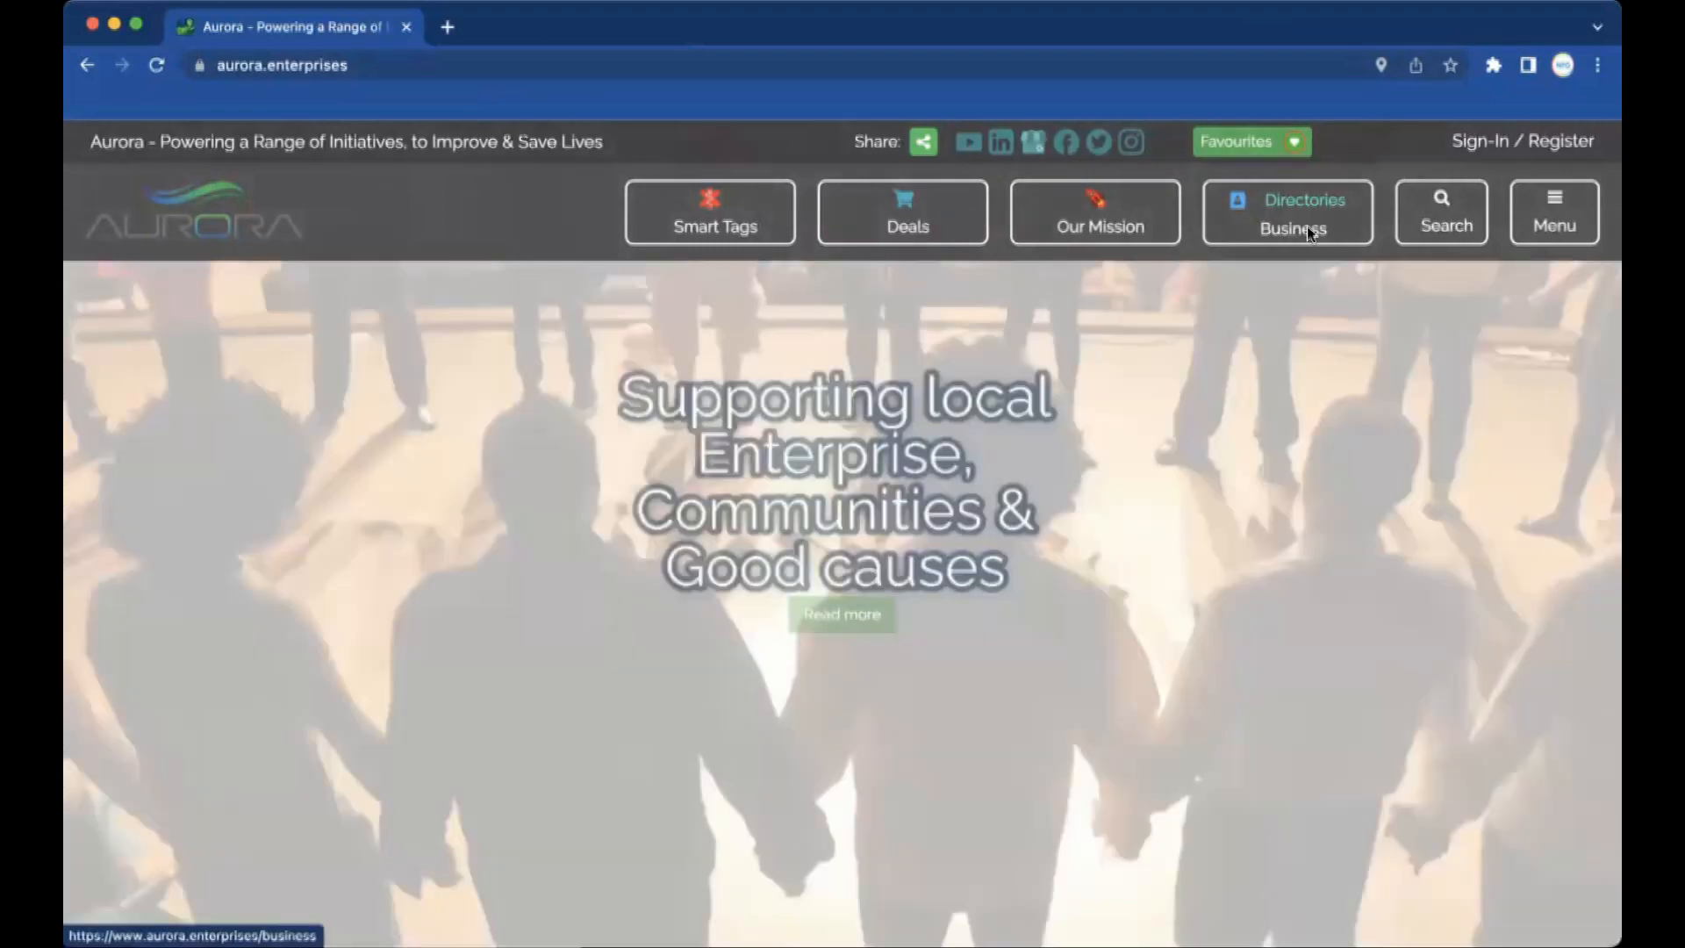
# Open Directories > Business and scroll through the member business listing cards.
pyautogui.click(1295, 228)
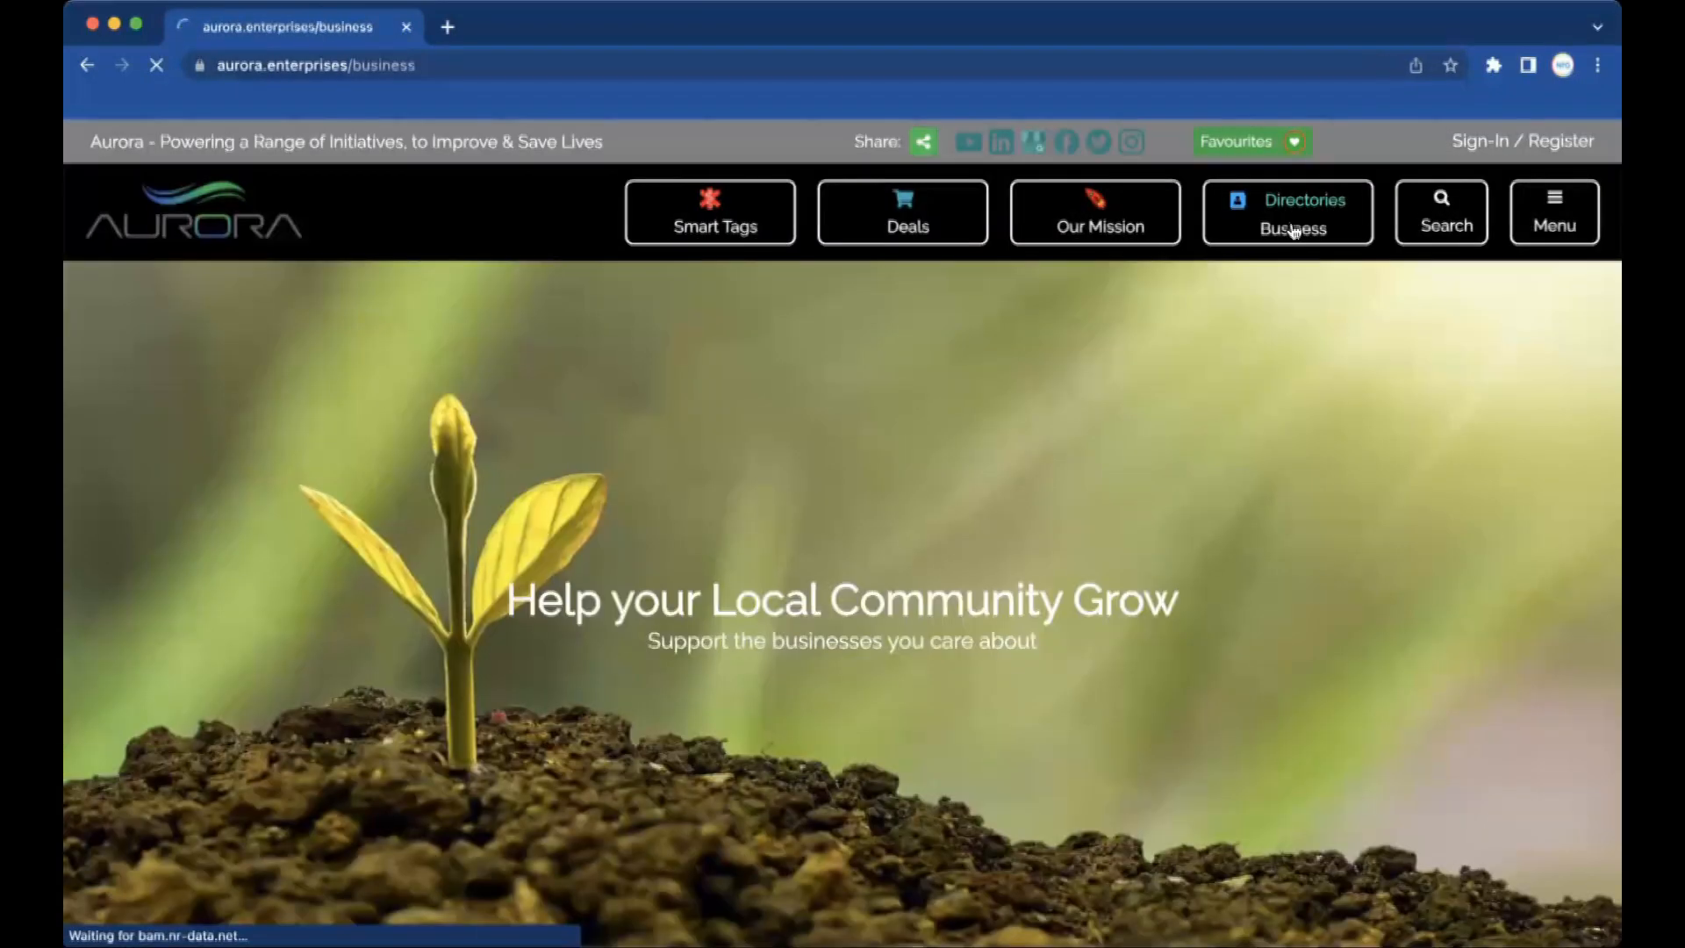
pyautogui.scroll(-5, 875, 504)
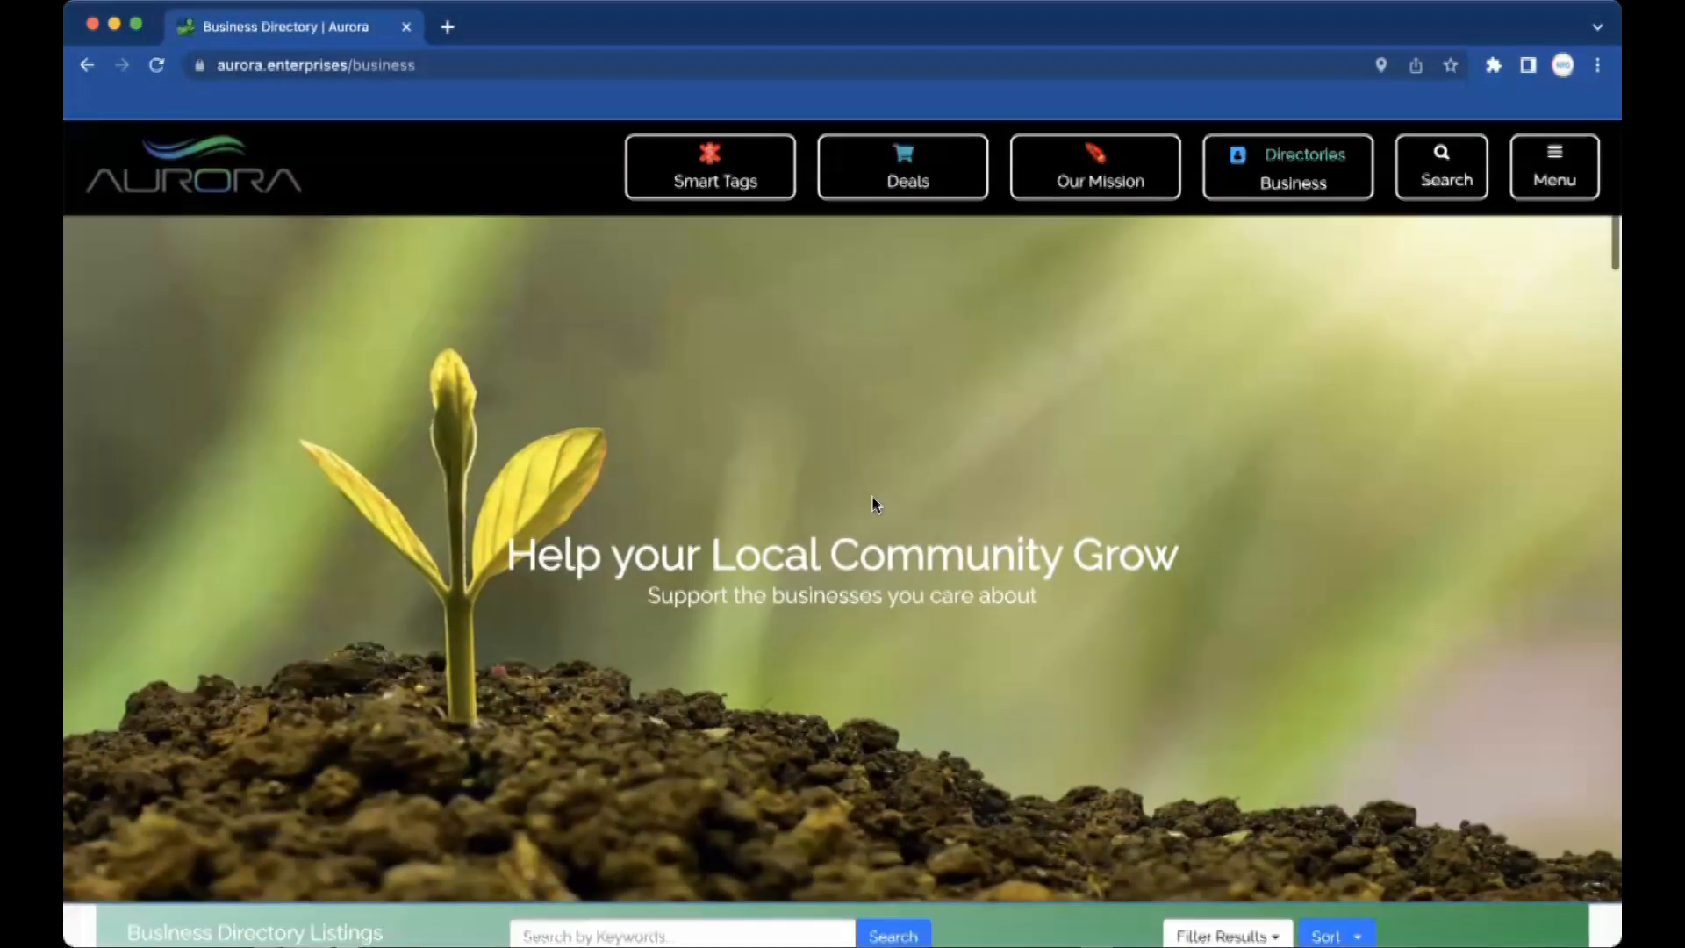
pyautogui.scroll(-20, 875, 504)
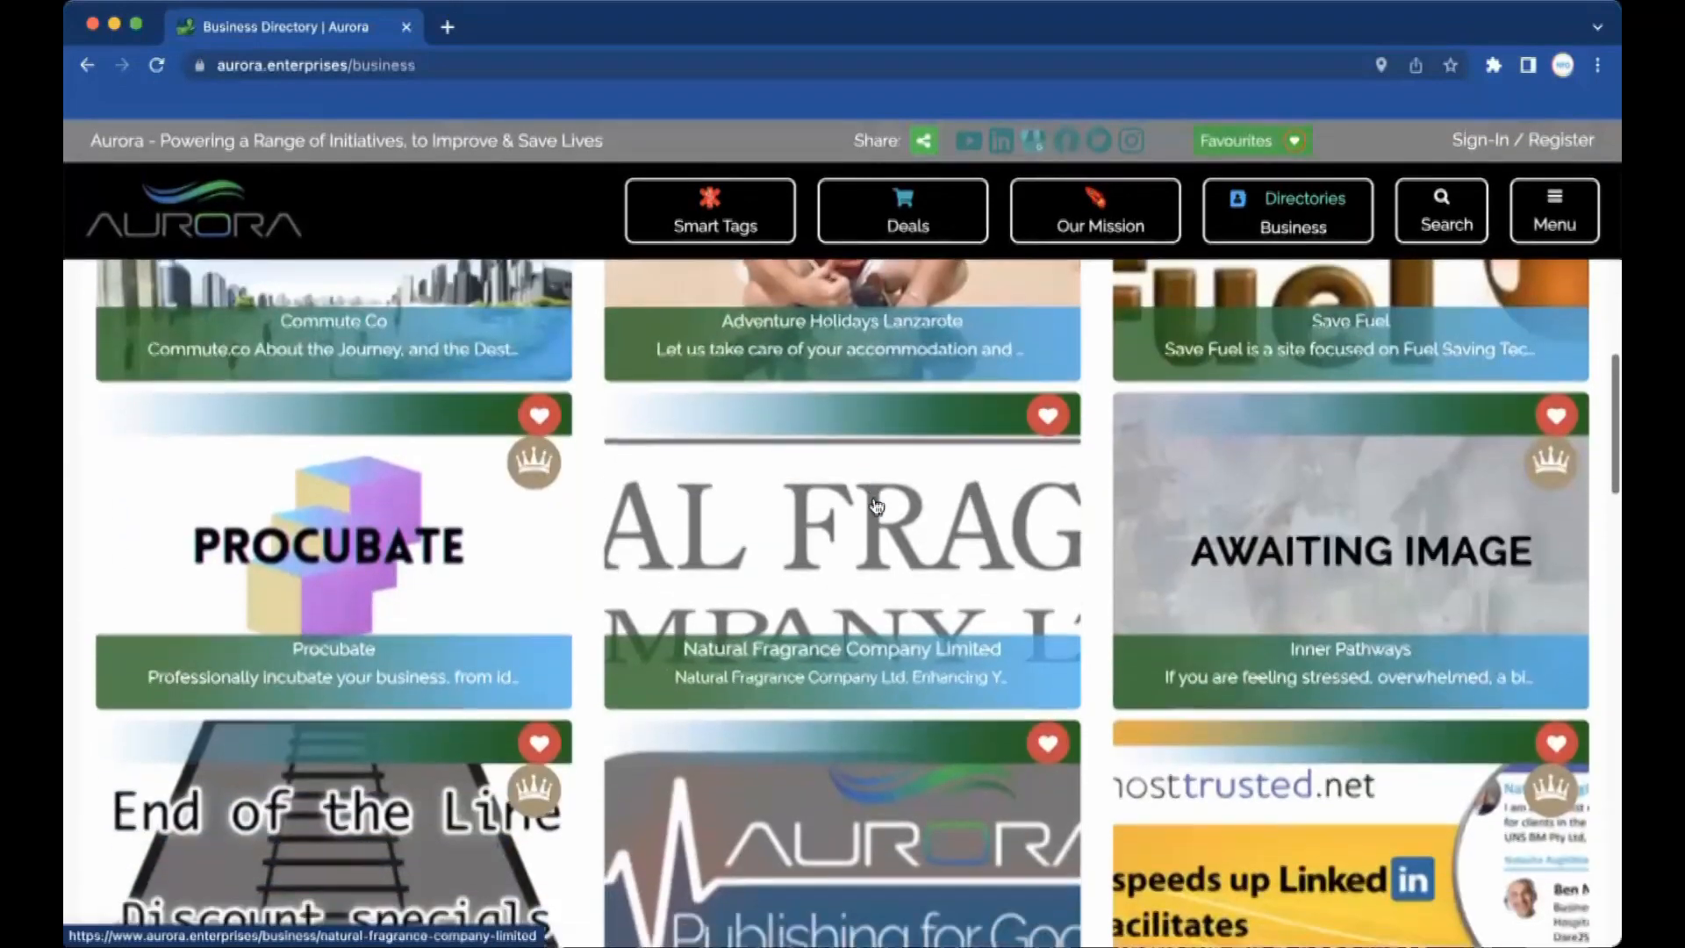
pyautogui.scroll(-10, 875, 505)
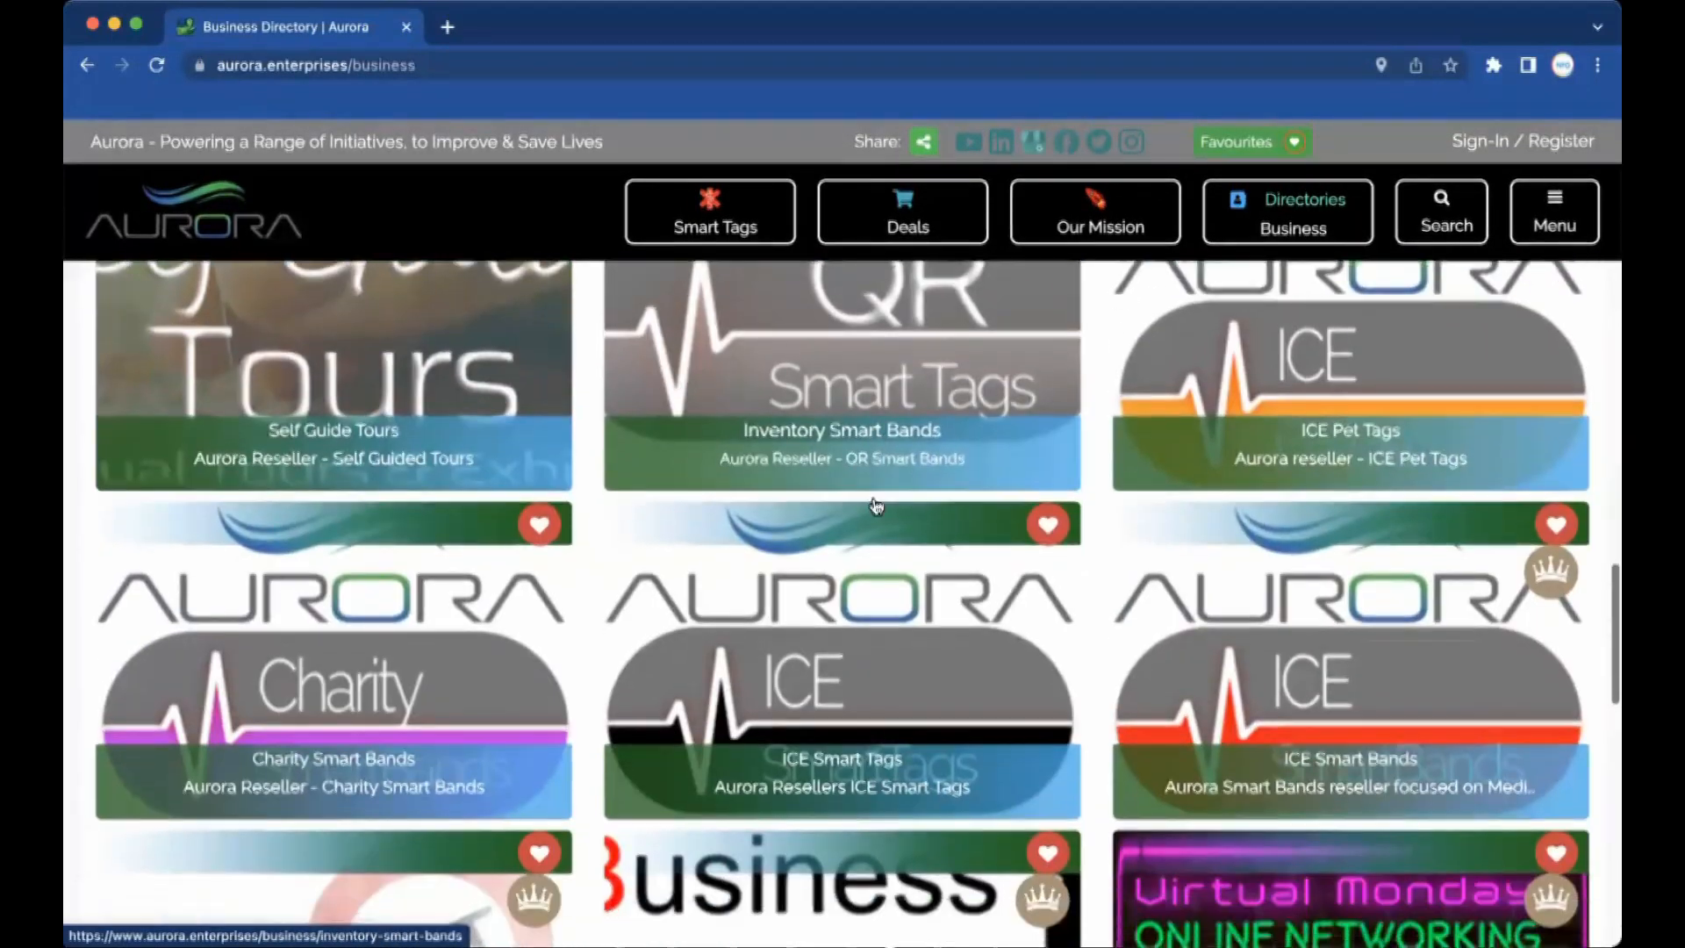
pyautogui.scroll(-12, 874, 504)
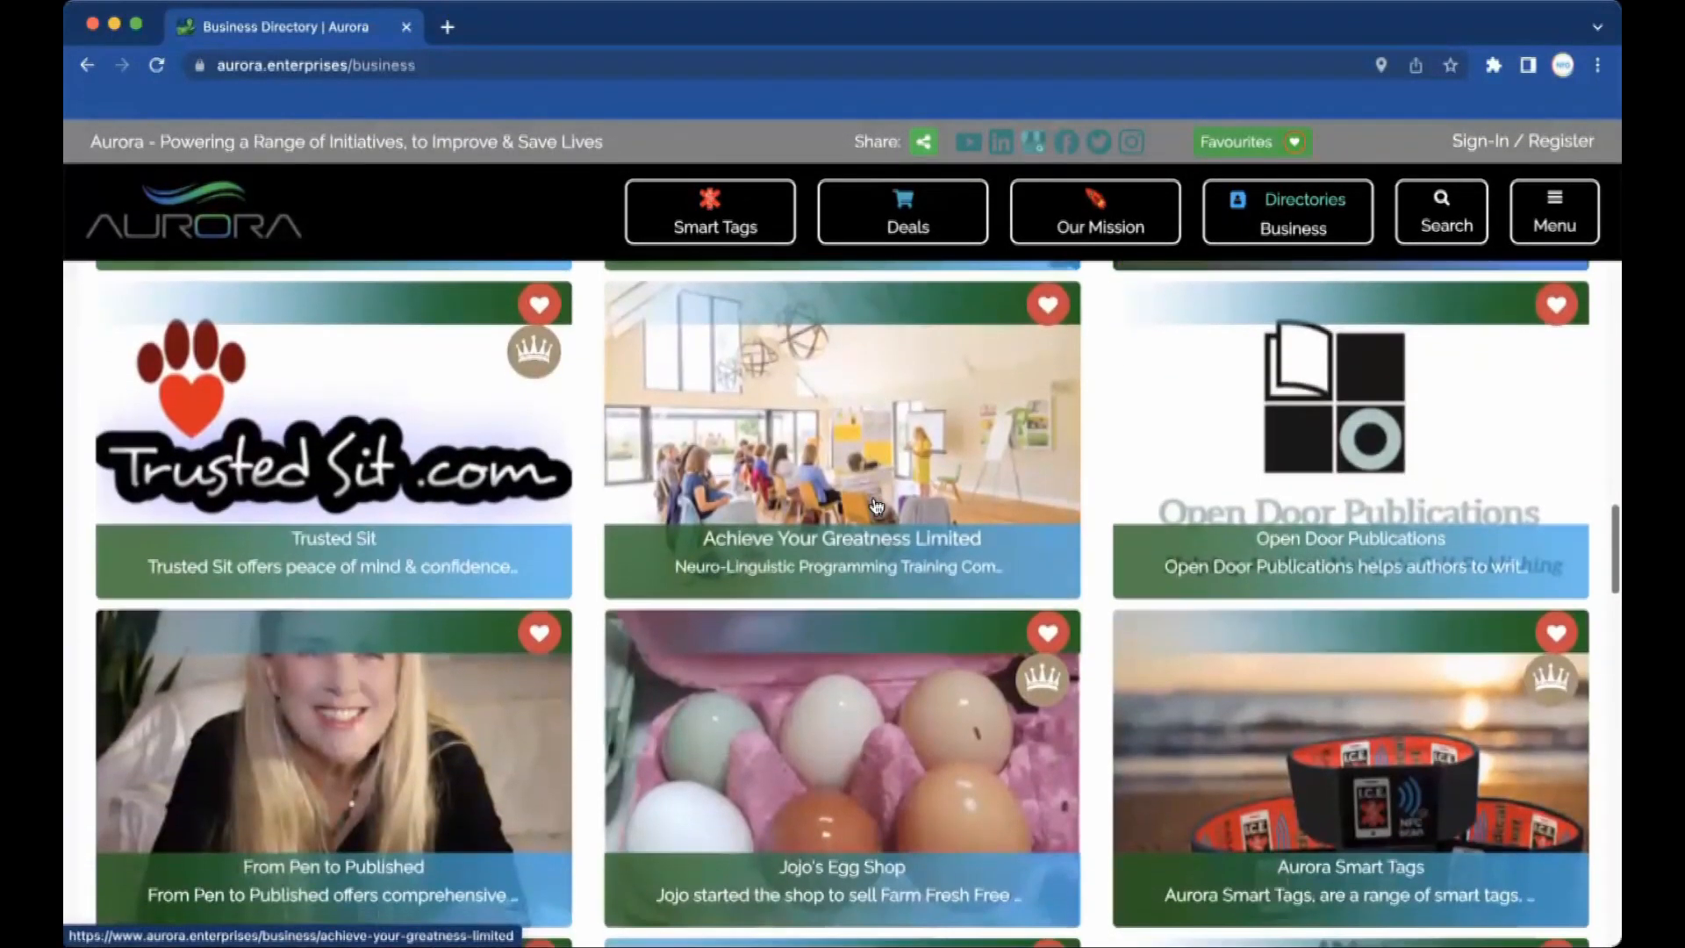
pyautogui.scroll(-8, 875, 505)
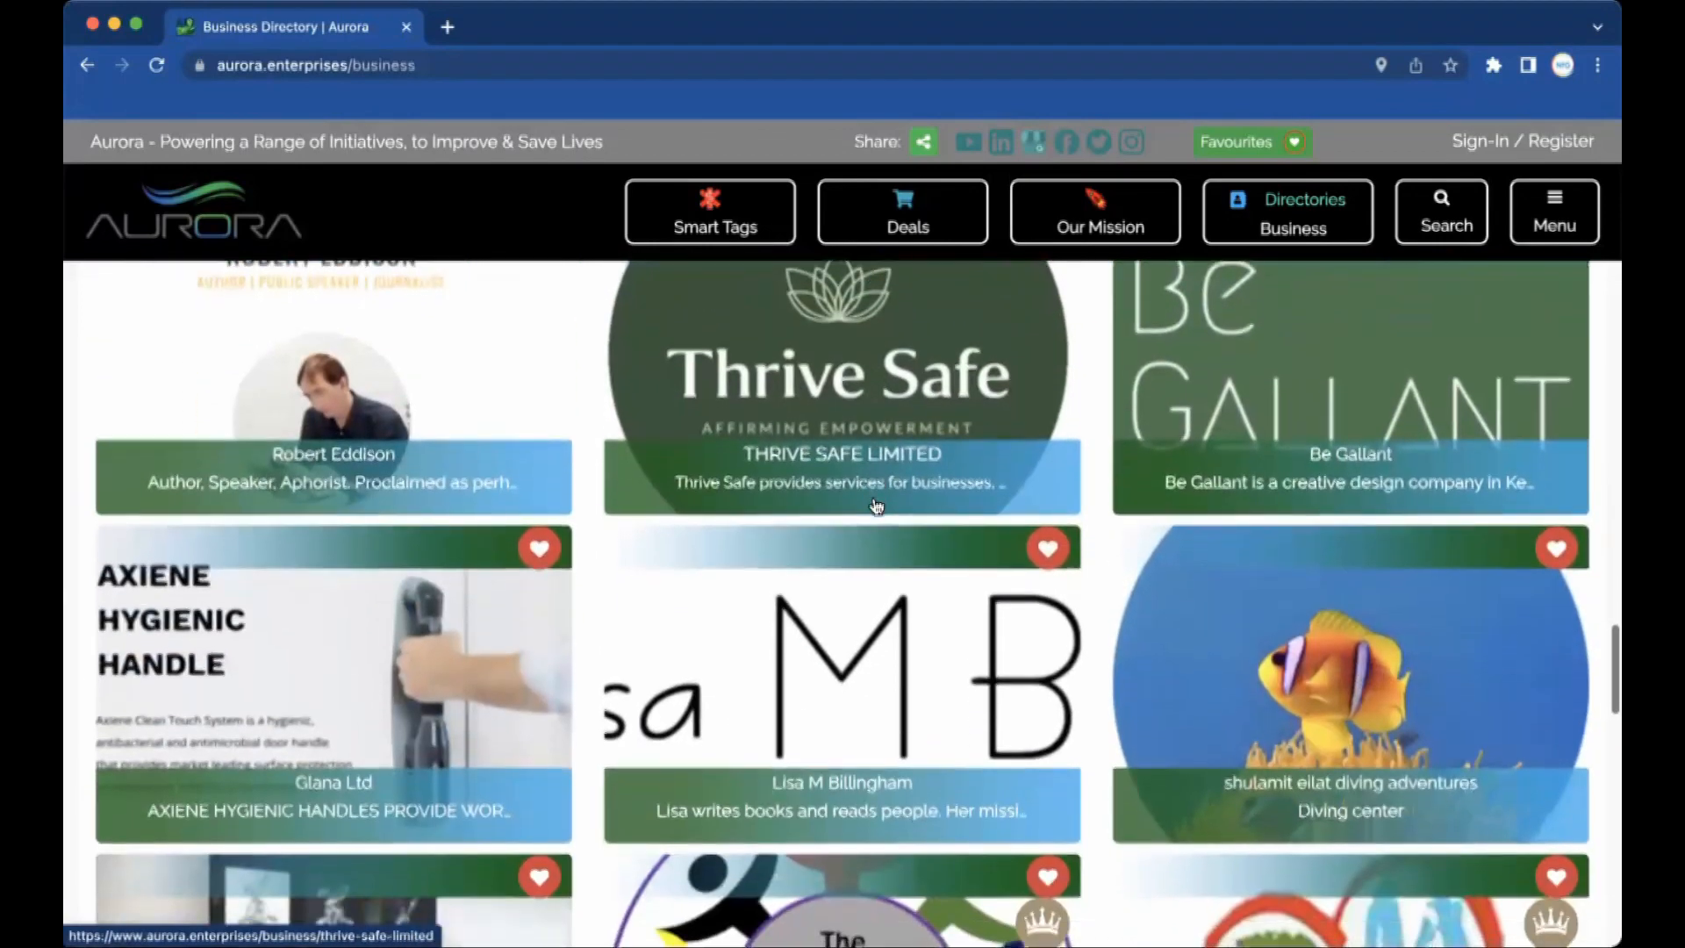
pyautogui.scroll(20, 875, 505)
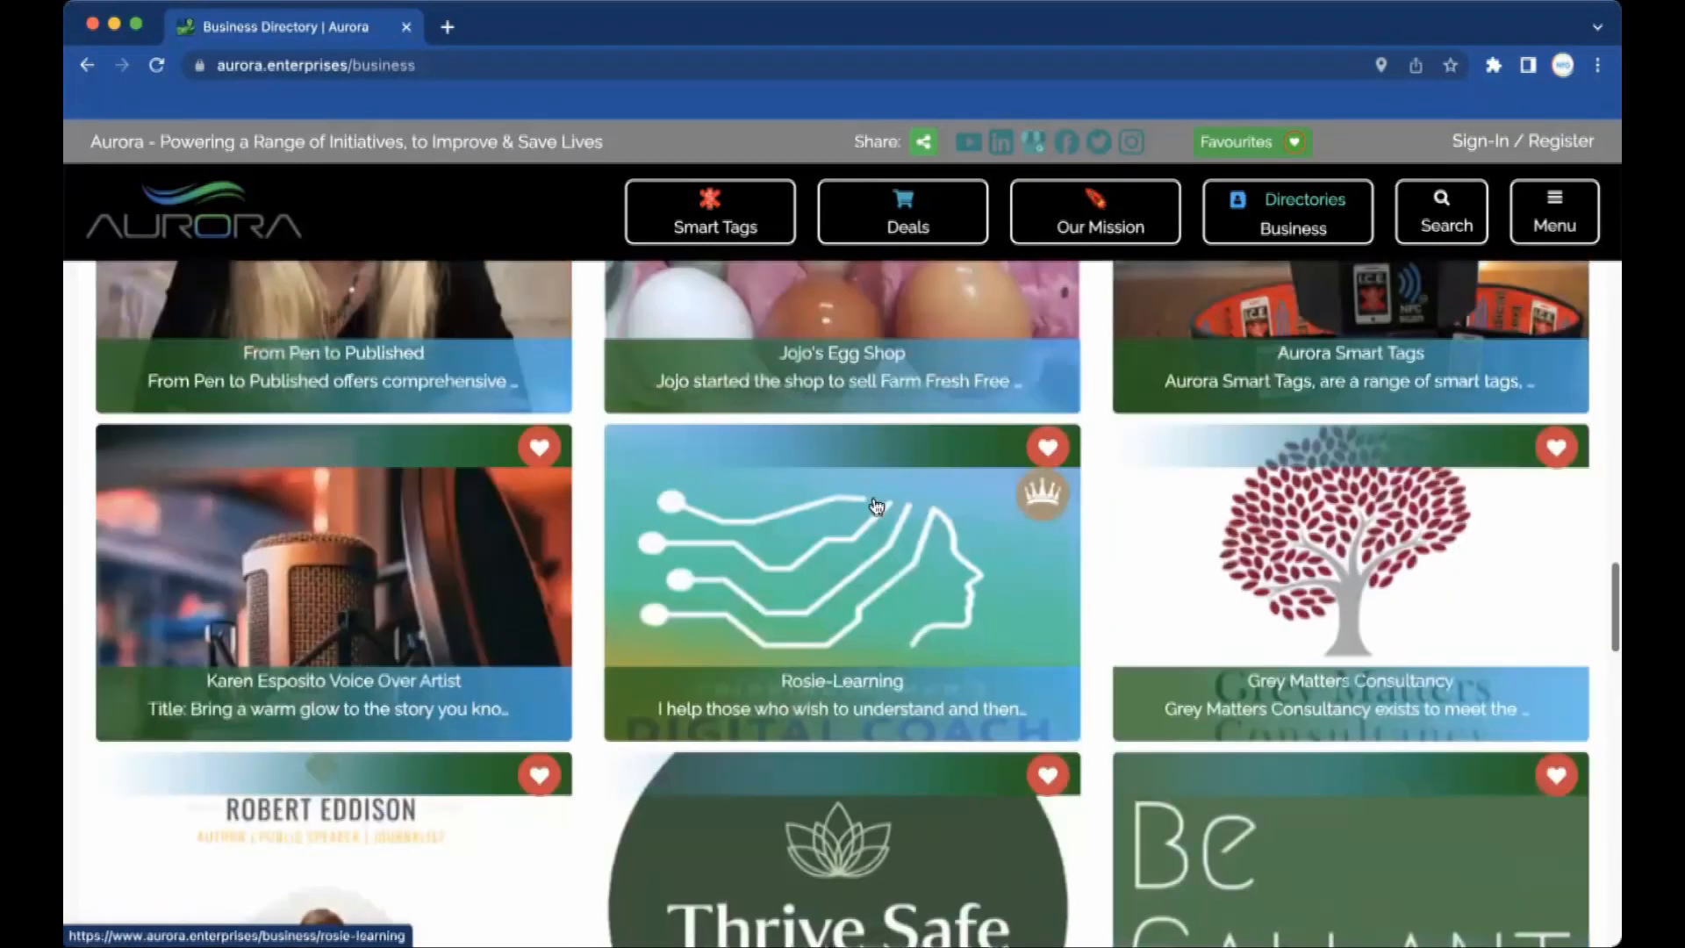
pyautogui.scroll(-3, 874, 504)
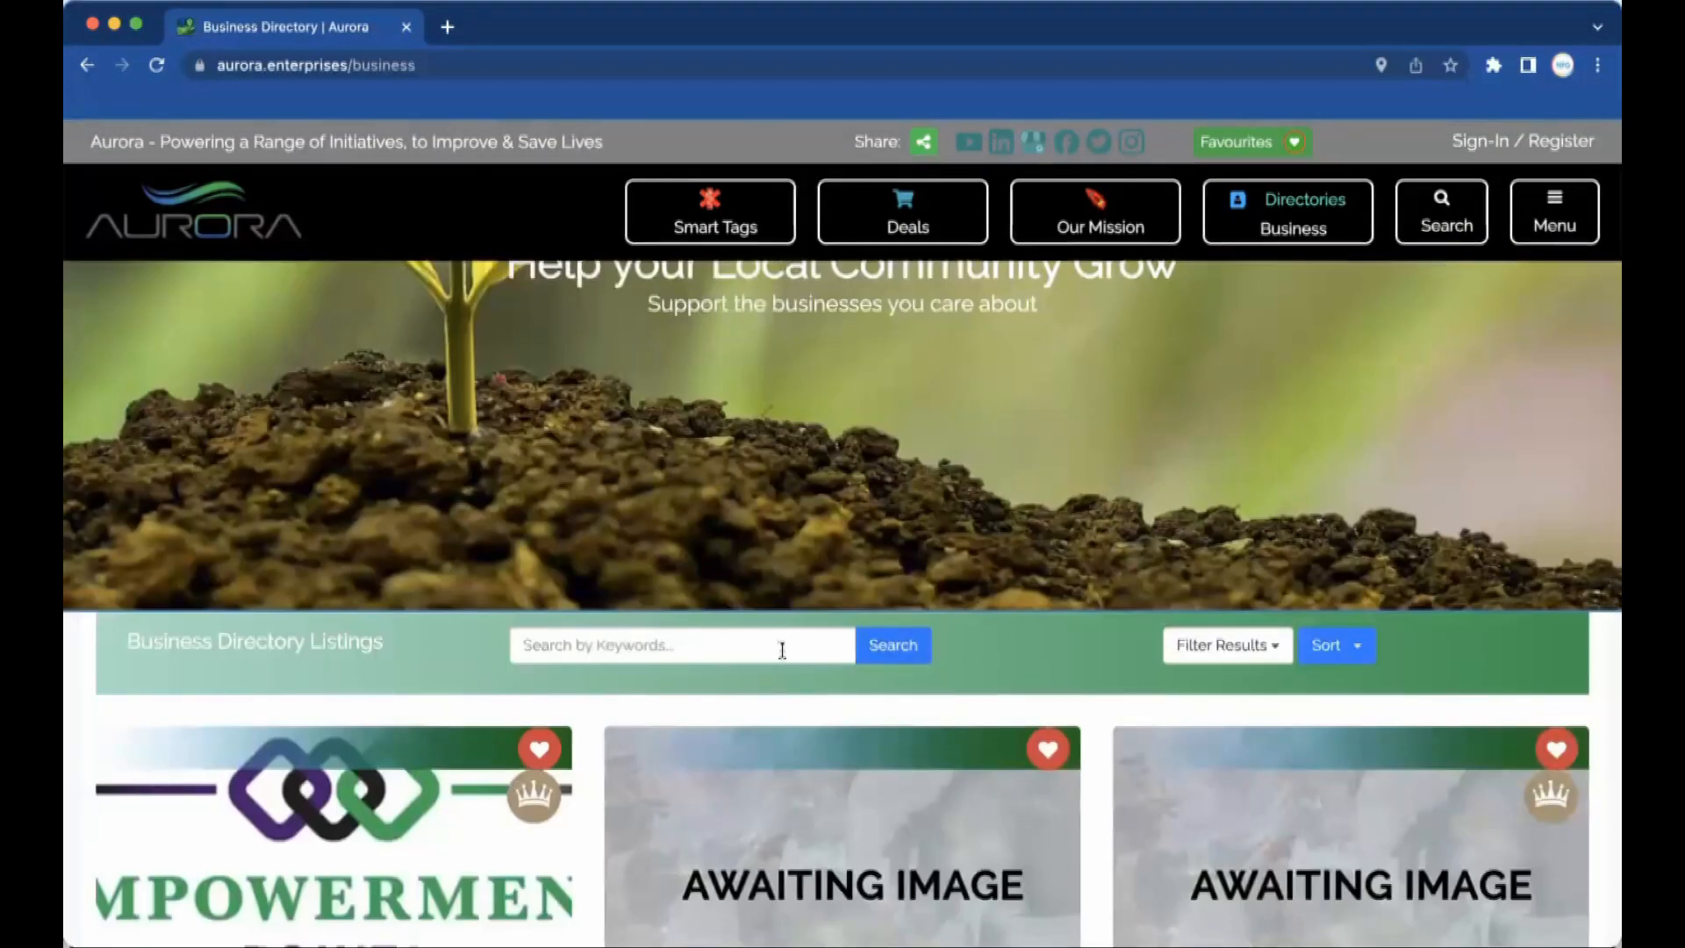
pyautogui.scroll(1, 1276, 653)
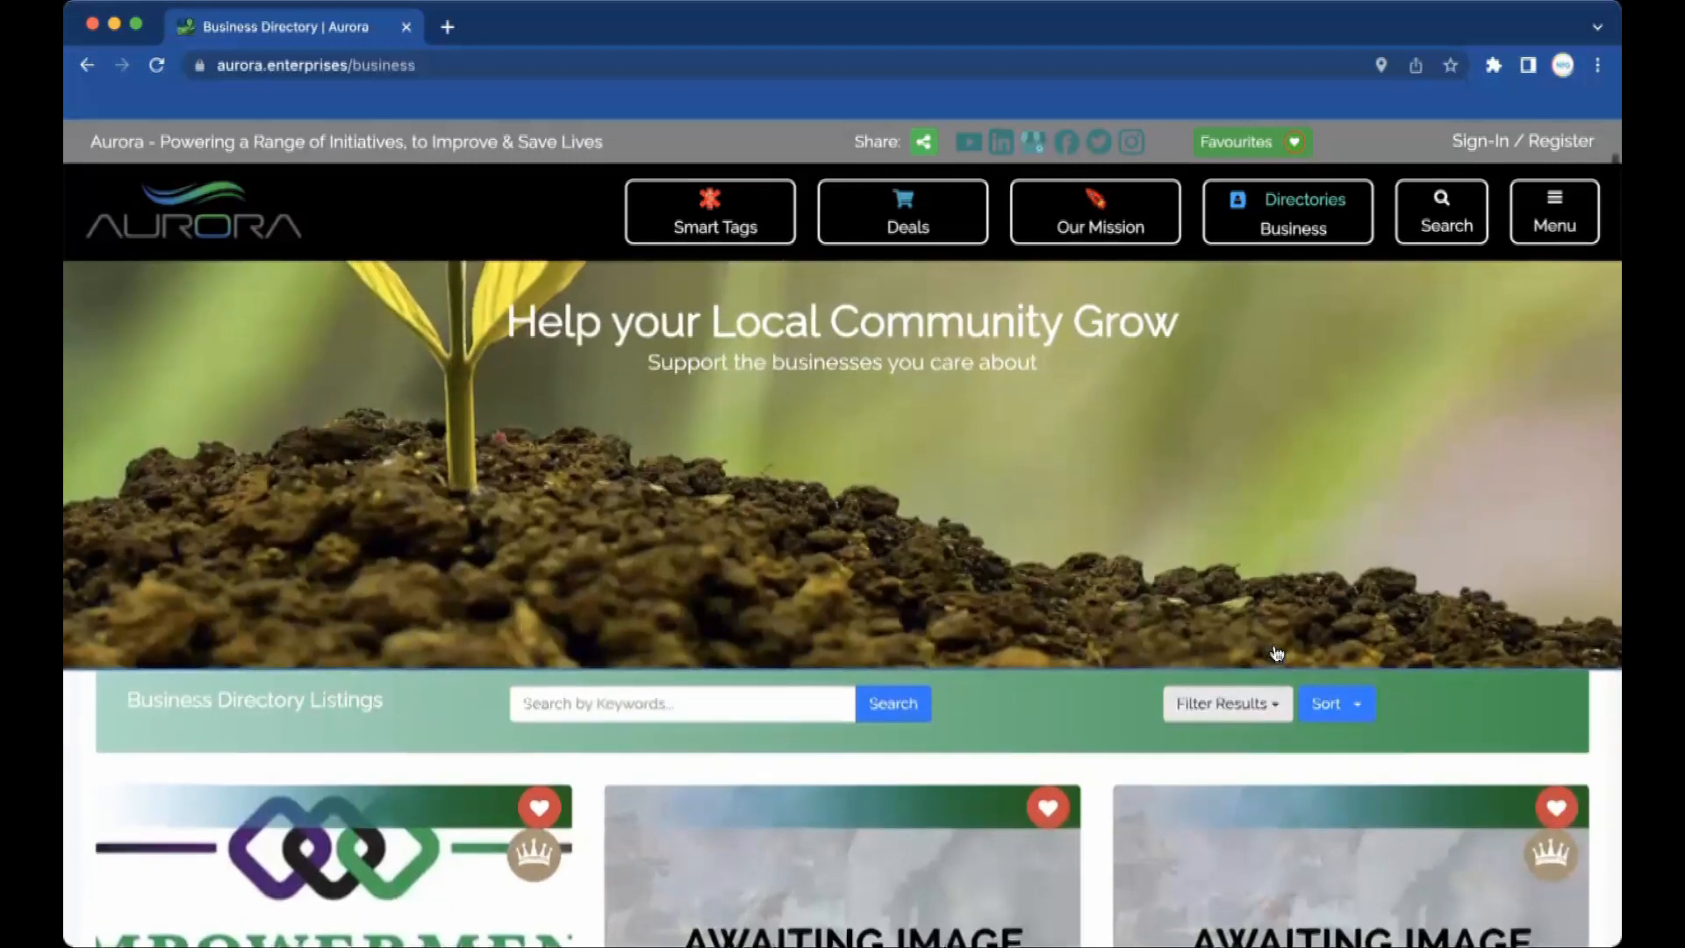
pyautogui.click(1280, 710)
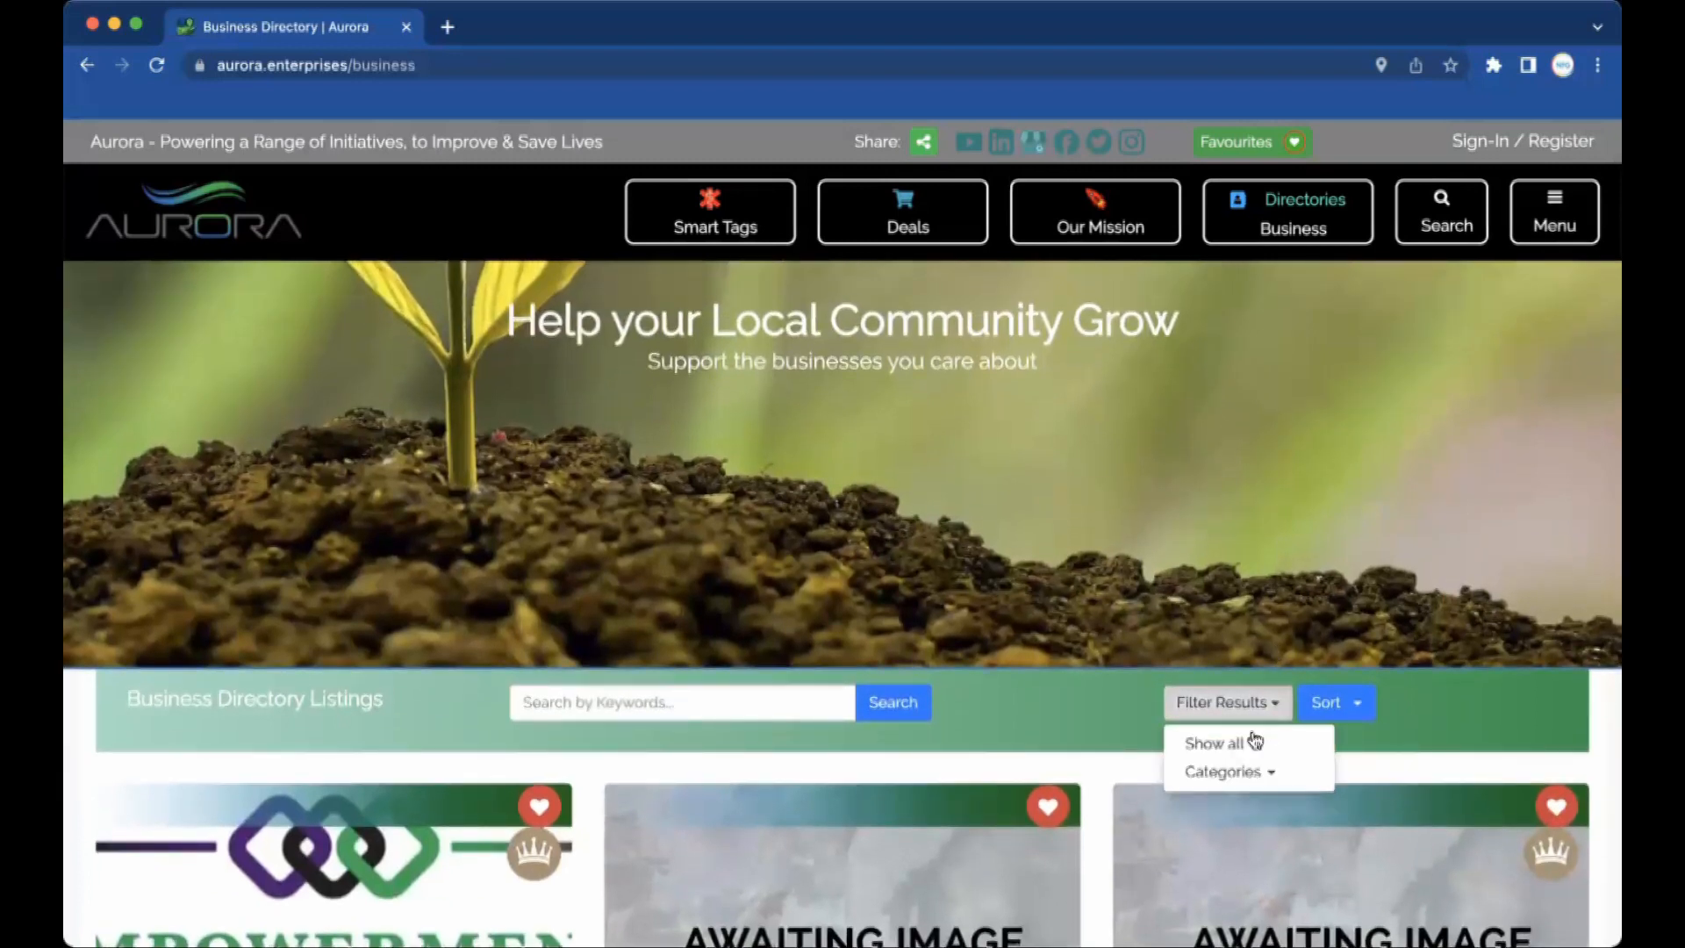
pyautogui.click(1249, 776)
pyautogui.scroll(-6, 1249, 777)
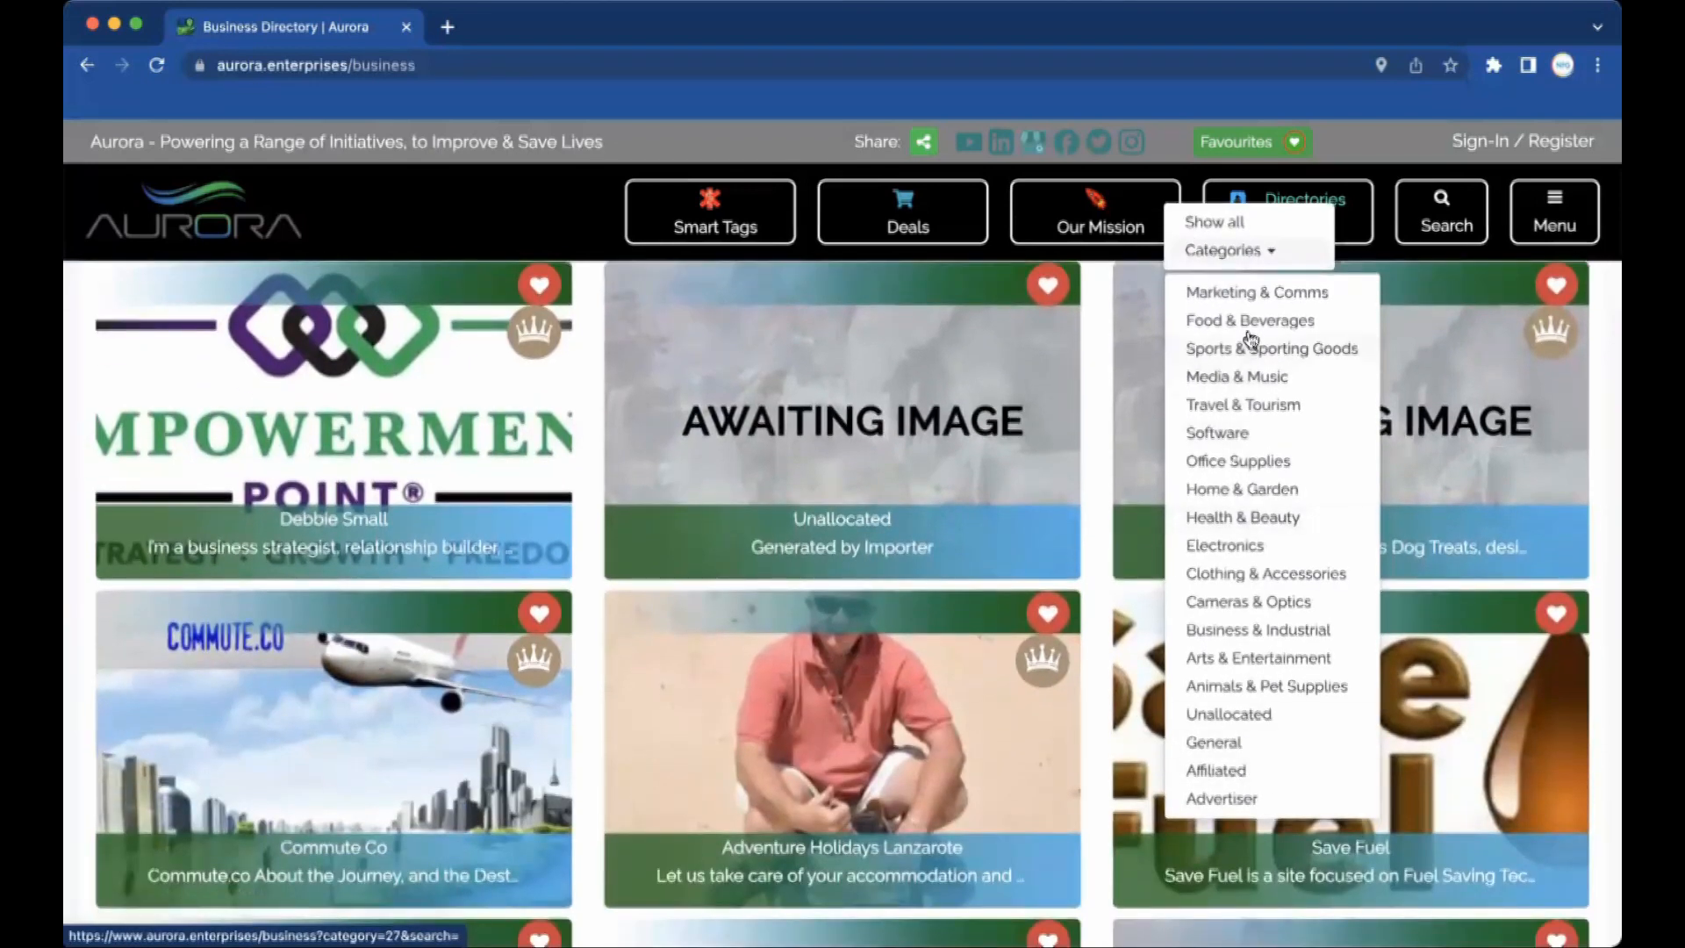
pyautogui.scroll(2, 1358, 294)
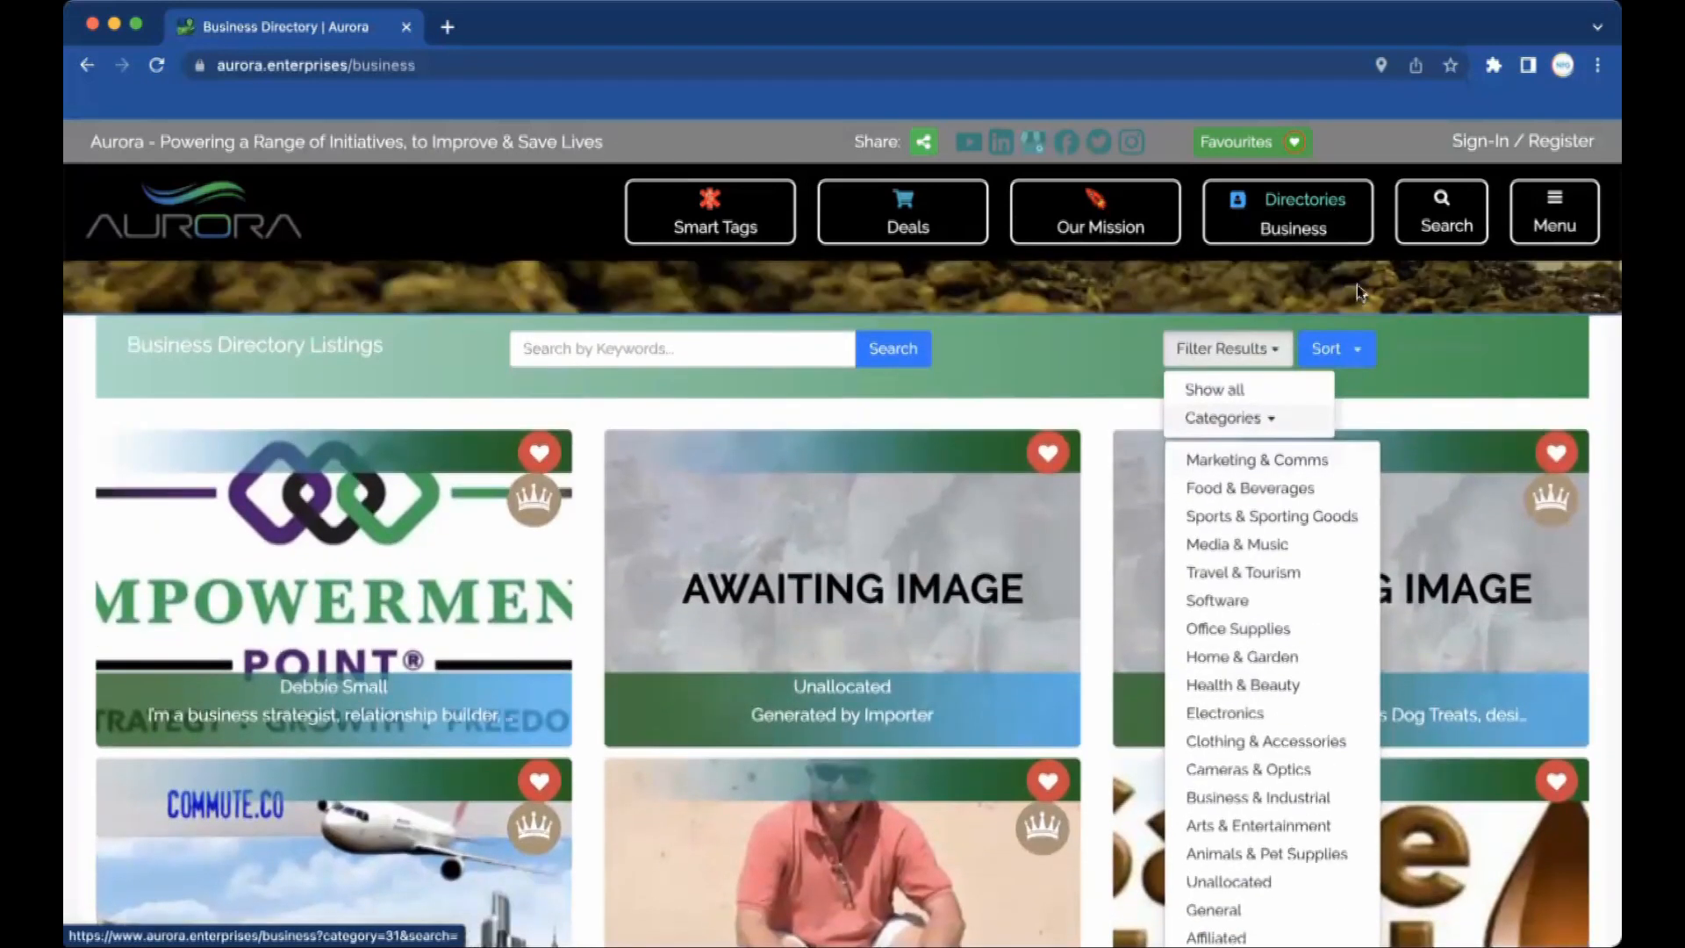
pyautogui.click(1358, 352)
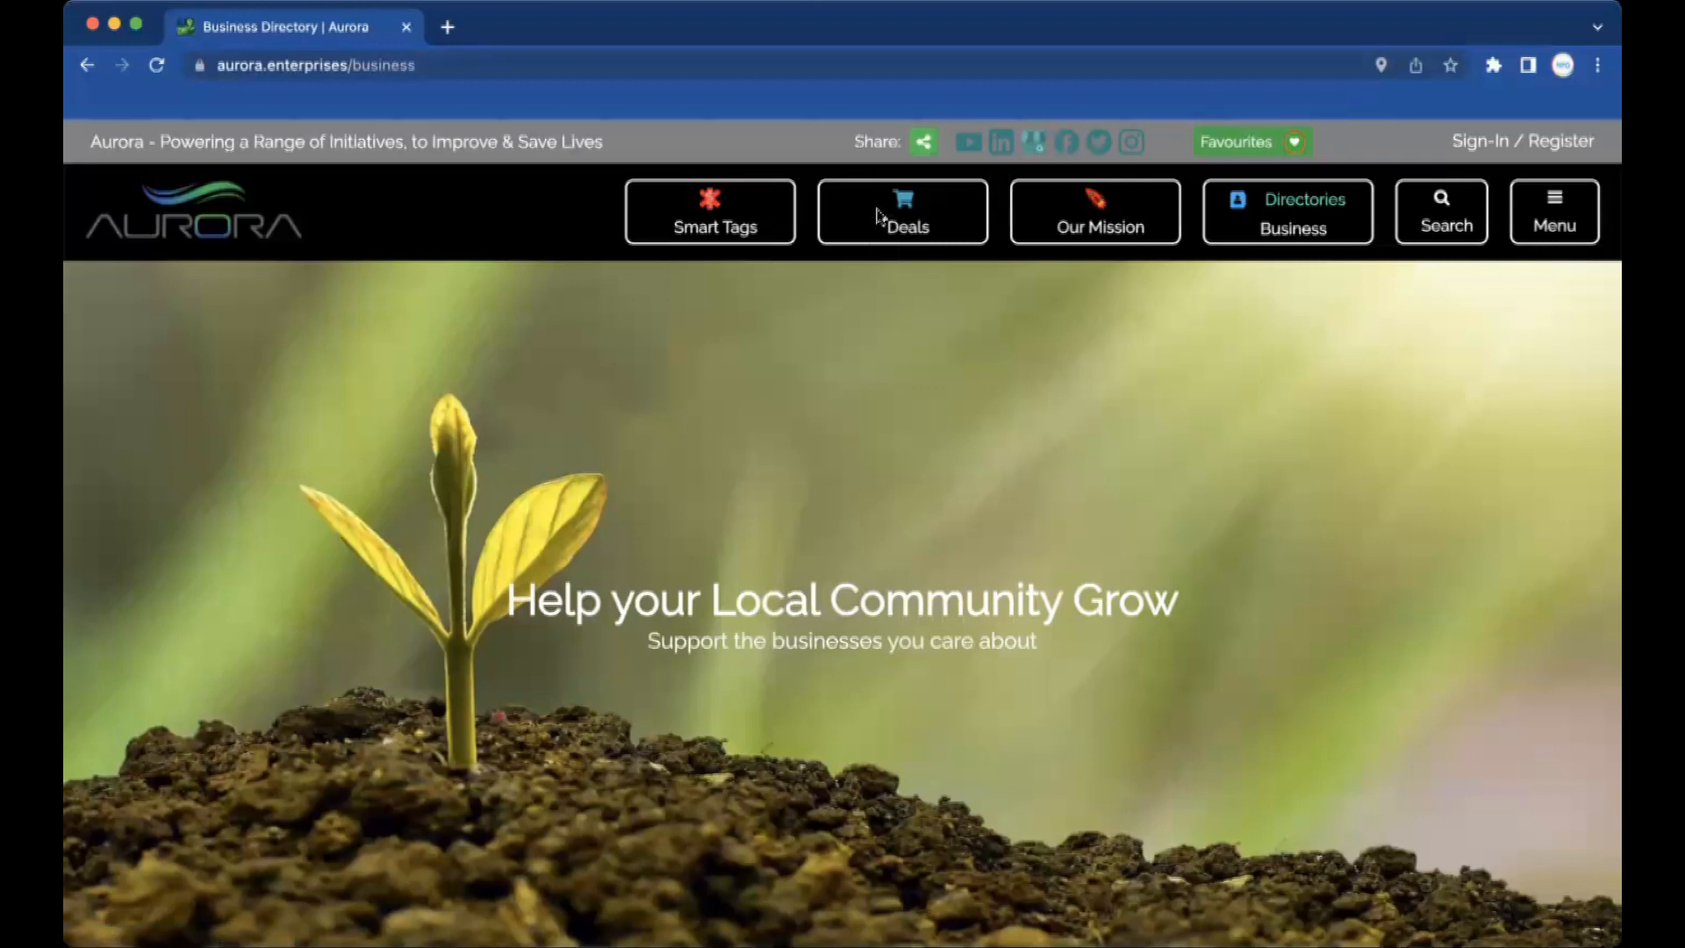
# Open Deals and browse offers like the Lanzarote holiday and Pug Mug.
pyautogui.click(911, 207)
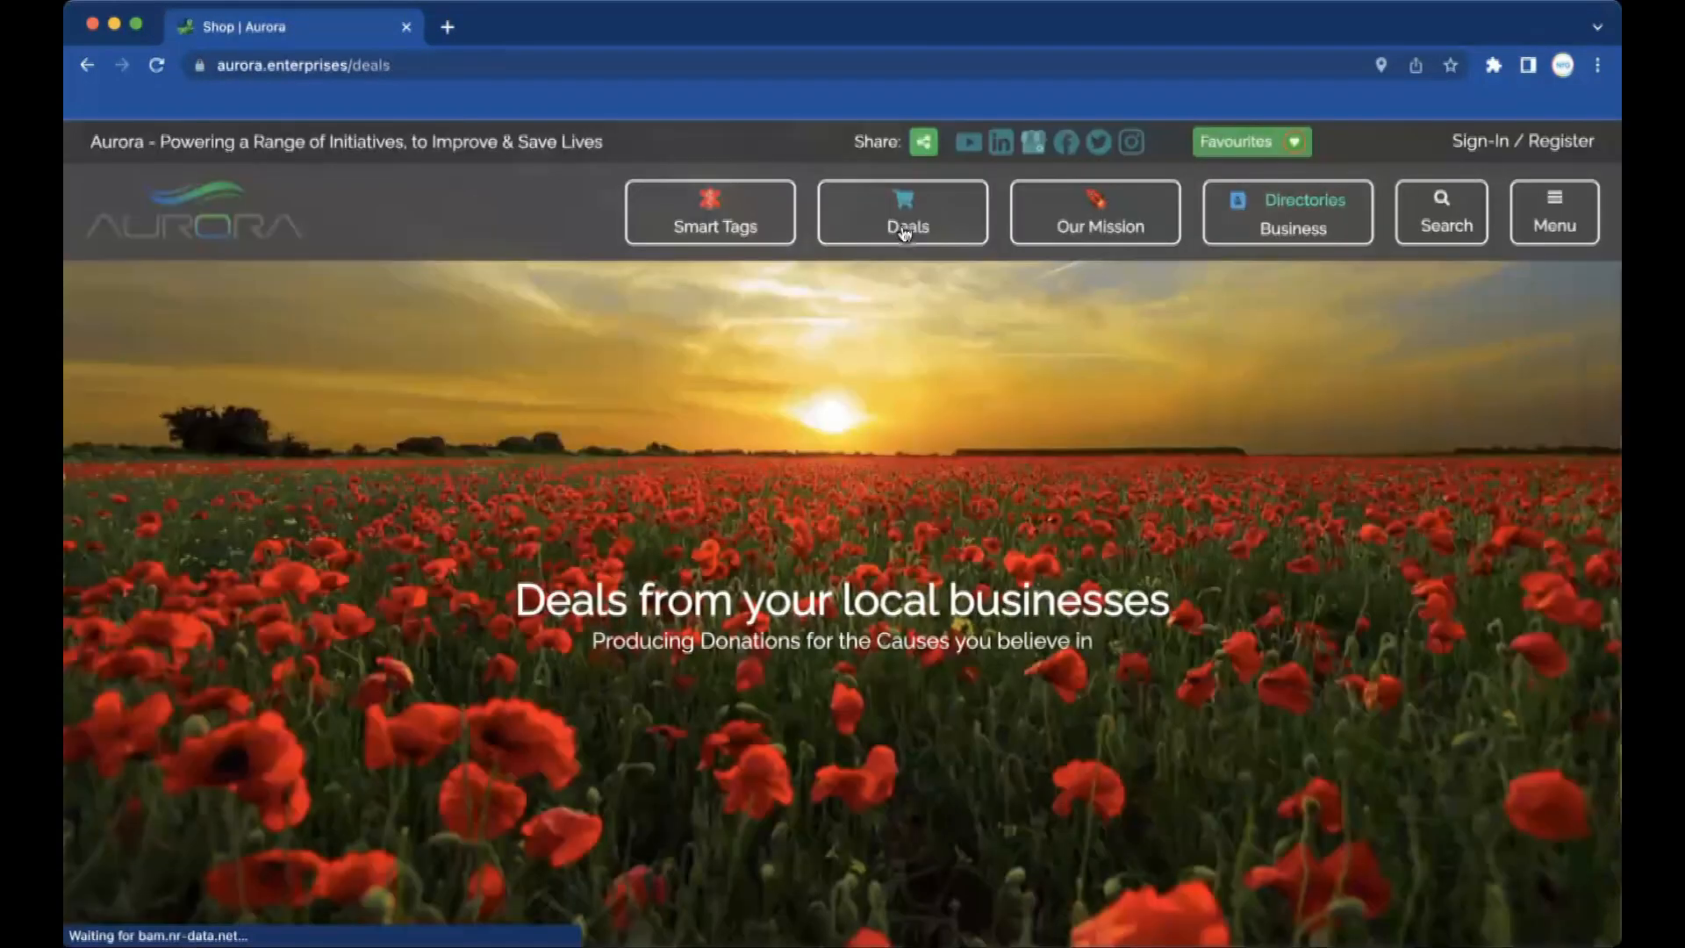
pyautogui.scroll(-5, 767, 514)
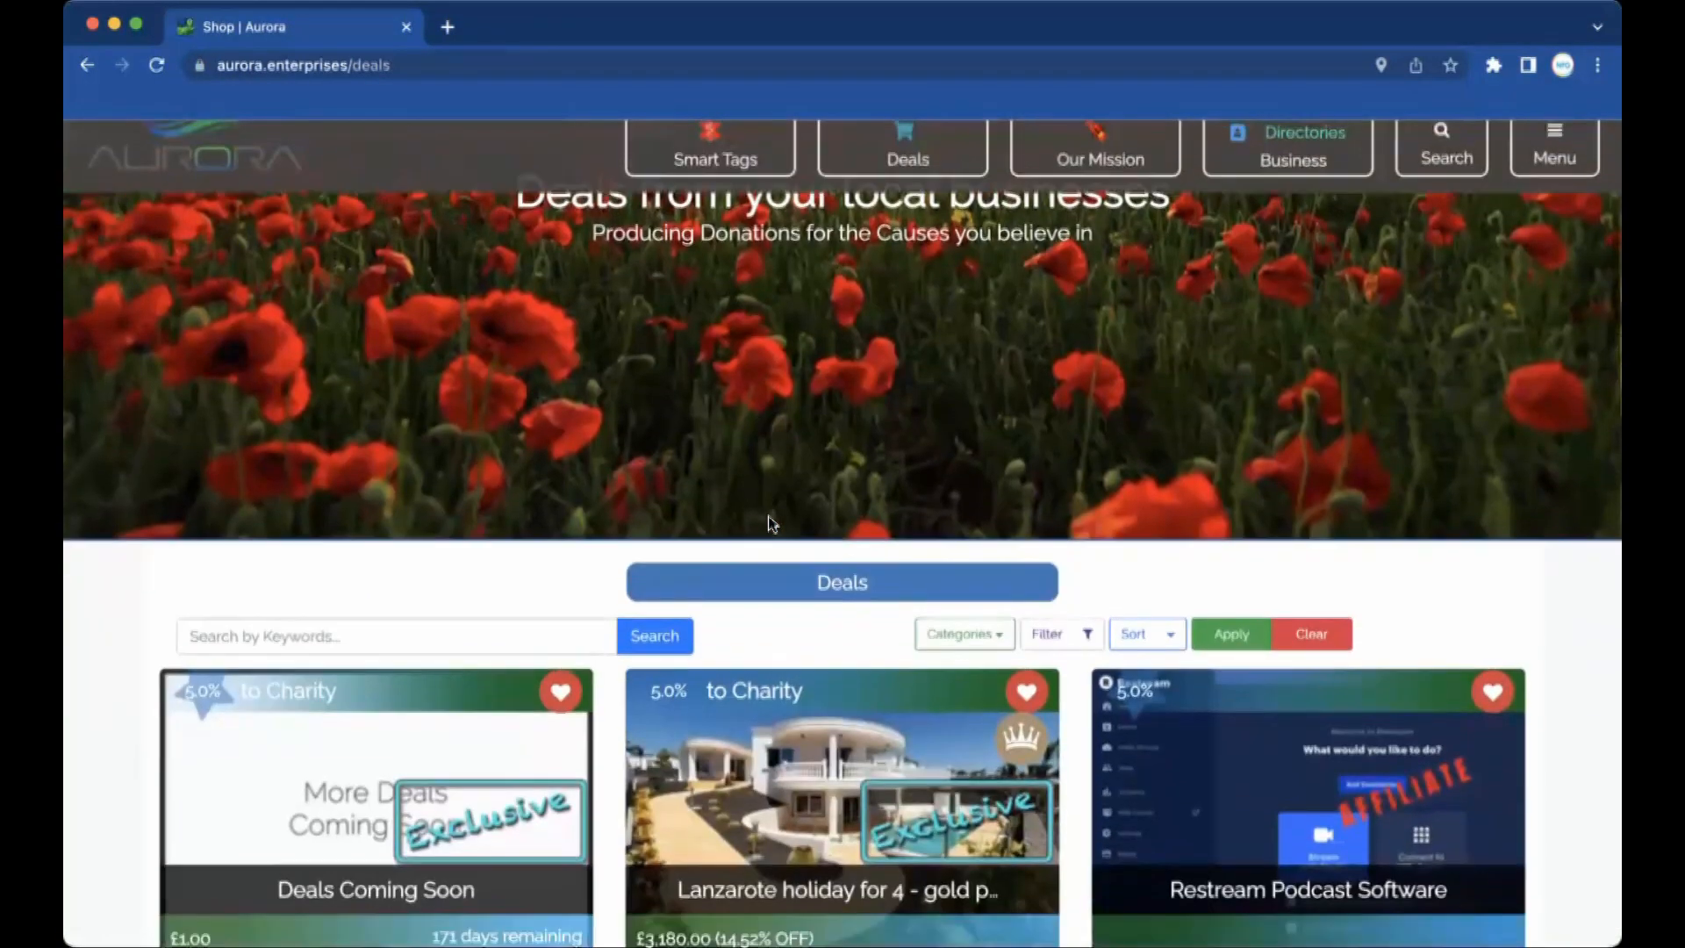
pyautogui.scroll(-10, 769, 520)
pyautogui.scroll(-9, 772, 514)
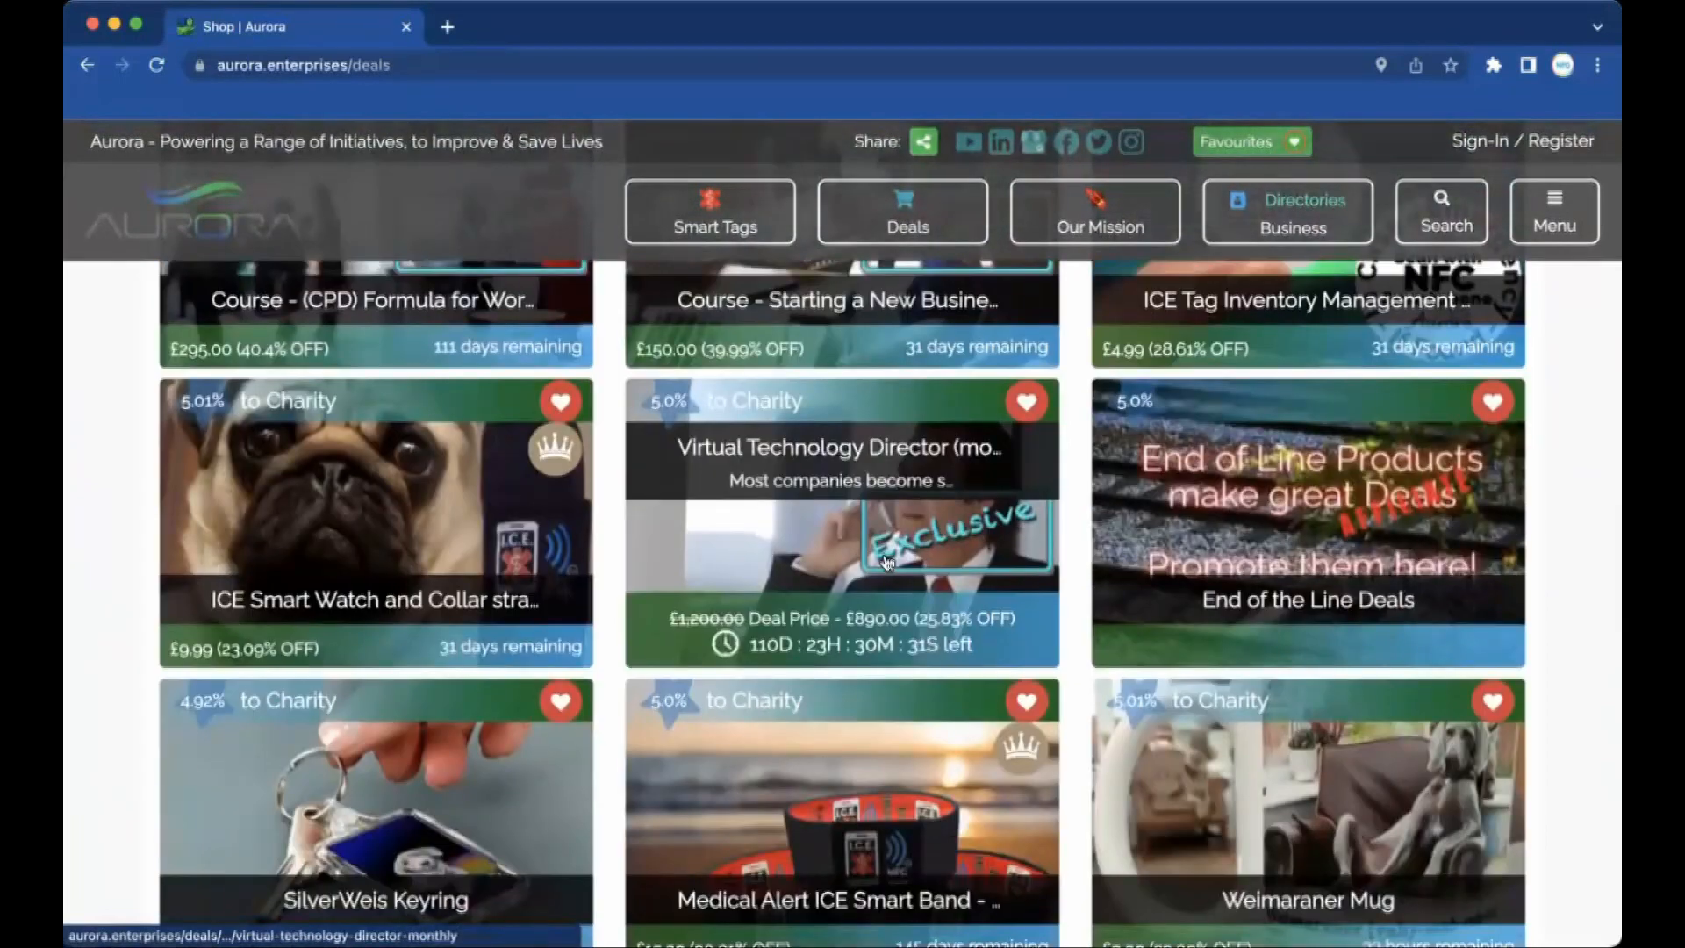
pyautogui.scroll(-2, 971, 509)
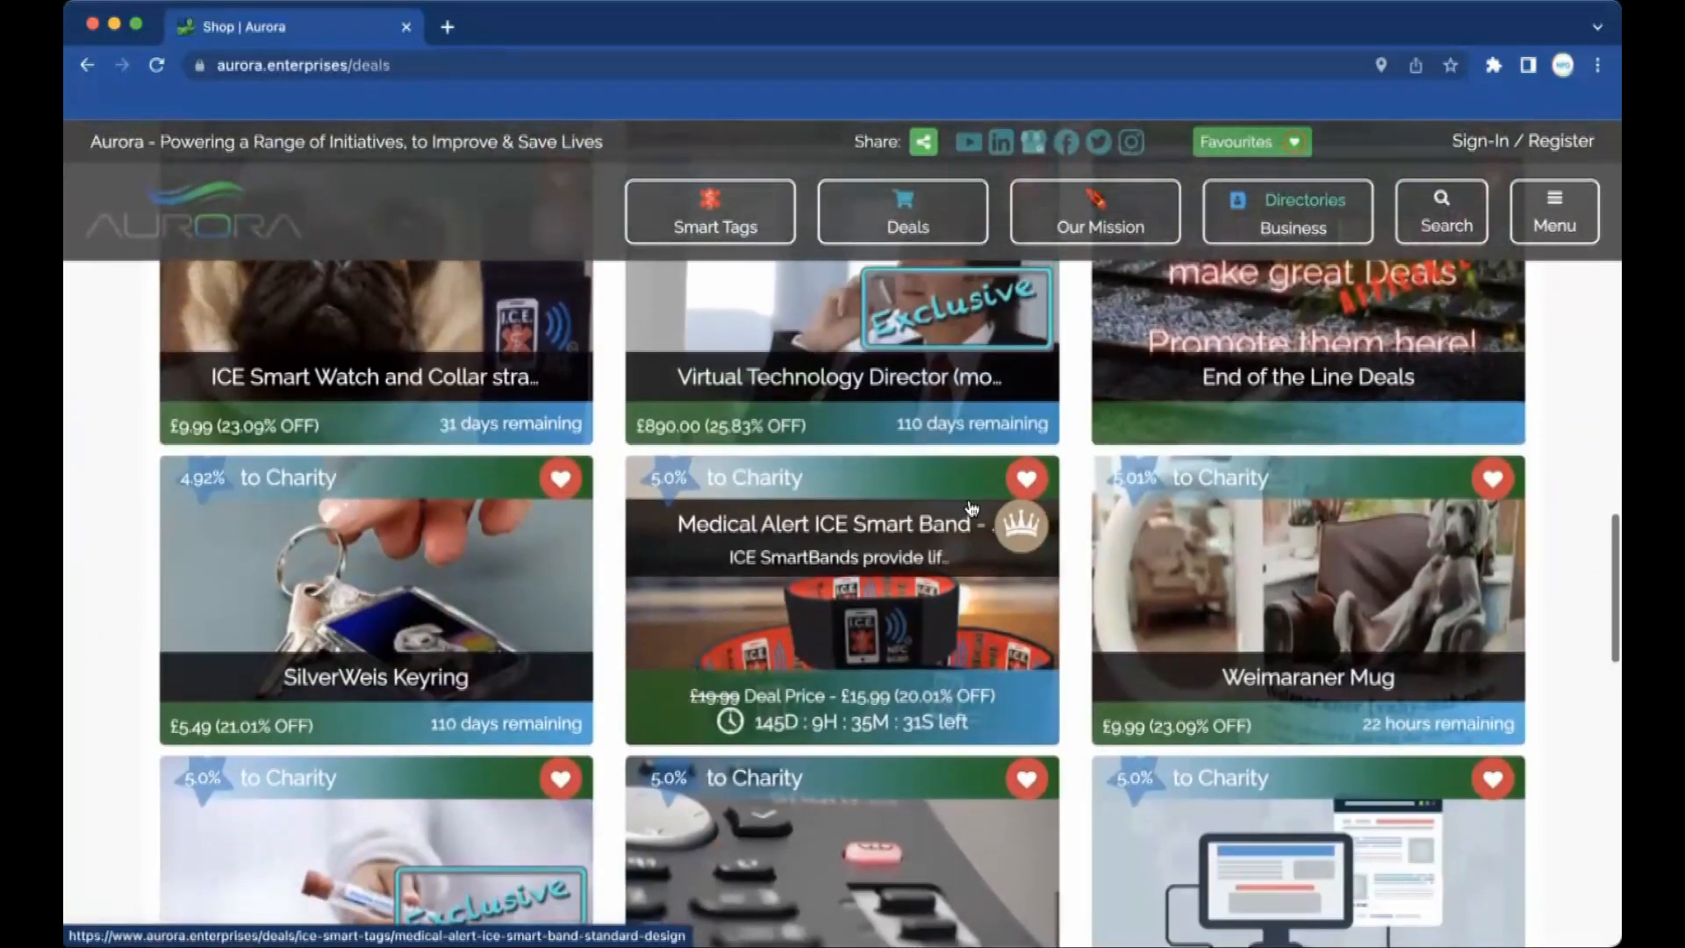
pyautogui.scroll(1, 971, 509)
pyautogui.scroll(1, 971, 507)
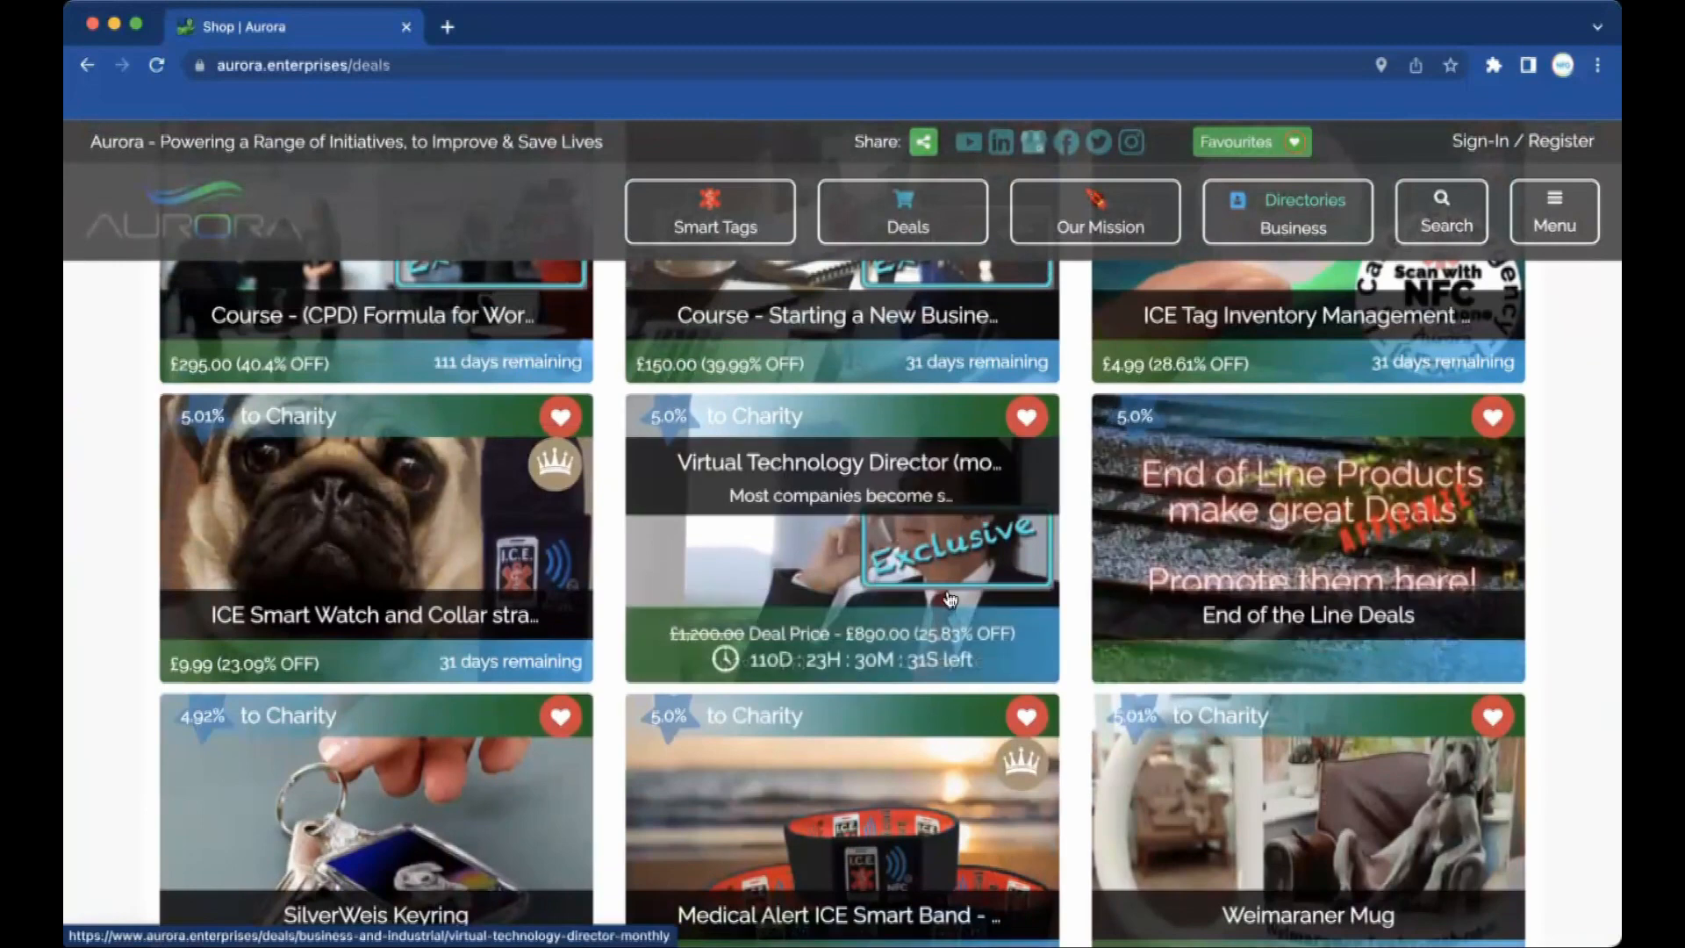
pyautogui.scroll(-2, 949, 595)
pyautogui.scroll(-8, 949, 594)
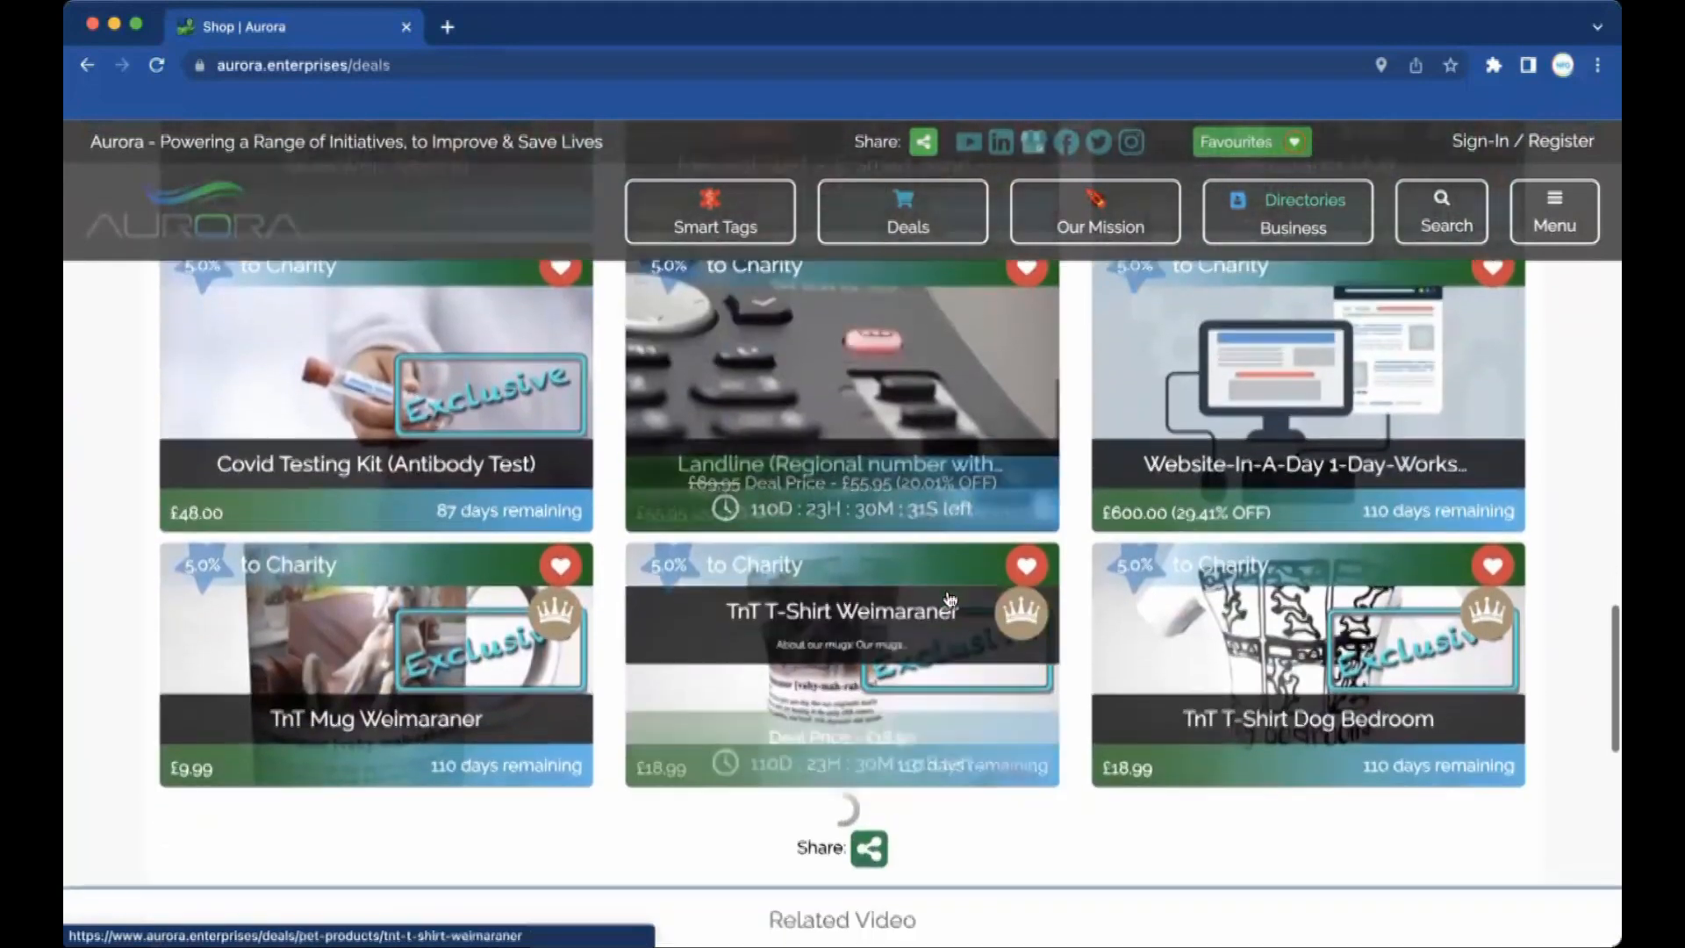
pyautogui.scroll(-3, 947, 597)
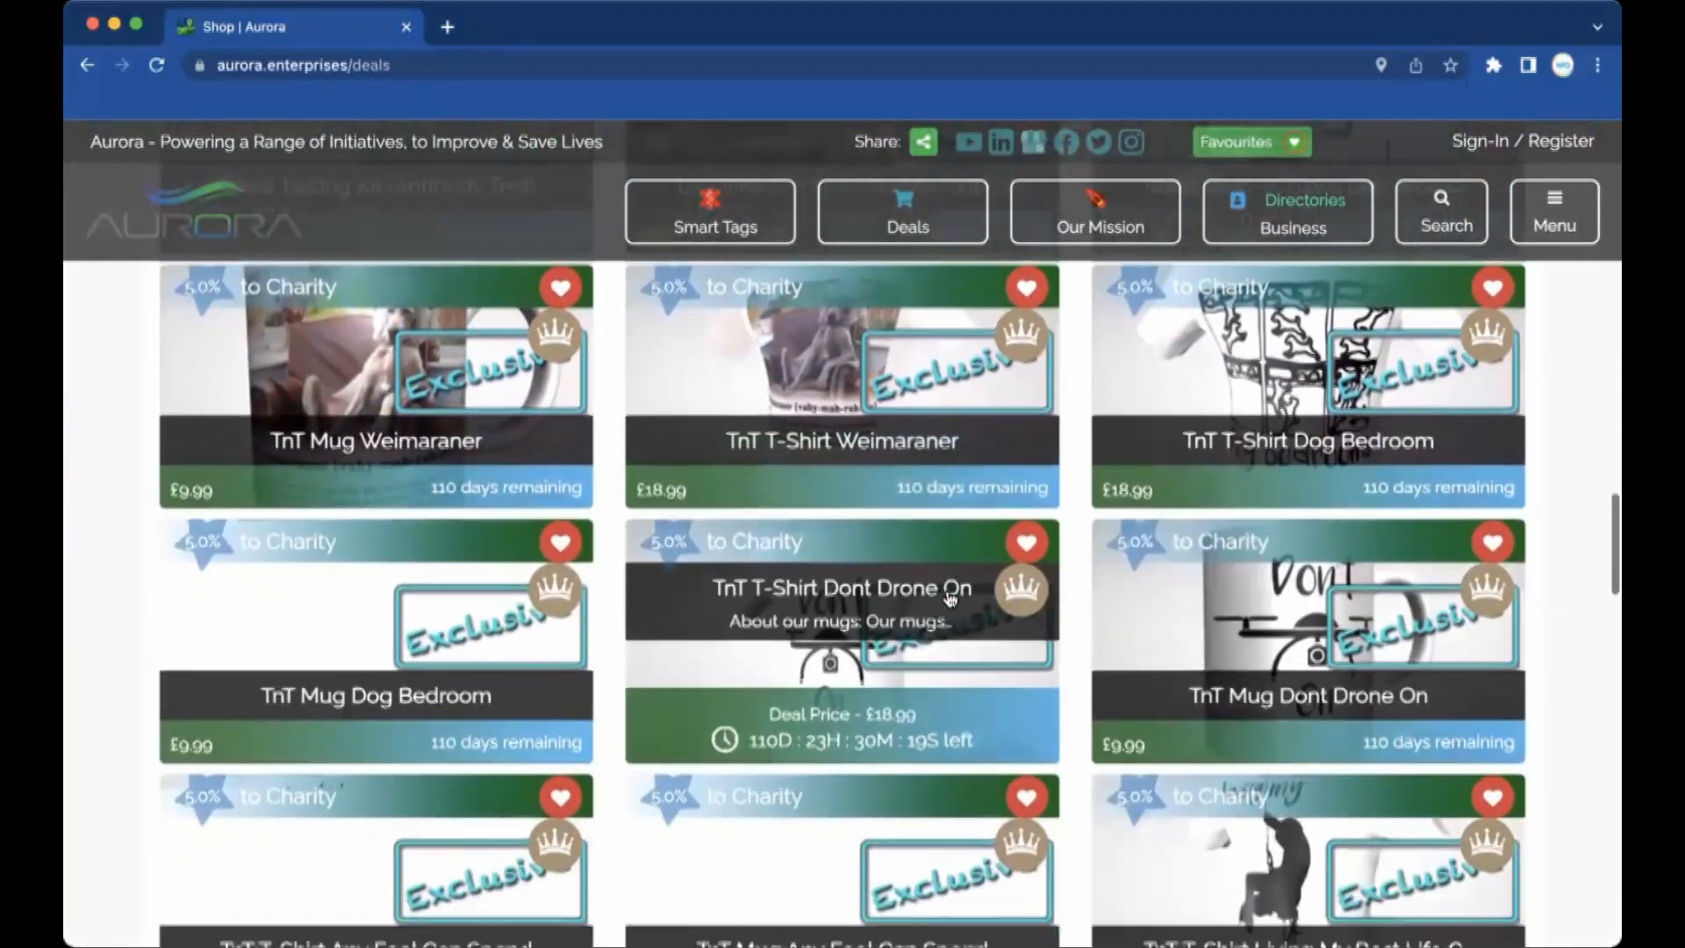
pyautogui.scroll(-15, 950, 599)
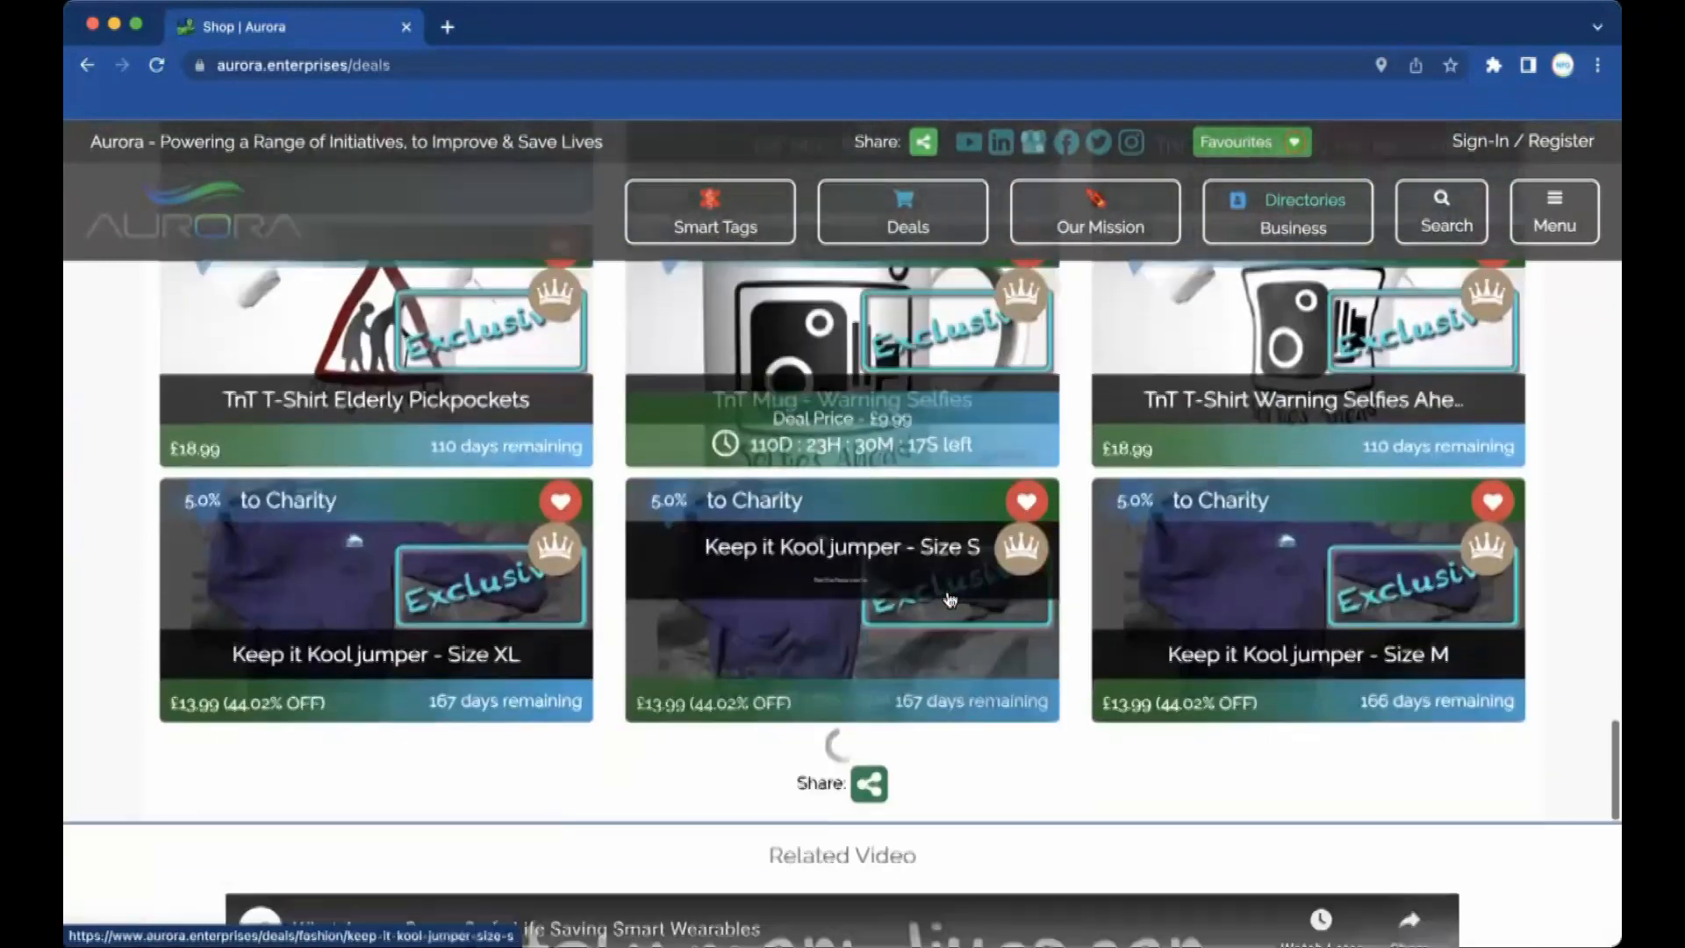
pyautogui.scroll(-1, 947, 597)
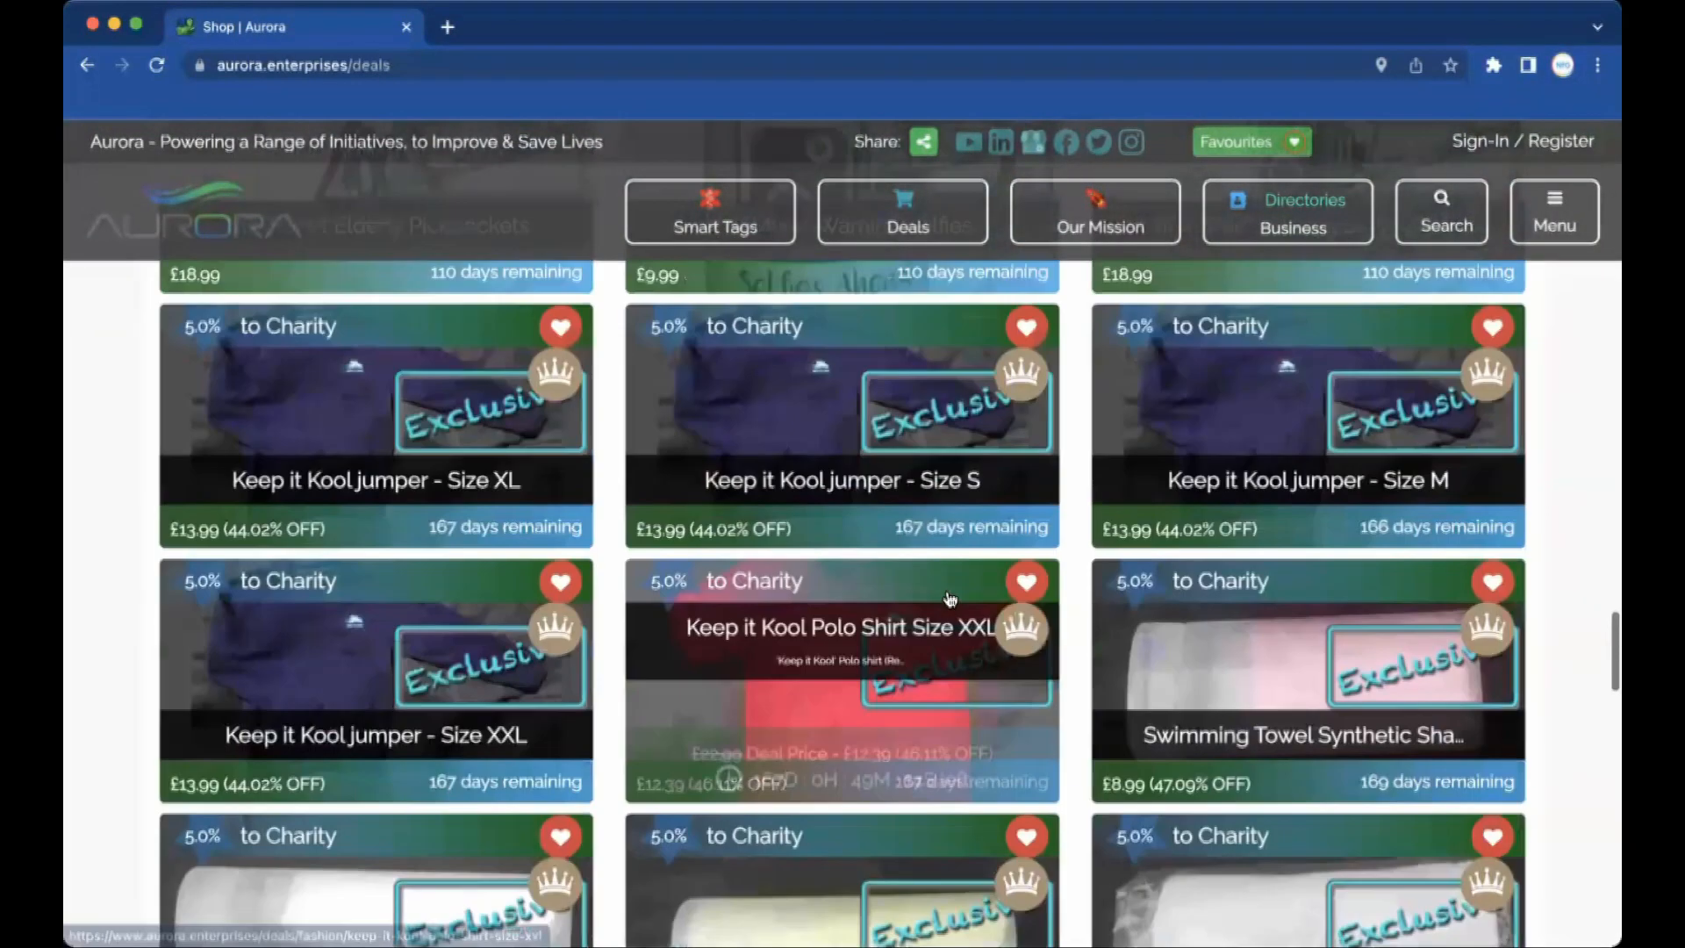
pyautogui.scroll(-3, 948, 598)
pyautogui.scroll(-3, 948, 599)
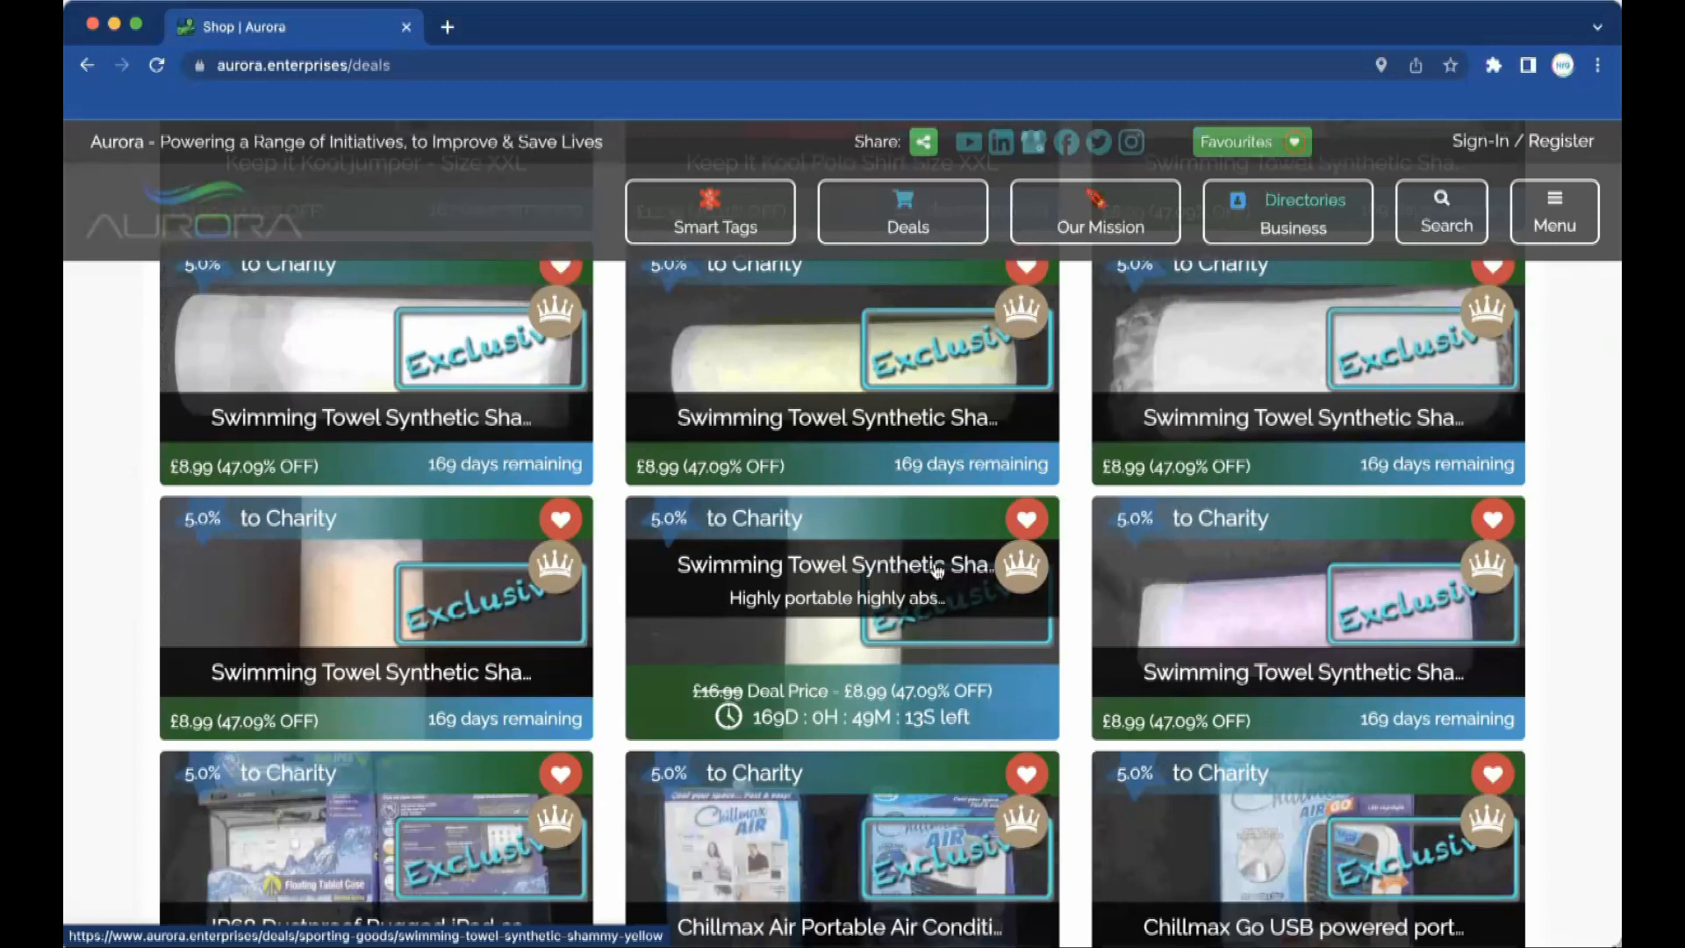
pyautogui.scroll(-6, 944, 825)
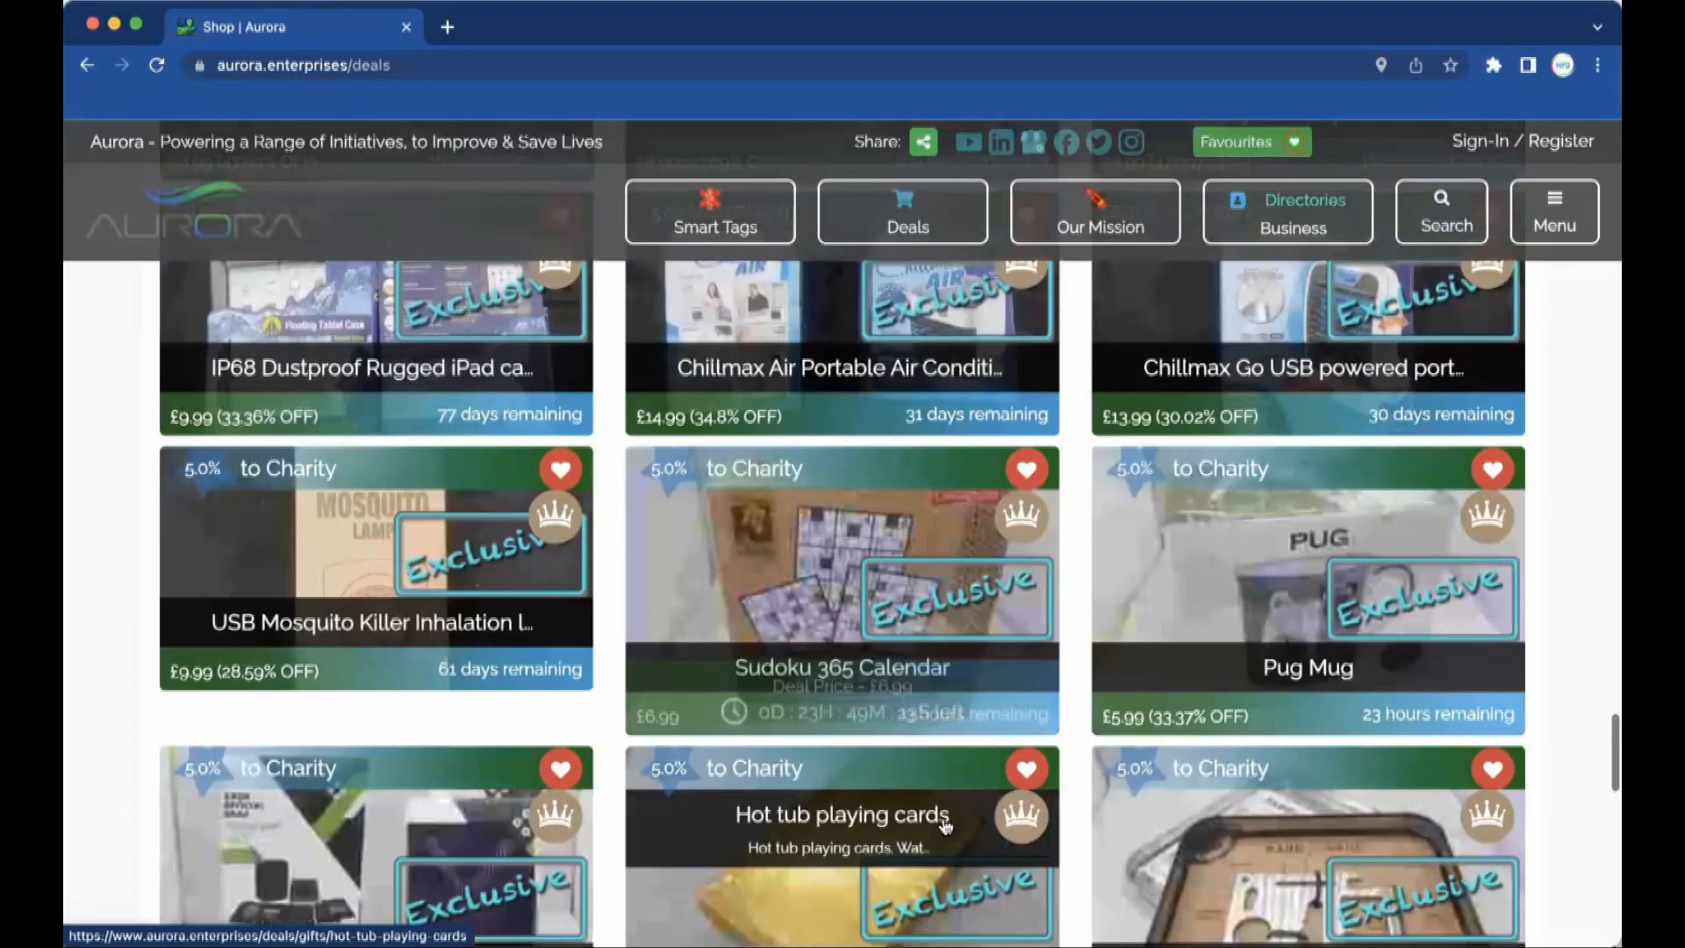
pyautogui.scroll(-3, 944, 825)
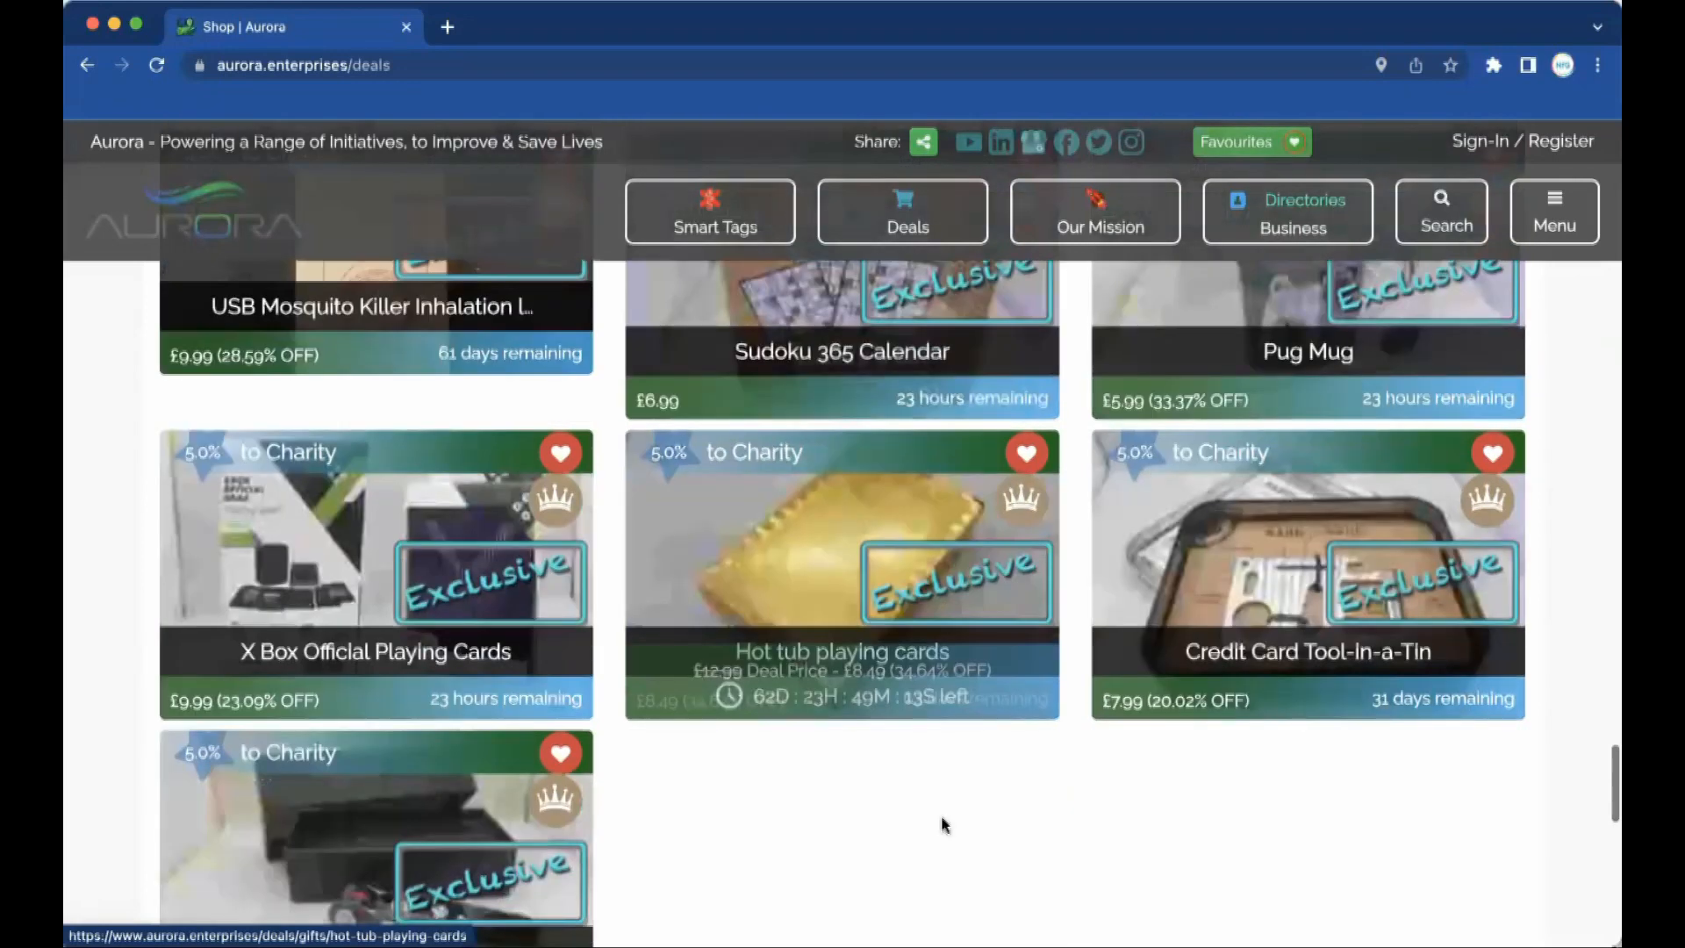
pyautogui.scroll(15, 941, 824)
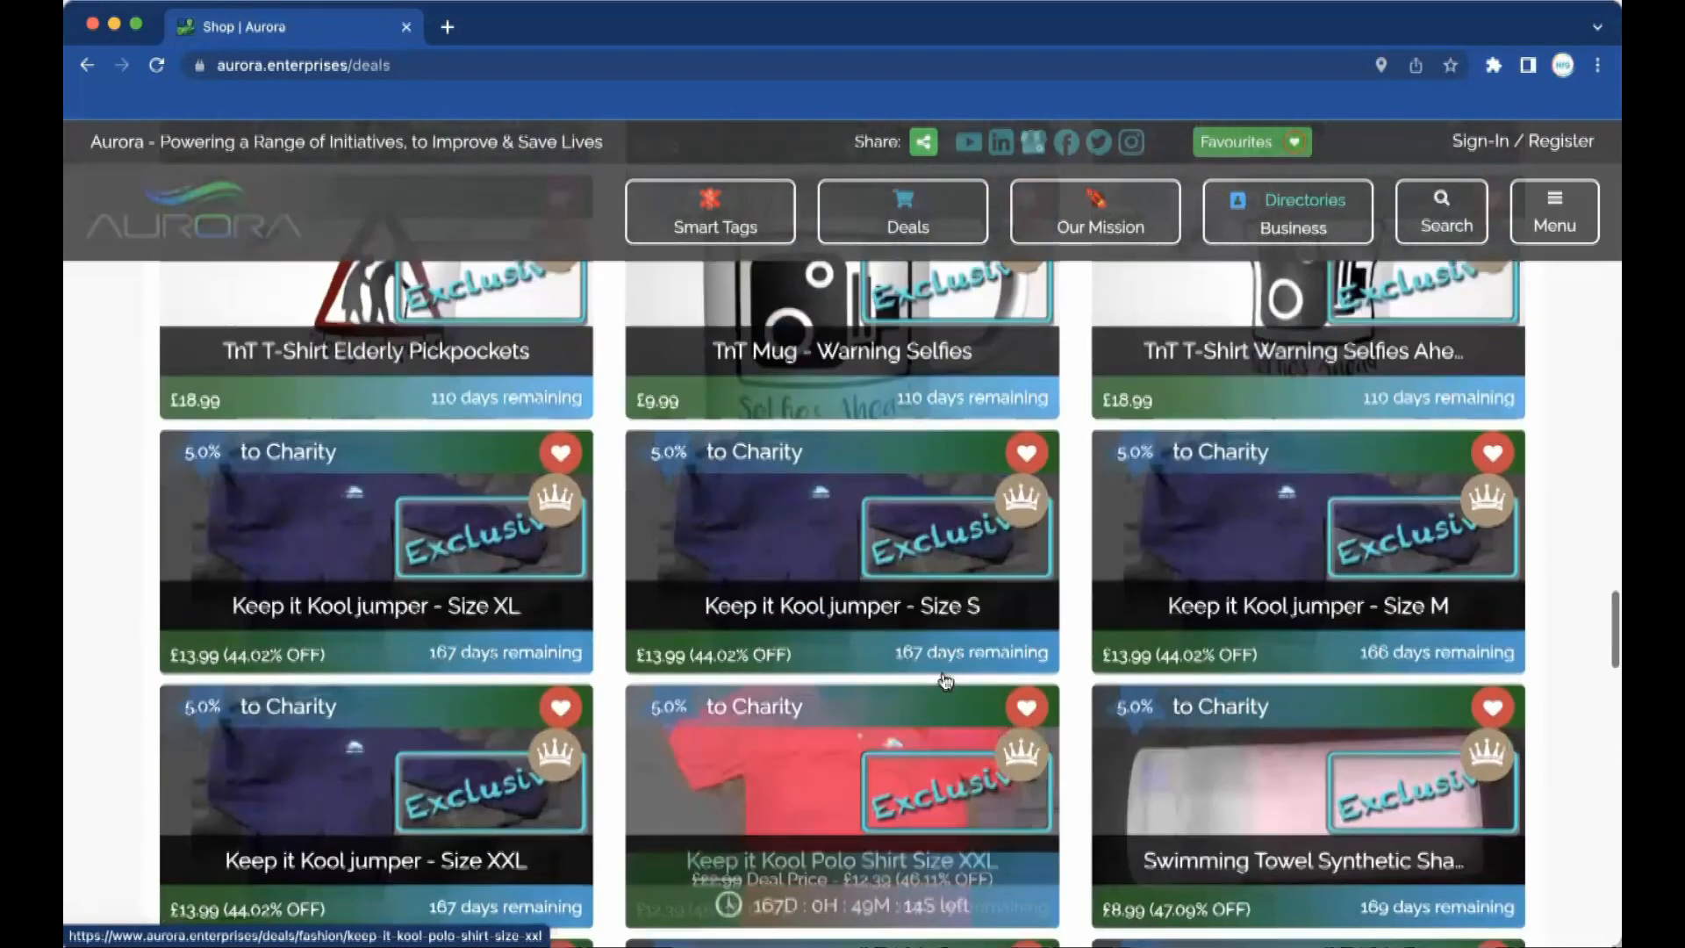
pyautogui.scroll(20, 945, 682)
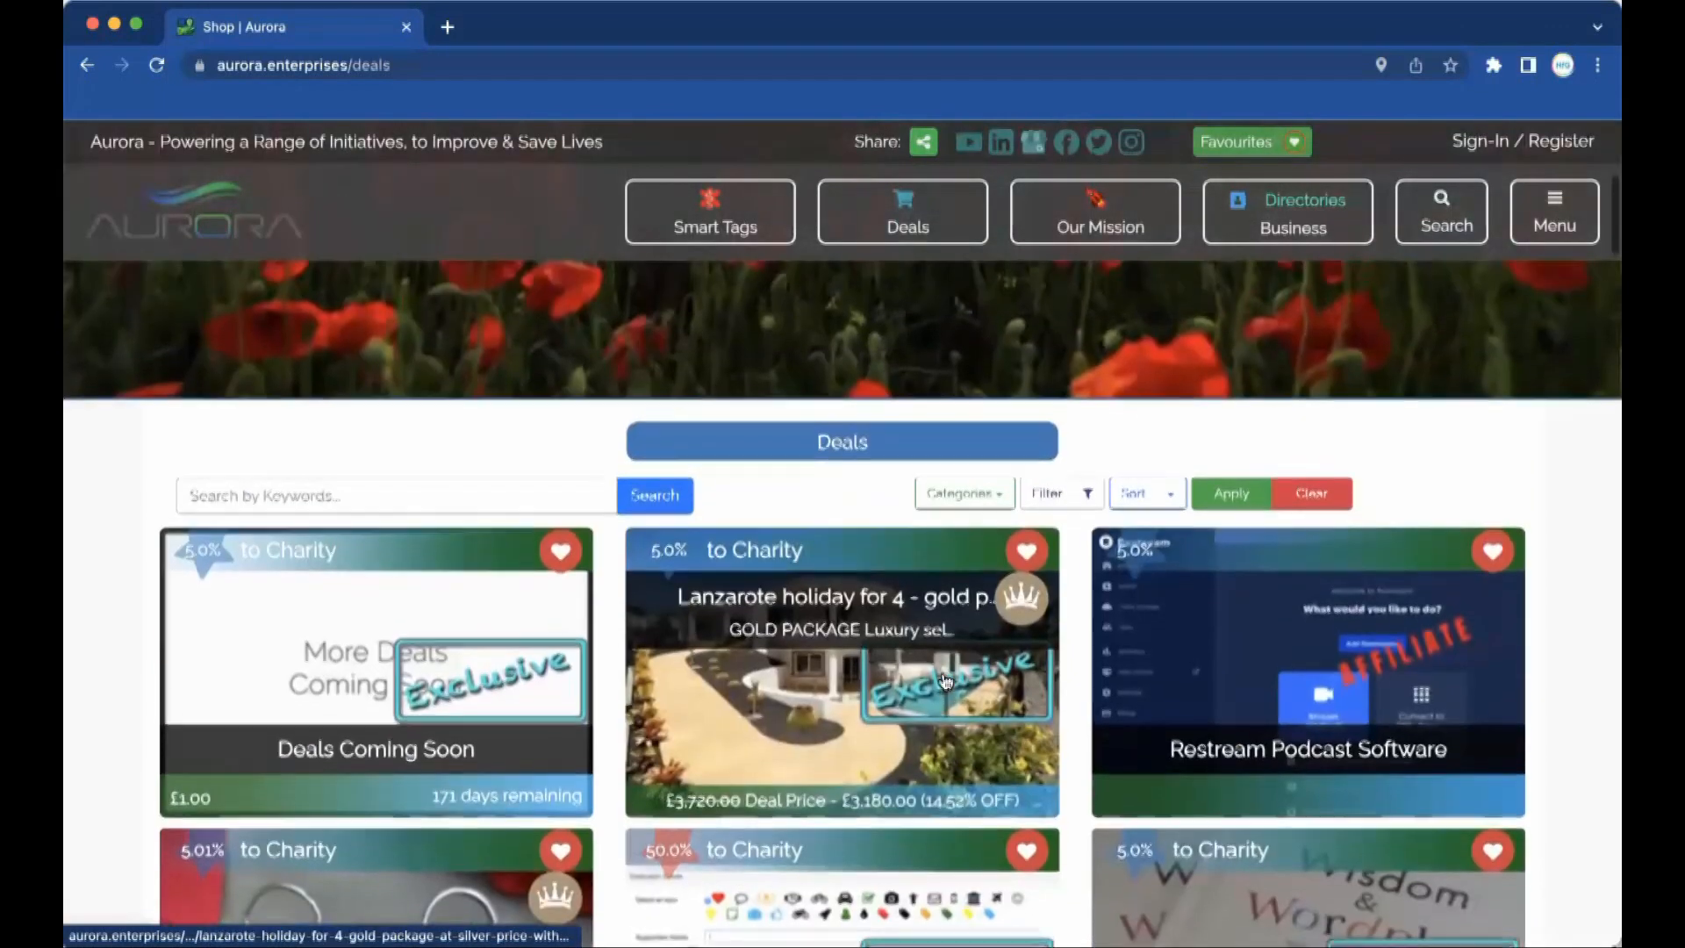
pyautogui.scroll(-4, 1142, 804)
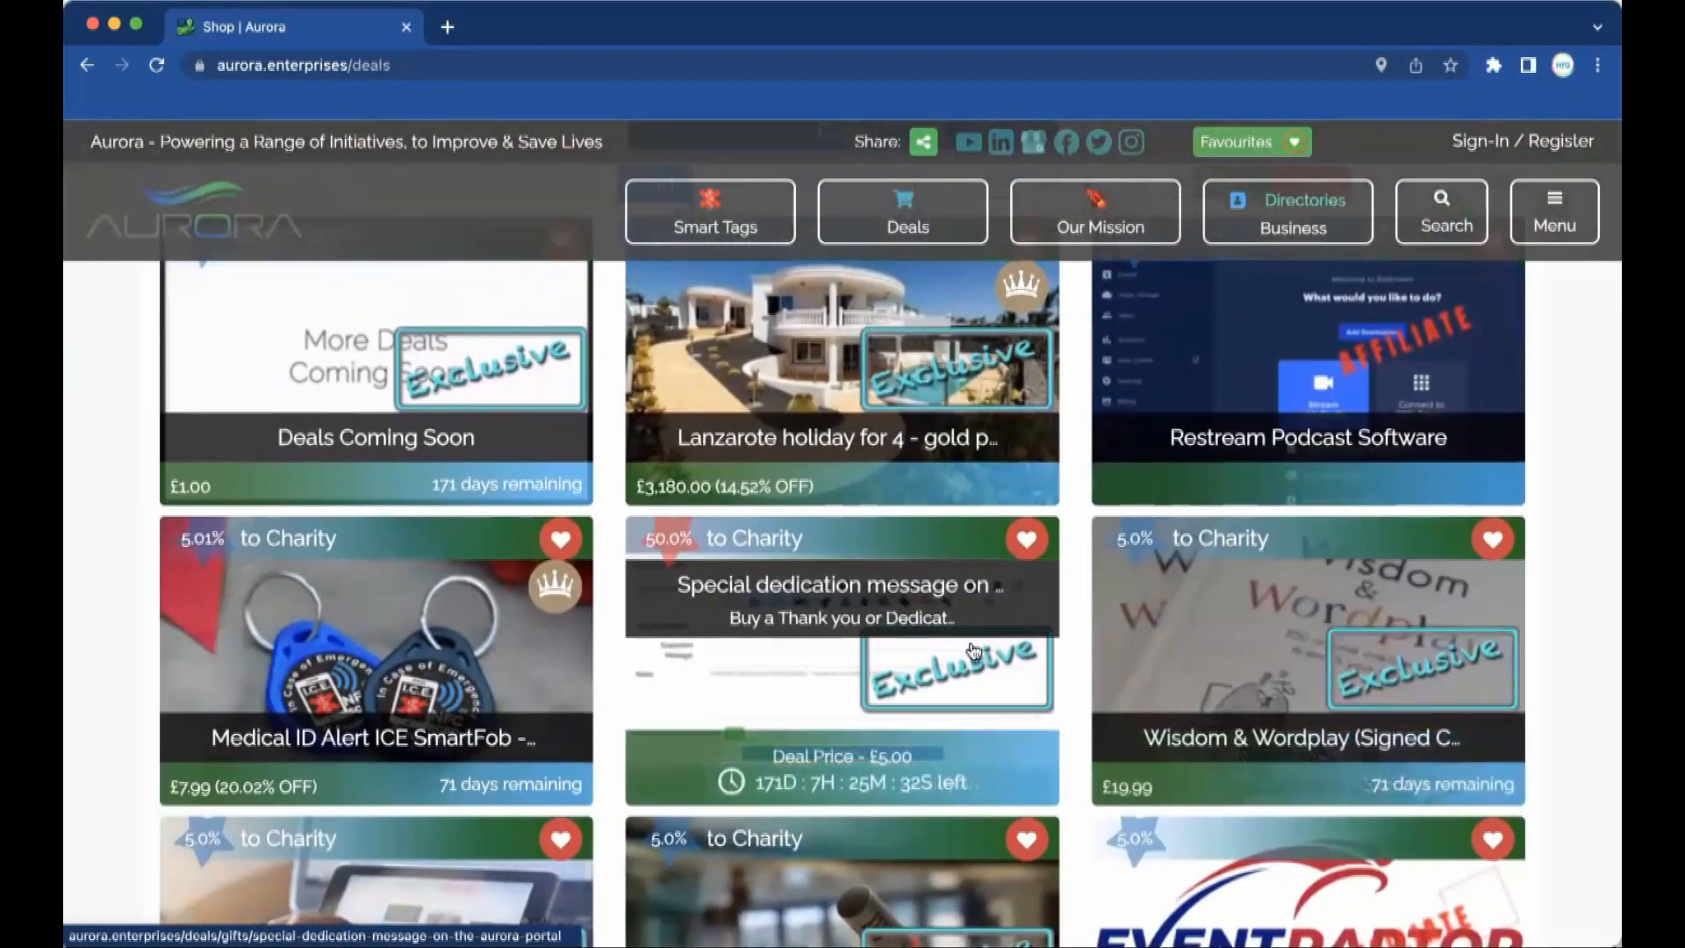
pyautogui.scroll(5, 989, 583)
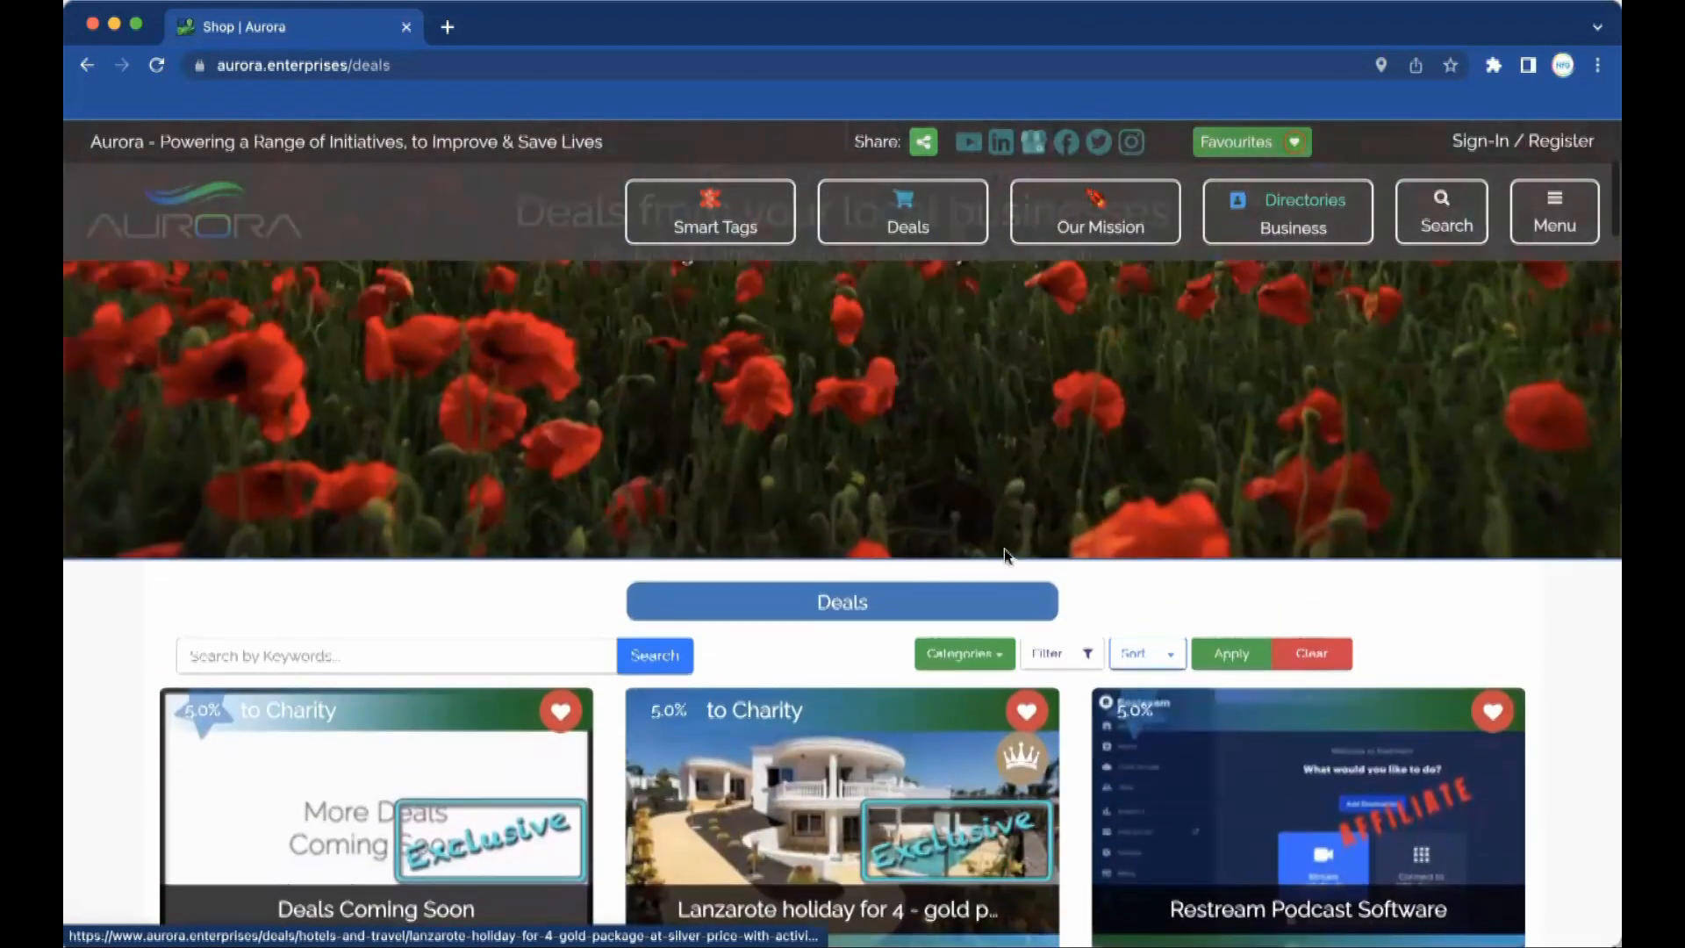
pyautogui.scroll(-3, 1115, 408)
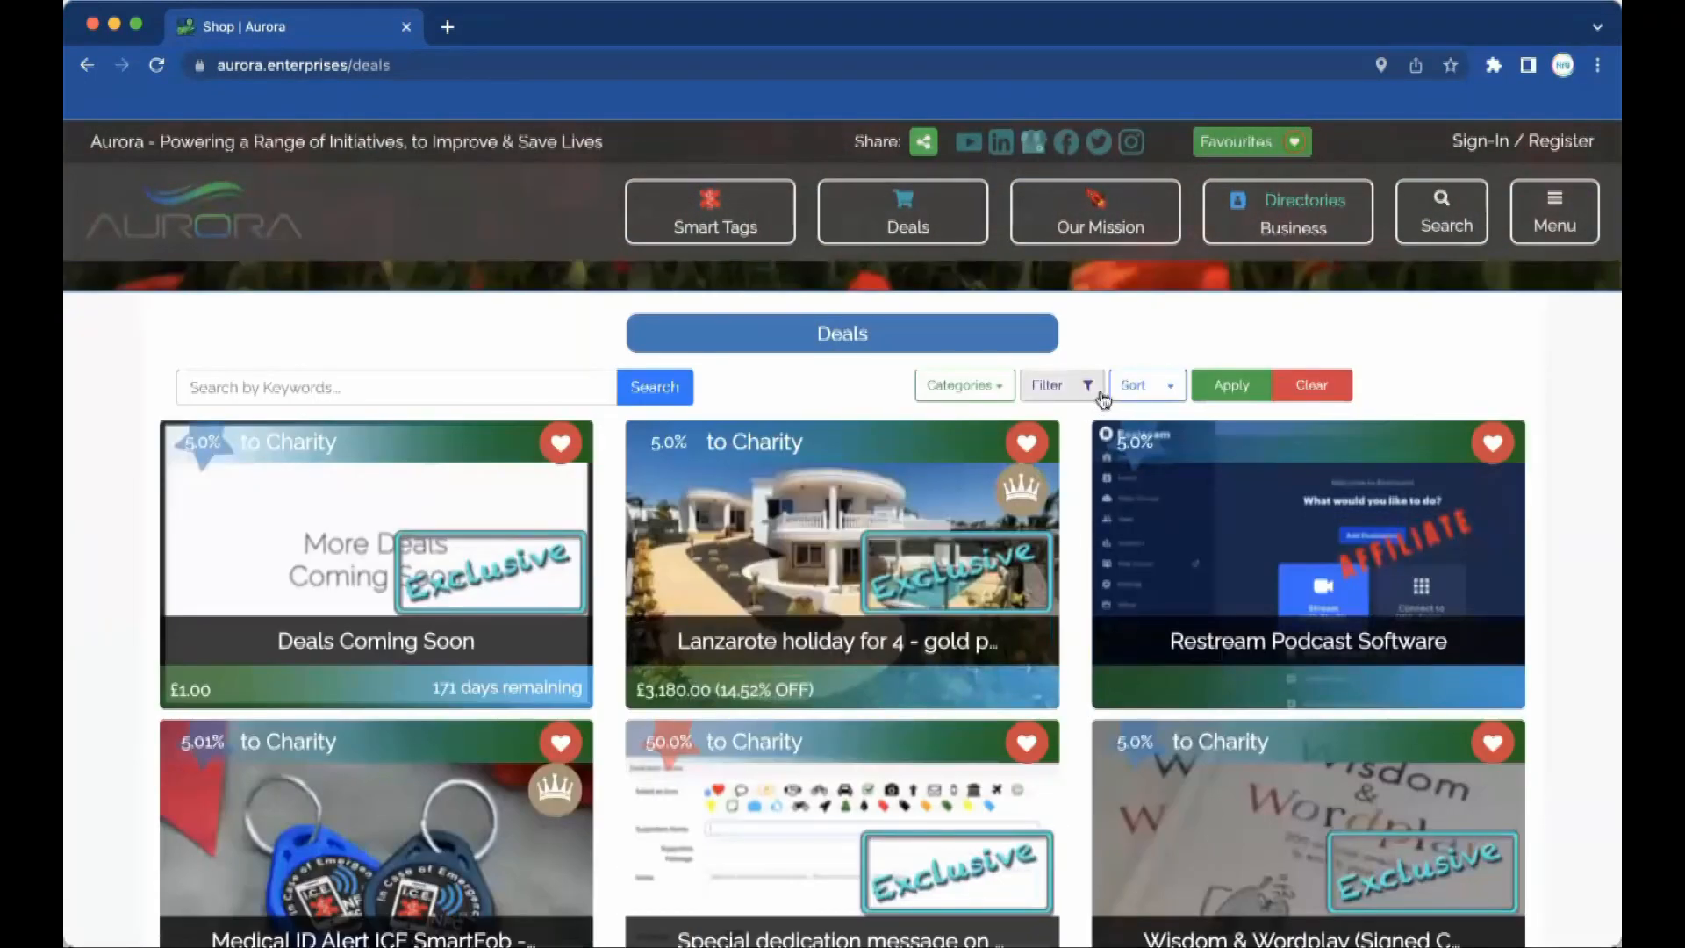
# Check the deal Sort options, then open the Filter Deals panel.
pyautogui.click(1136, 386)
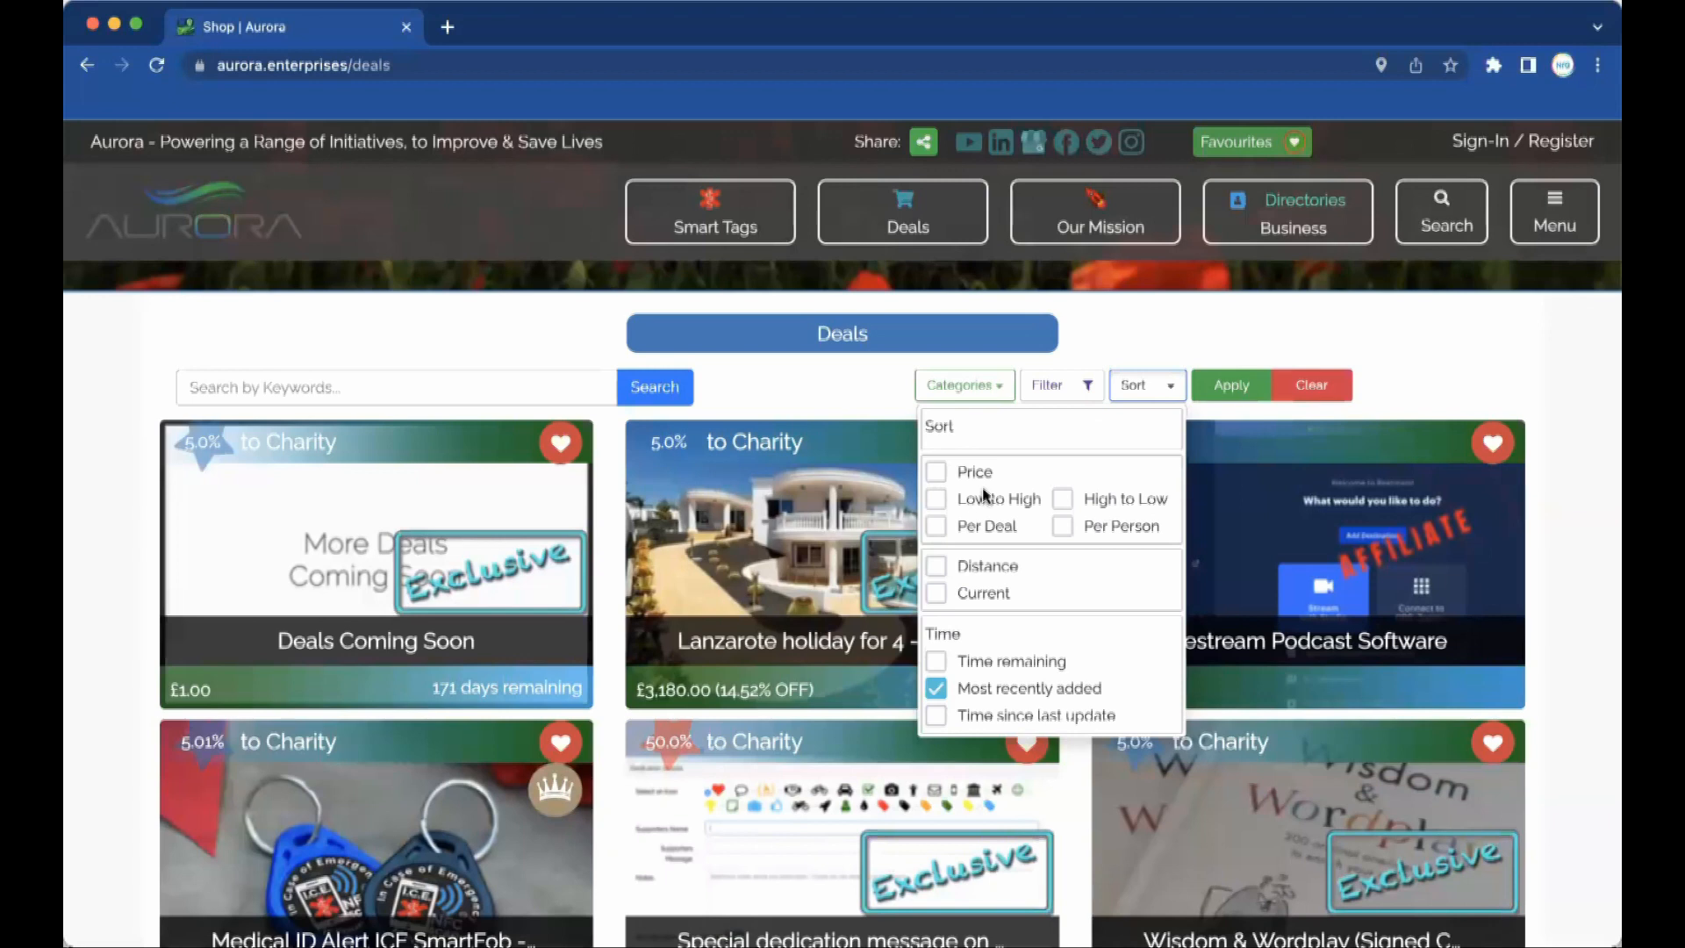
pyautogui.click(1088, 392)
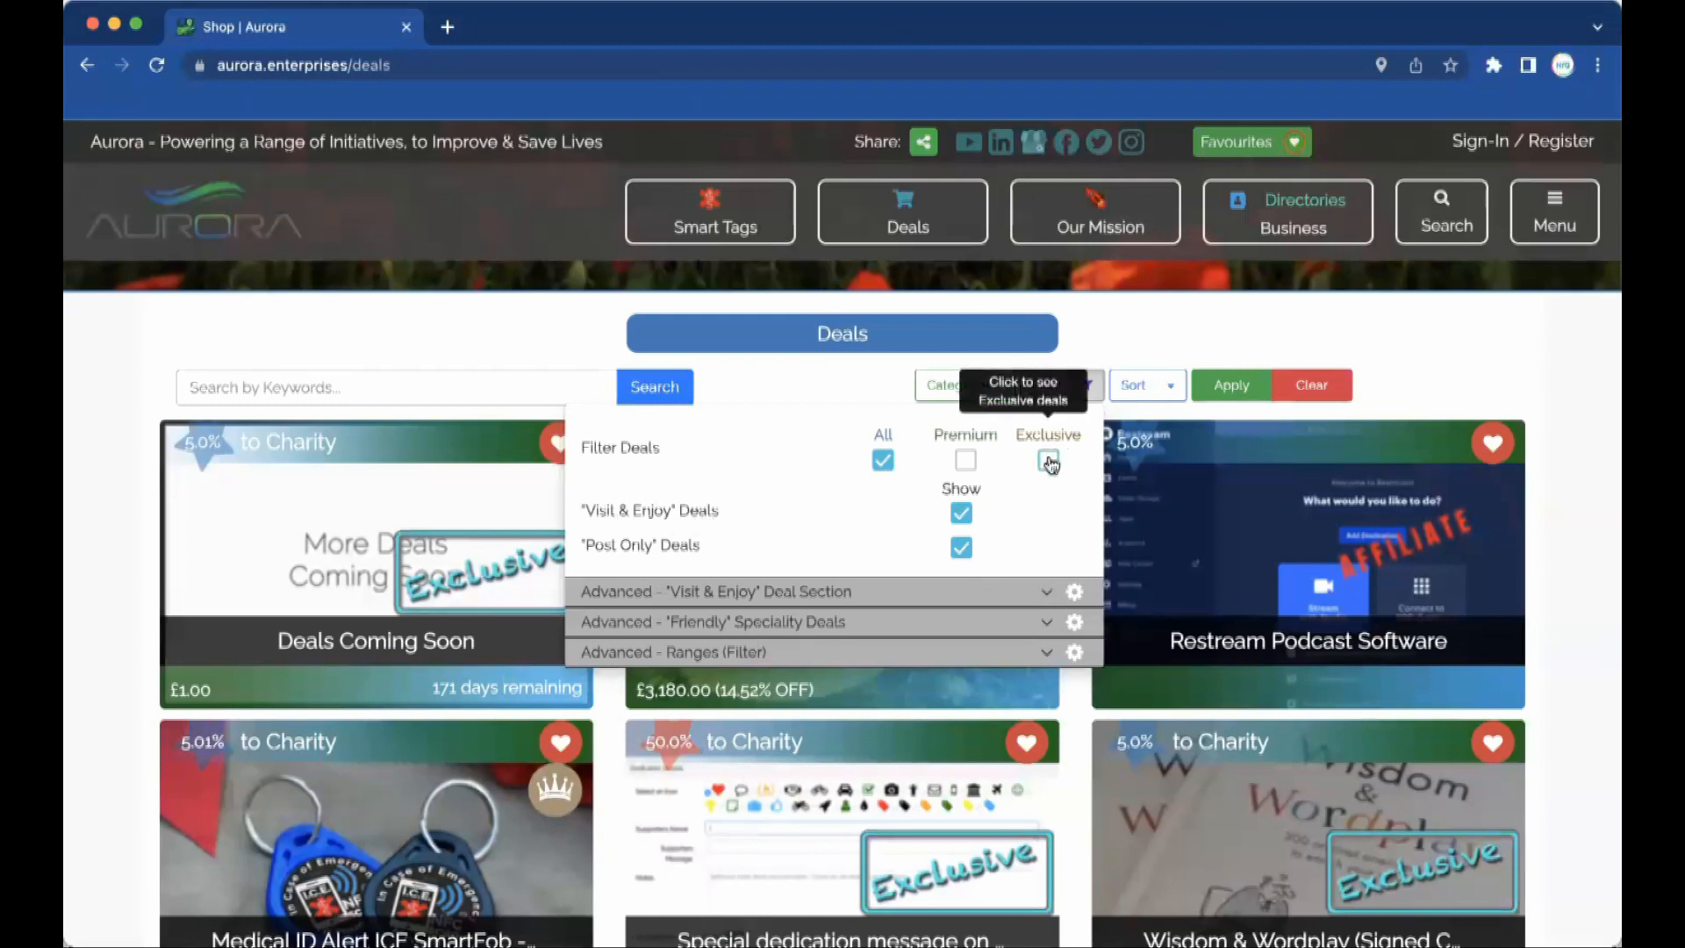
# Expand the Visit & Enjoy, Friendly and Ranges filter sections in turn.
pyautogui.click(1045, 595)
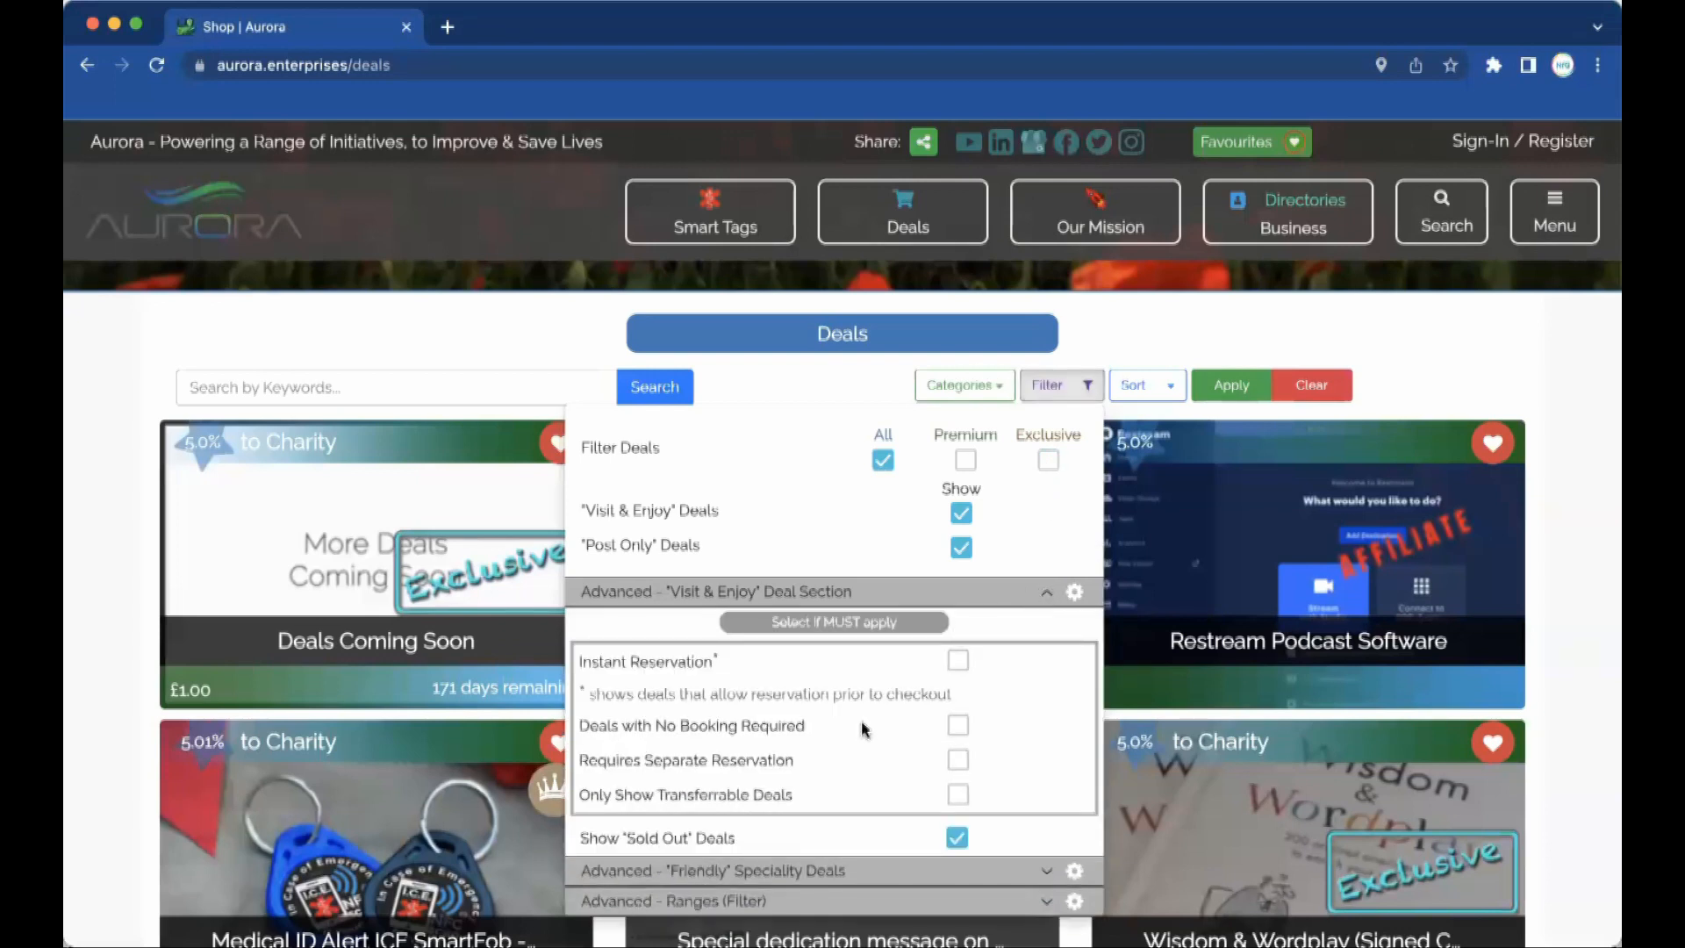
pyautogui.scroll(-1, 862, 724)
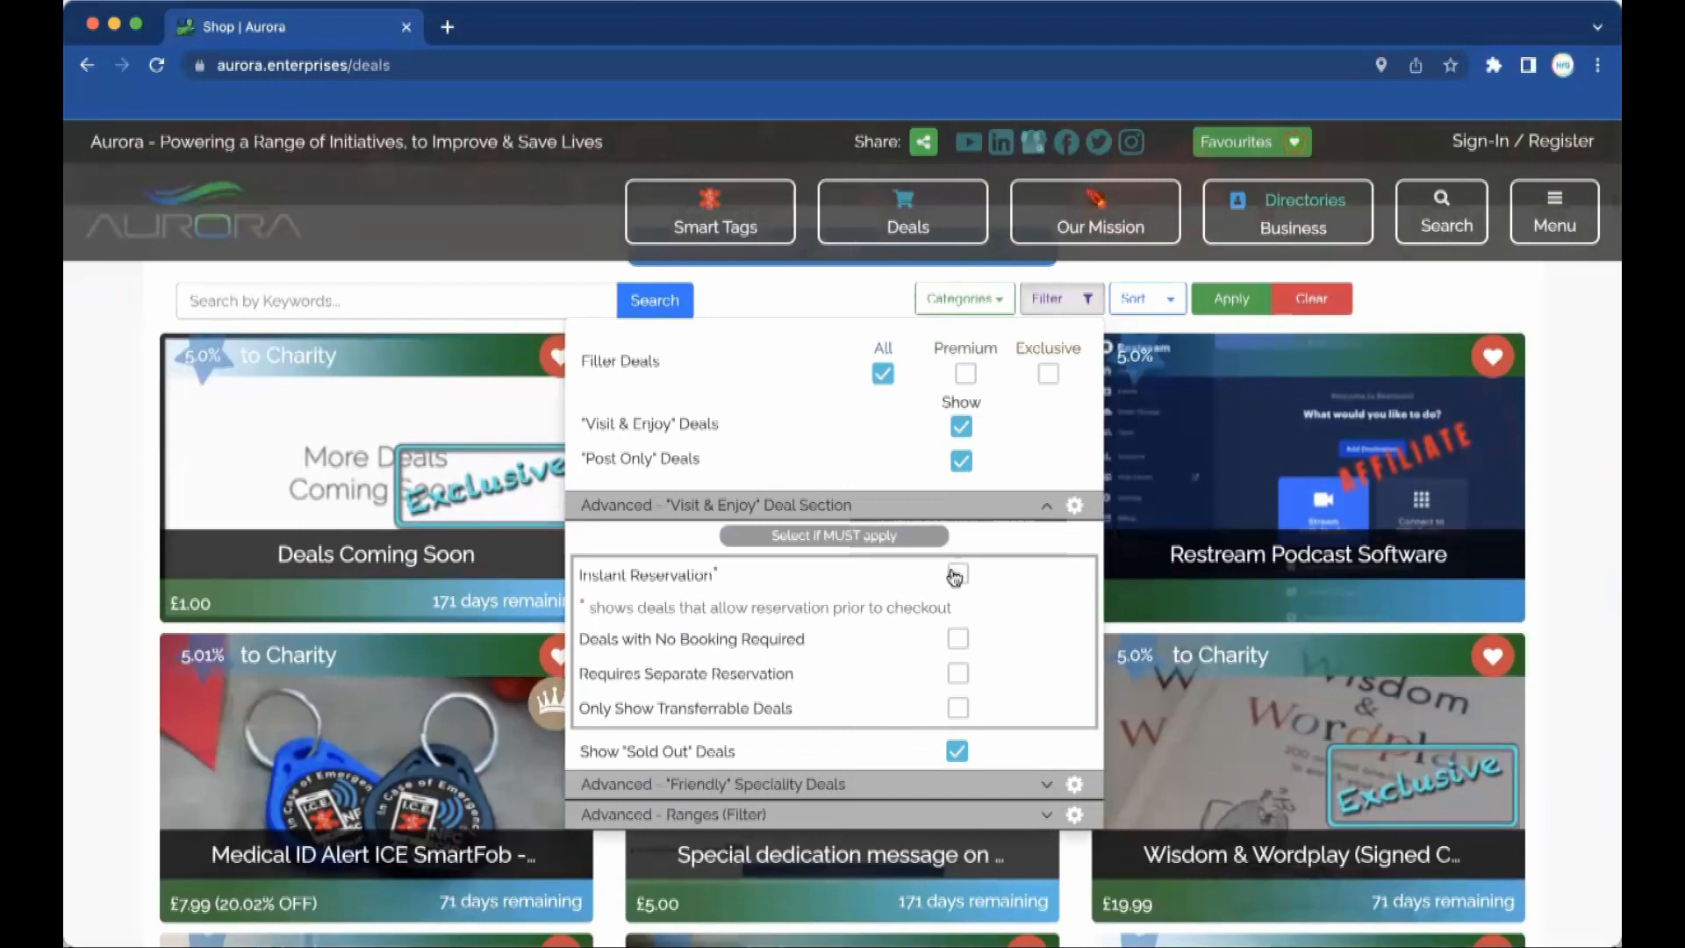
pyautogui.click(1047, 786)
pyautogui.scroll(-1, 1050, 794)
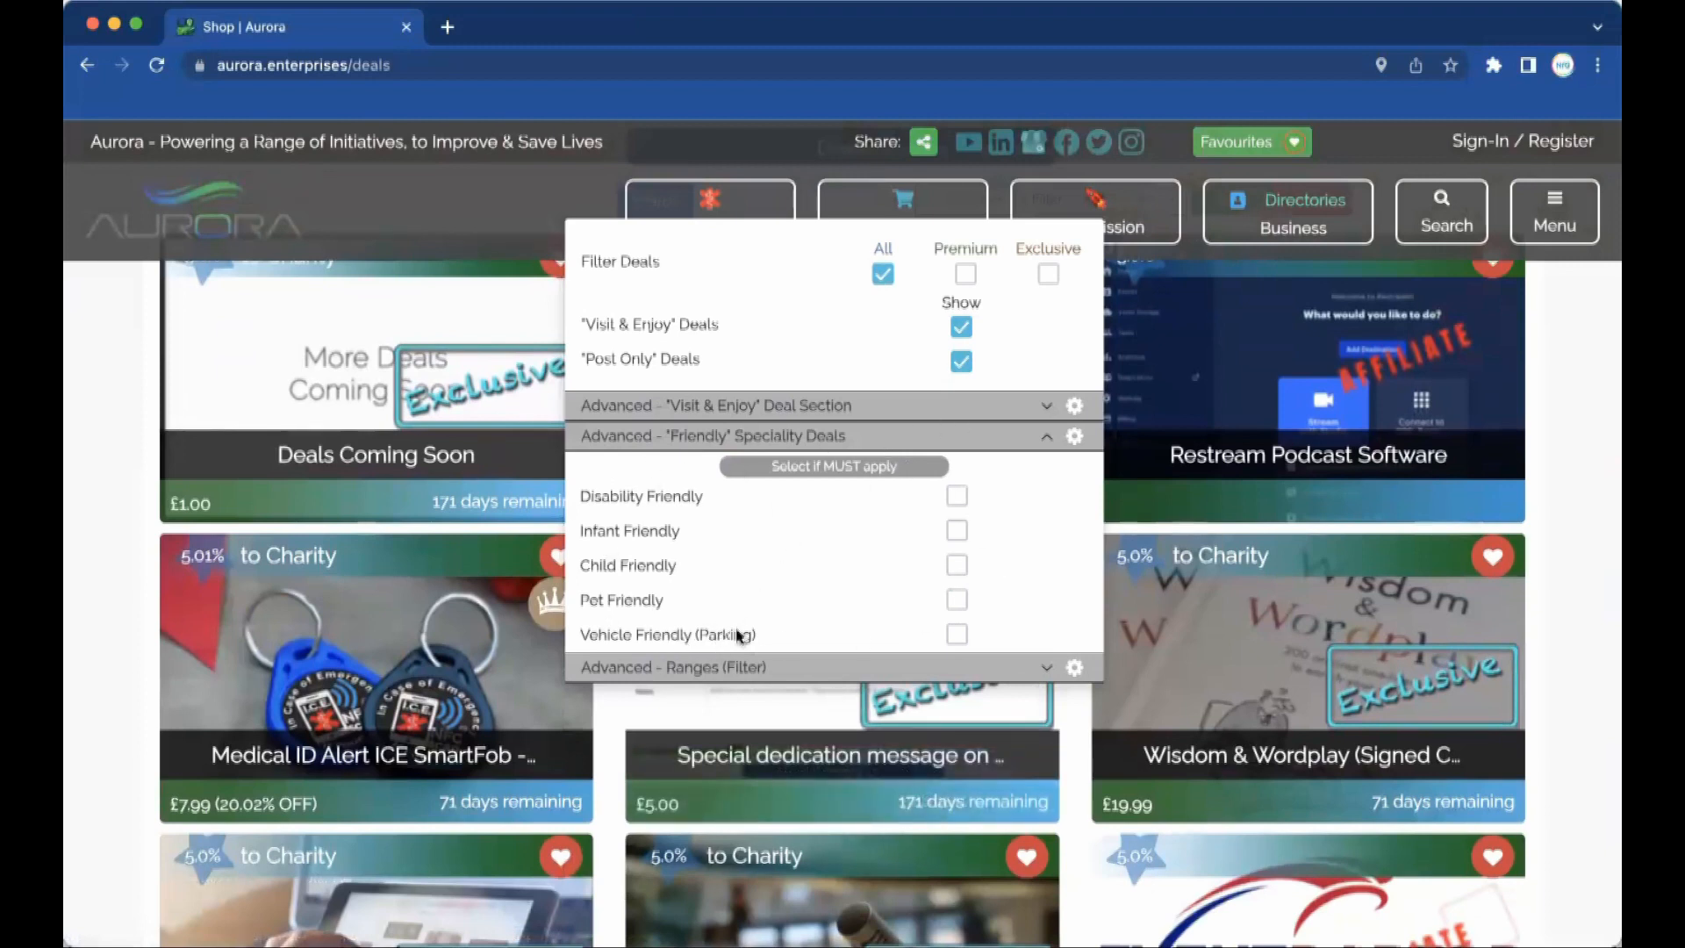
pyautogui.click(1047, 669)
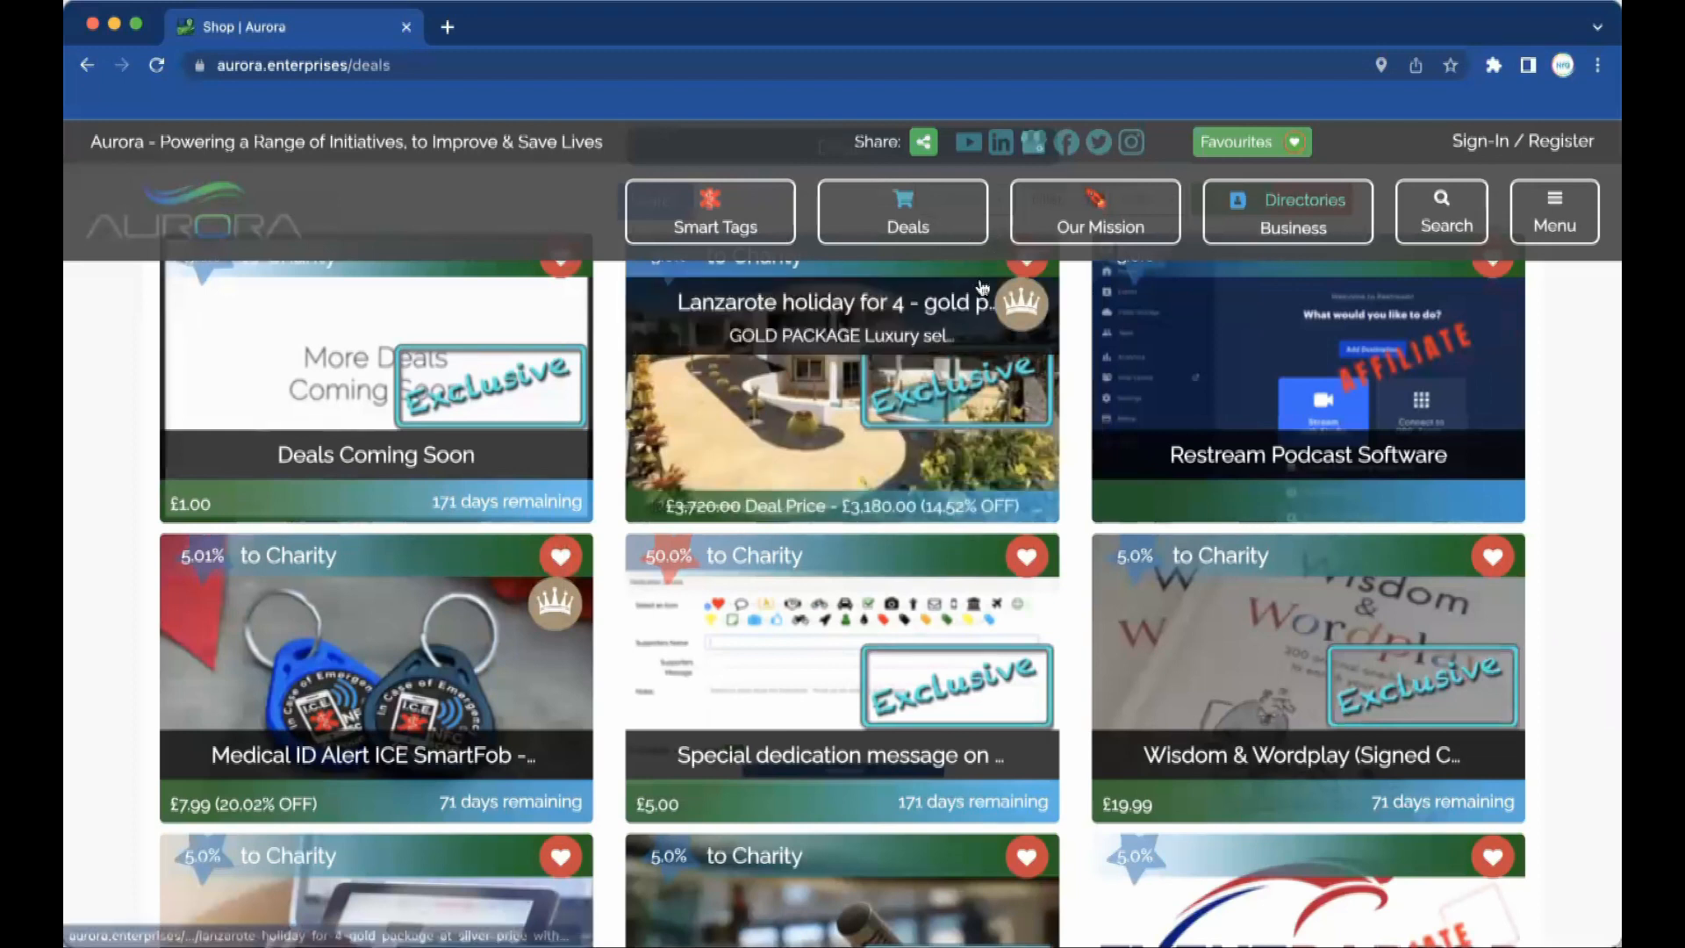
pyautogui.scroll(2, 987, 272)
pyautogui.scroll(1, 981, 285)
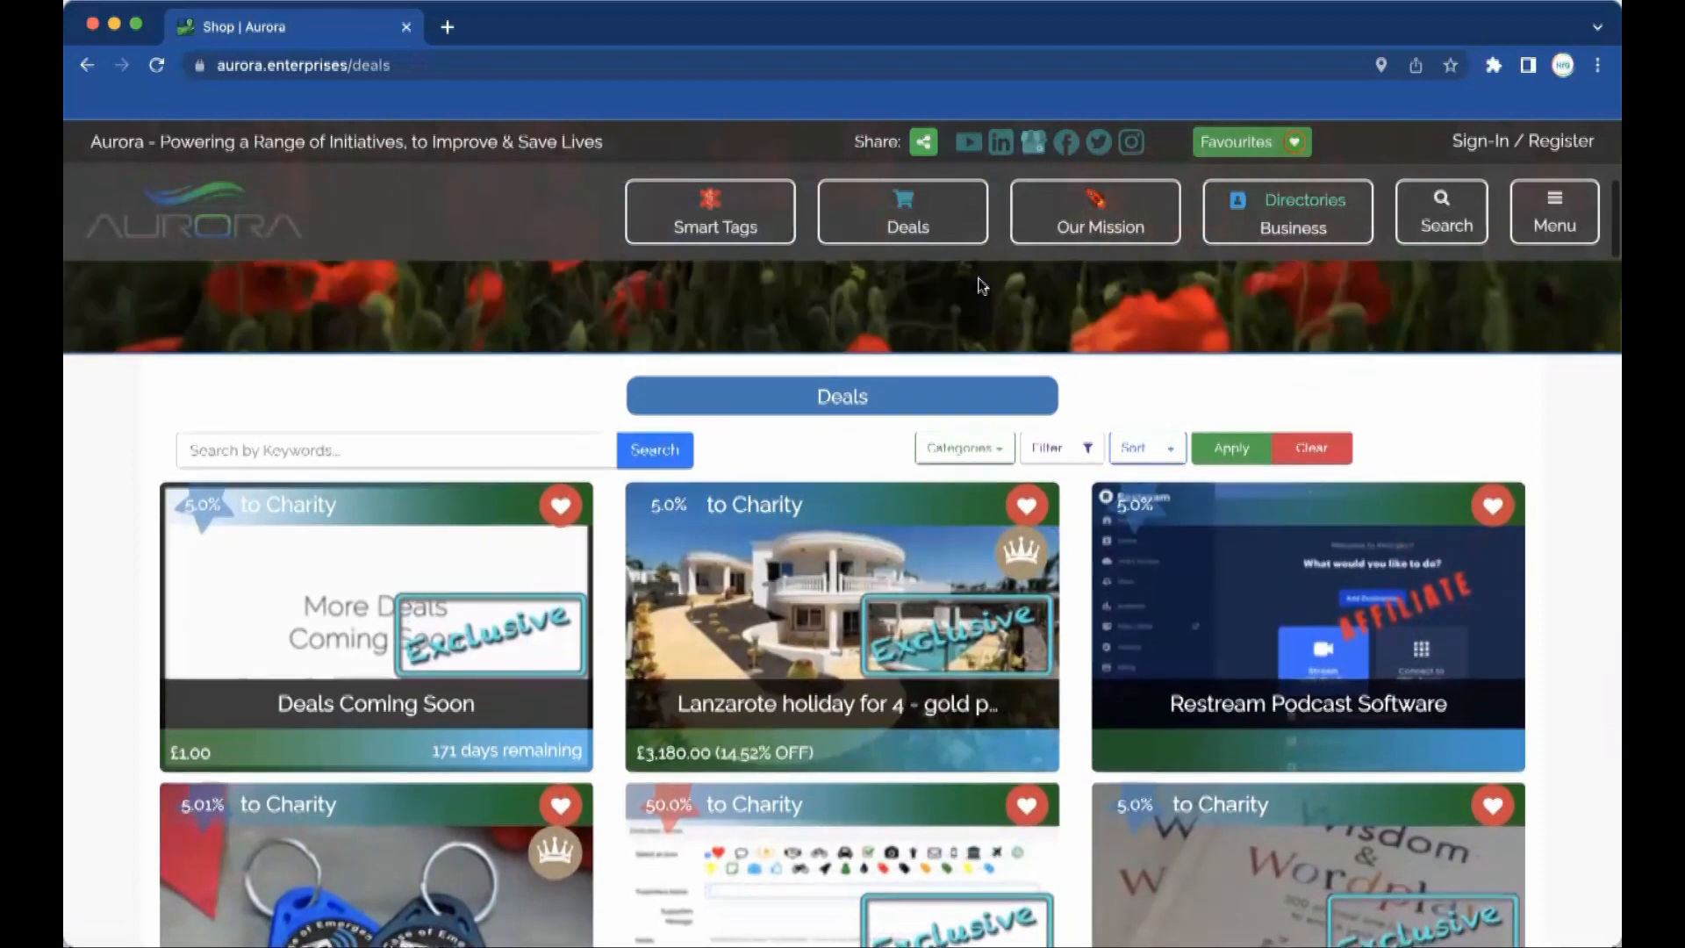
pyautogui.scroll(1, 965, 289)
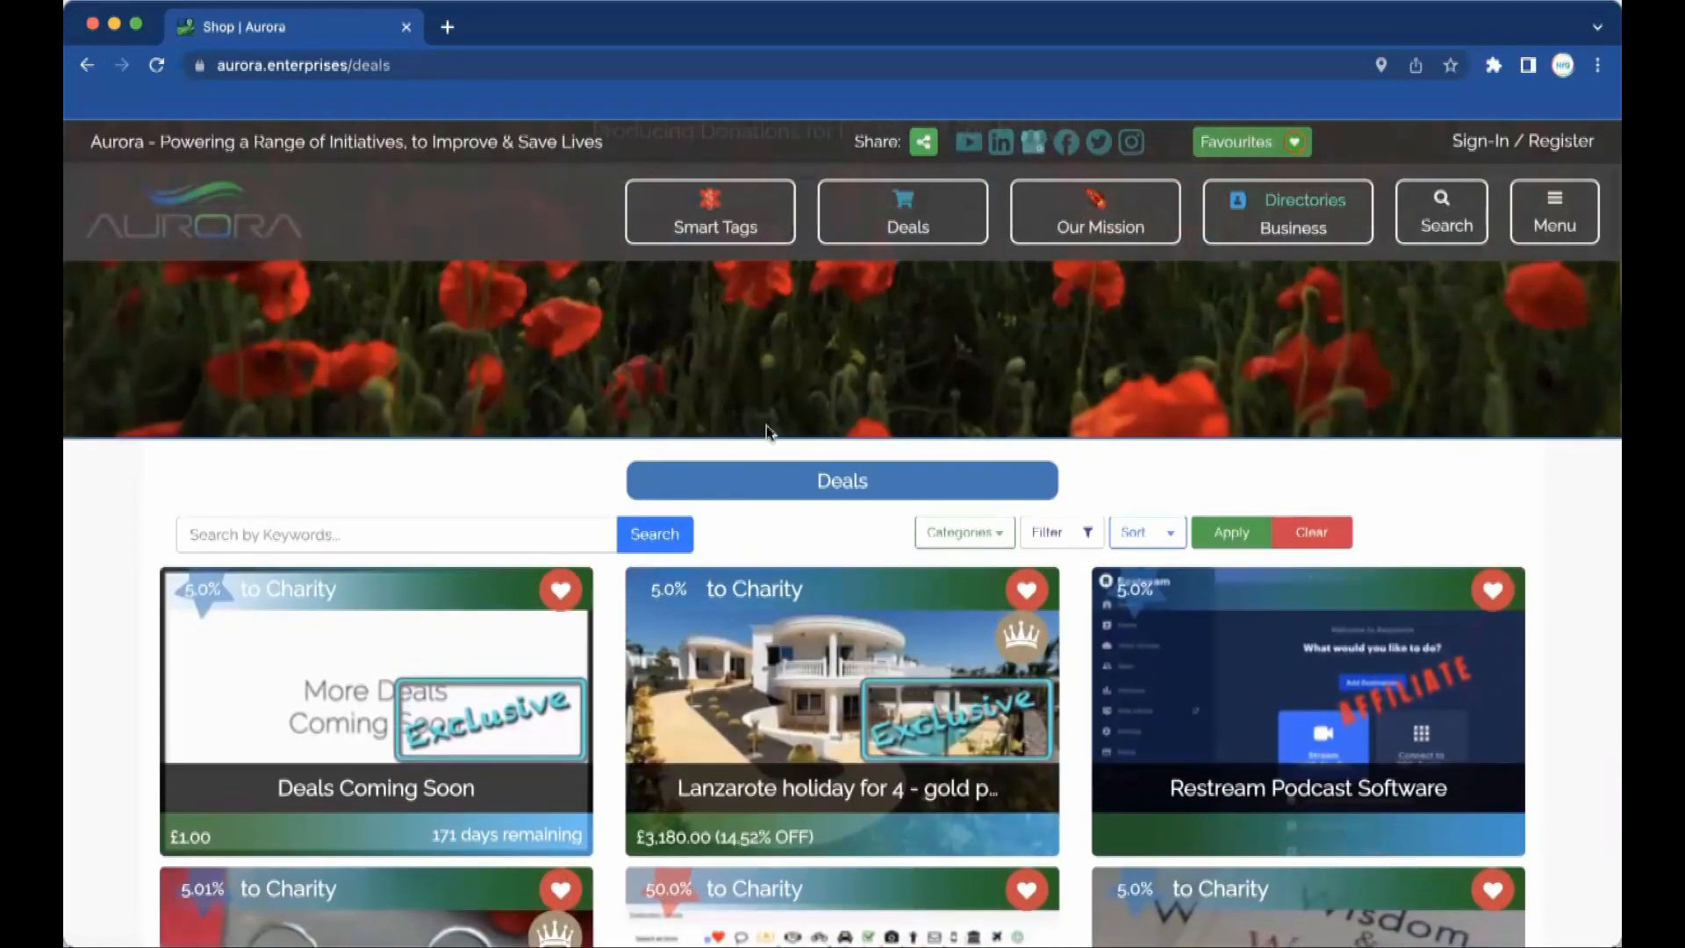
pyautogui.scroll(1, 990, 352)
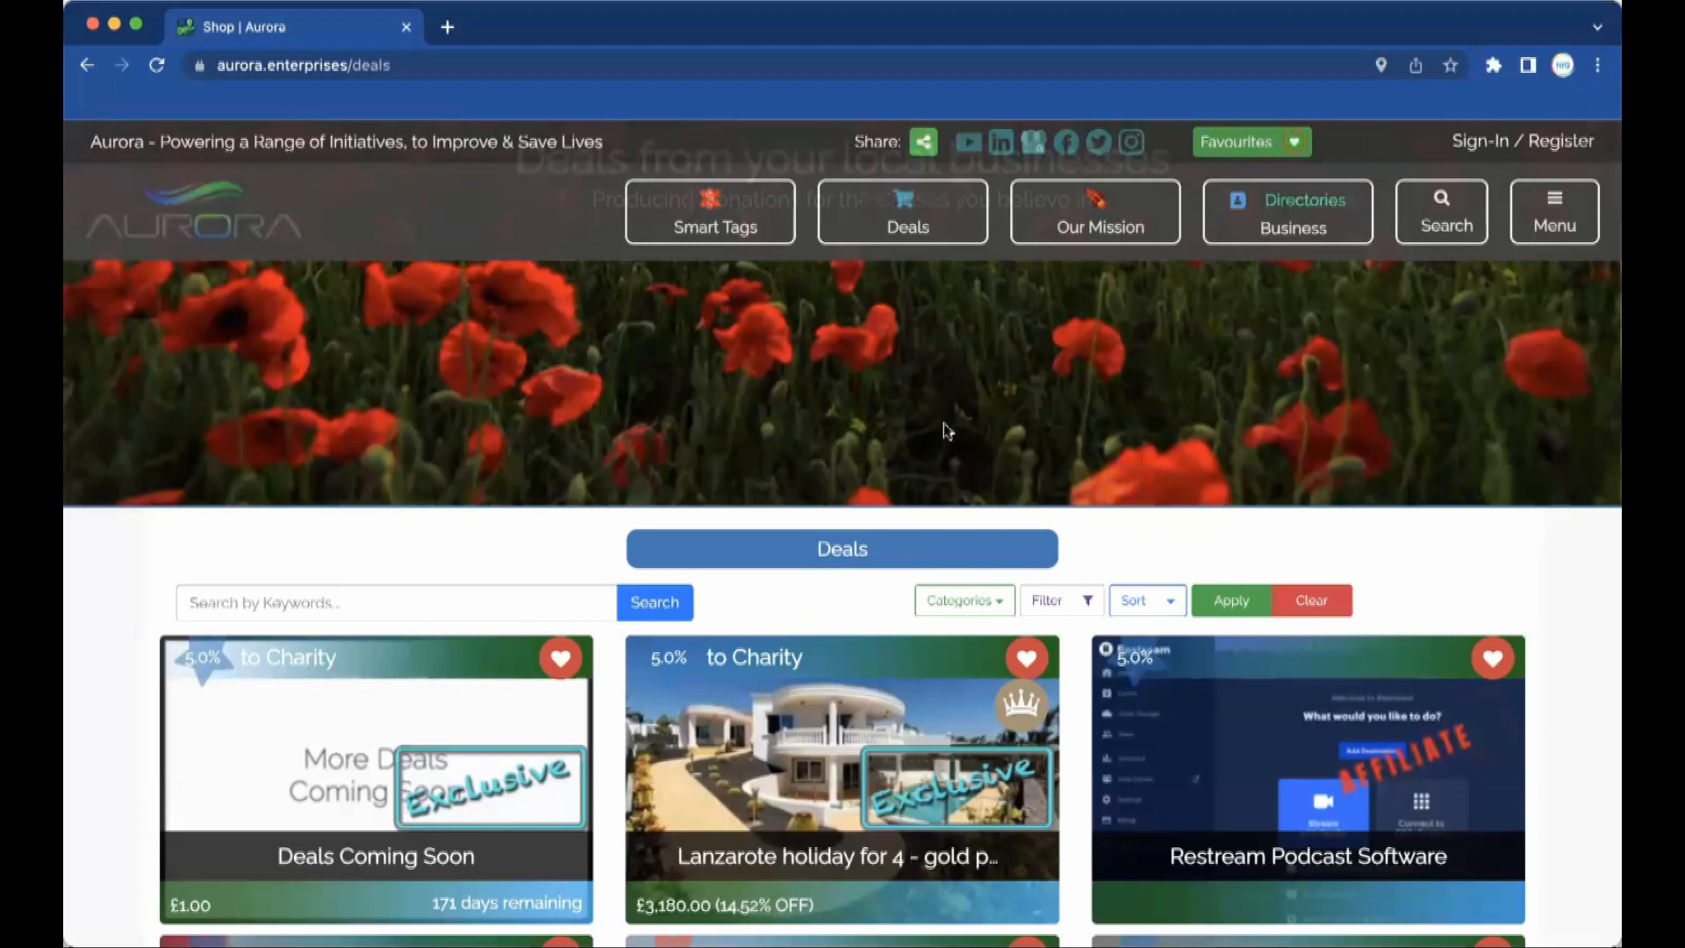
pyautogui.scroll(5, 965, 392)
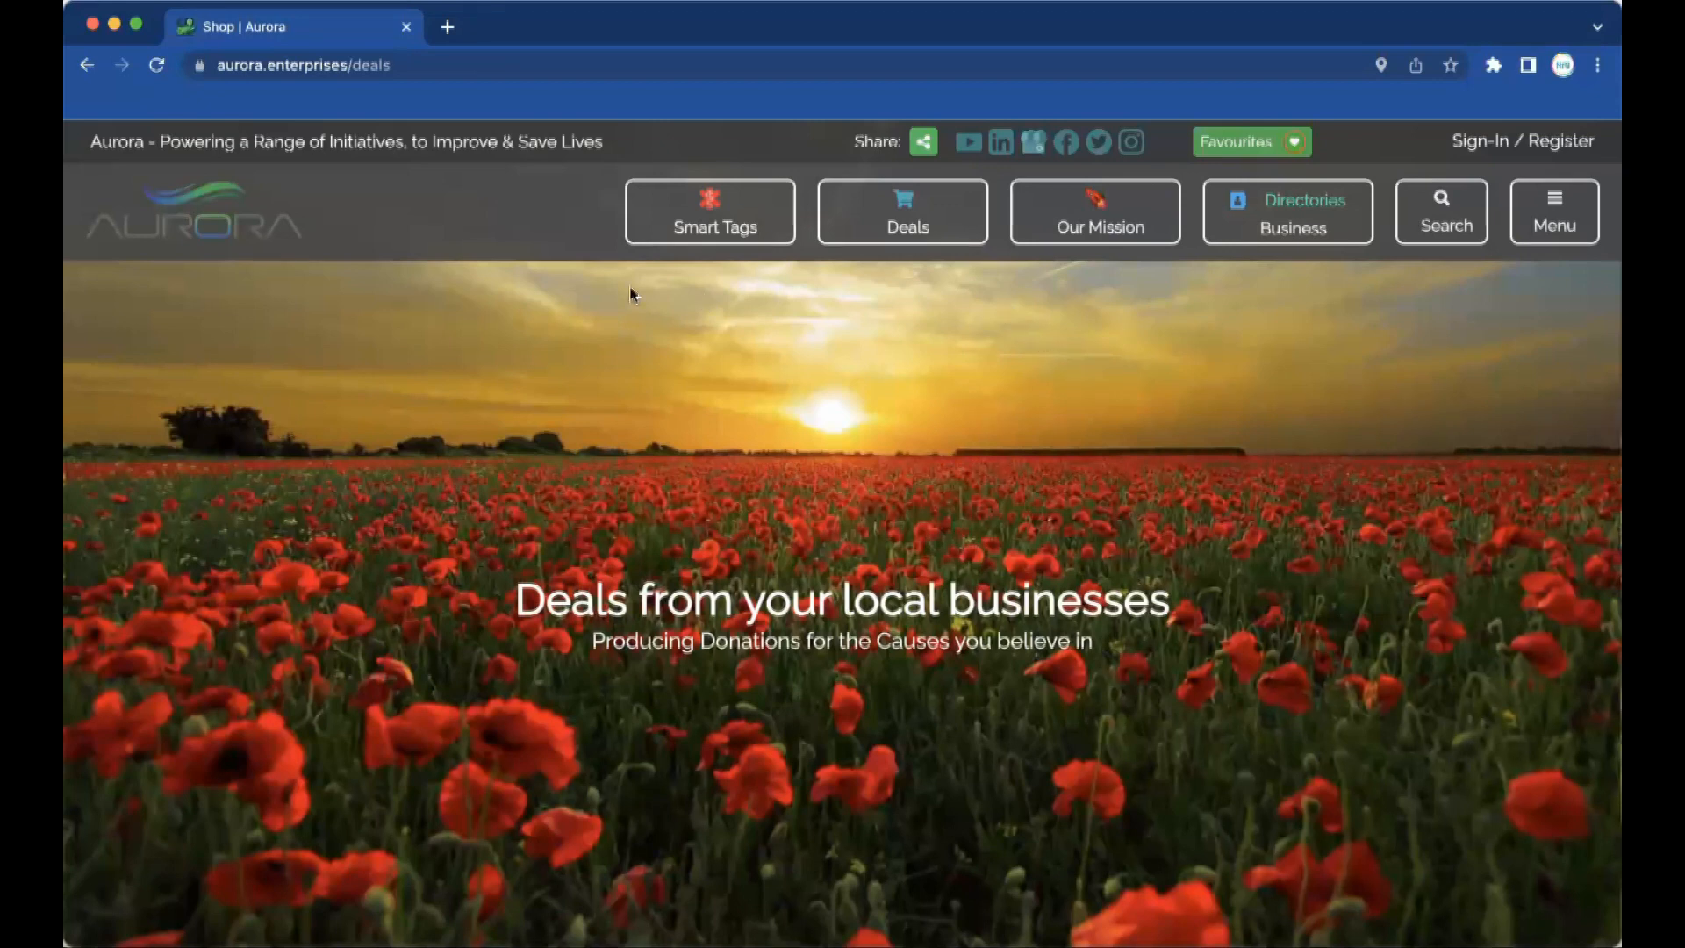
pyautogui.click(448, 29)
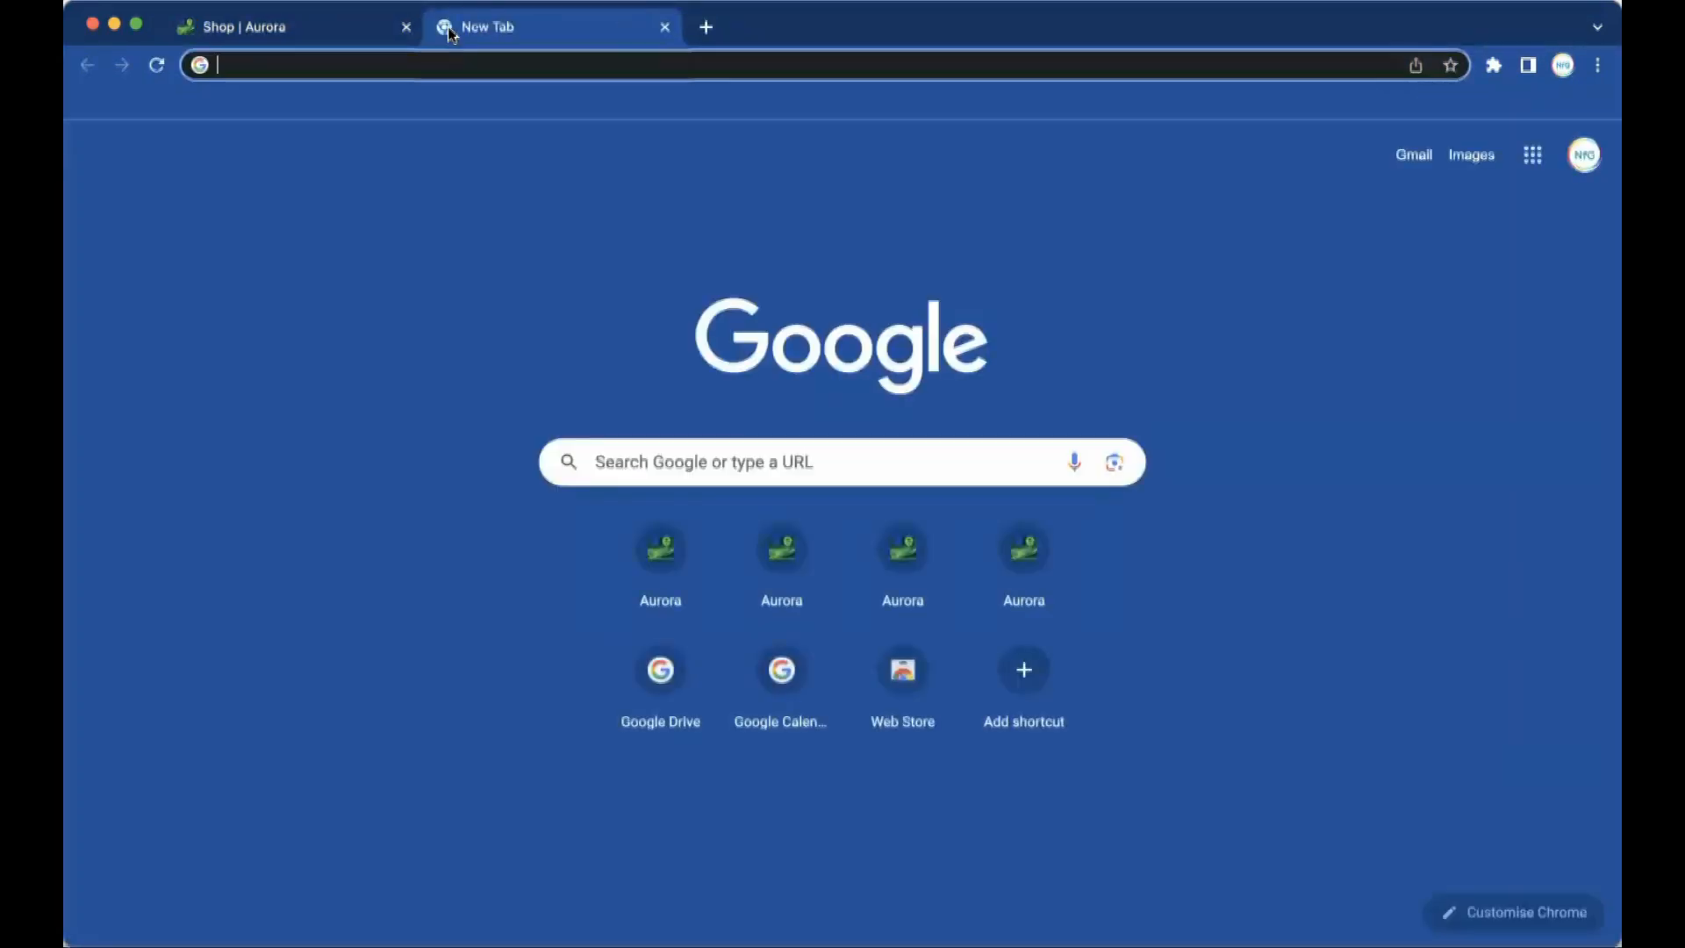
# Load aurora.enterprises/link/add in the new tab.
pyautogui.write('aurora.enterprises')
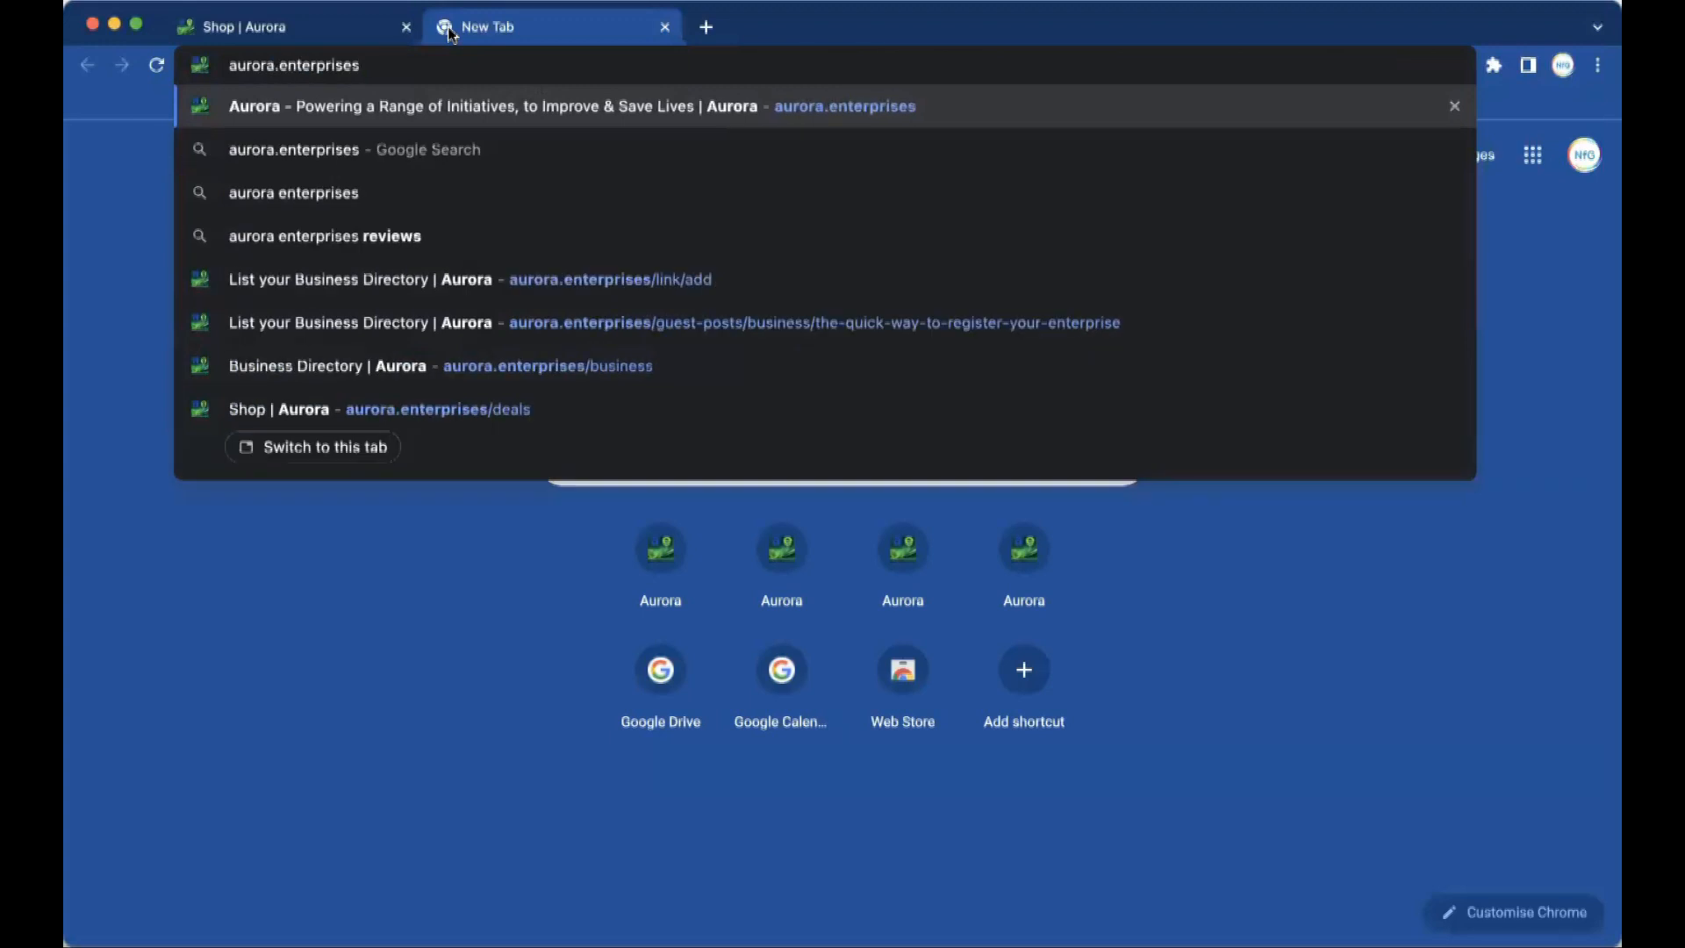
pyautogui.write('/link/add')
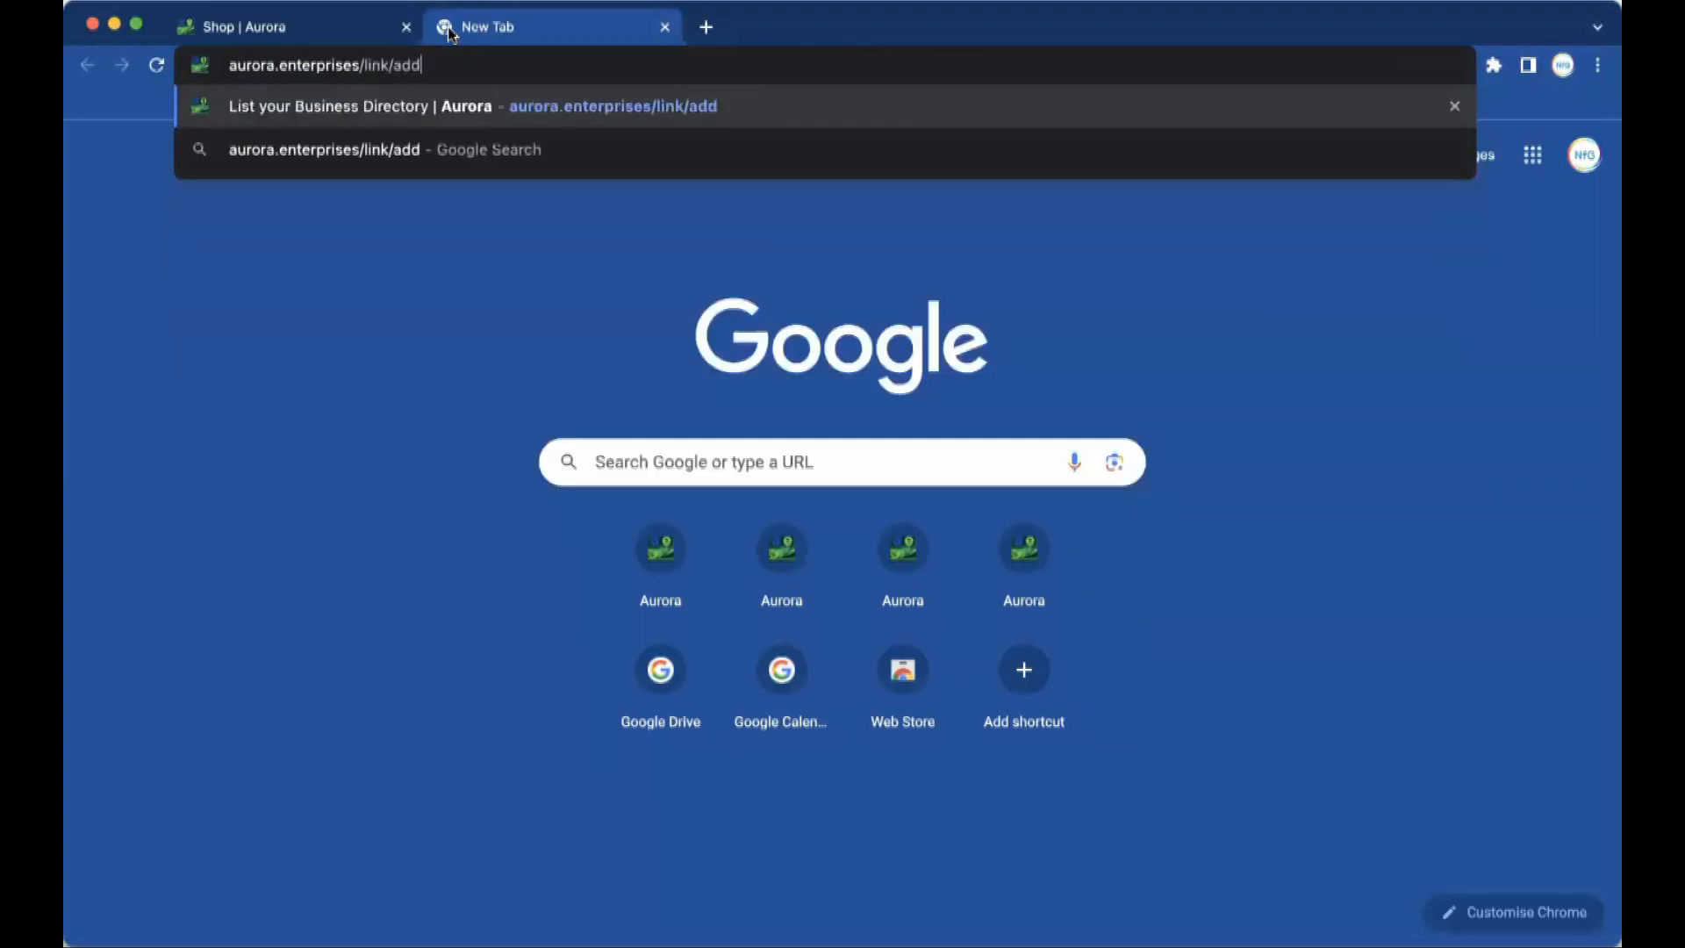
pyautogui.press('Return')
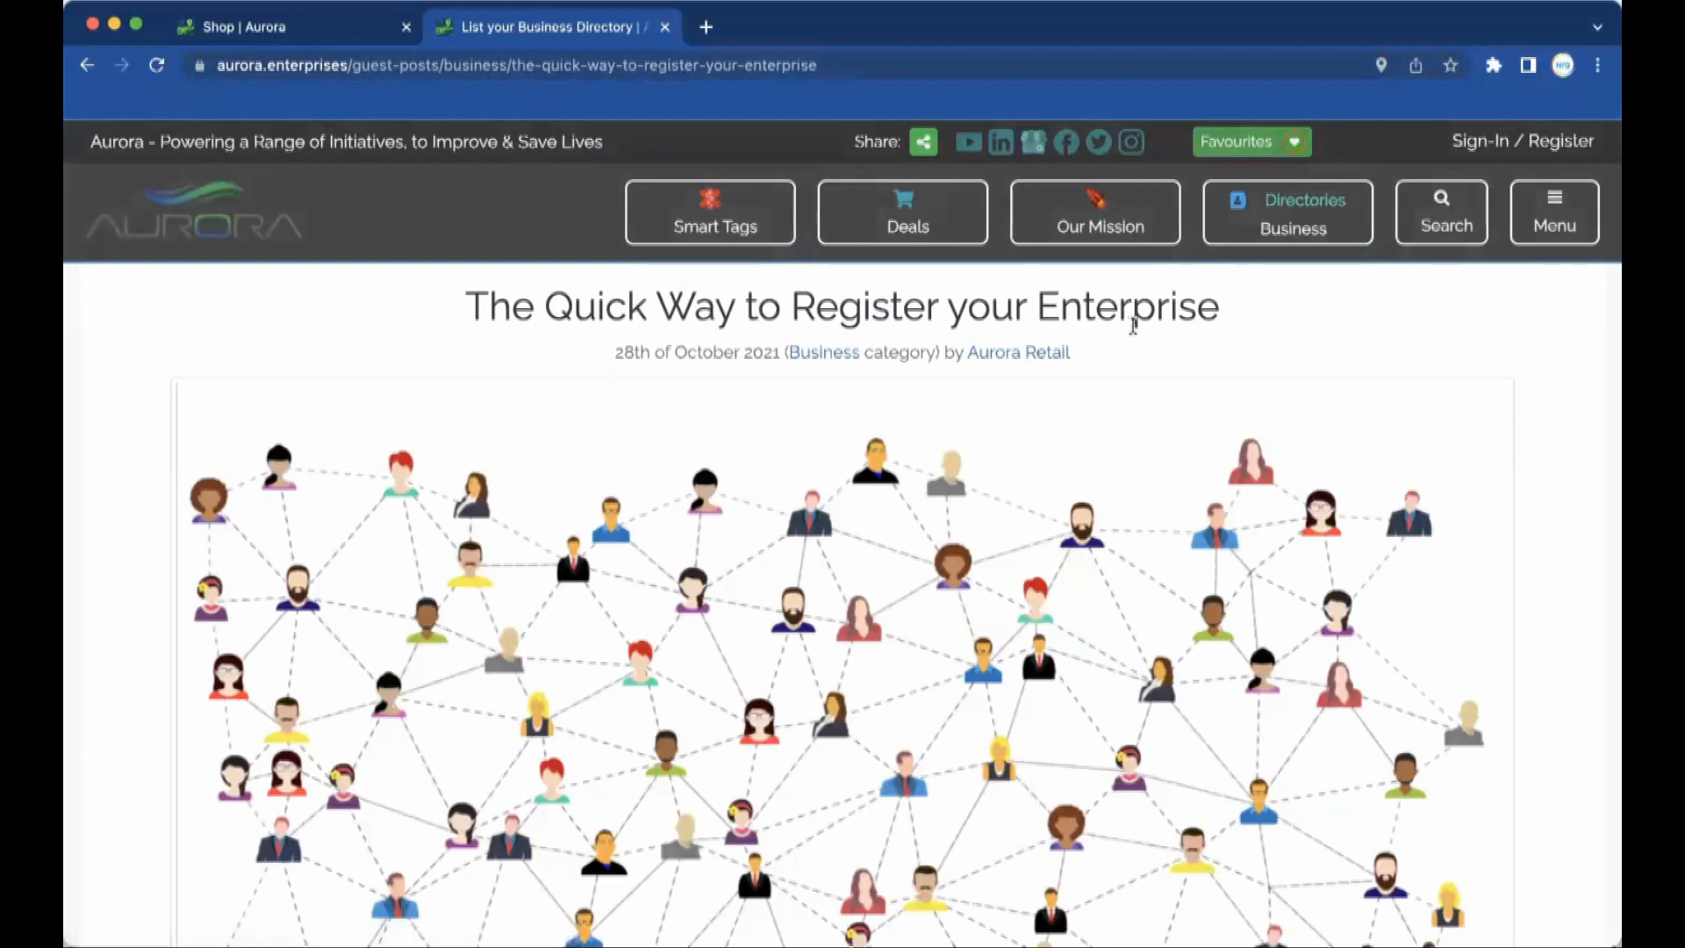
# Enter the contact's name and e-mail in the STEP 1 registration form.
pyautogui.moveTo(1222, 307); pyautogui.dragTo(790, 305)
pyautogui.scroll(-3, 763, 515)
pyautogui.scroll(-10, 763, 515)
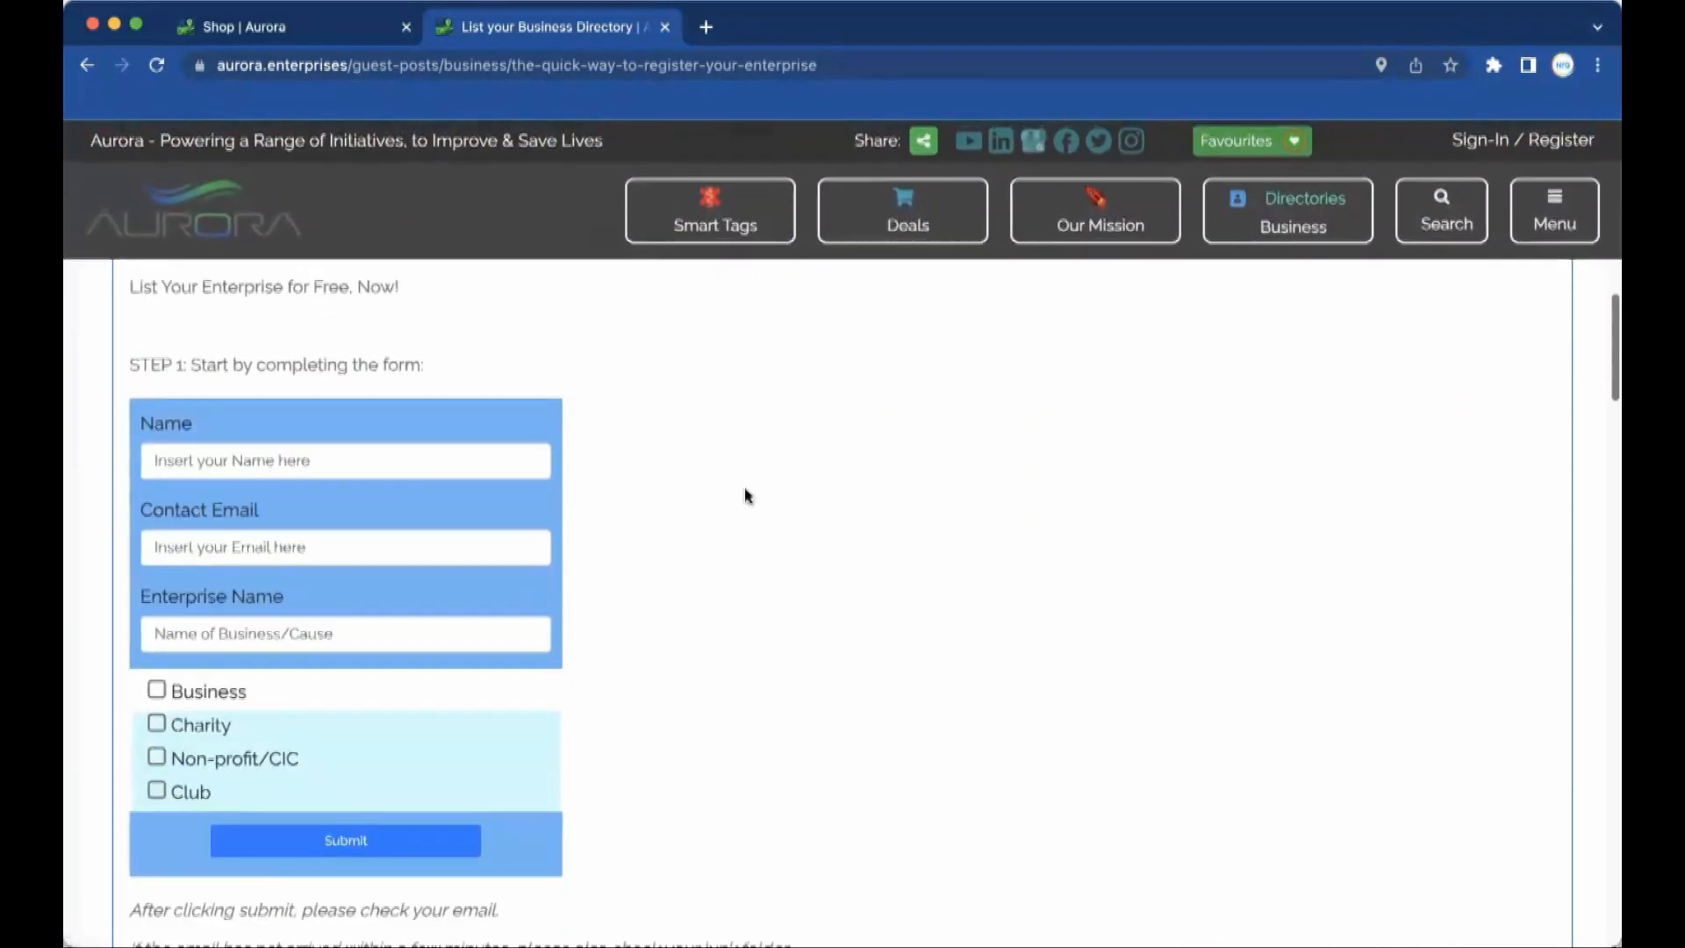
pyautogui.click(339, 460)
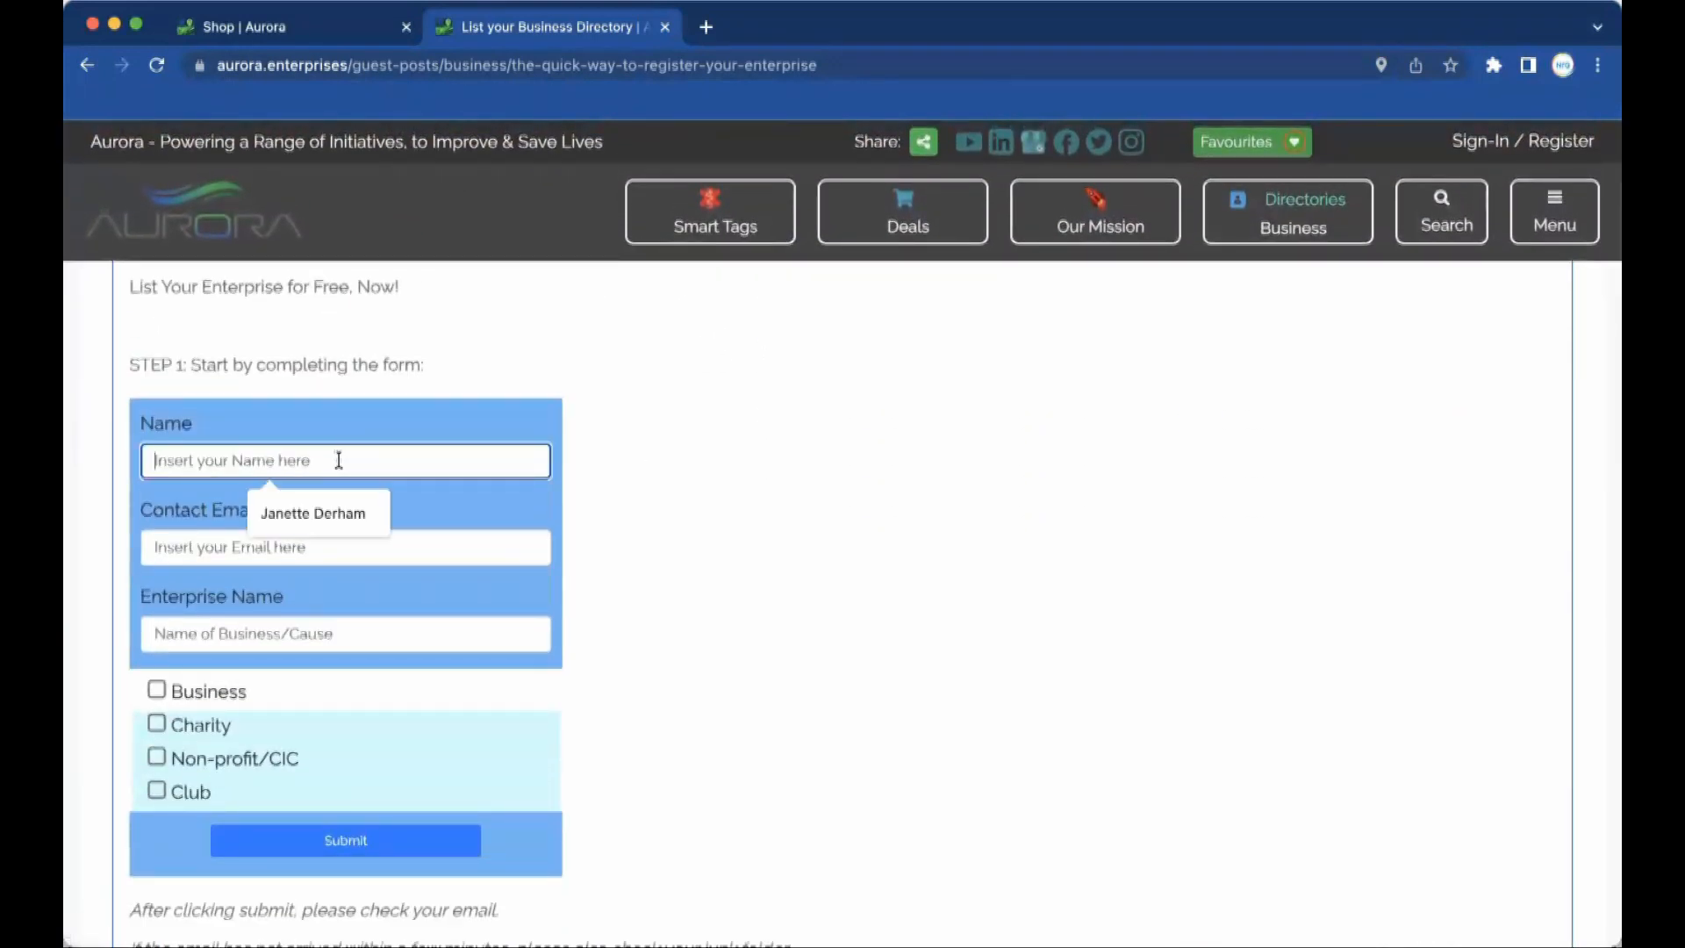
pyautogui.write('Fred Smith')
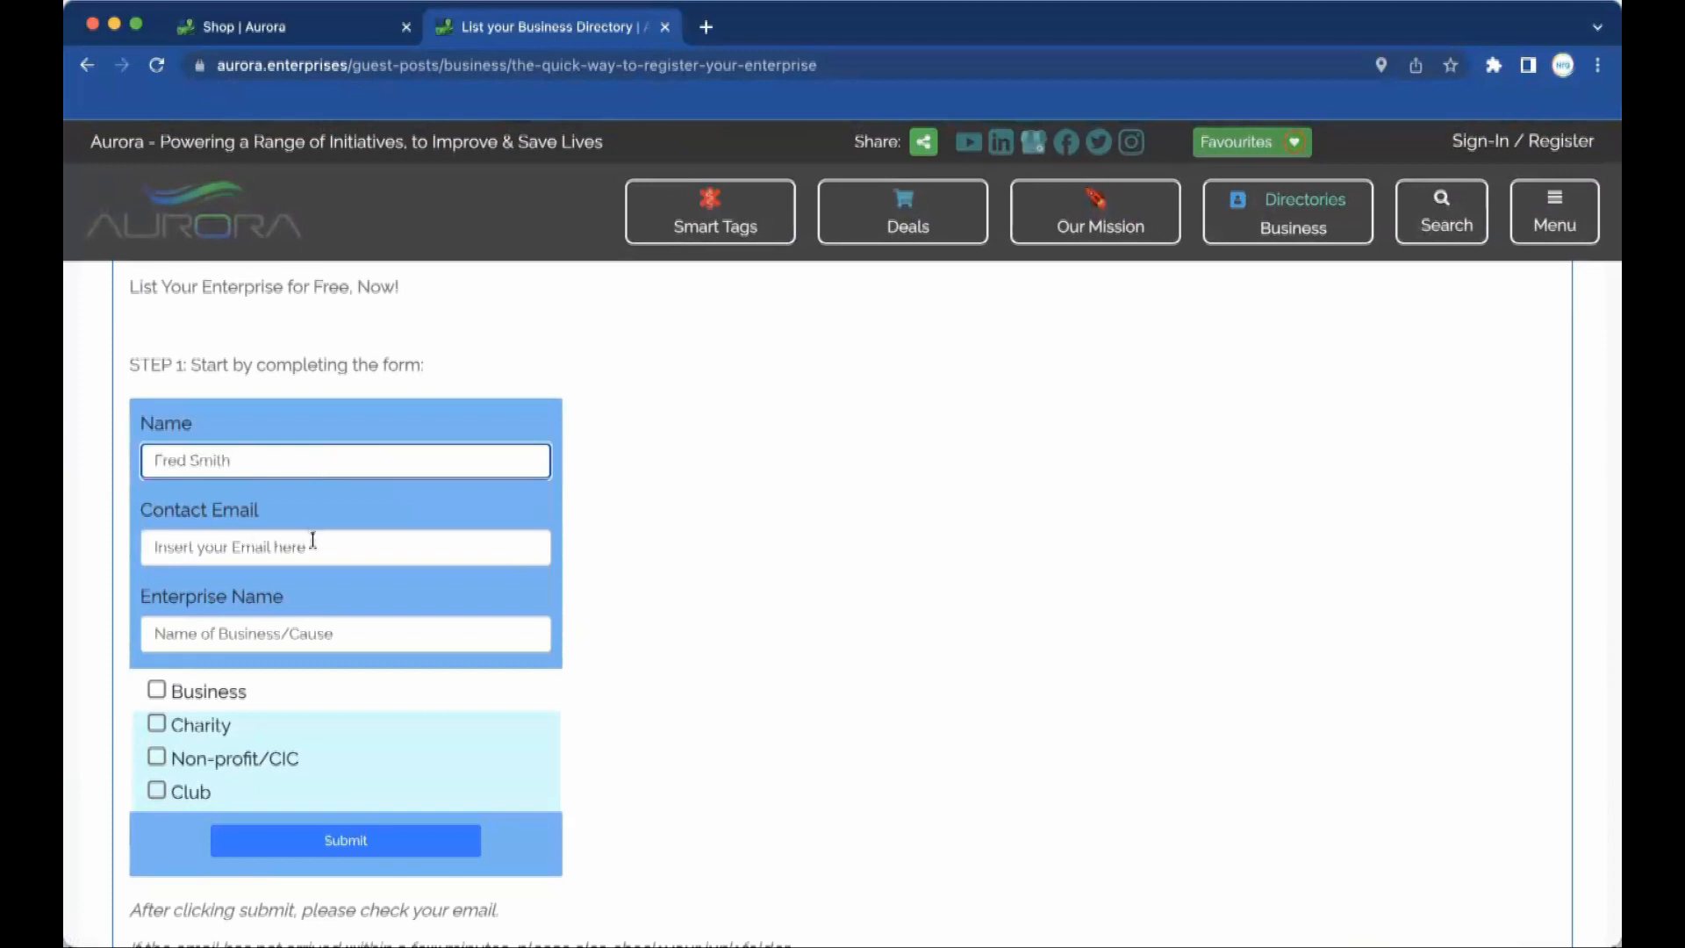
pyautogui.click(312, 540)
pyautogui.write('fred@test.aurora.enterprises')
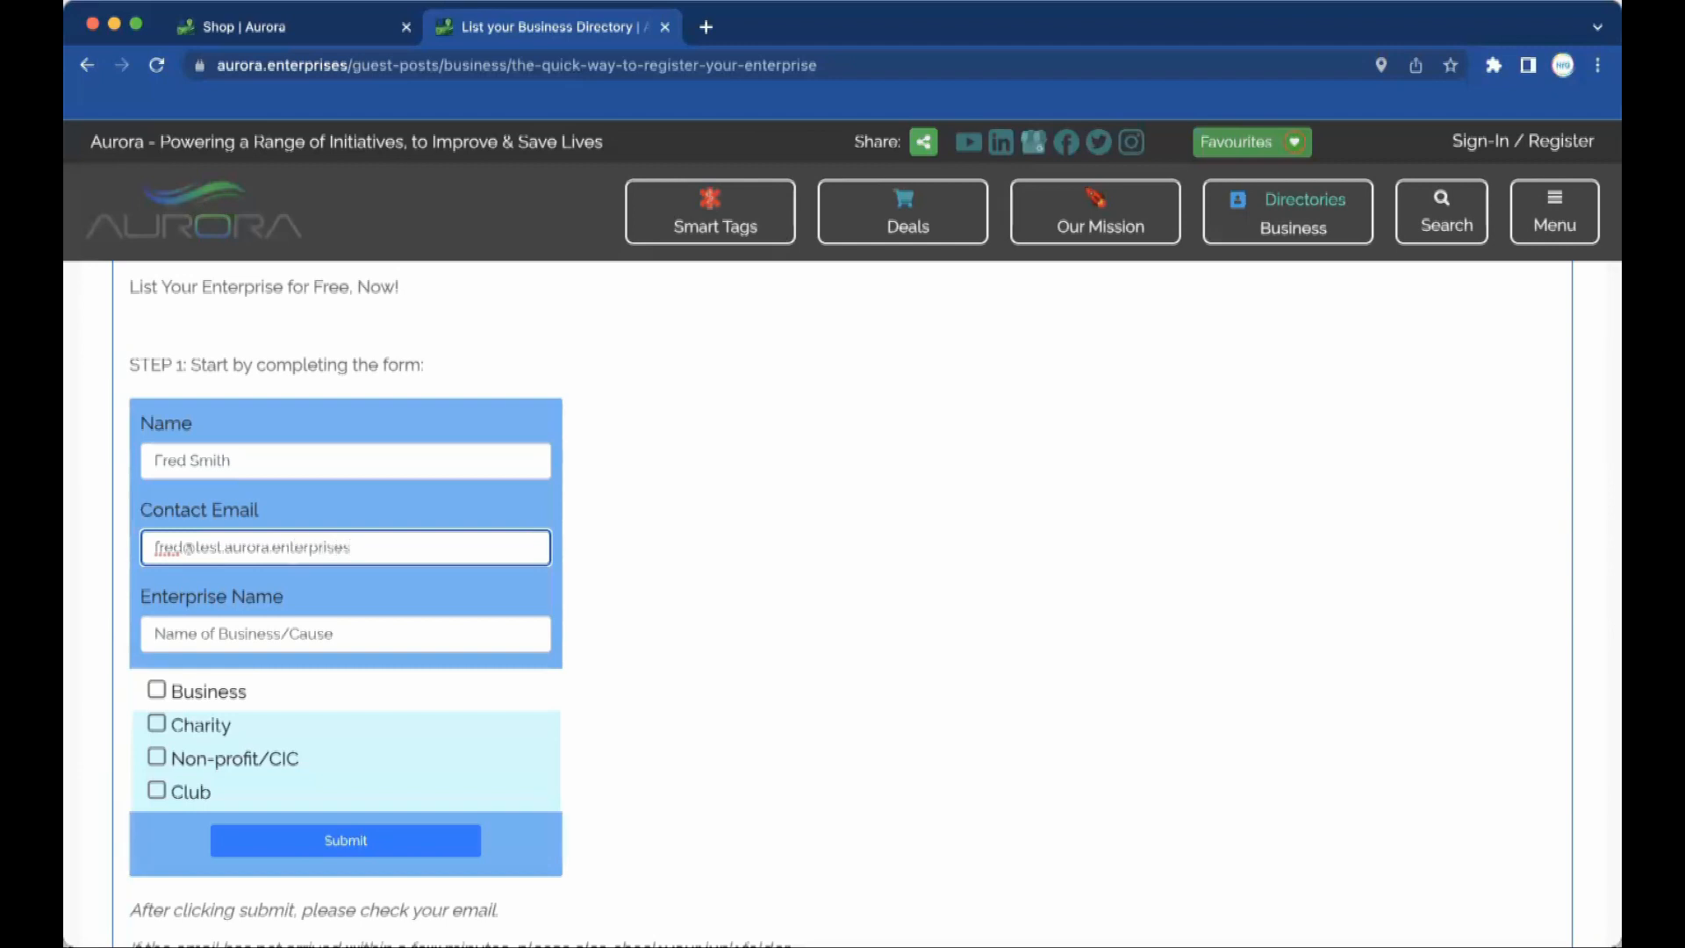
# Enter enterprise name 'Fred's Sheds', tick Business, and submit the form.
pyautogui.click(259, 632)
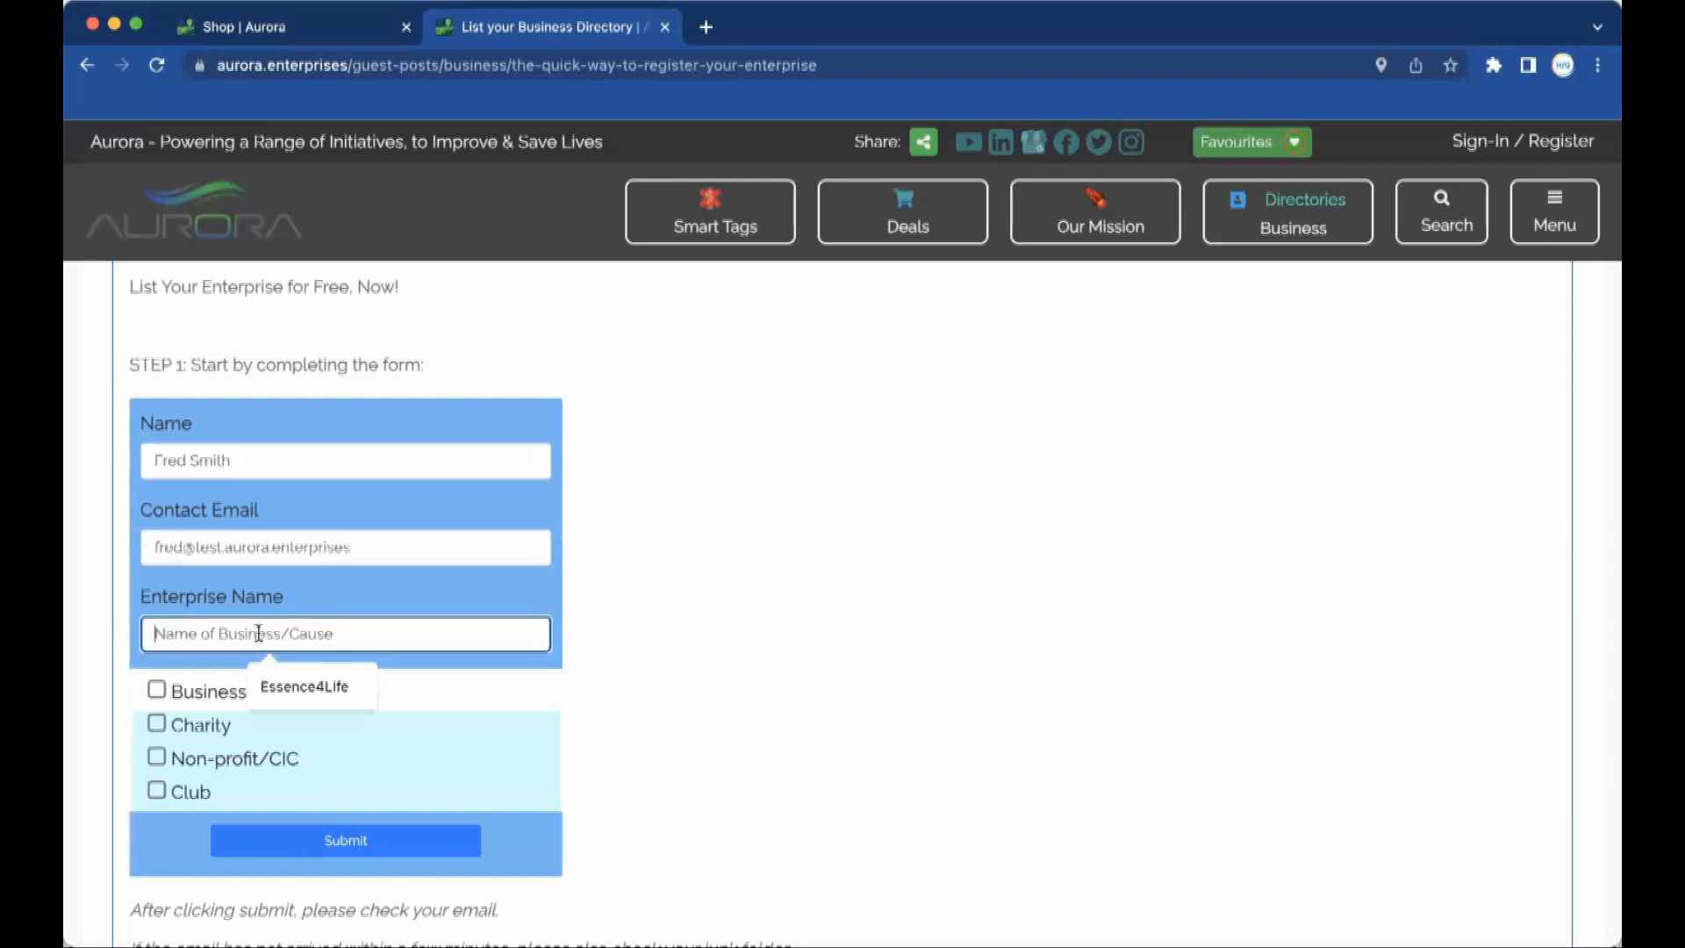
pyautogui.write('Freds')
pyautogui.press('BackSpace')
pyautogui.write("'s Sheds")
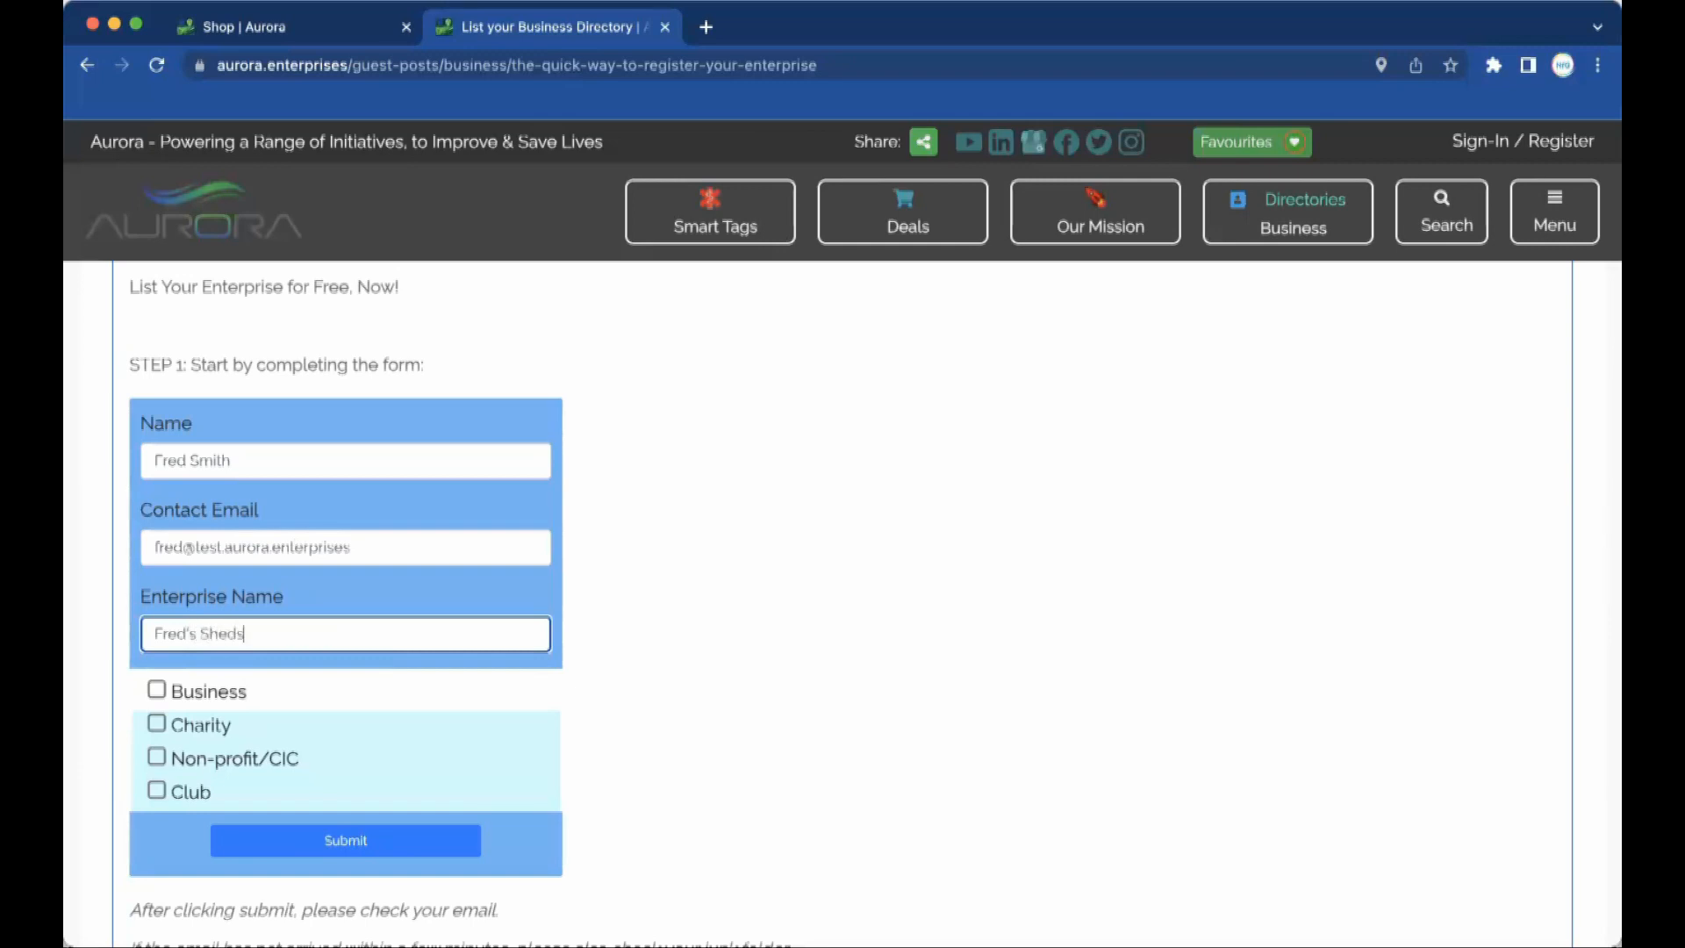
pyautogui.click(157, 690)
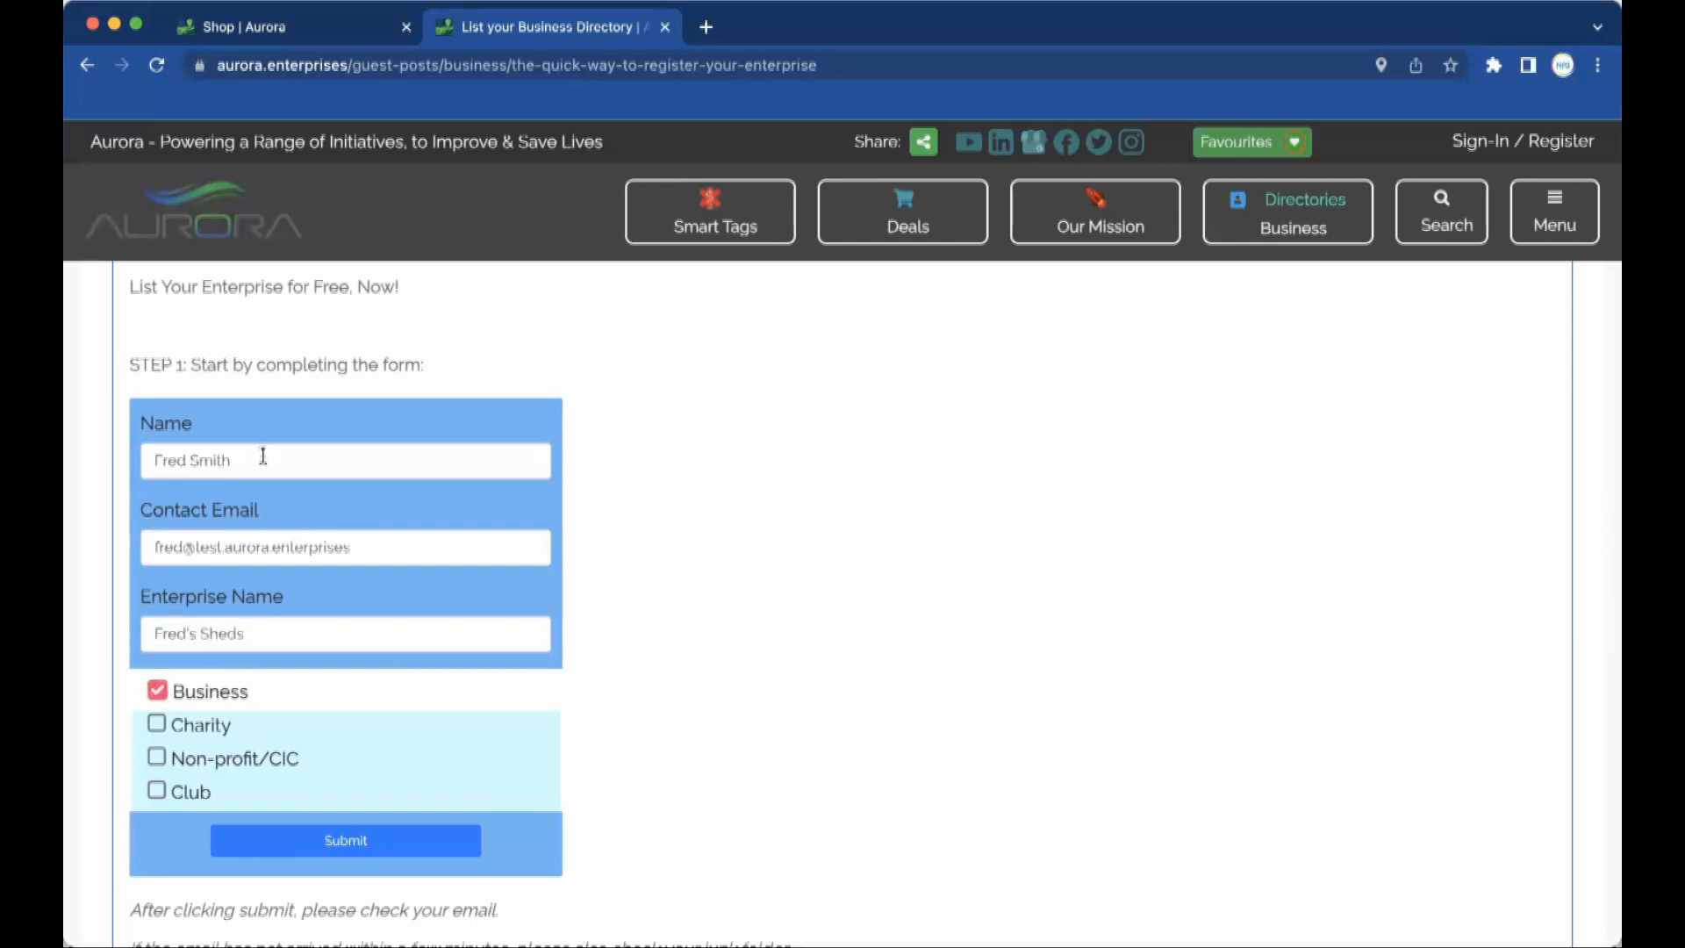
pyautogui.click(372, 843)
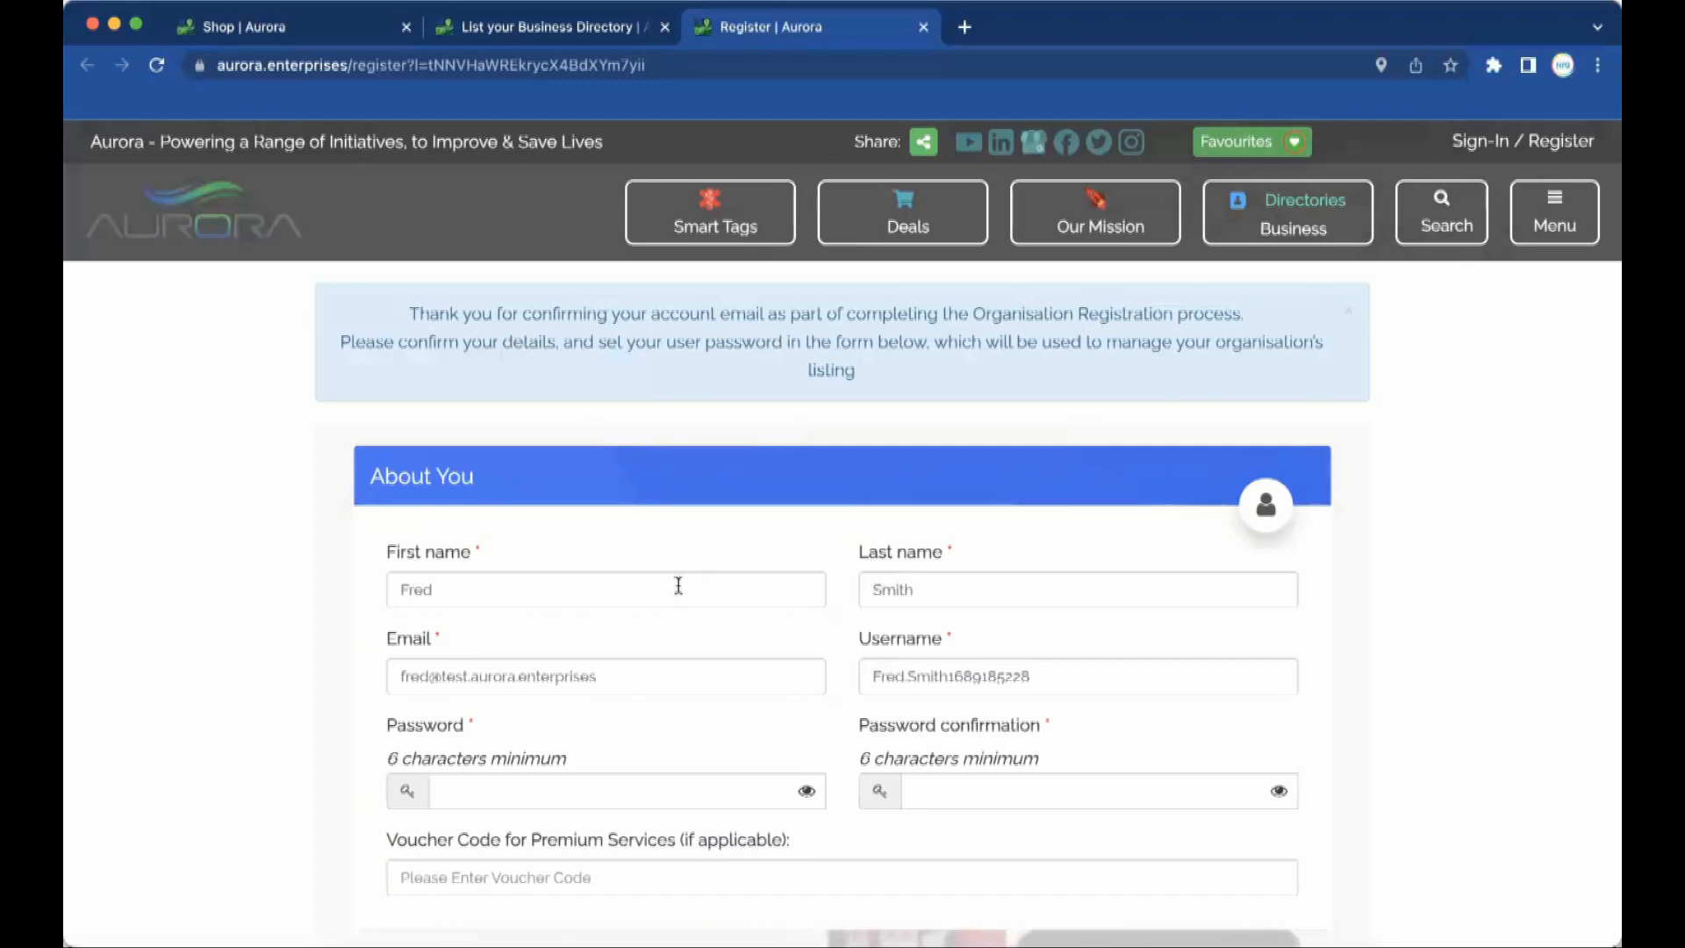
# Replace the generated username with a short shed-based one and enter the password.
pyautogui.scroll(-3, 677, 582)
pyautogui.scroll(-1, 678, 587)
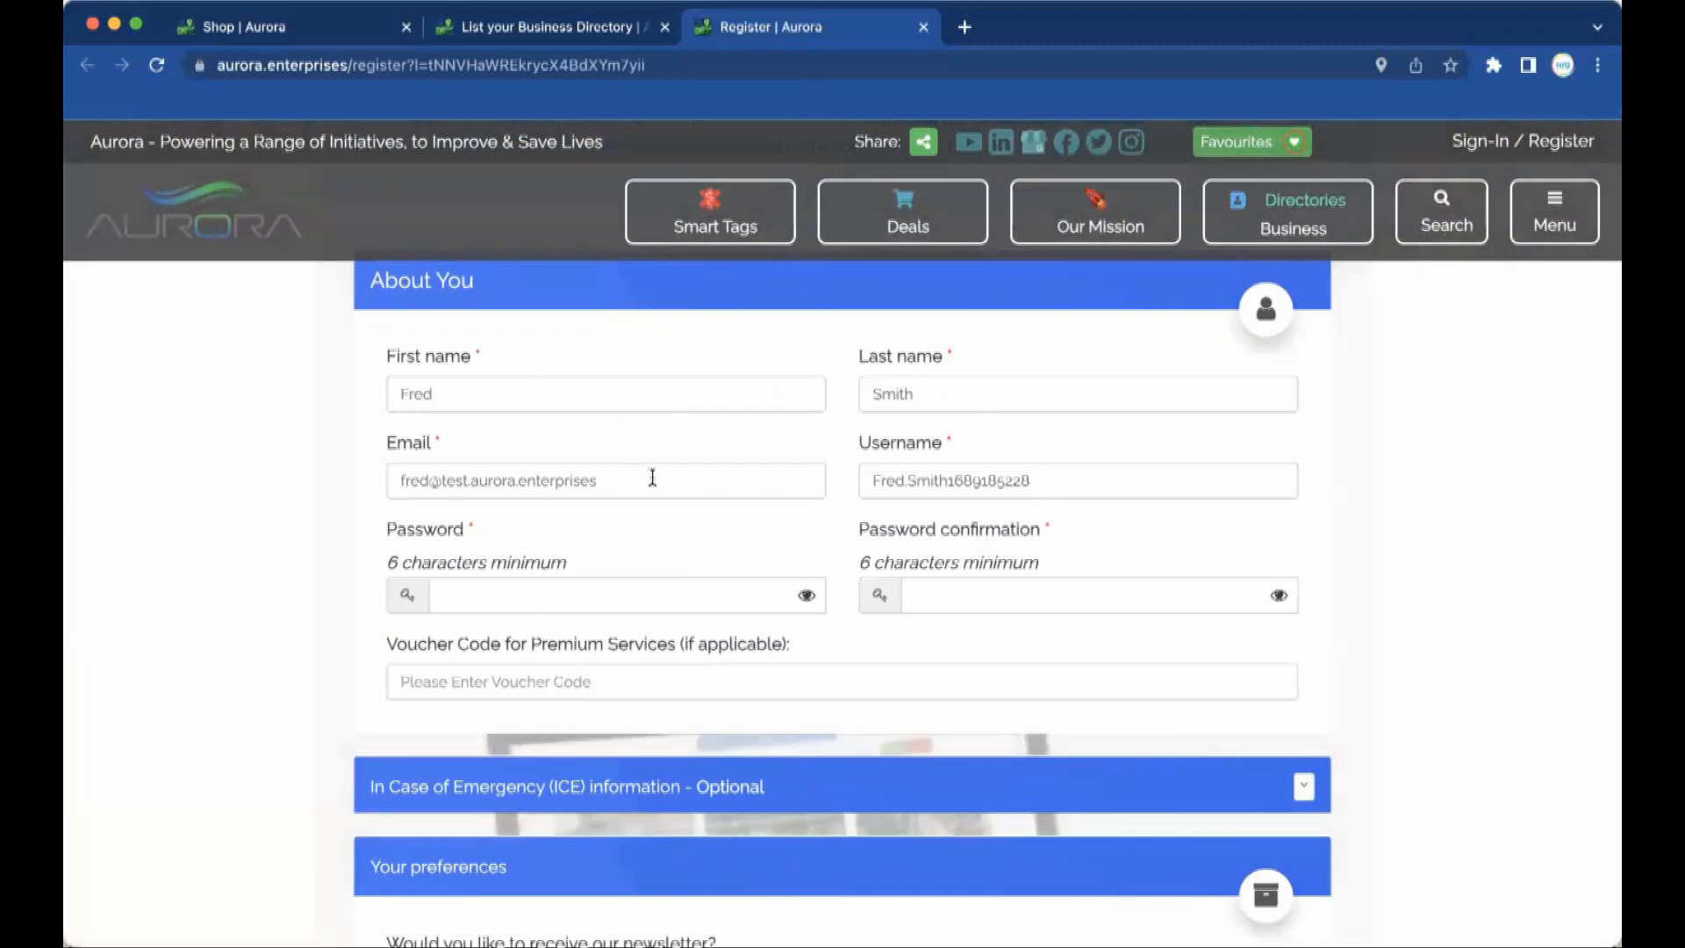
pyautogui.moveTo(1034, 480); pyautogui.dragTo(845, 483)
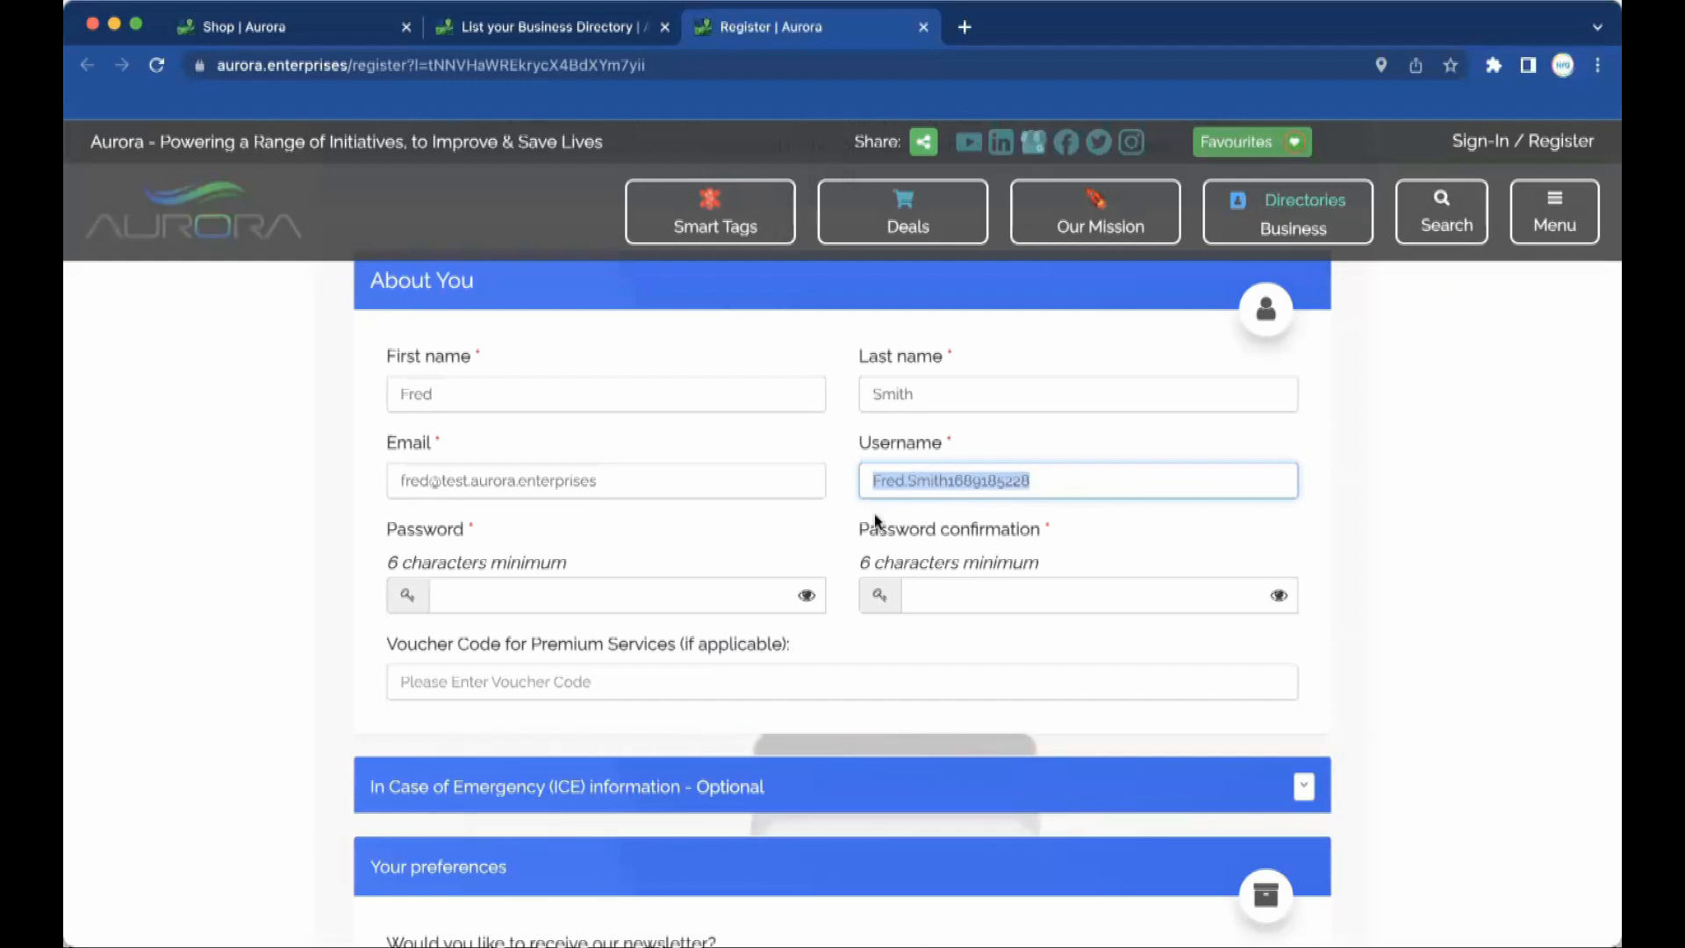
pyautogui.write('Fred')
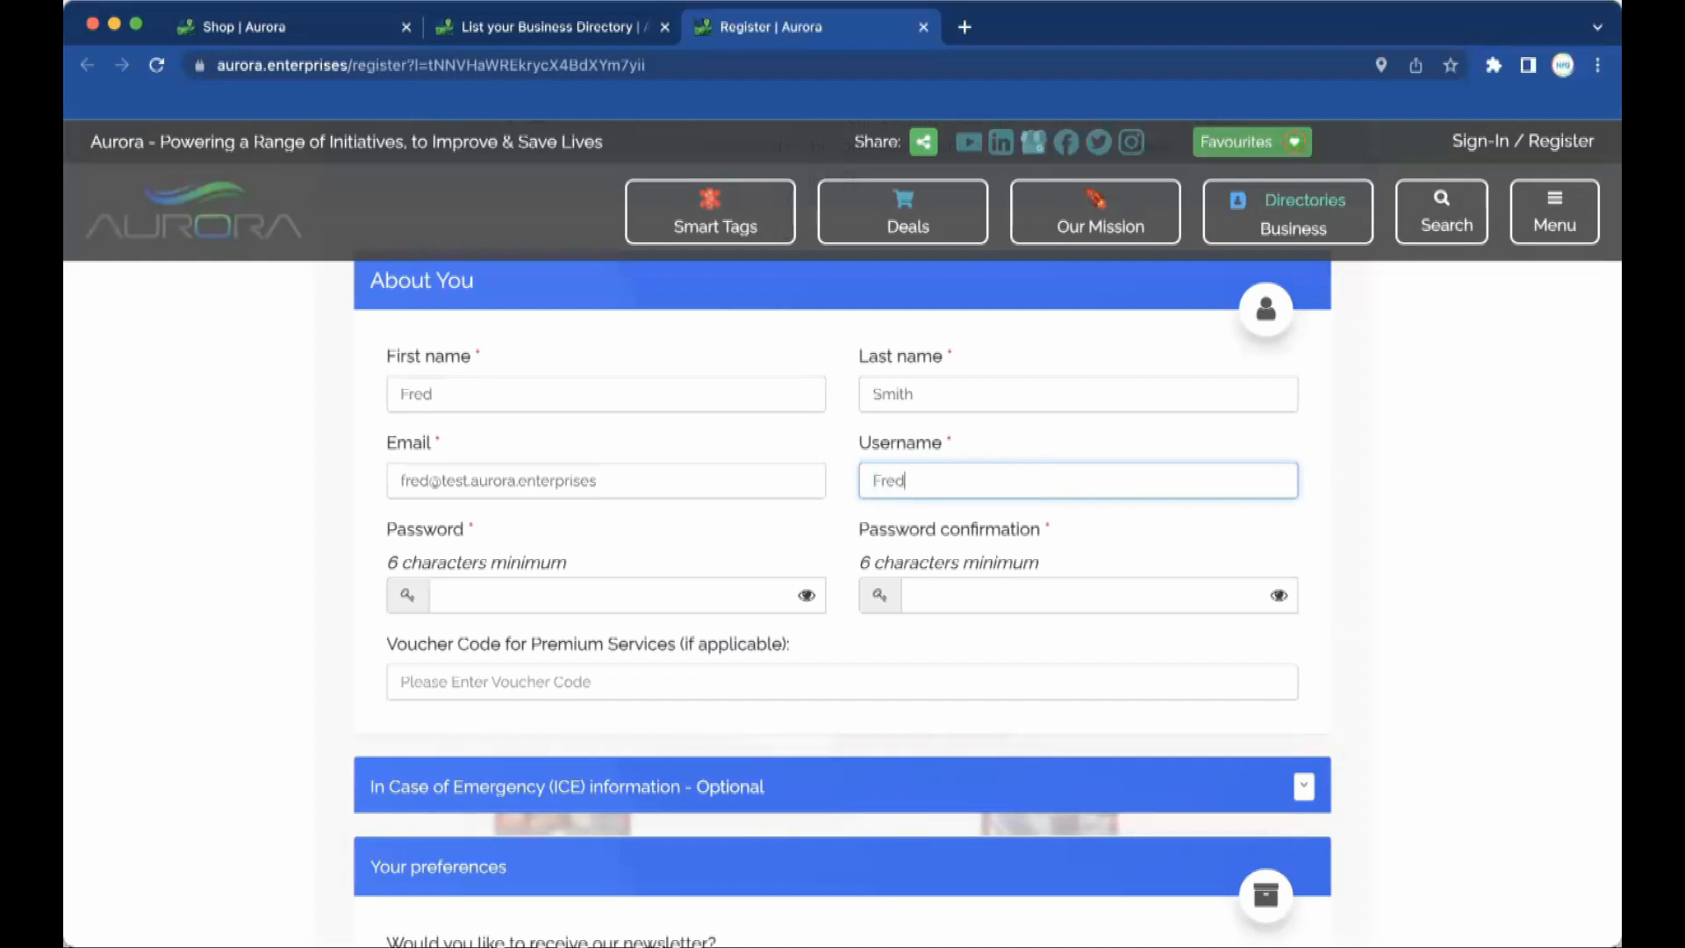
pyautogui.write('ssh')
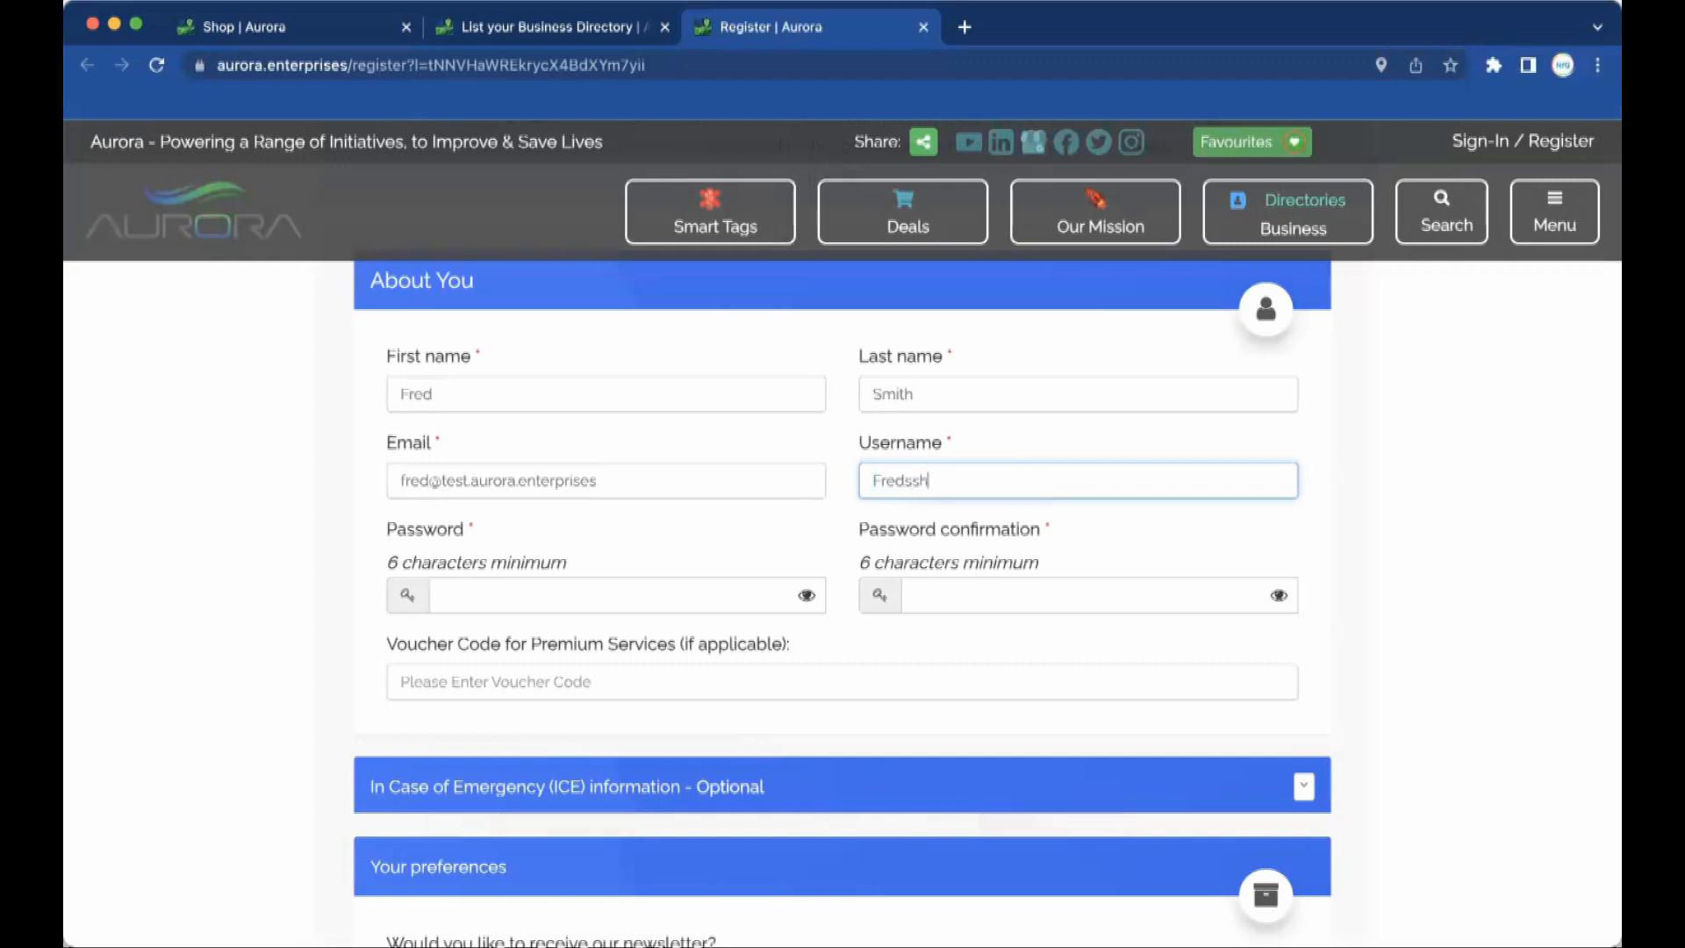
pyautogui.write('eds')
pyautogui.doubleClick(875, 479)
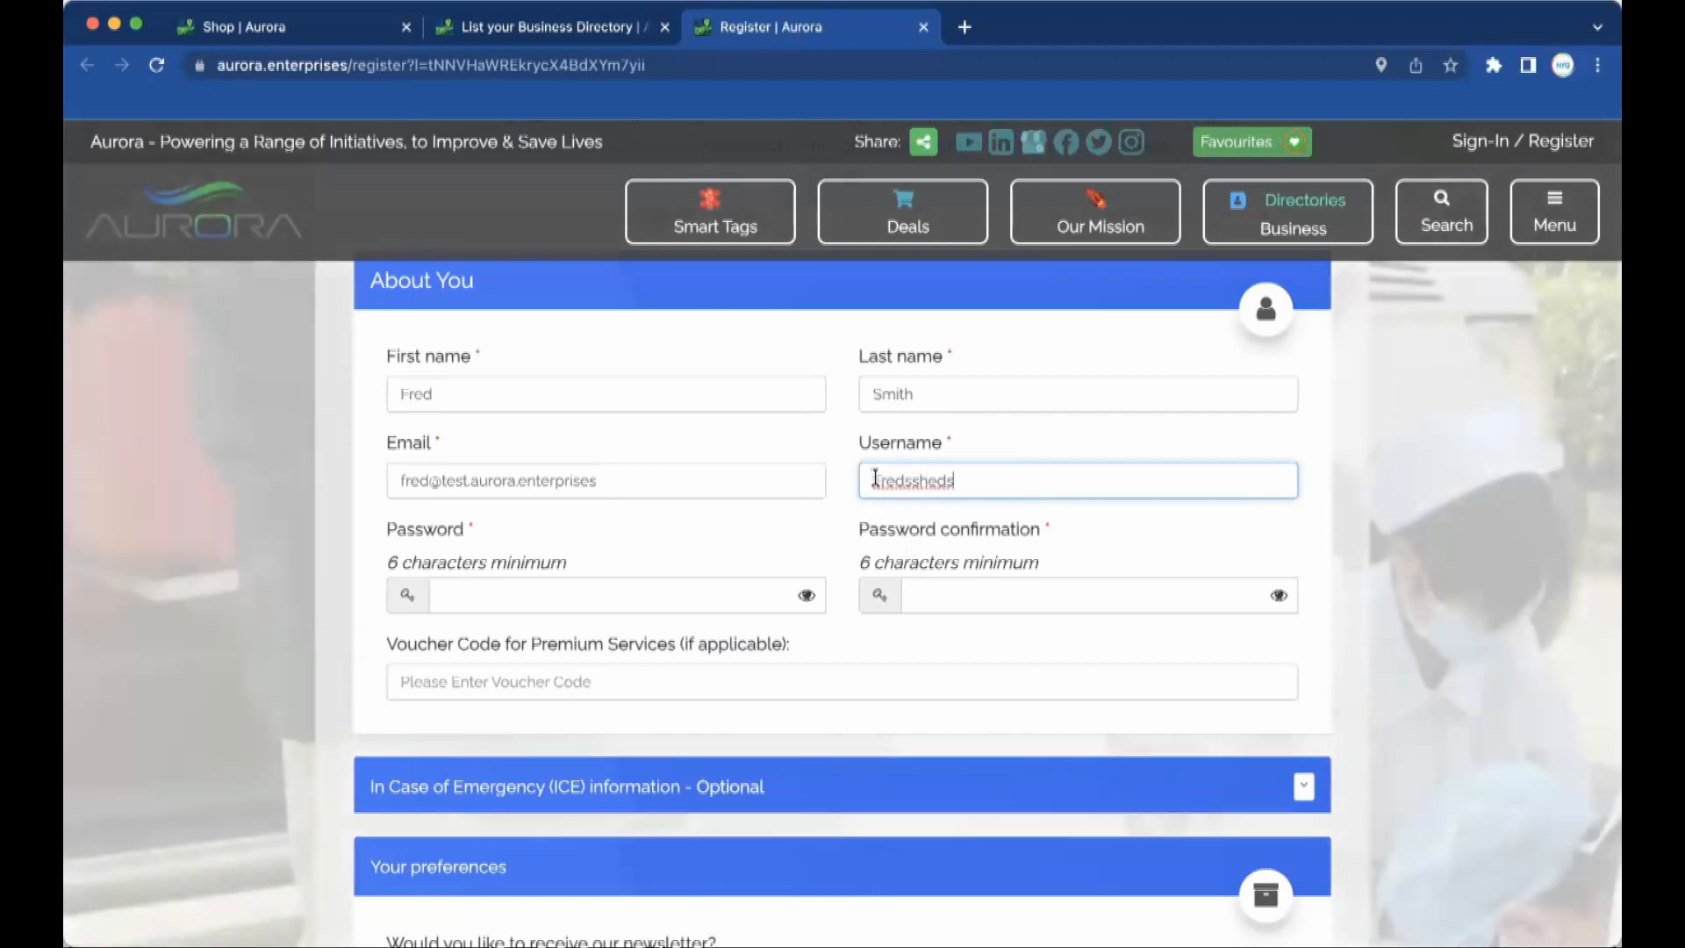
pyautogui.write('fred3')
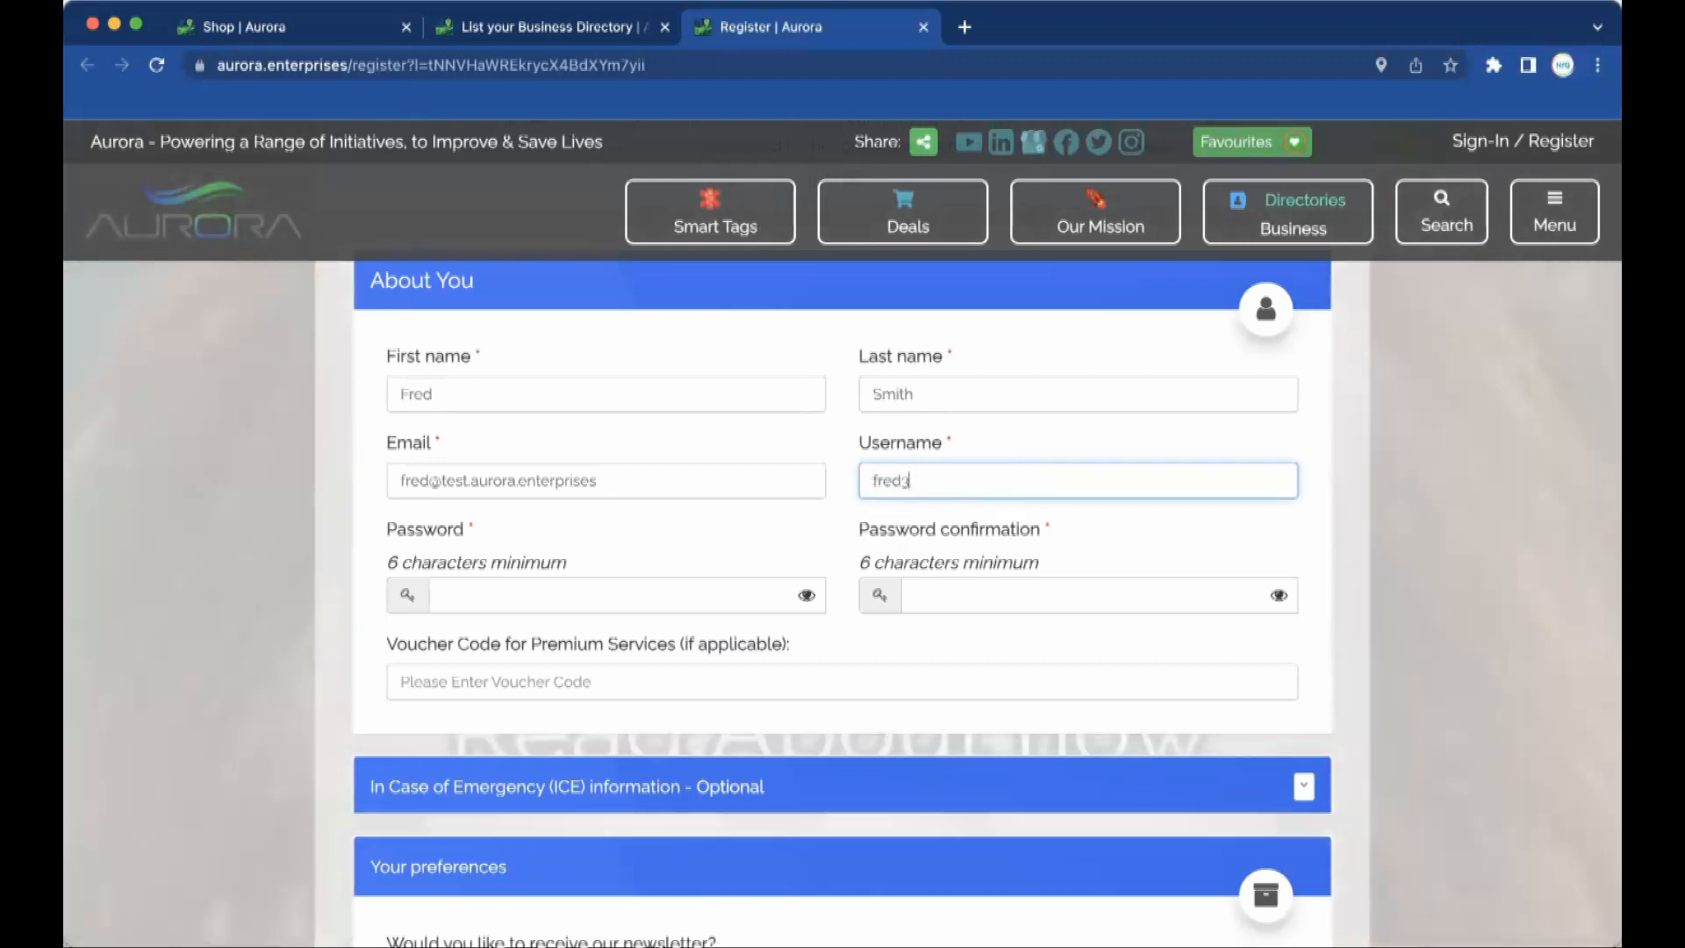
pyautogui.write('2eds')
pyautogui.press('Tab')
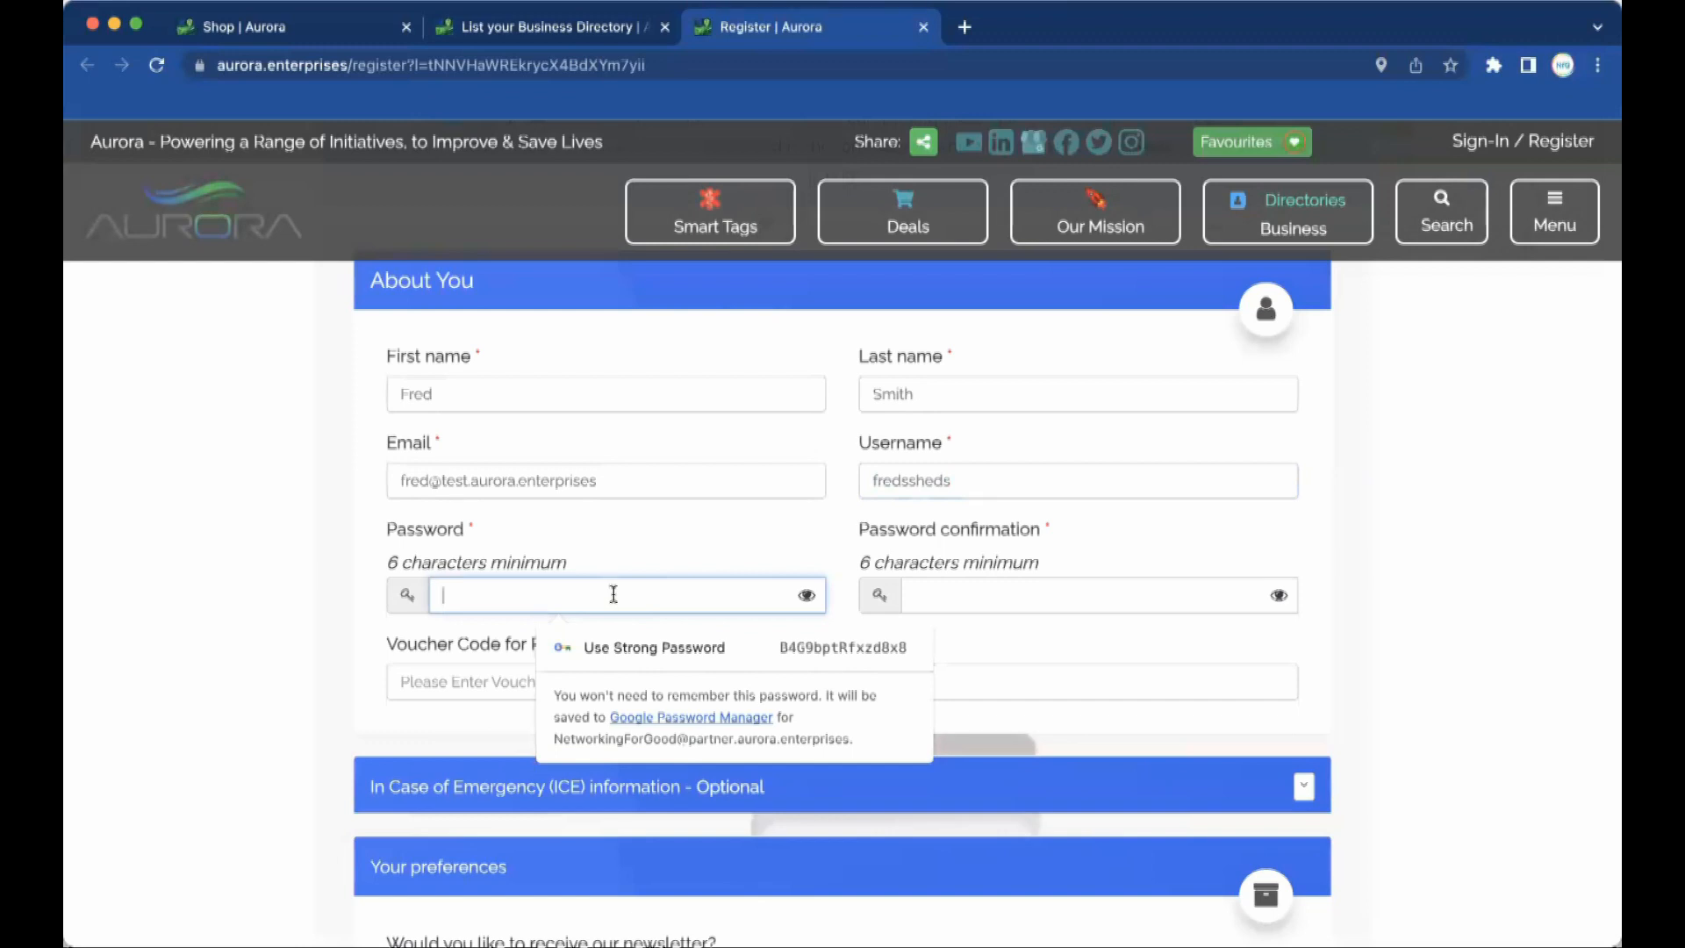
pyautogui.write('•••••••••')
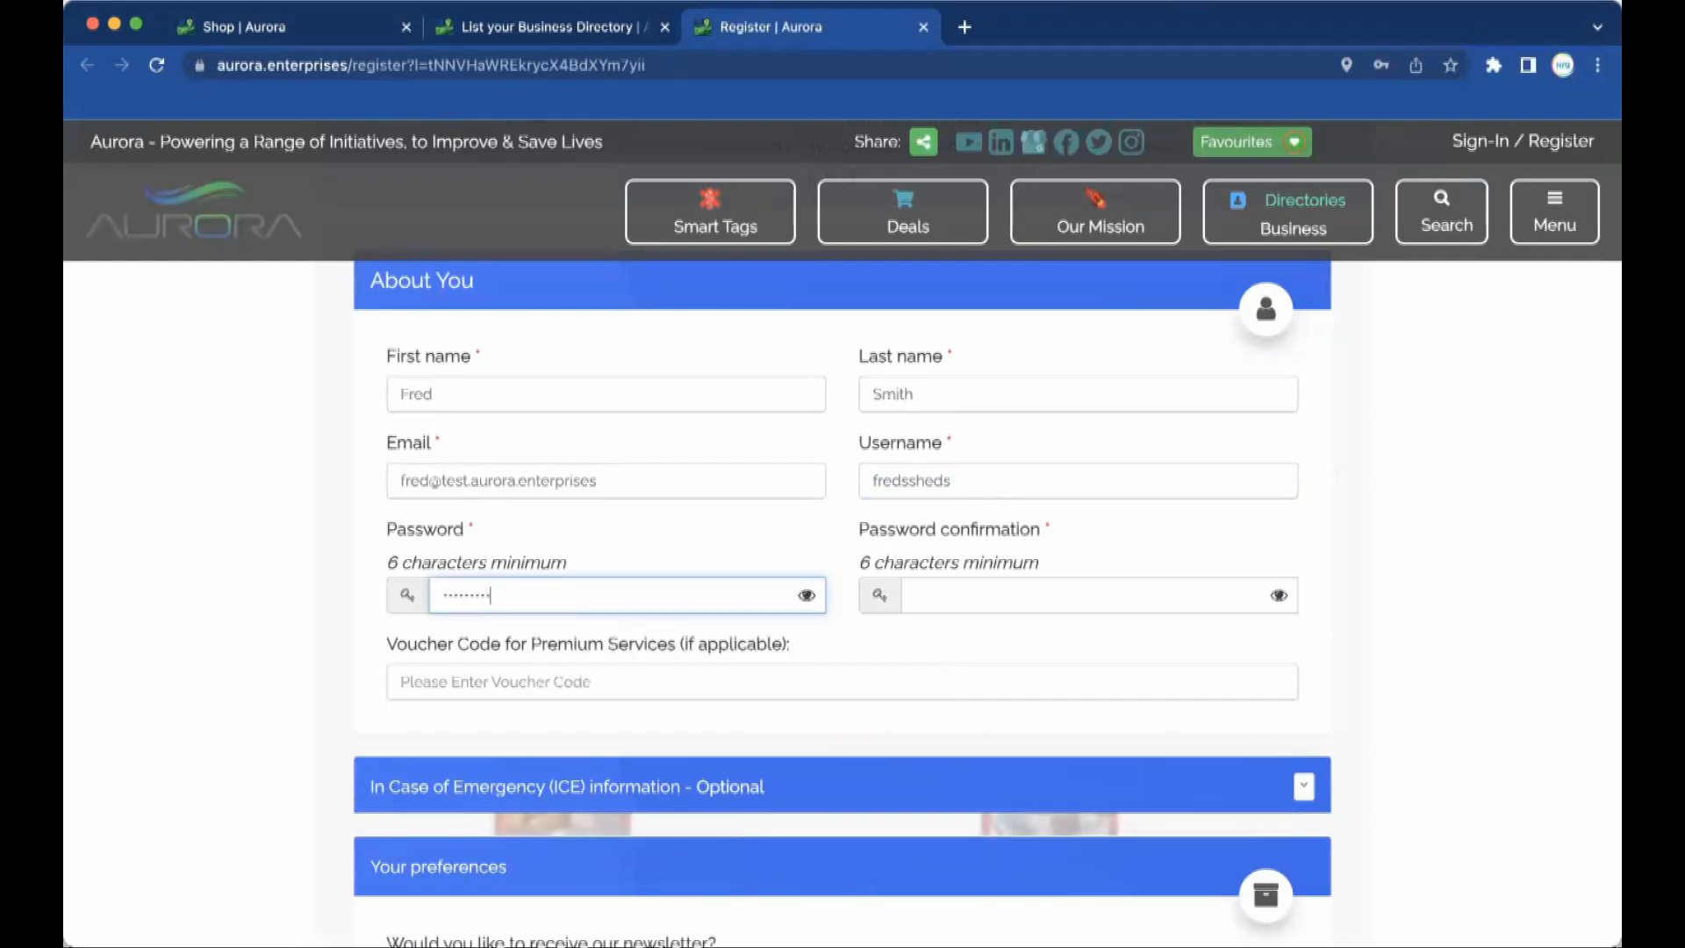
pyautogui.write('••••••')
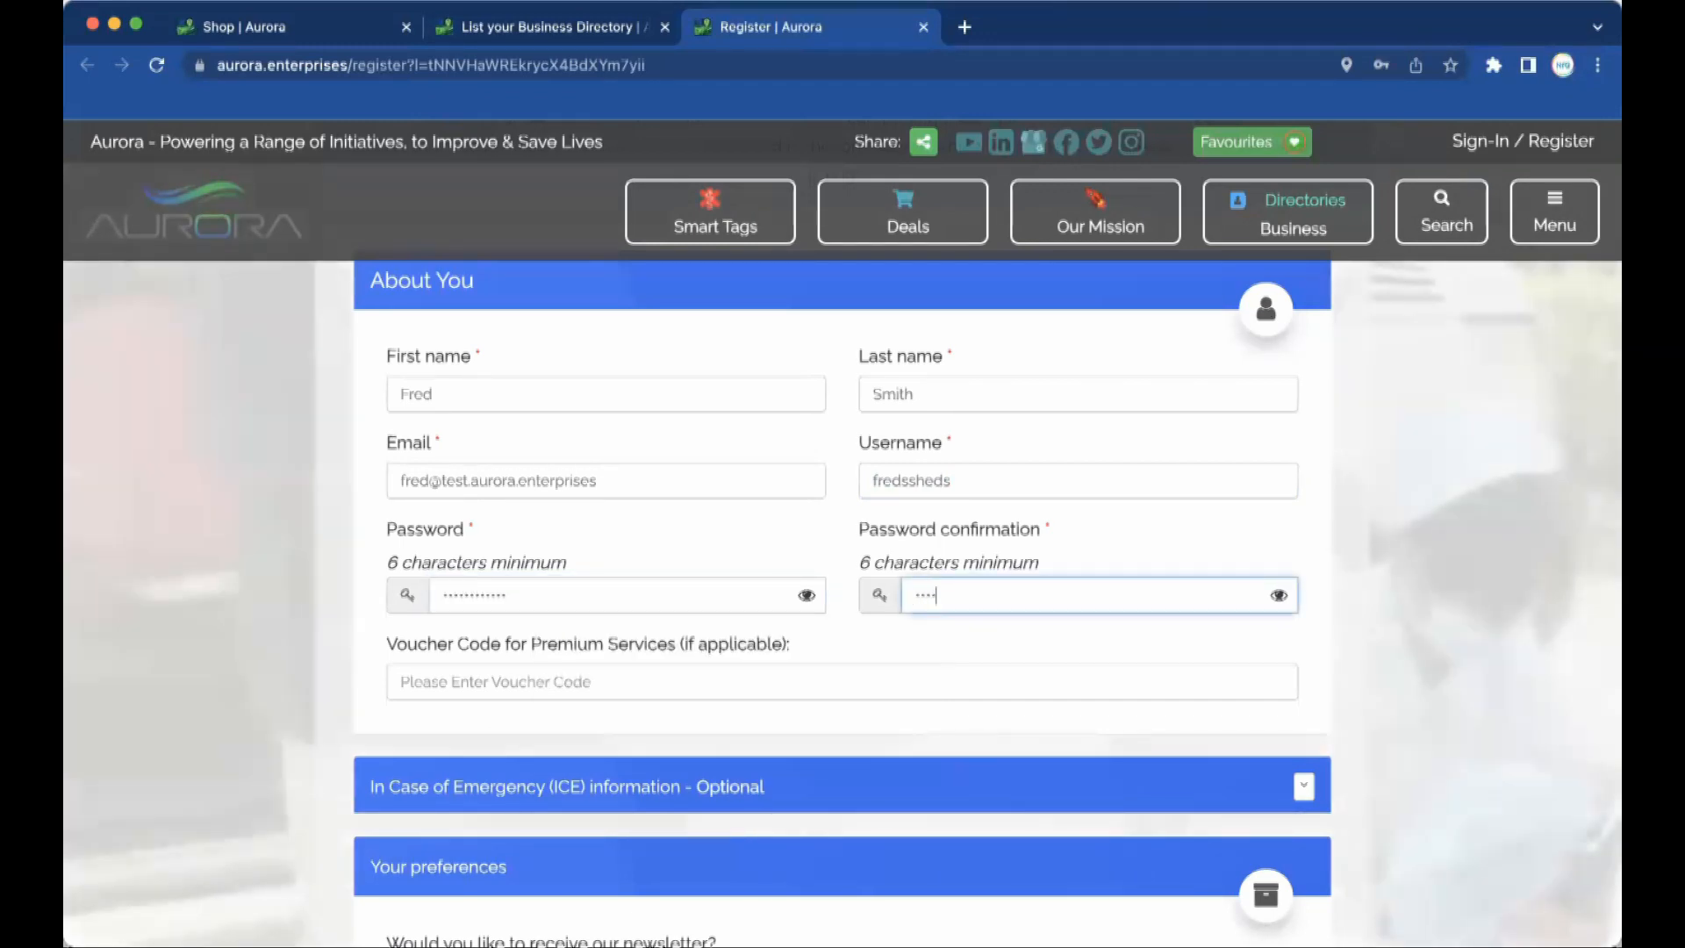
pyautogui.write('•')
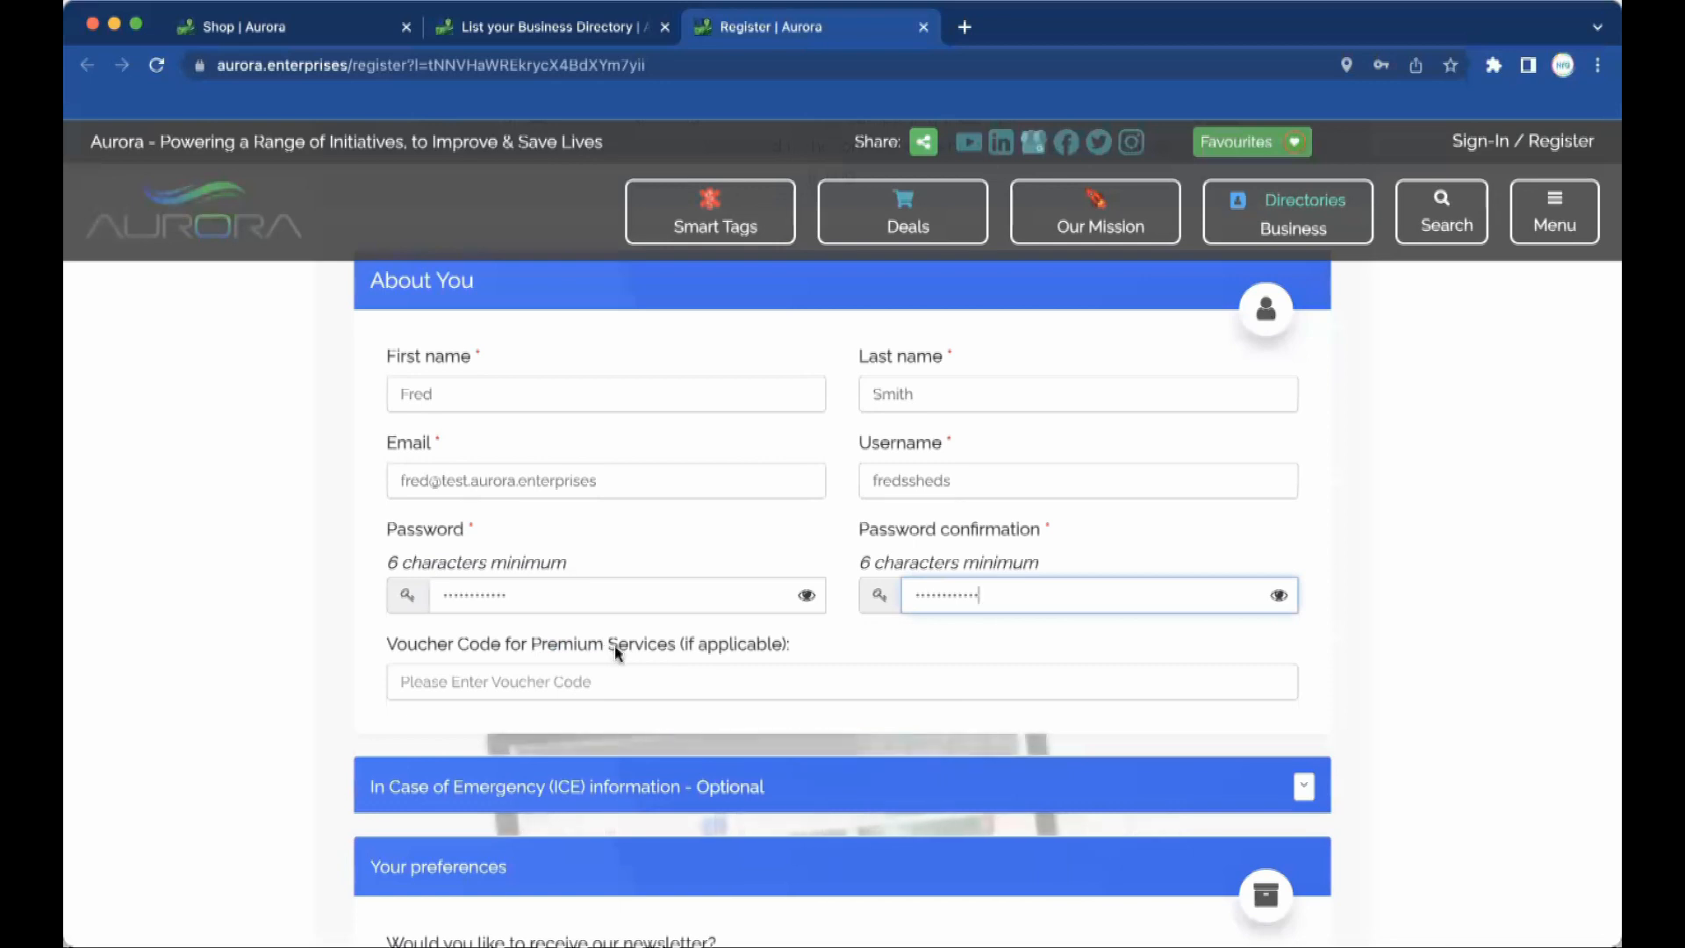
# Expand the optional emergency information (ICE) section, then collapse it again.
pyautogui.scroll(-2, 618, 651)
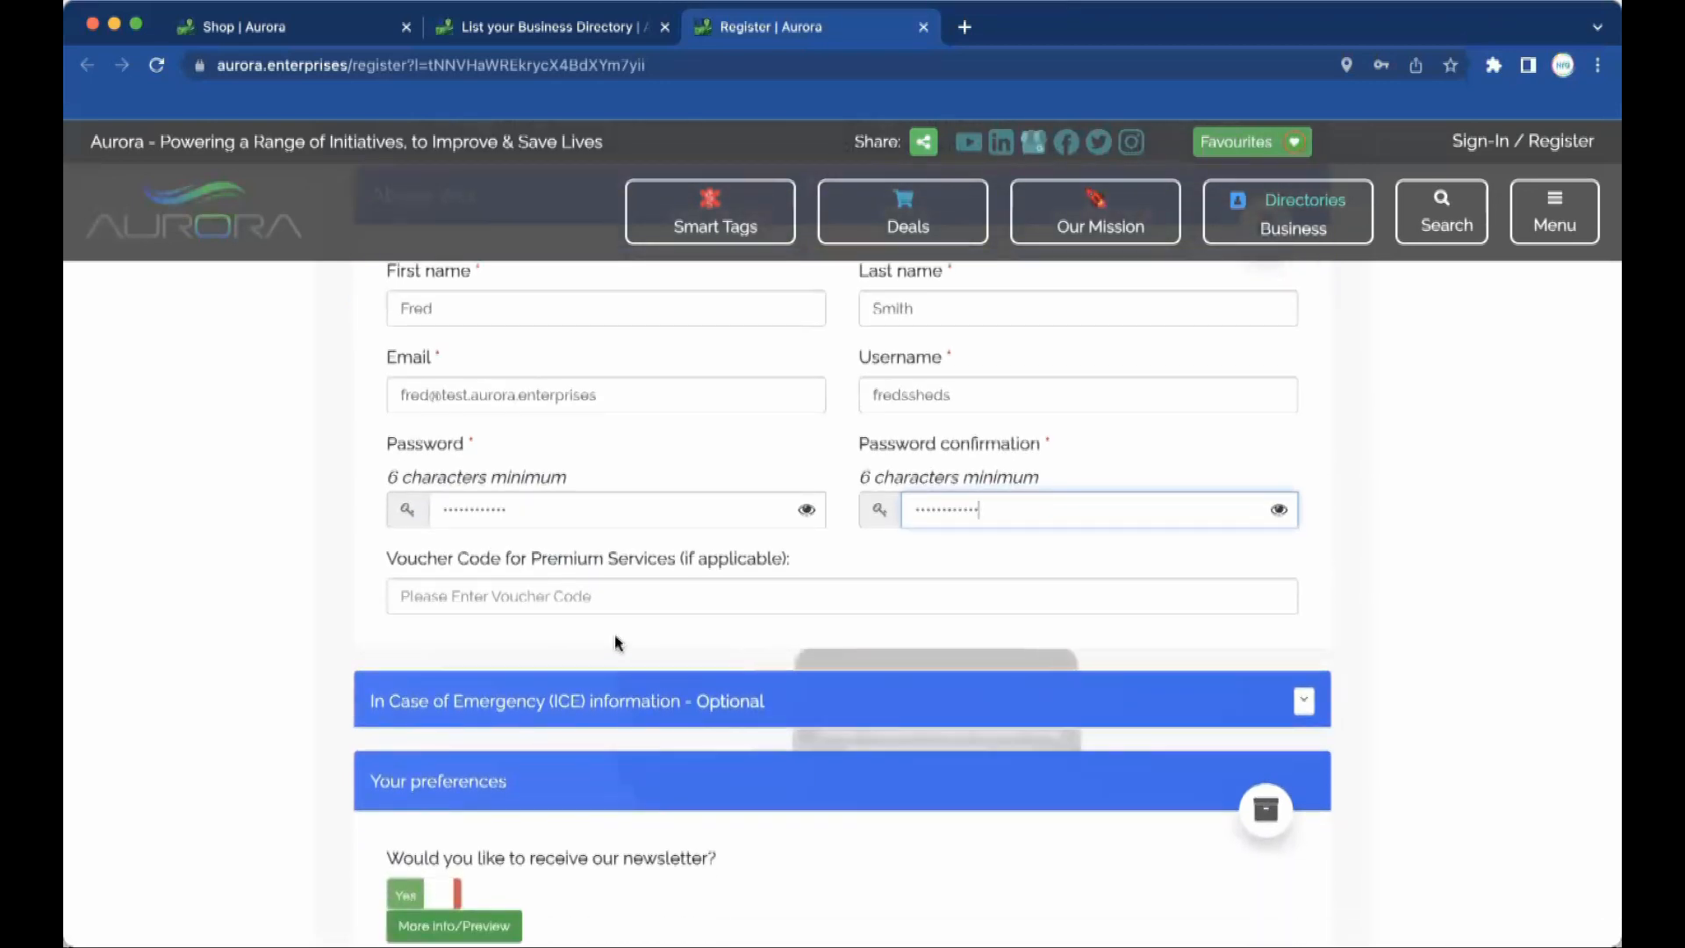
pyautogui.scroll(-1, 614, 635)
pyautogui.scroll(-1, 614, 642)
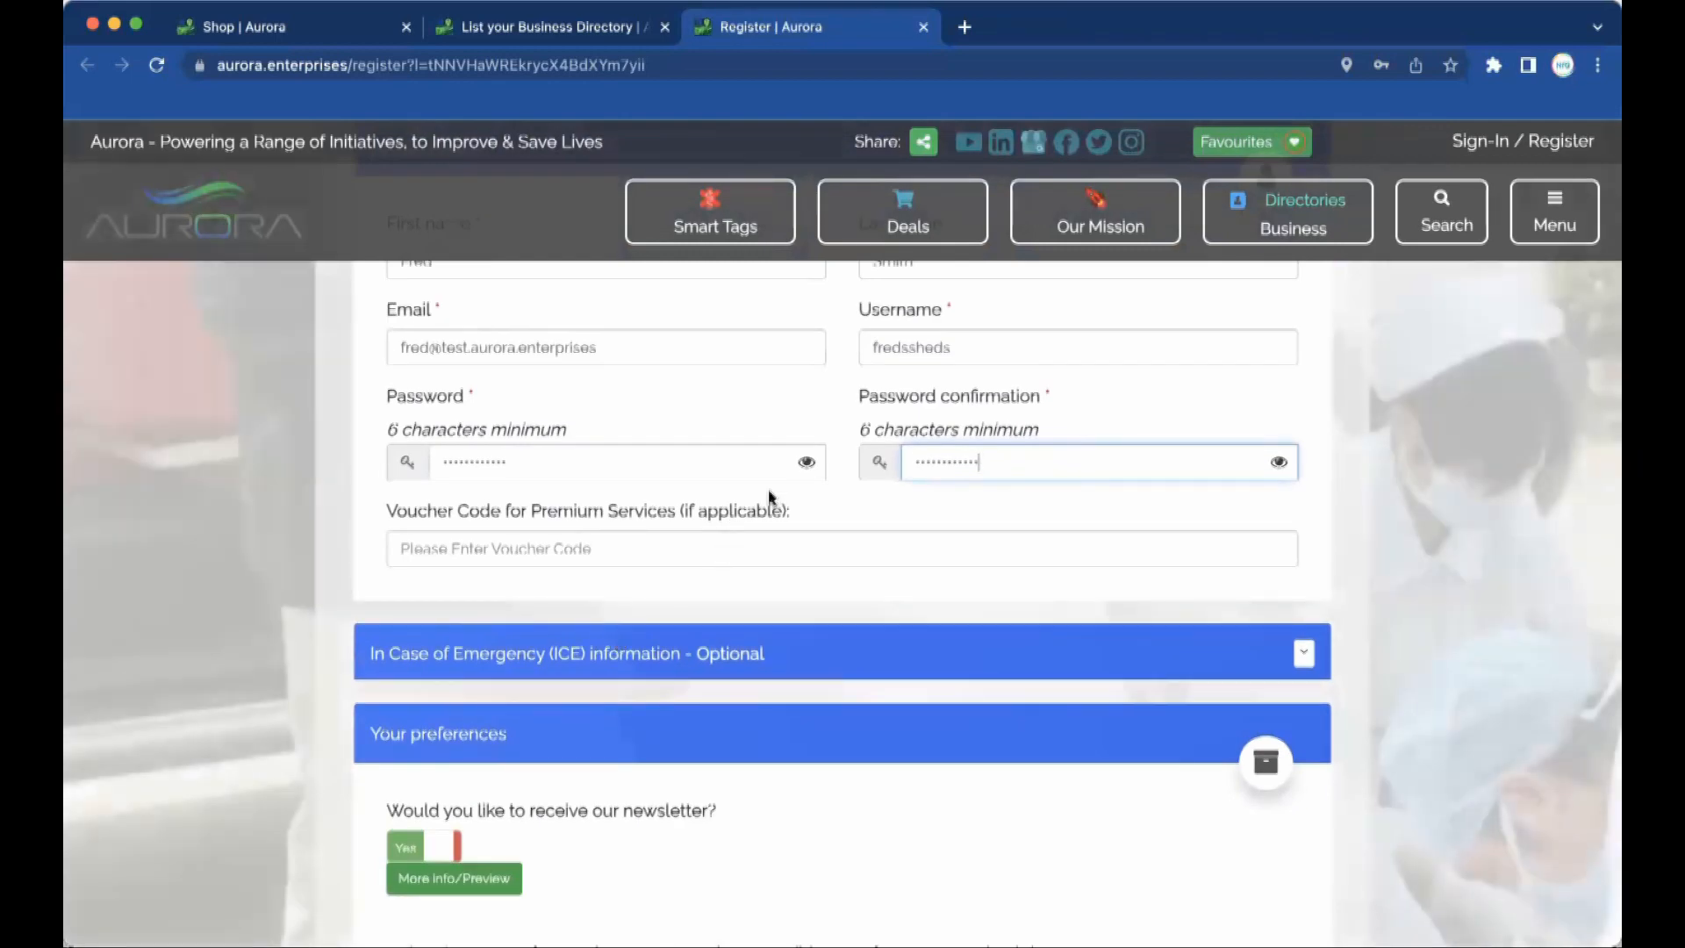
pyautogui.scroll(3, 788, 476)
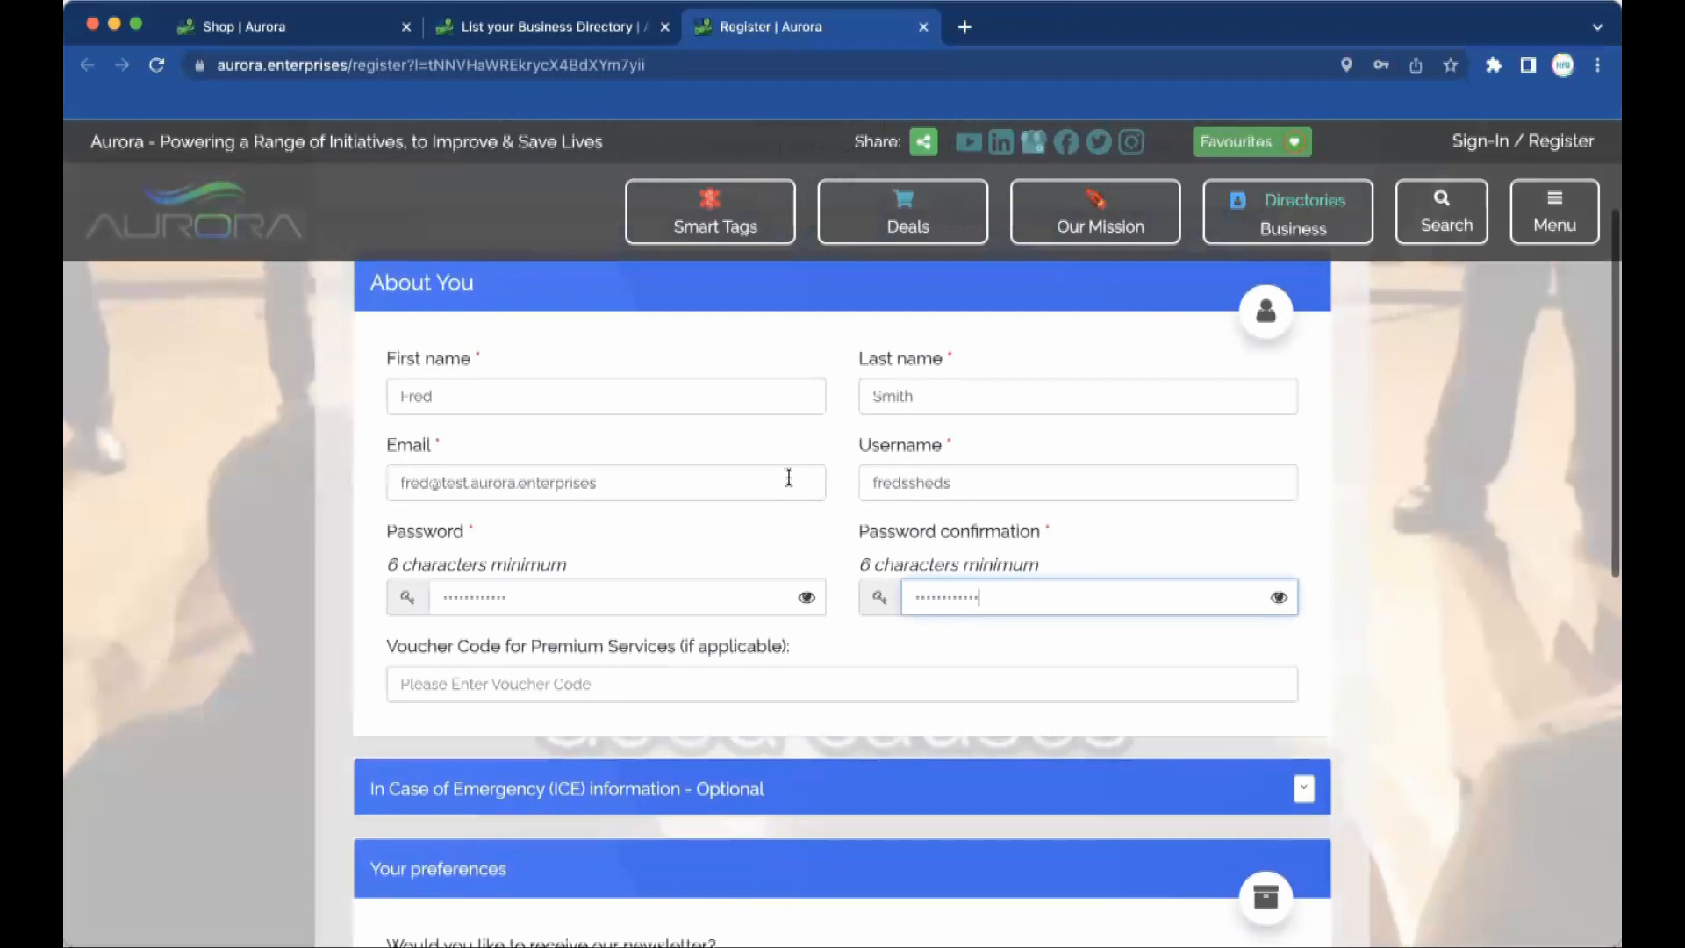
pyautogui.scroll(-3, 789, 476)
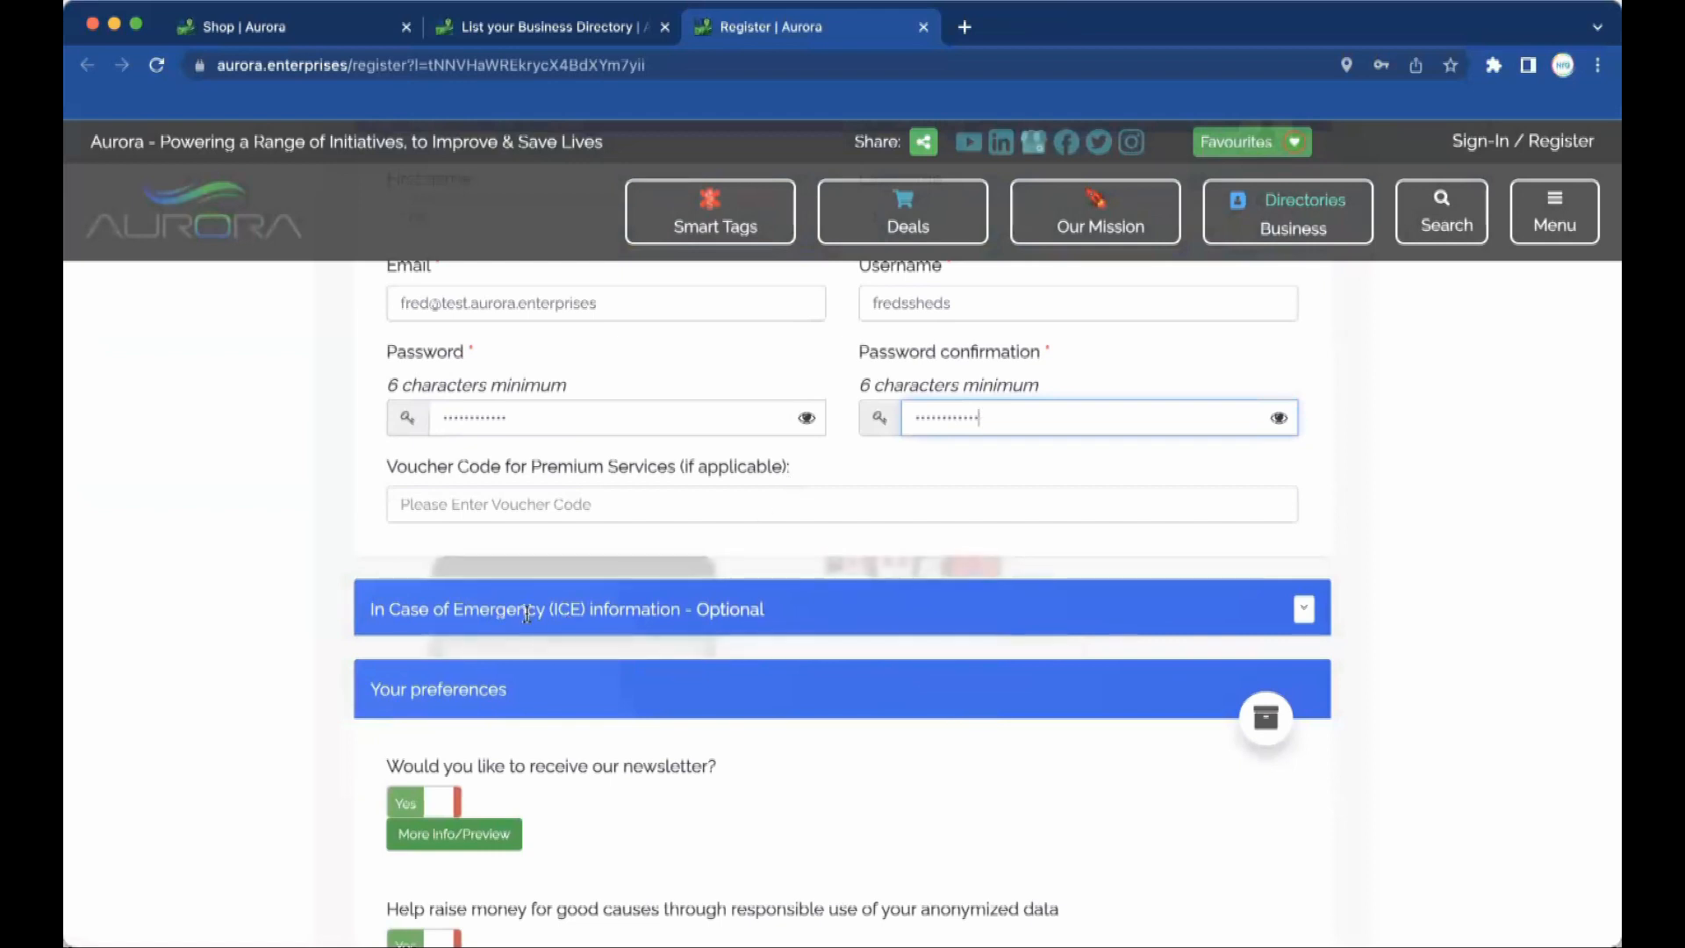
pyautogui.click(1308, 616)
pyautogui.scroll(-3, 1072, 744)
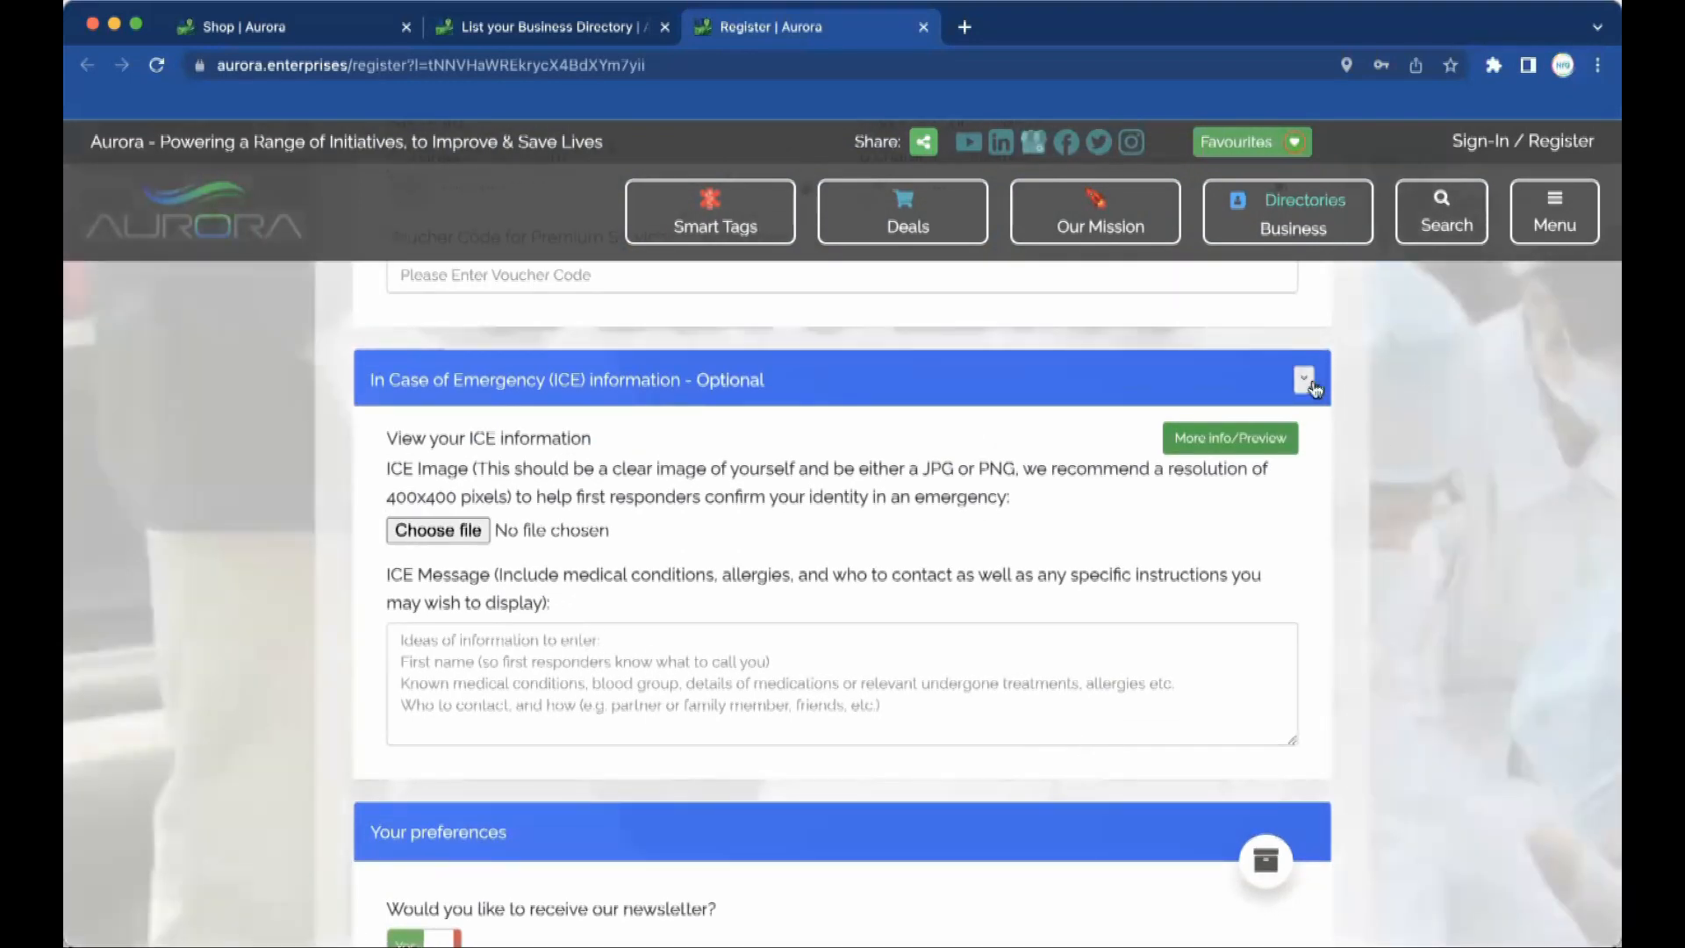
pyautogui.click(1305, 379)
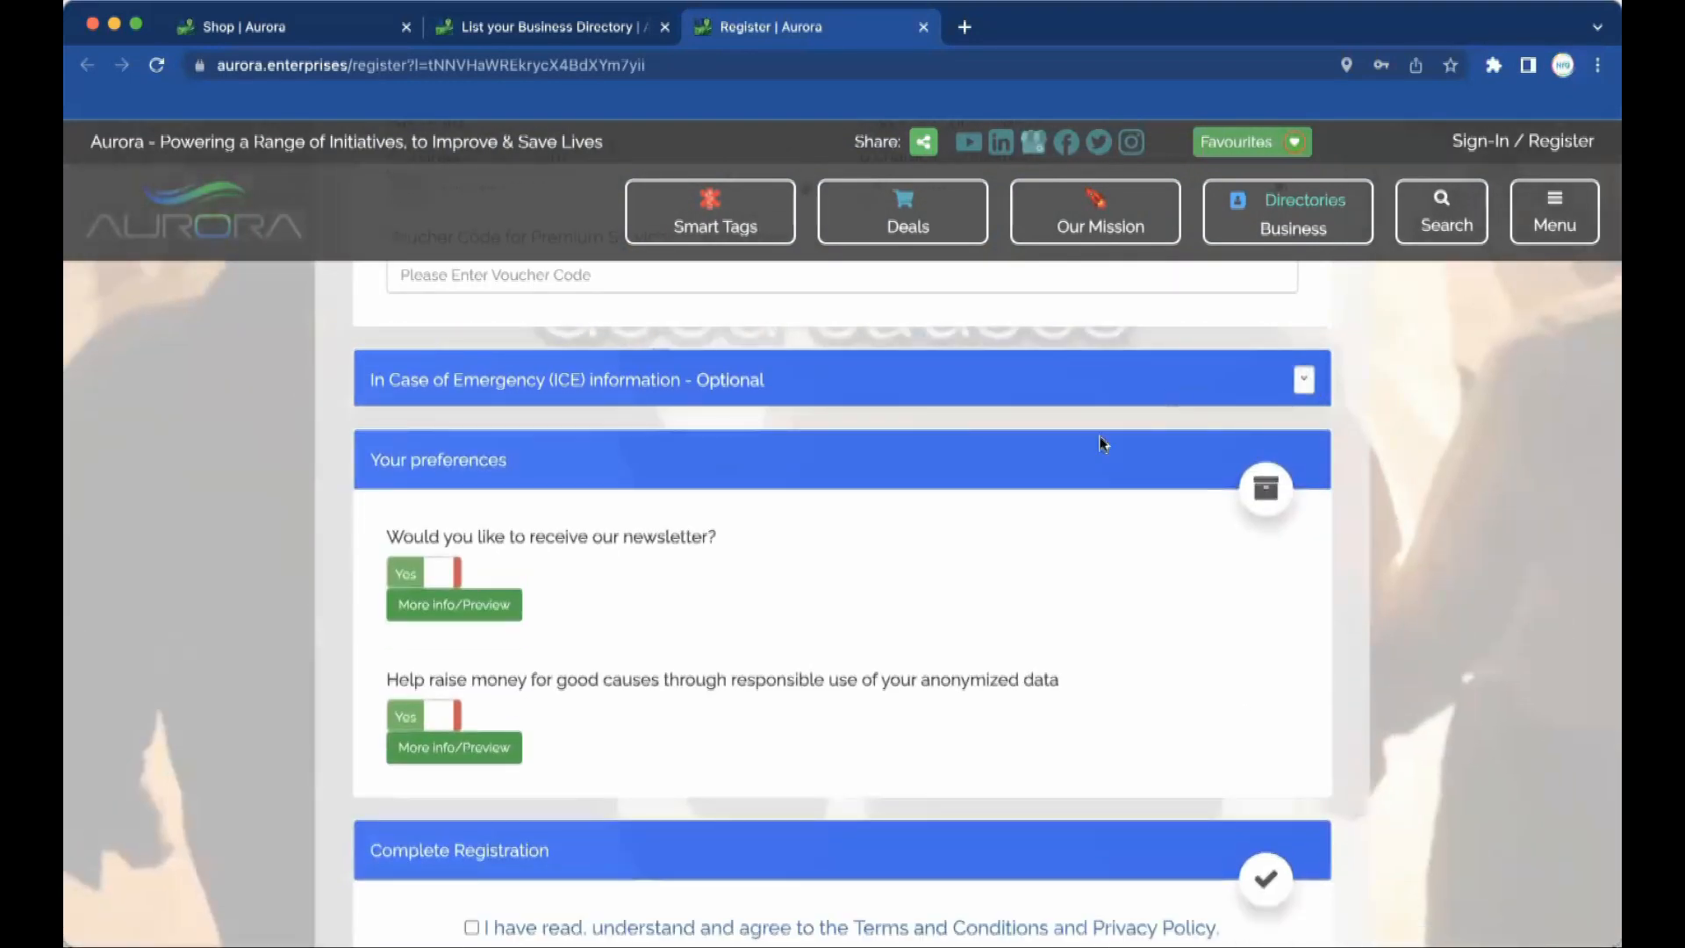
# Create the account to finish registration.
pyautogui.scroll(1, 1079, 485)
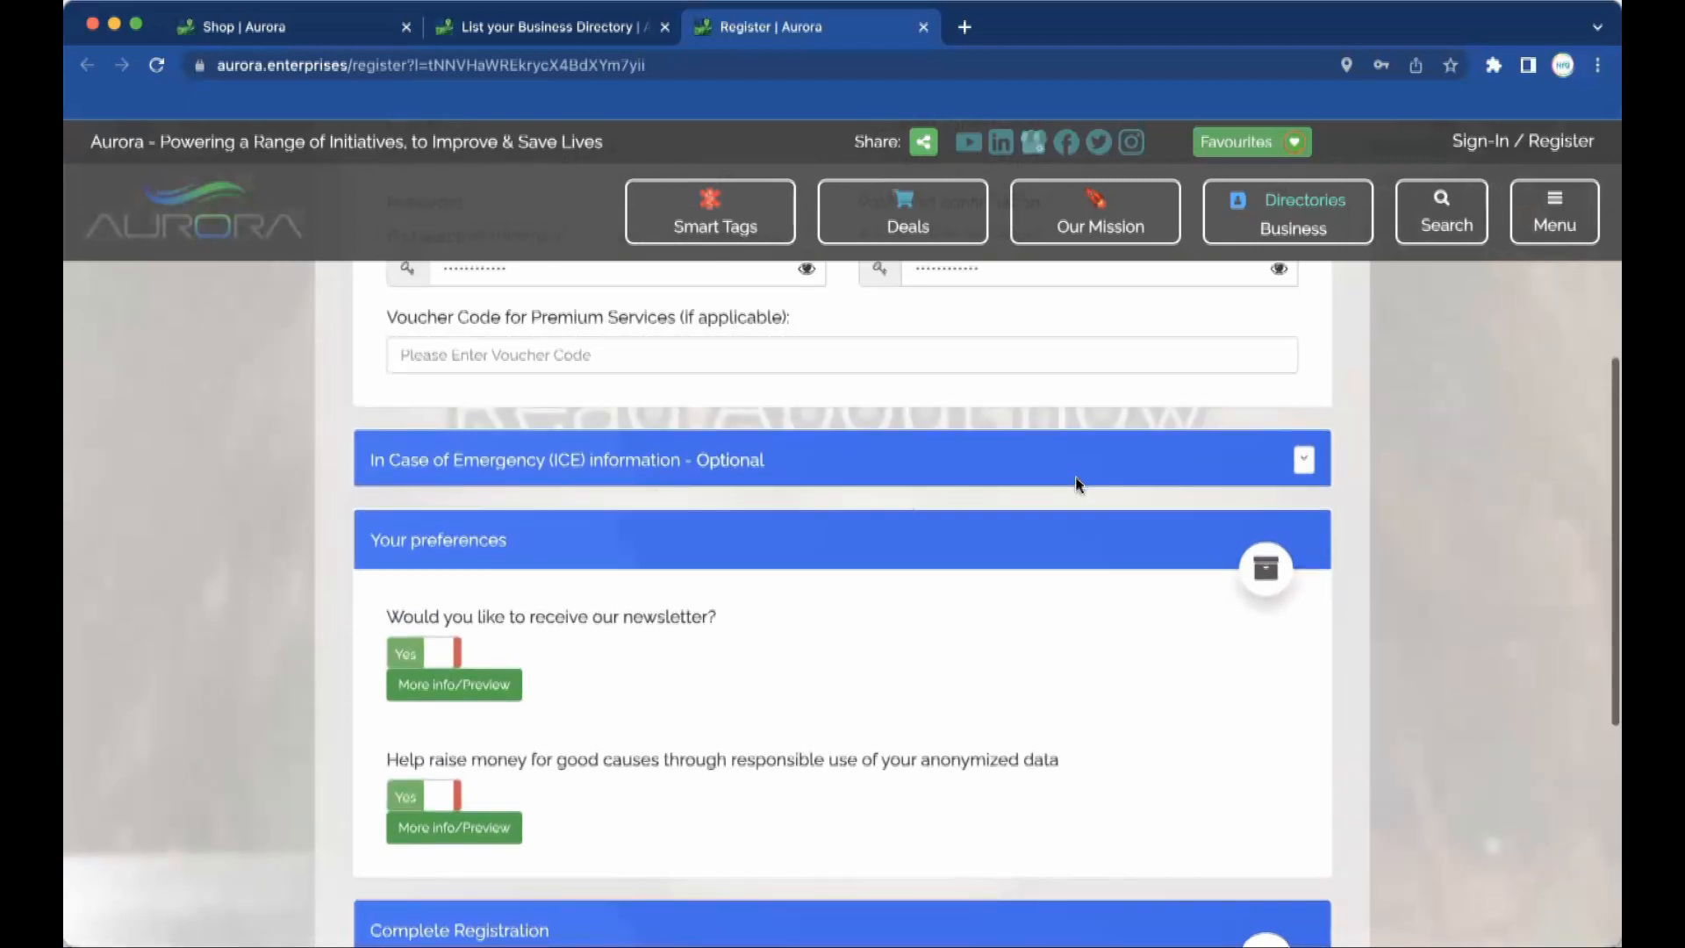
pyautogui.scroll(-5, 1076, 476)
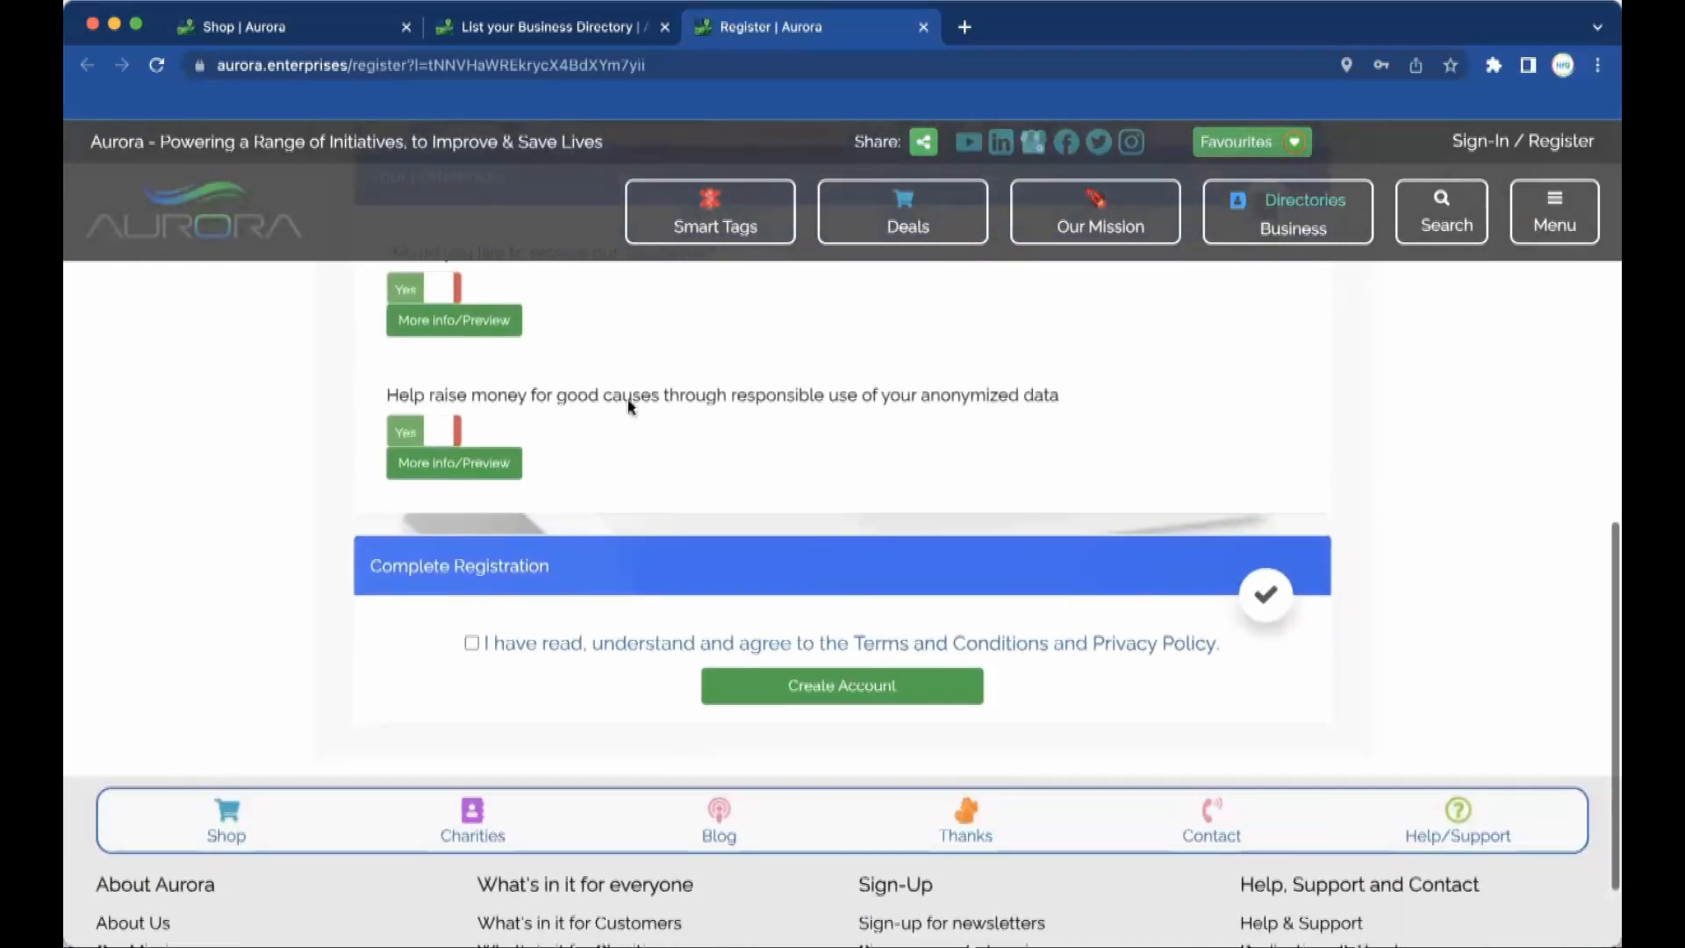
pyautogui.scroll(2, 618, 367)
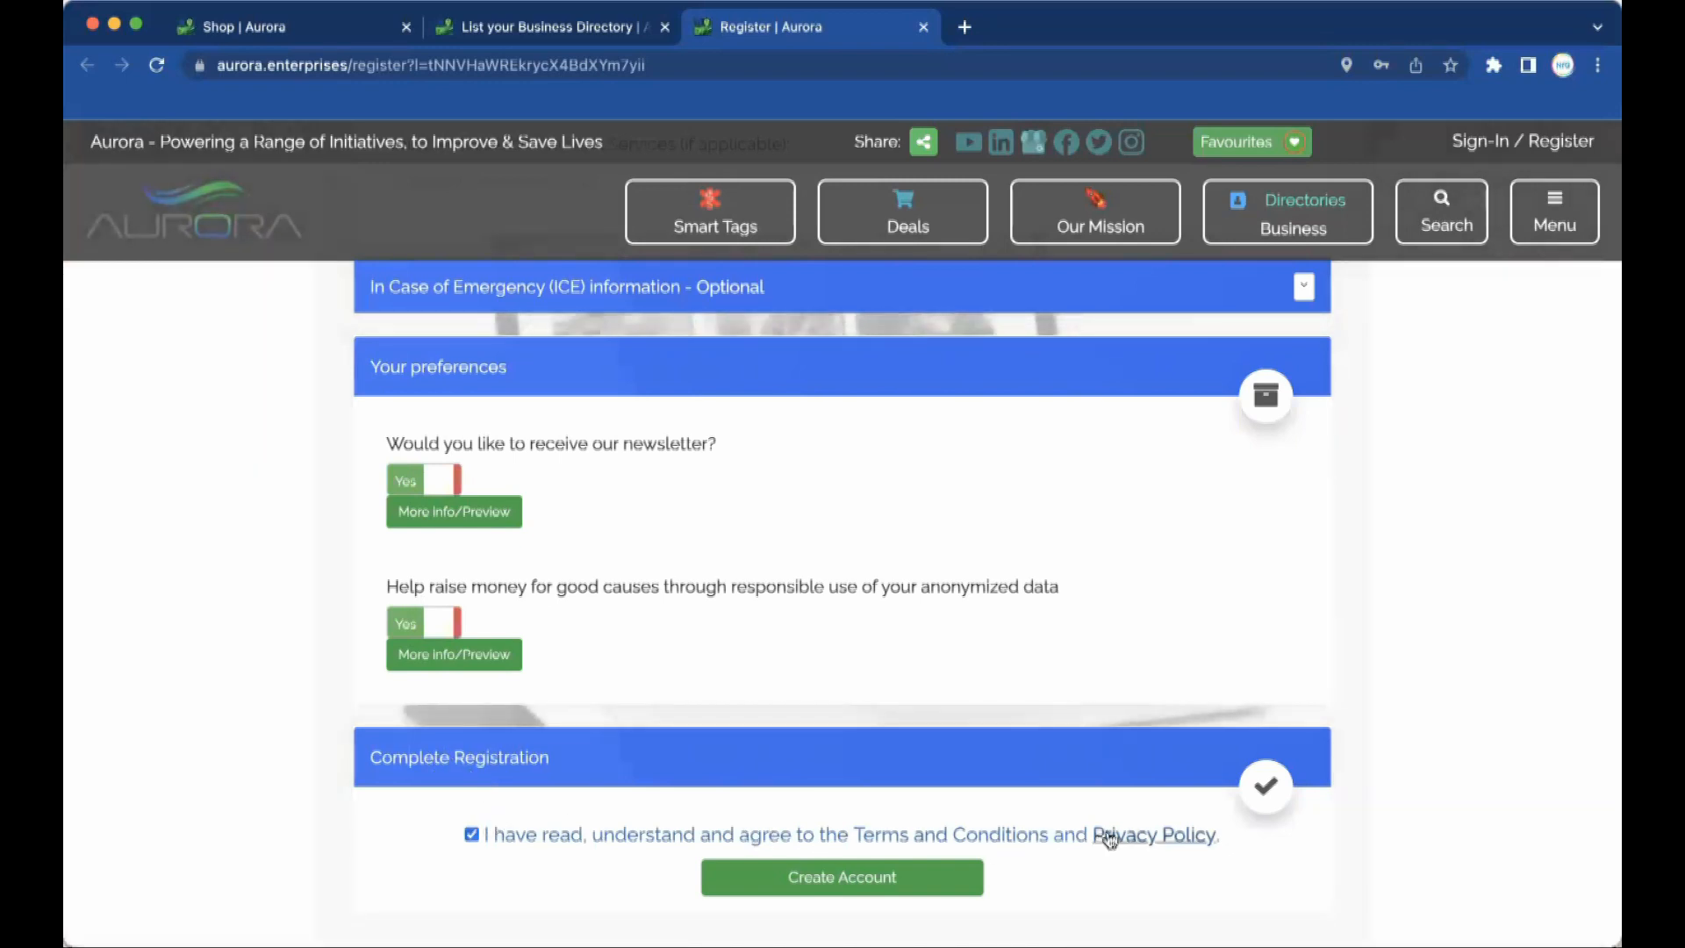
pyautogui.click(891, 877)
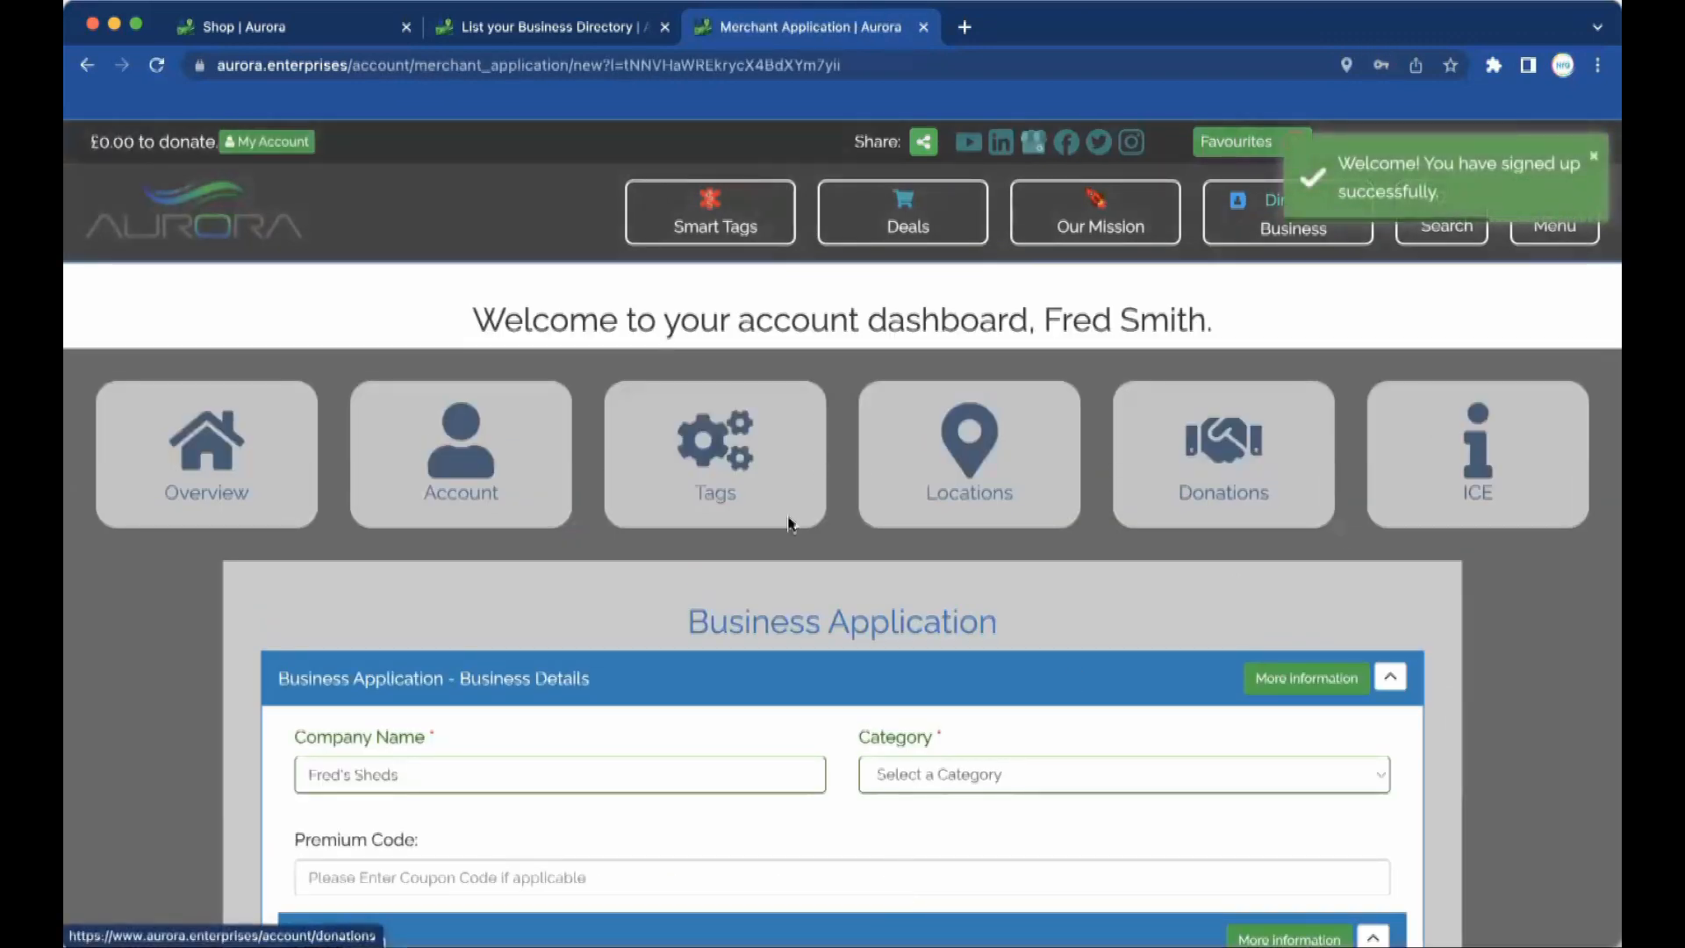
# Set the business Category to Home & Garden.
pyautogui.scroll(-3, 949, 738)
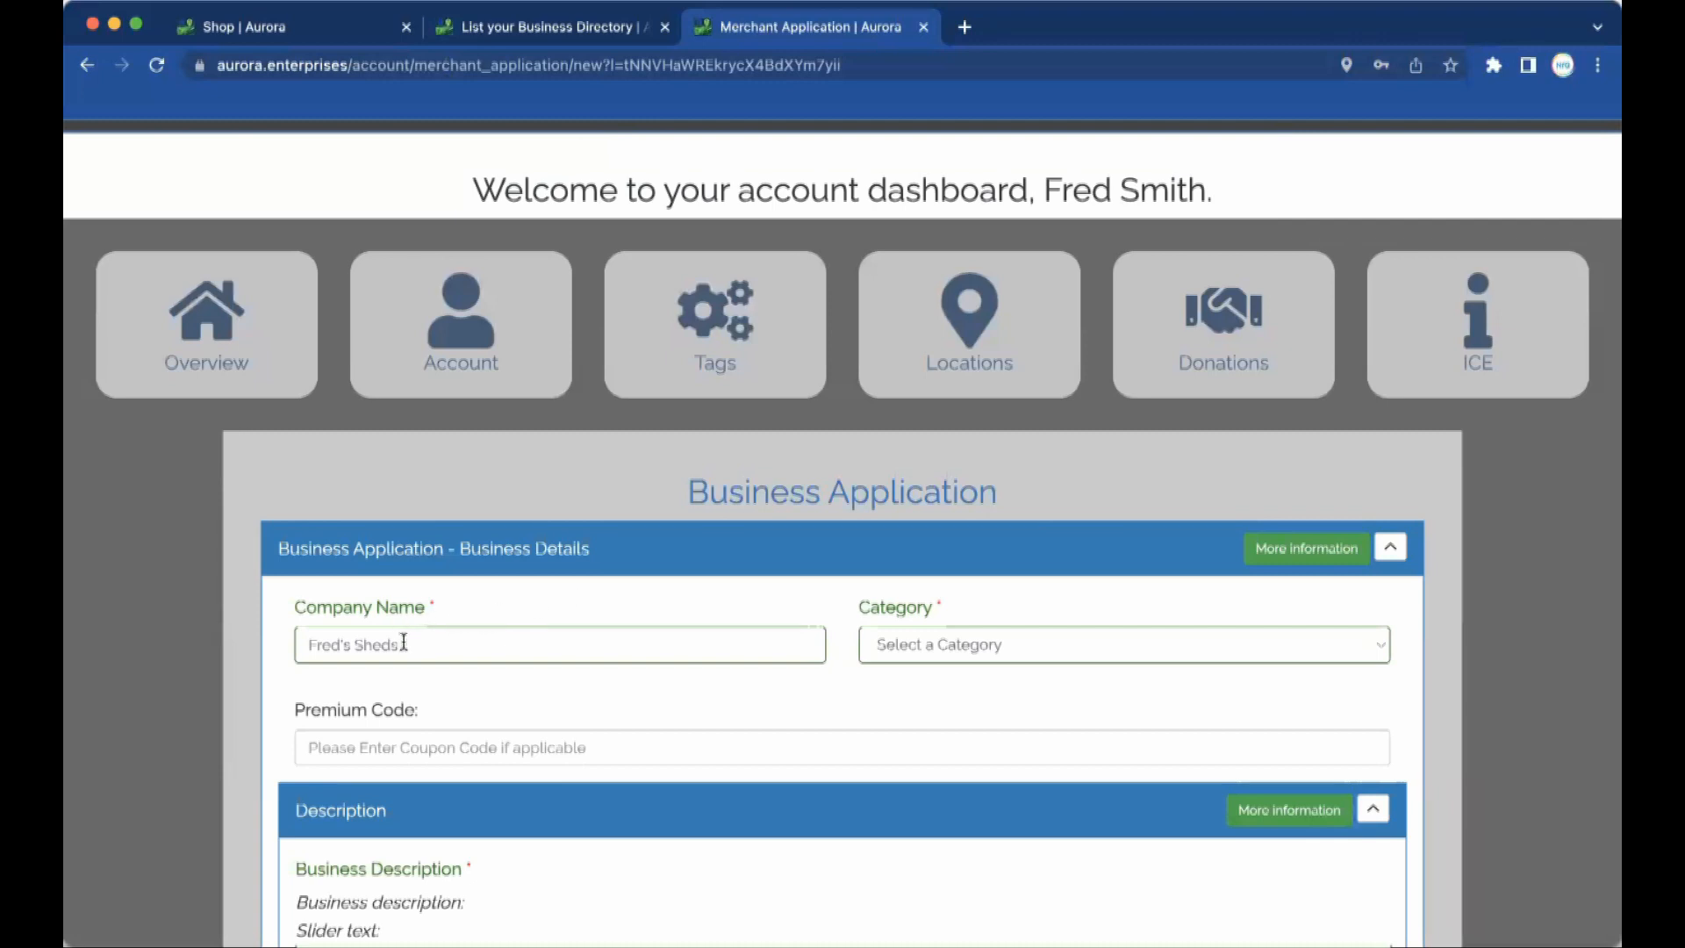
pyautogui.click(1046, 647)
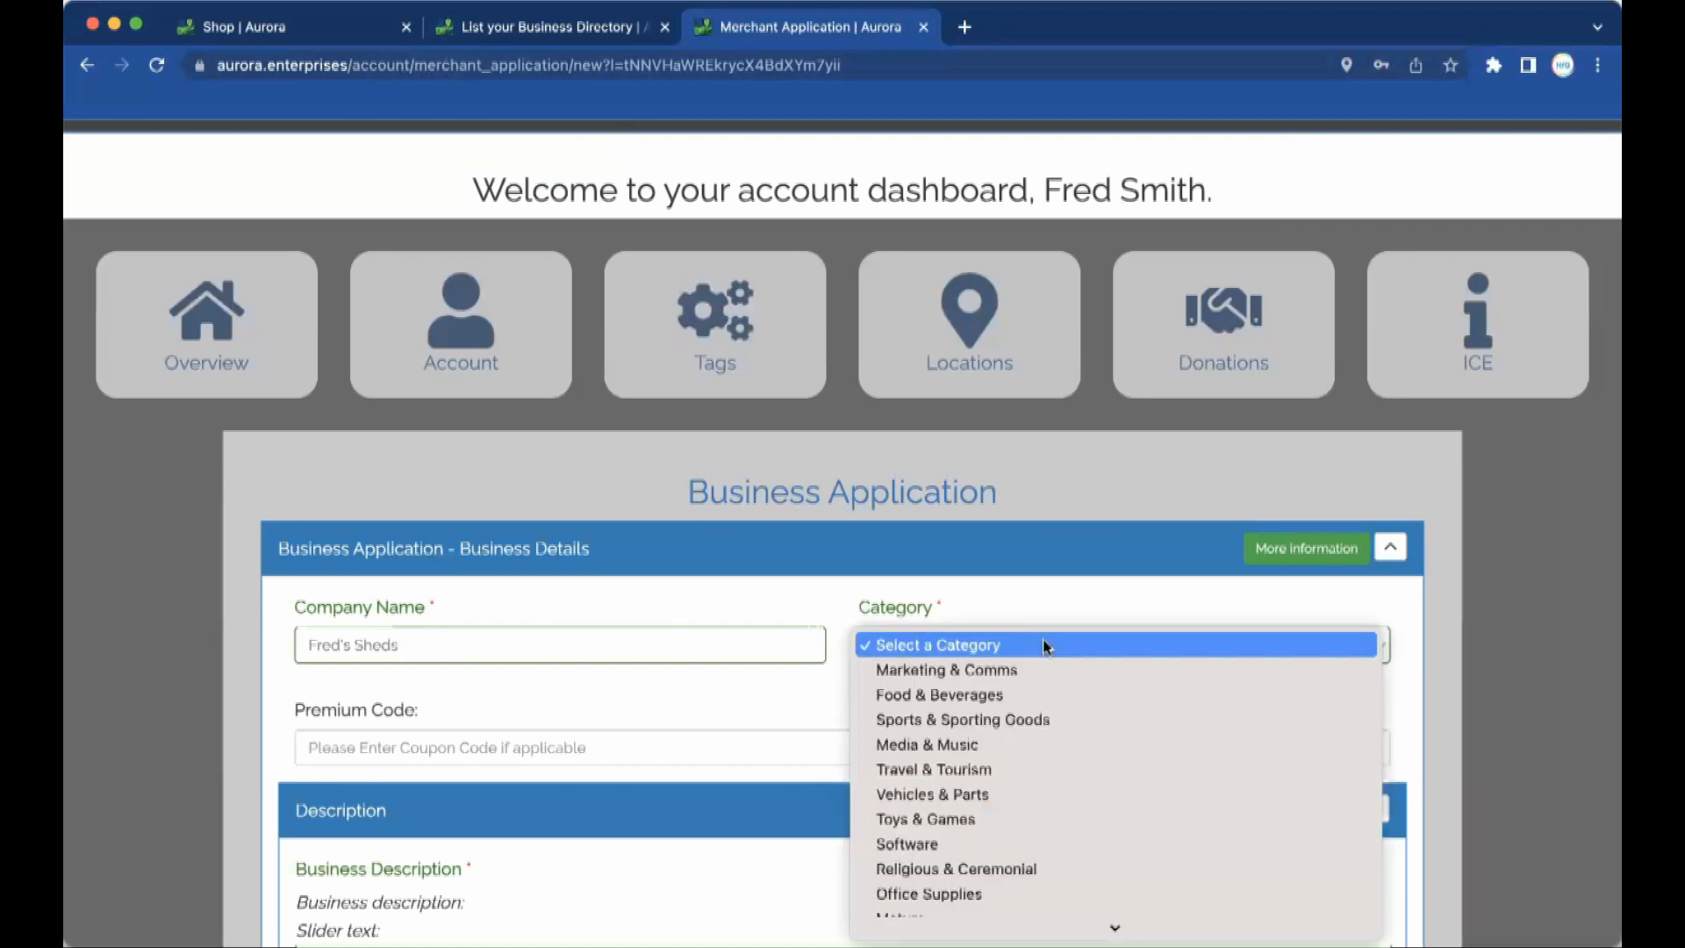
pyautogui.scroll(-5, 1044, 645)
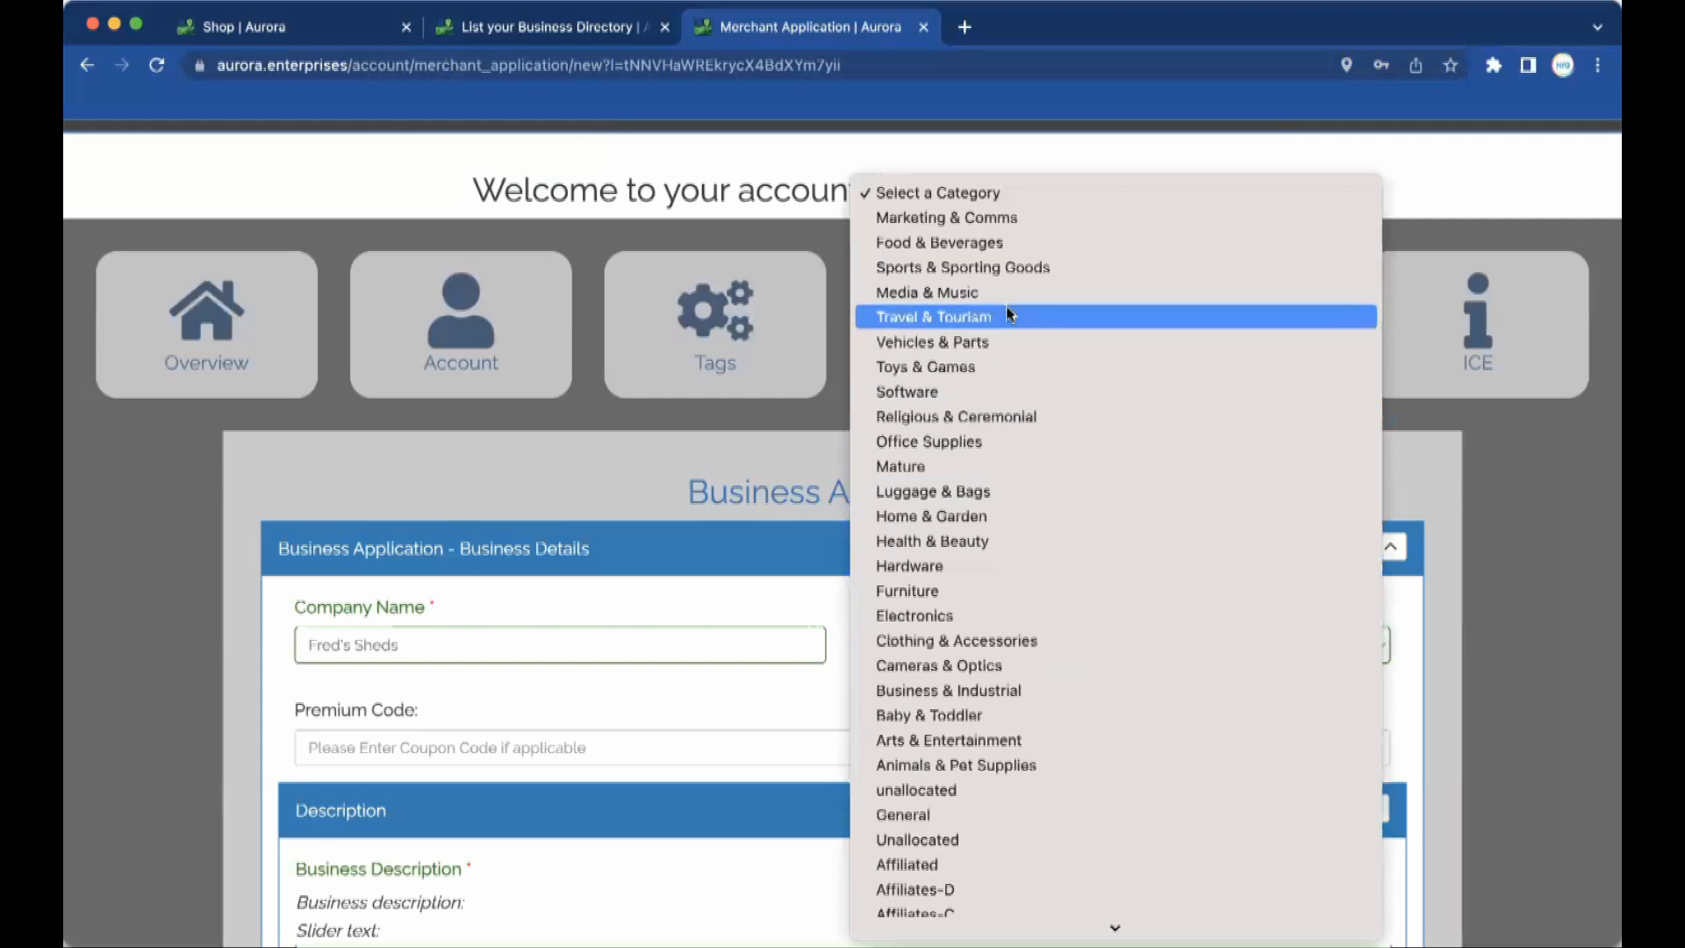
pyautogui.click(990, 525)
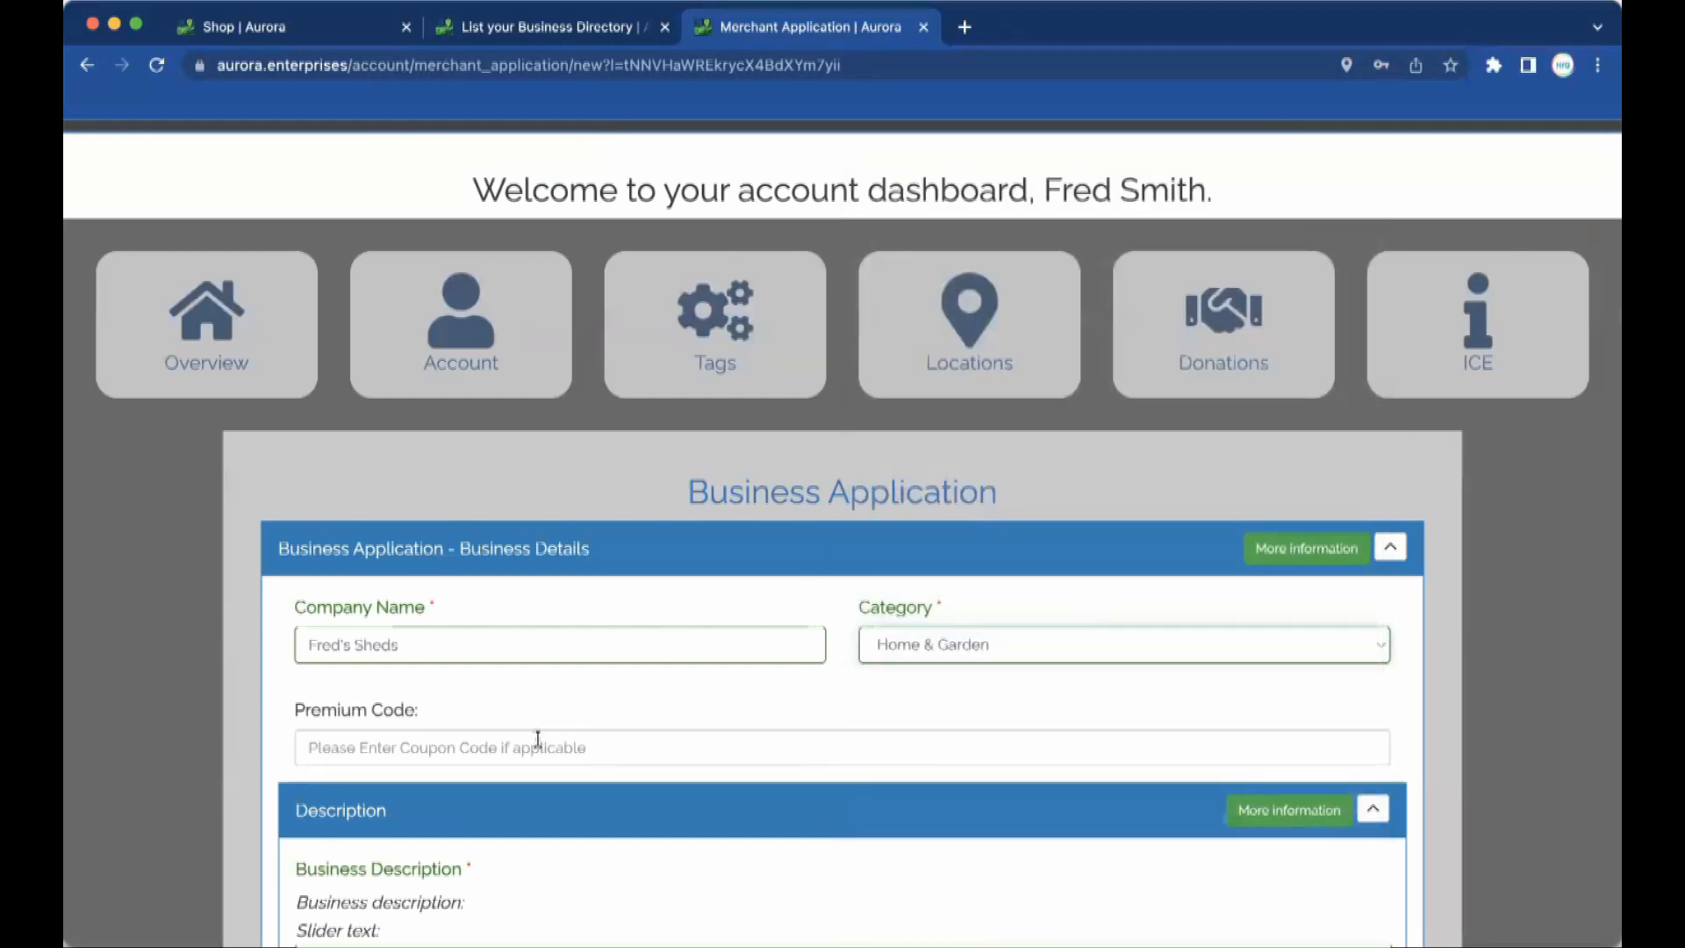
# Type the description 'Fred sells sheds.' followed by the recycled-woods custom sheds paragraph.
pyautogui.scroll(-3, 538, 739)
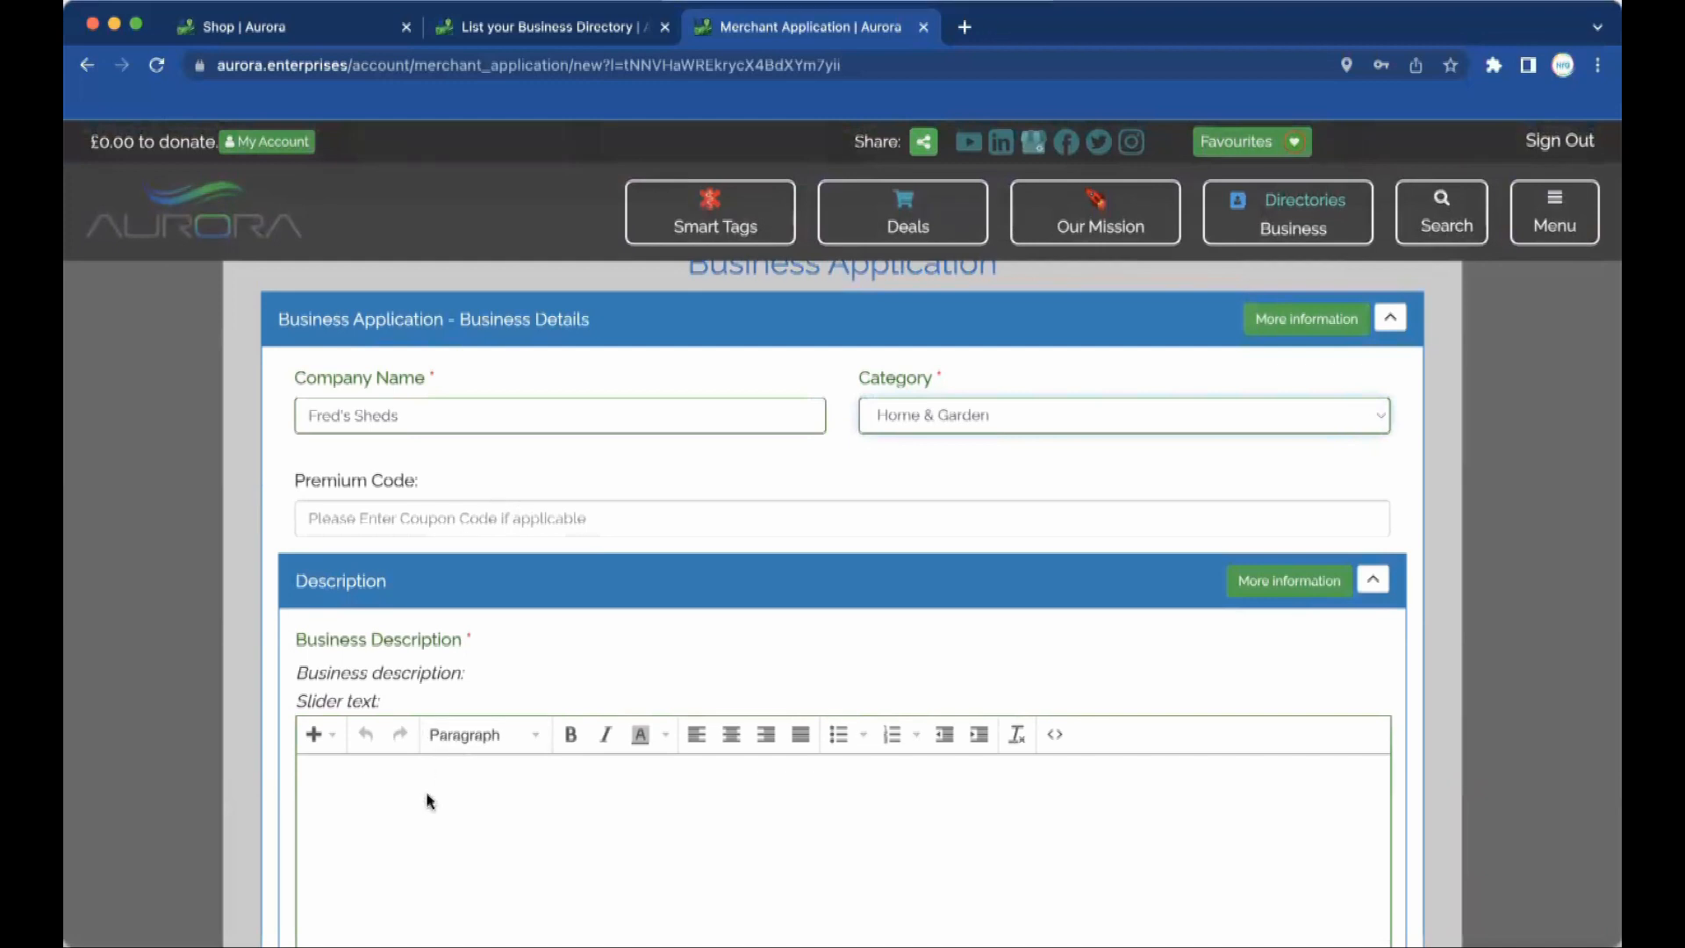
pyautogui.scroll(-2, 427, 809)
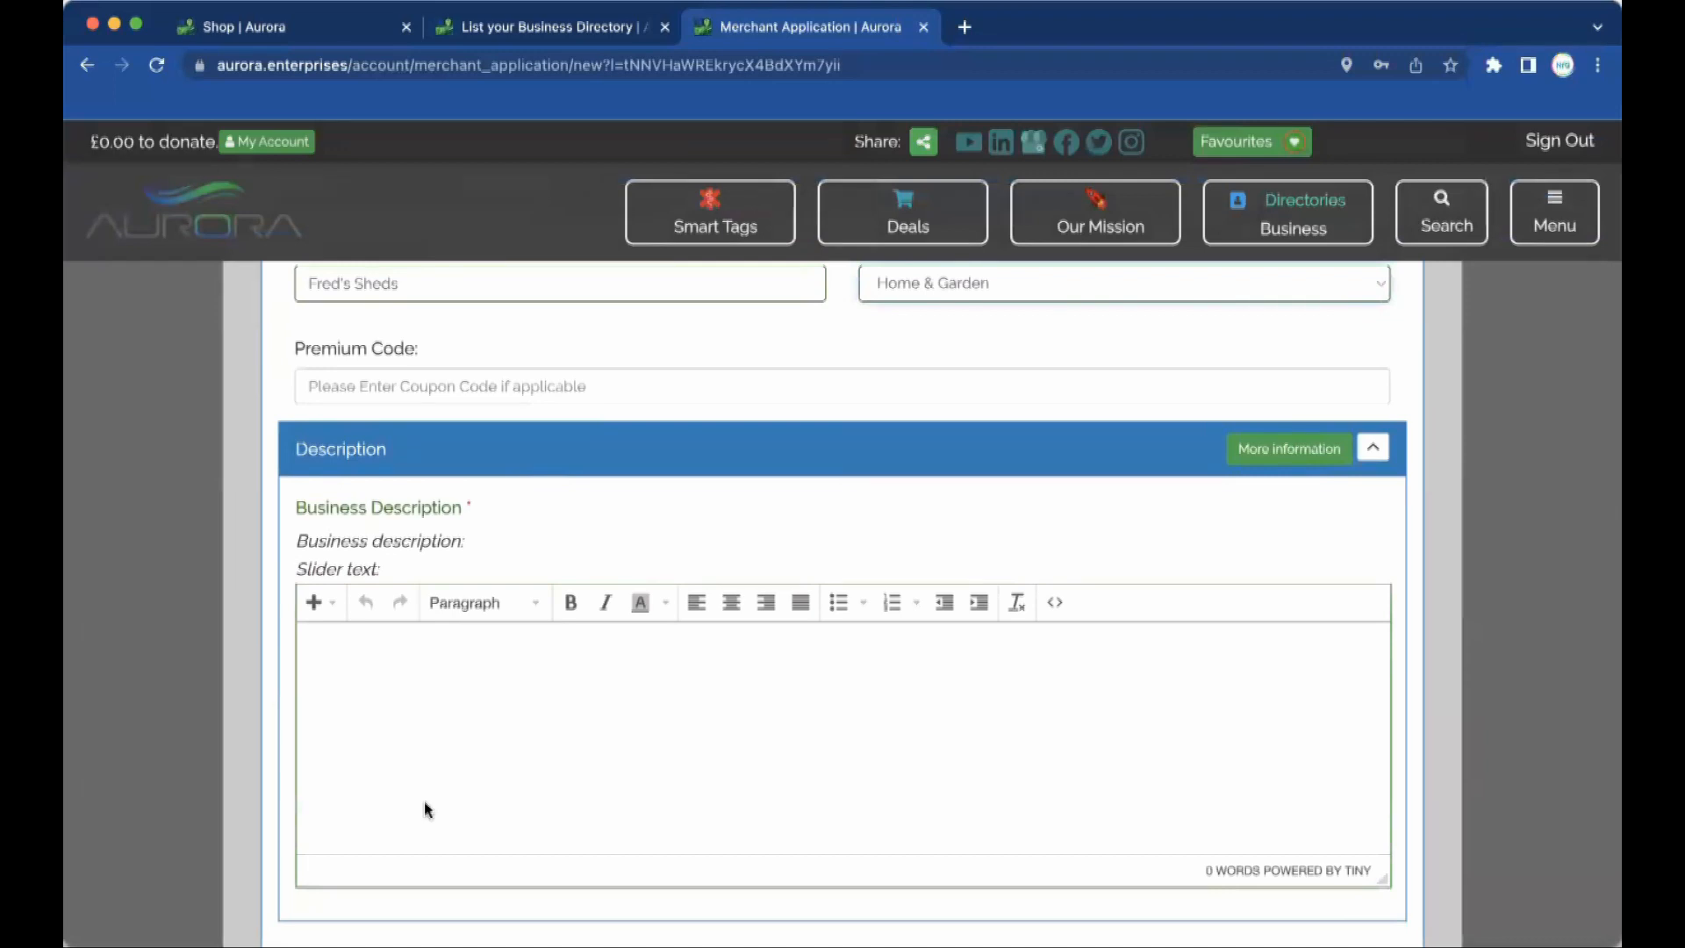
pyautogui.click(433, 644)
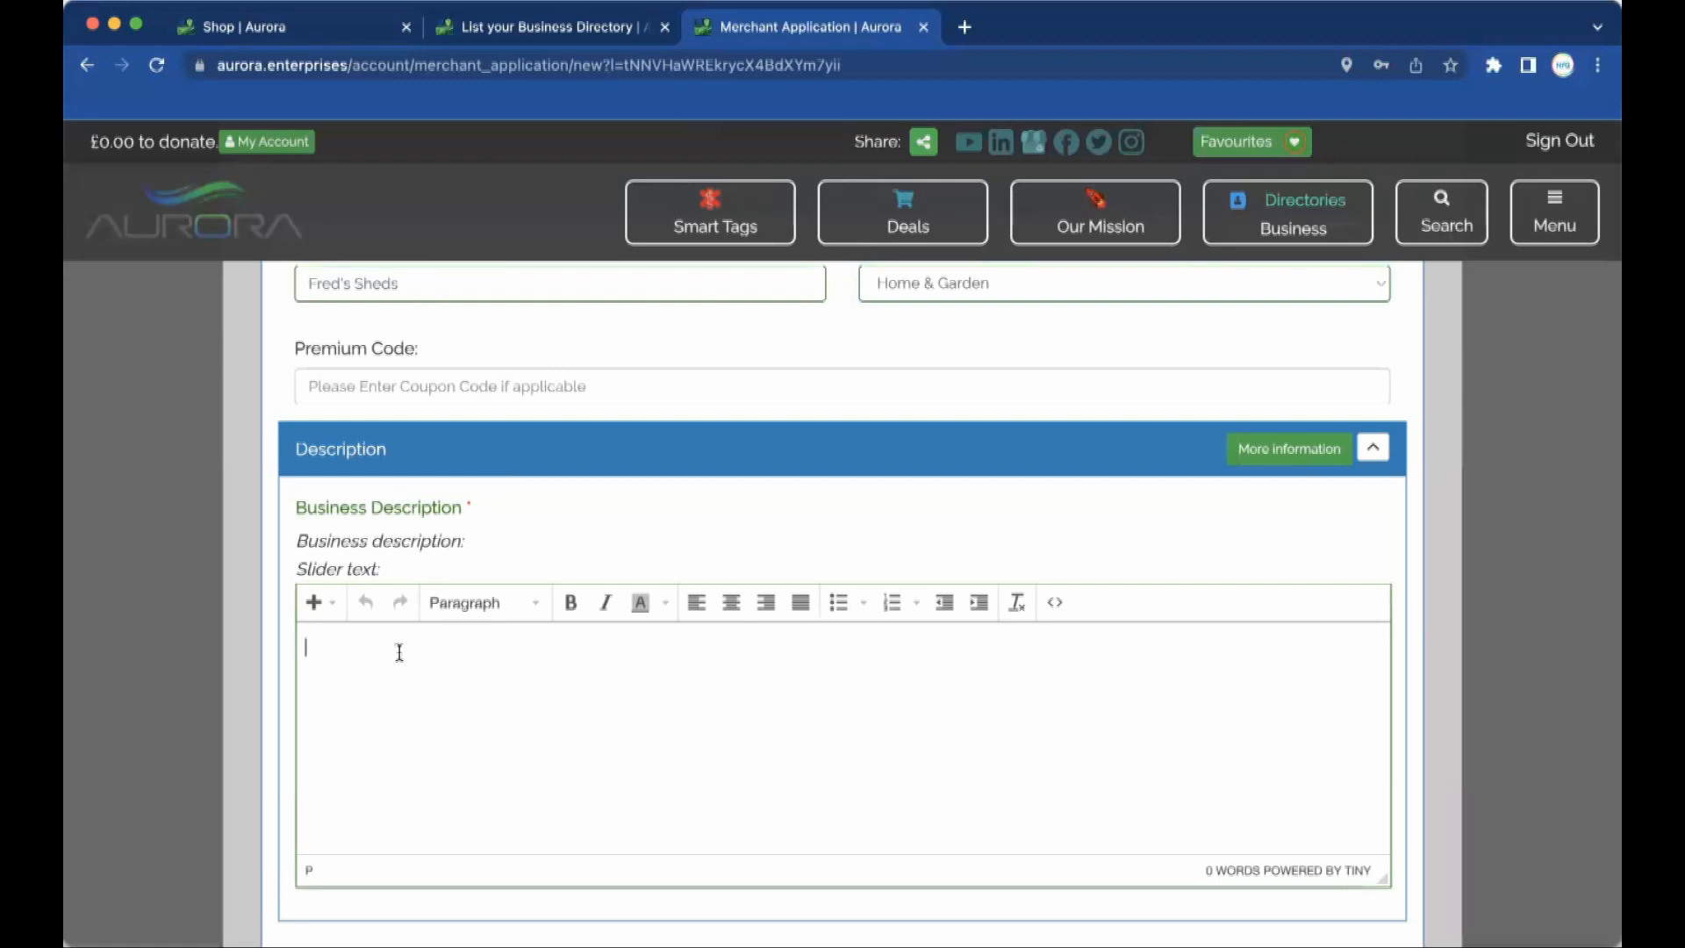
pyautogui.write('Fred sells she')
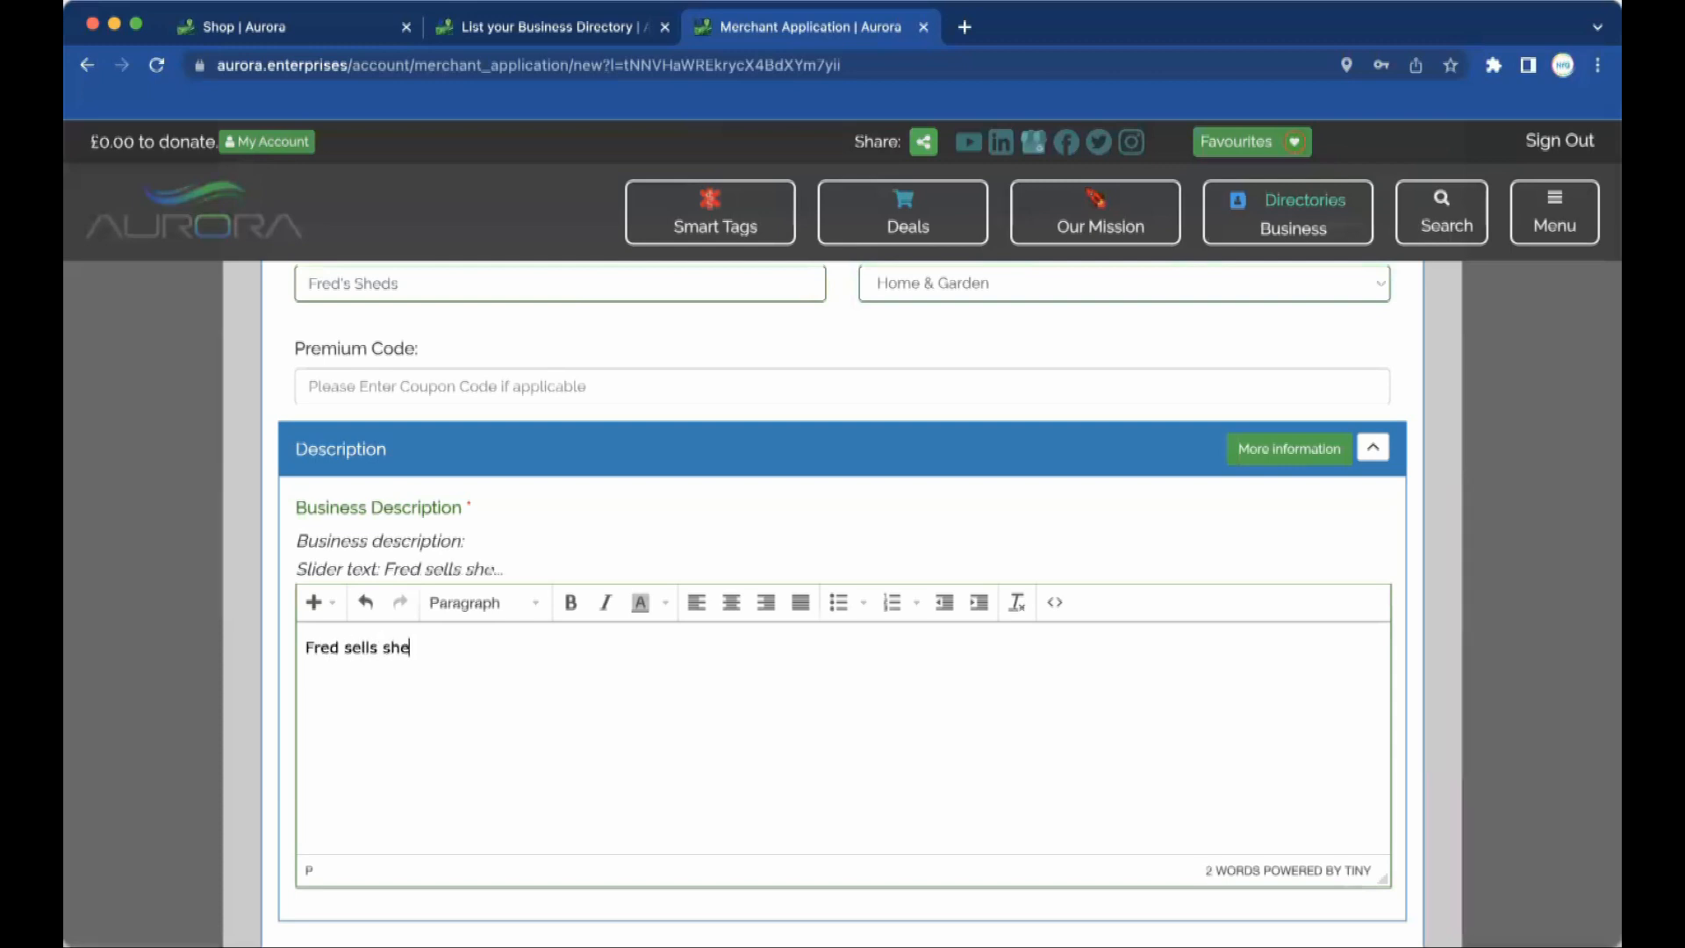
pyautogui.write('ds.')
pyautogui.press('Return')
pyautogui.write('He')
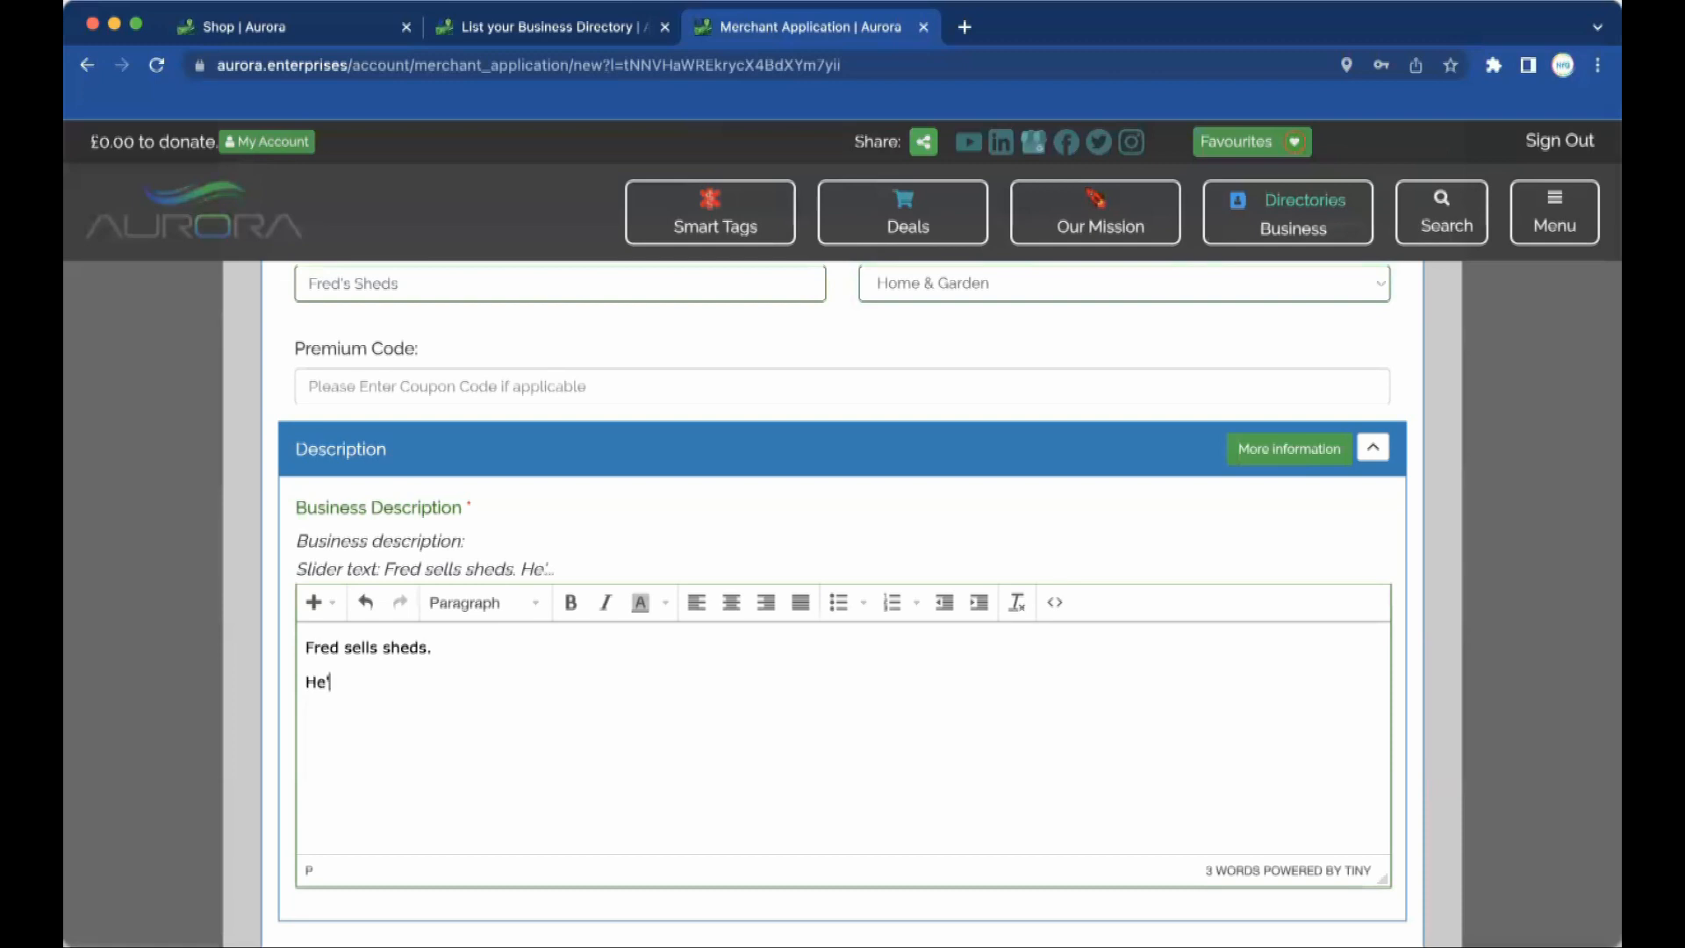
pyautogui.press('BackSpace')
pyautogui.press('BackSpace')
pyautogui.write('Using a range of recy')
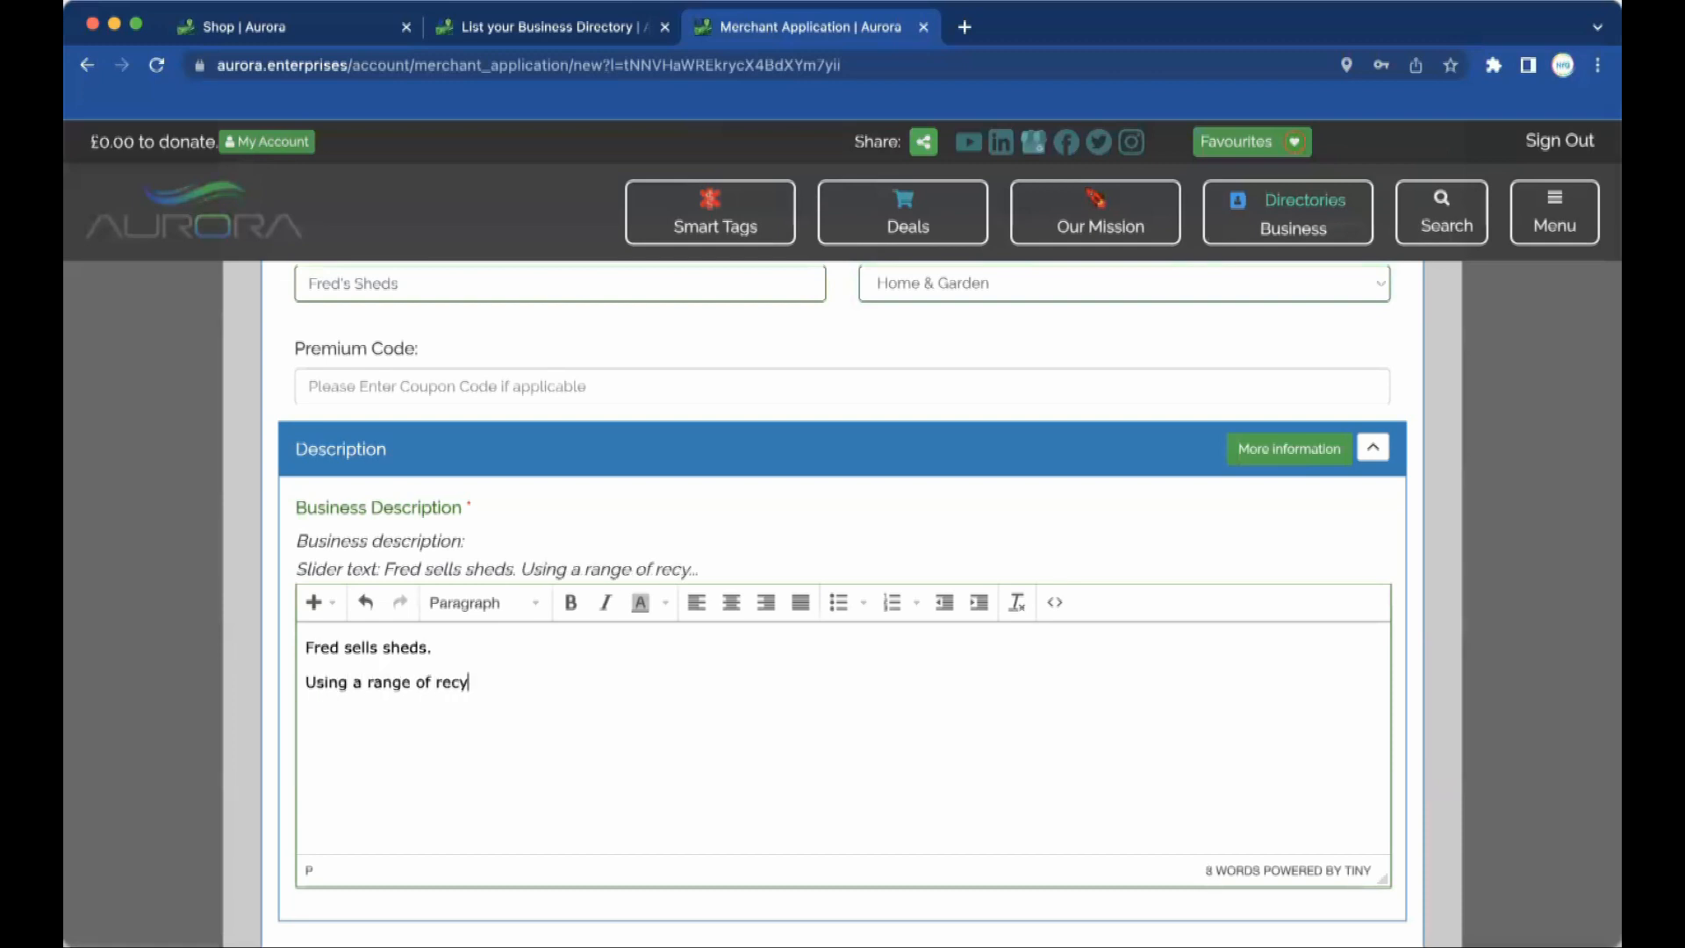
pyautogui.write('cled woods, as well as')
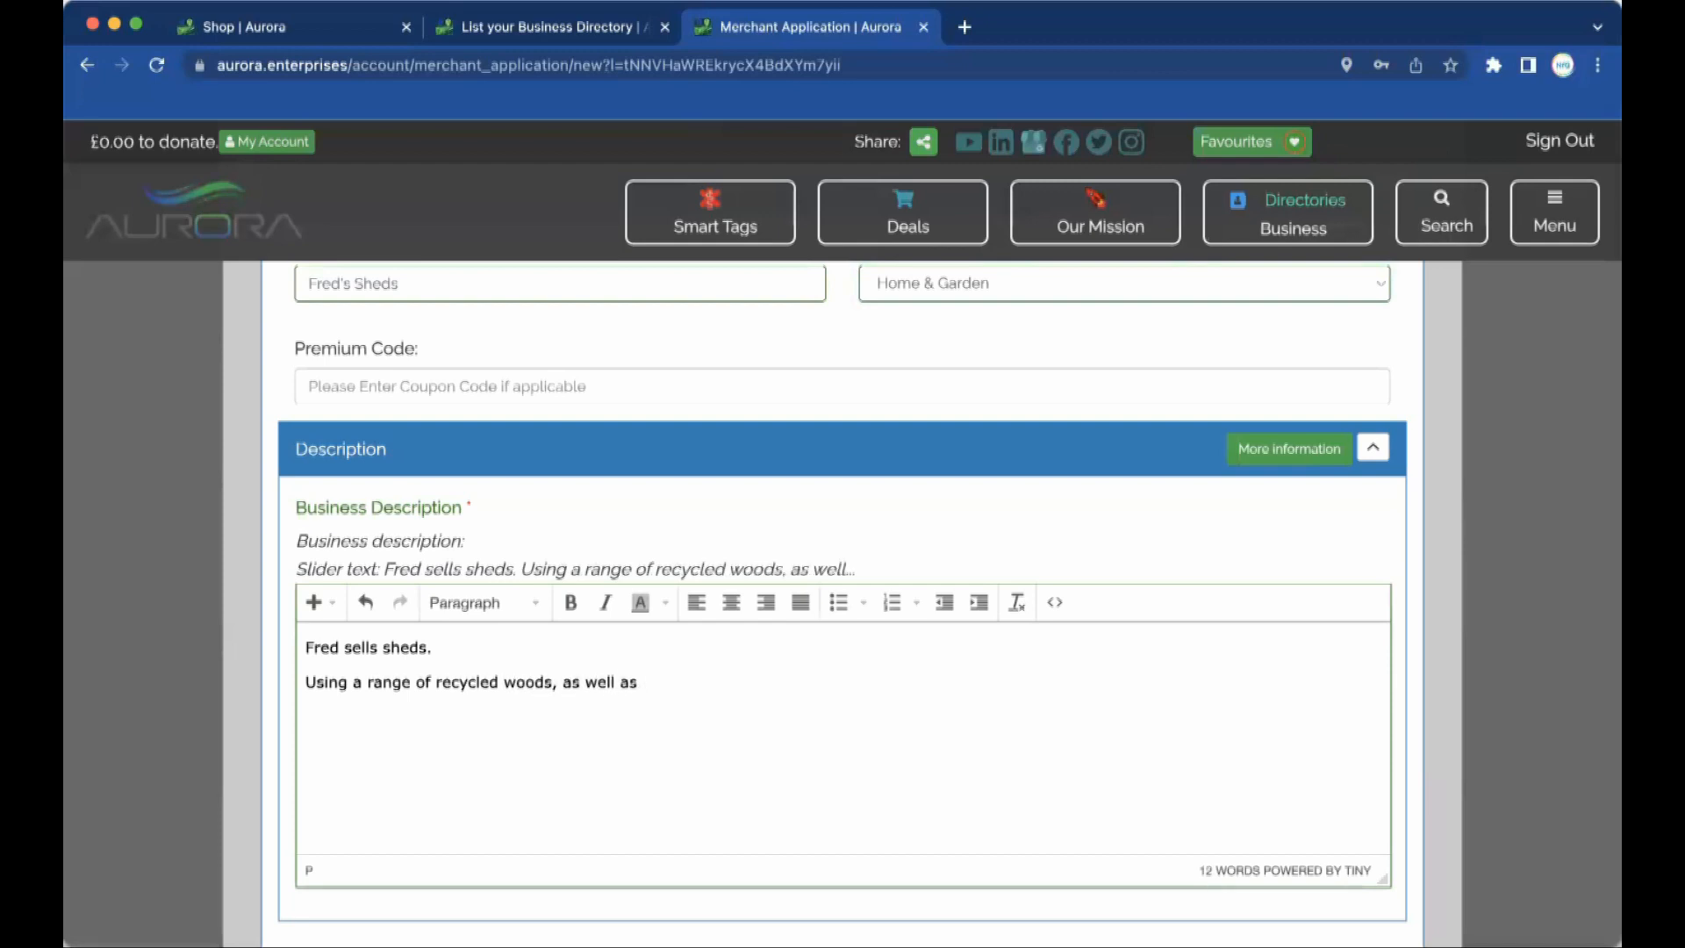
pyautogui.write(' other materials, Fred')
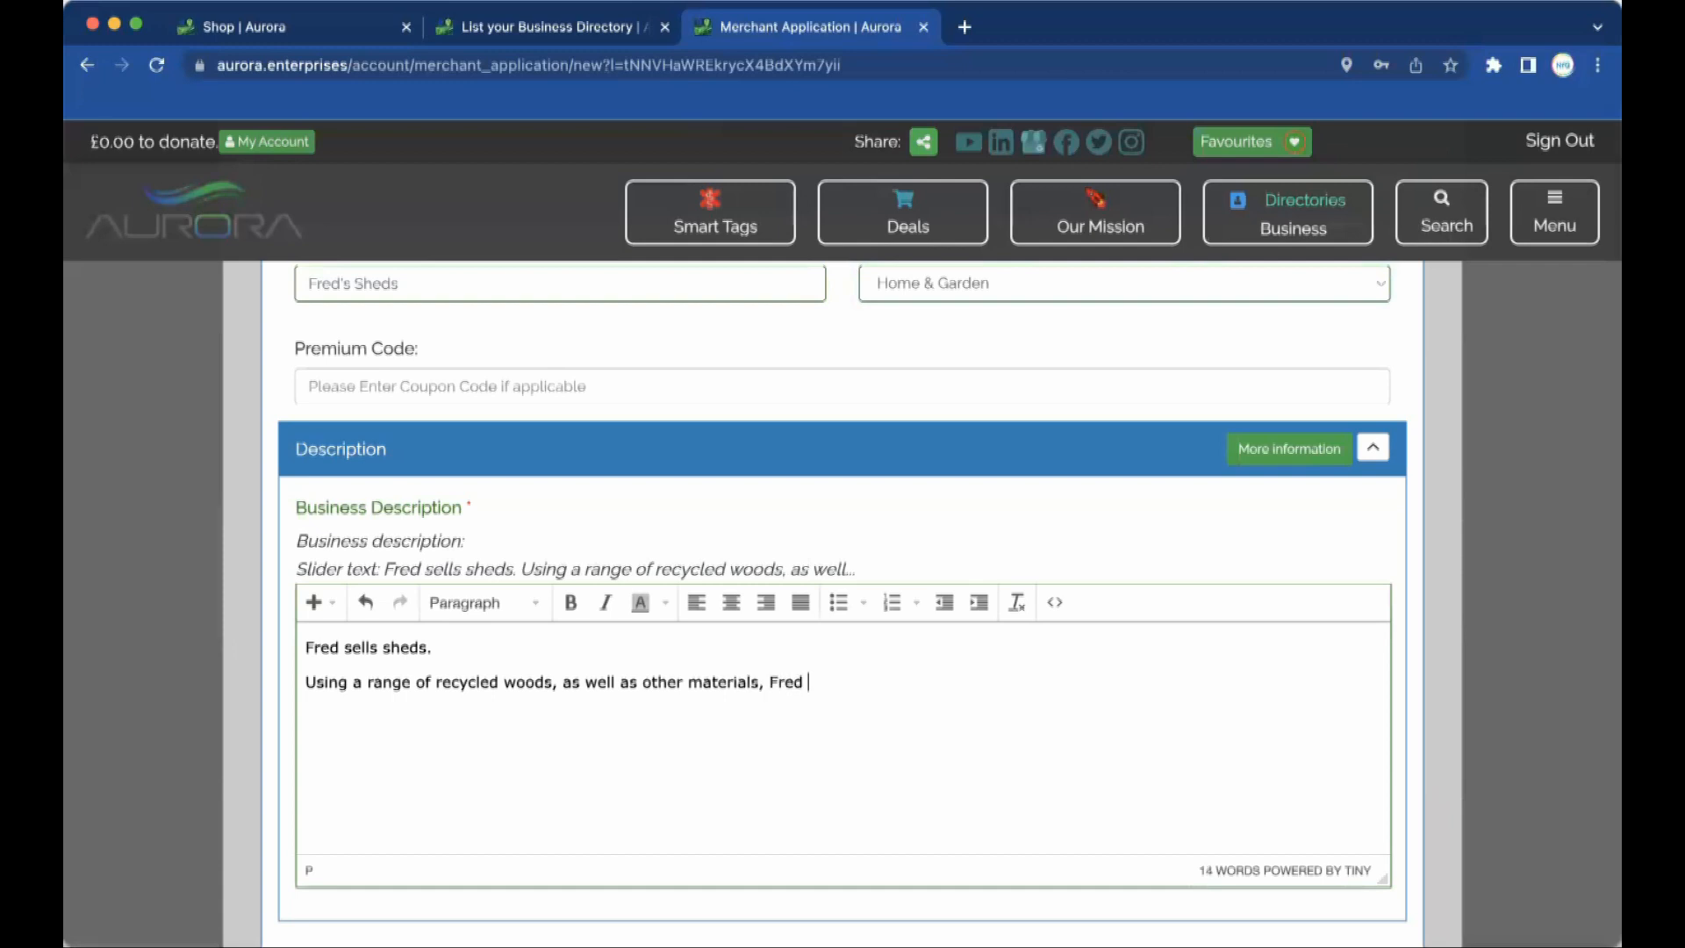
pyautogui.write(' builds custom sheds')
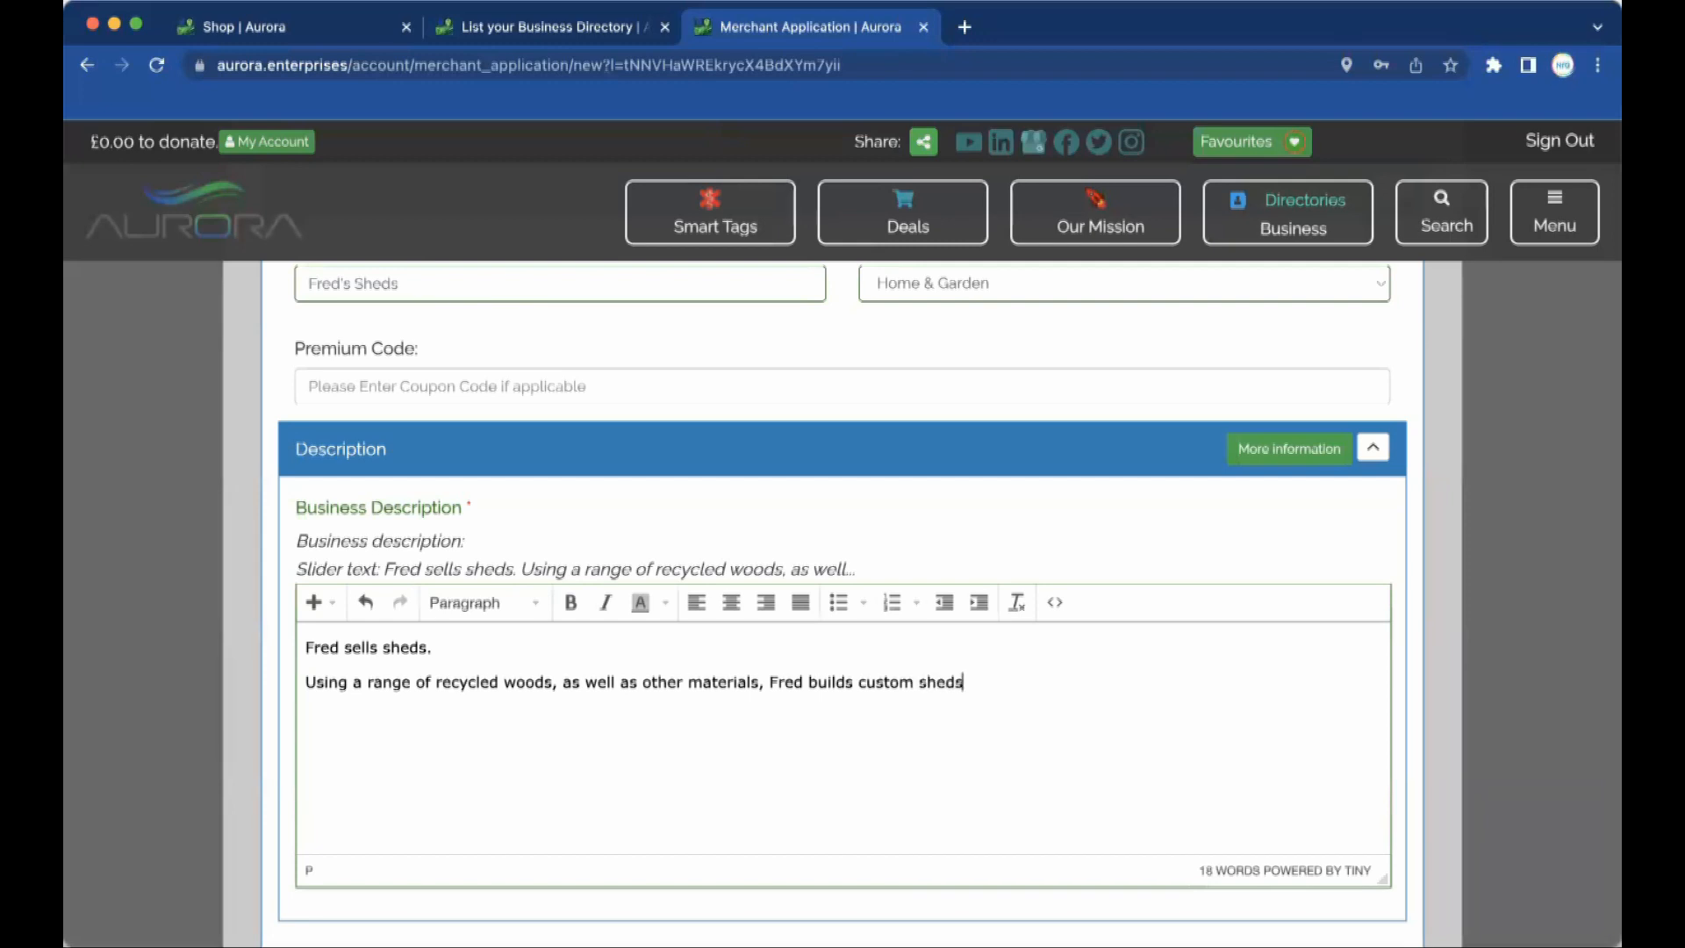
pyautogui.write(' to suit you.')
# Scroll down the merchant application past the Main Partner Image to Location for business.
pyautogui.scroll(-2, 842, 605)
pyautogui.scroll(-1, 843, 605)
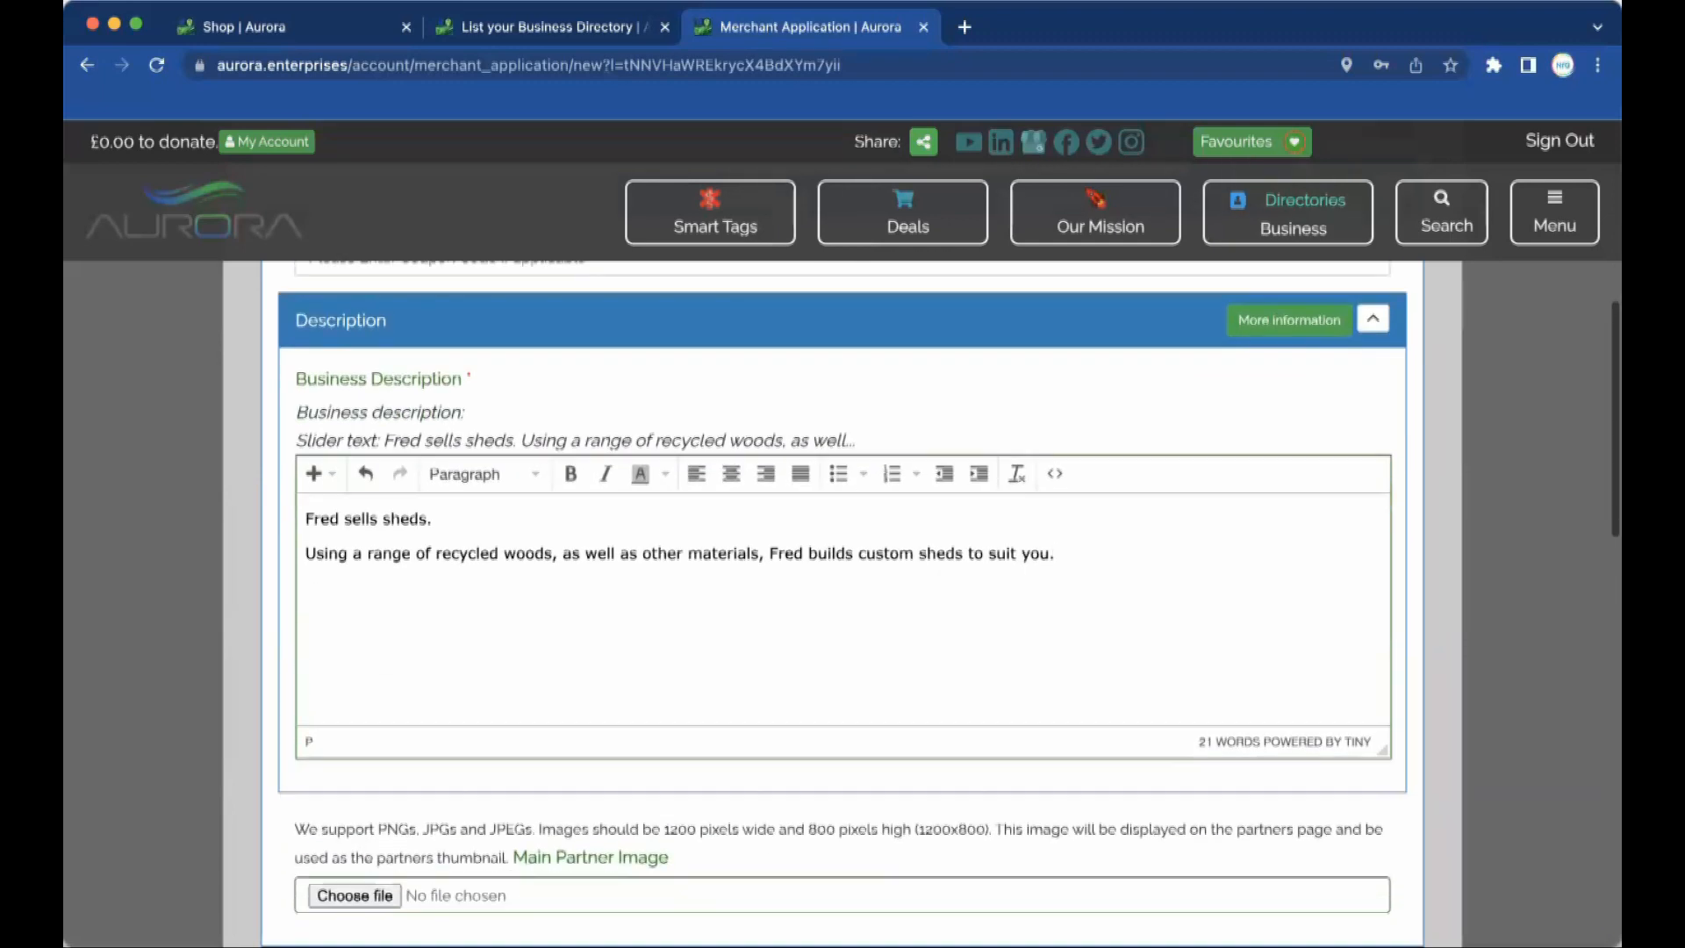
pyautogui.scroll(-3, 843, 605)
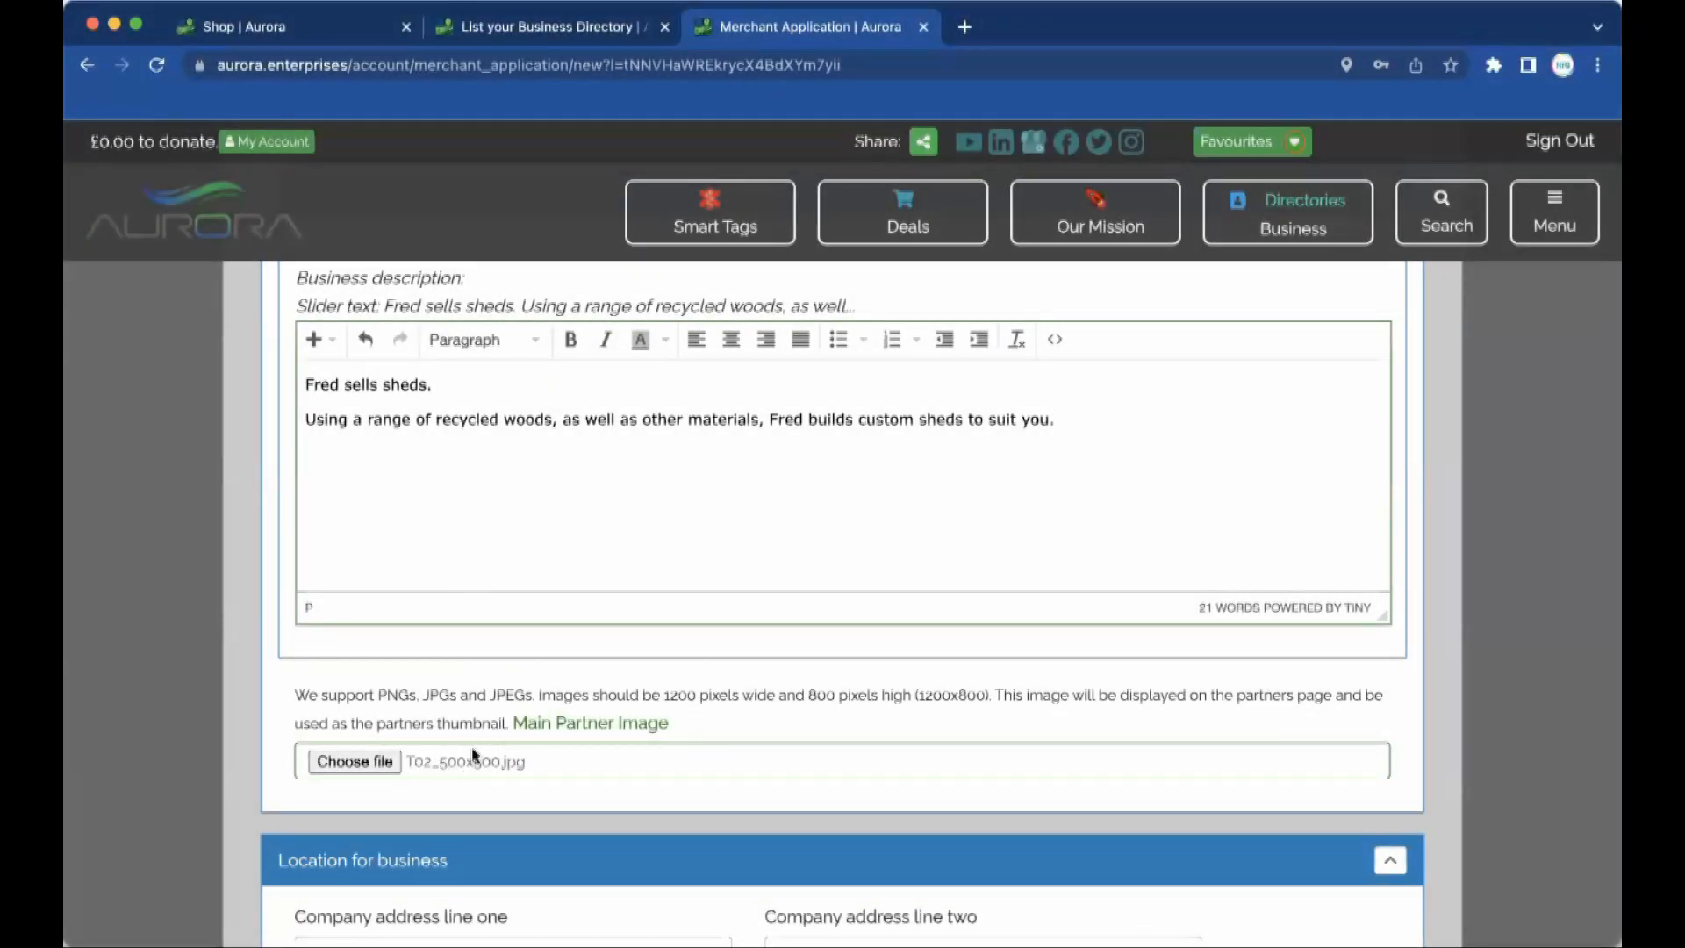
pyautogui.scroll(-4, 706, 675)
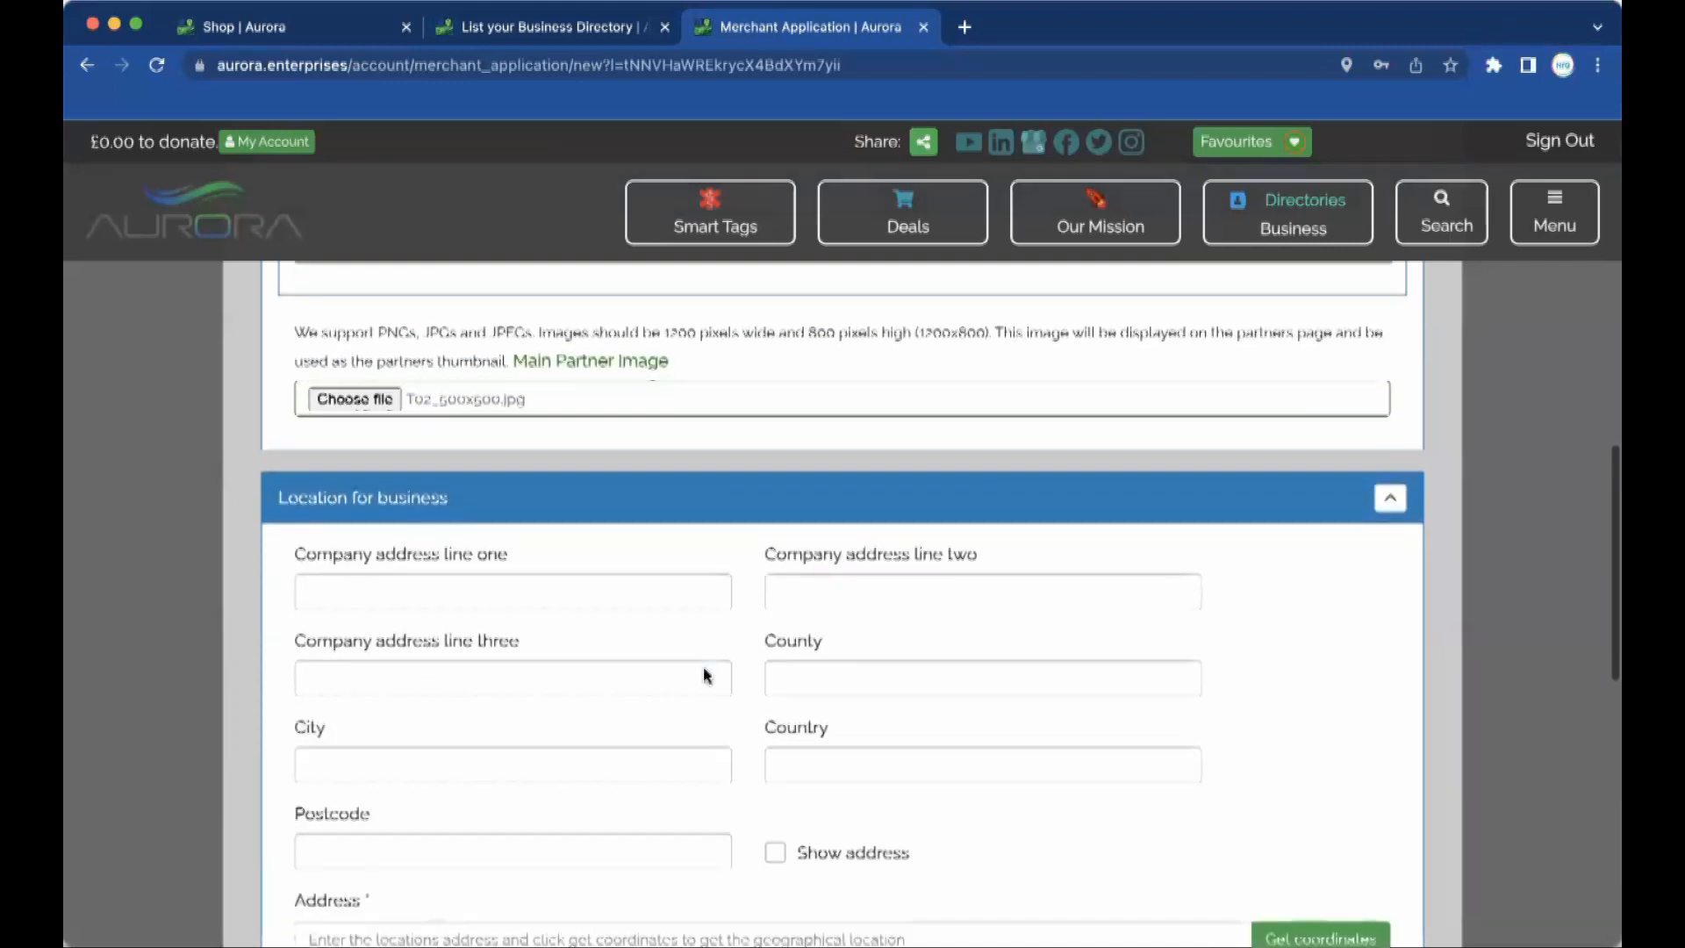
# Enter the business location as 1 Garden Path, The Shire, City, And Western, postcode AA1 1AB.
pyautogui.click(567, 547)
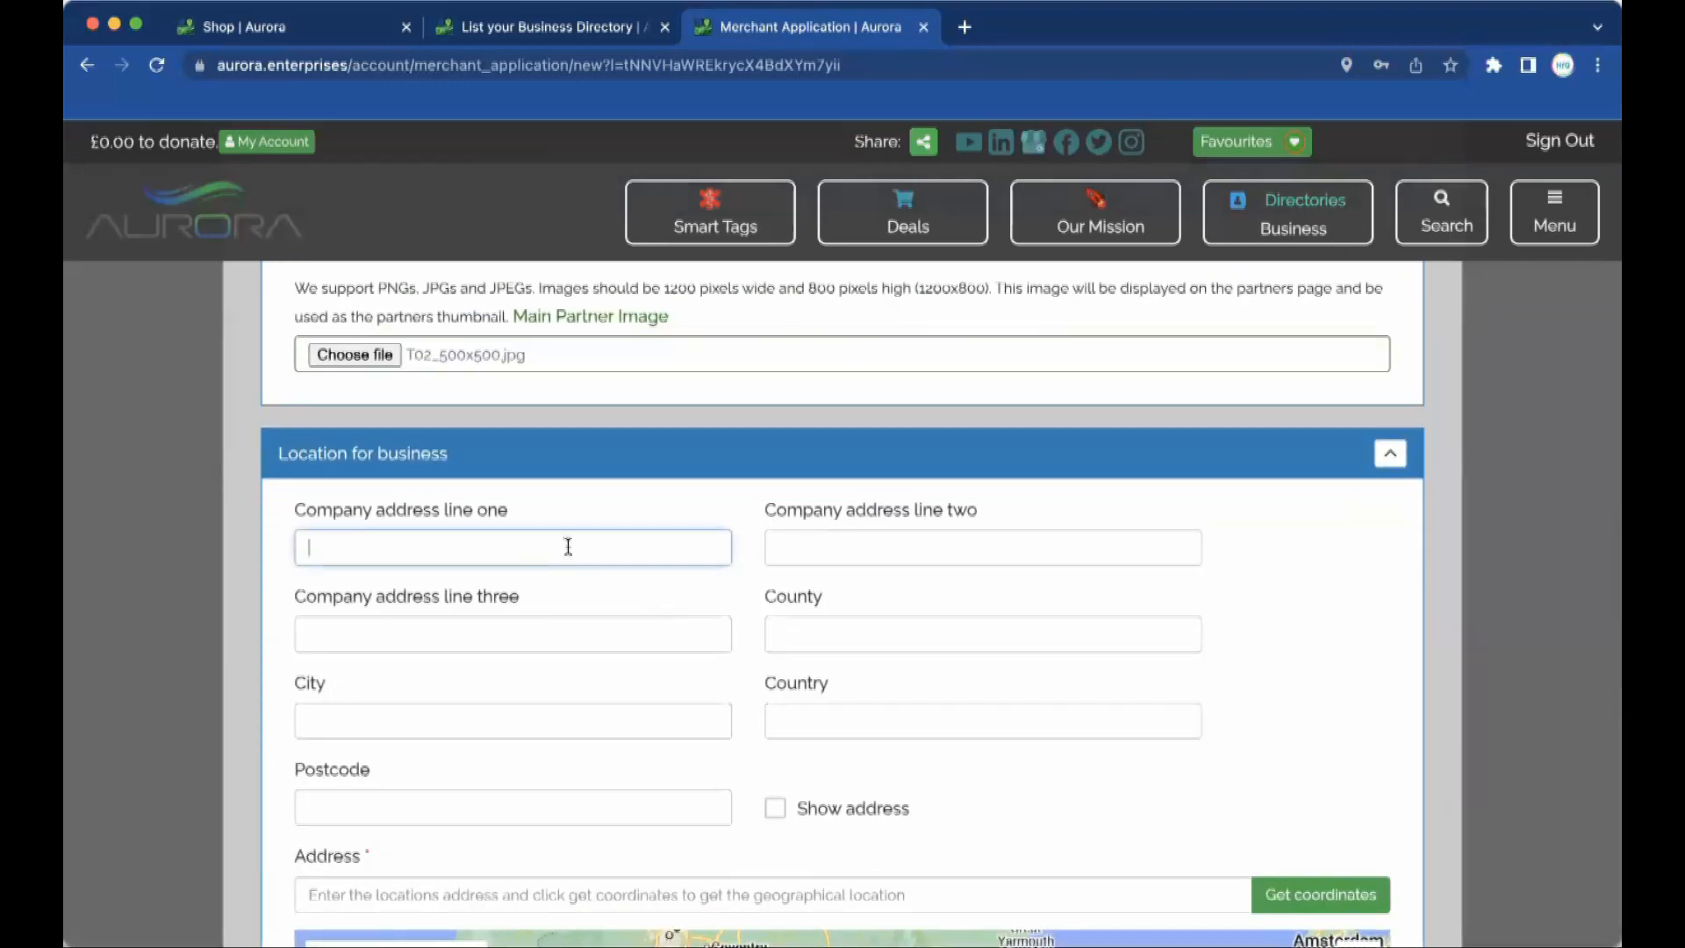
pyautogui.write('1 Garden Path')
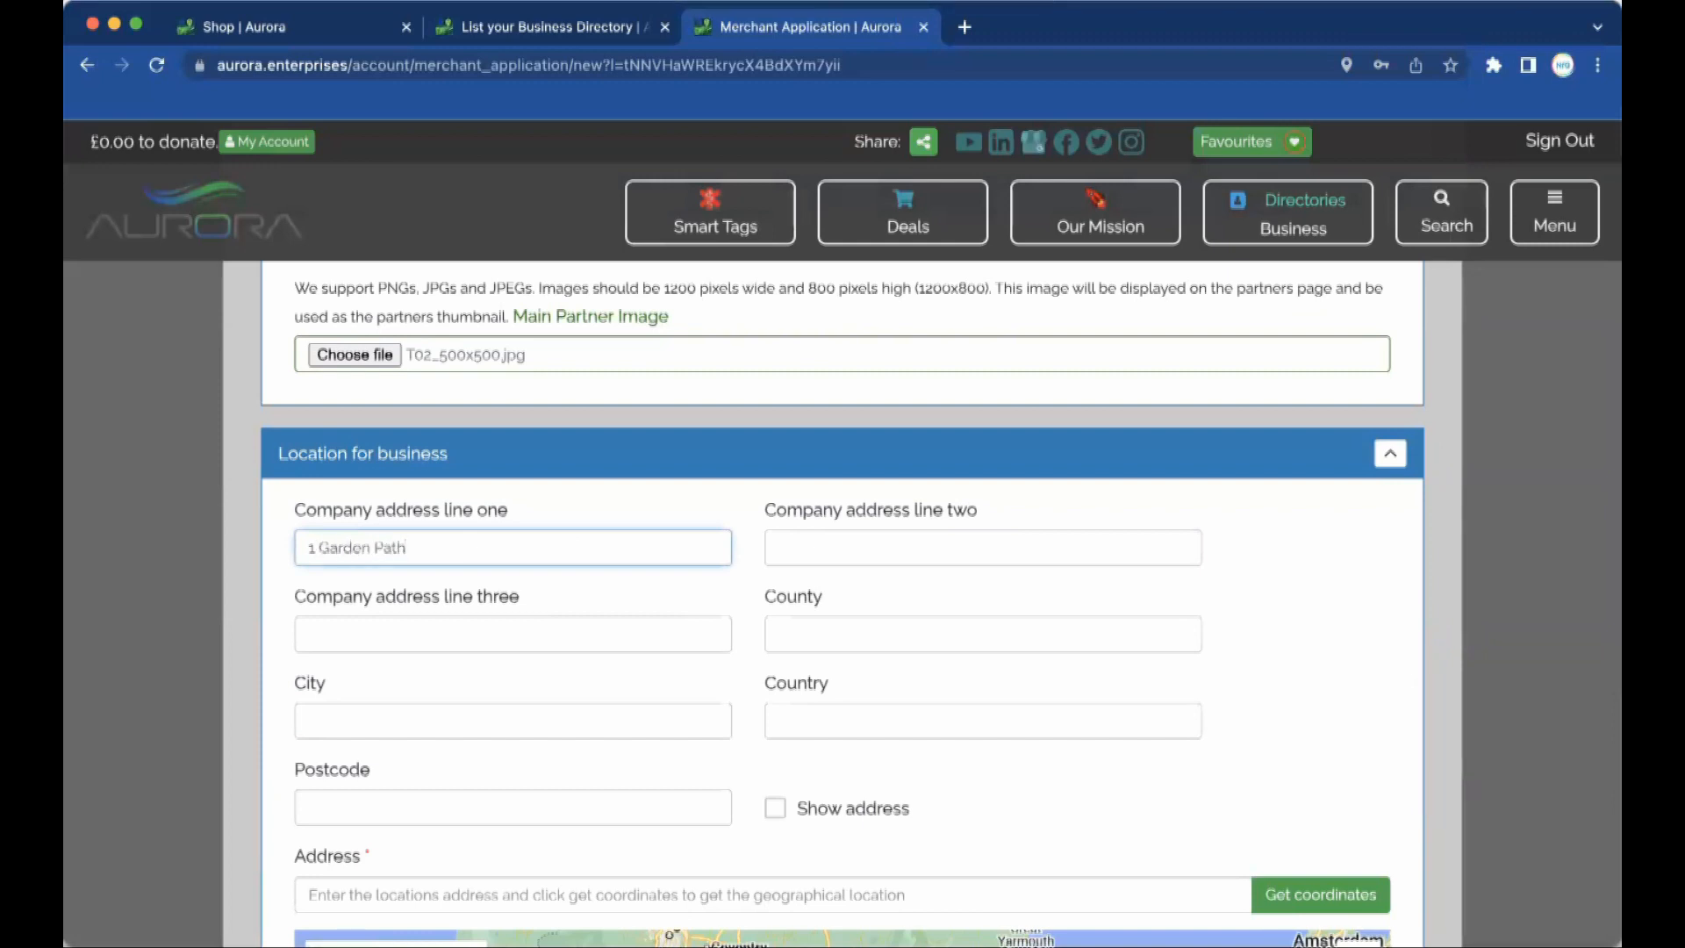
pyautogui.press('Tab')
pyautogui.press('Tab')
pyautogui.press('Tab')
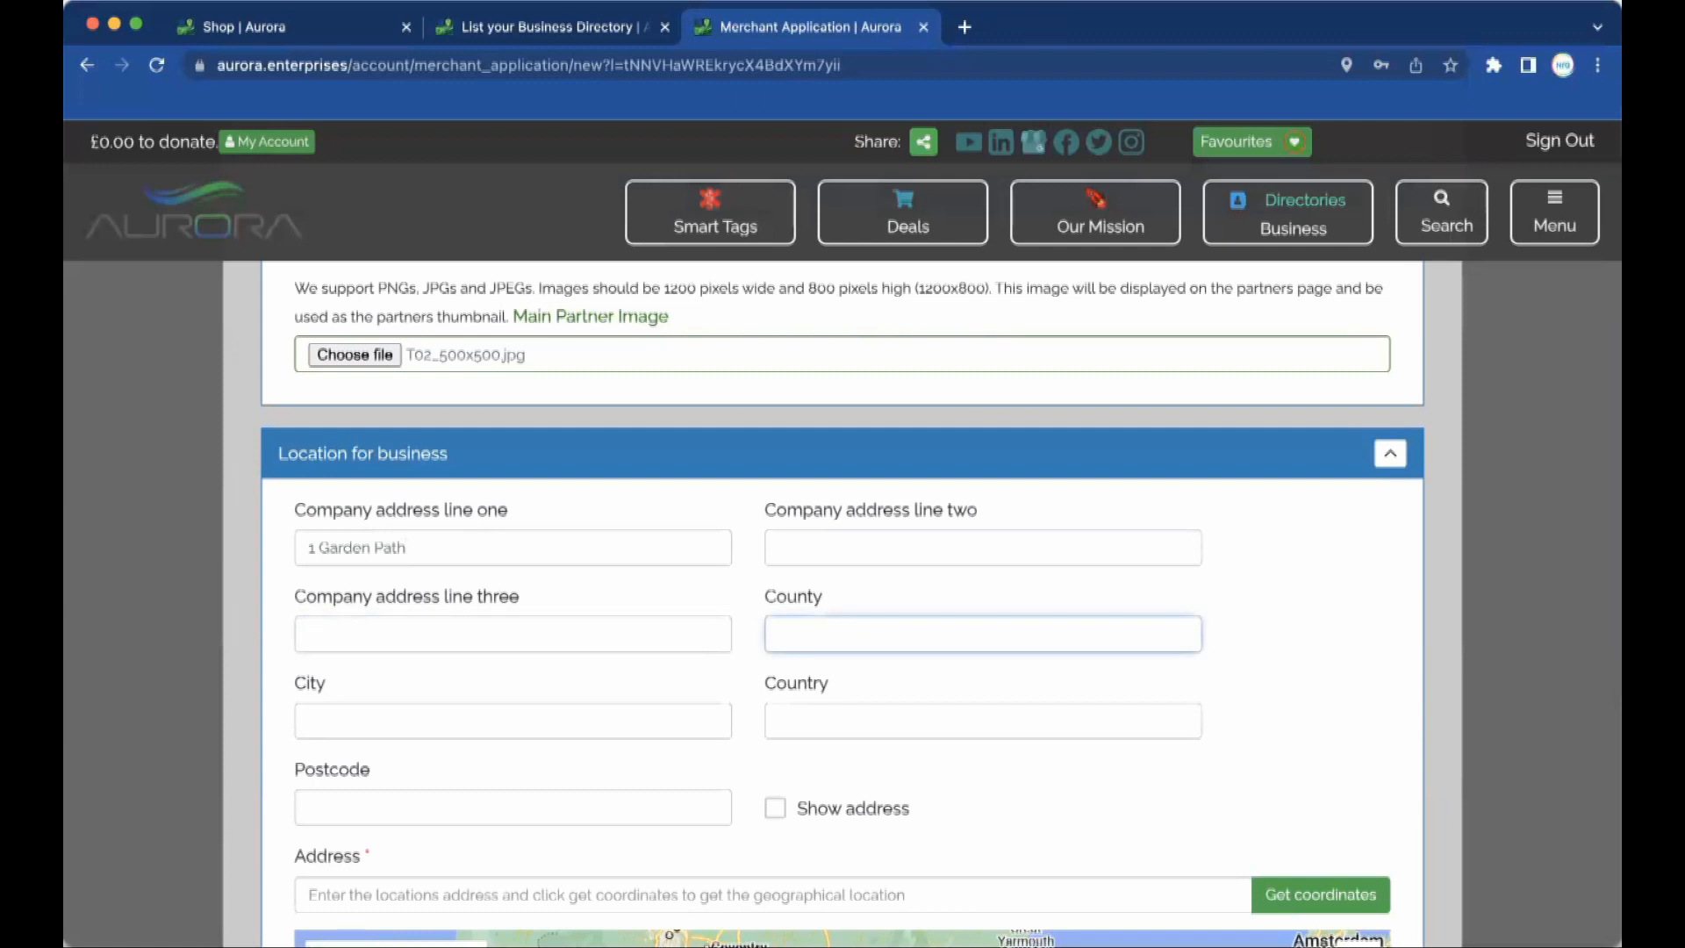
pyautogui.write('The Shire')
pyautogui.click(363, 725)
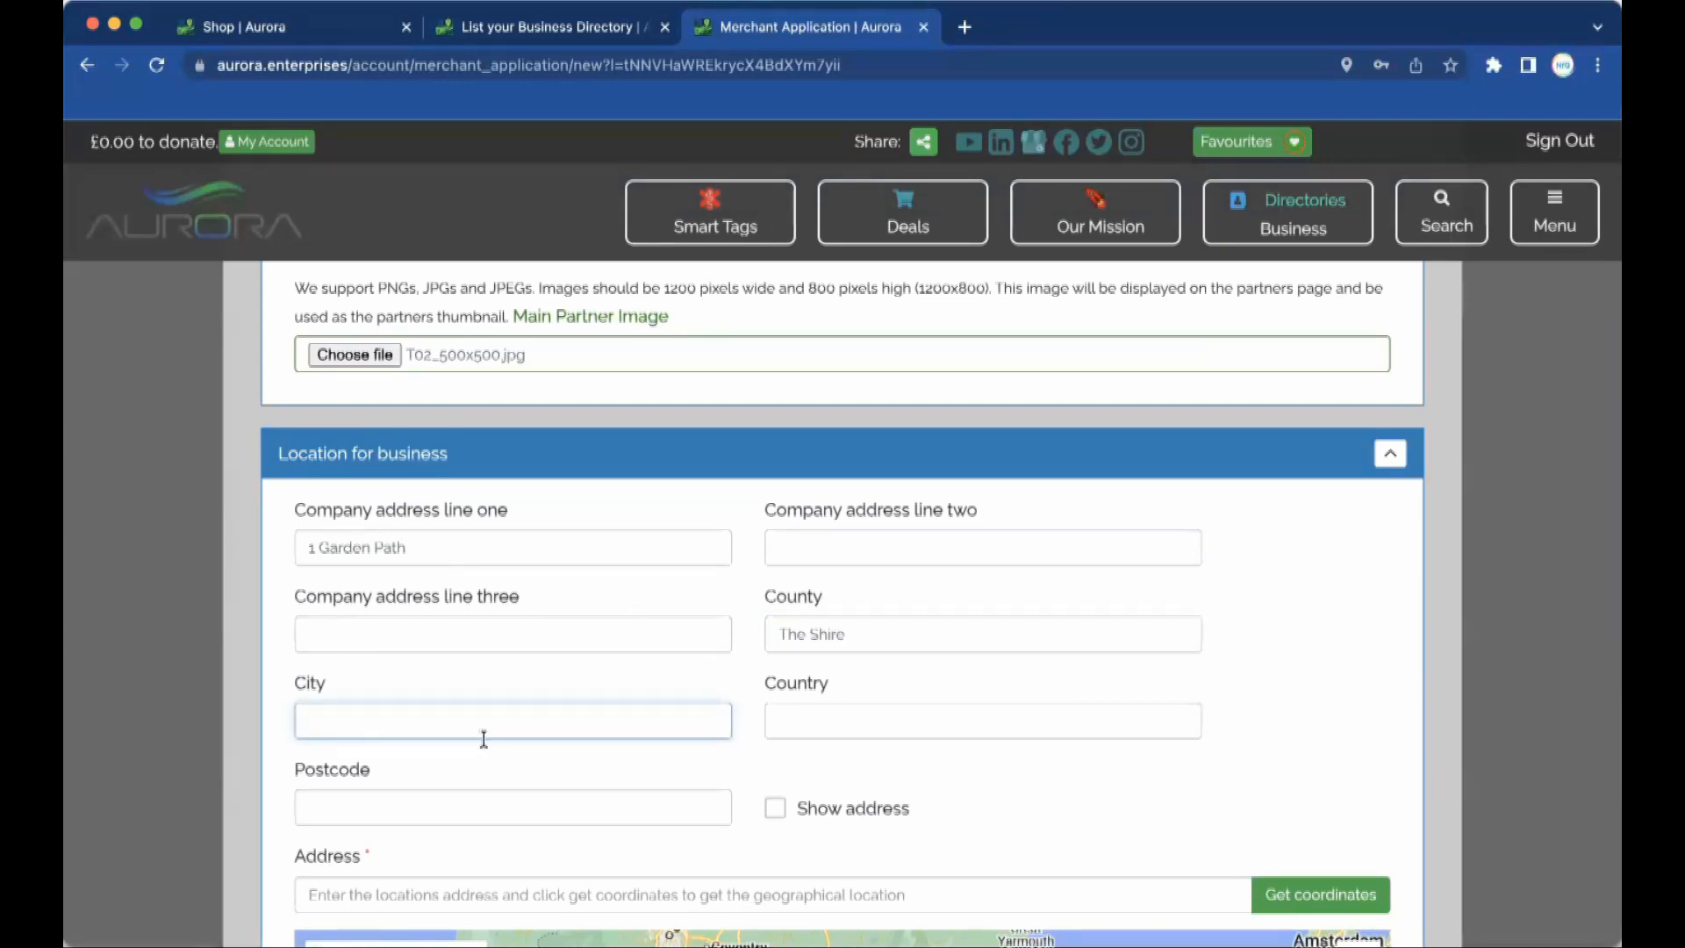
pyautogui.write('City')
pyautogui.press('Tab')
pyautogui.write('And Western')
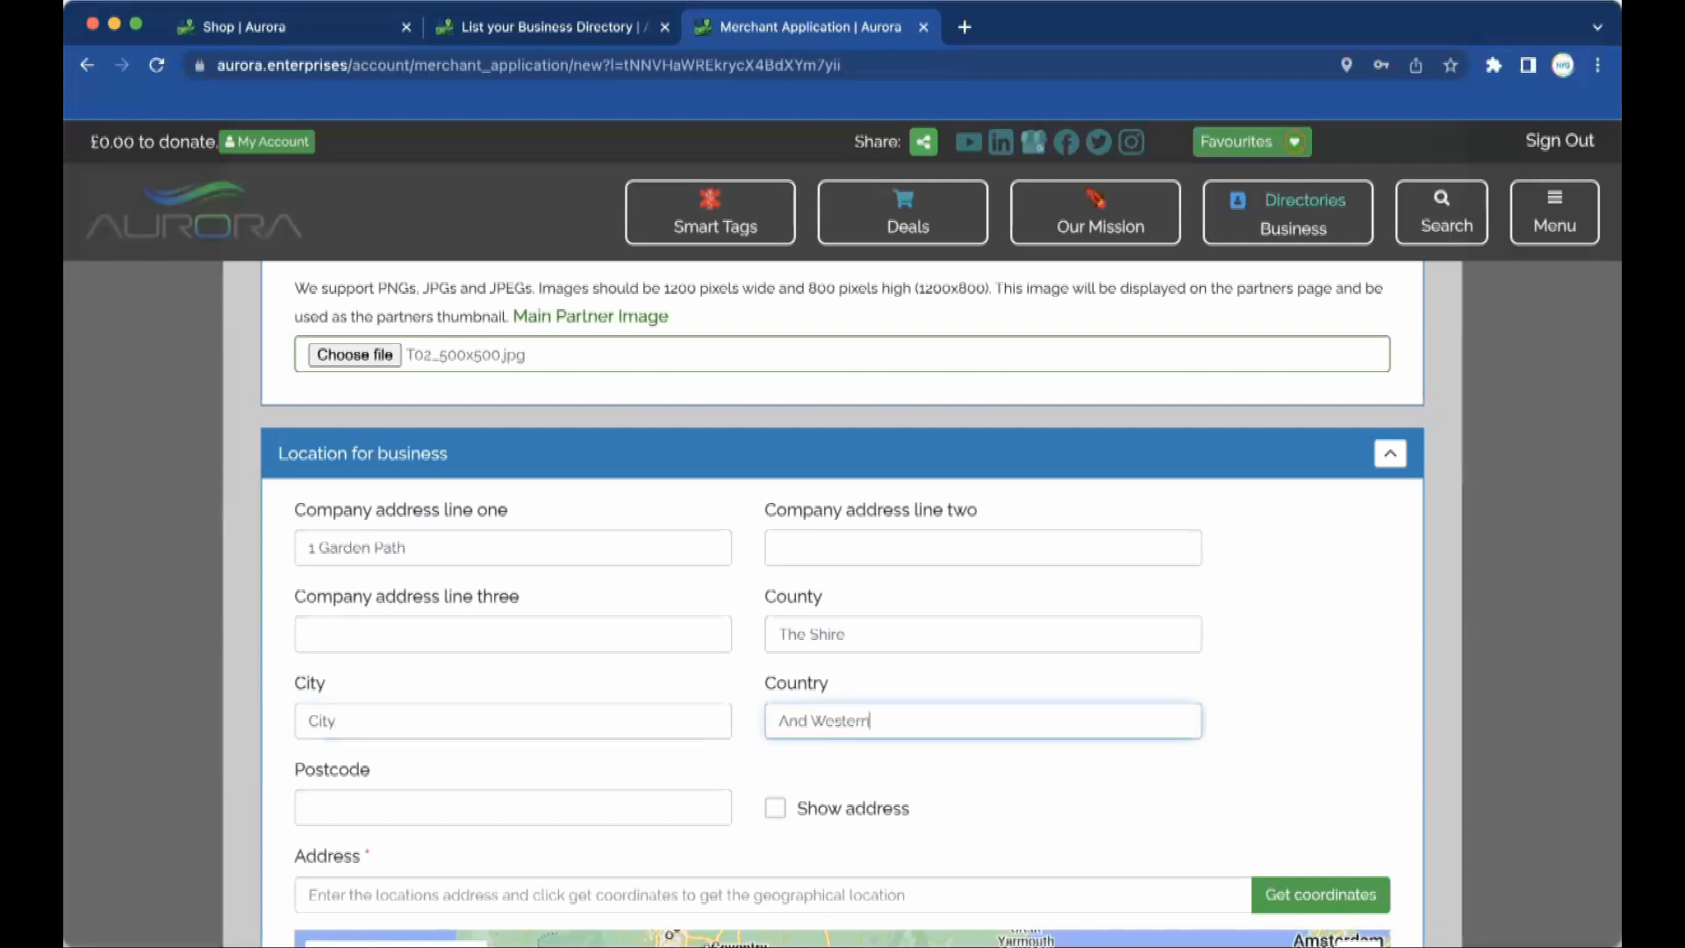
pyautogui.click(413, 798)
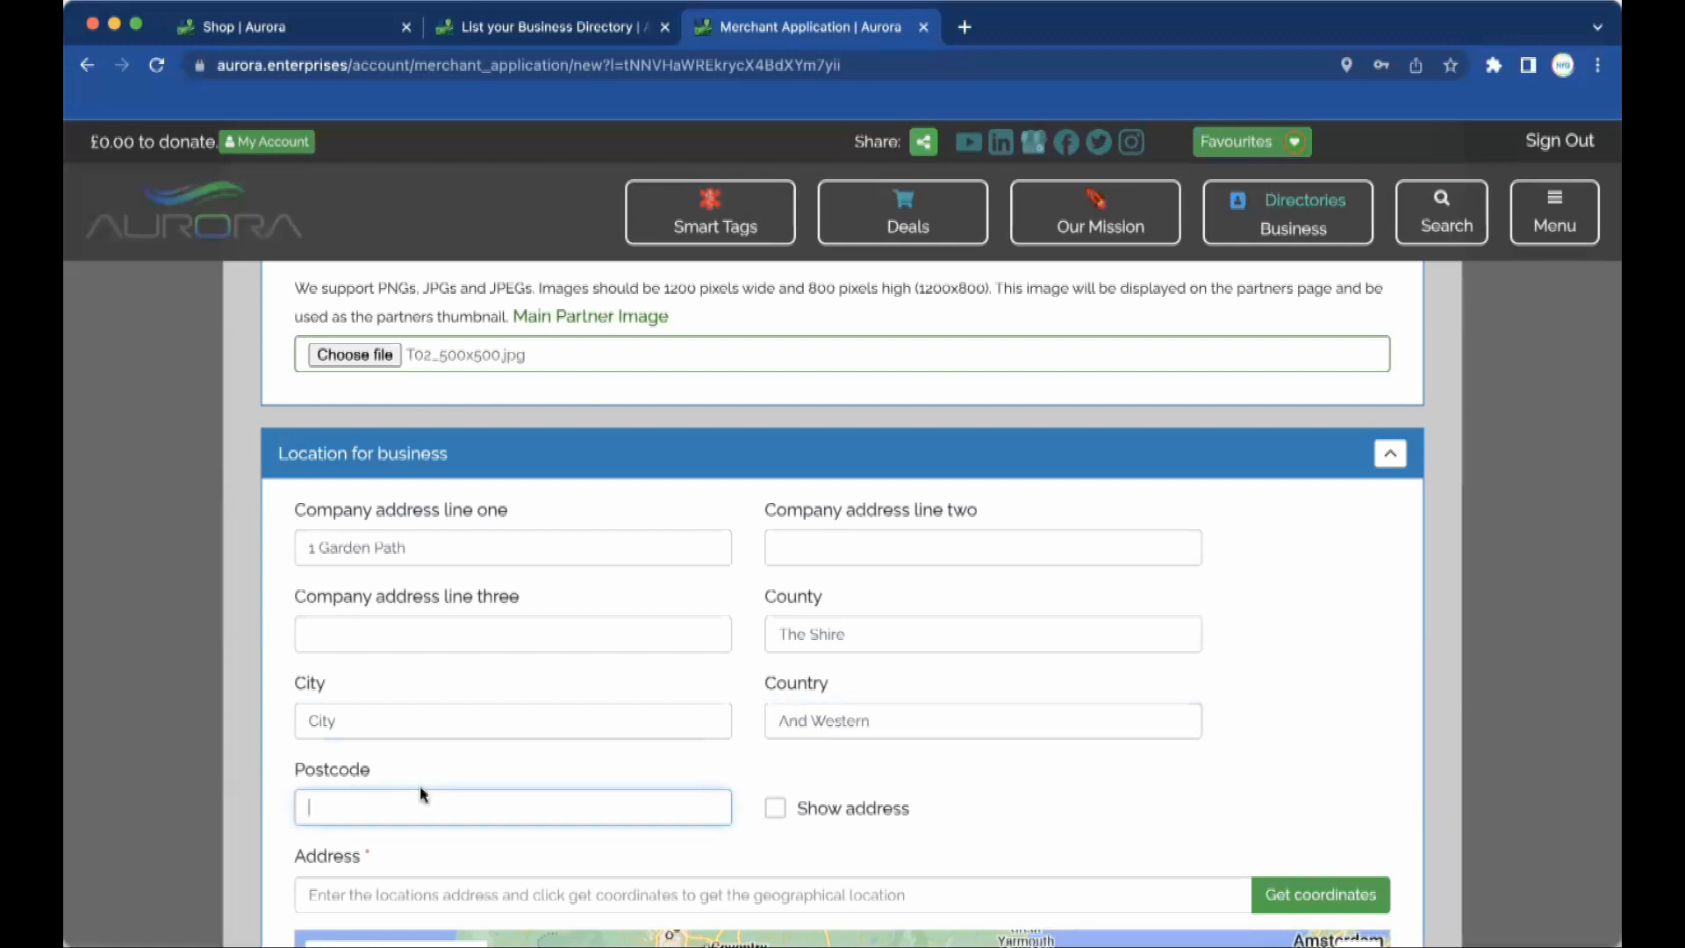
pyautogui.write('AA1 1AB')
# Fill the Address field from the entered location and look up its map coordinates.
pyautogui.scroll(-3, 922, 783)
pyautogui.click(776, 543)
pyautogui.click(776, 544)
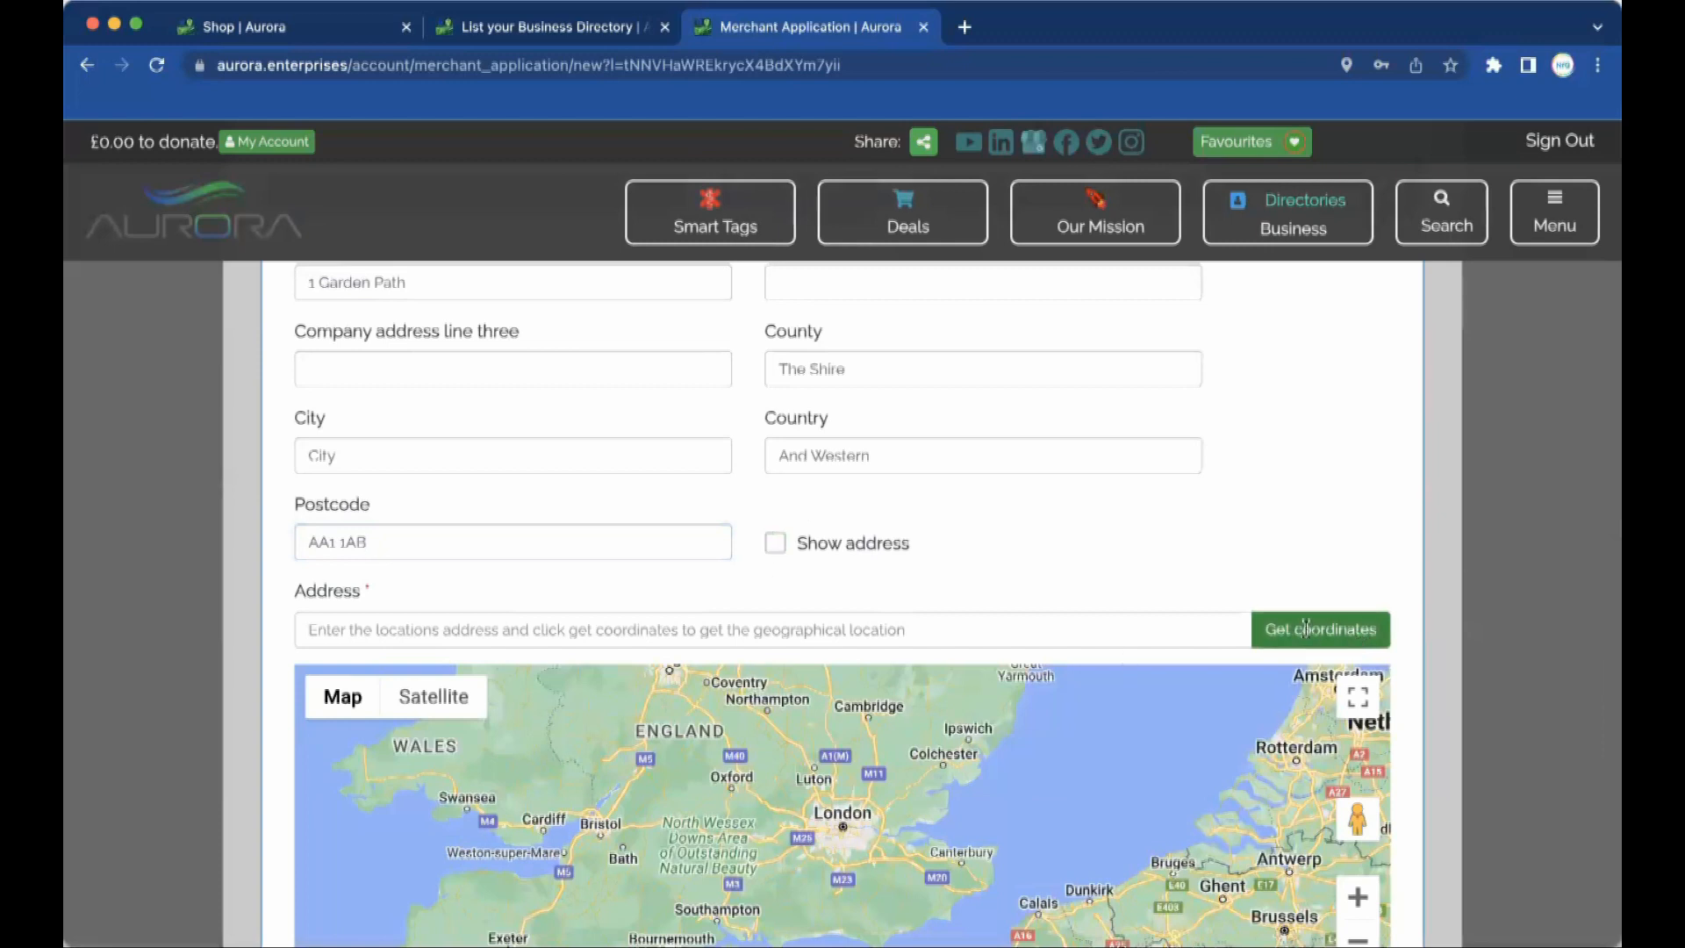
pyautogui.click(935, 617)
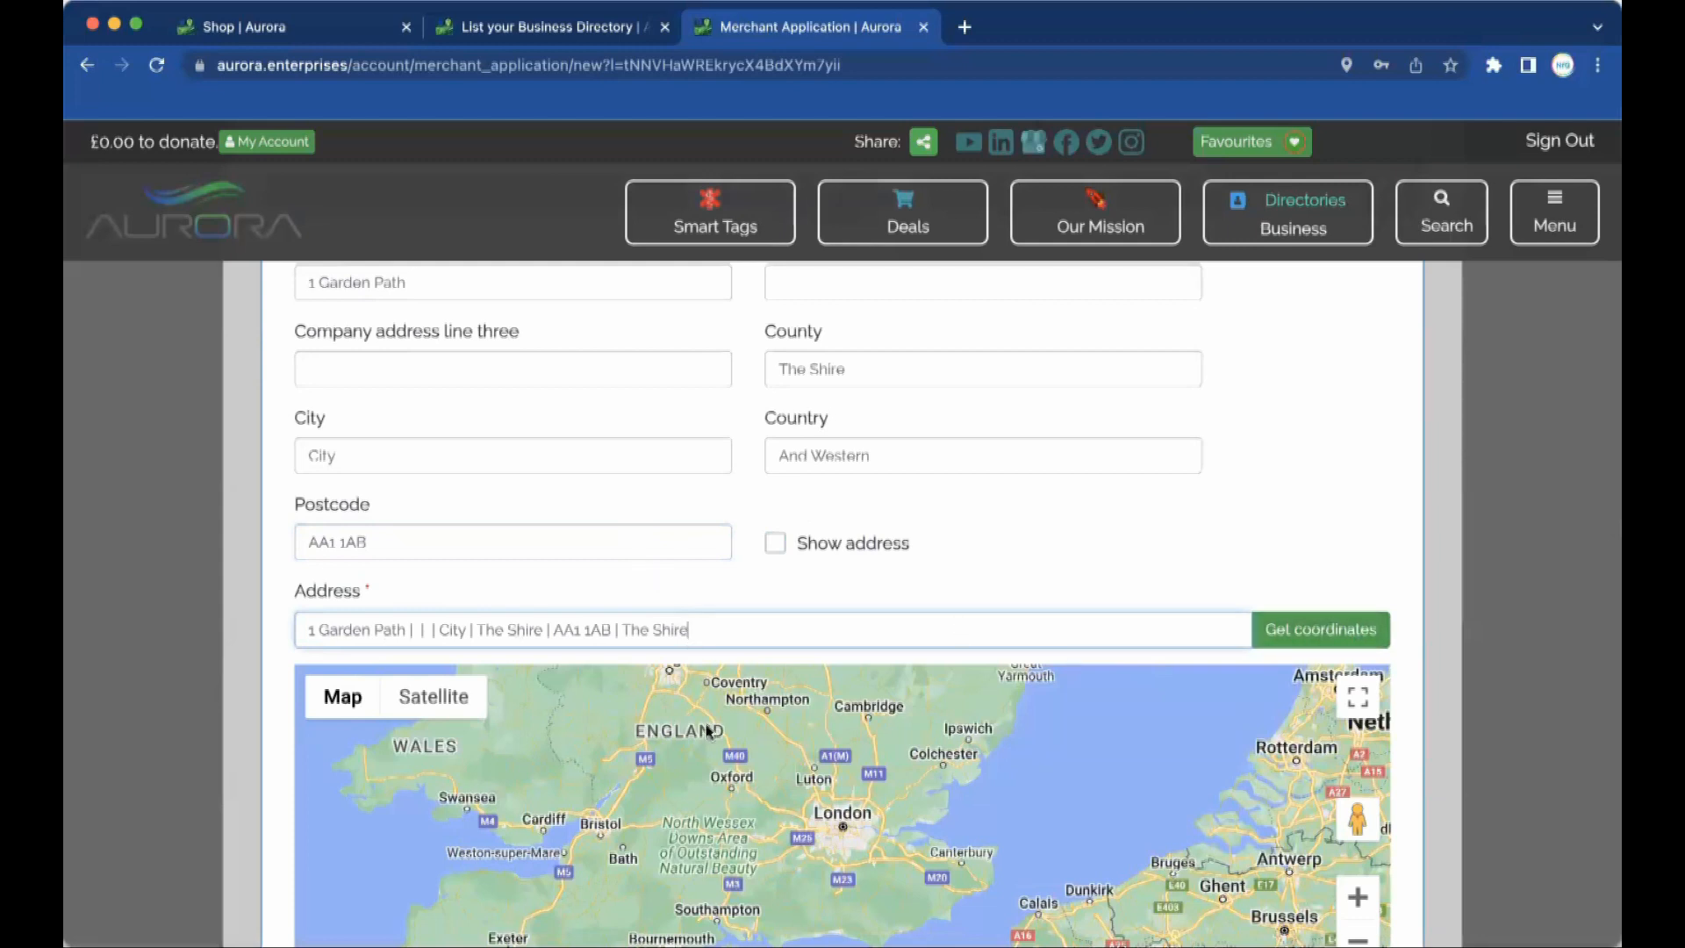
pyautogui.click(1302, 631)
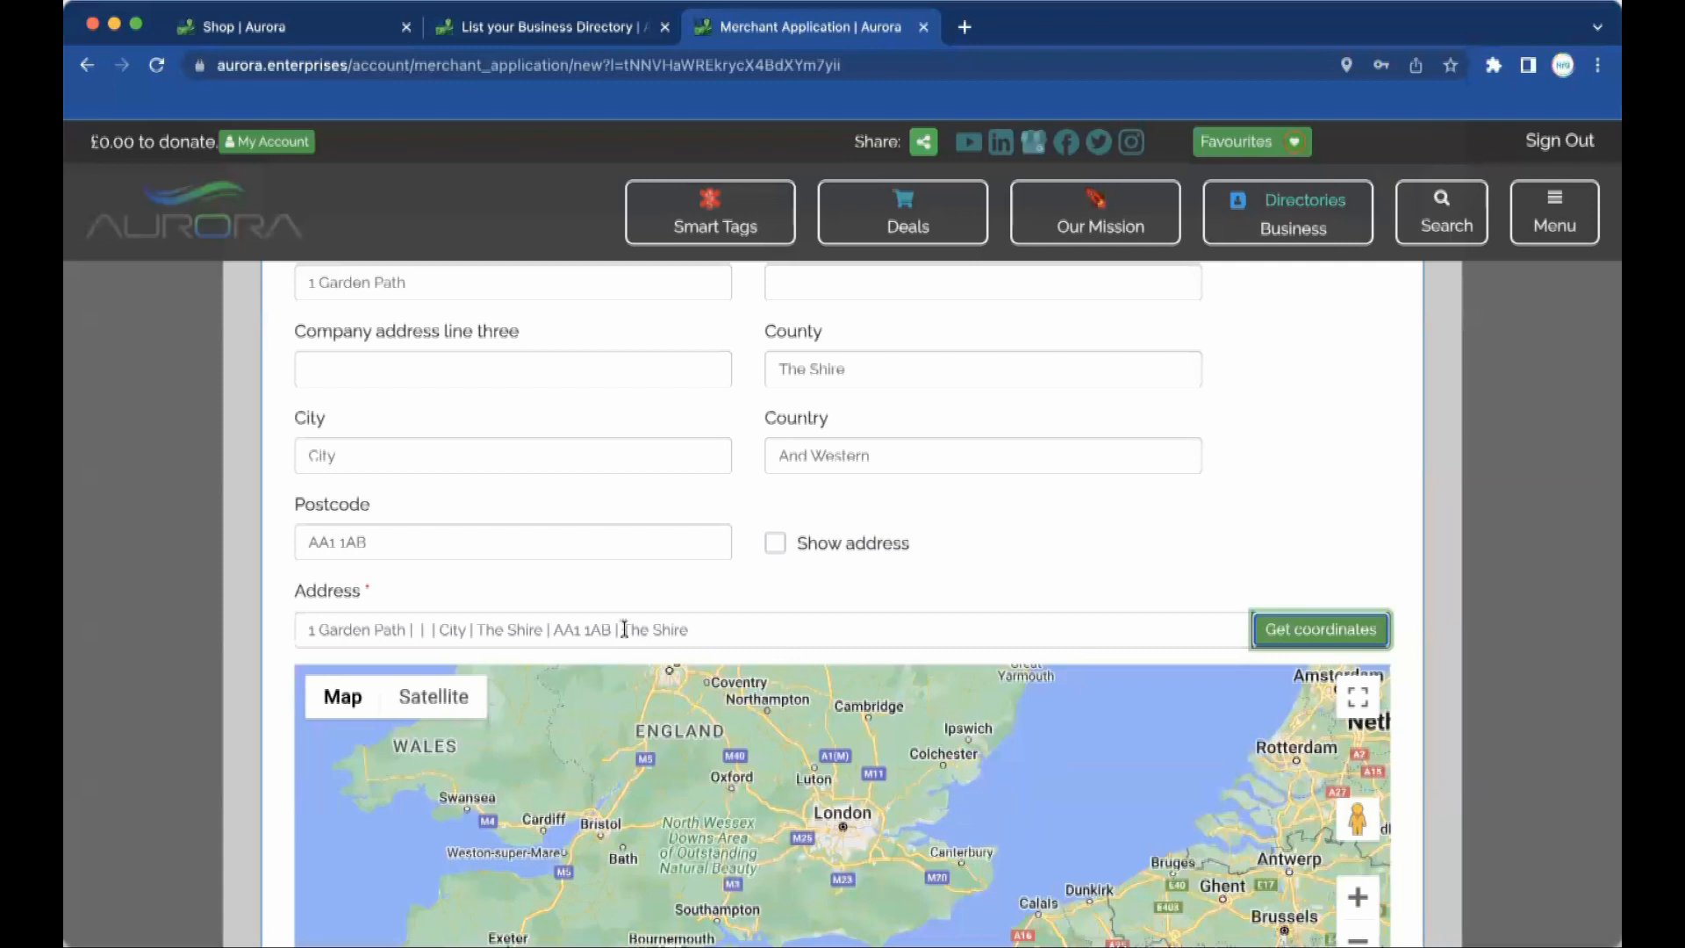
# Correct the country to United Kingdom and the county to Essex, then re-fetch the coordinates.
pyautogui.moveTo(913, 455); pyautogui.dragTo(648, 455)
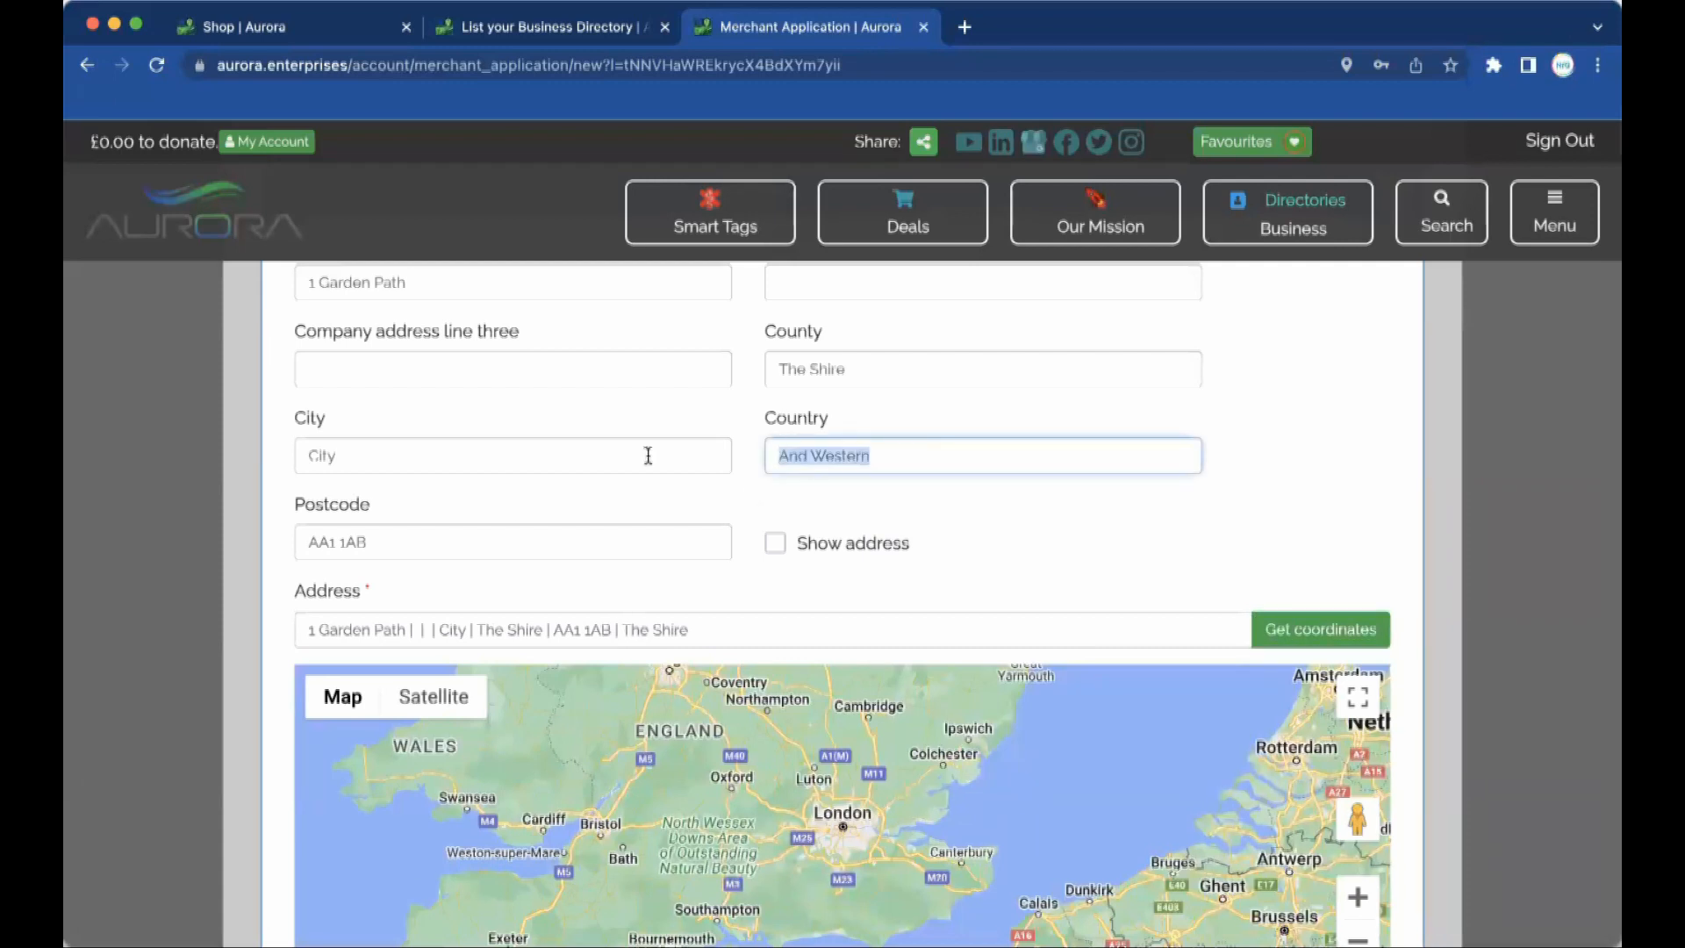
pyautogui.write('United K')
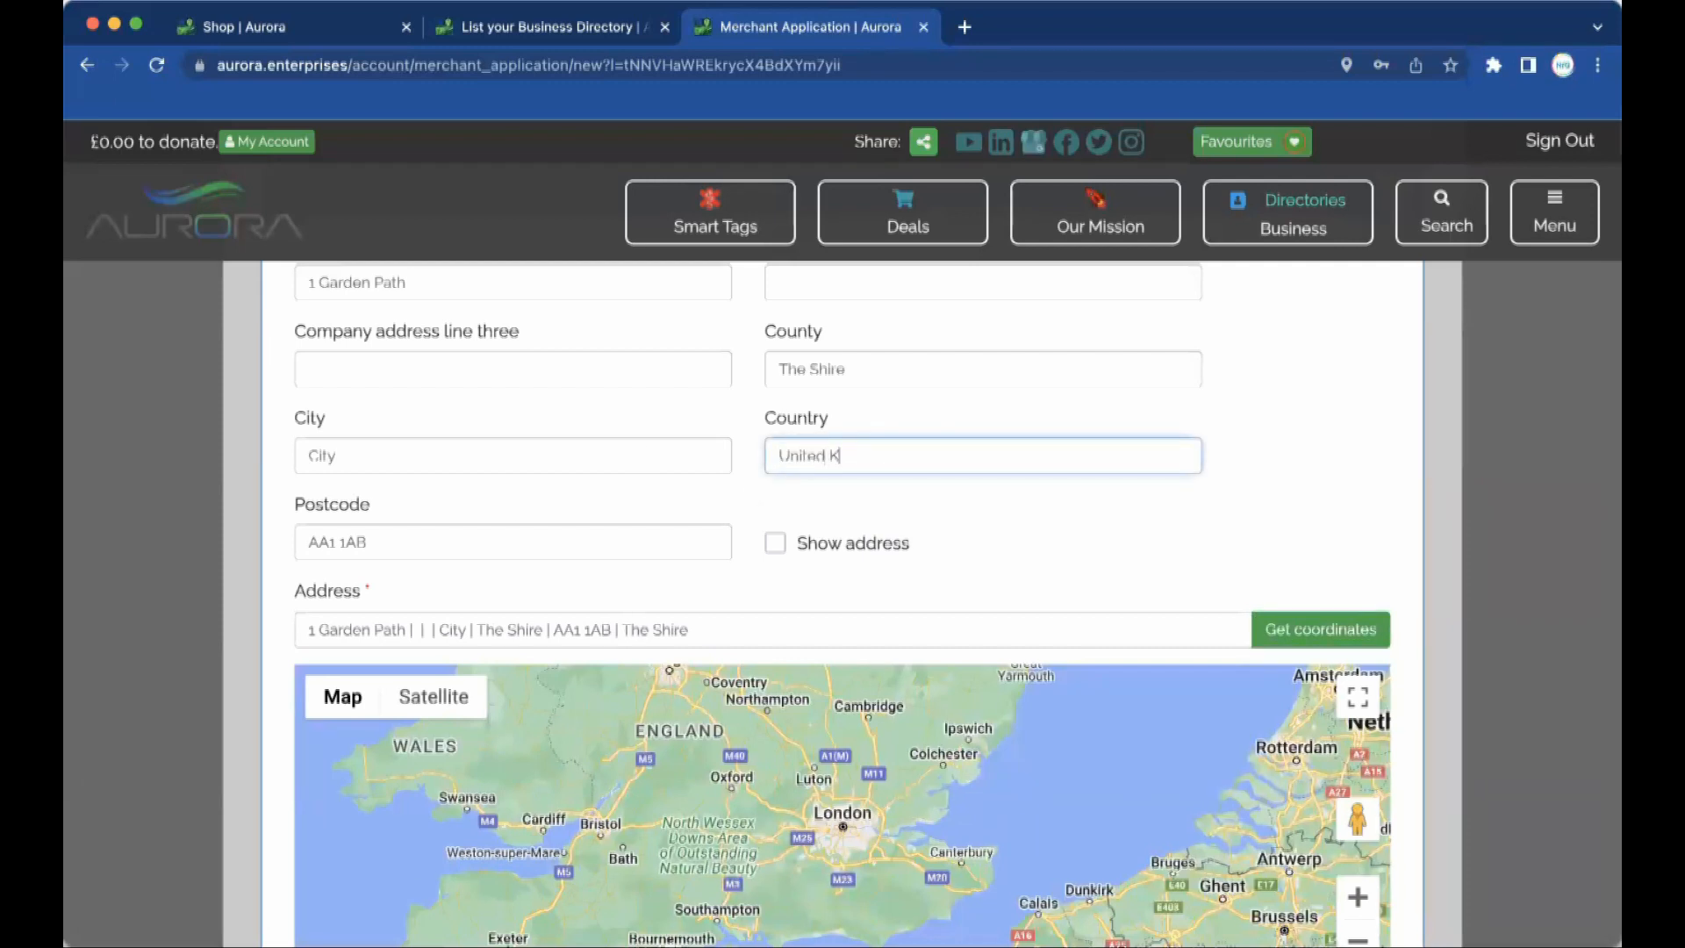
pyautogui.write('ingdom')
pyautogui.moveTo(884, 365); pyautogui.dragTo(715, 365)
pyautogui.write('Essex')
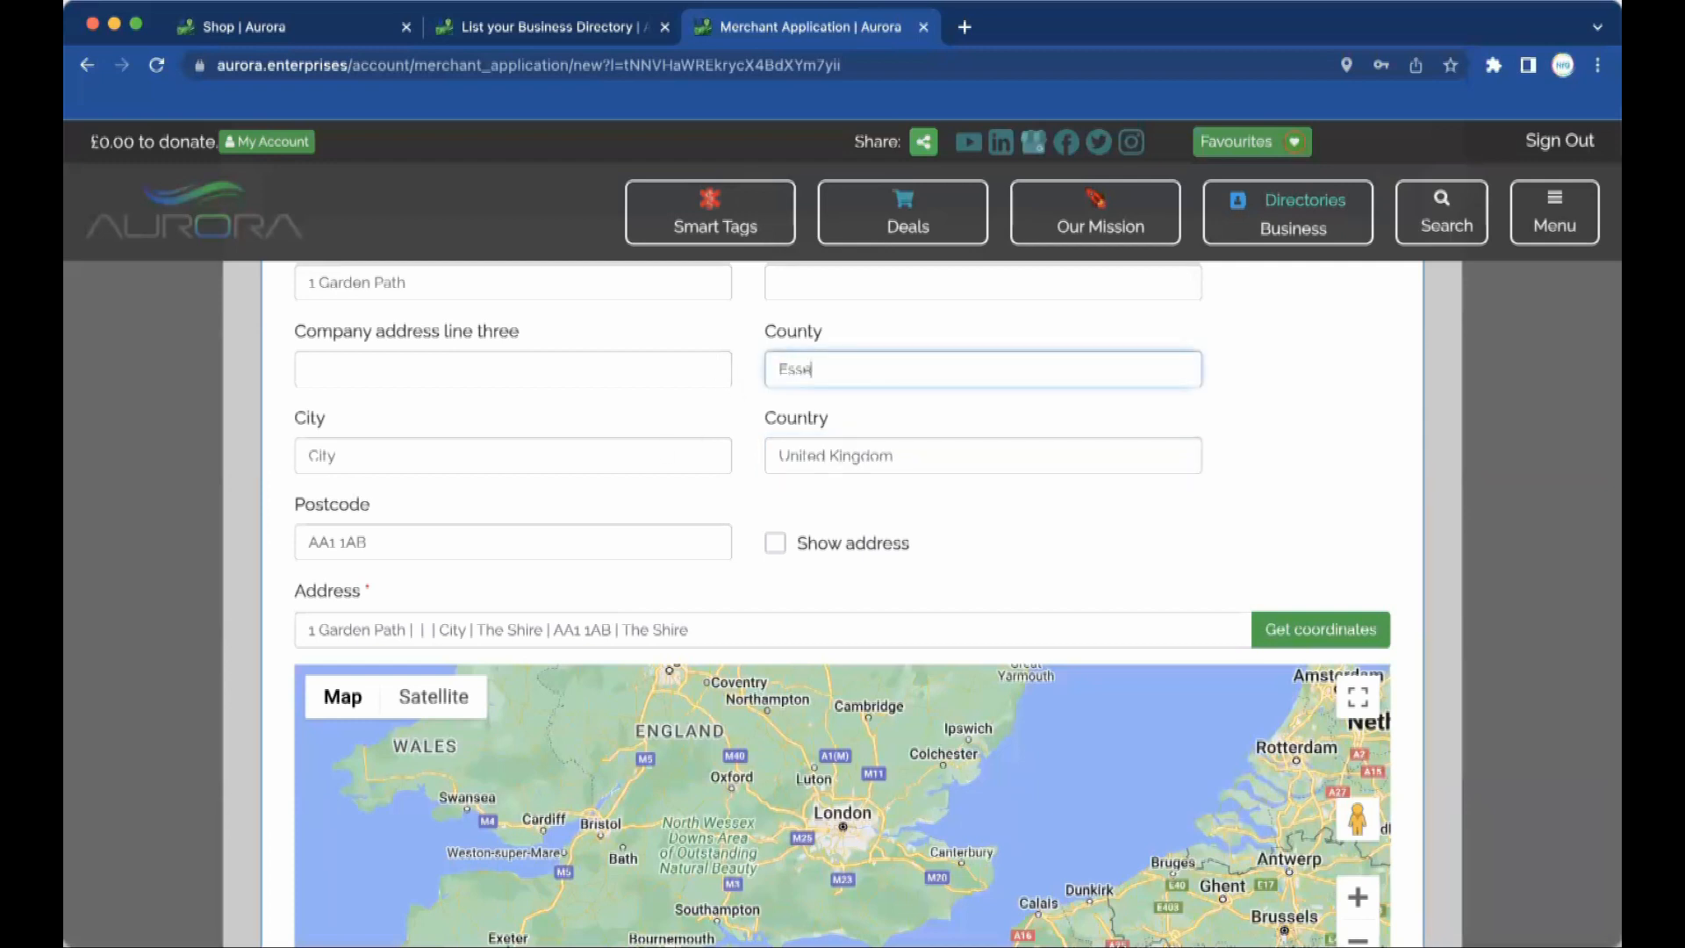
pyautogui.press('Tab')
pyautogui.press('Tab')
pyautogui.press('Tab')
pyautogui.press('Tab')
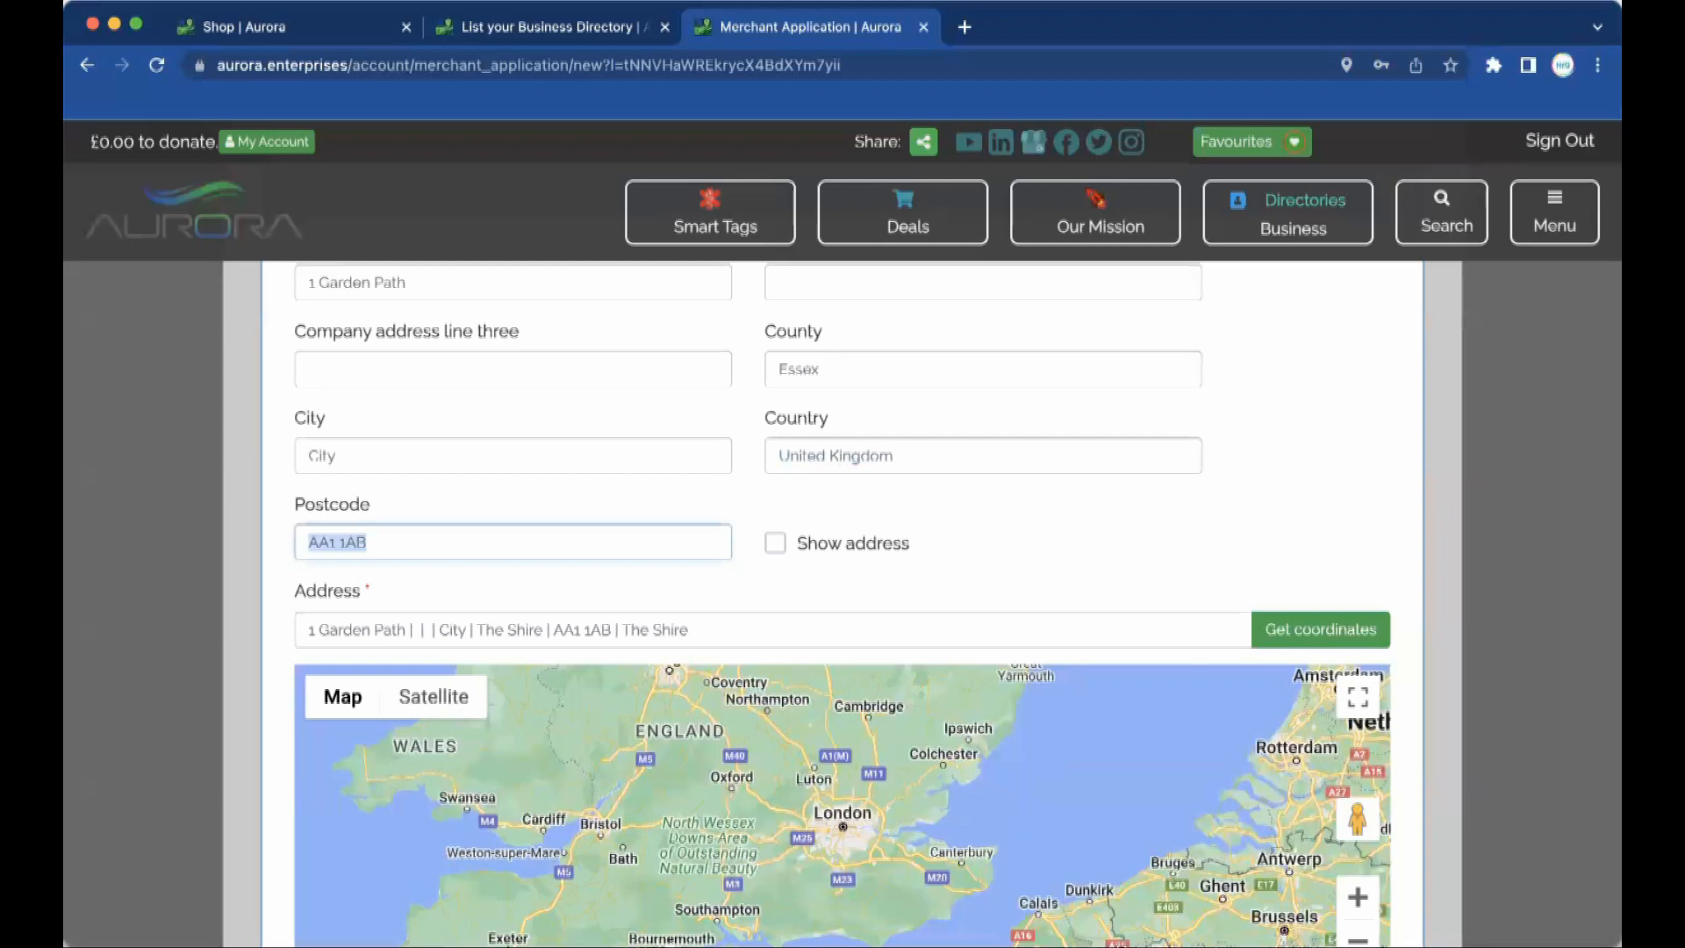
pyautogui.click(1301, 628)
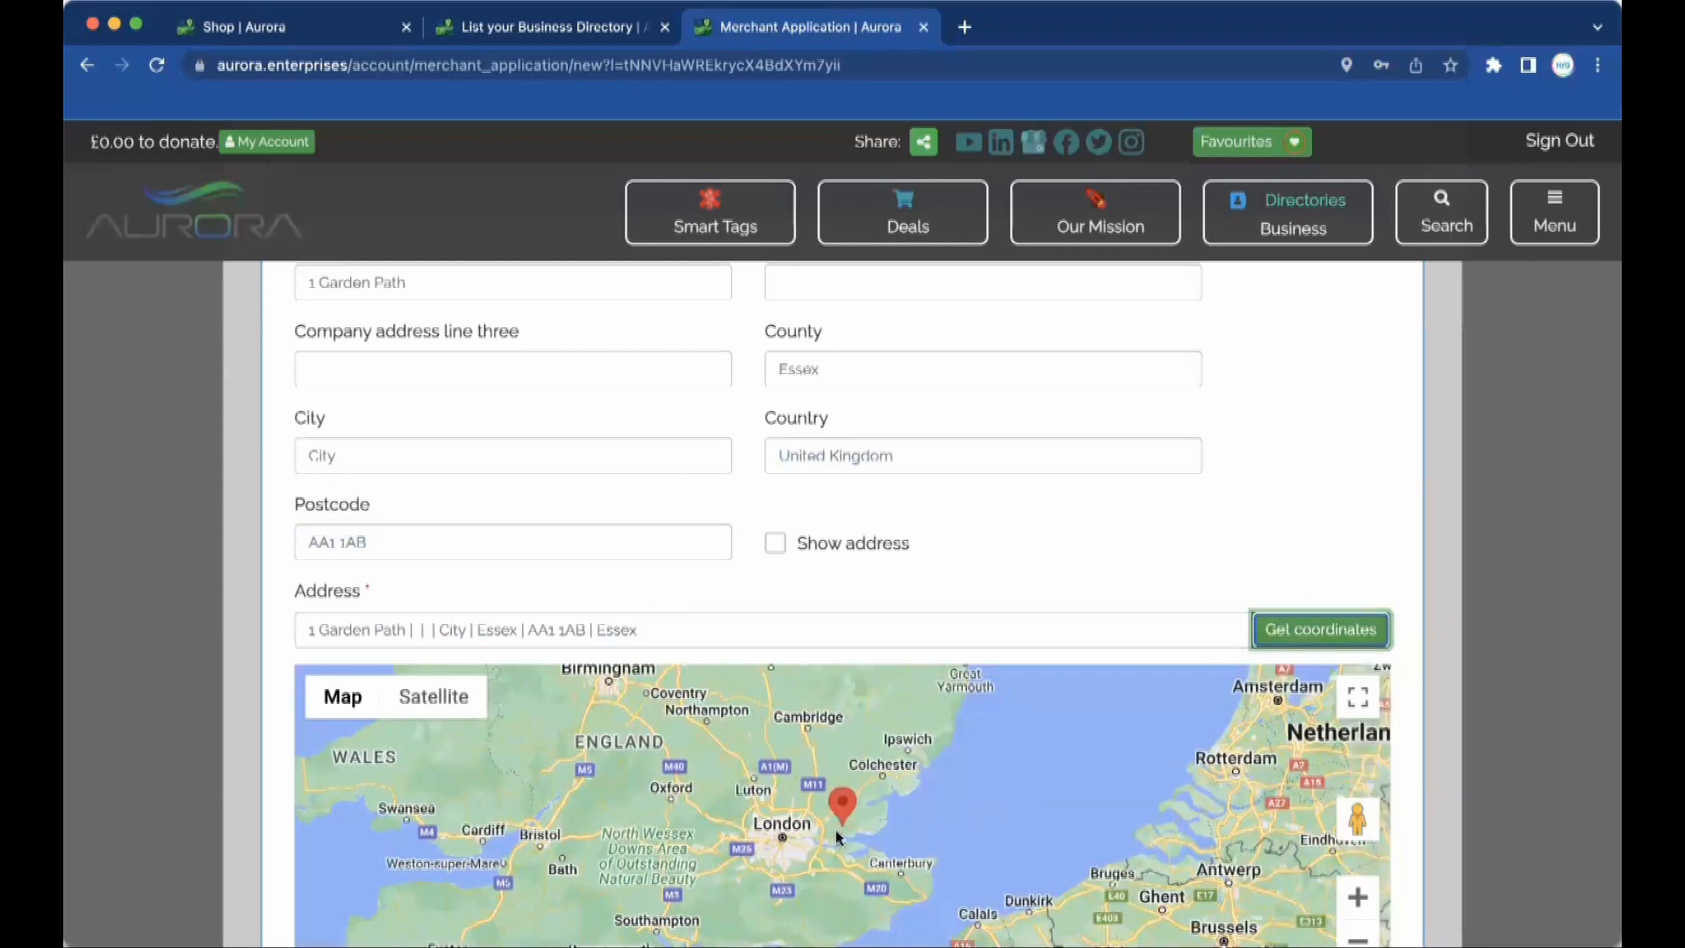
# Tick Show address so the business address is public.
pyautogui.scroll(-2, 837, 838)
pyautogui.scroll(-3, 836, 831)
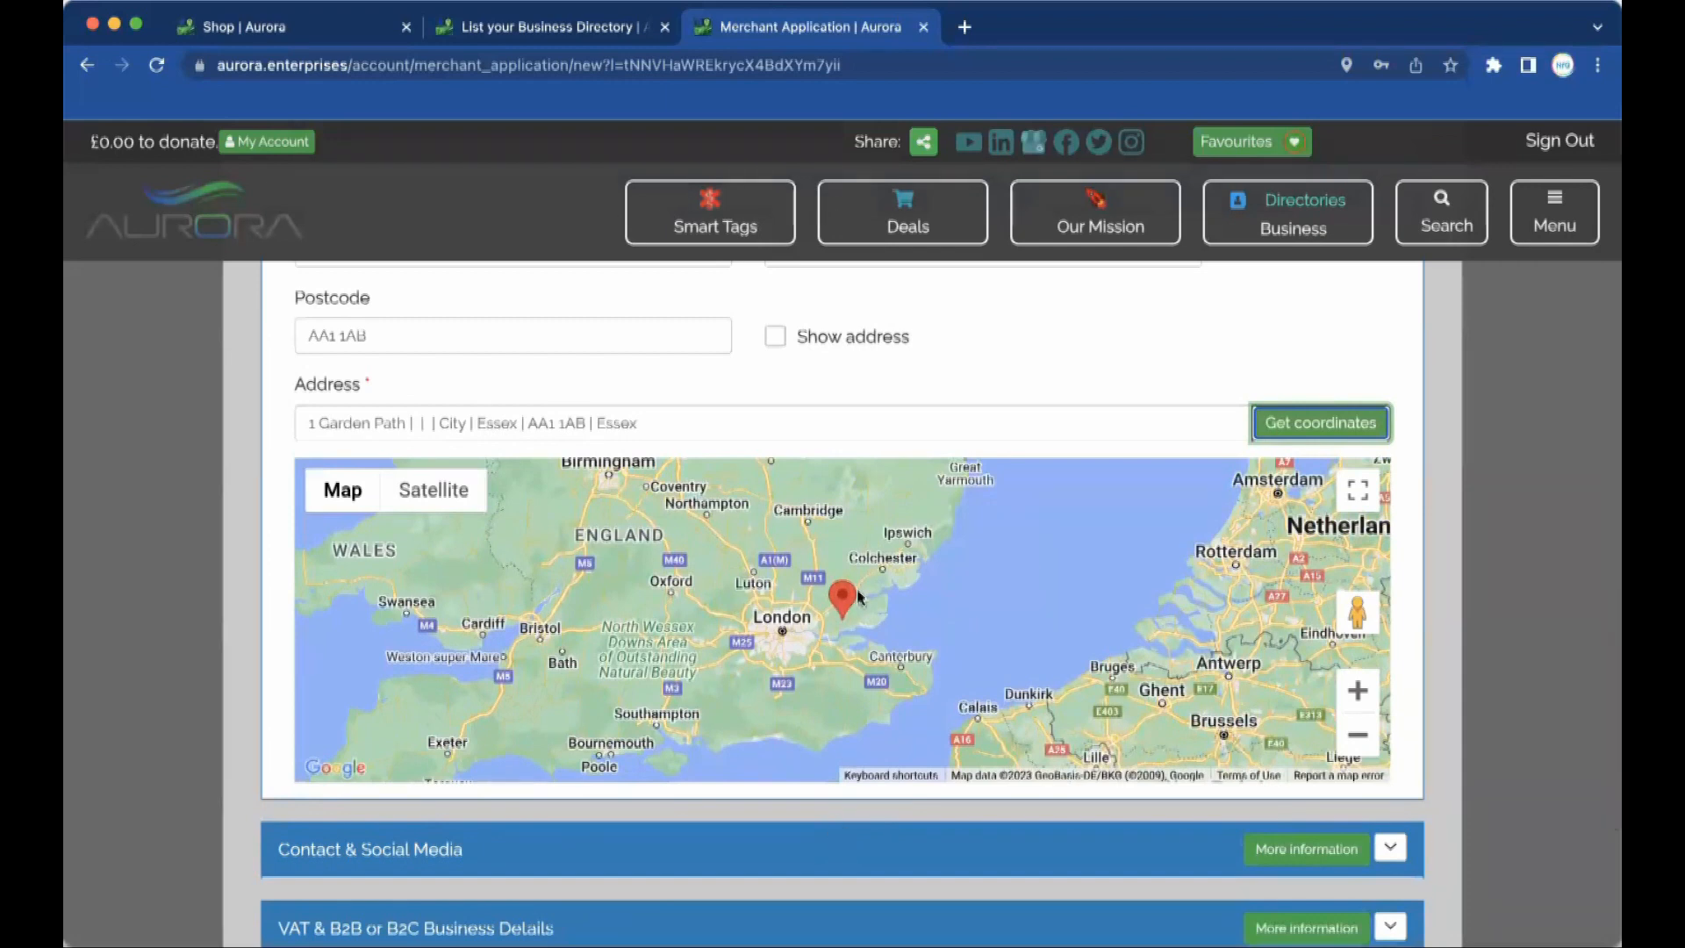
pyautogui.click(776, 337)
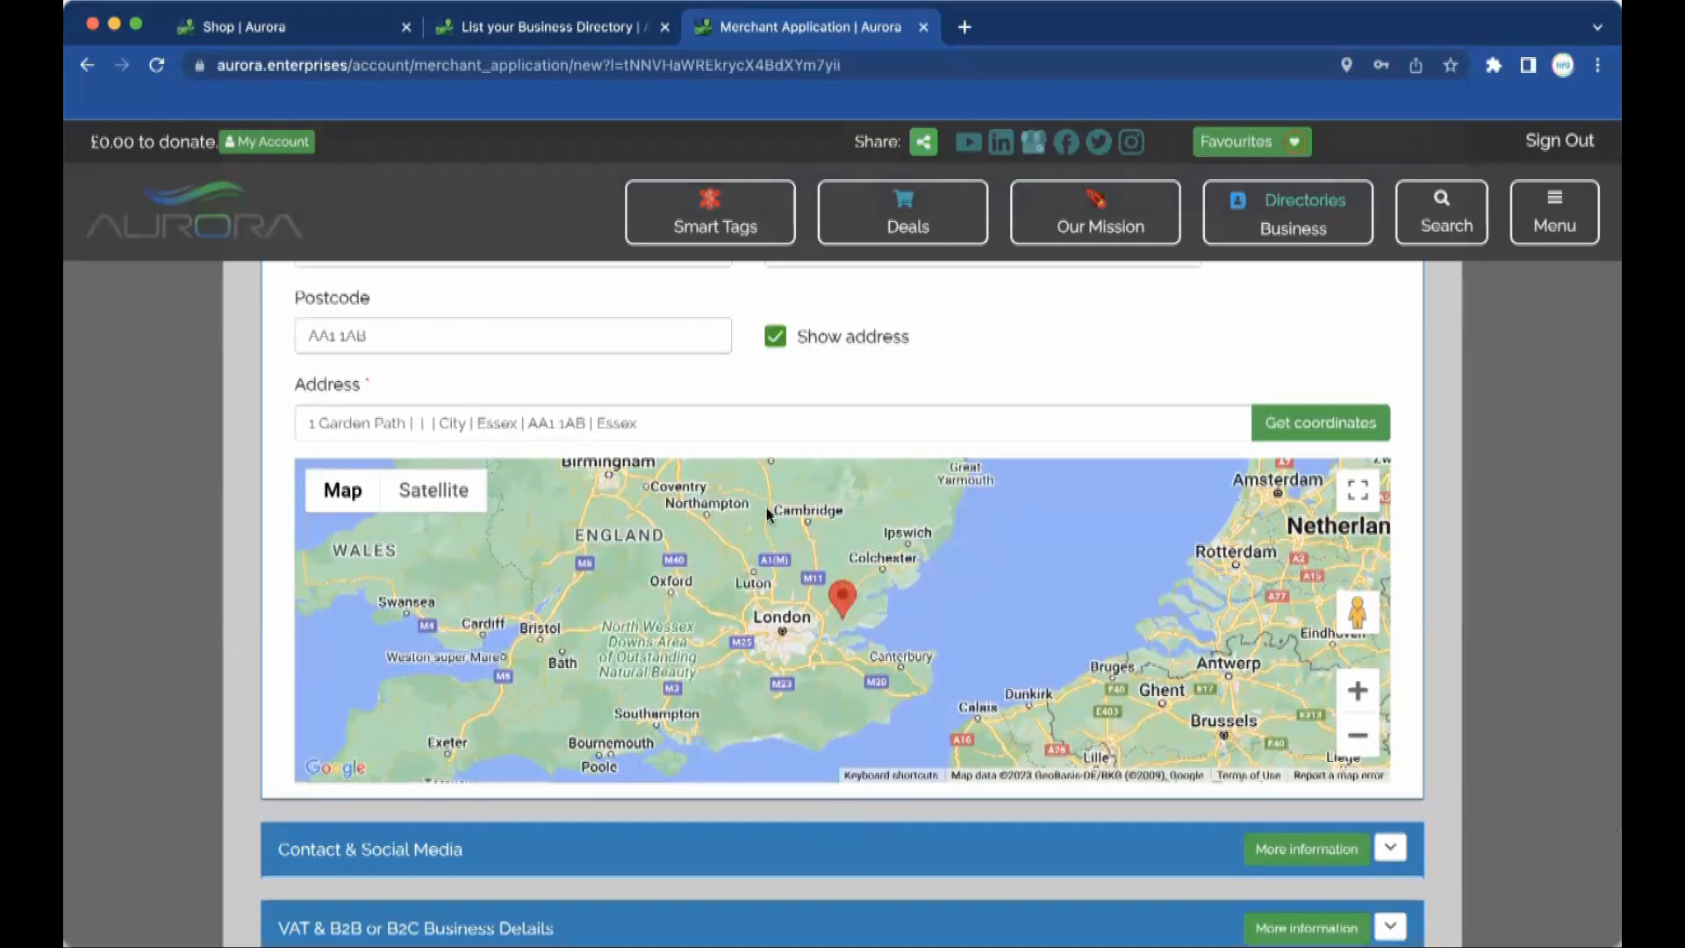
pyautogui.scroll(-3, 771, 517)
pyautogui.click(1390, 569)
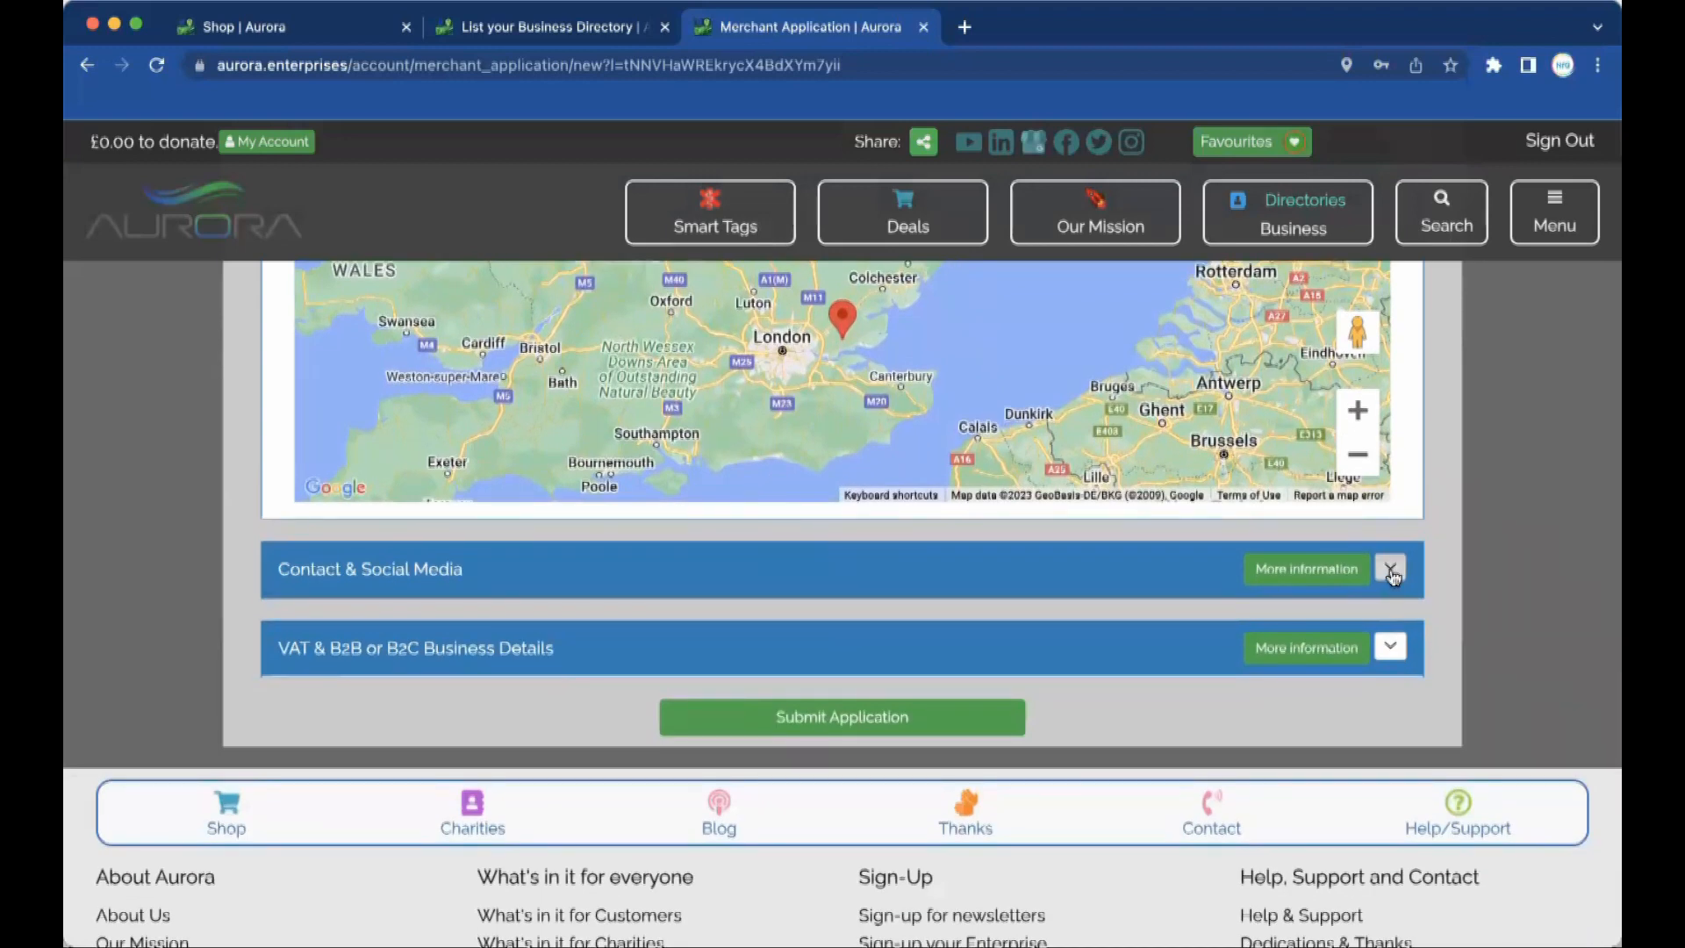
pyautogui.scroll(-2, 612, 686)
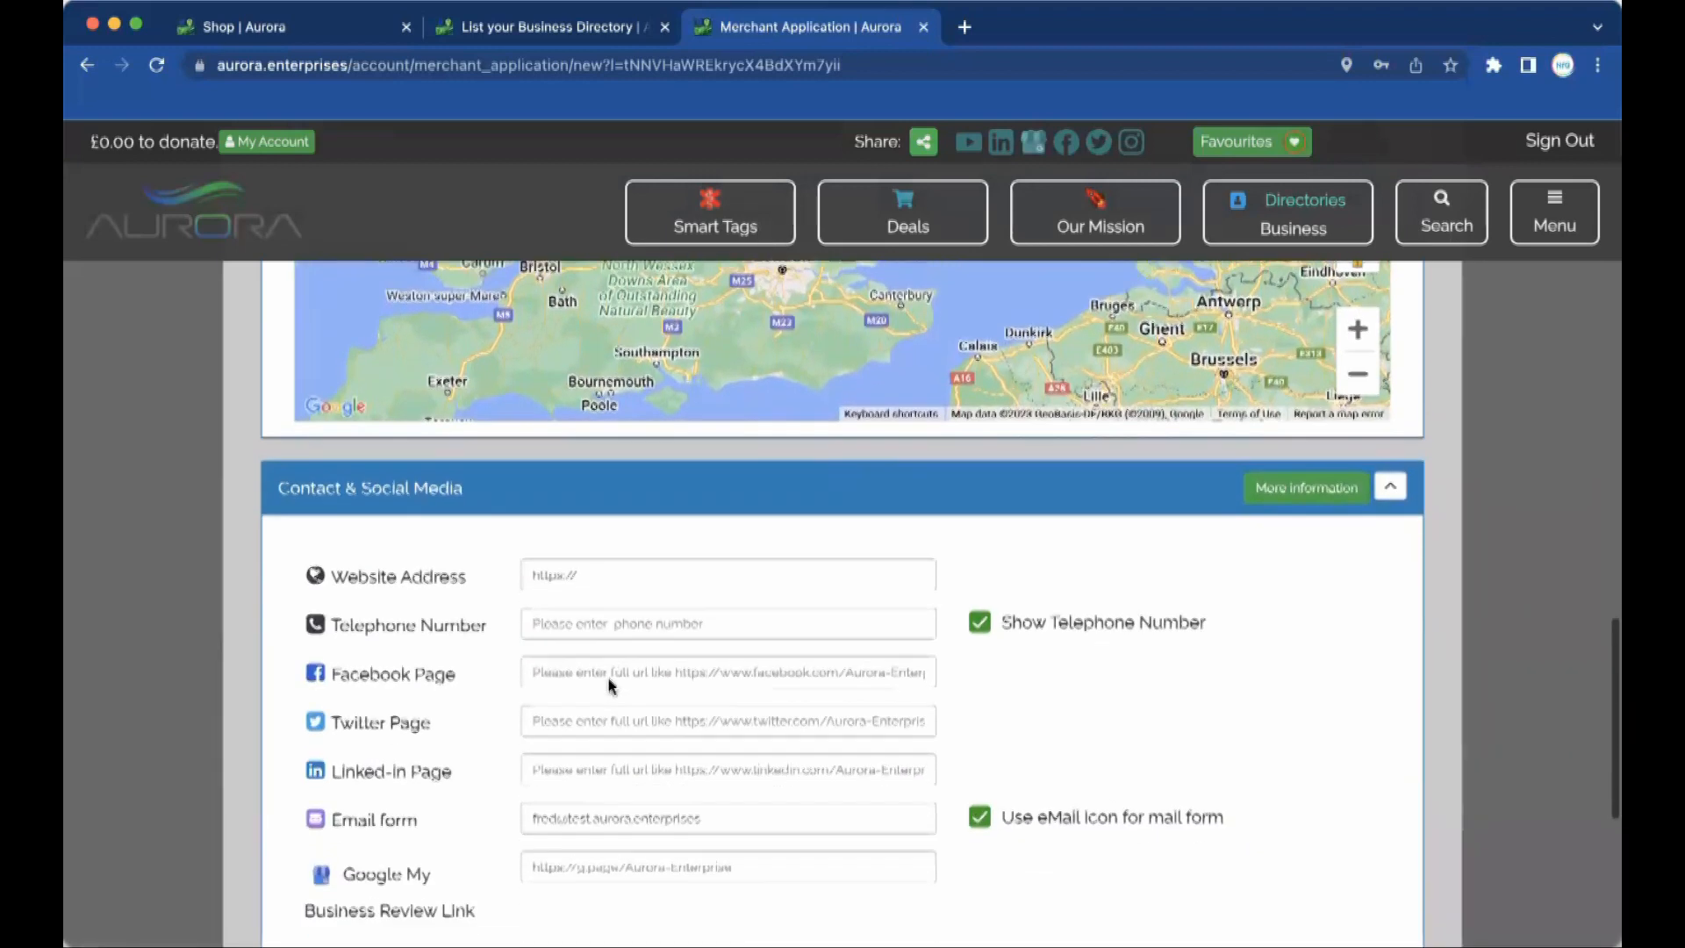
pyautogui.click(664, 511)
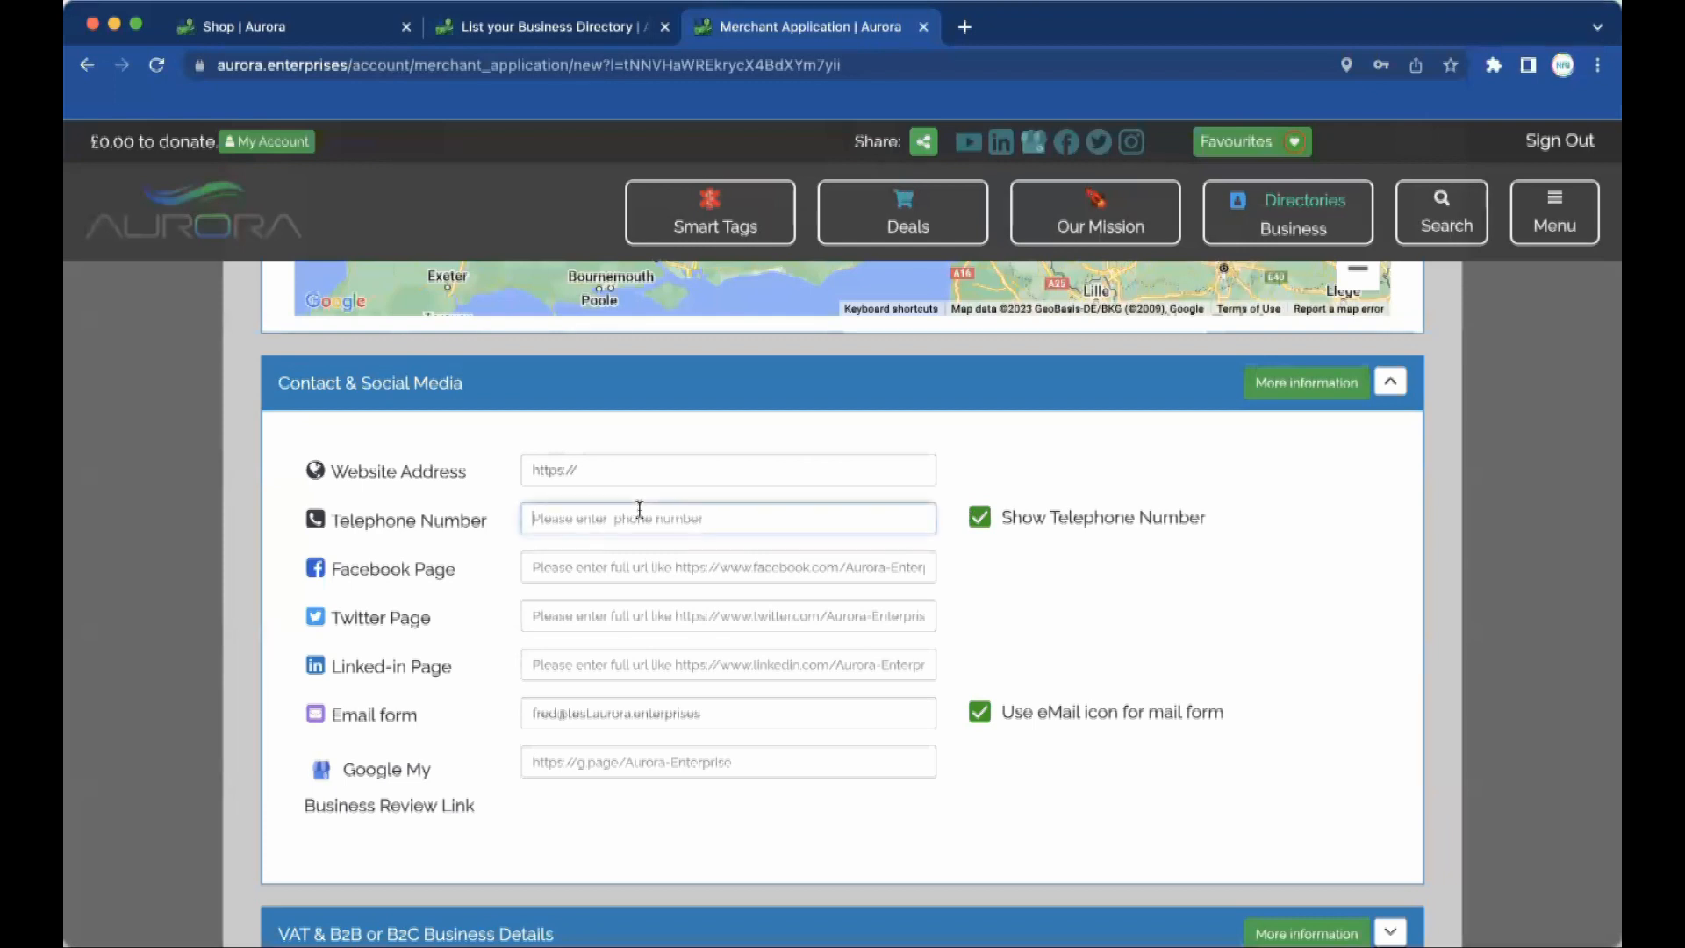
pyautogui.write('01234 567')
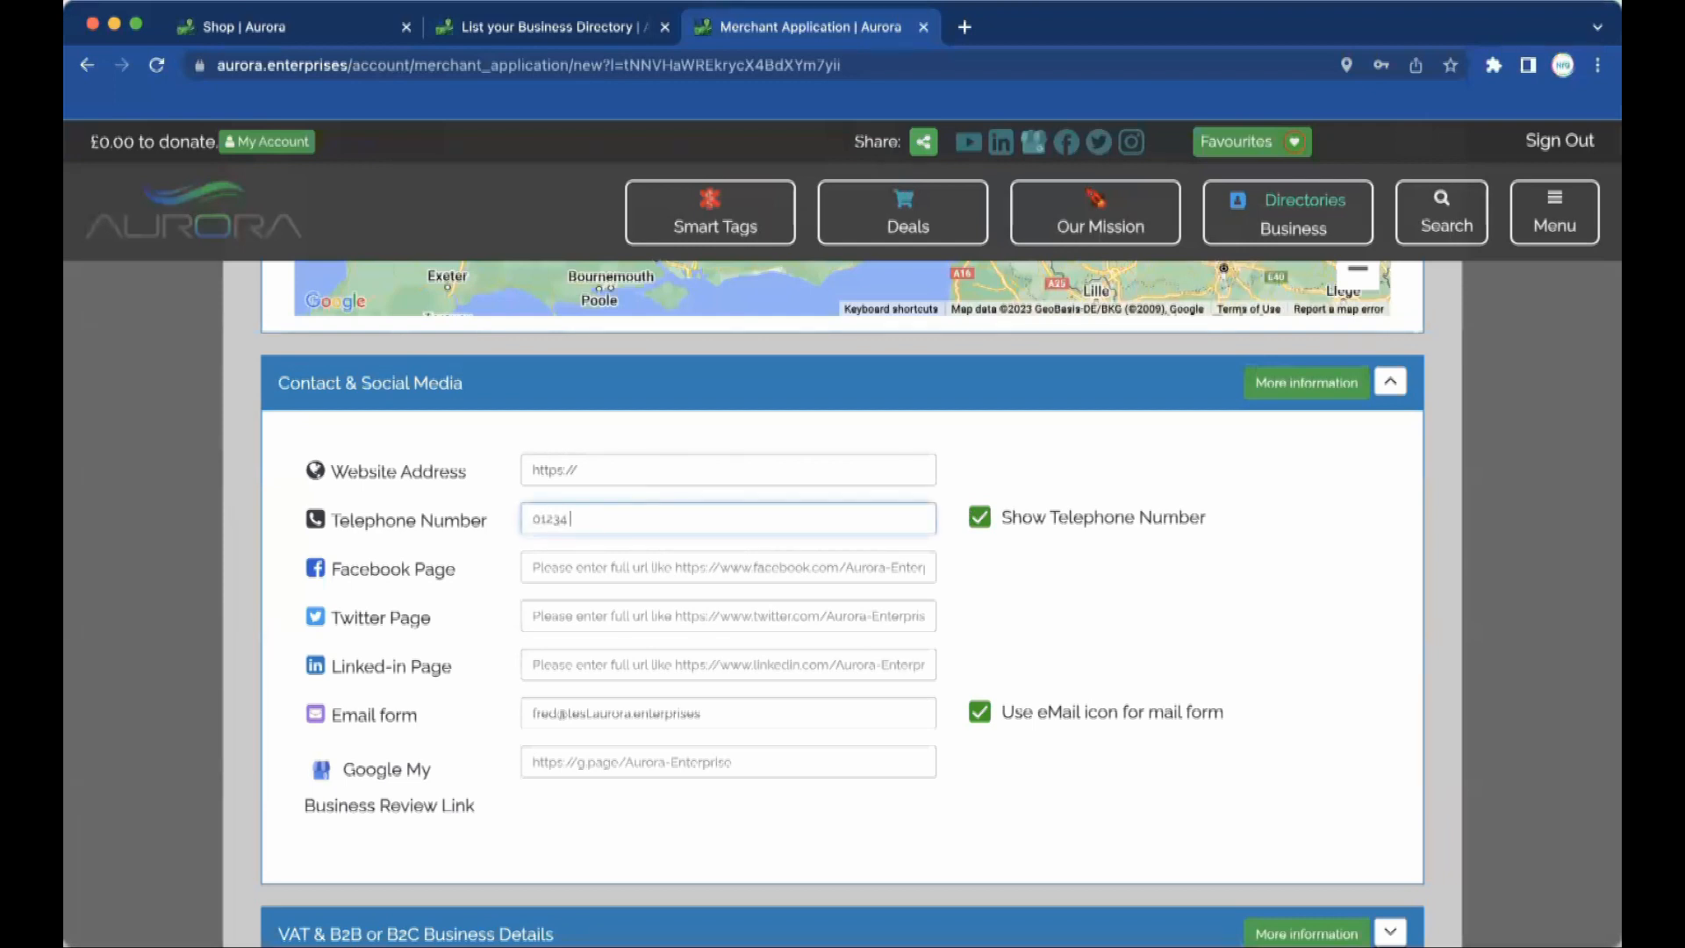
pyautogui.write(' 890')
# Check the contact e-mail field and expand the VAT & B2B section.
pyautogui.click(617, 711)
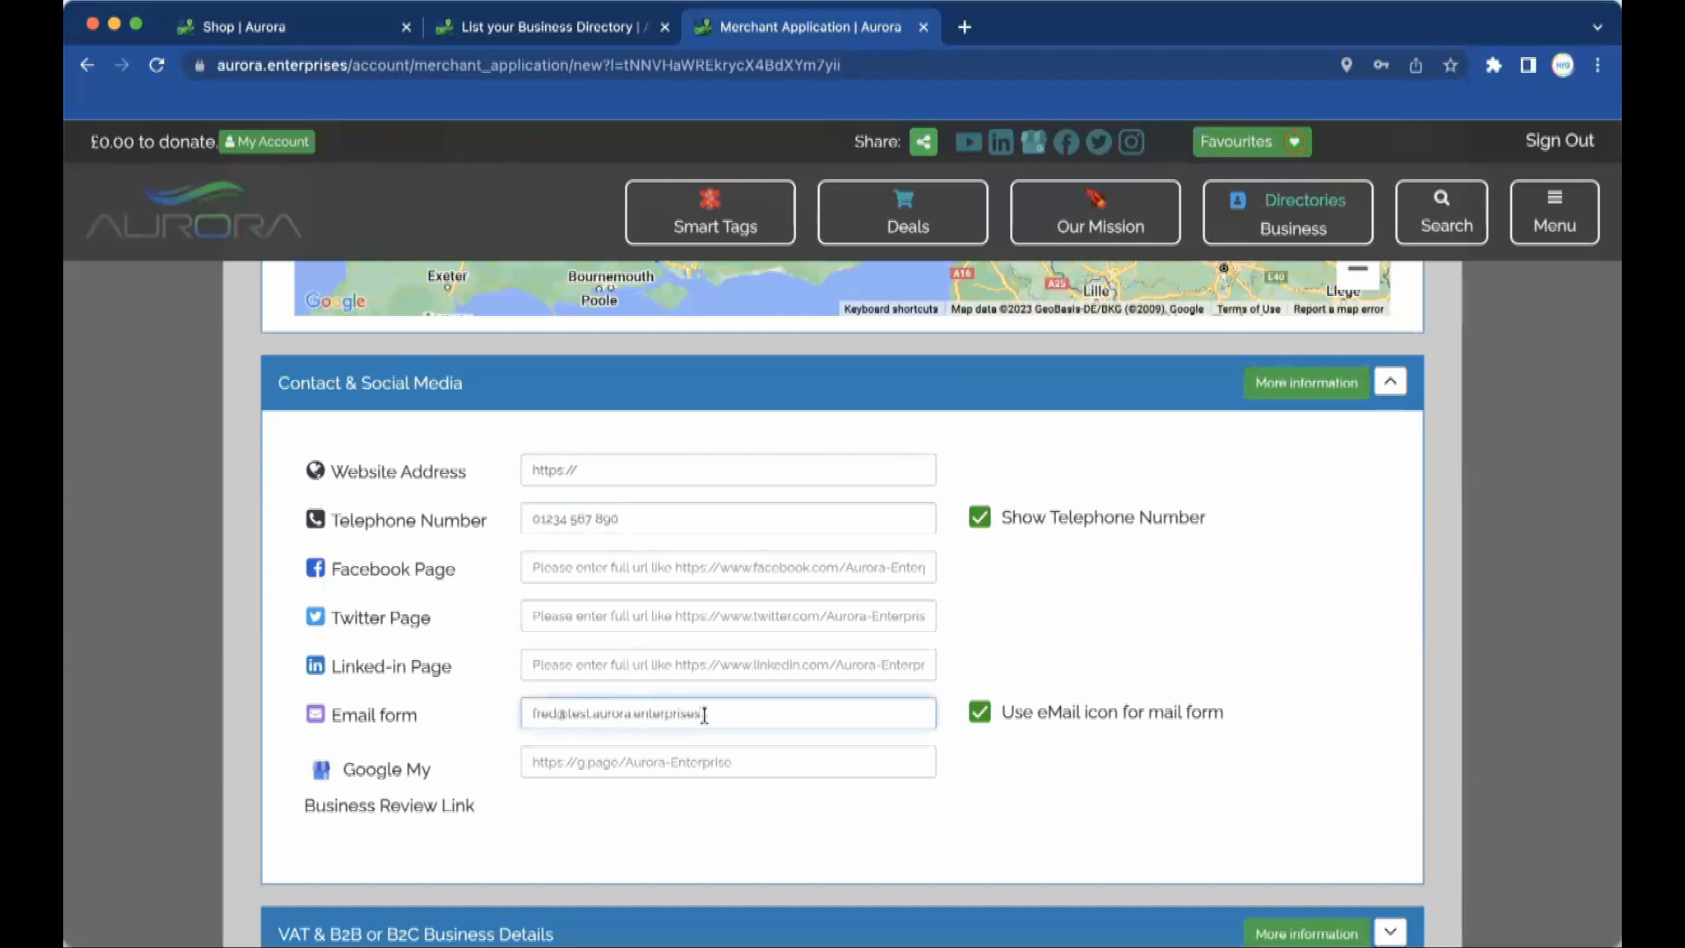
pyautogui.moveTo(726, 713); pyautogui.dragTo(474, 720)
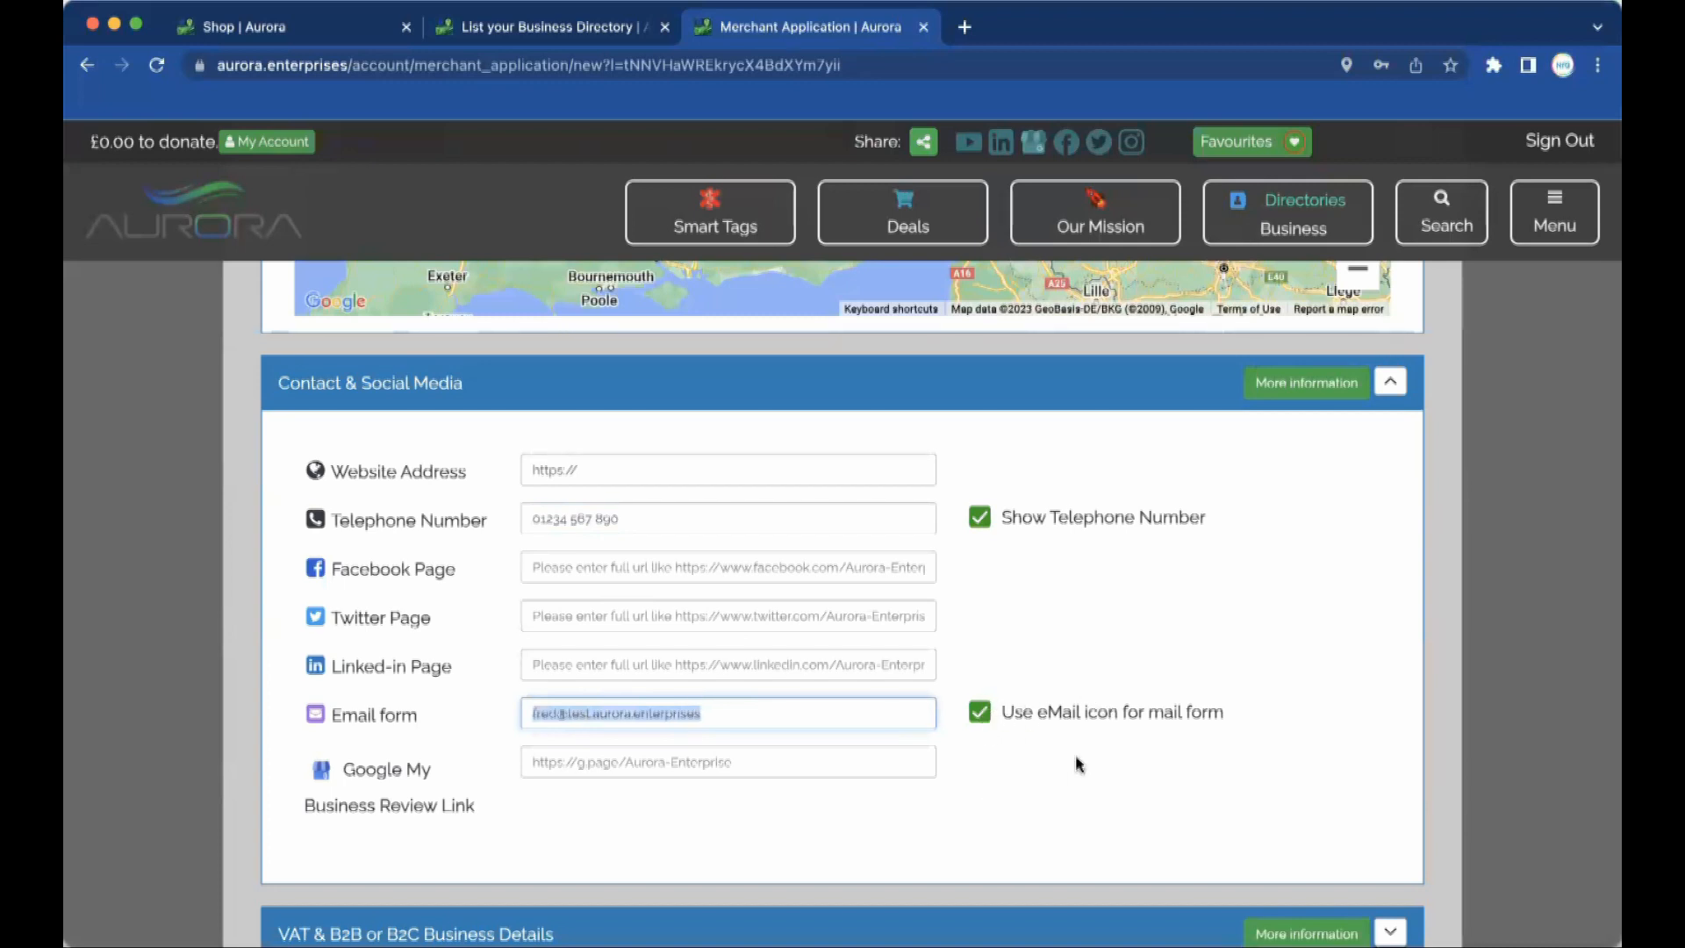
pyautogui.scroll(-3, 1075, 756)
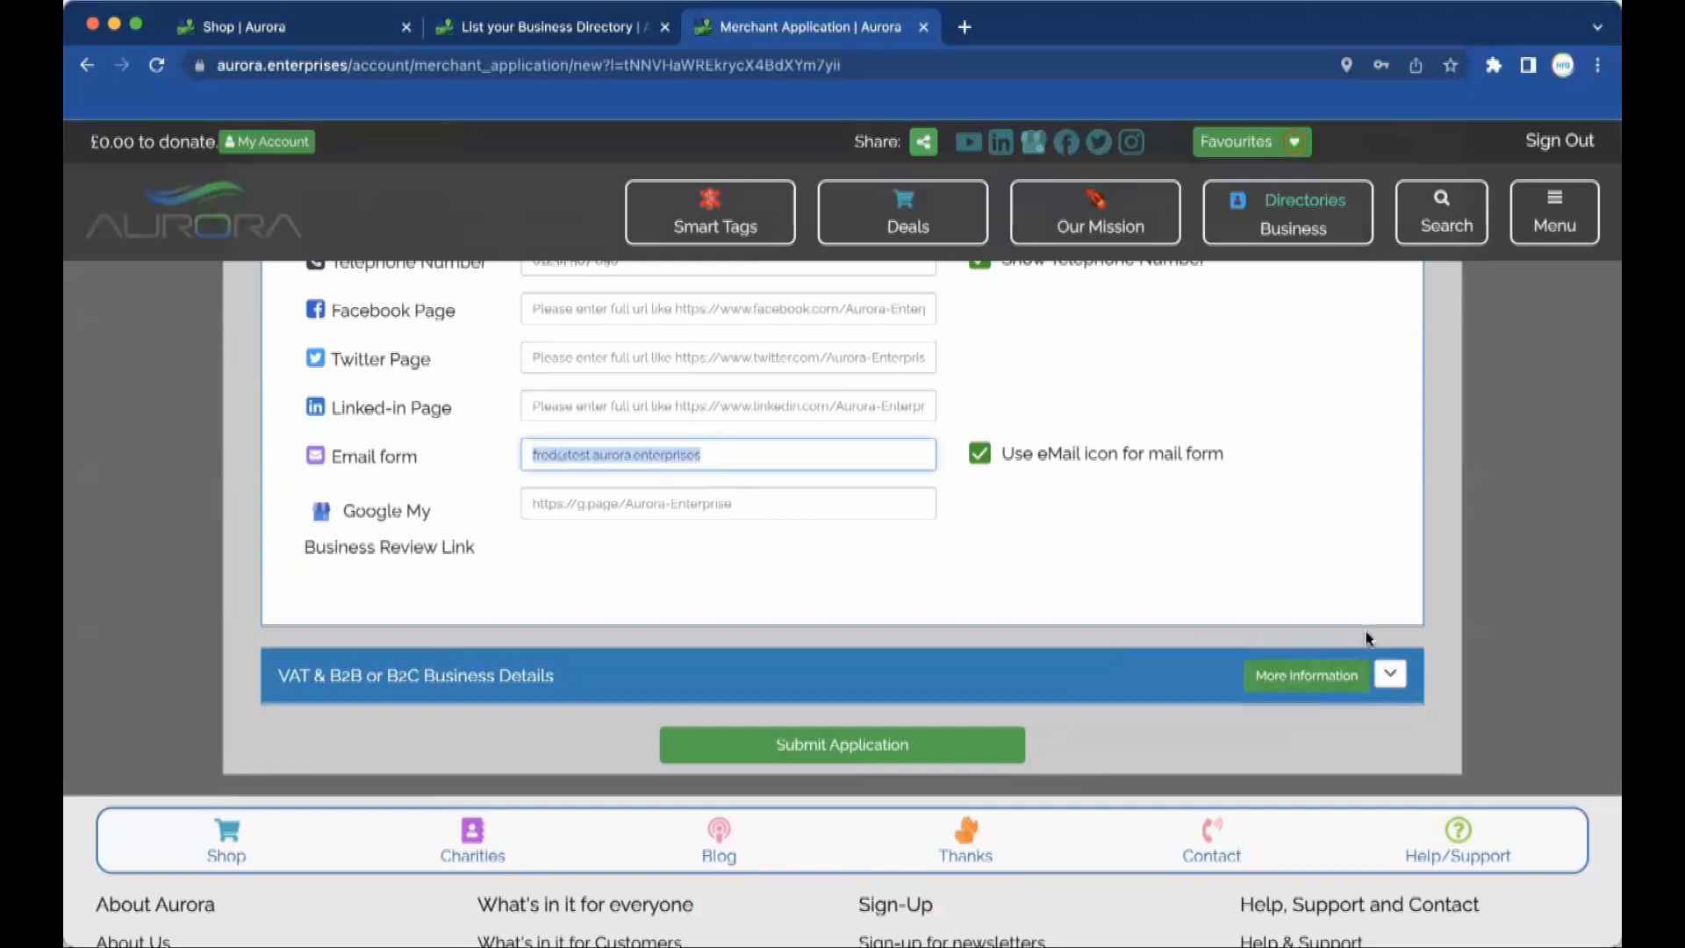
pyautogui.click(1381, 679)
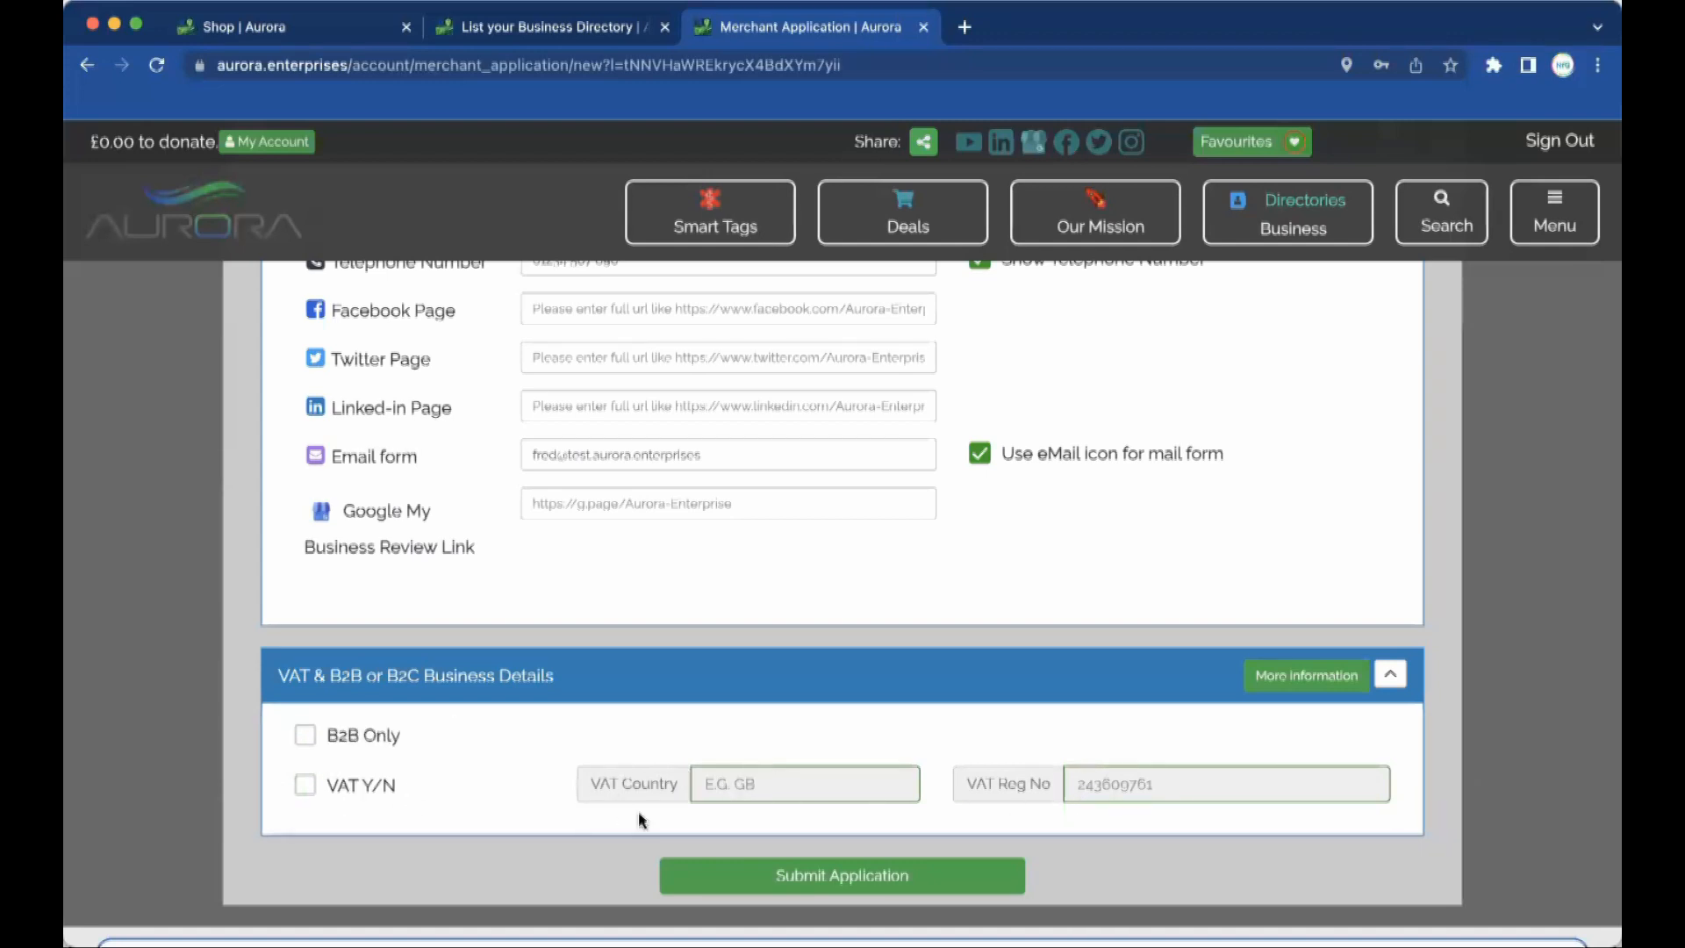
# Submit the Fred's Sheds application, check its Submitted status, then go to the account Overview.
pyautogui.click(872, 877)
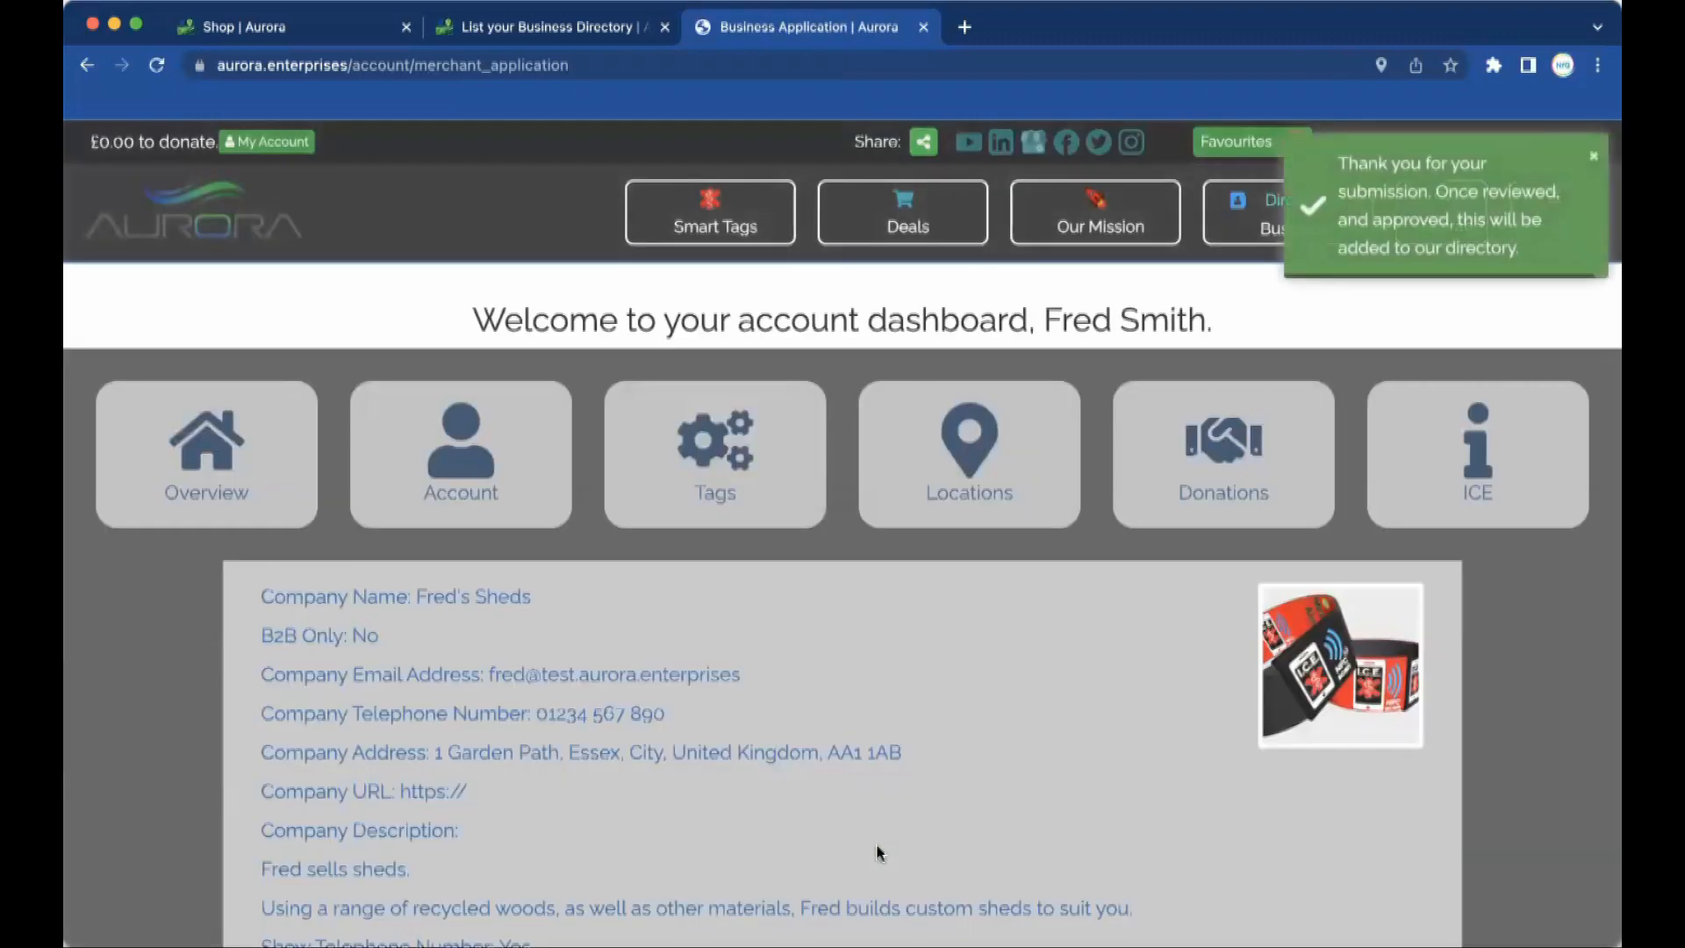
pyautogui.scroll(-2, 774, 645)
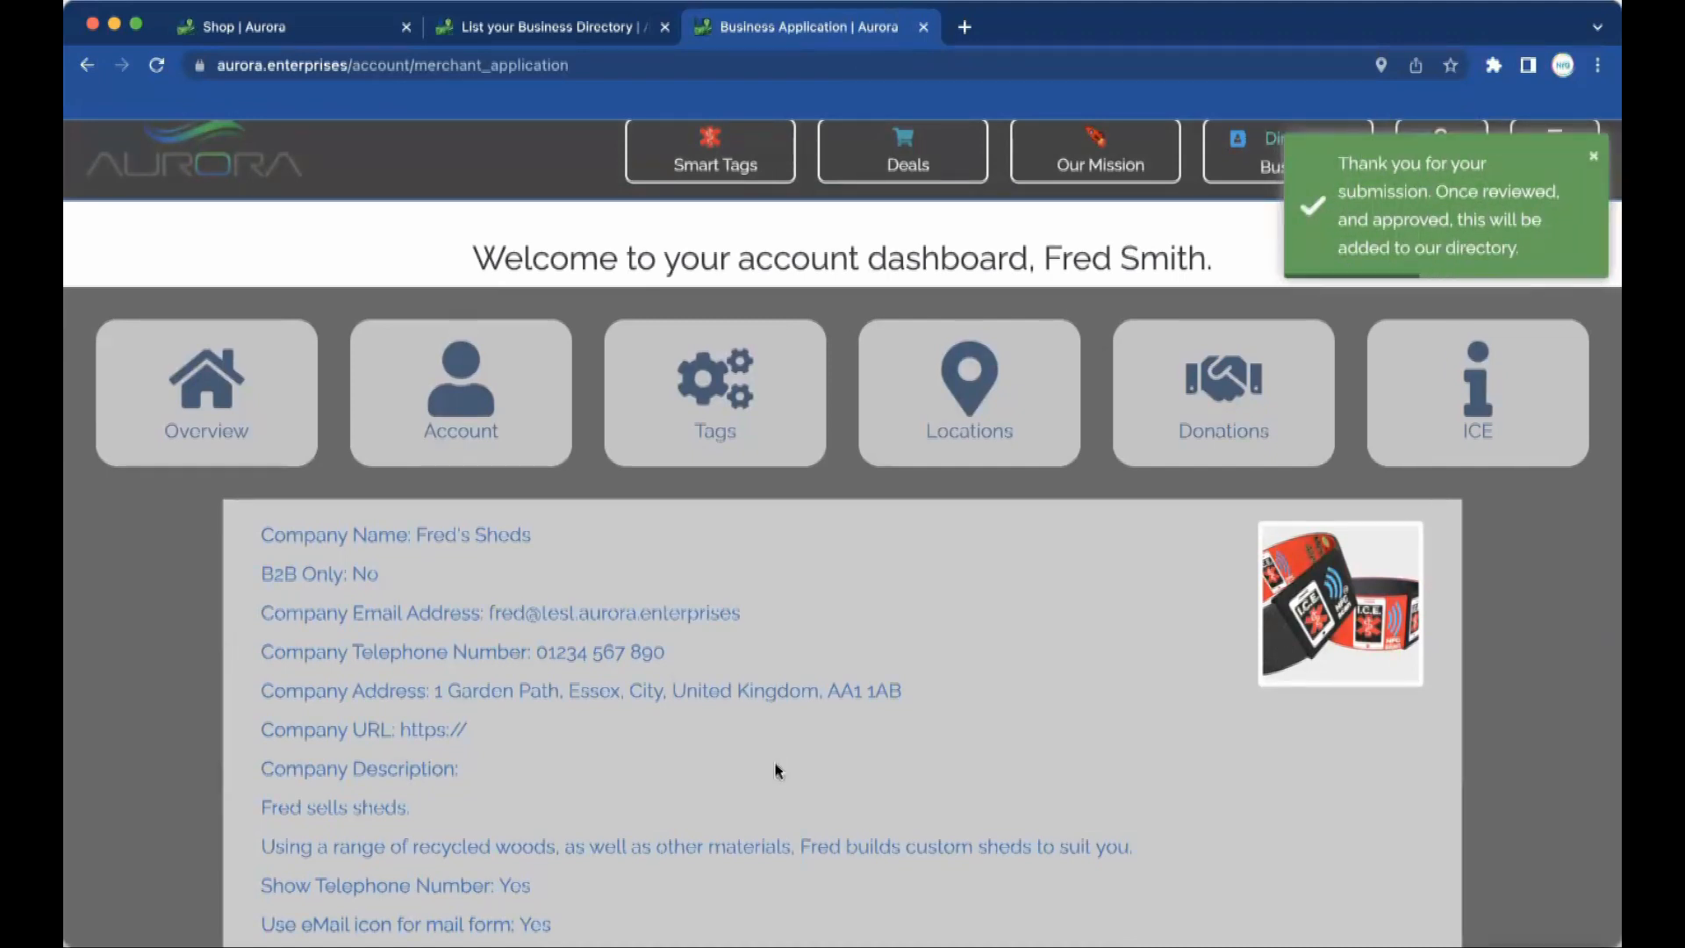
pyautogui.scroll(-5, 775, 769)
pyautogui.scroll(-2, 774, 770)
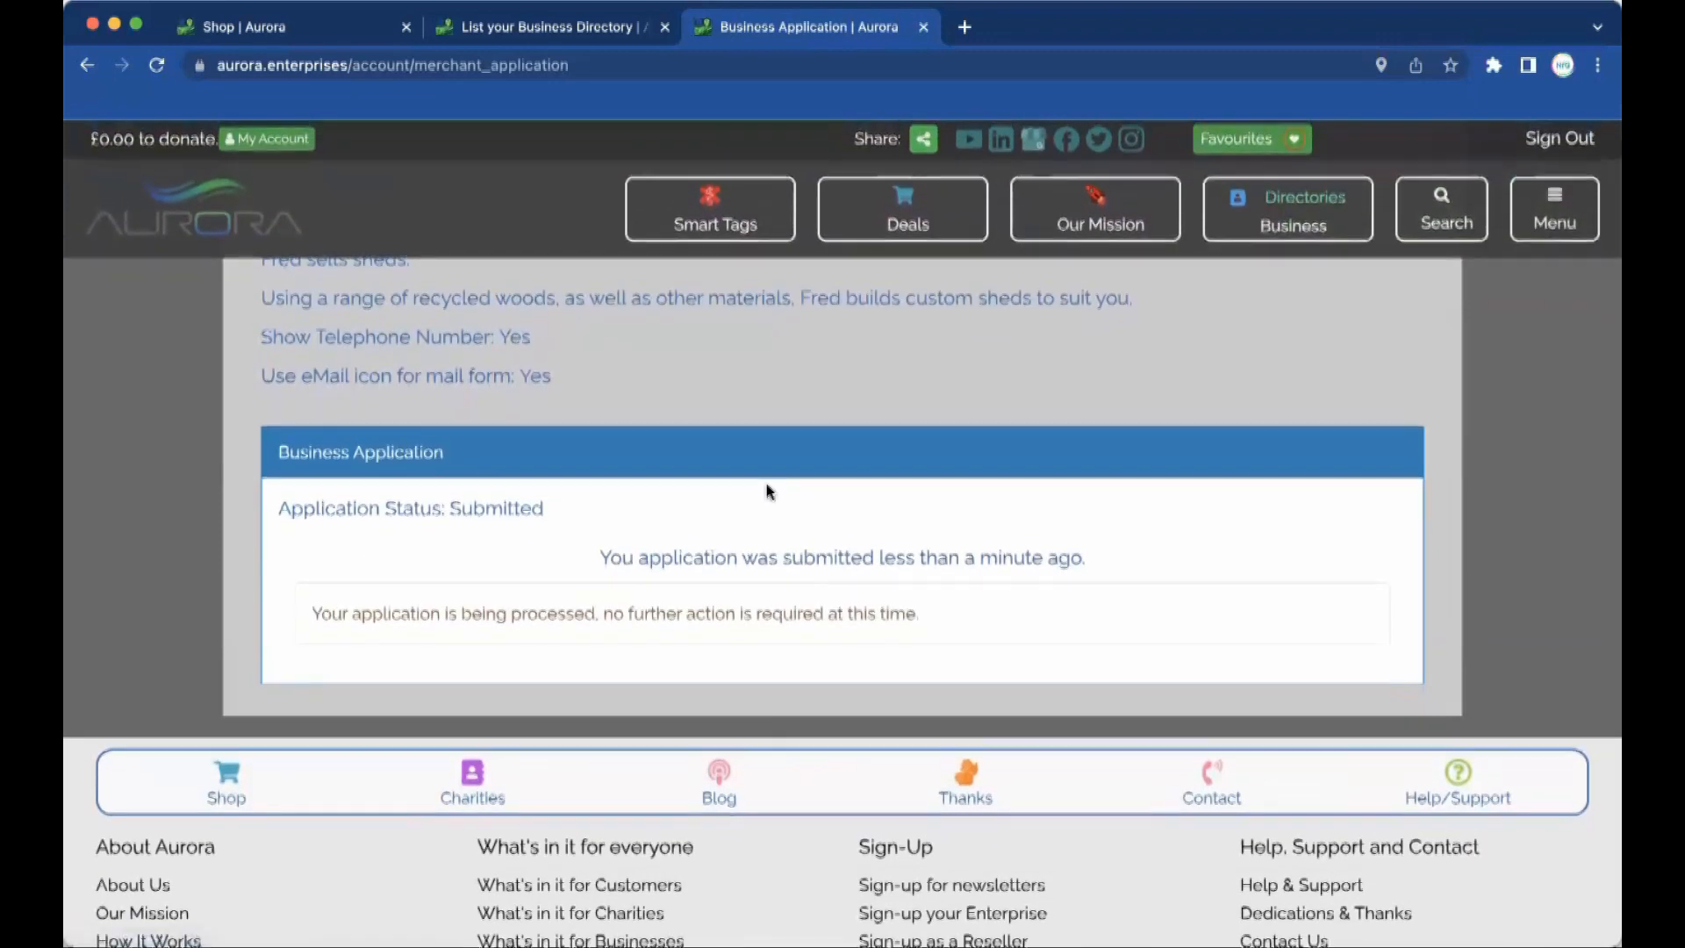
pyautogui.scroll(8, 768, 487)
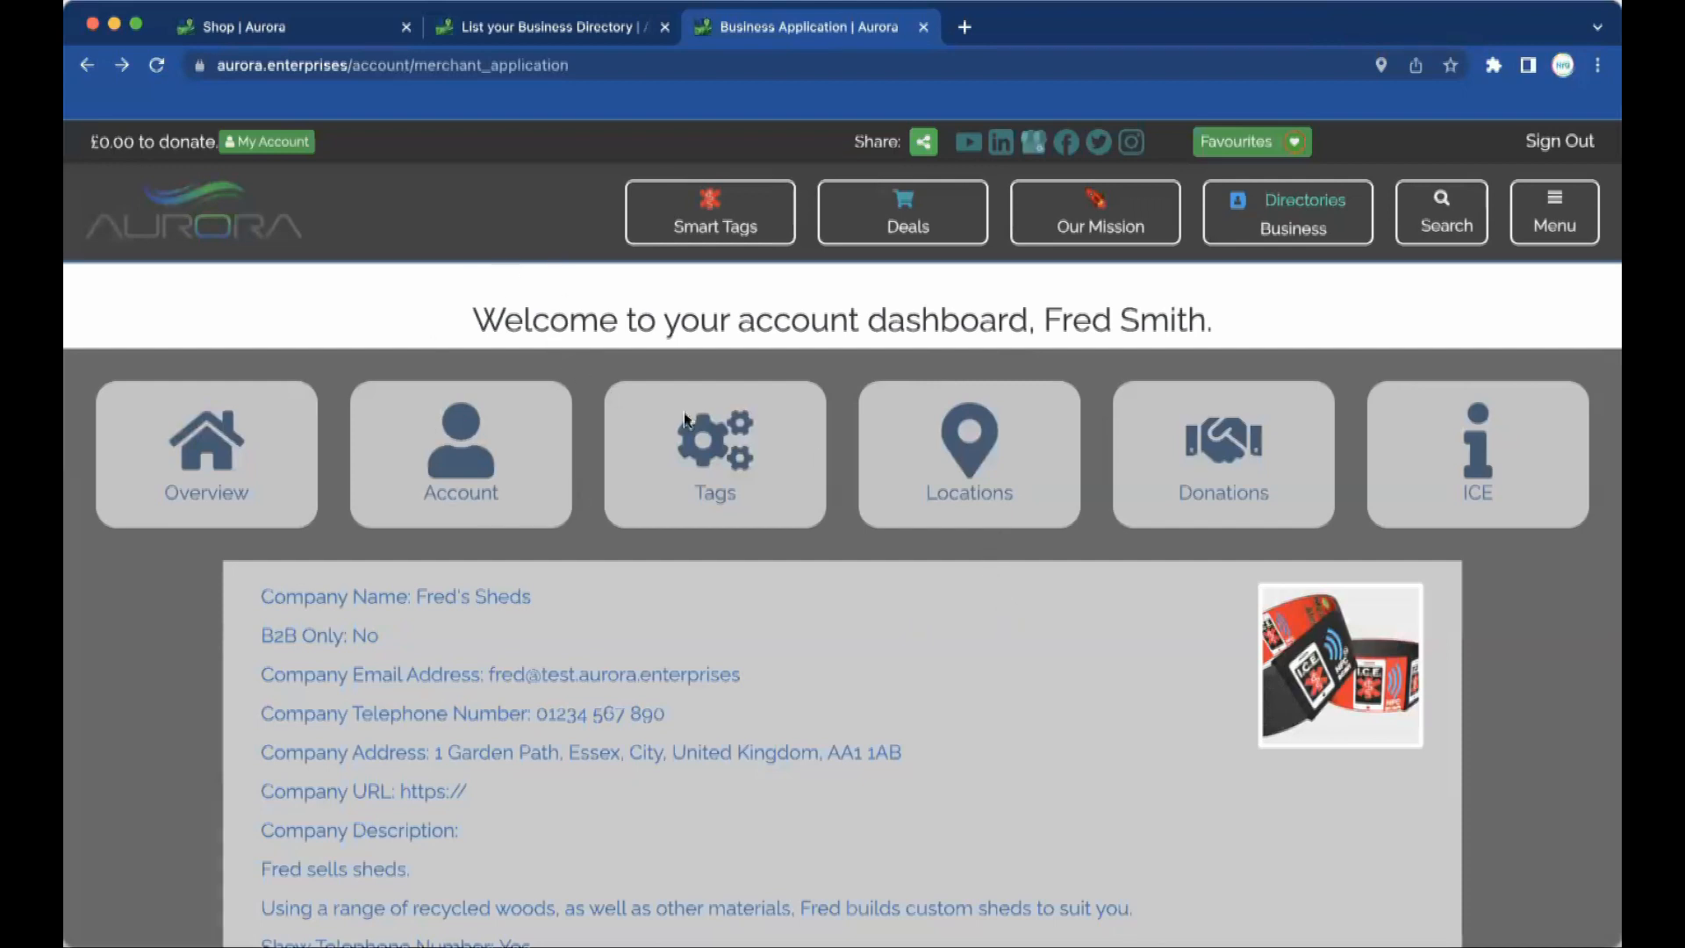
pyautogui.click(238, 474)
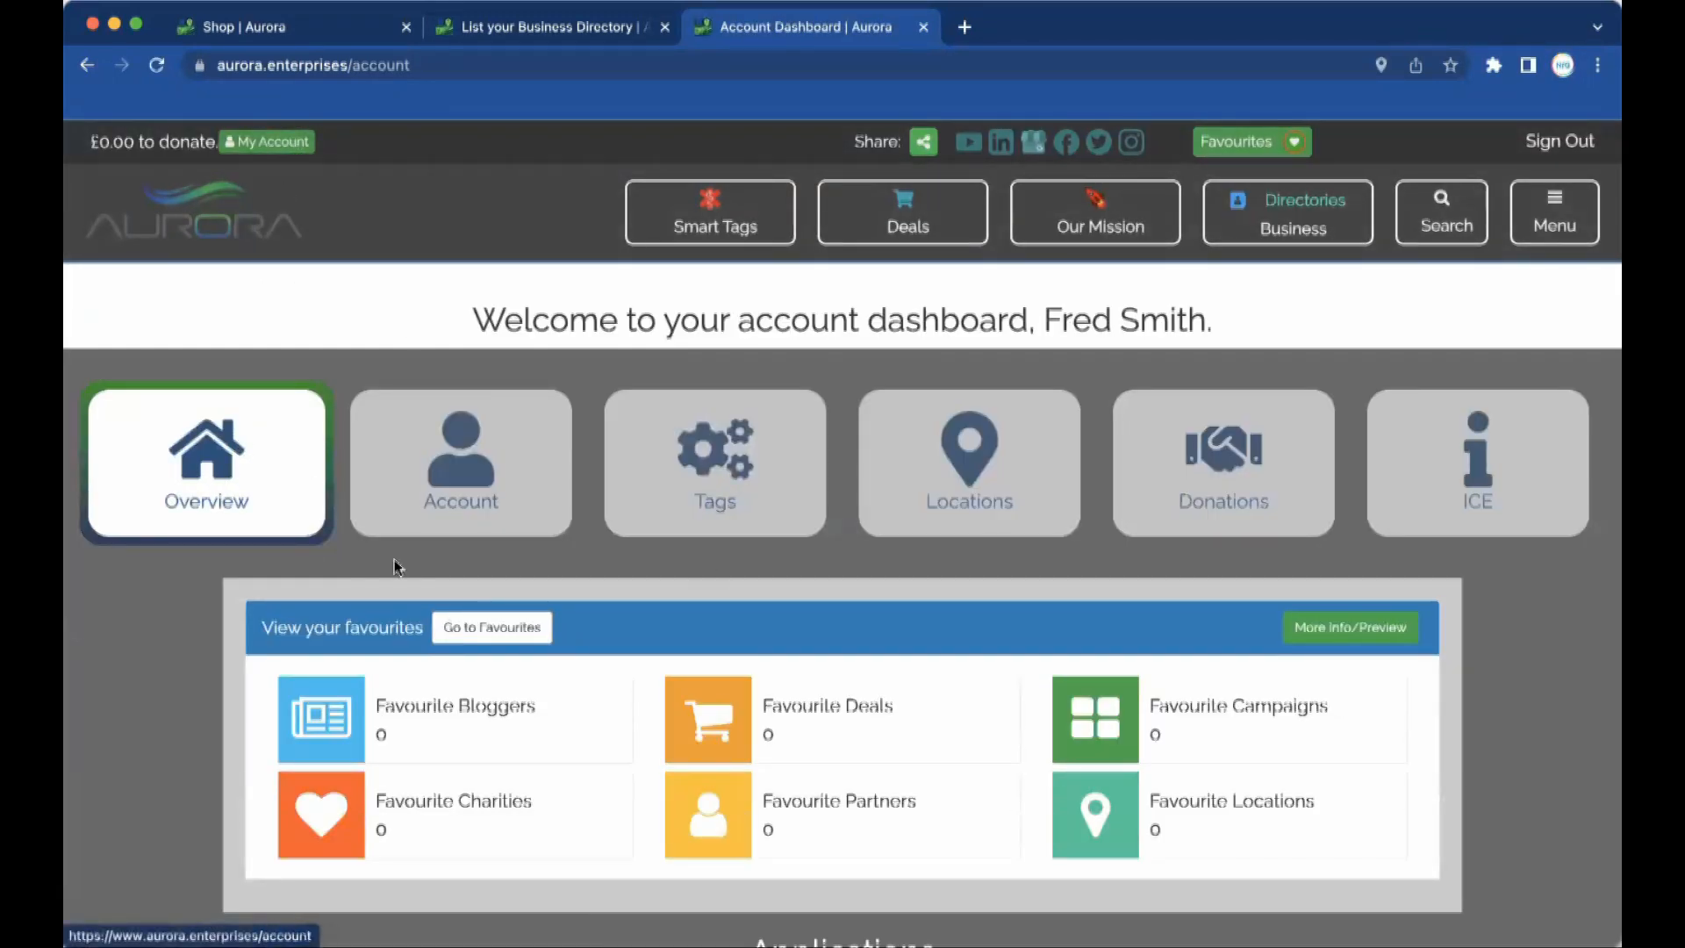
# Open the Business card under Applications on the Overview dashboard.
pyautogui.scroll(-6, 393, 567)
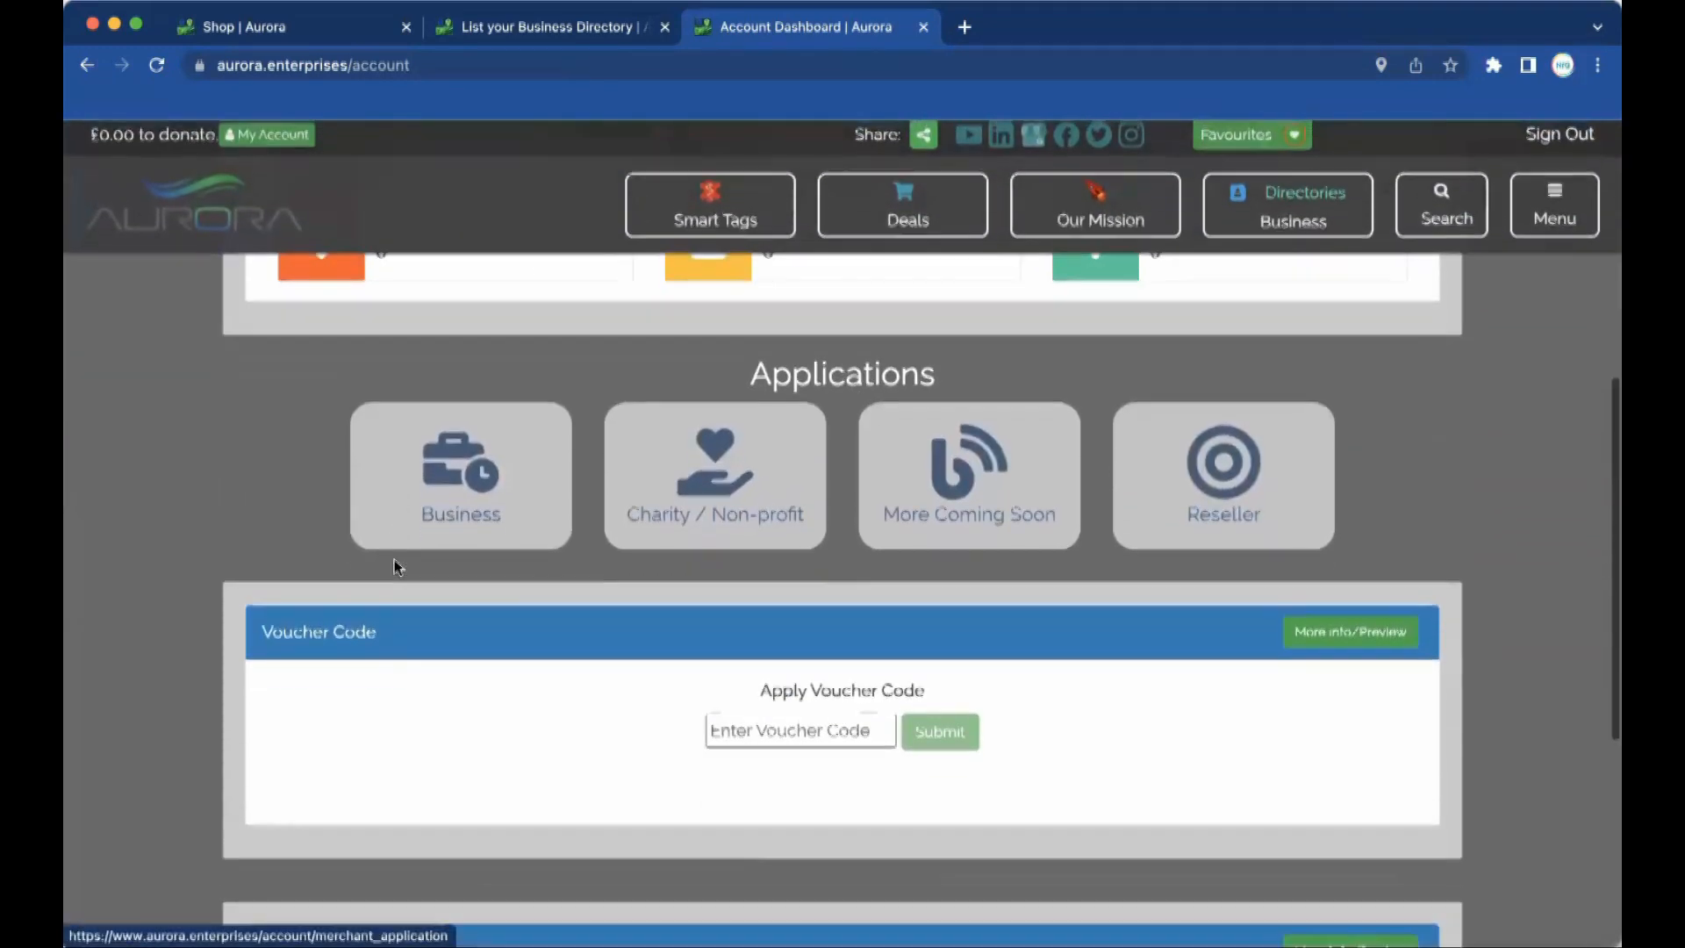
pyautogui.scroll(-3, 396, 567)
pyautogui.scroll(2, 396, 565)
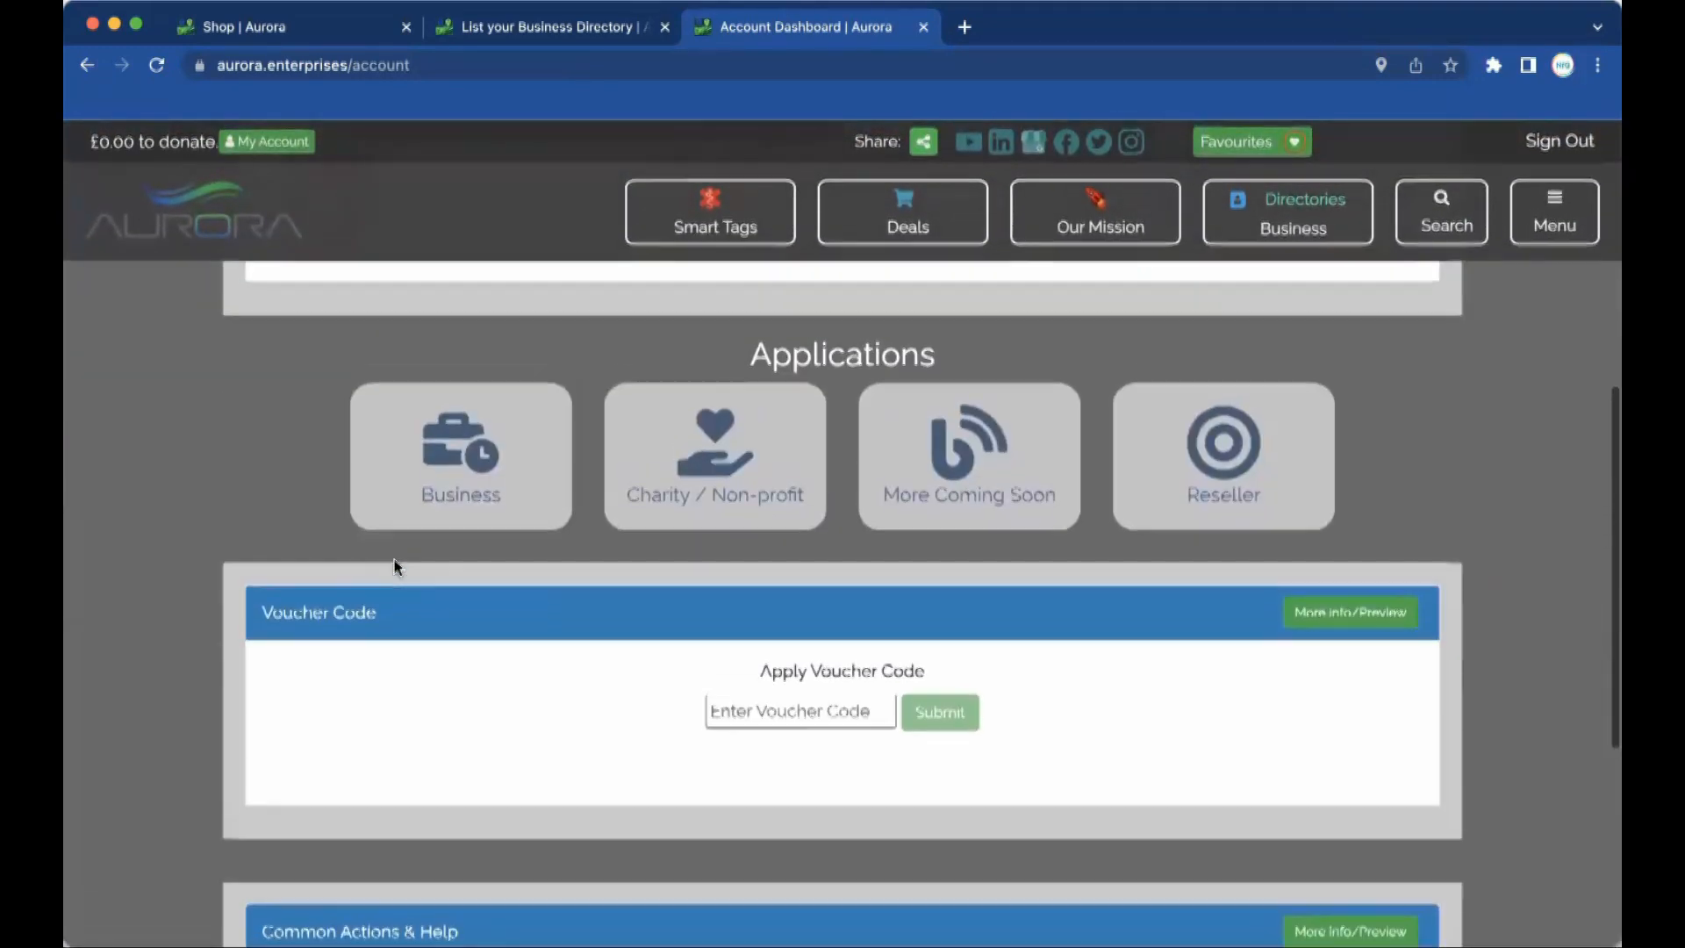
pyautogui.click(474, 430)
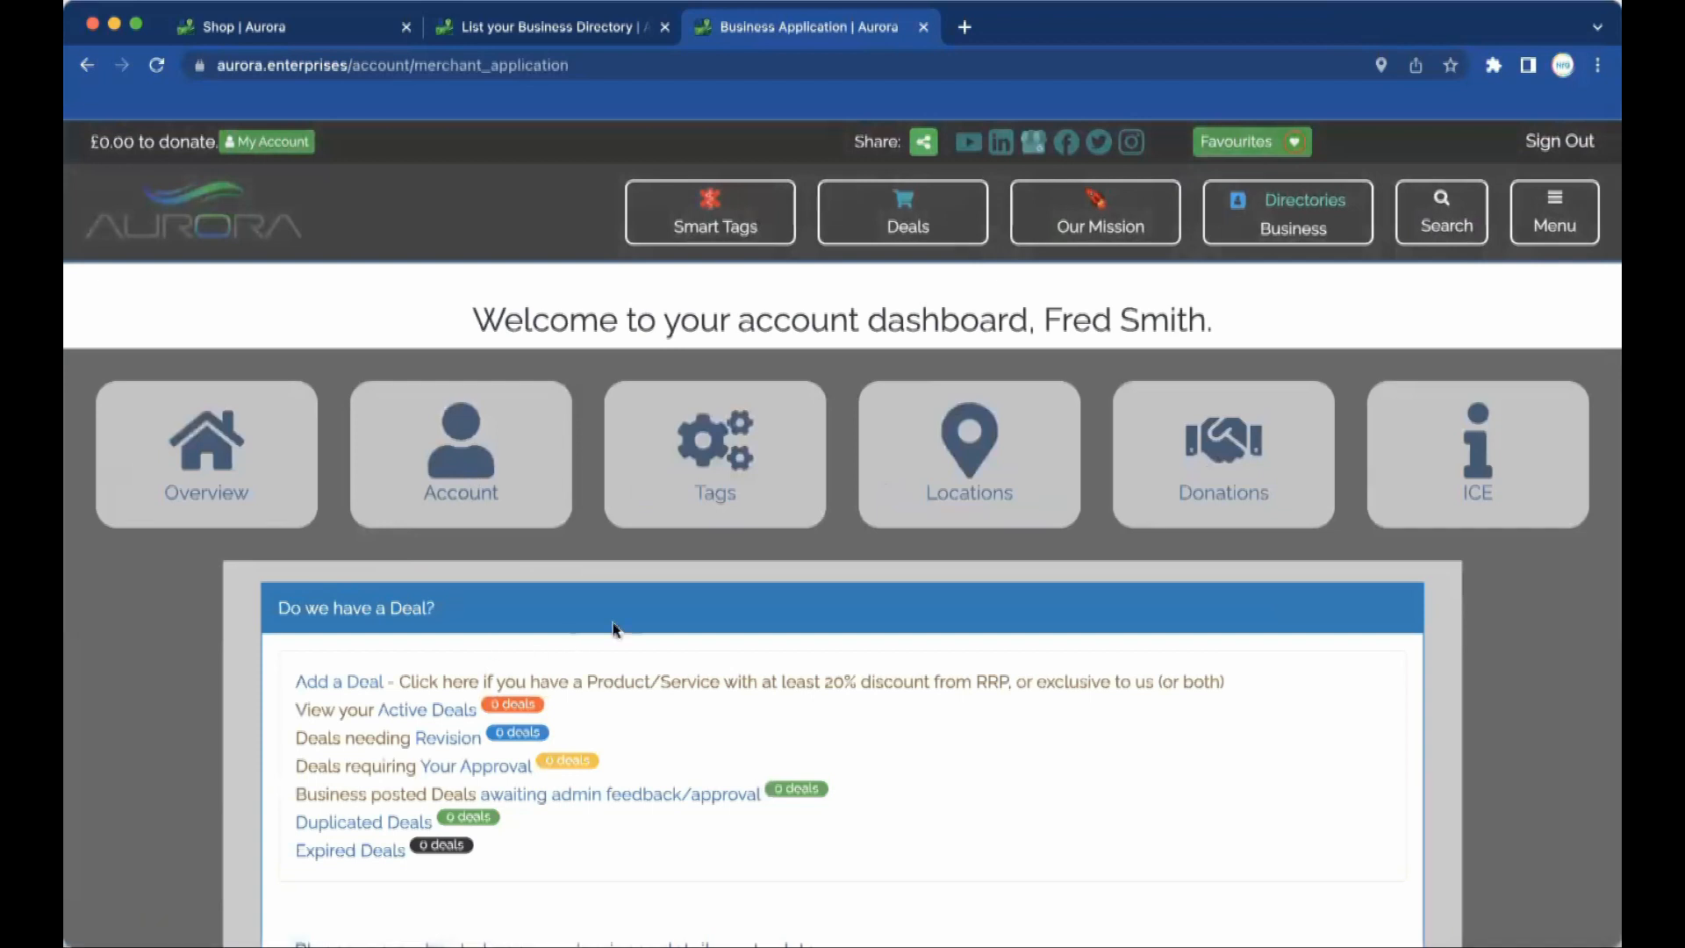
pyautogui.scroll(-2, 630, 630)
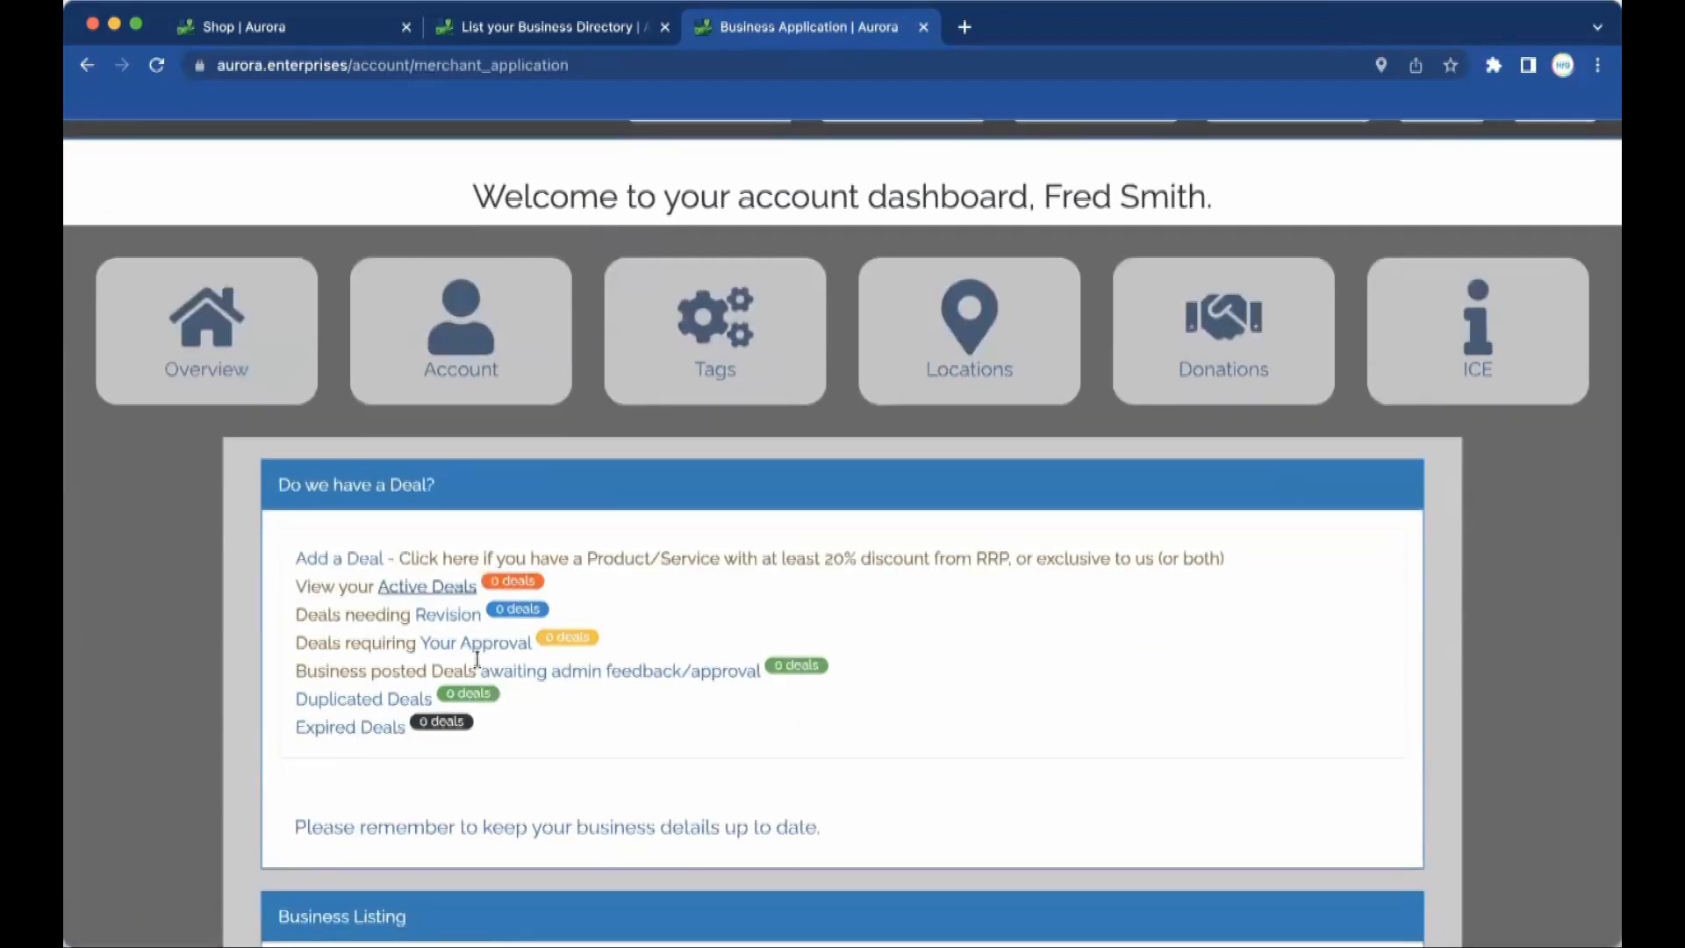
pyautogui.scroll(-3, 517, 860)
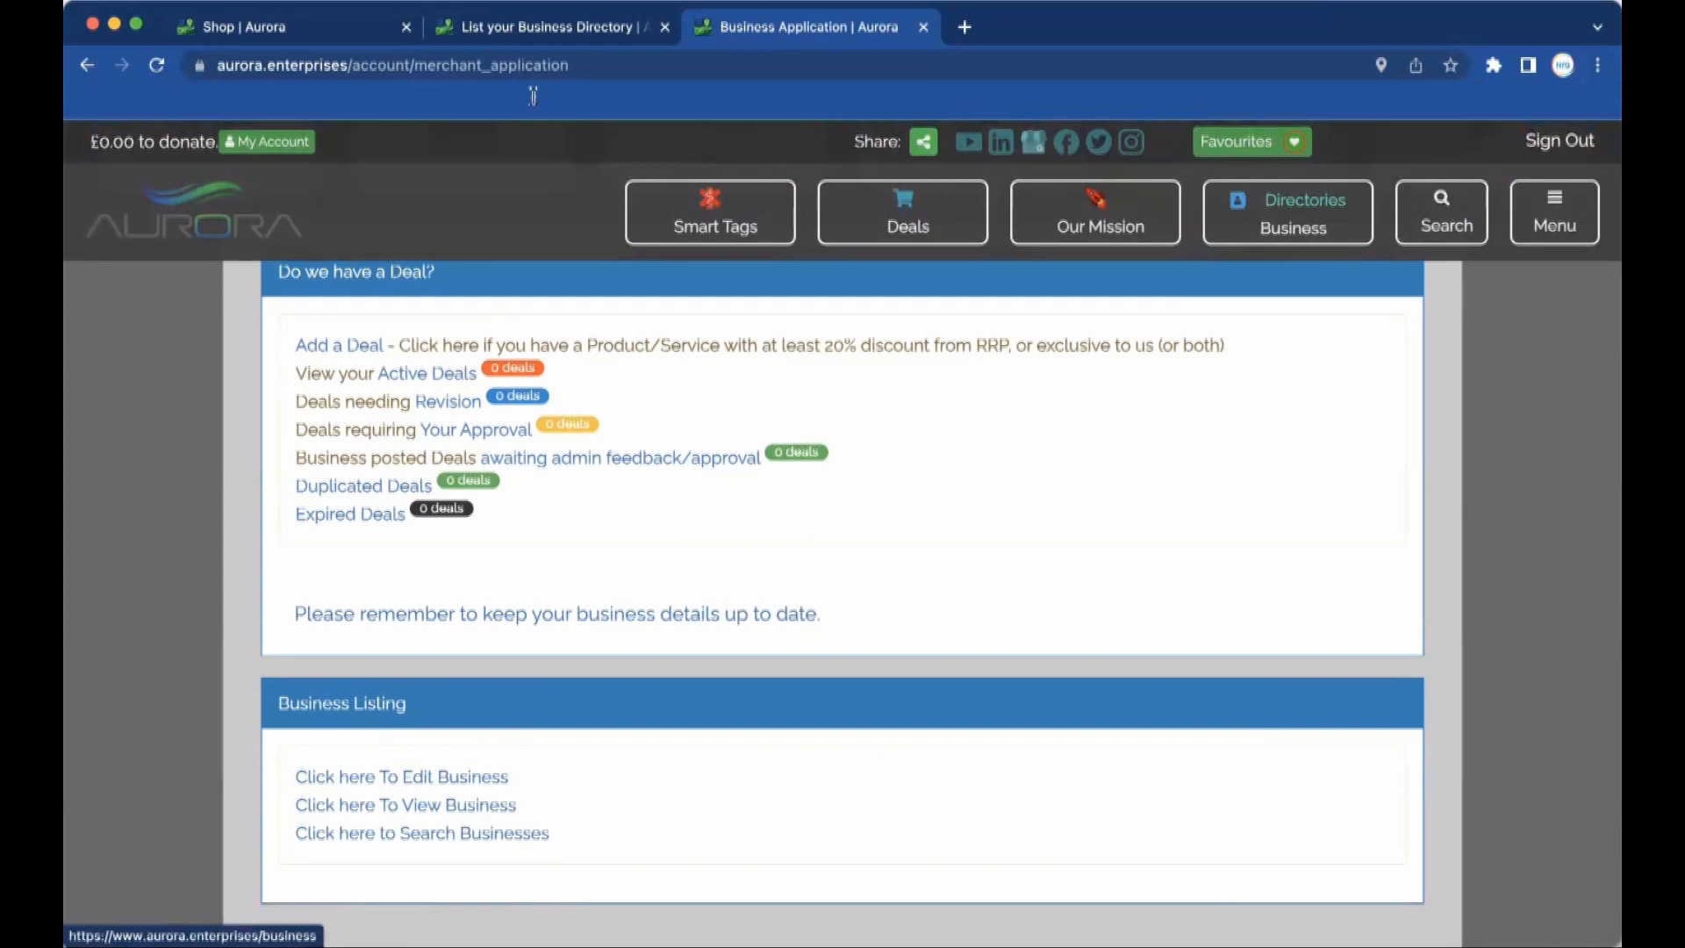
# Open Fred's Sheds' listing page from the Directories/Business listings in the shop tab.
pyautogui.click(558, 32)
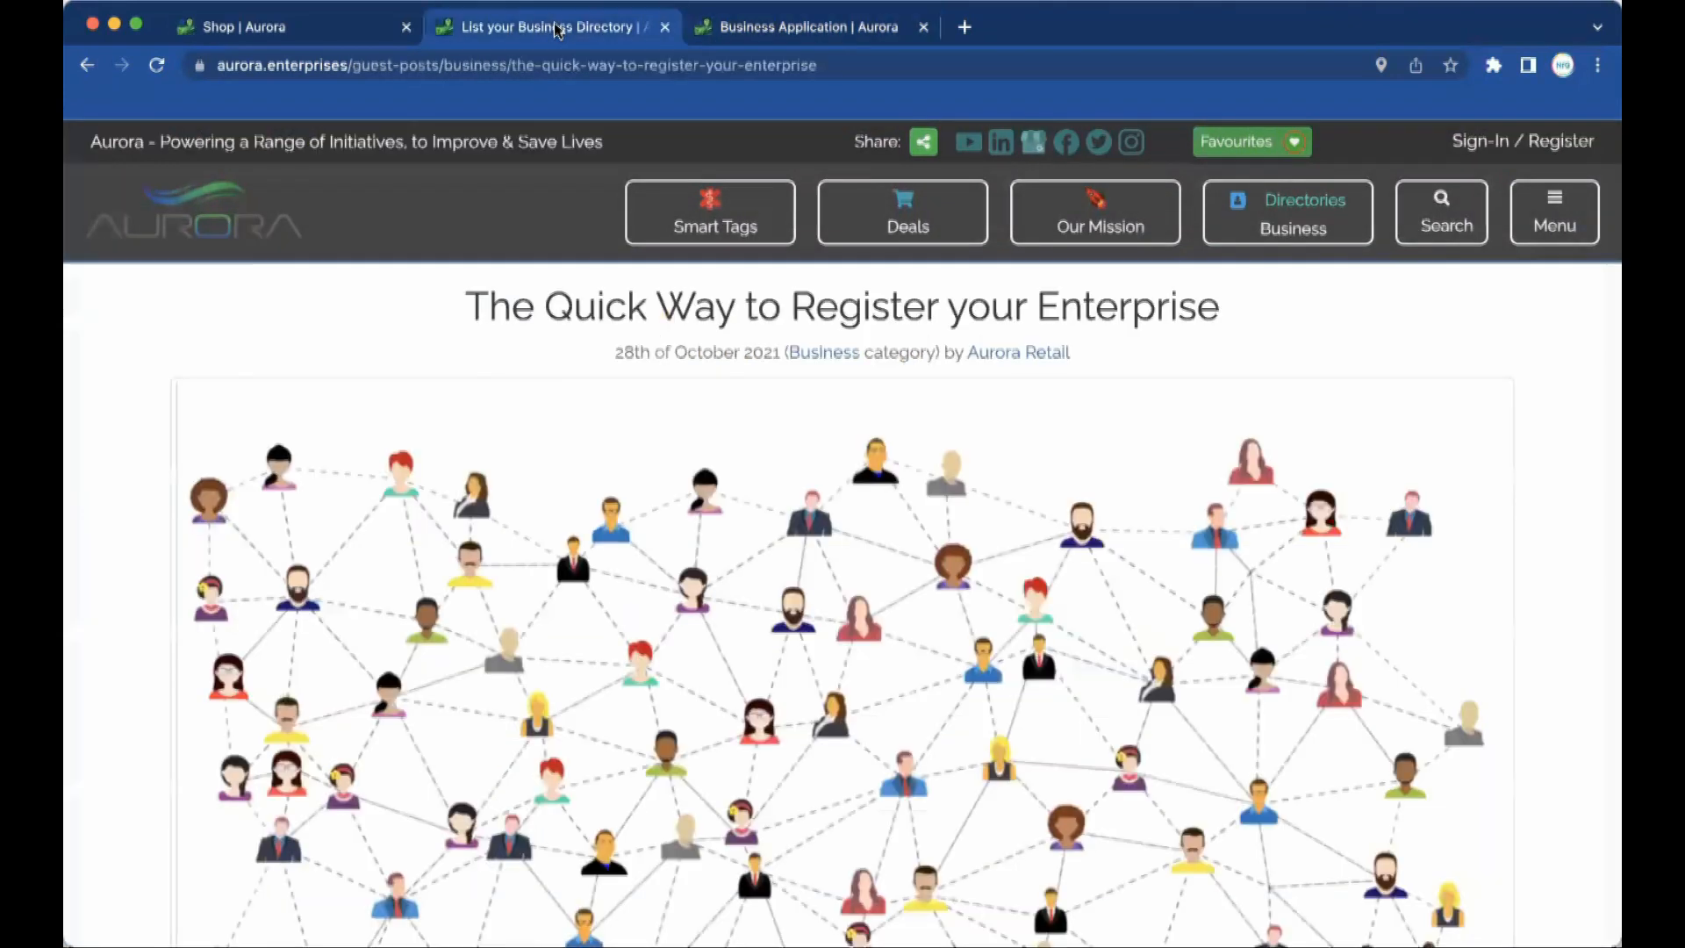
pyautogui.click(318, 29)
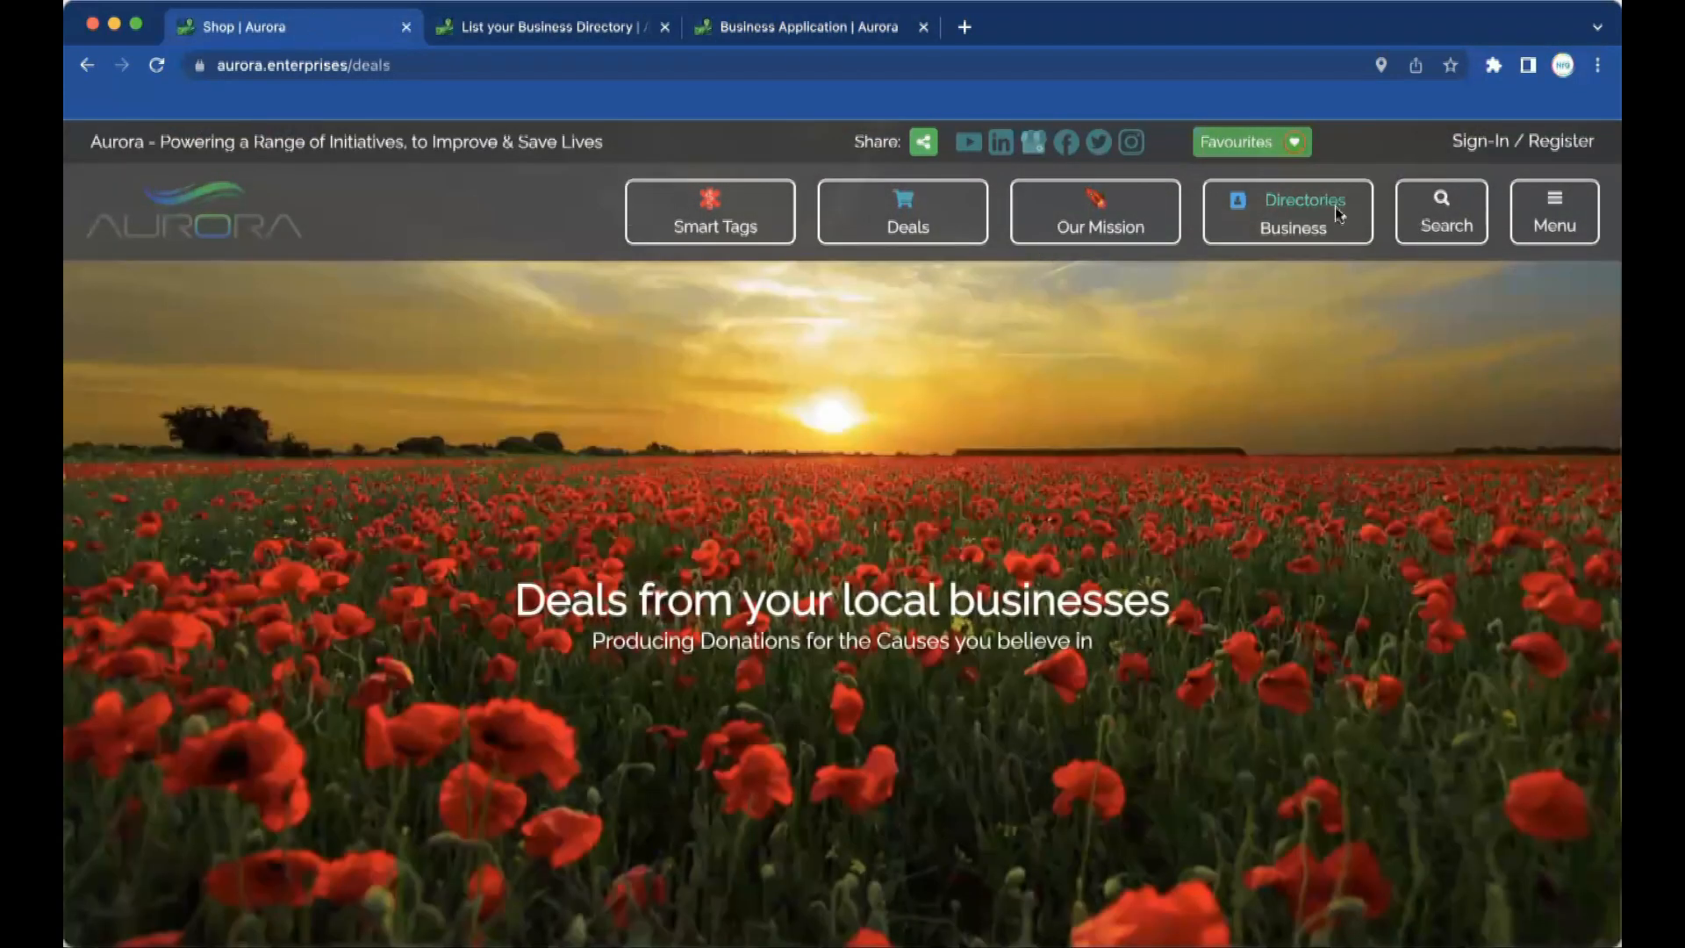
pyautogui.click(1311, 215)
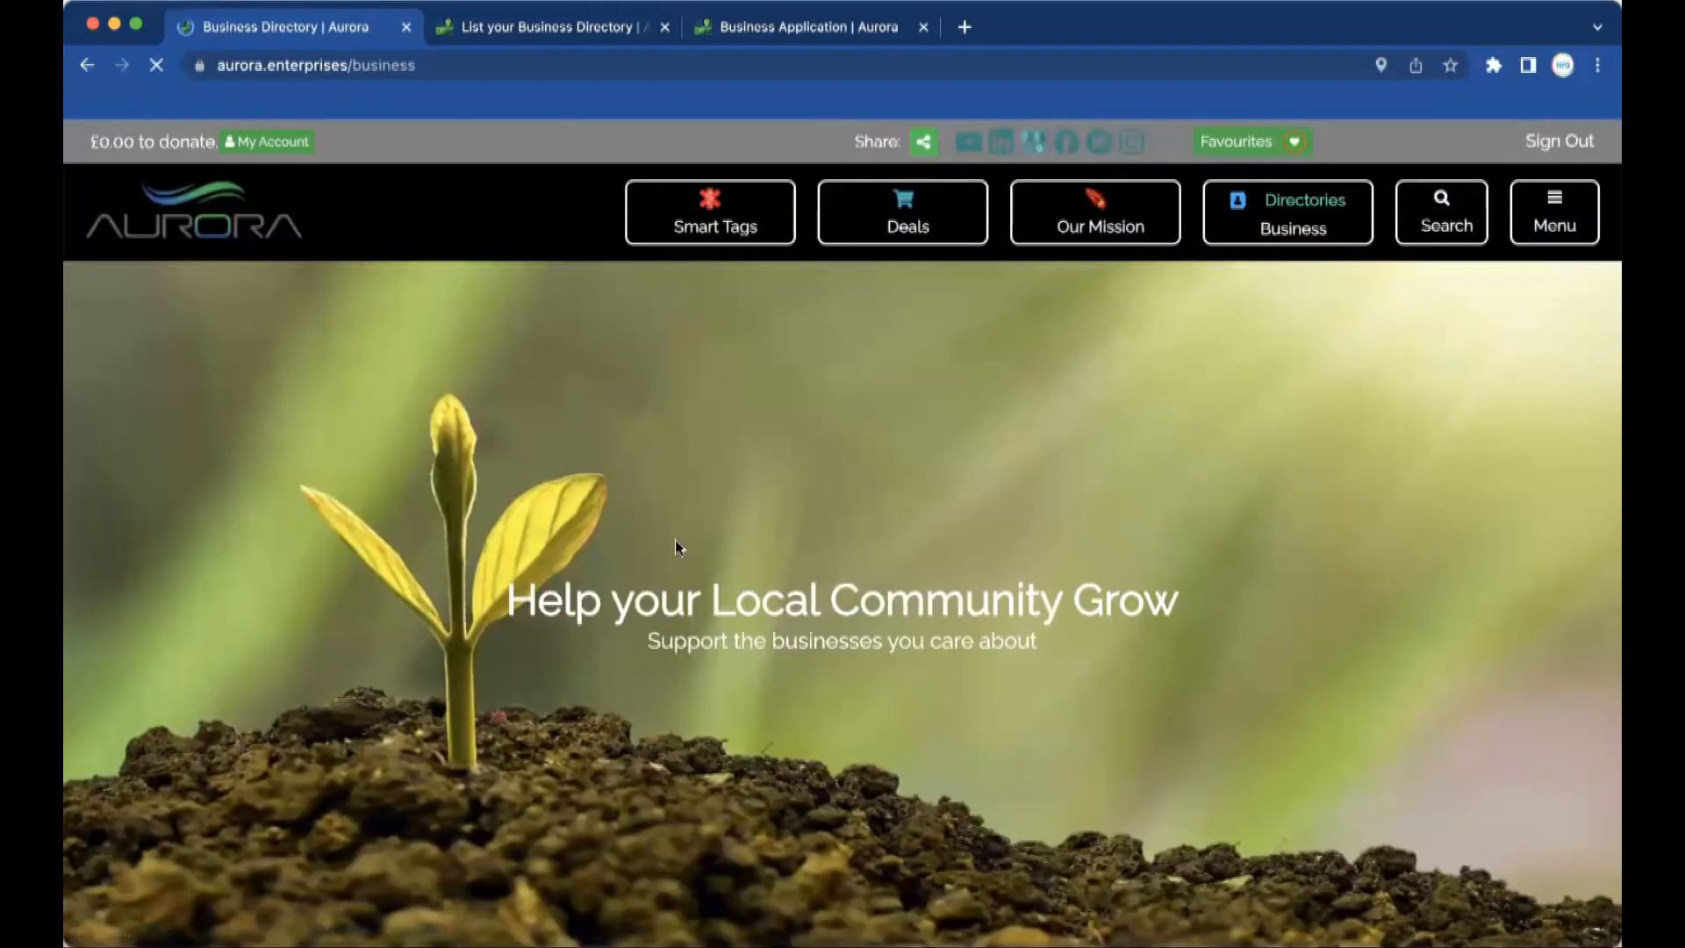
pyautogui.scroll(-6, 675, 540)
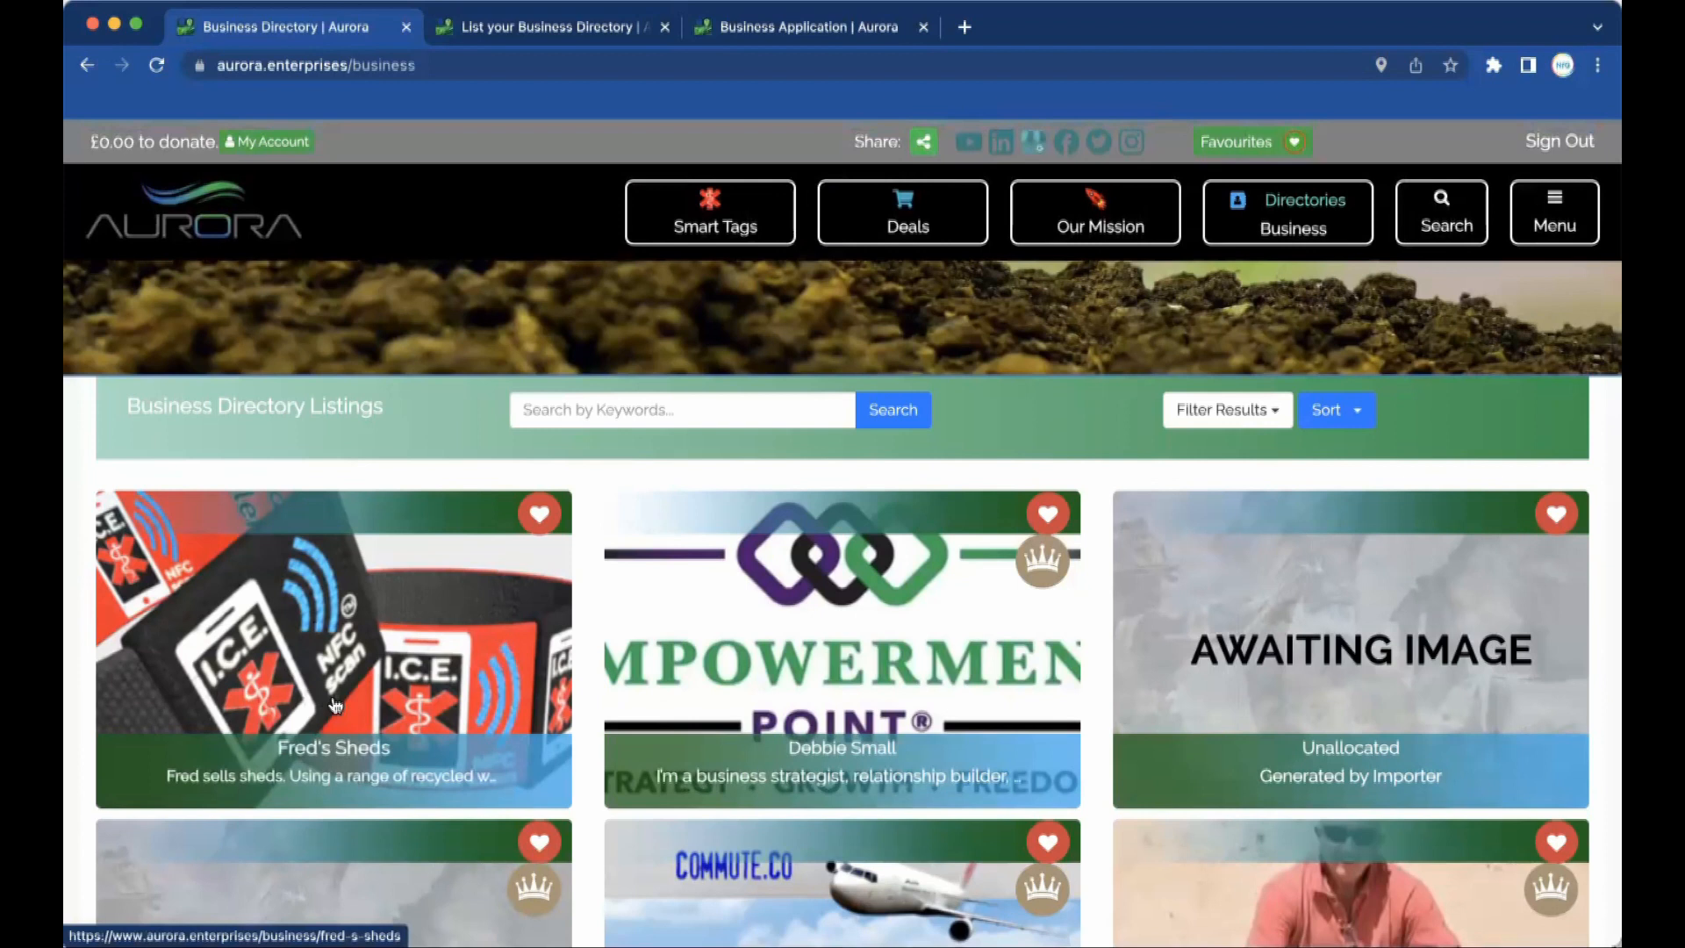
pyautogui.click(537, 510)
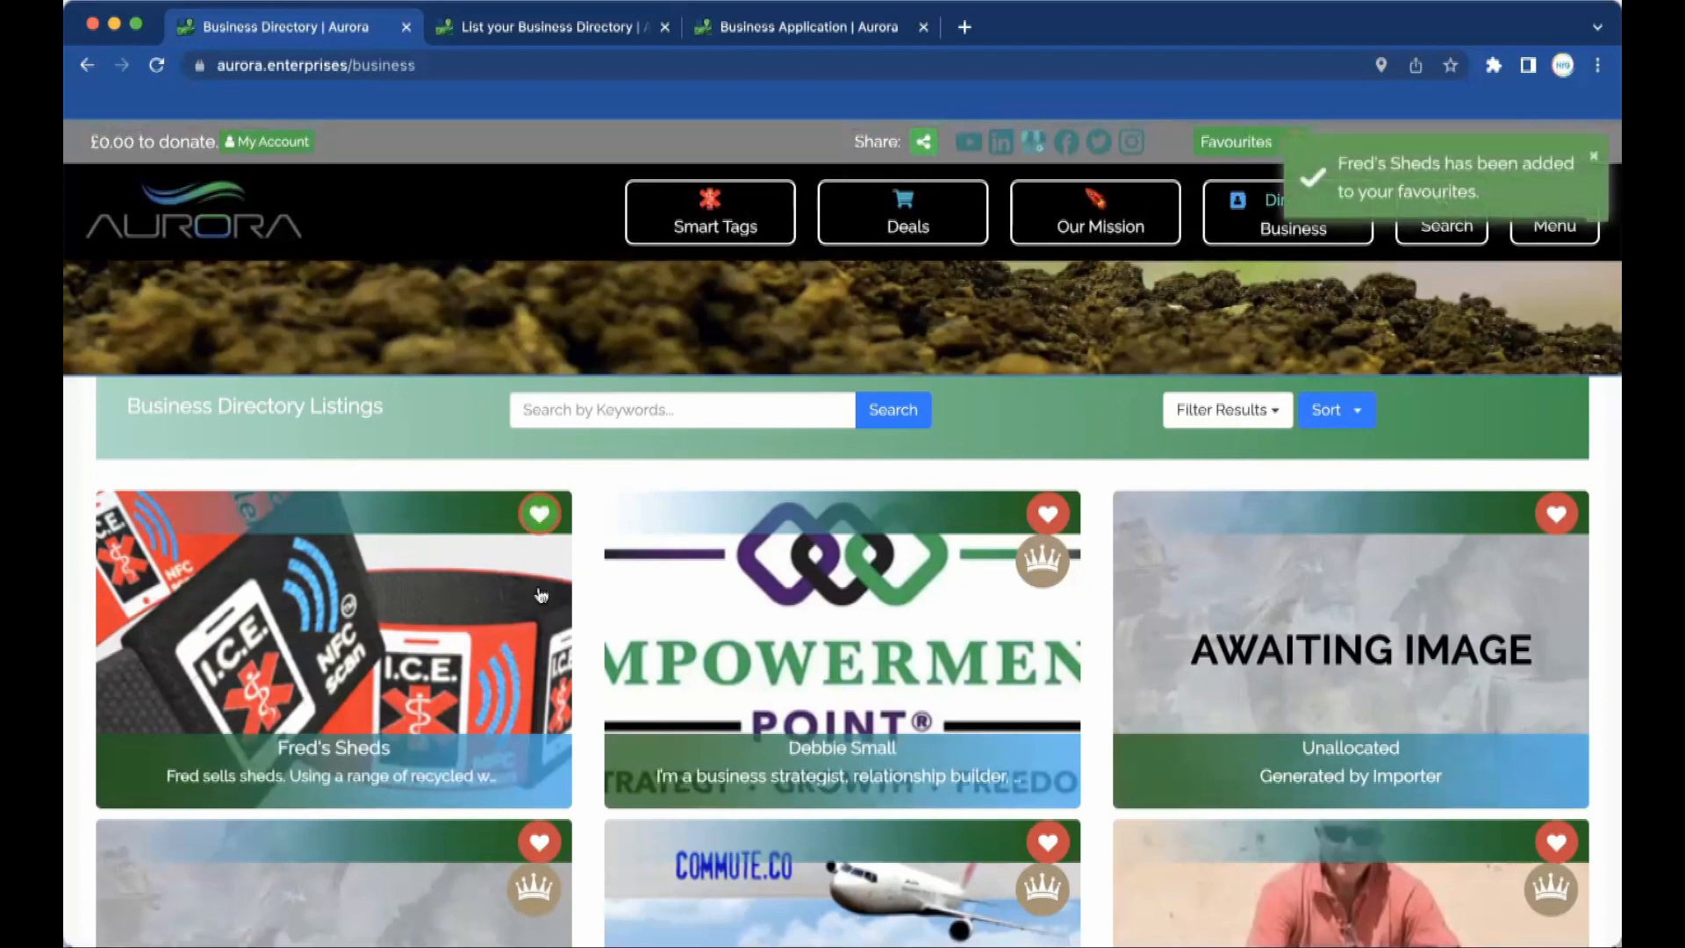
pyautogui.click(535, 509)
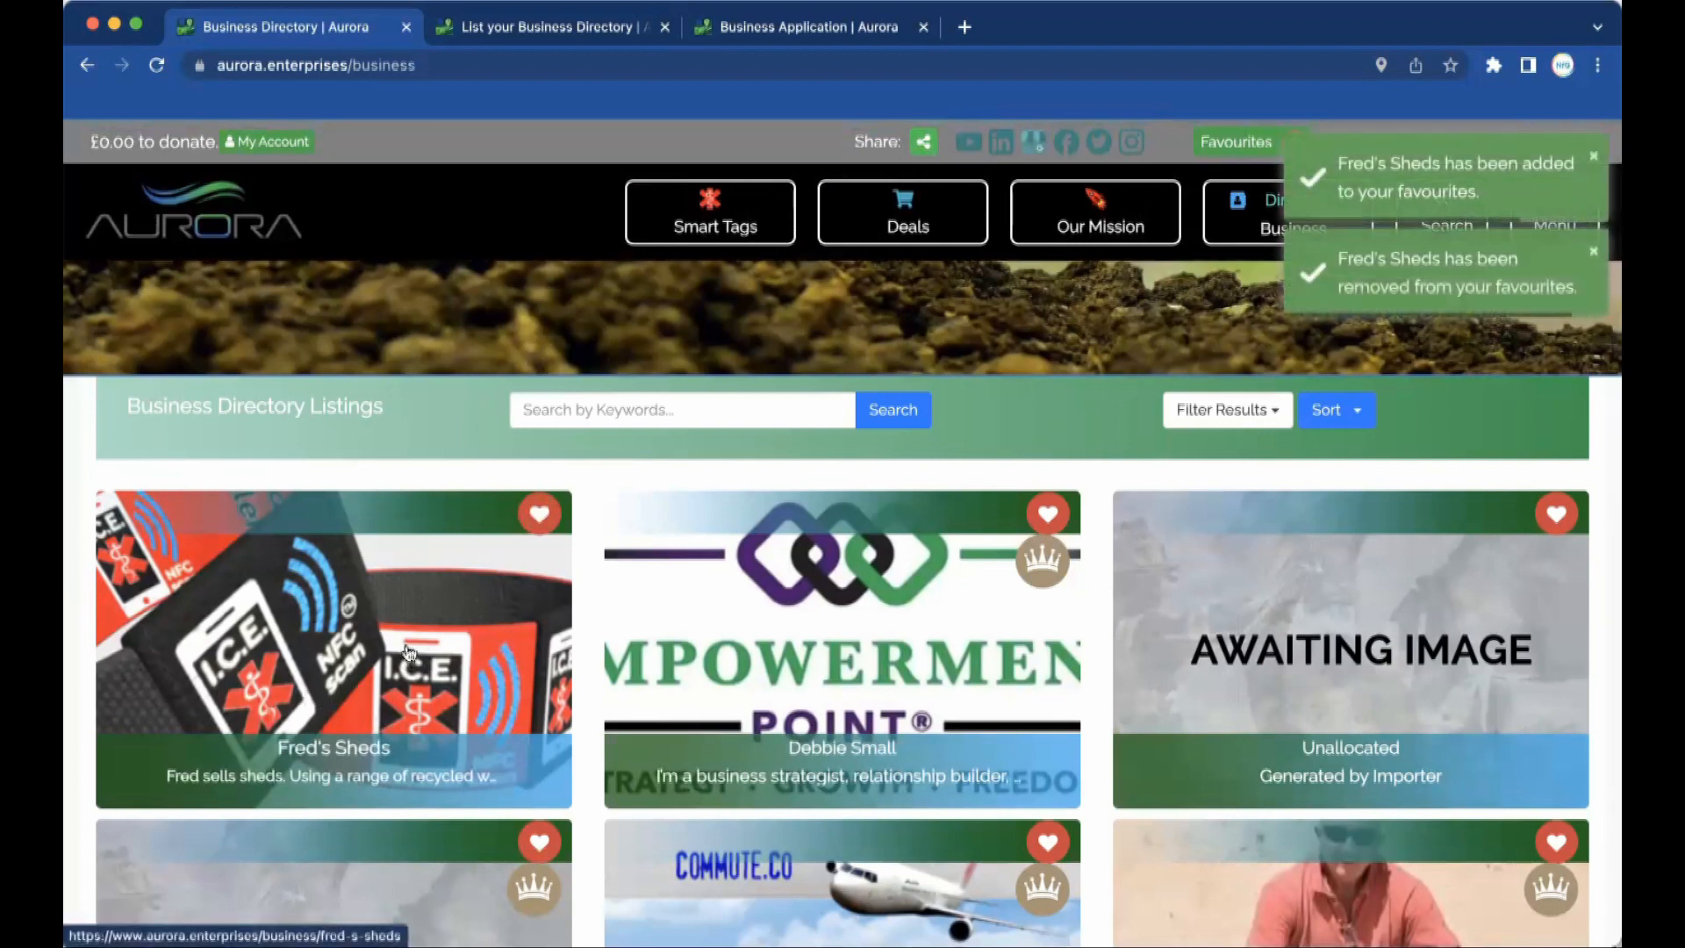
pyautogui.click(360, 763)
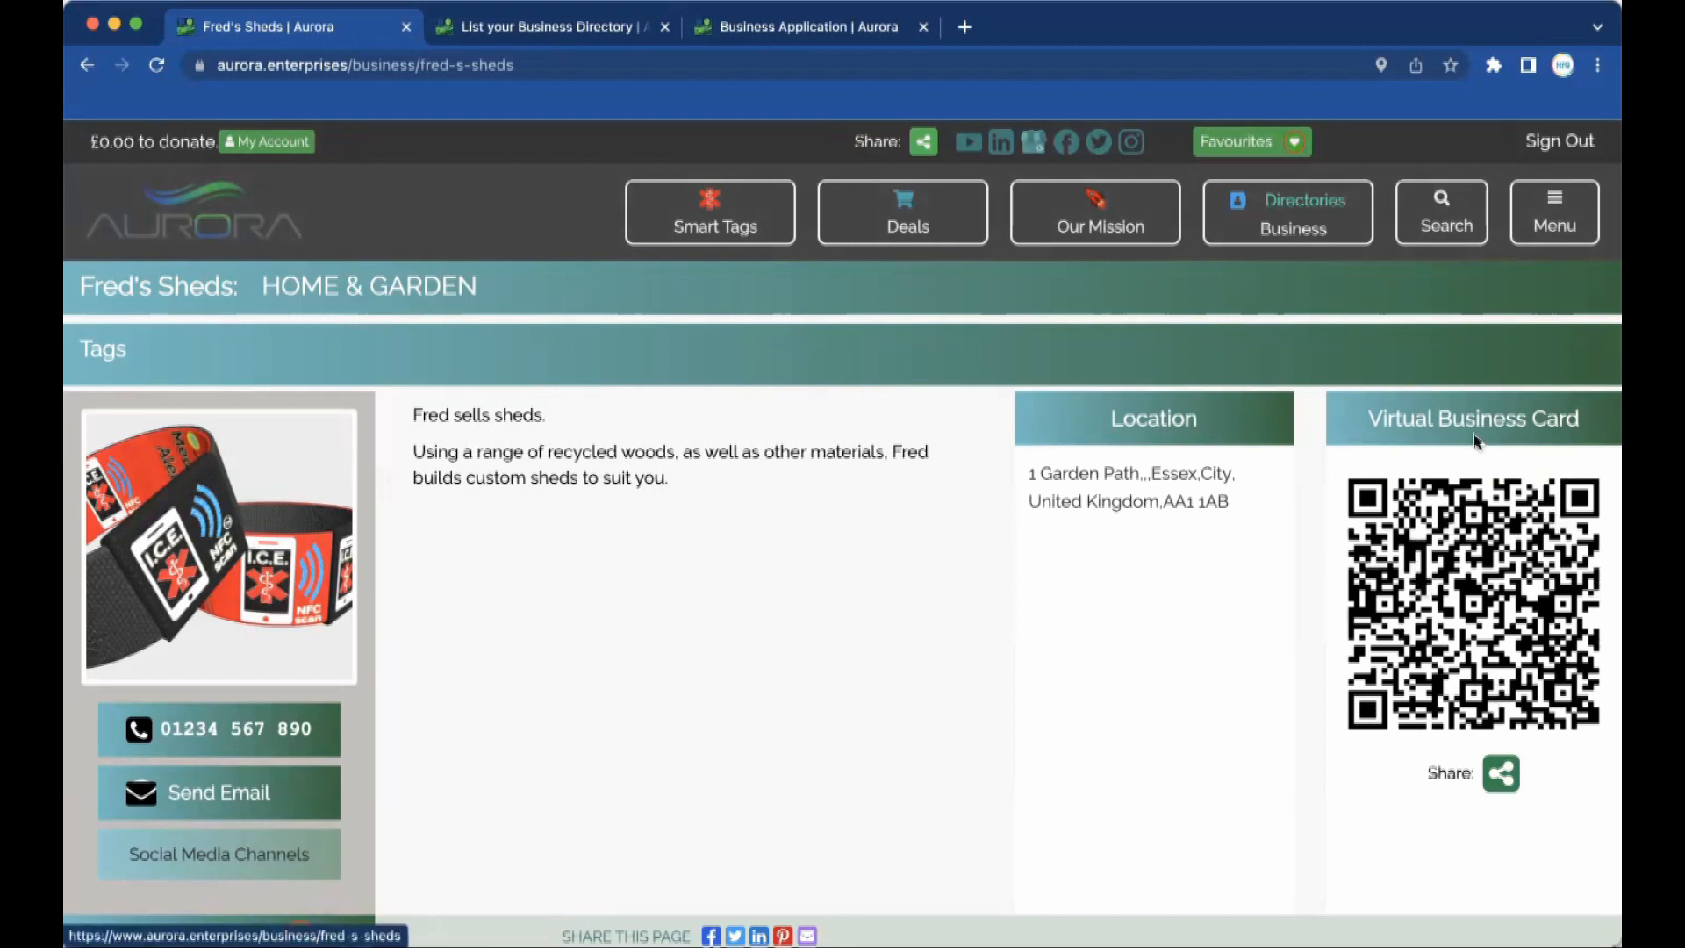
pyautogui.click(1496, 605)
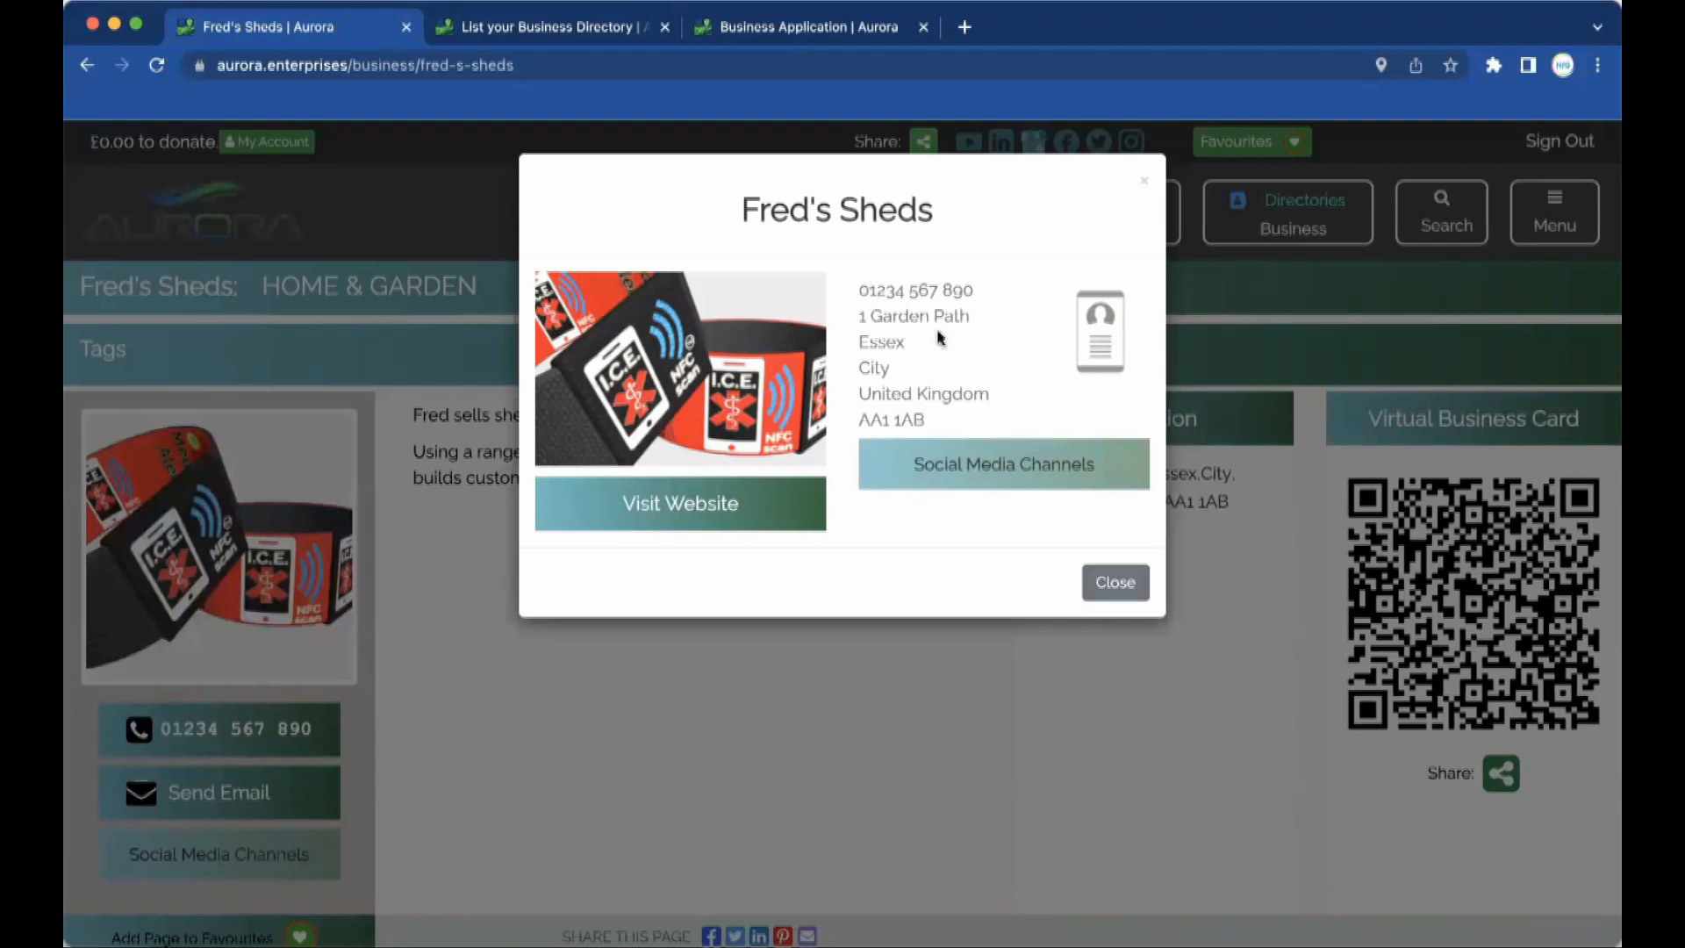
pyautogui.click(1107, 585)
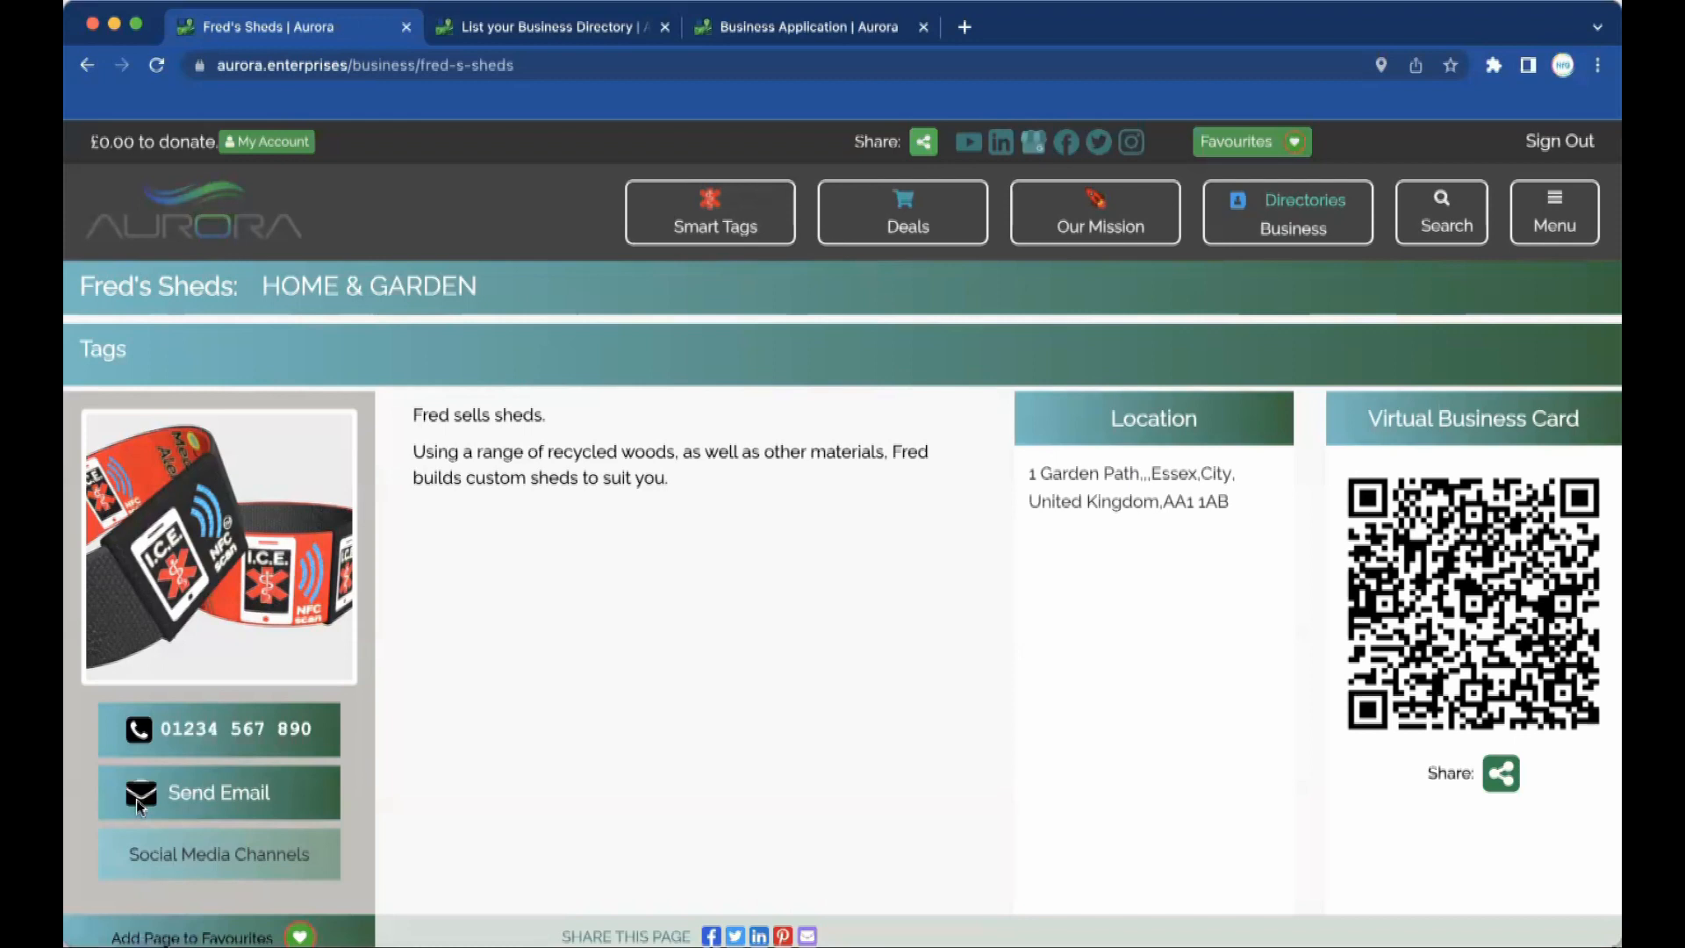
pyautogui.click(225, 793)
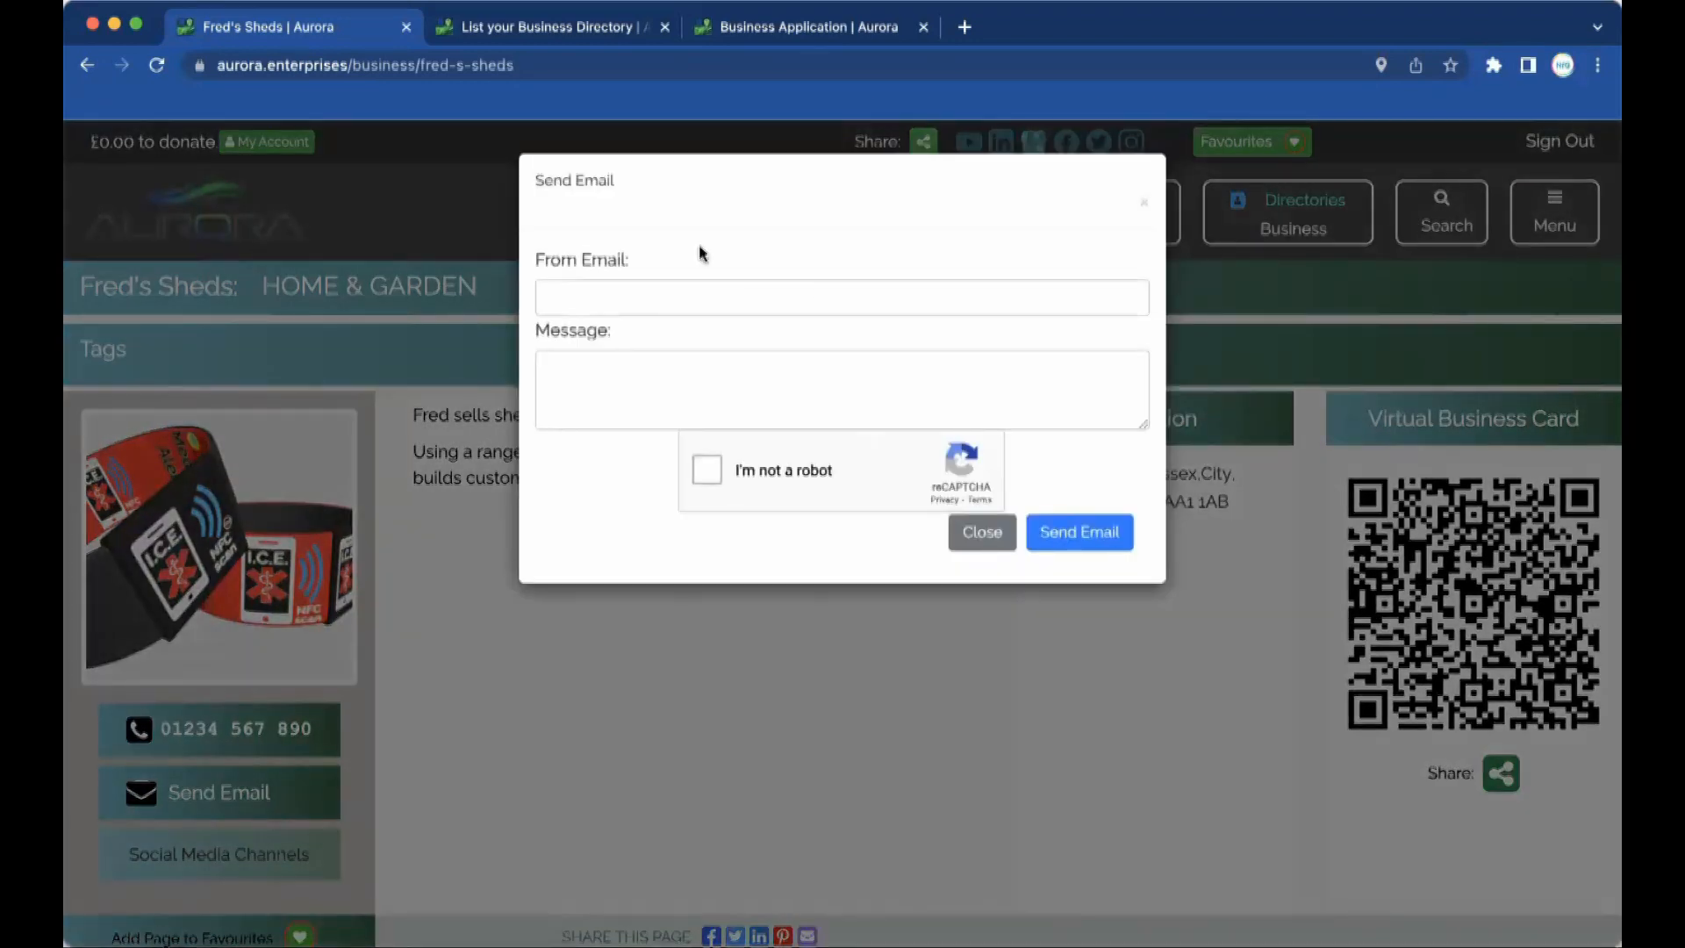
pyautogui.click(982, 532)
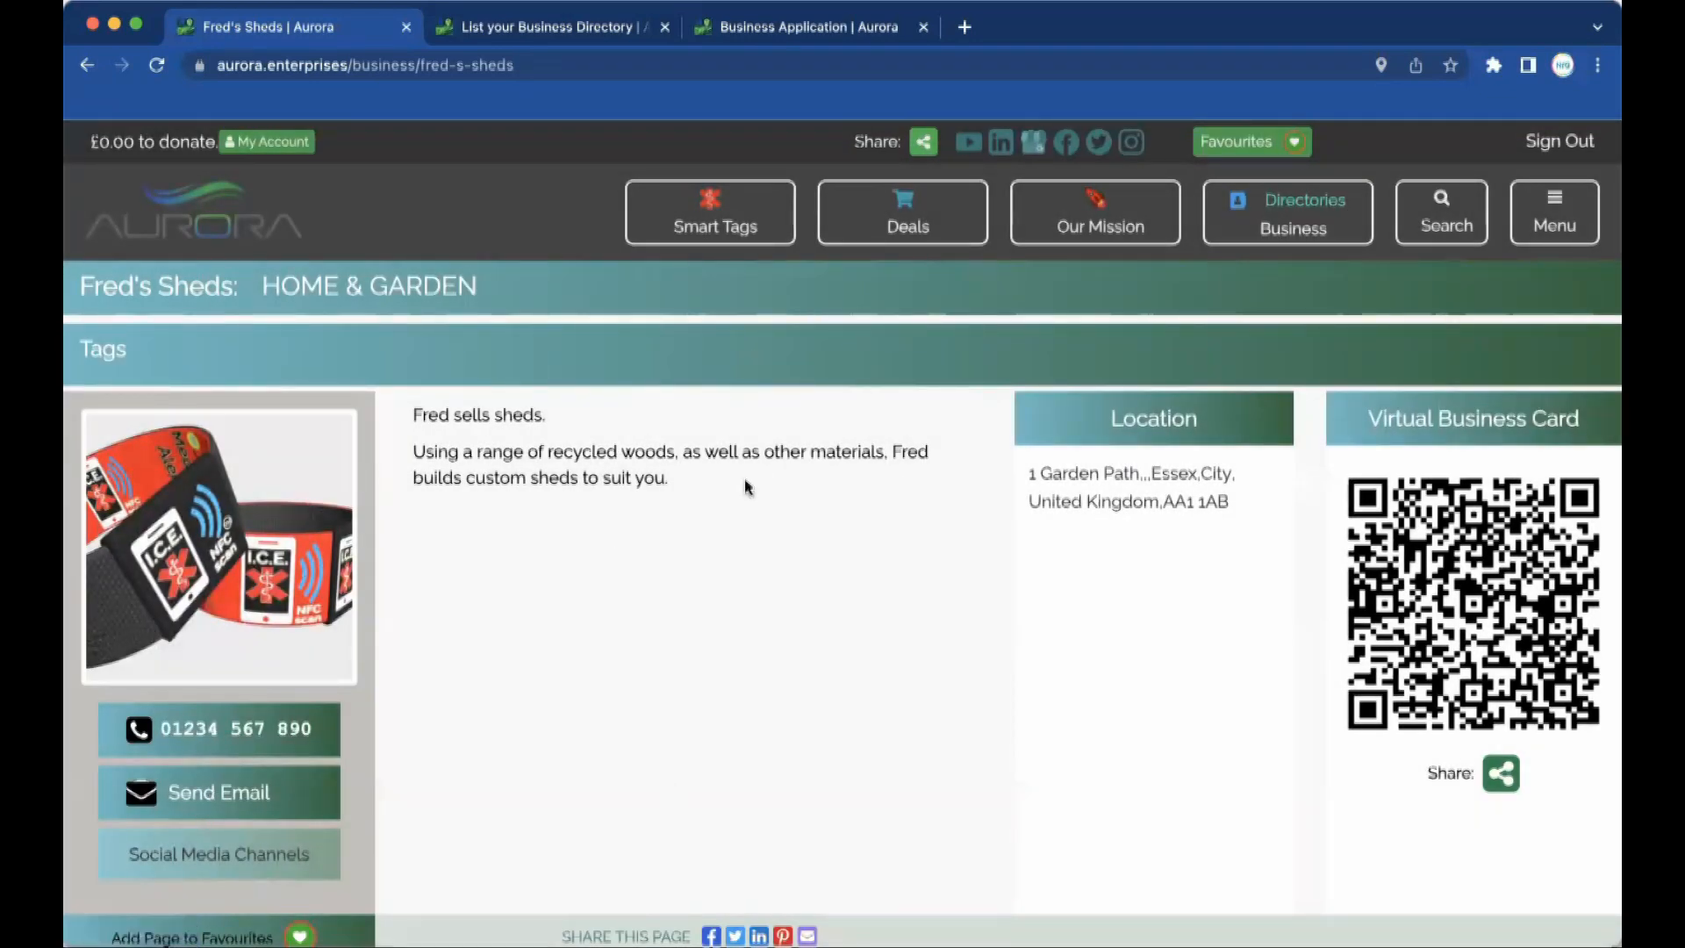
pyautogui.scroll(-5, 698, 675)
pyautogui.scroll(5, 699, 675)
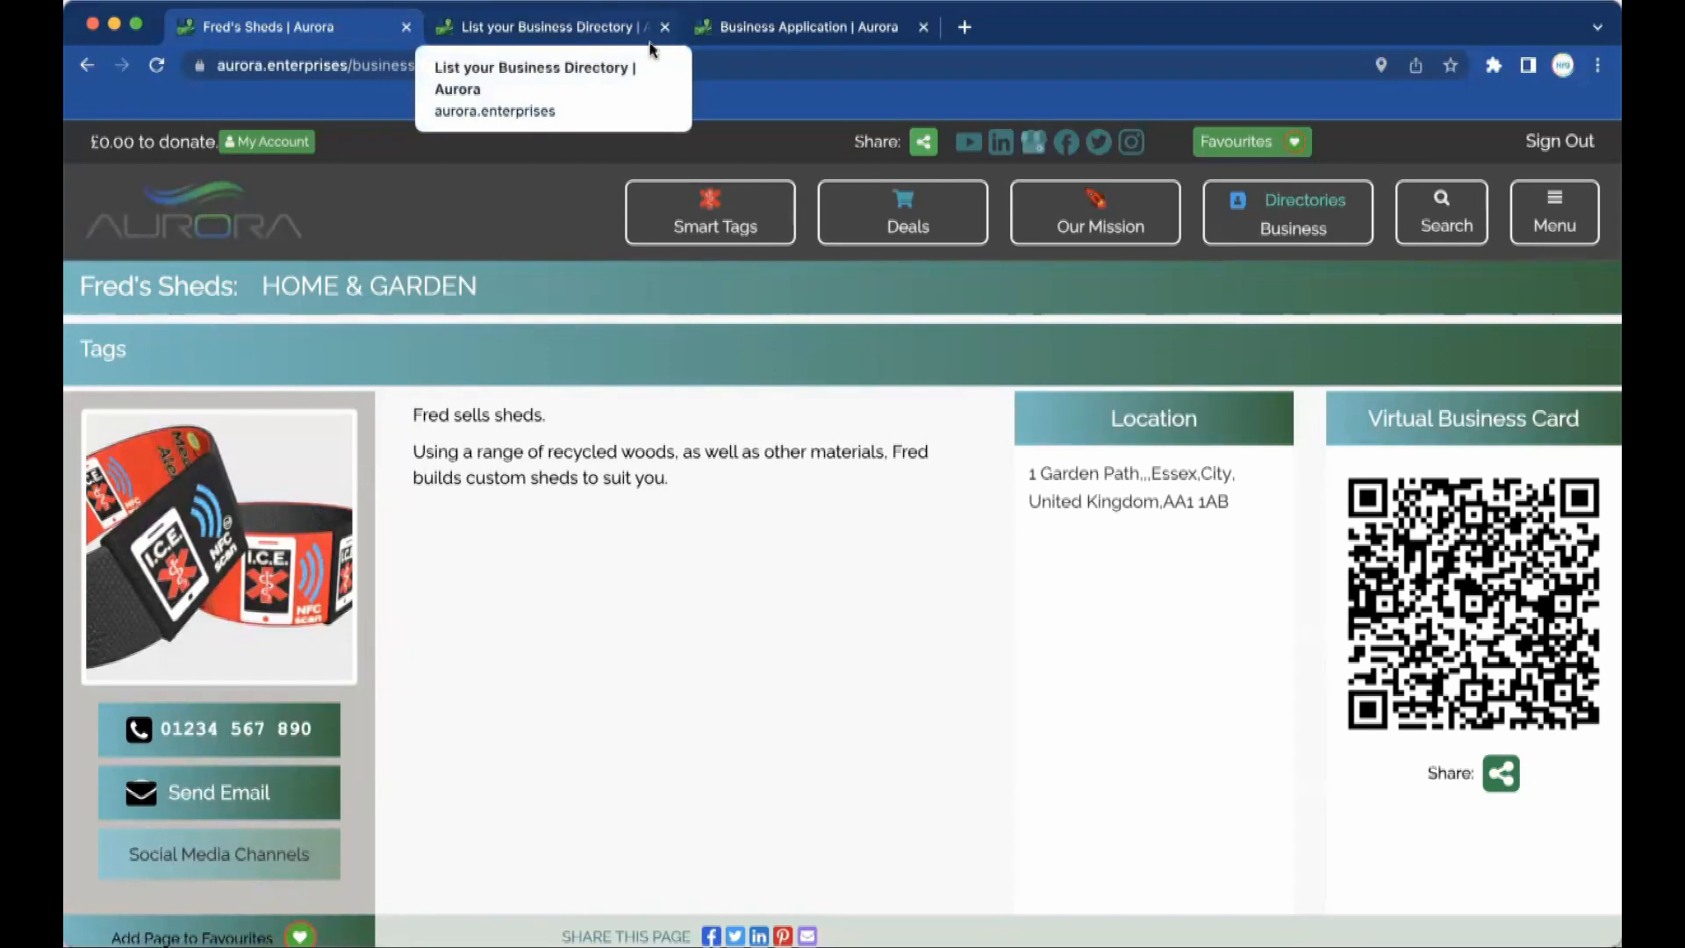
# Return to the Business Application tab and choose Add a Deal under 'Do we have a Deal?'.
pyautogui.hotkey('ctrl', 'shift', 'Tab')
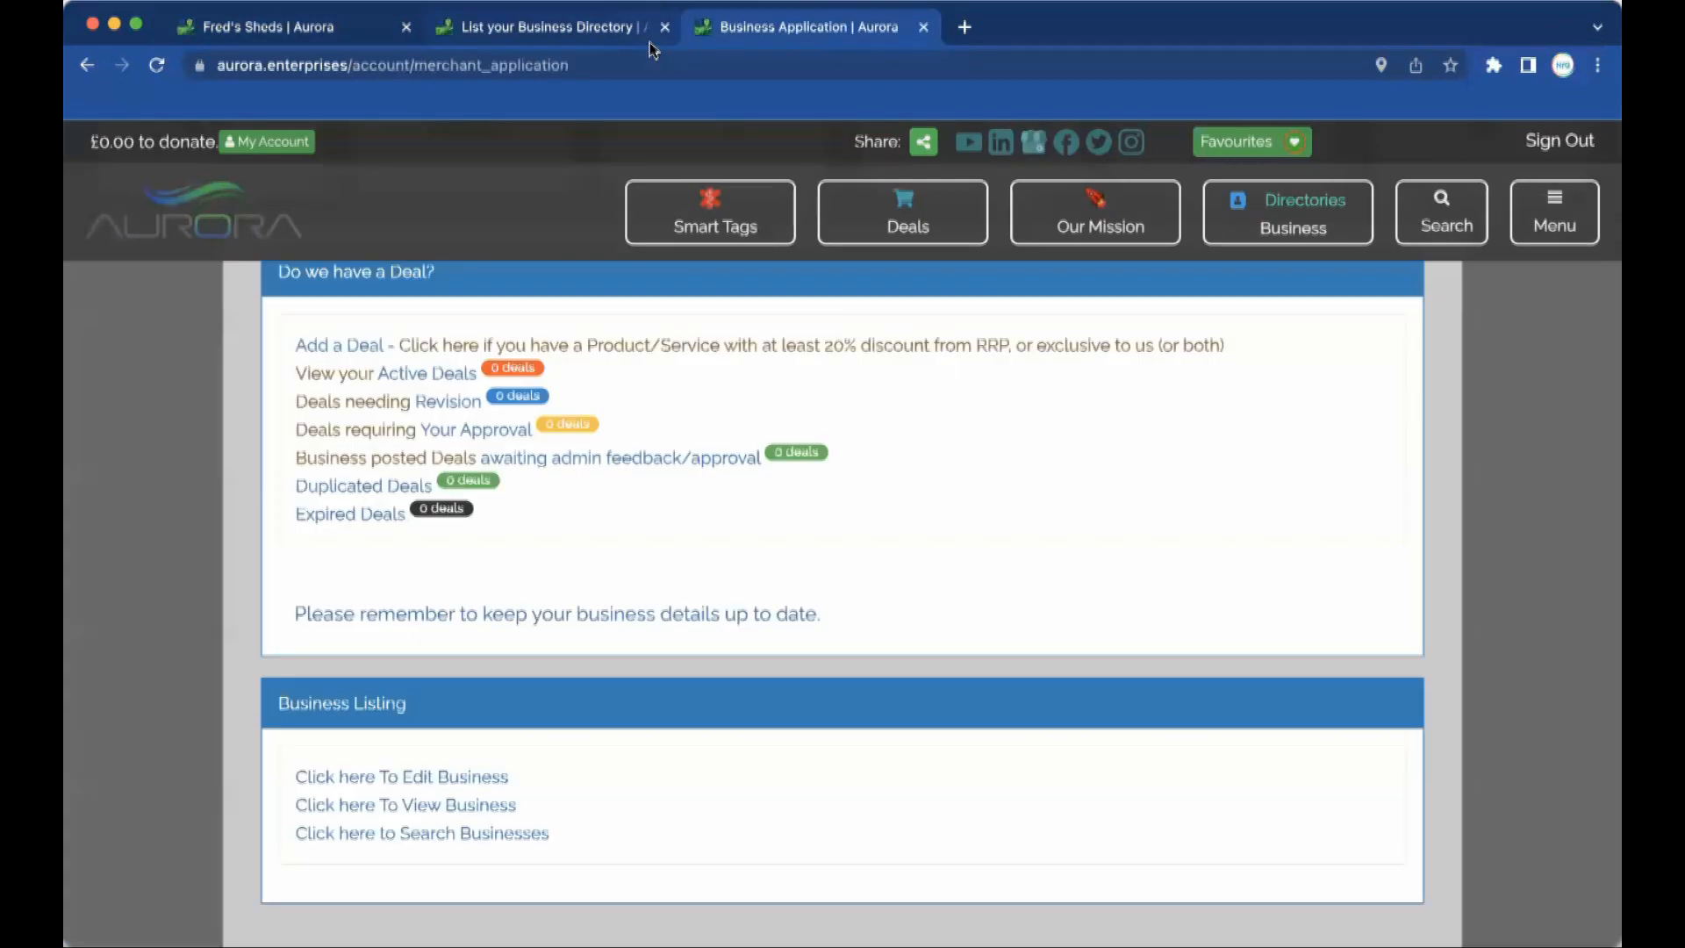
pyautogui.scroll(3, 537, 421)
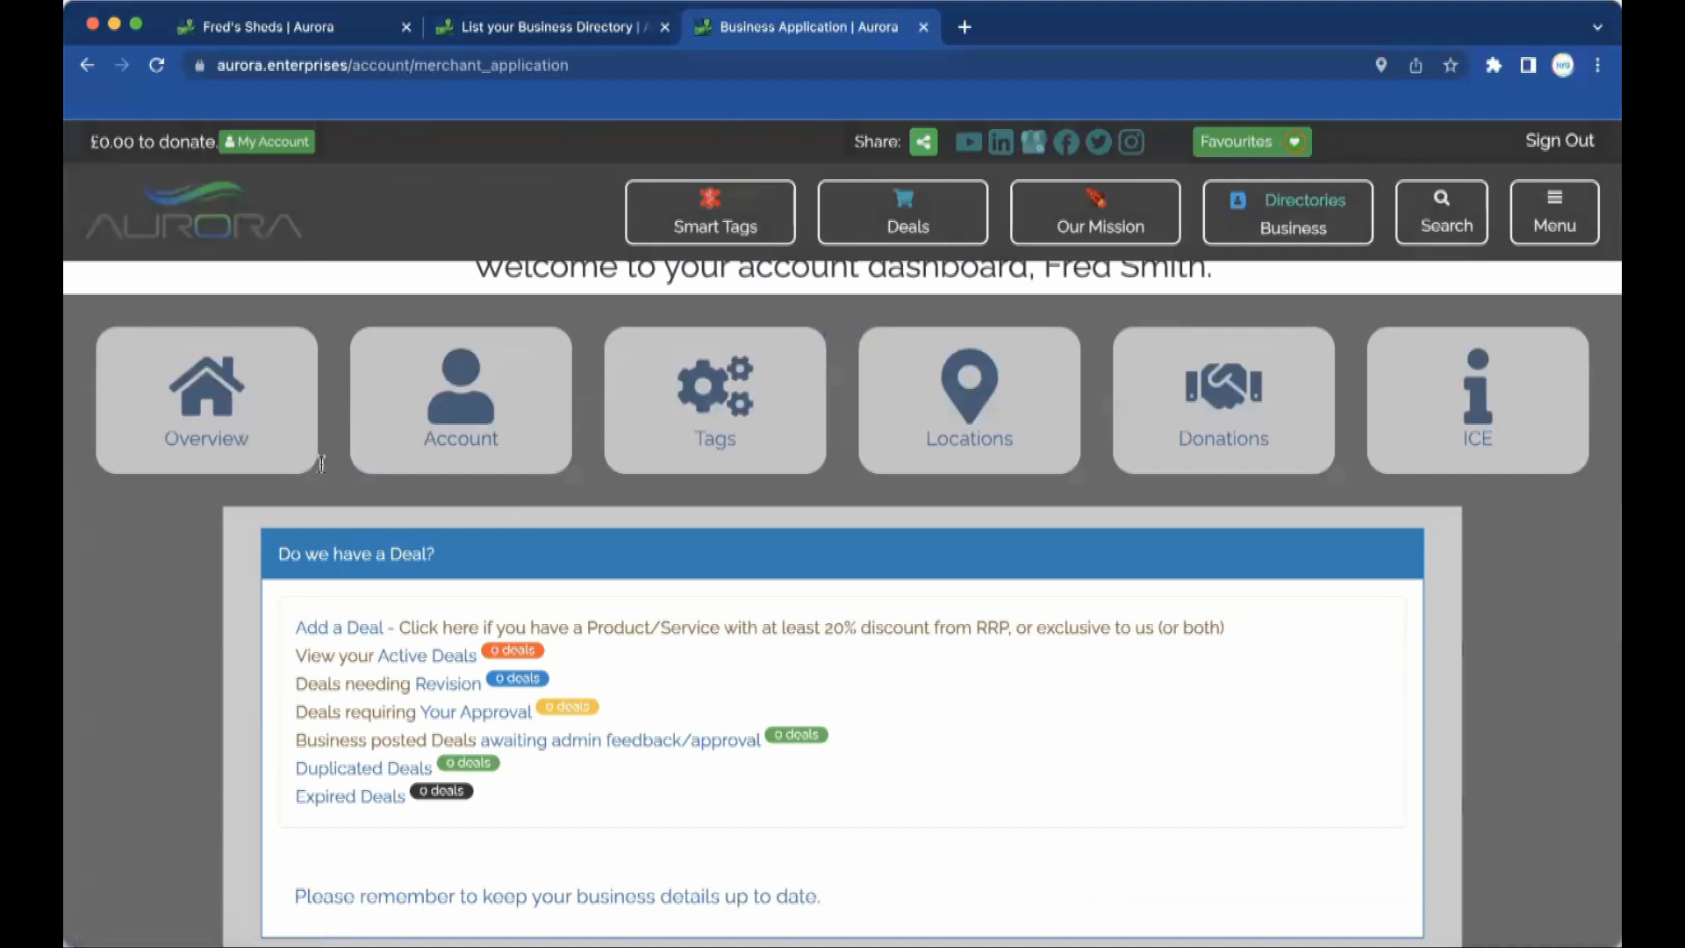
pyautogui.scroll(-3, 485, 699)
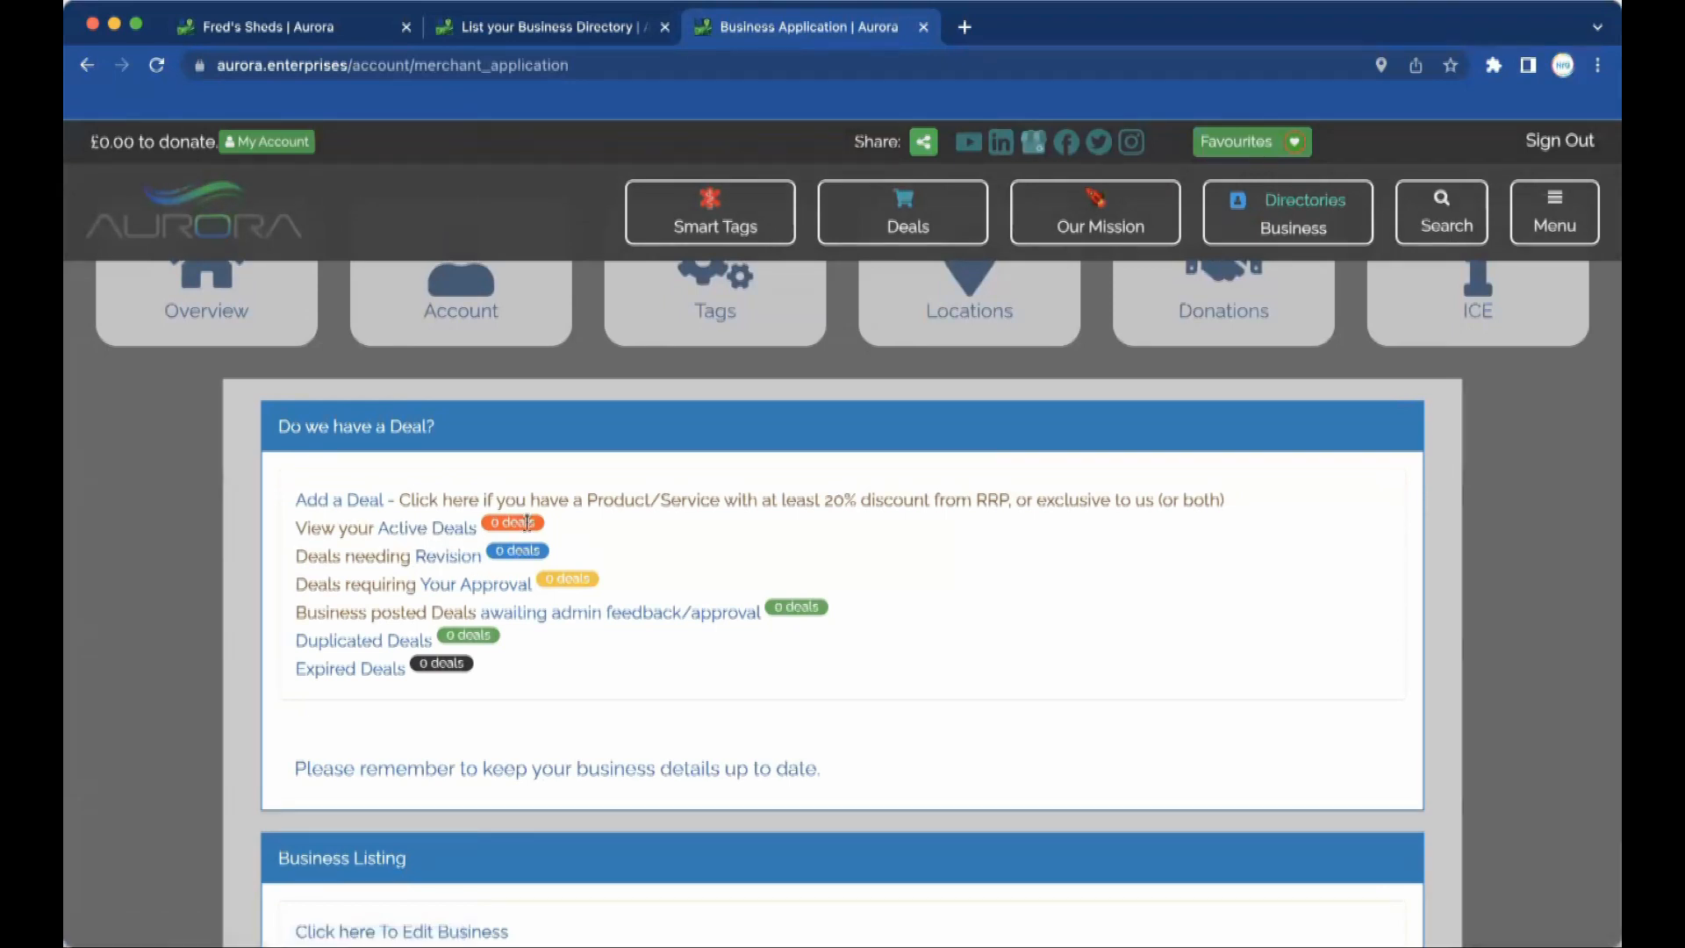
pyautogui.scroll(-3, 696, 695)
pyautogui.scroll(-8, 694, 691)
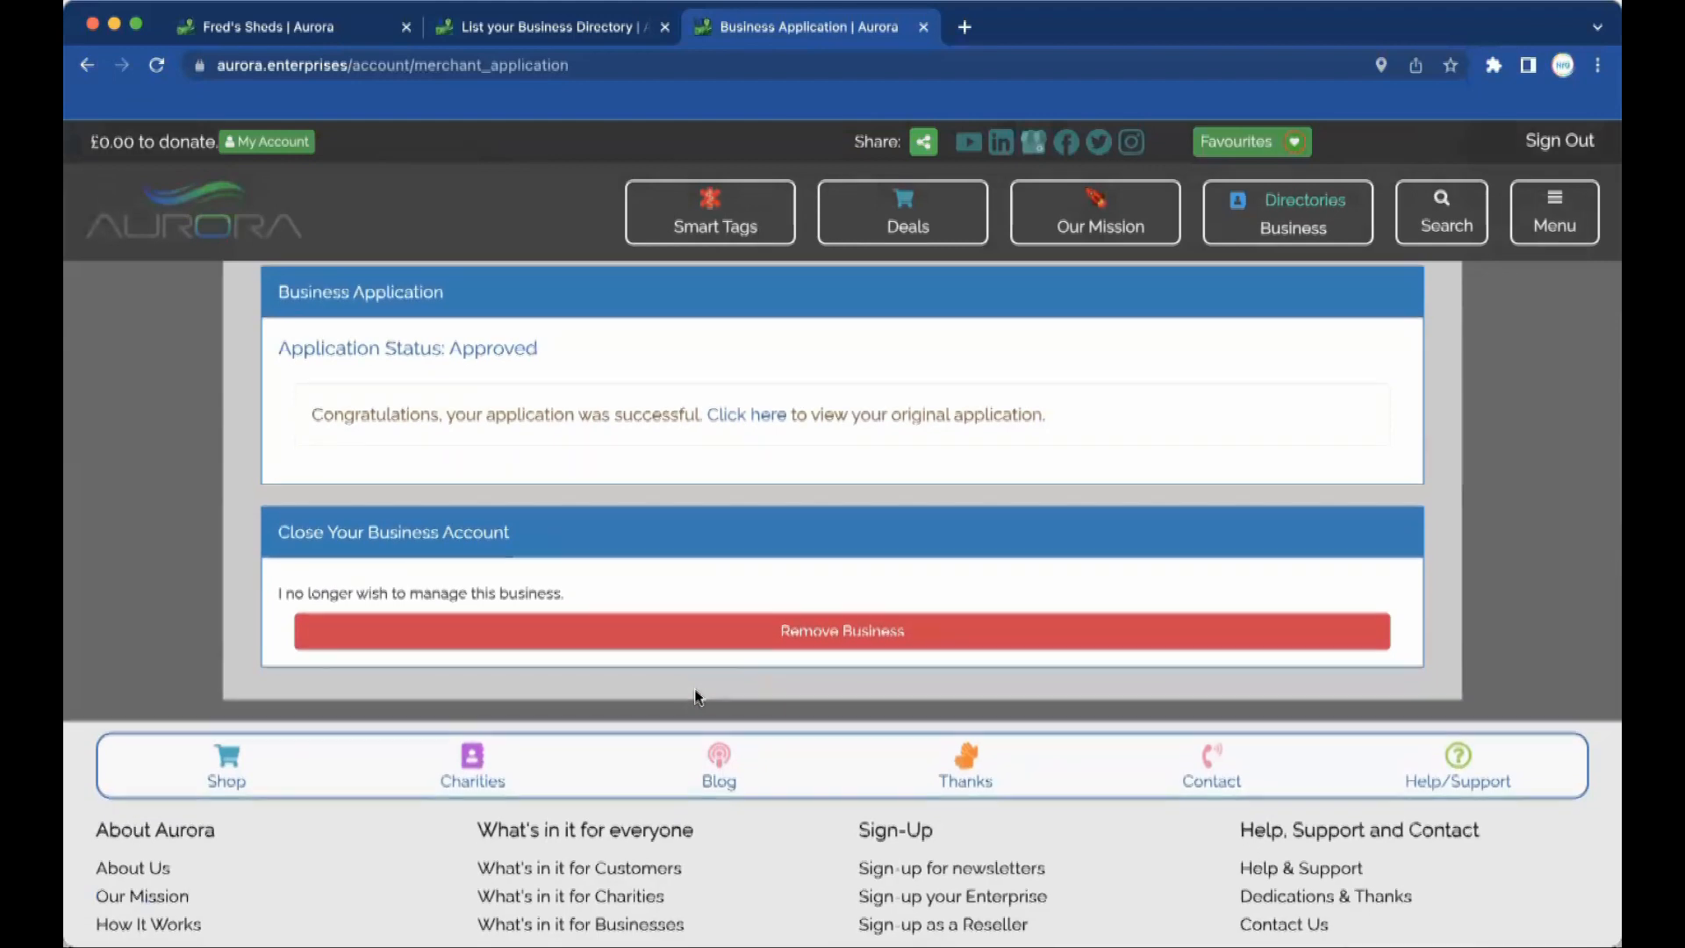
pyautogui.scroll(9, 694, 698)
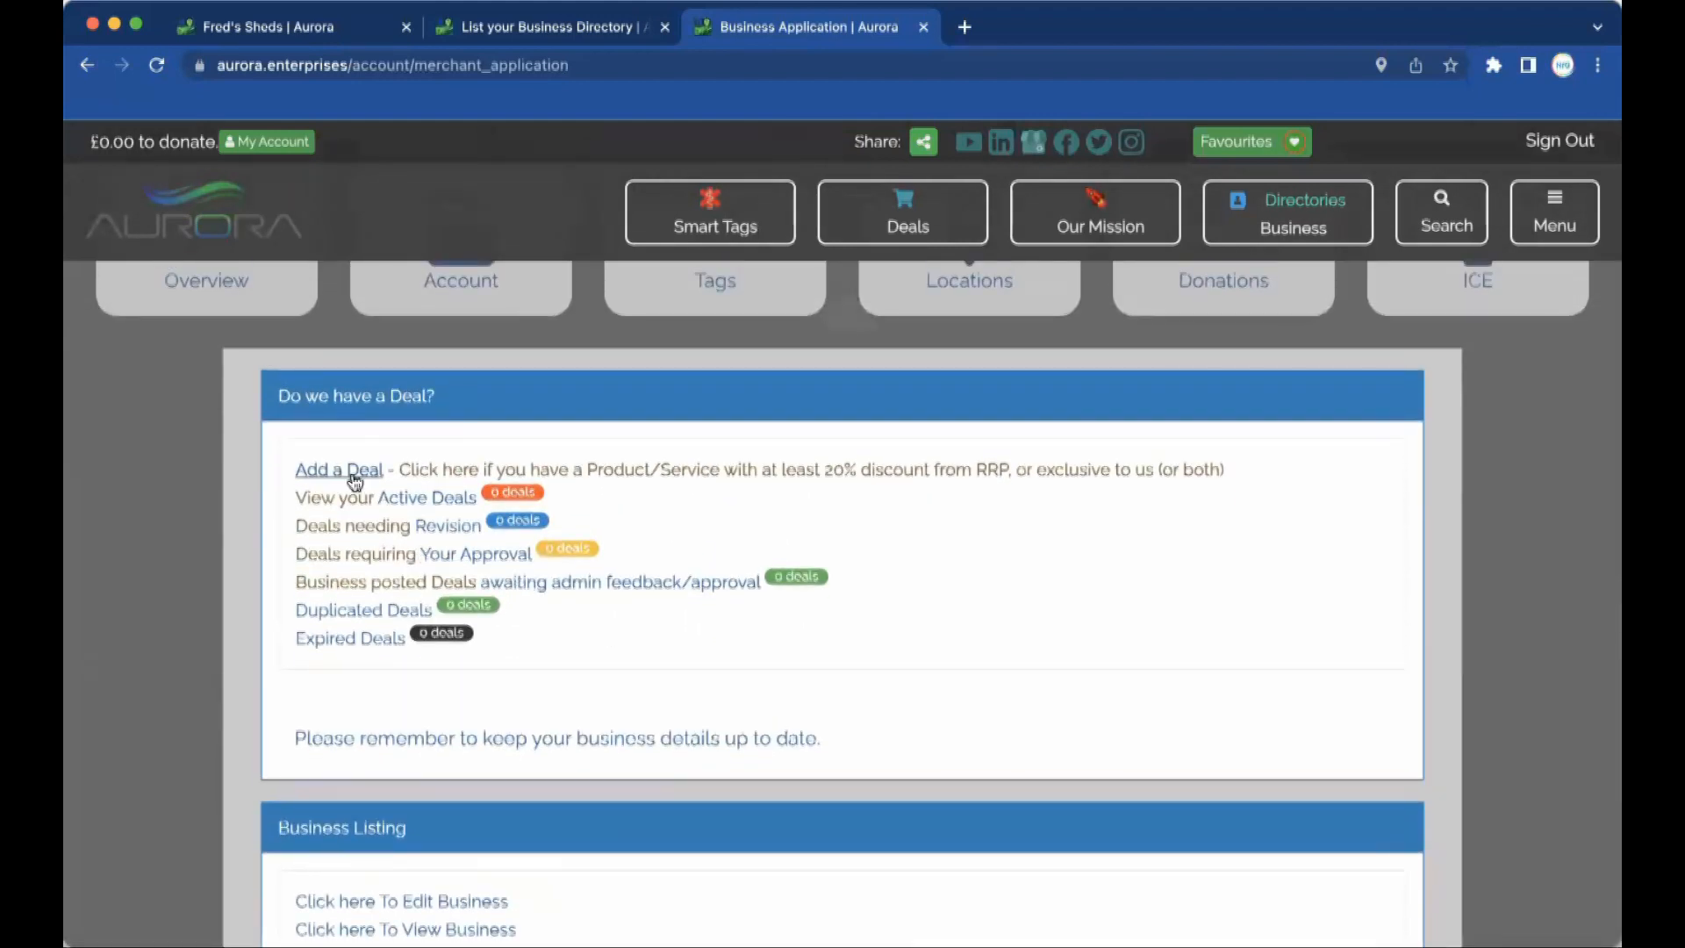
pyautogui.click(312, 471)
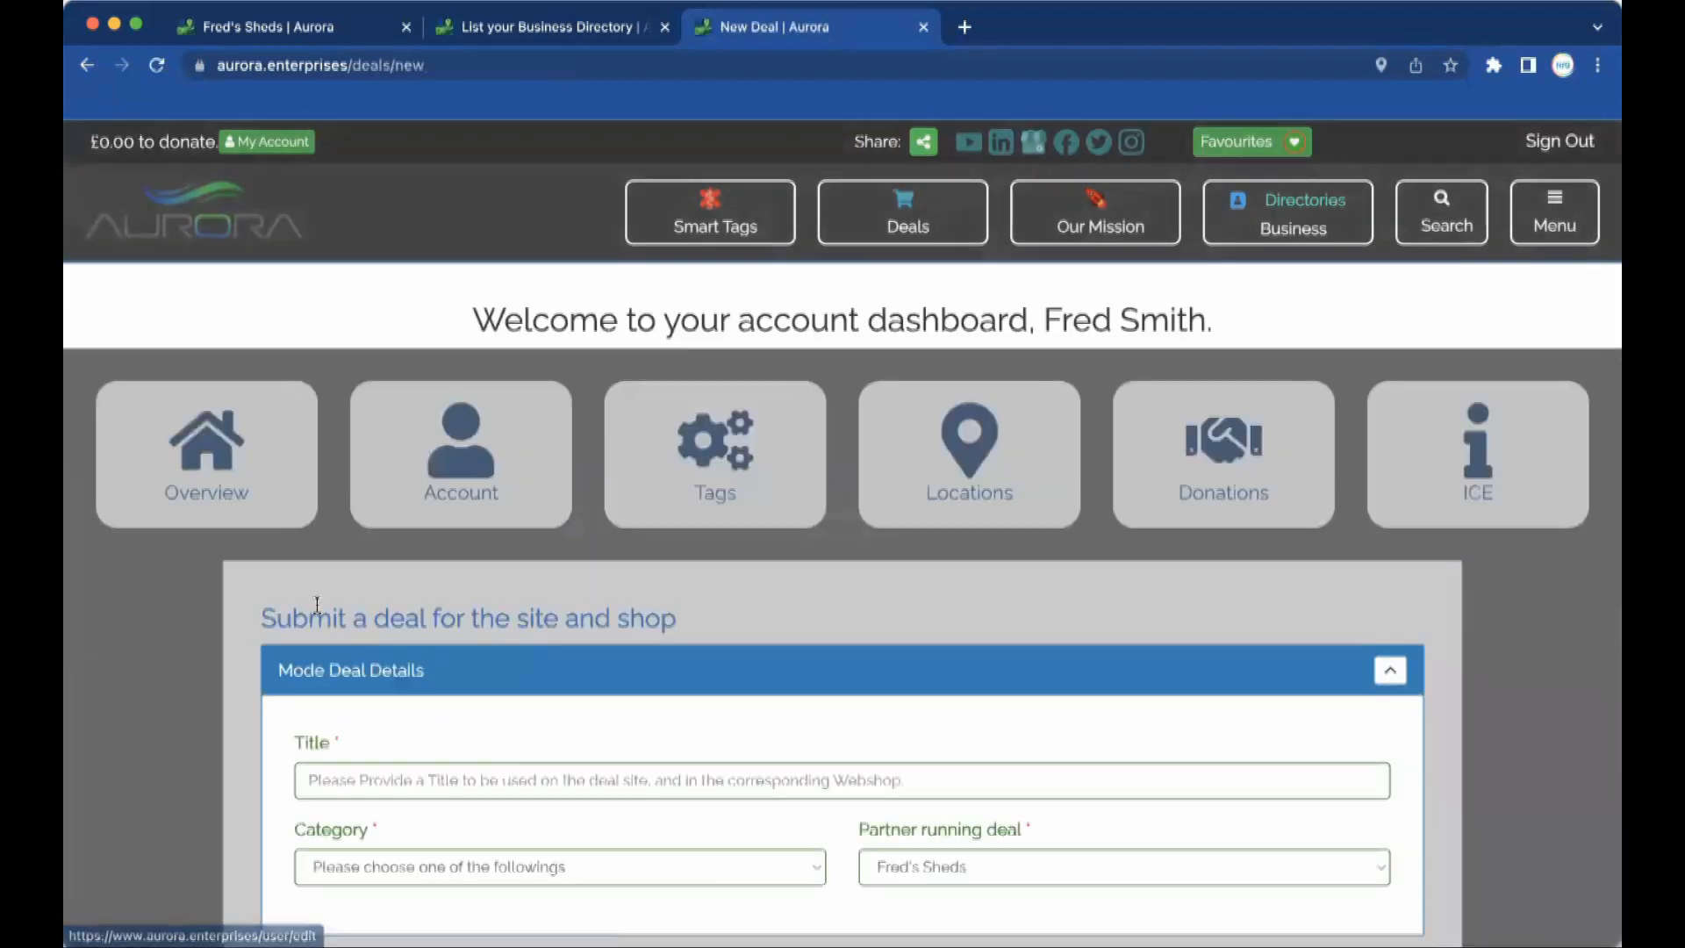
# Title the deal 'Freds Sheds Deal of the Century' and choose the Home and Garden category.
pyautogui.click(404, 776)
pyautogui.write('D')
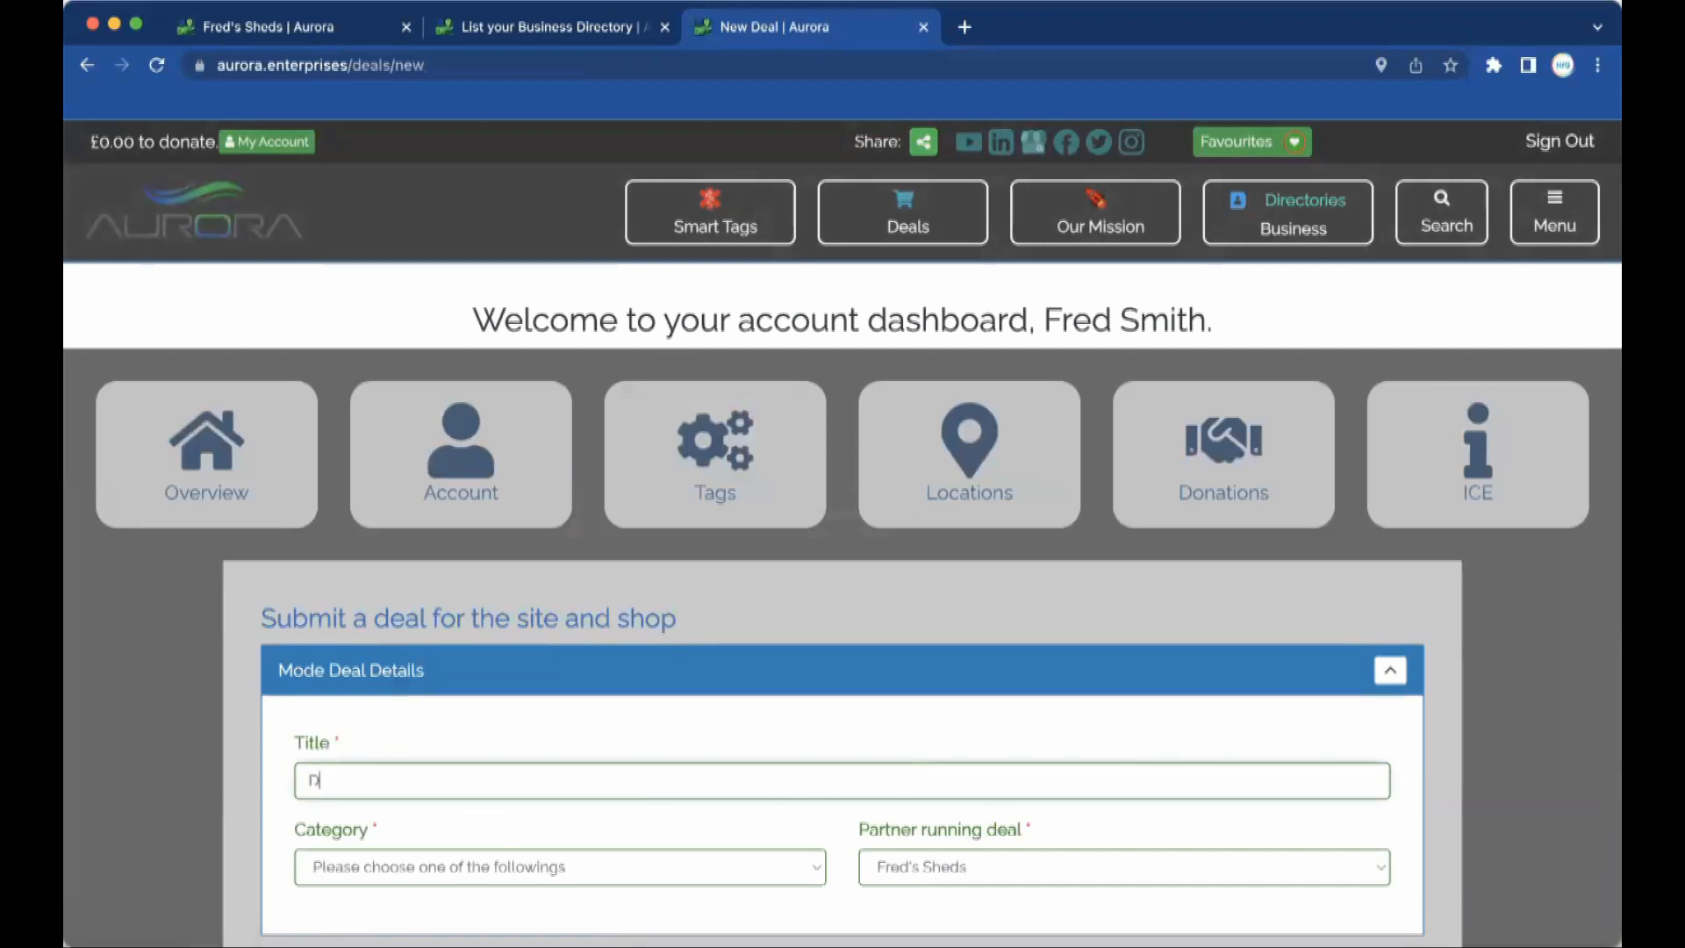
pyautogui.press('BackSpace')
pyautogui.write('Freds Sheds Deal of the Century')
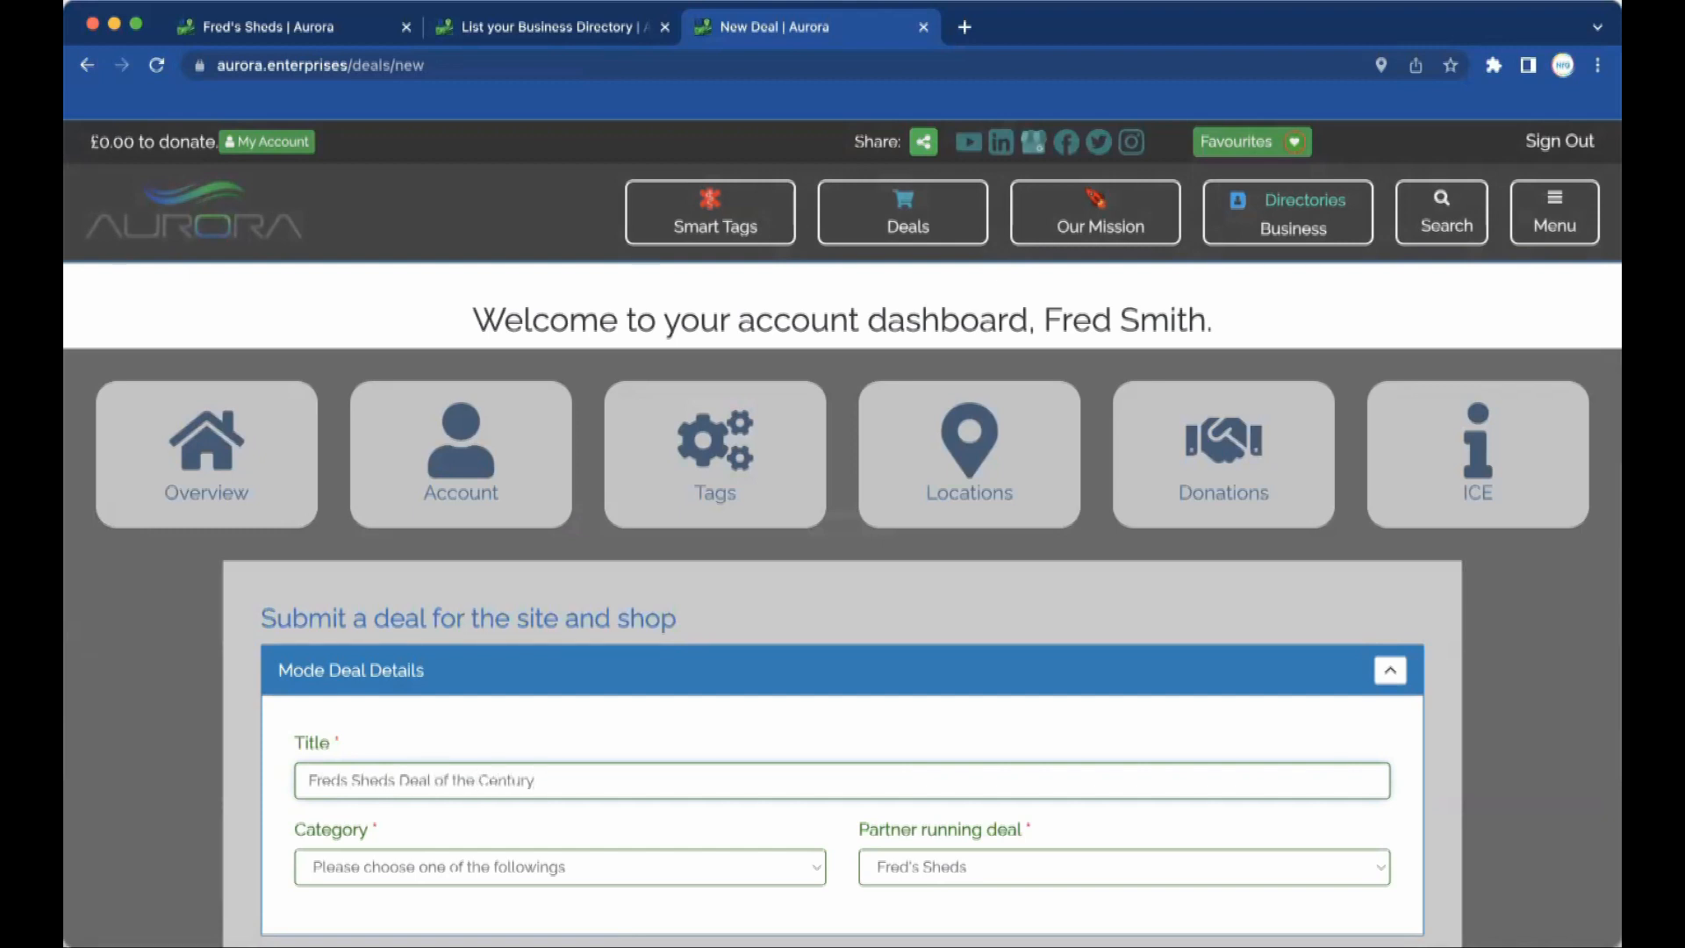
pyautogui.click(521, 866)
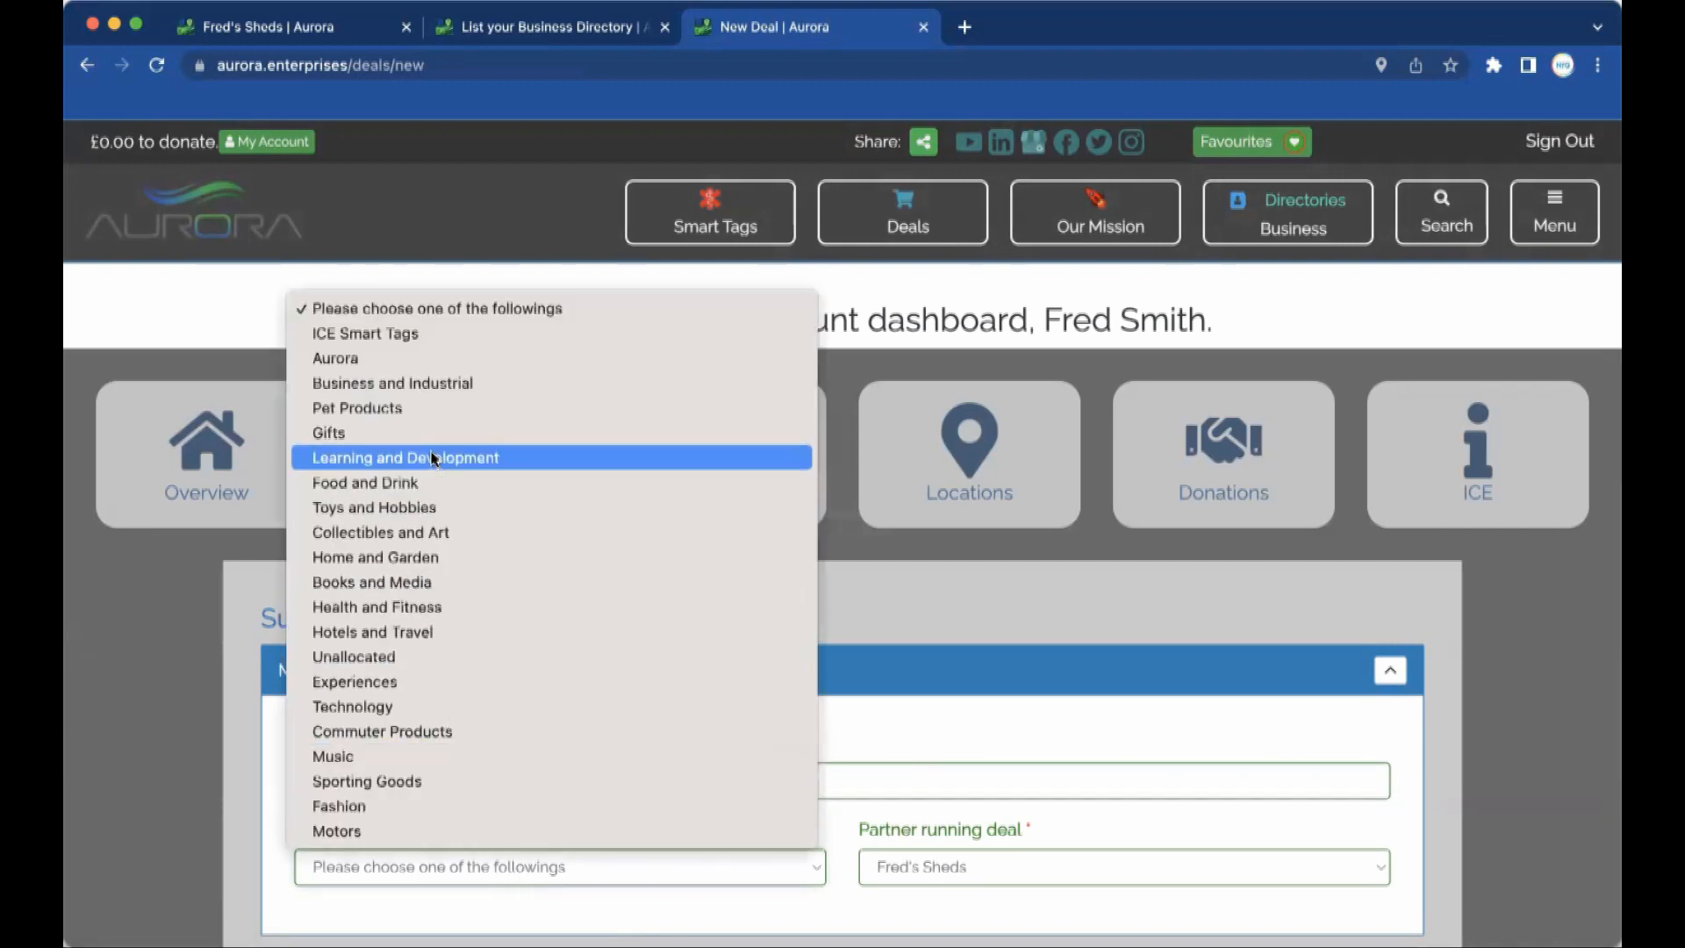
pyautogui.click(412, 561)
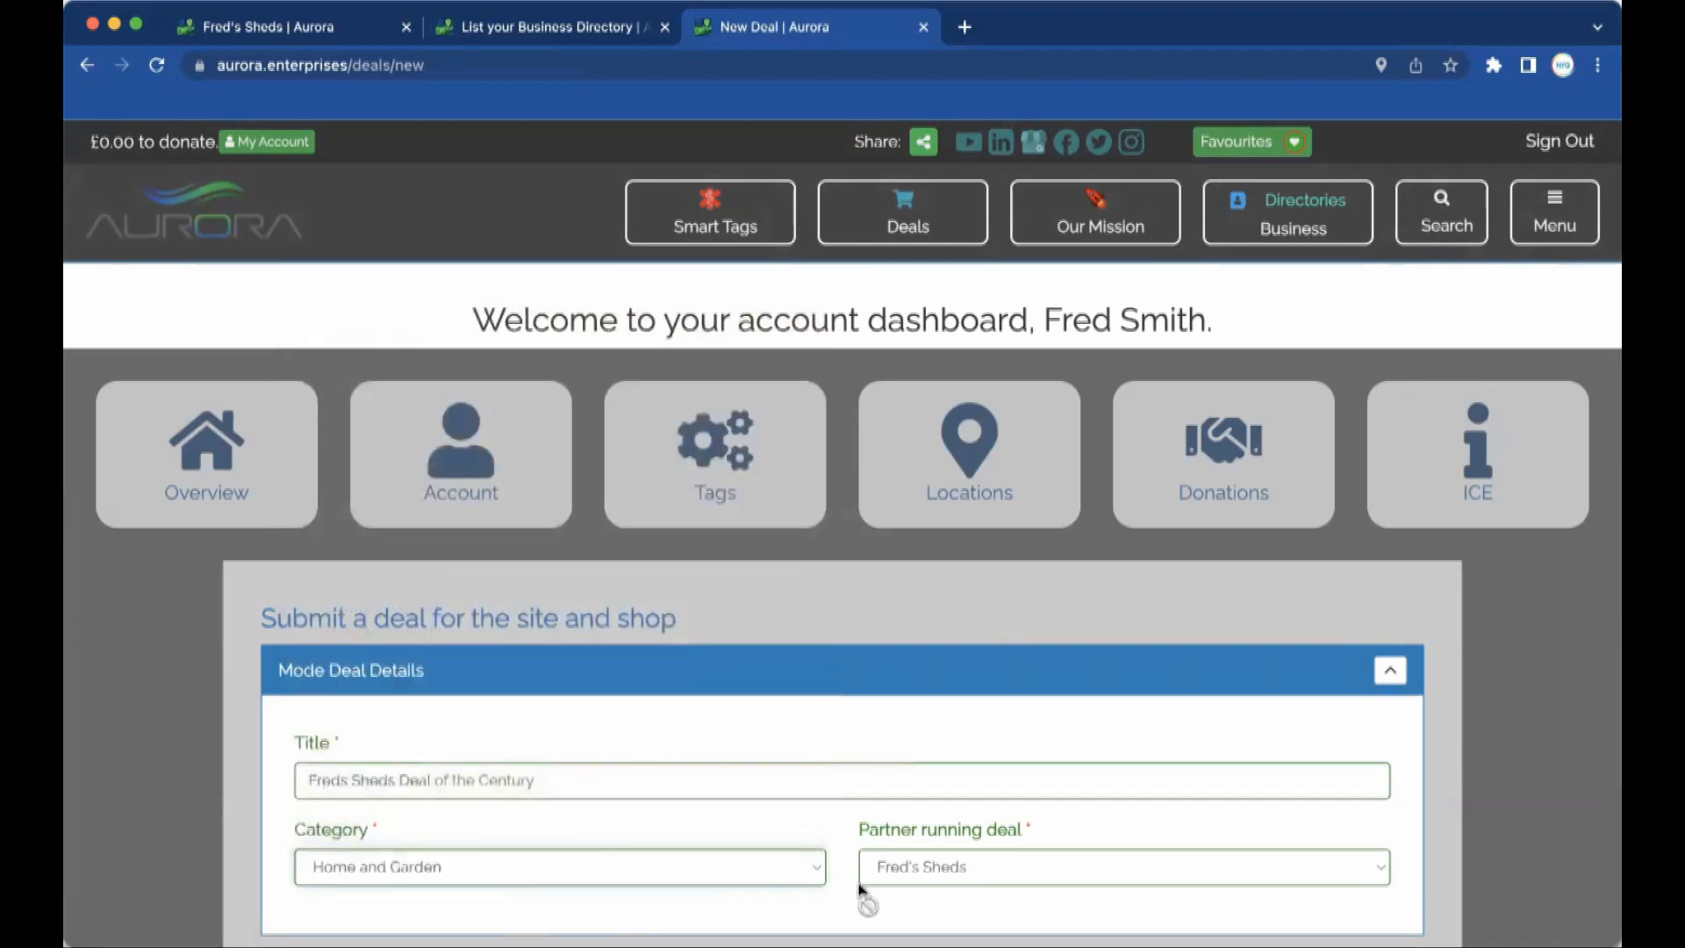
pyautogui.scroll(-5, 1028, 860)
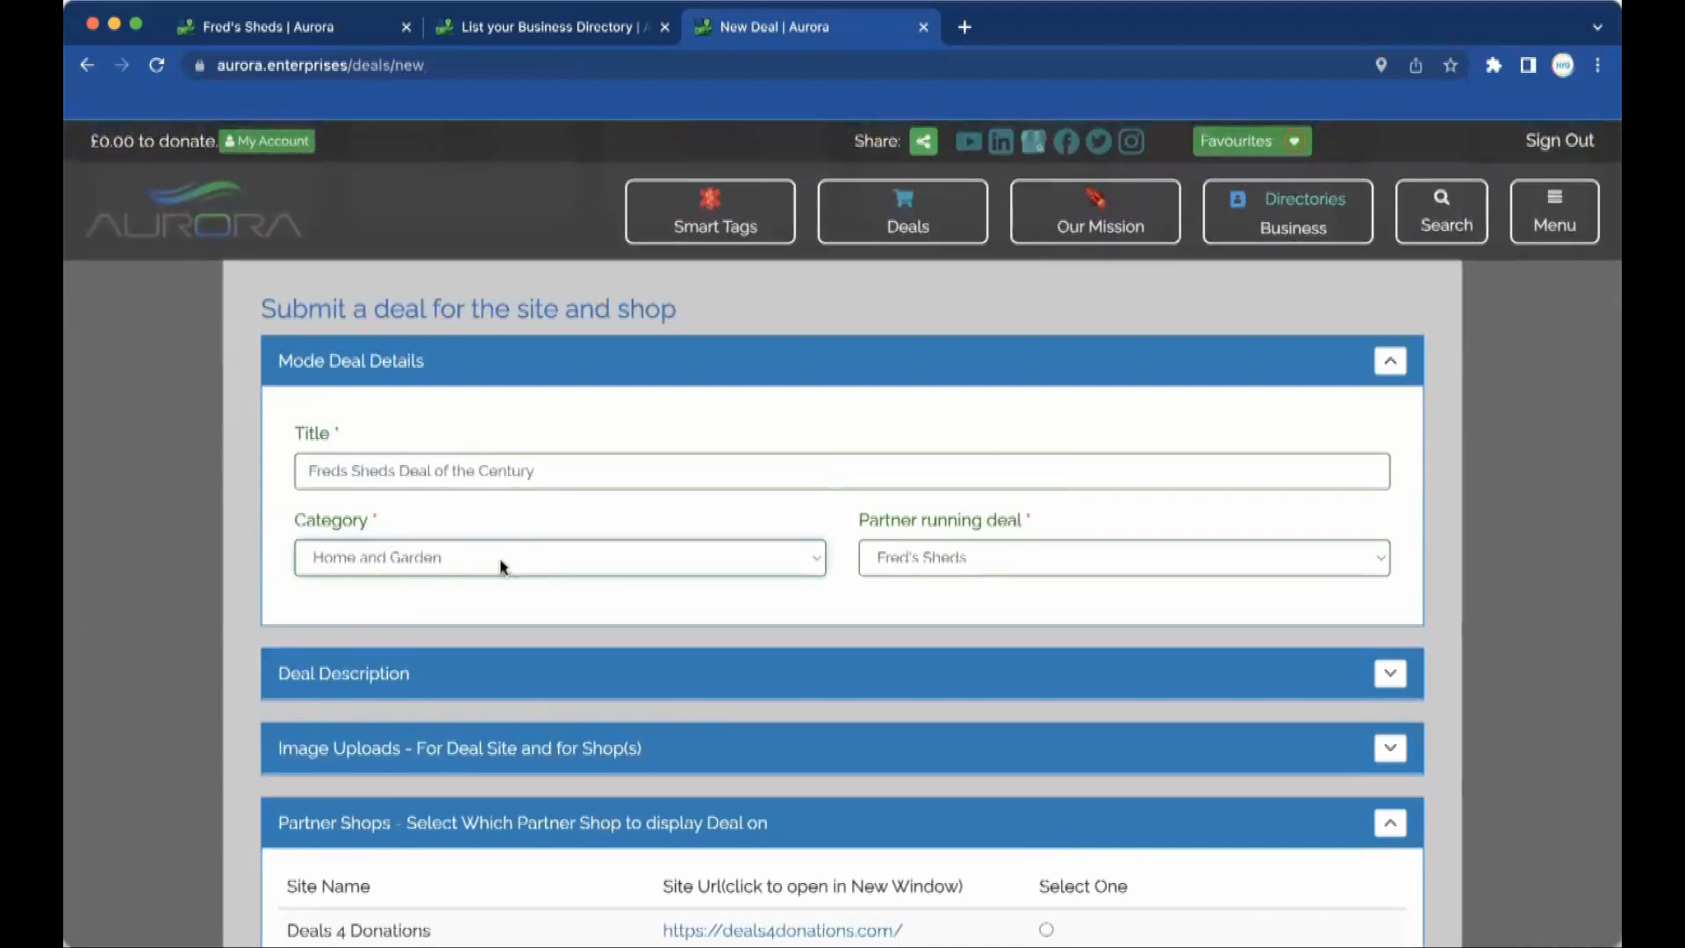
# Enter a short description beginning 'Shed loads' and start the main description sentence.
pyautogui.click(1390, 673)
pyautogui.click(648, 528)
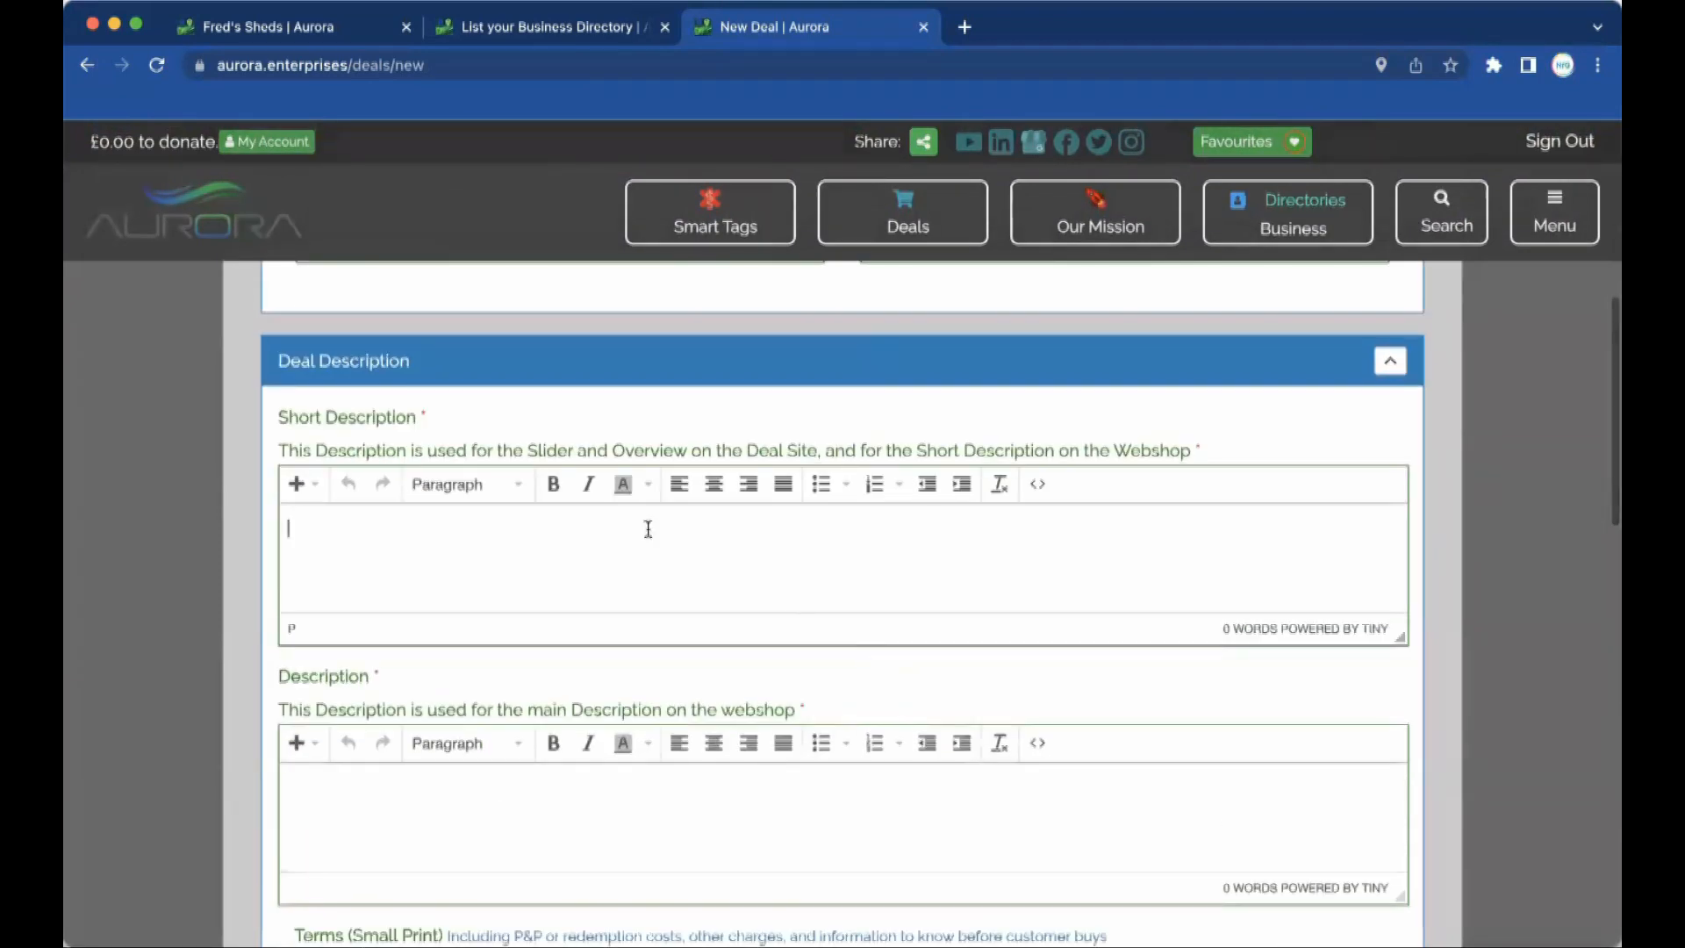
pyautogui.write('Sh')
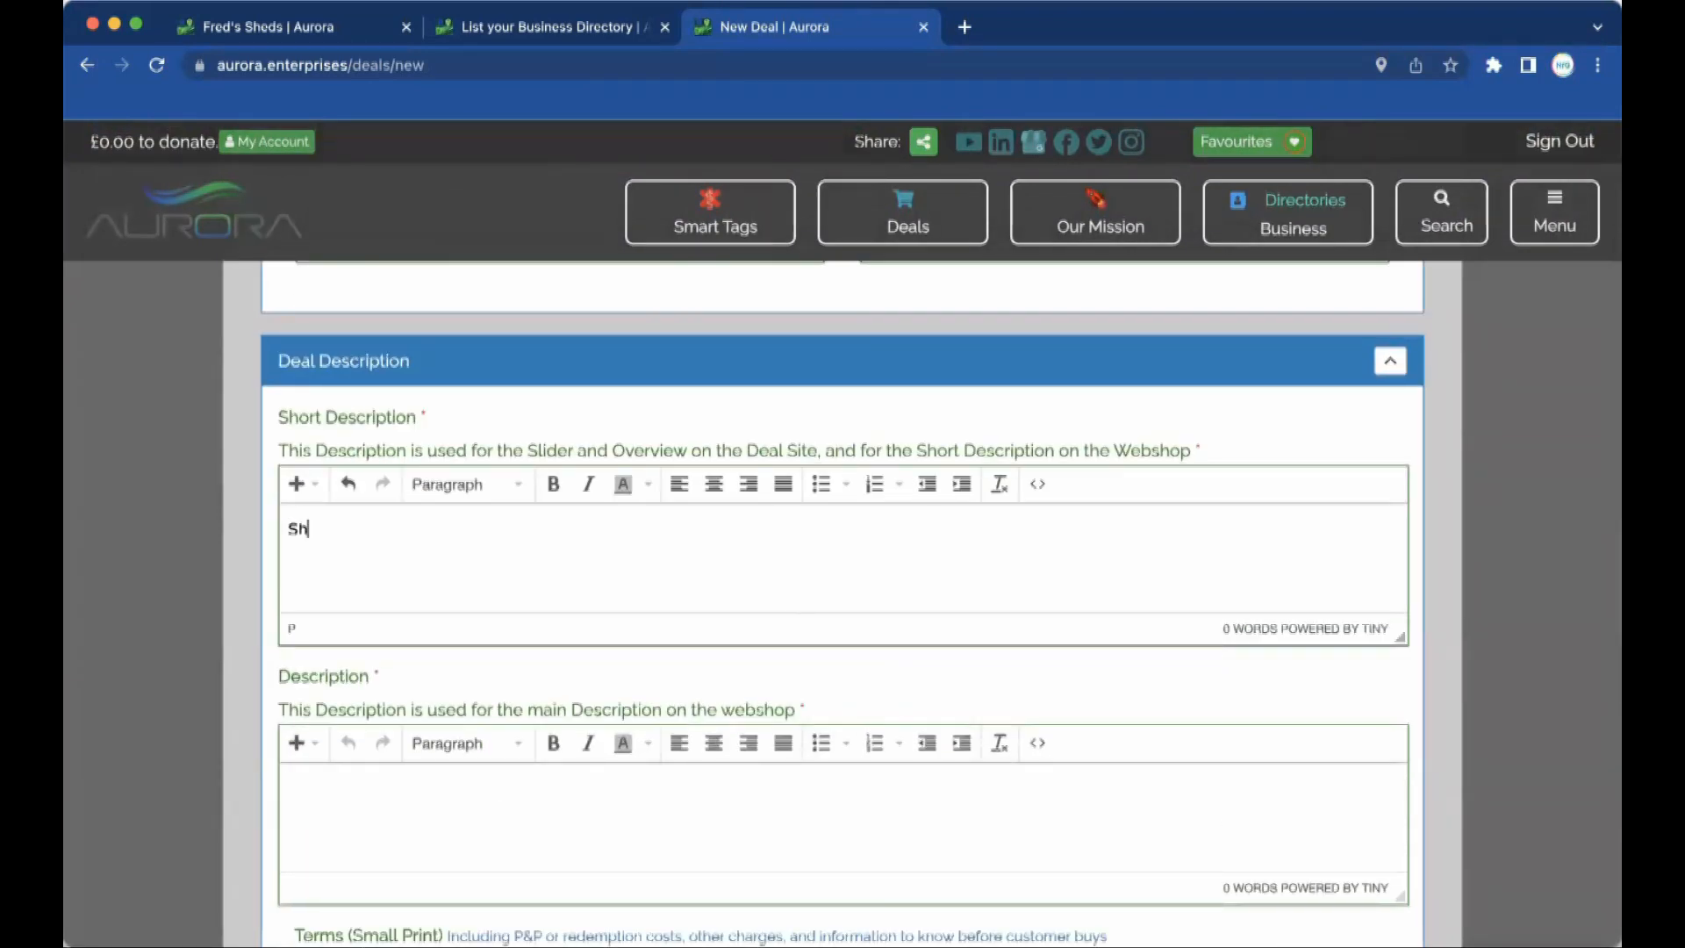
pyautogui.write('ed loads of Fun')
pyautogui.click(432, 831)
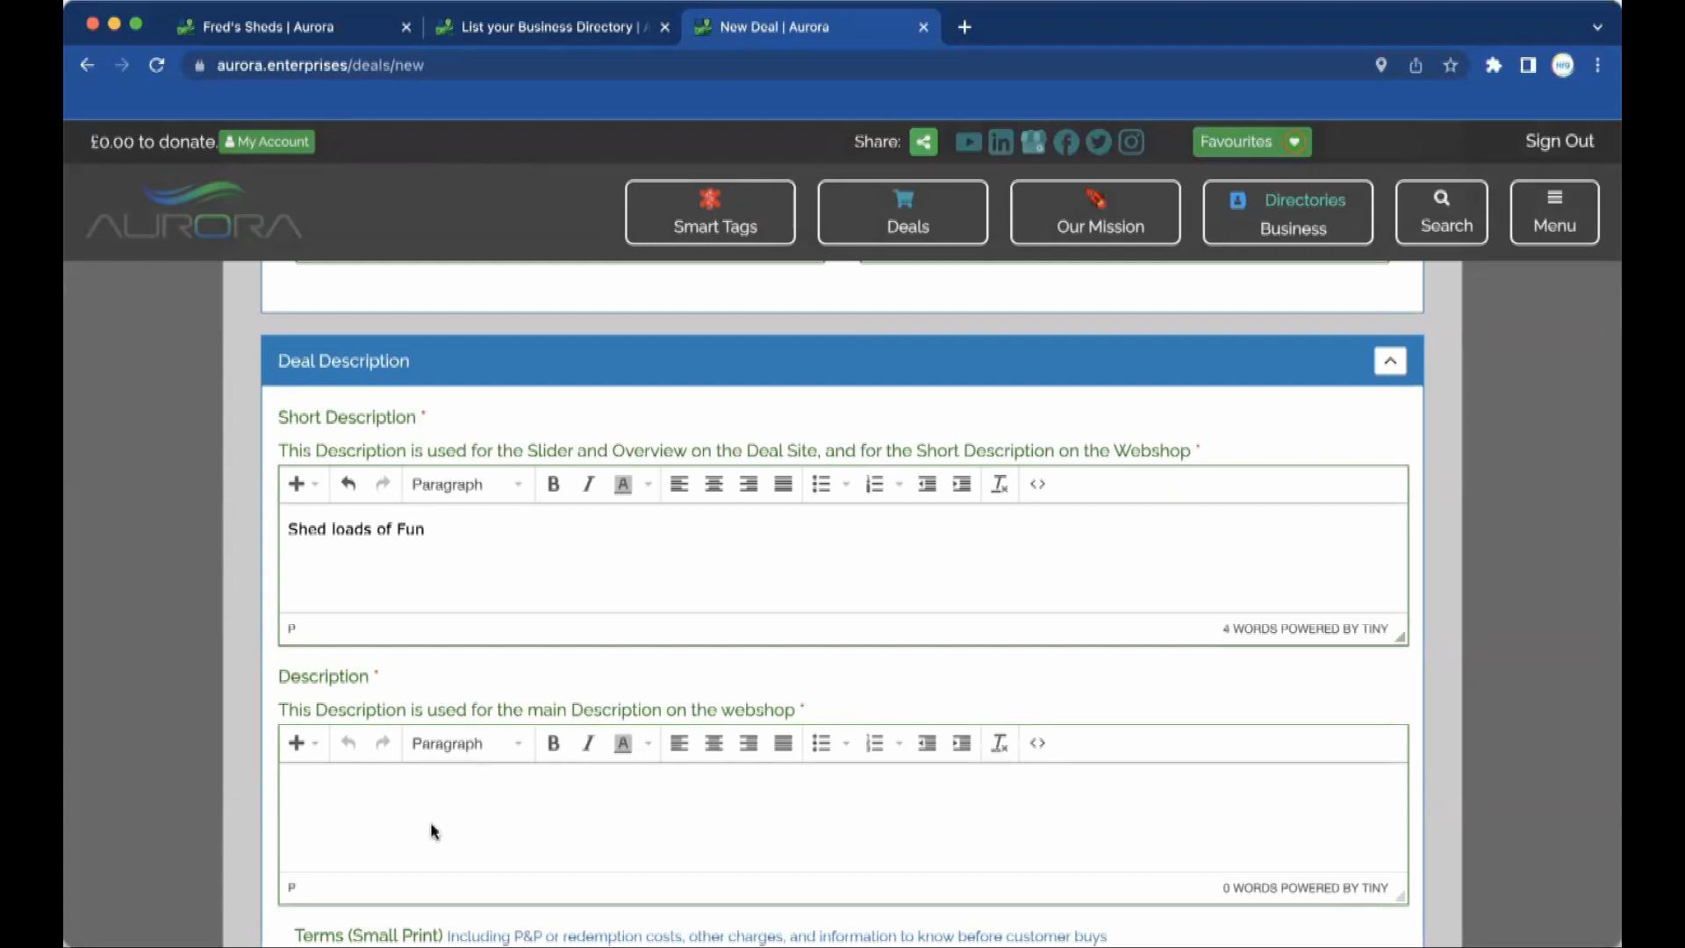
pyautogui.write('Freds Sheds for')
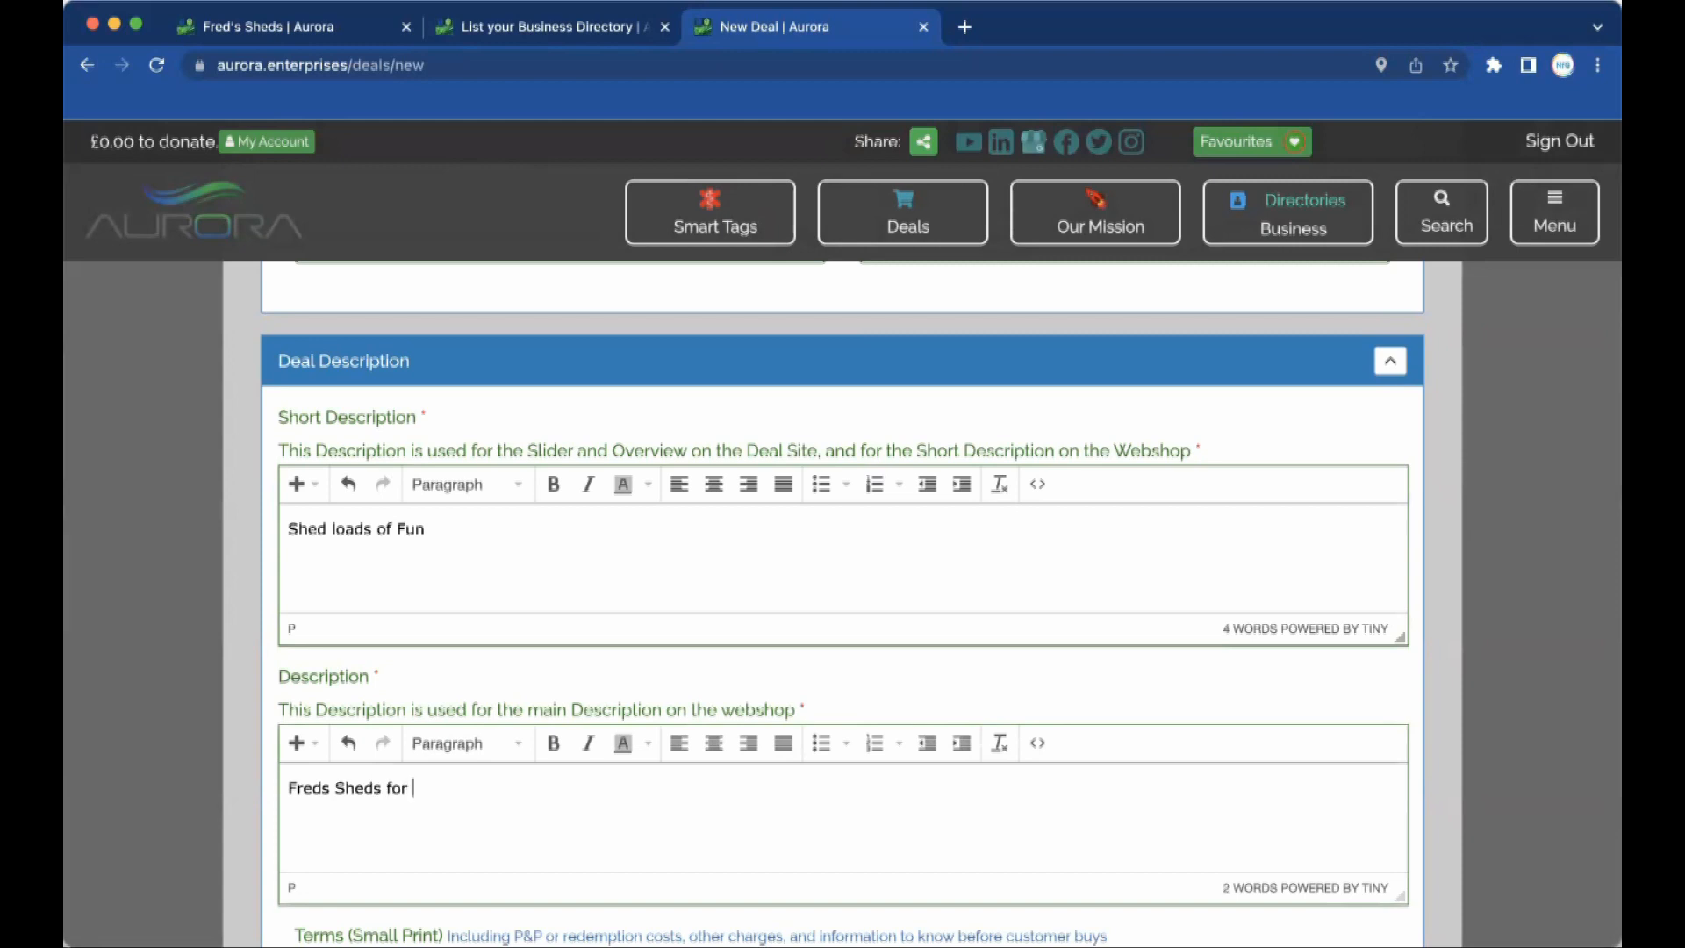
pyautogui.write(' Fun adventrues in the garden.')
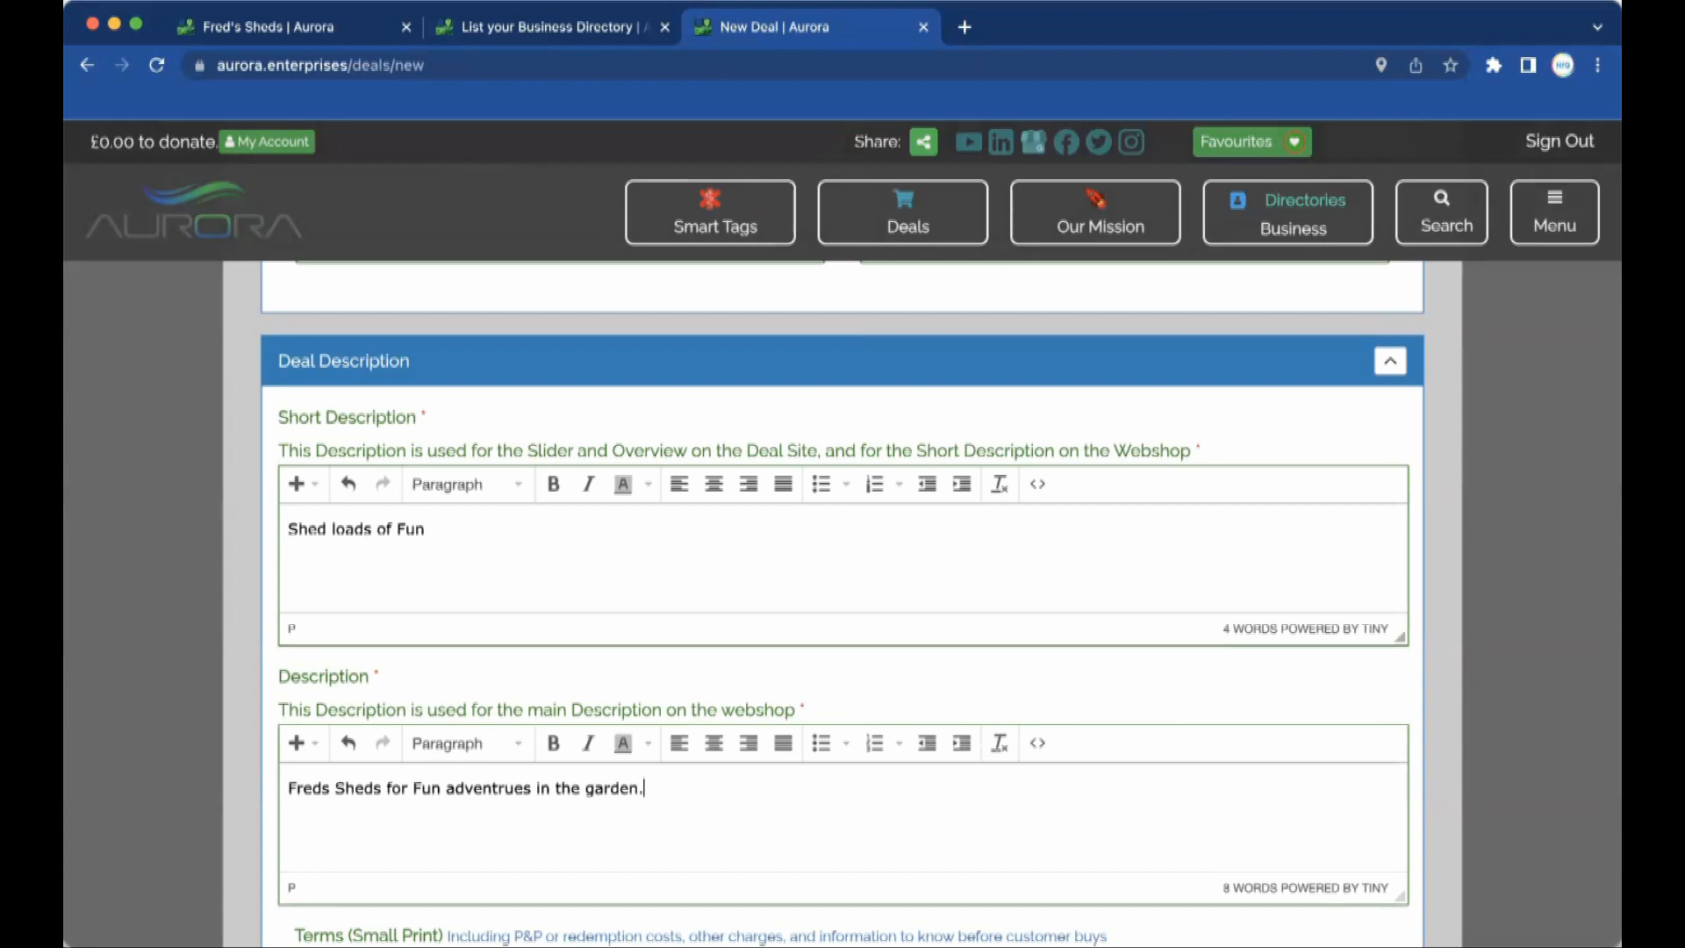
# Correct the misspelling 'adventrues' to 'adventures' in the main description.
pyautogui.click(509, 787)
pyautogui.press('BackSpace')
pyautogui.write('ur')
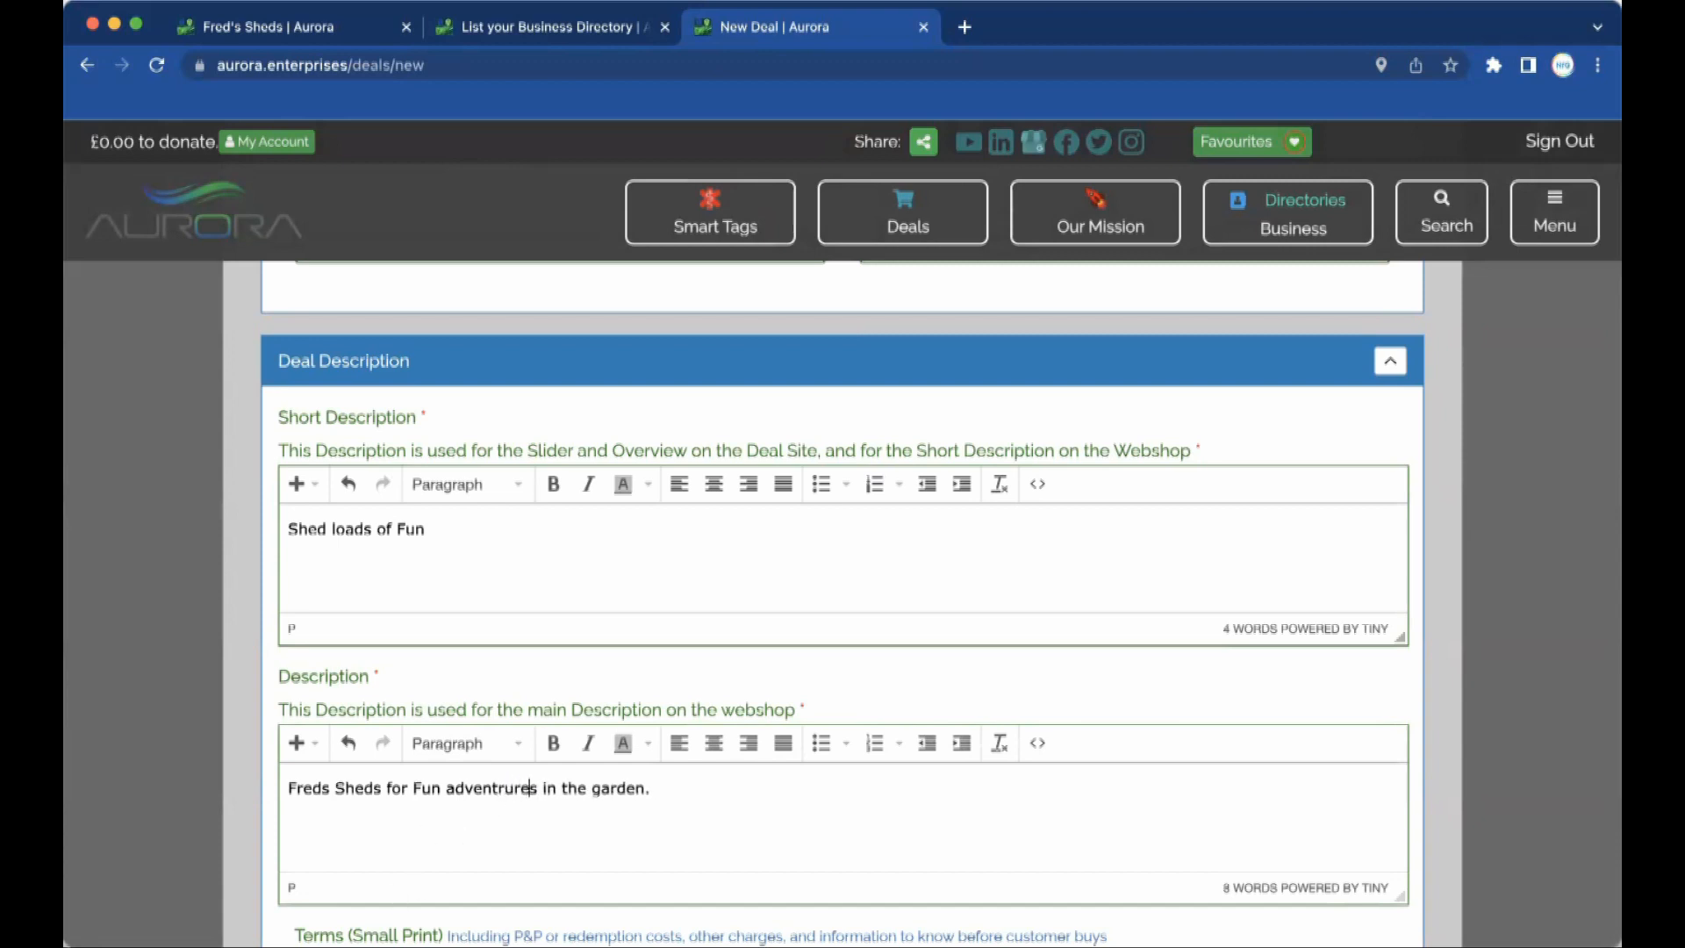
pyautogui.press('BackSpace')
pyautogui.press('BackSpace')
pyautogui.press('BackSpace')
pyautogui.write('ure')
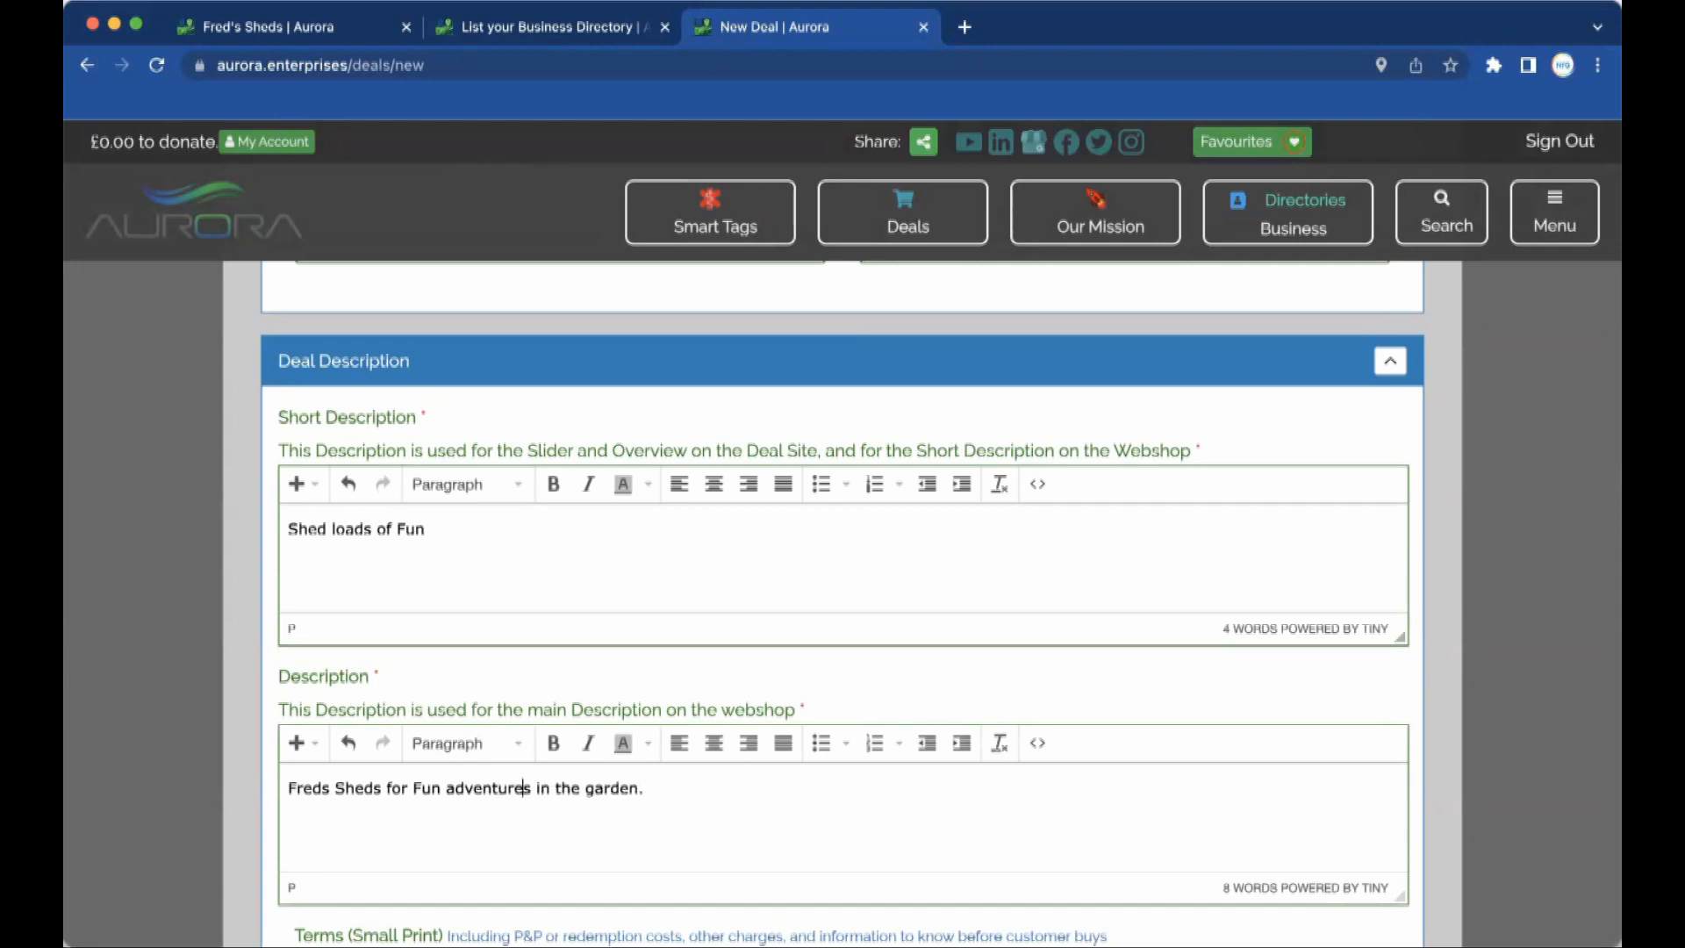
# Fill the main description with repeated 'Freds Sheds for Fun adventures in the garden.' lines.
pyautogui.click(684, 787)
pyautogui.moveTo(668, 787); pyautogui.dragTo(279, 786)
pyautogui.press('super+c')
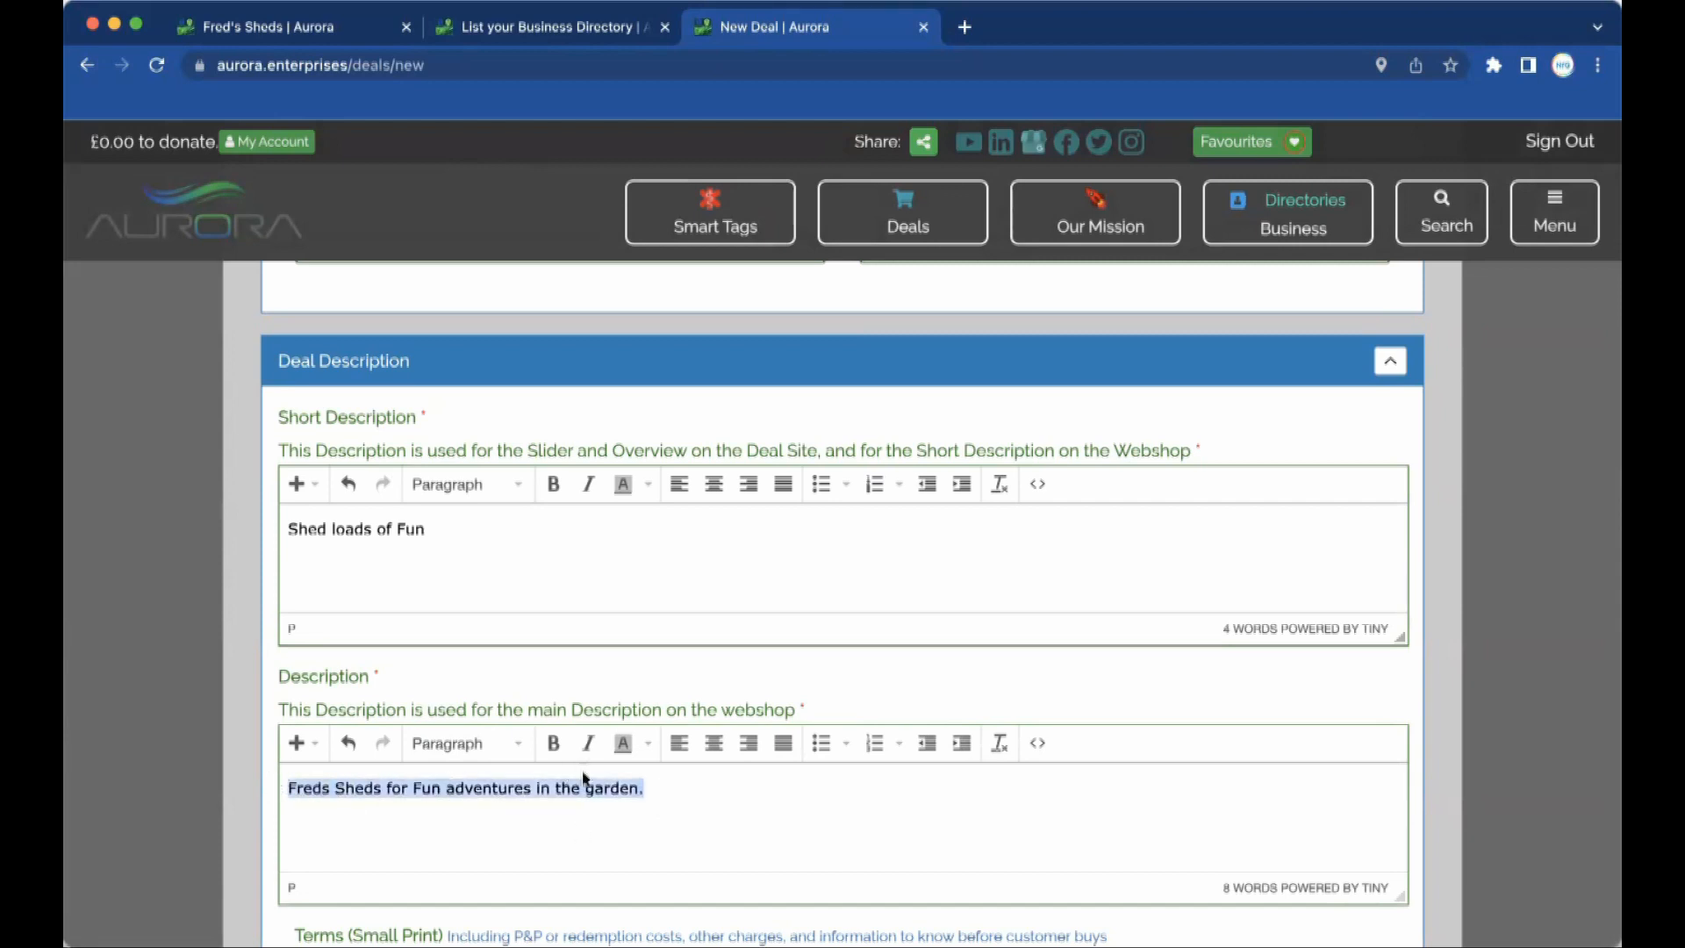
pyautogui.click(659, 781)
pyautogui.press('super+v')
pyautogui.press('super+v')
pyautogui.press('super+v')
pyautogui.press('super+v')
pyautogui.press('super+v')
pyautogui.press('super+v')
pyautogui.press('super+v')
pyautogui.press('super+v')
pyautogui.press('super+v')
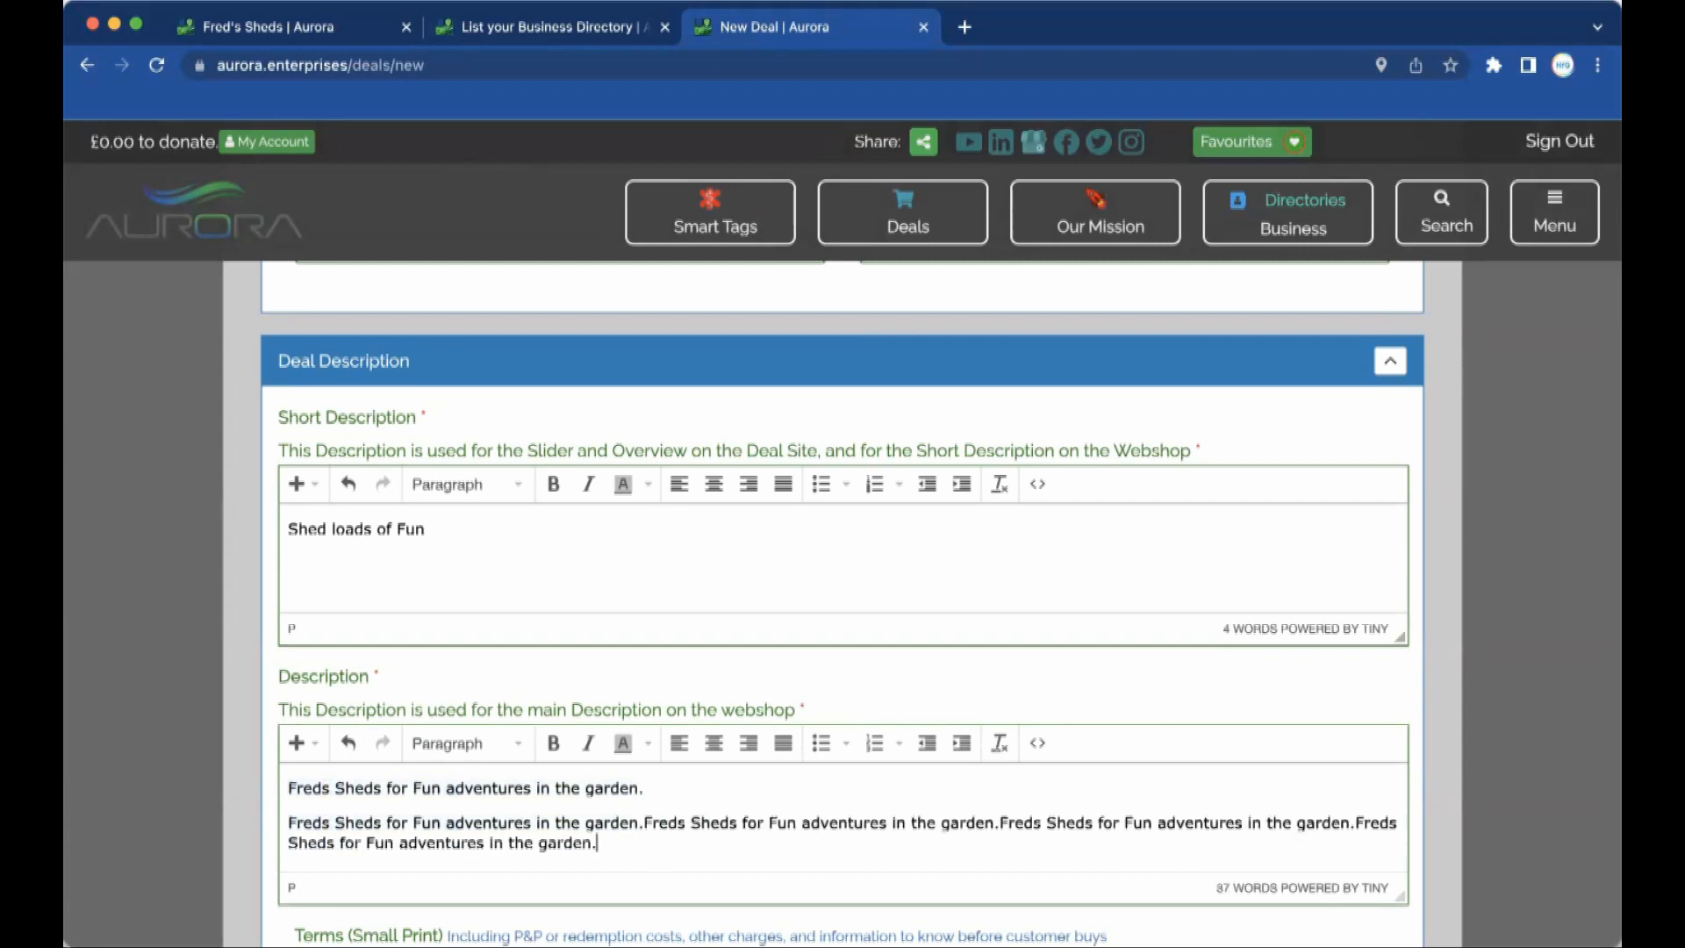
pyautogui.press('Return')
pyautogui.press('super+v')
pyautogui.press('Return')
pyautogui.press('super+v')
pyautogui.press('Return')
pyautogui.press('super+v')
pyautogui.press('super+v')
pyautogui.press('super+v')
pyautogui.press('Return')
pyautogui.press('super+v')
pyautogui.press('Return')
pyautogui.press('super+v')
pyautogui.press('Return')
pyautogui.press('super+v')
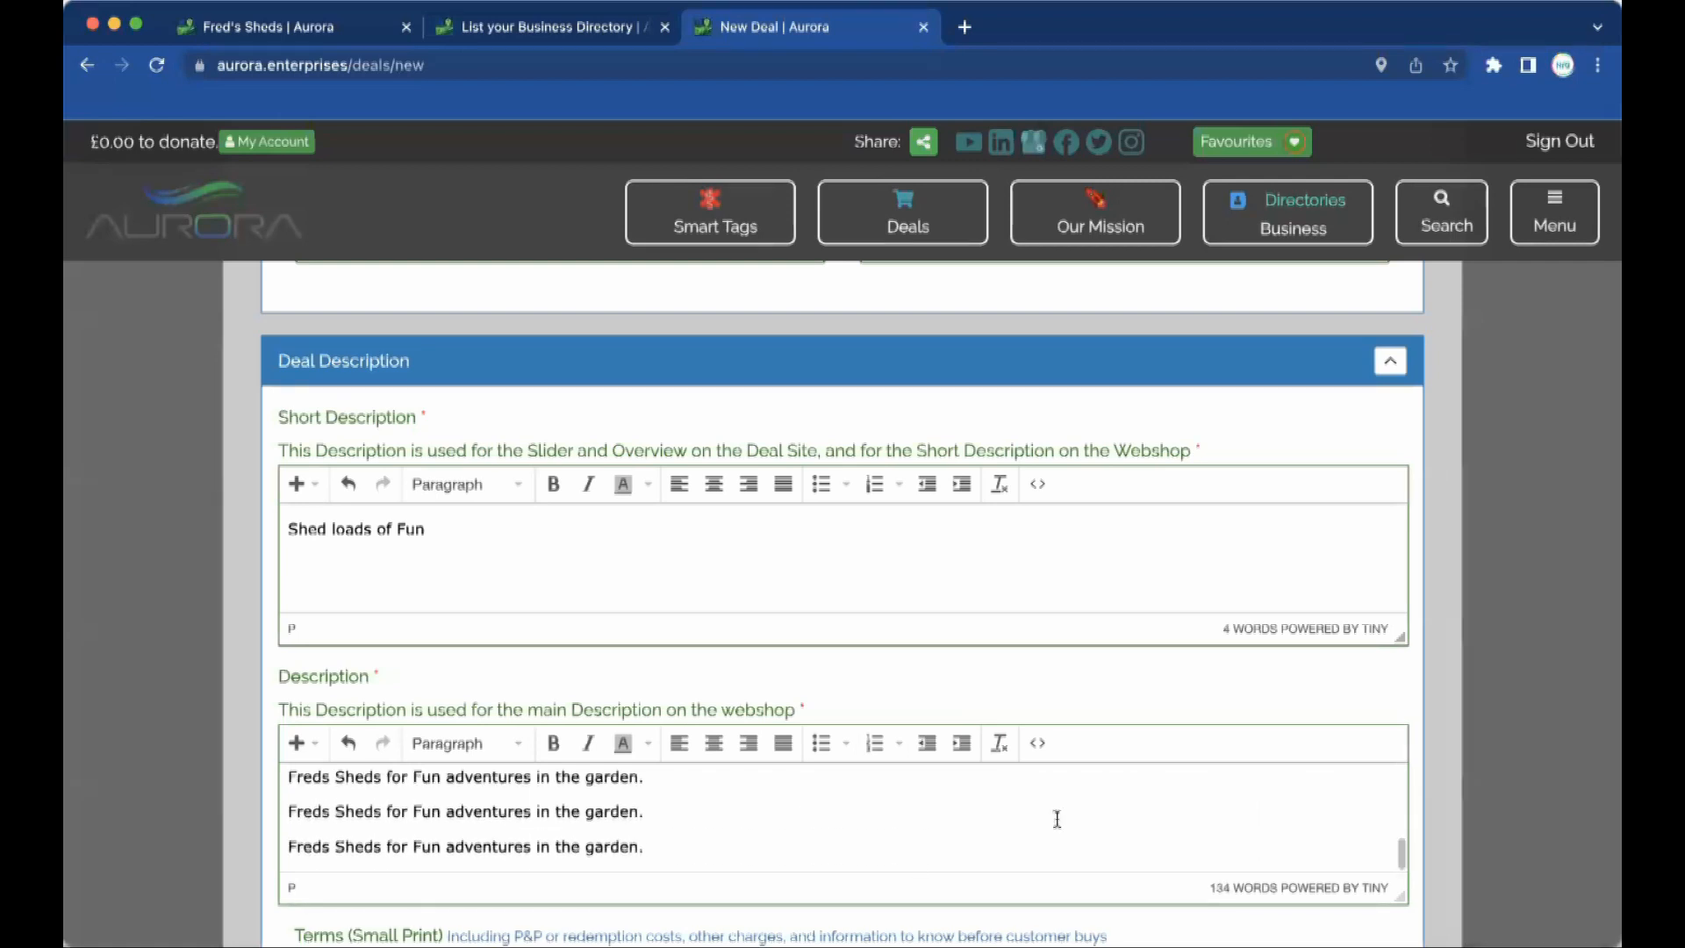
# Enlarge the Description editor and split the long paragraph after 'garden.' into two.
pyautogui.moveTo(1402, 901); pyautogui.dragTo(1402, 946)
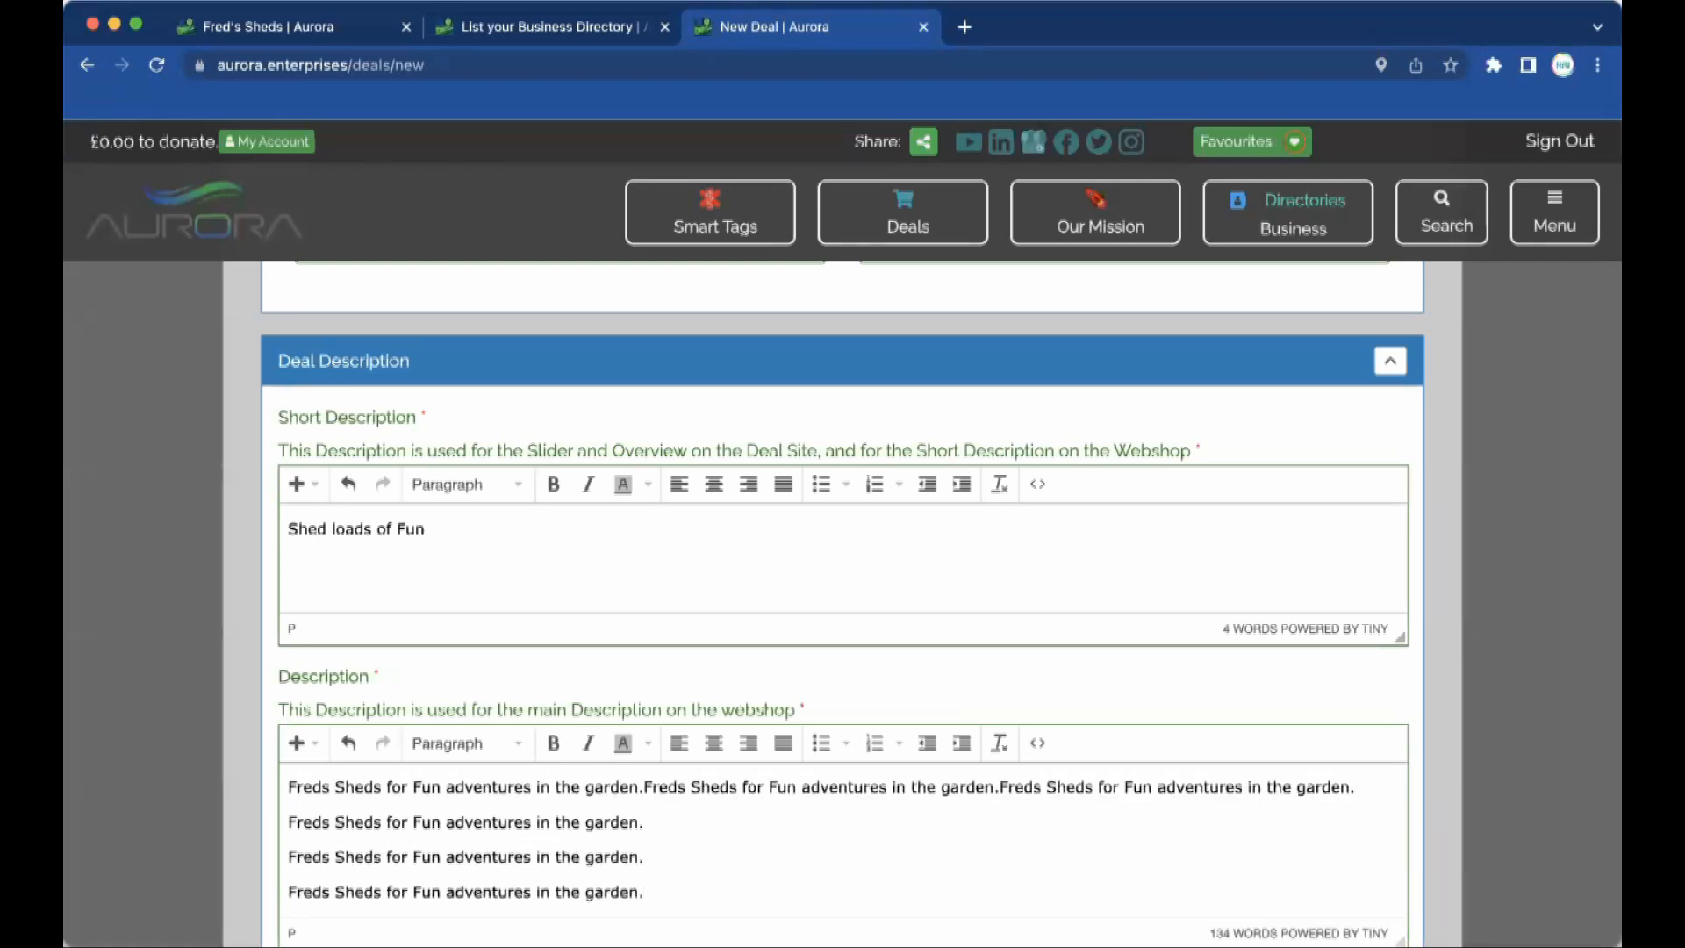
pyautogui.scroll(-5, 1525, 688)
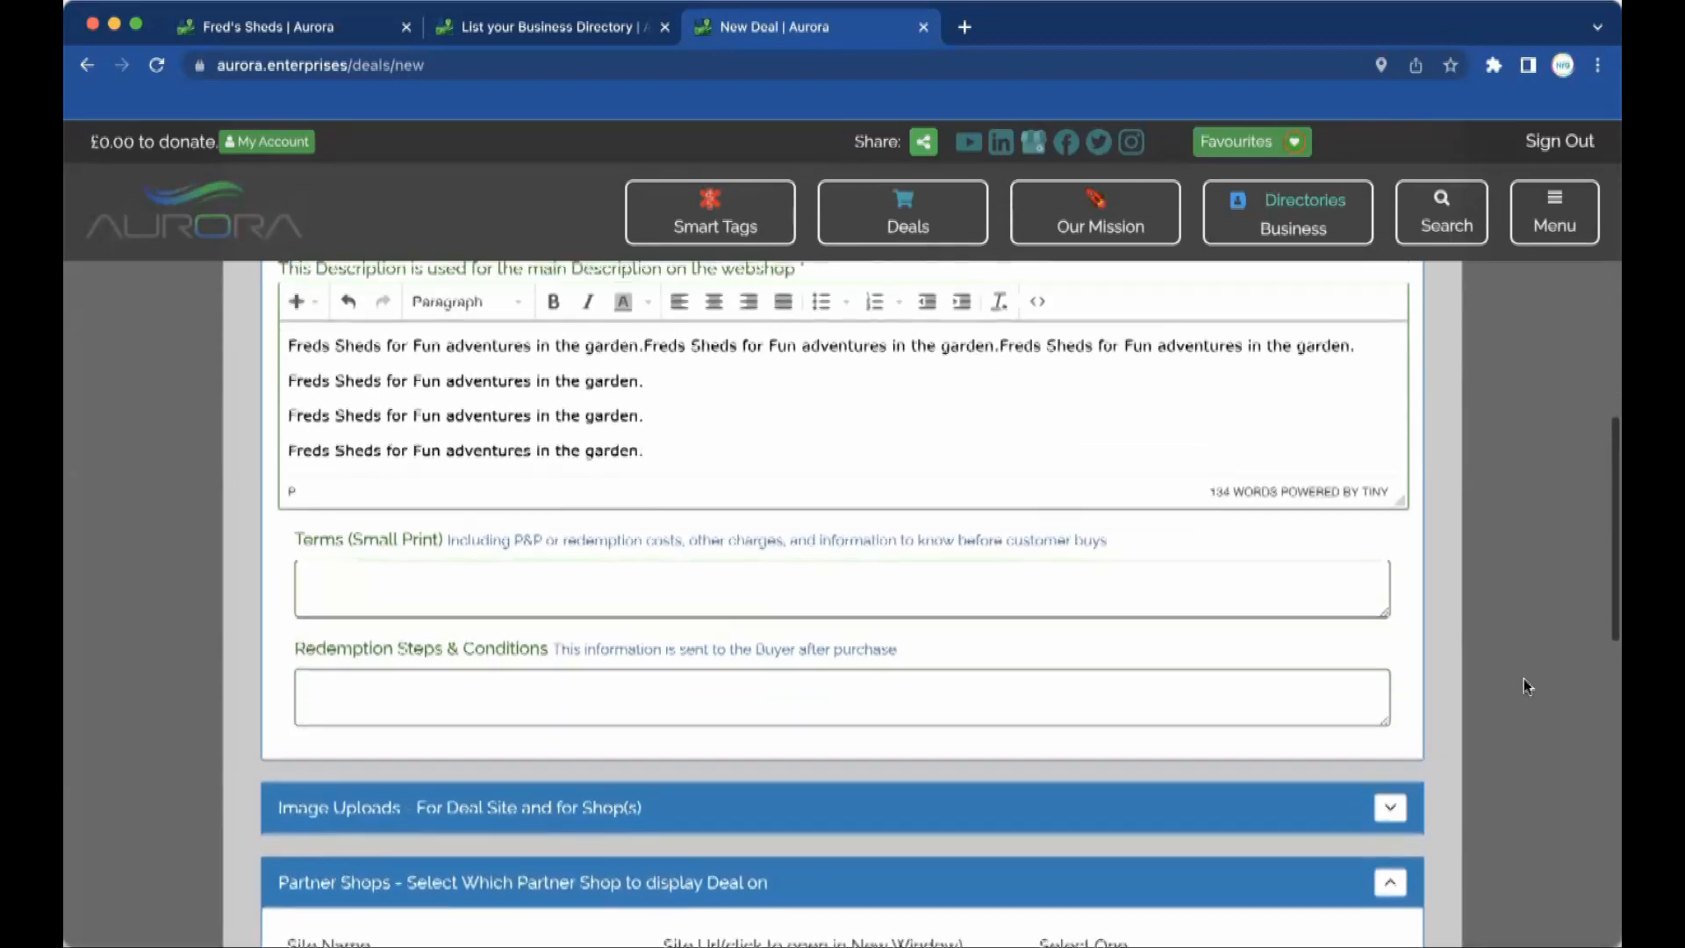
pyautogui.moveTo(1400, 504); pyautogui.dragTo(1406, 880)
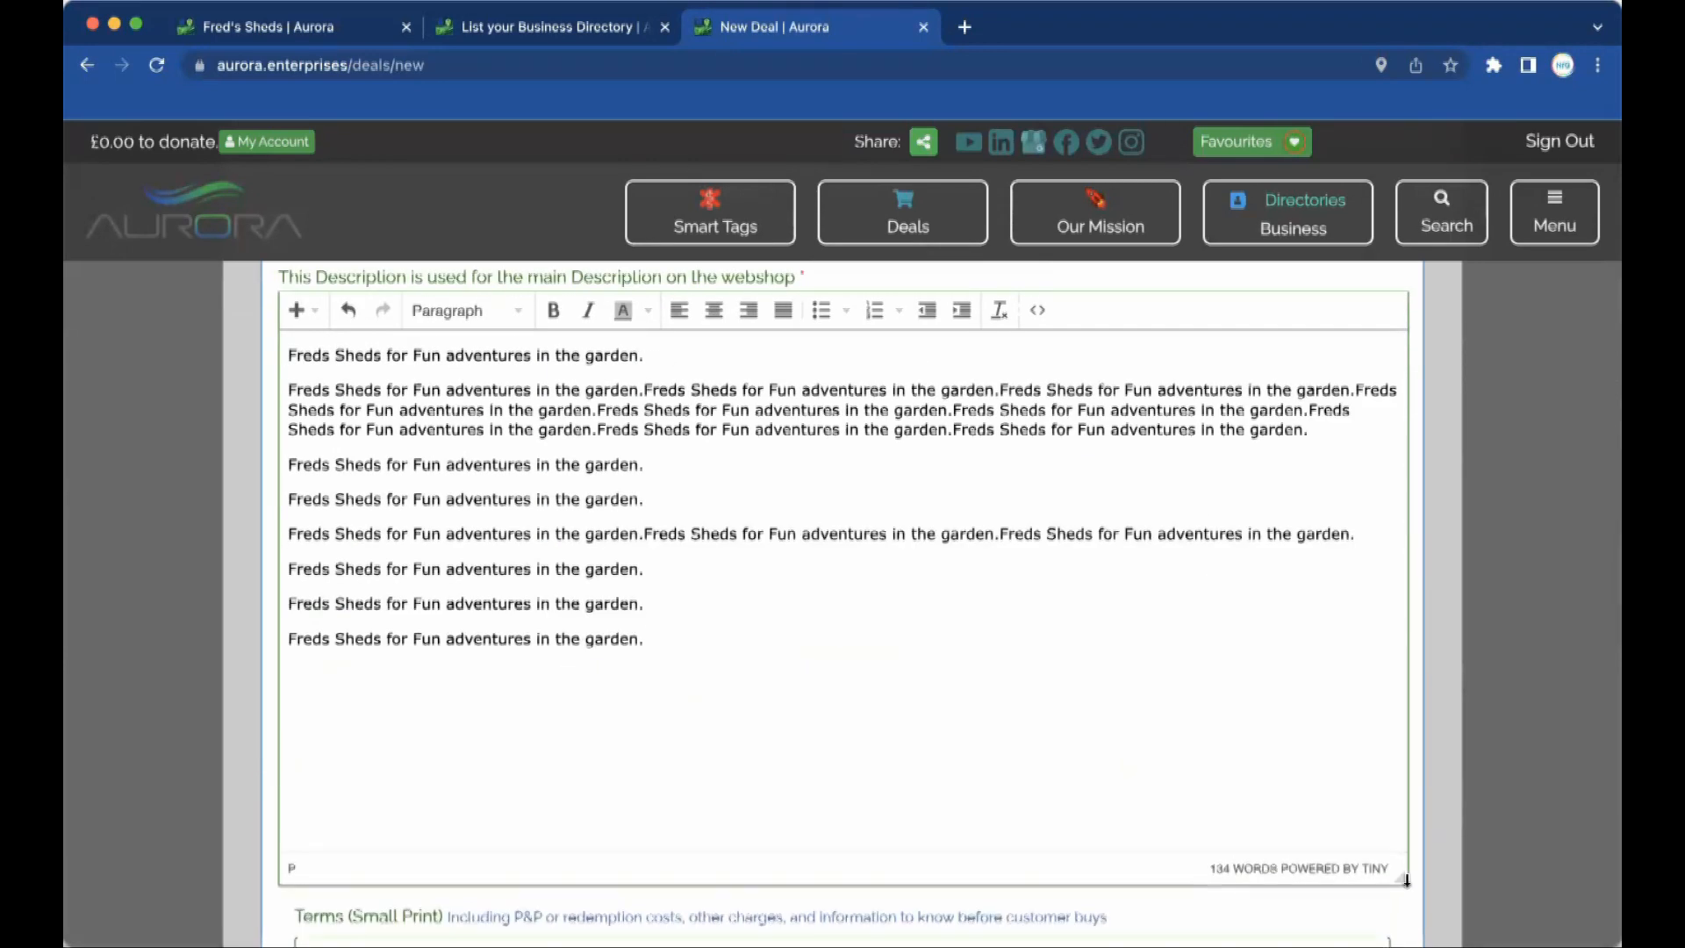
pyautogui.click(597, 410)
pyautogui.press('Return')
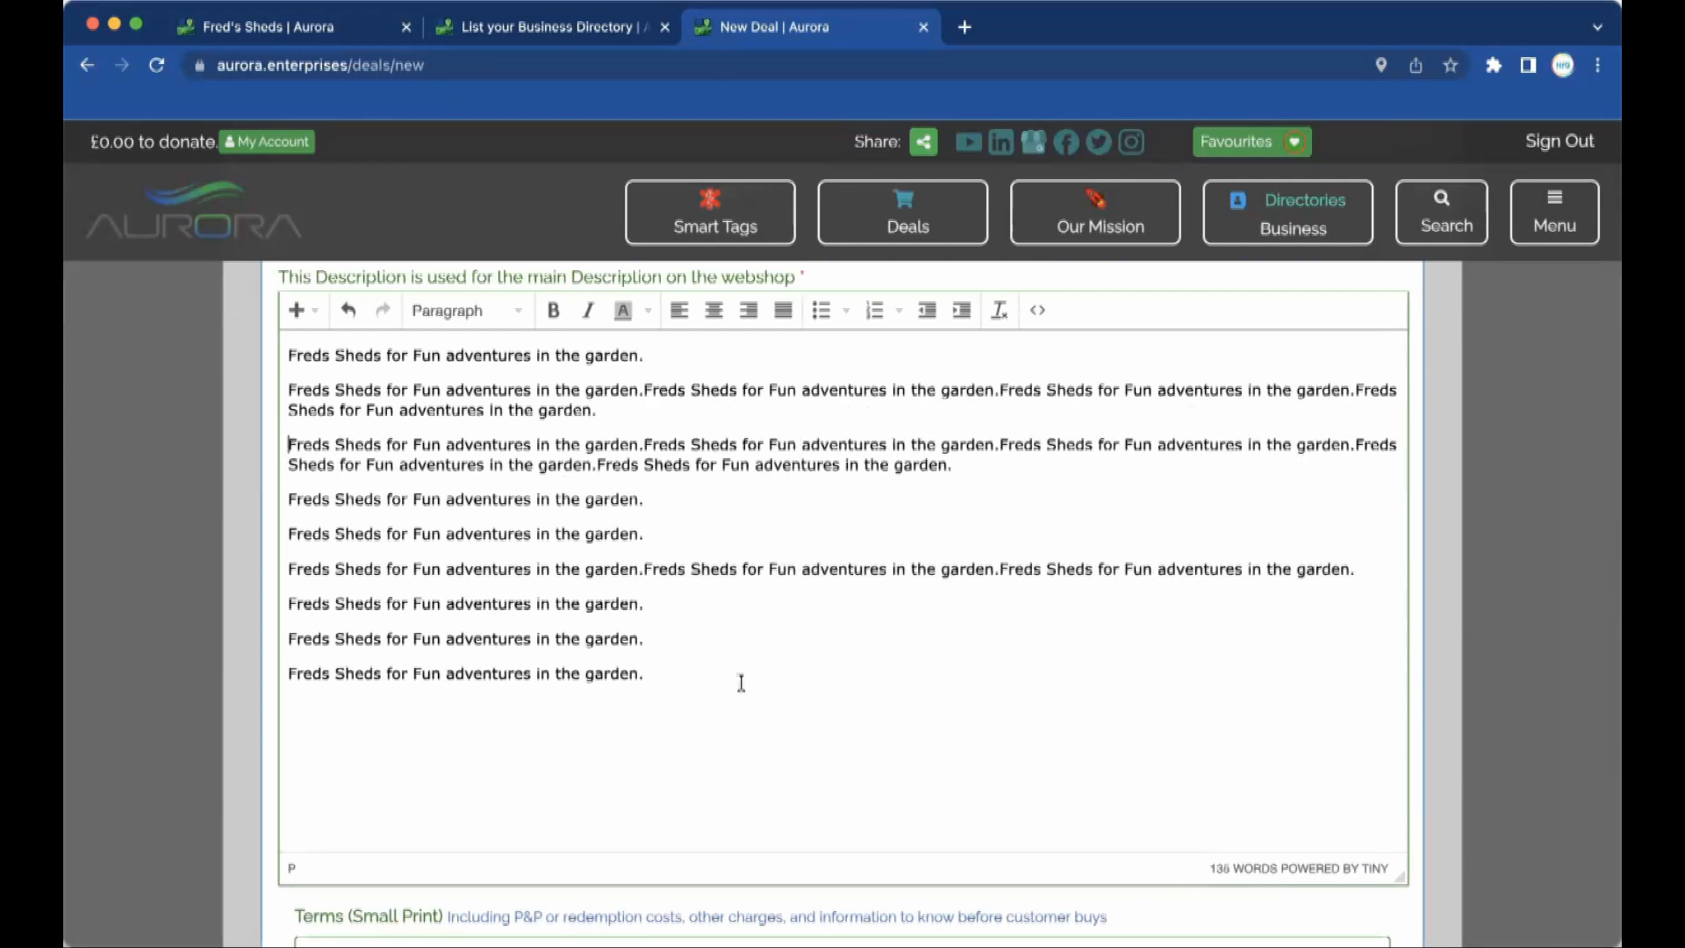
pyautogui.scroll(-5, 702, 675)
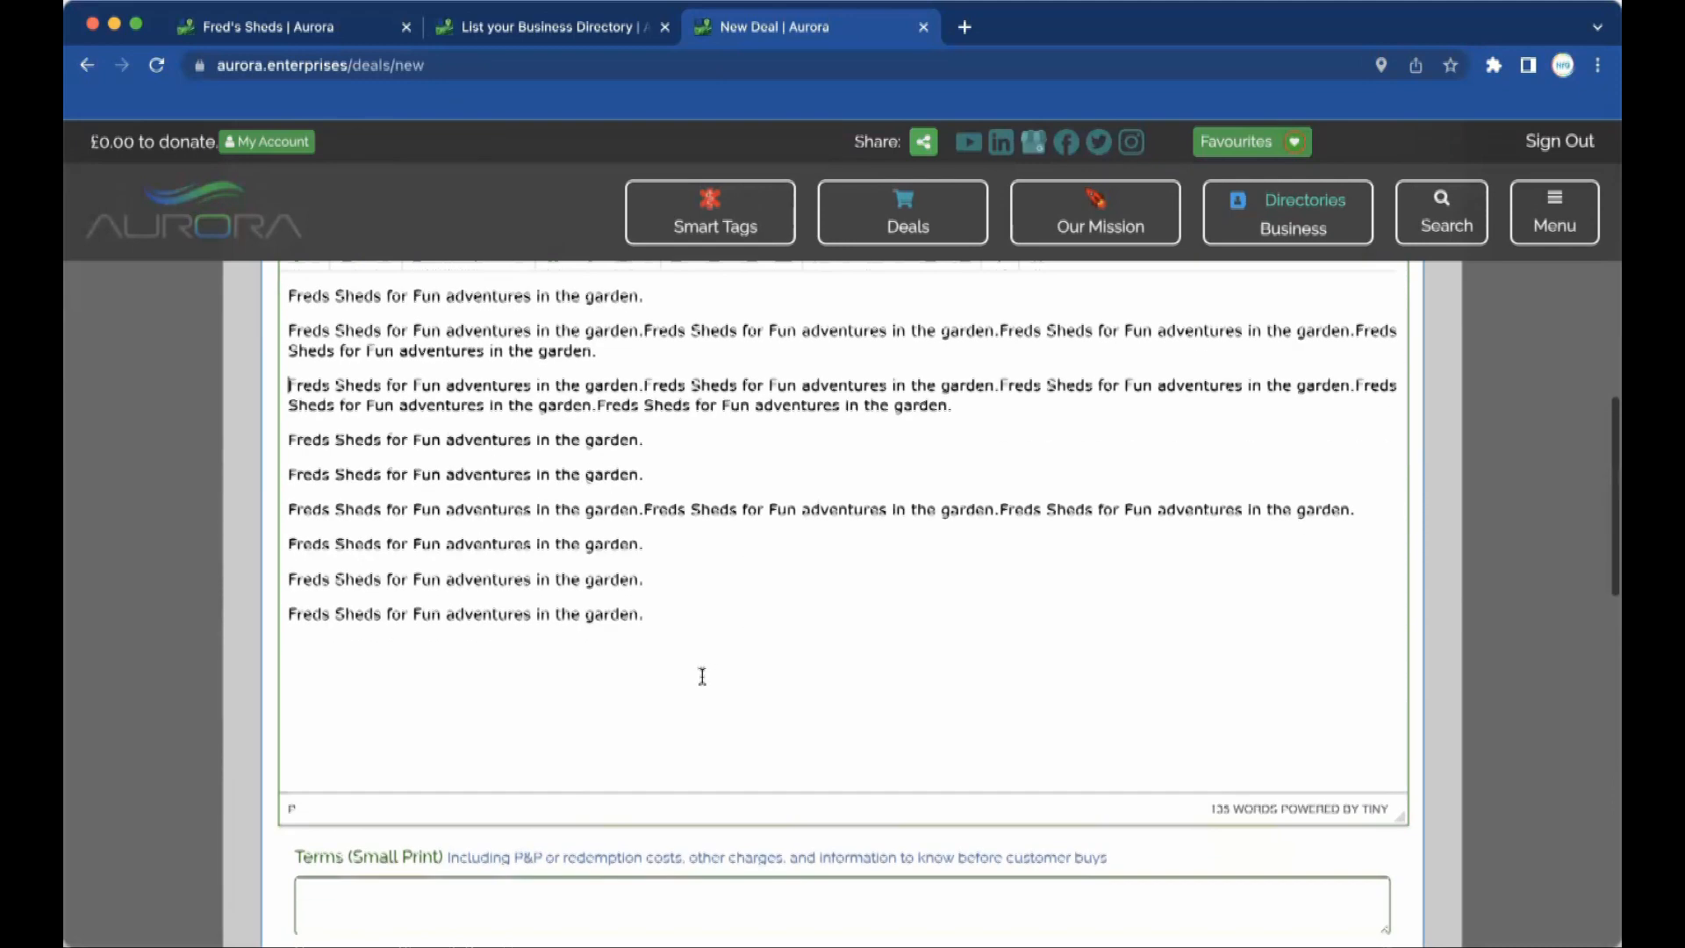
pyautogui.click(482, 680)
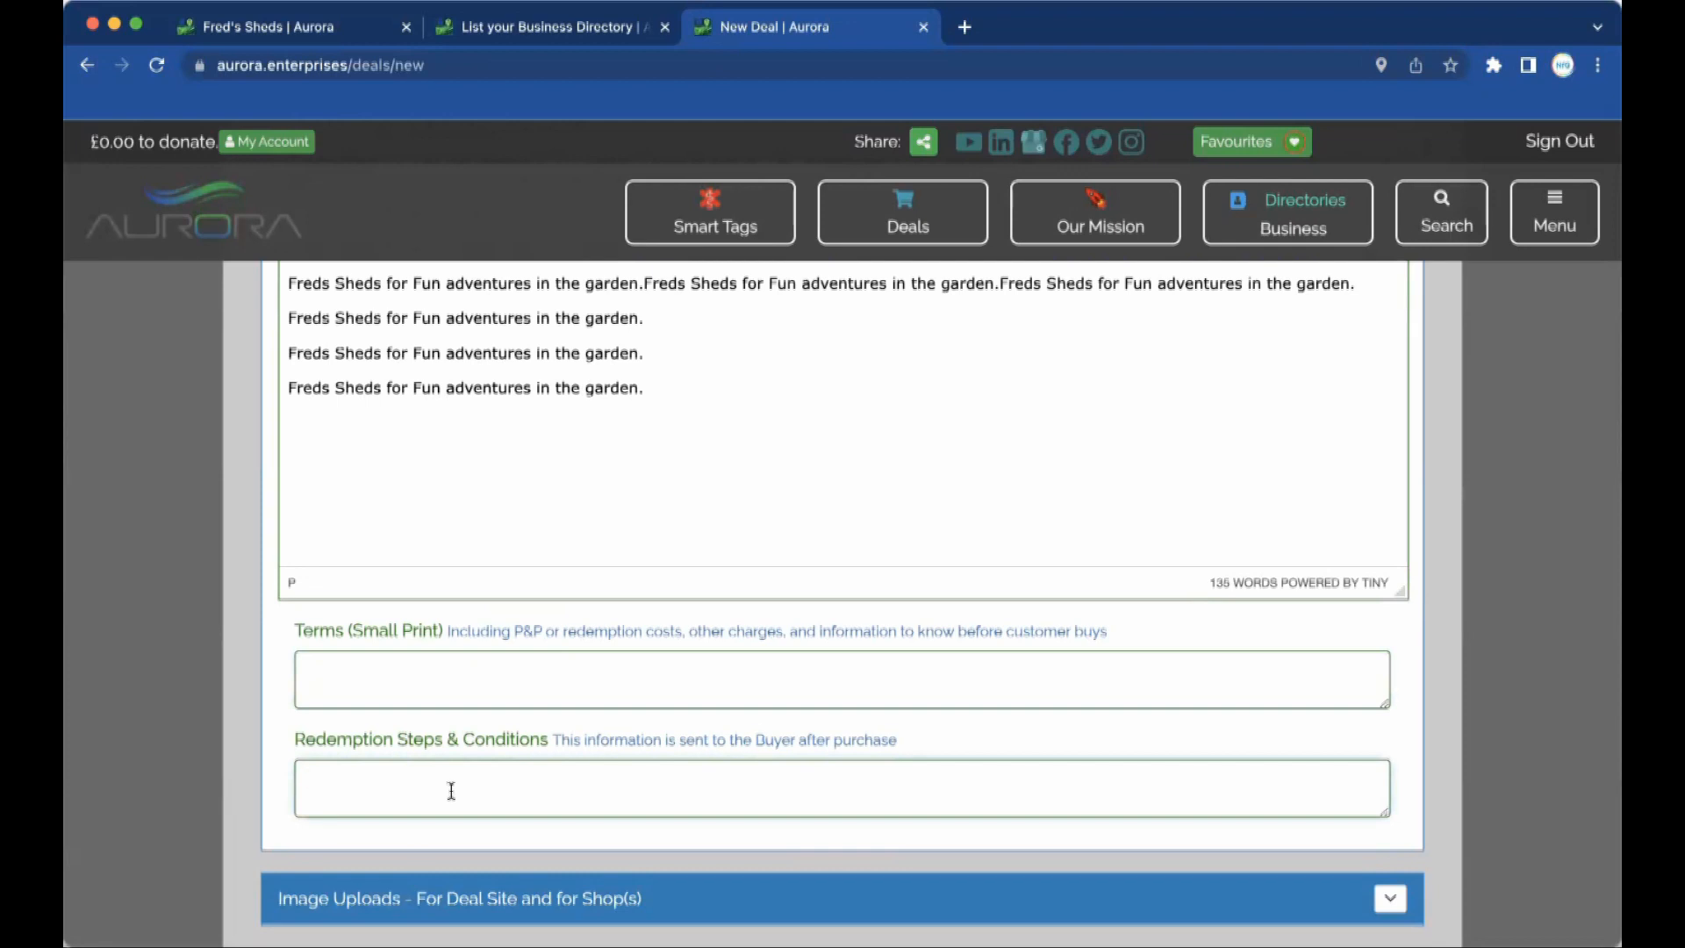
# Enter small-print terms 'If you buy this (fake) deal…' and redemption note 'This is not a real deal…'.
pyautogui.click(427, 682)
pyautogui.write('If you buy th')
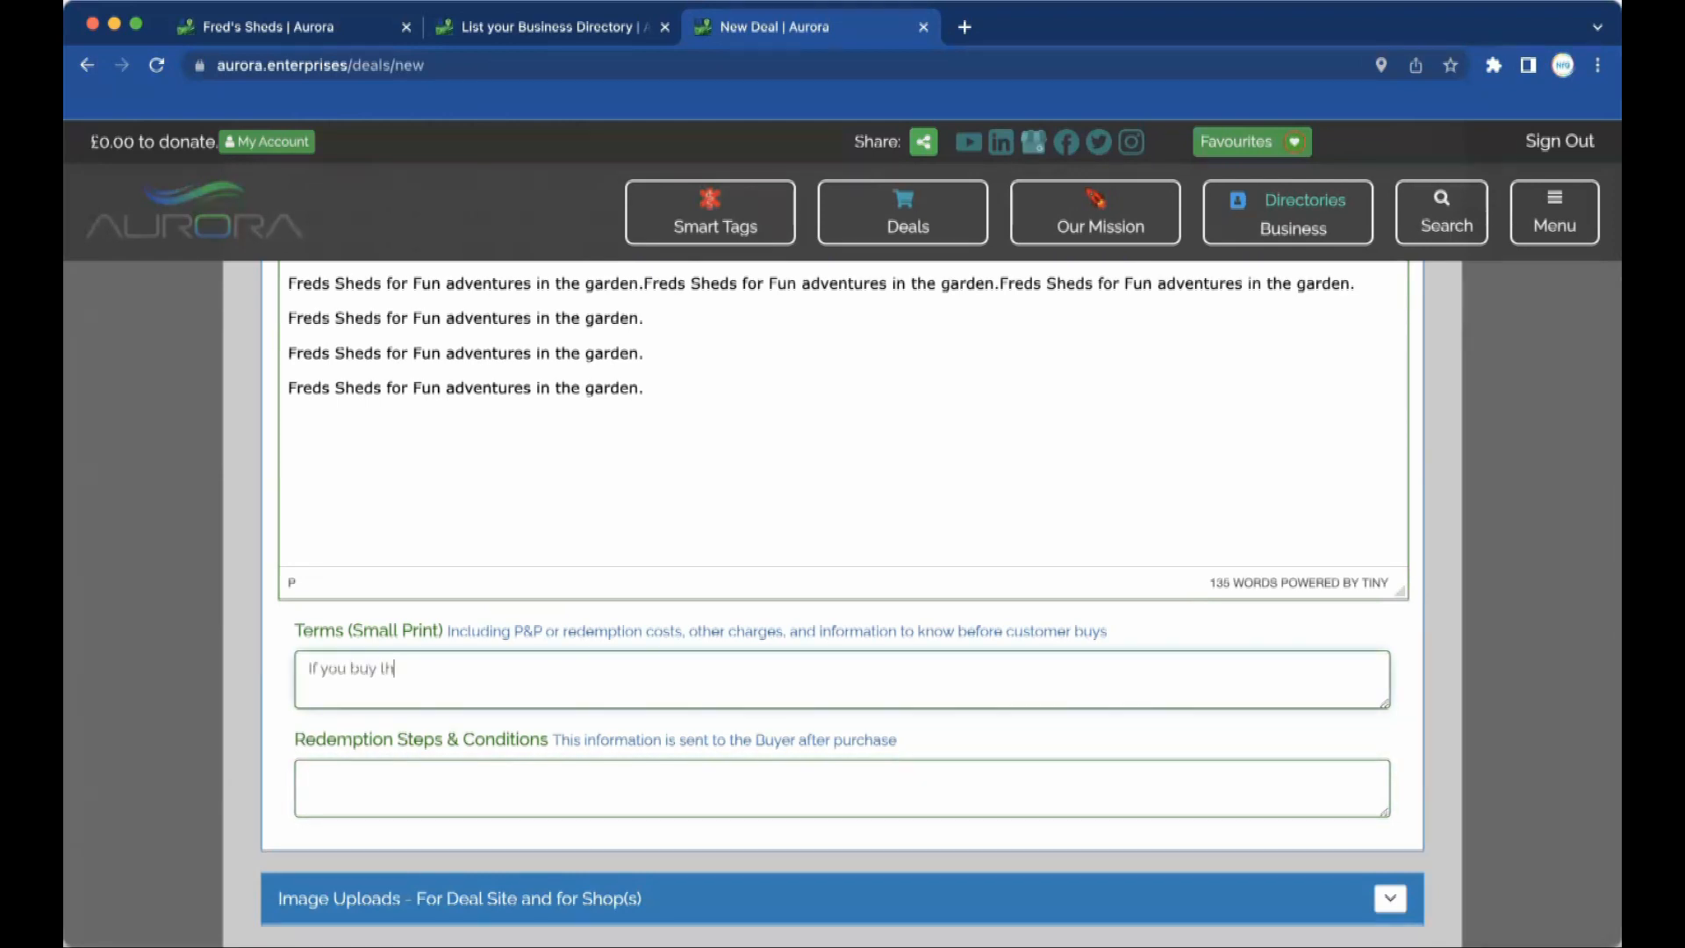
pyautogui.write('is (fake) dealk')
pyautogui.write(' we will give you')
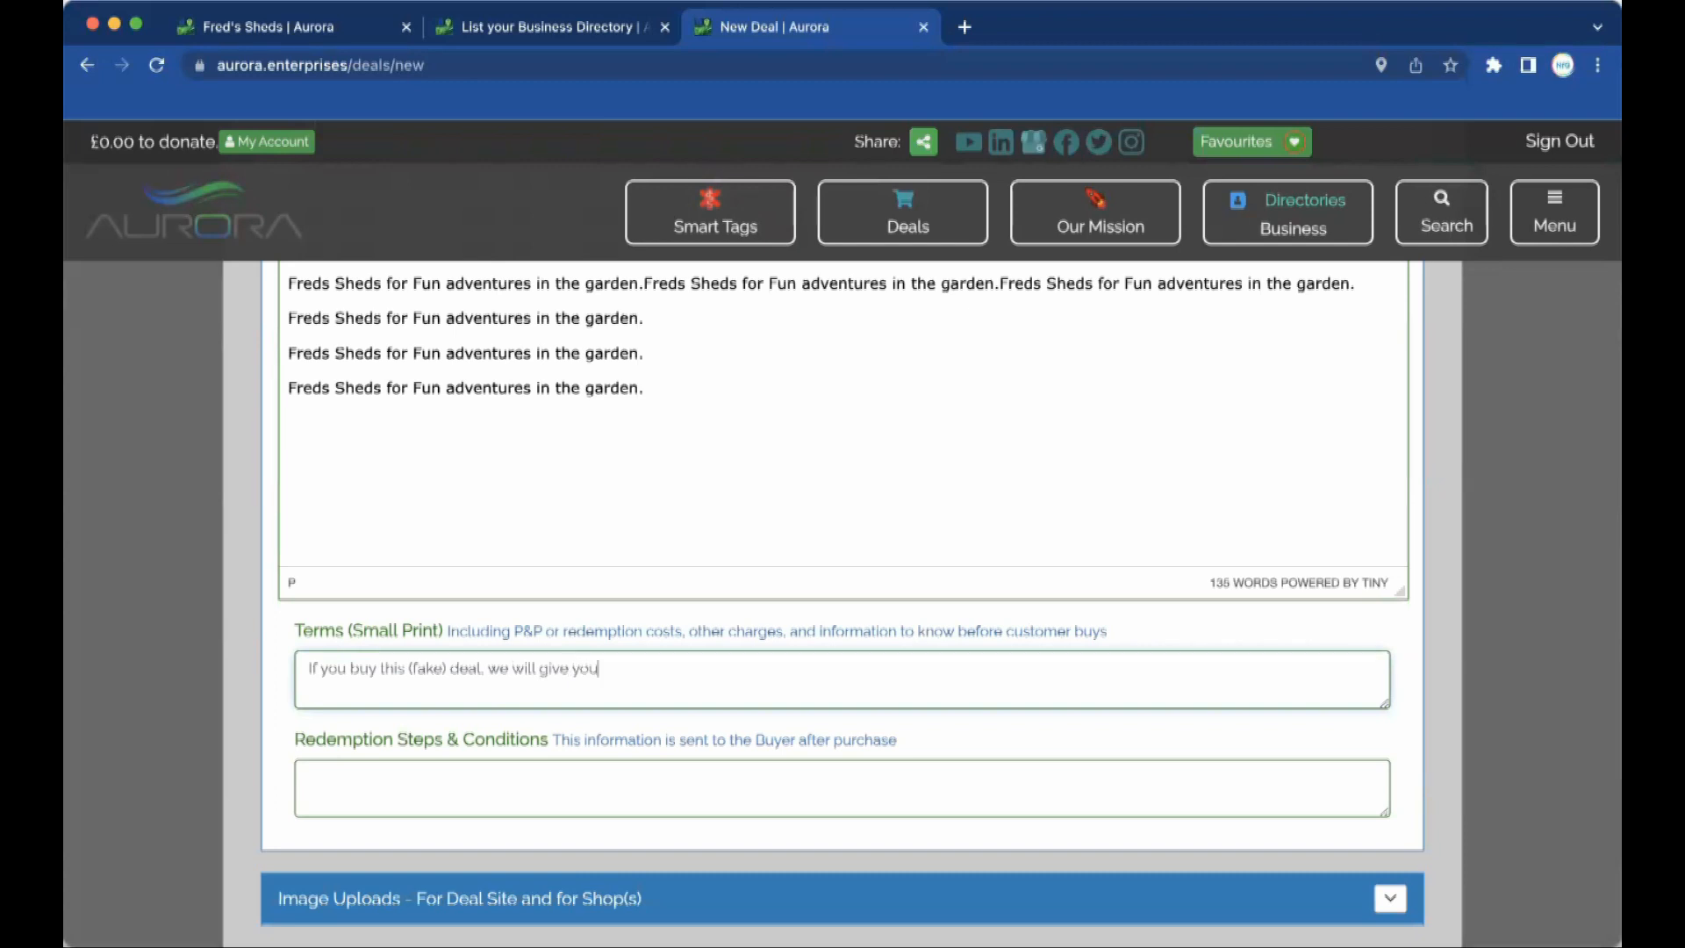
pyautogui.write(' xxxx')
pyautogui.click(364, 774)
pyautogui.write('This is not a real deal. Please')
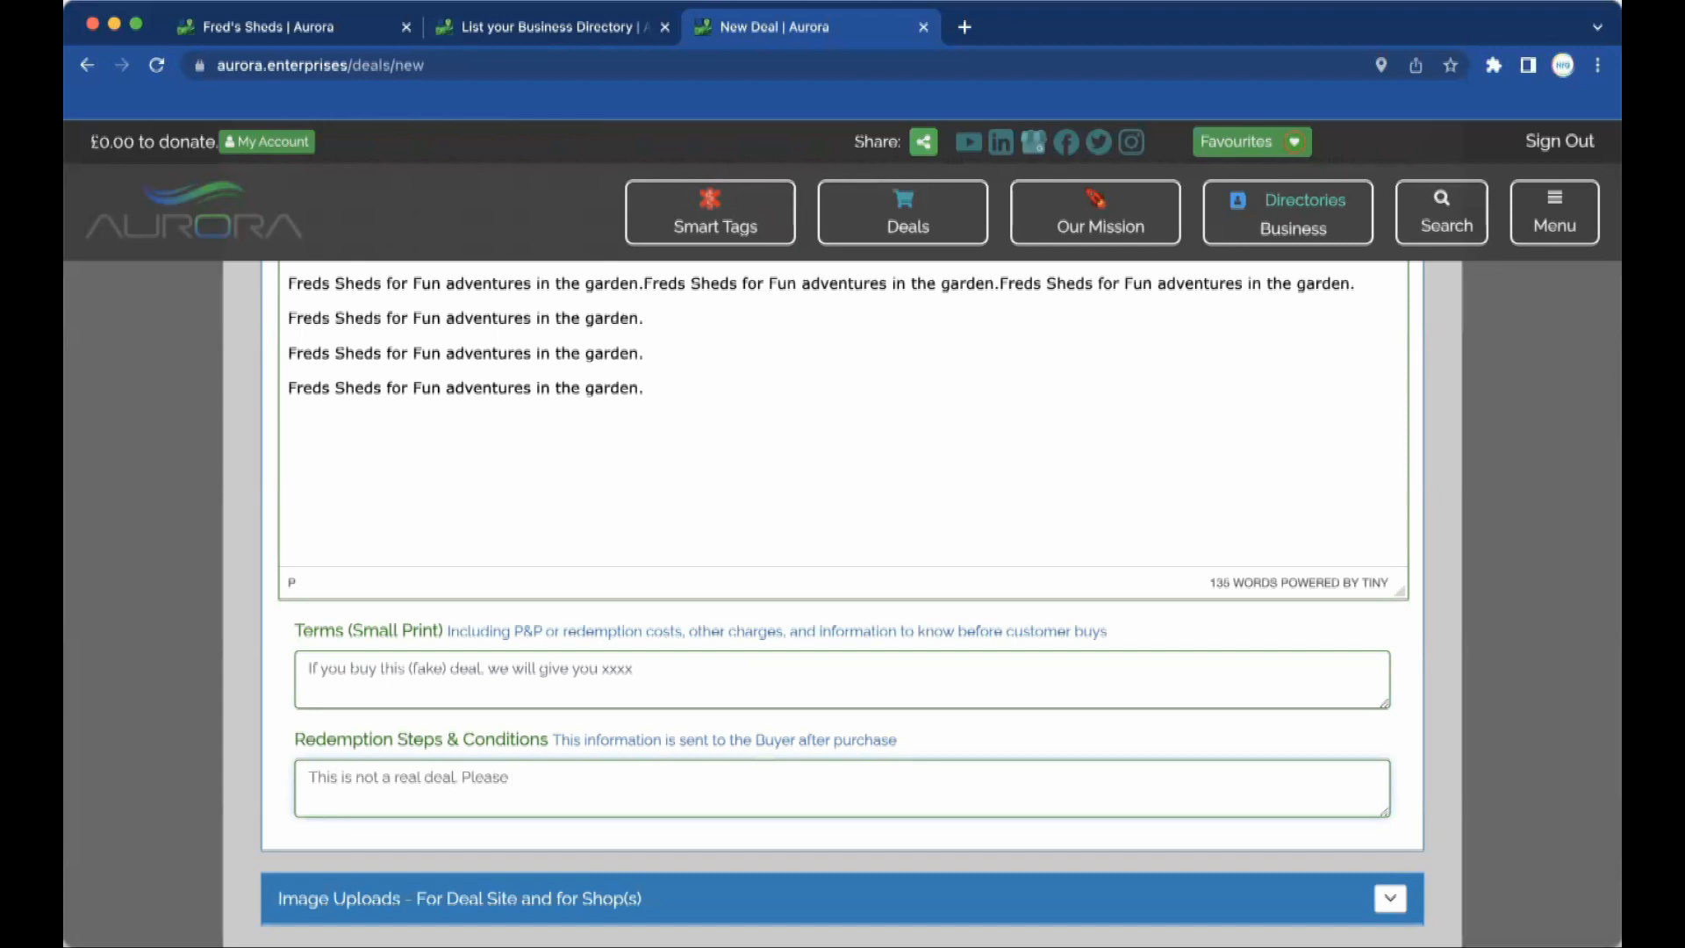
pyautogui.write(" don't expect to receive a shed!")
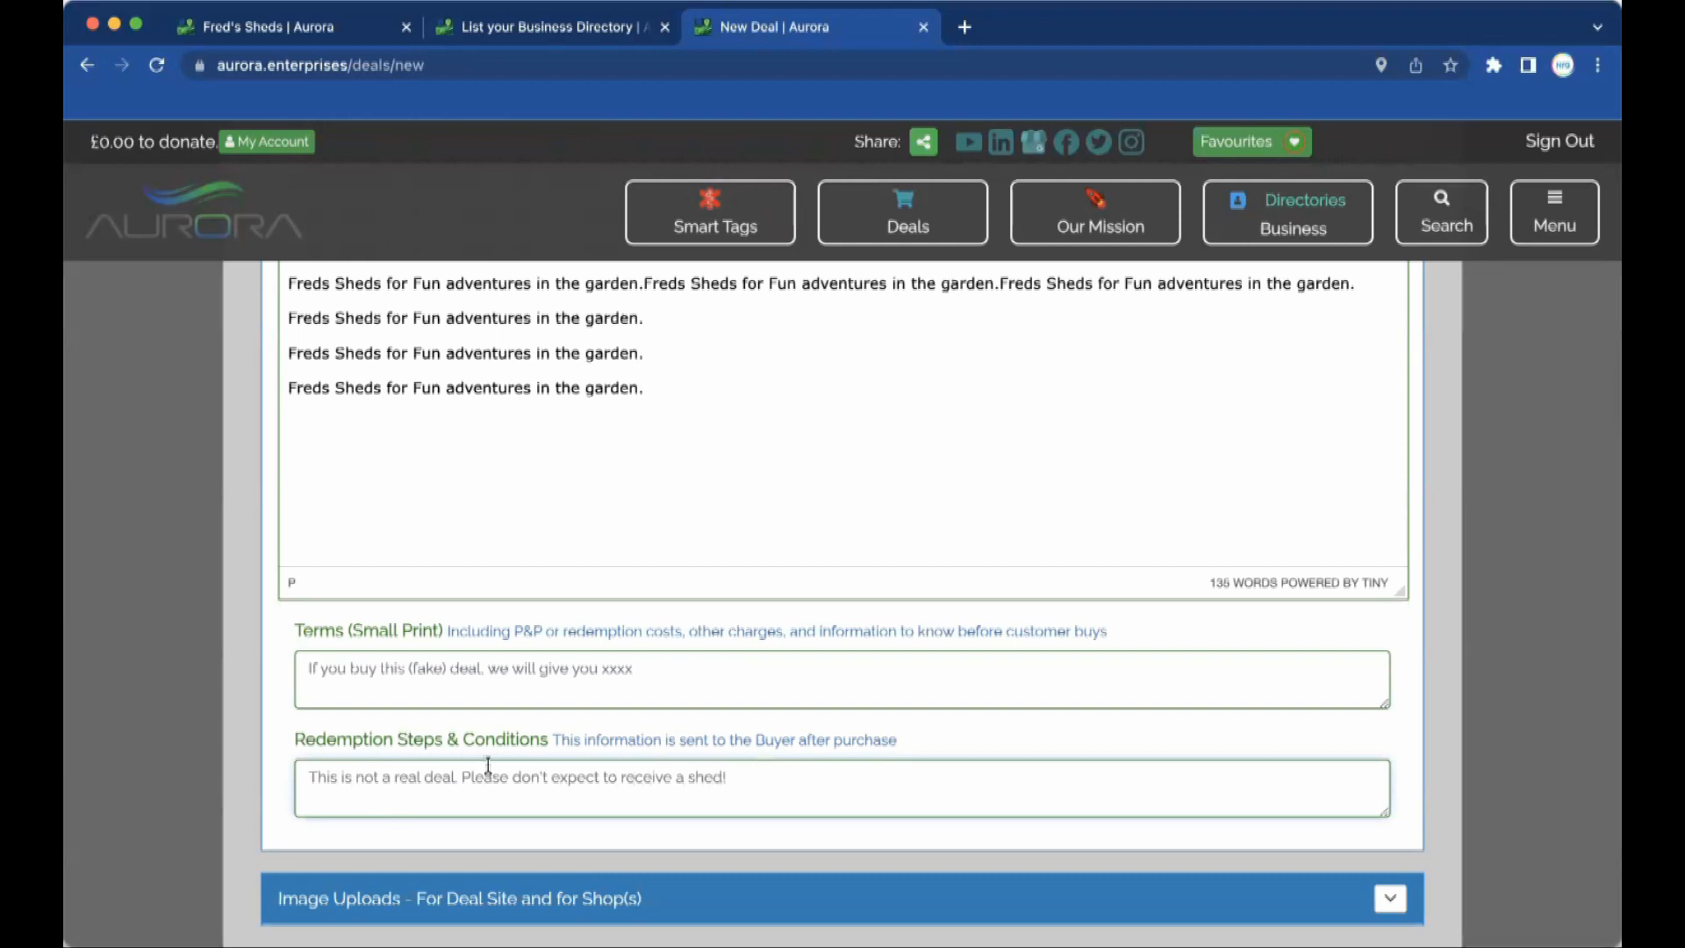
pyautogui.scroll(-5, 587, 756)
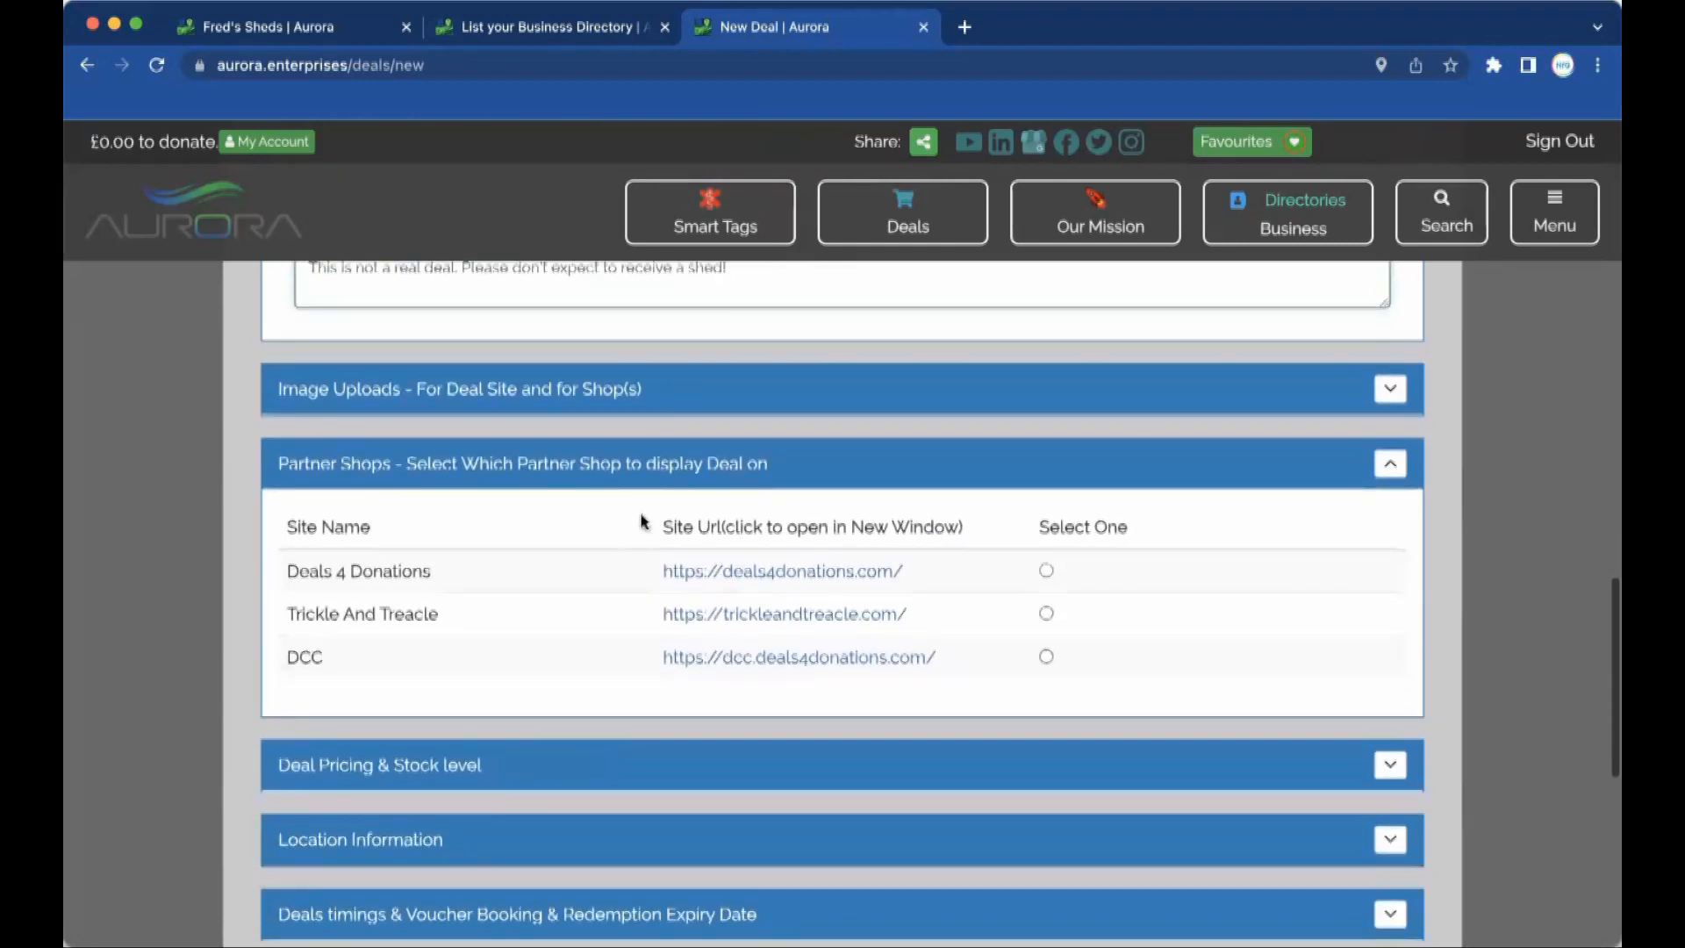
# Upload a JPG as the Main Image under Image Uploads, leaving the other image slots empty.
pyautogui.click(1392, 391)
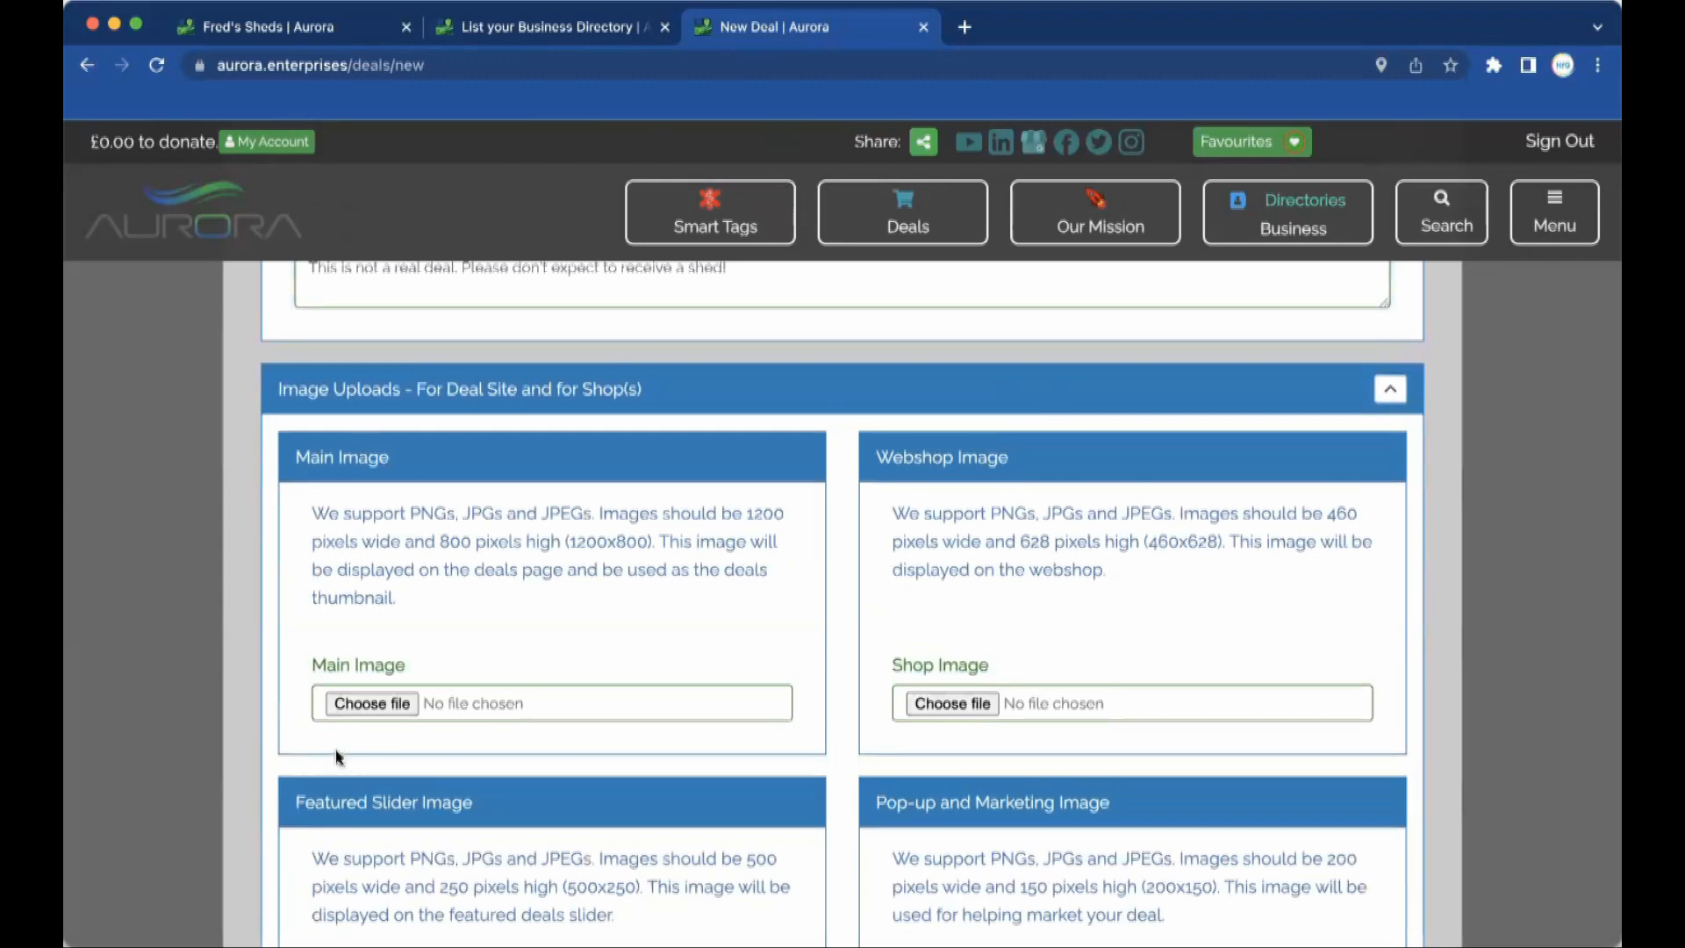
pyautogui.click(382, 706)
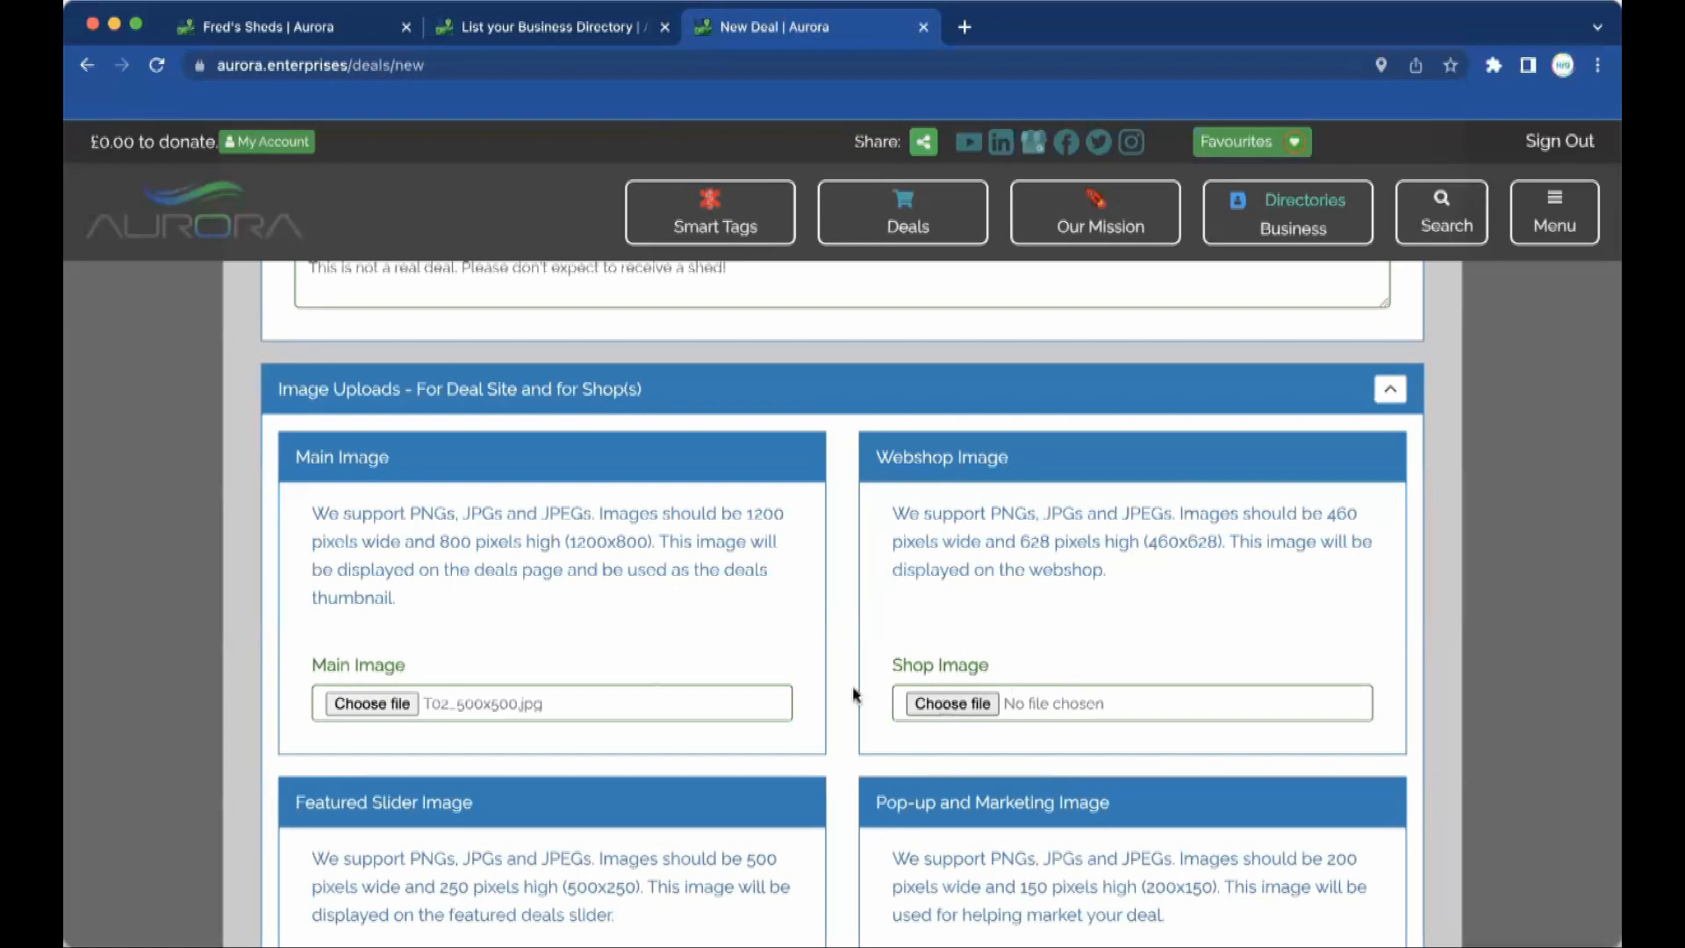
pyautogui.scroll(-5, 965, 702)
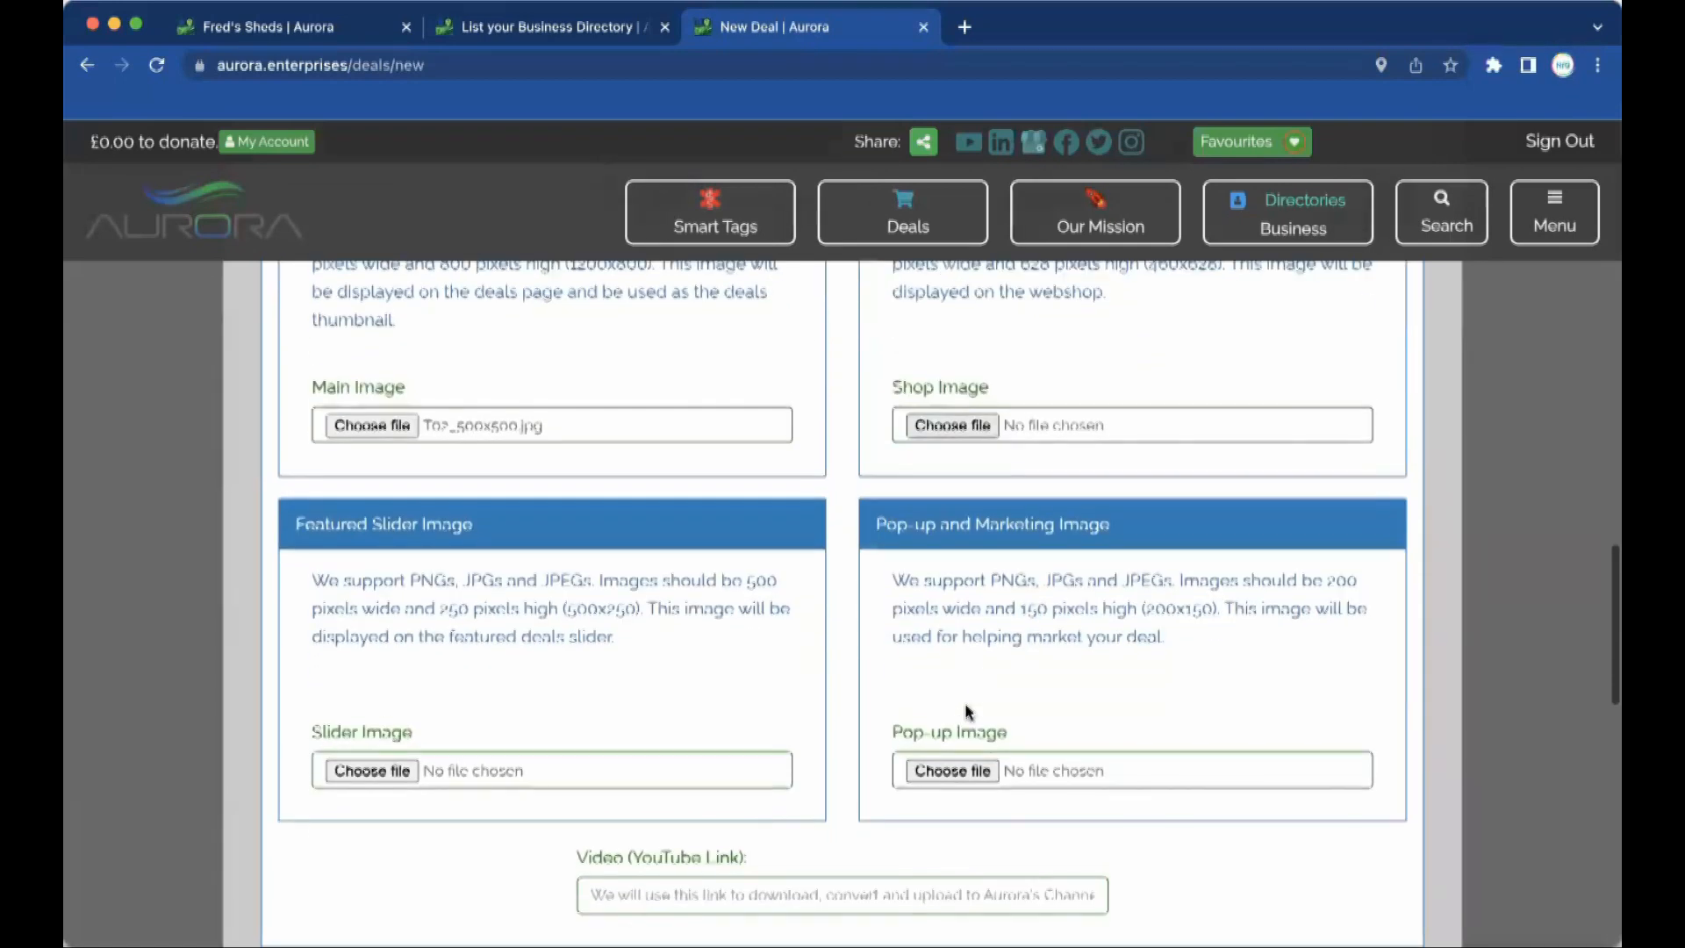
pyautogui.scroll(-3, 965, 712)
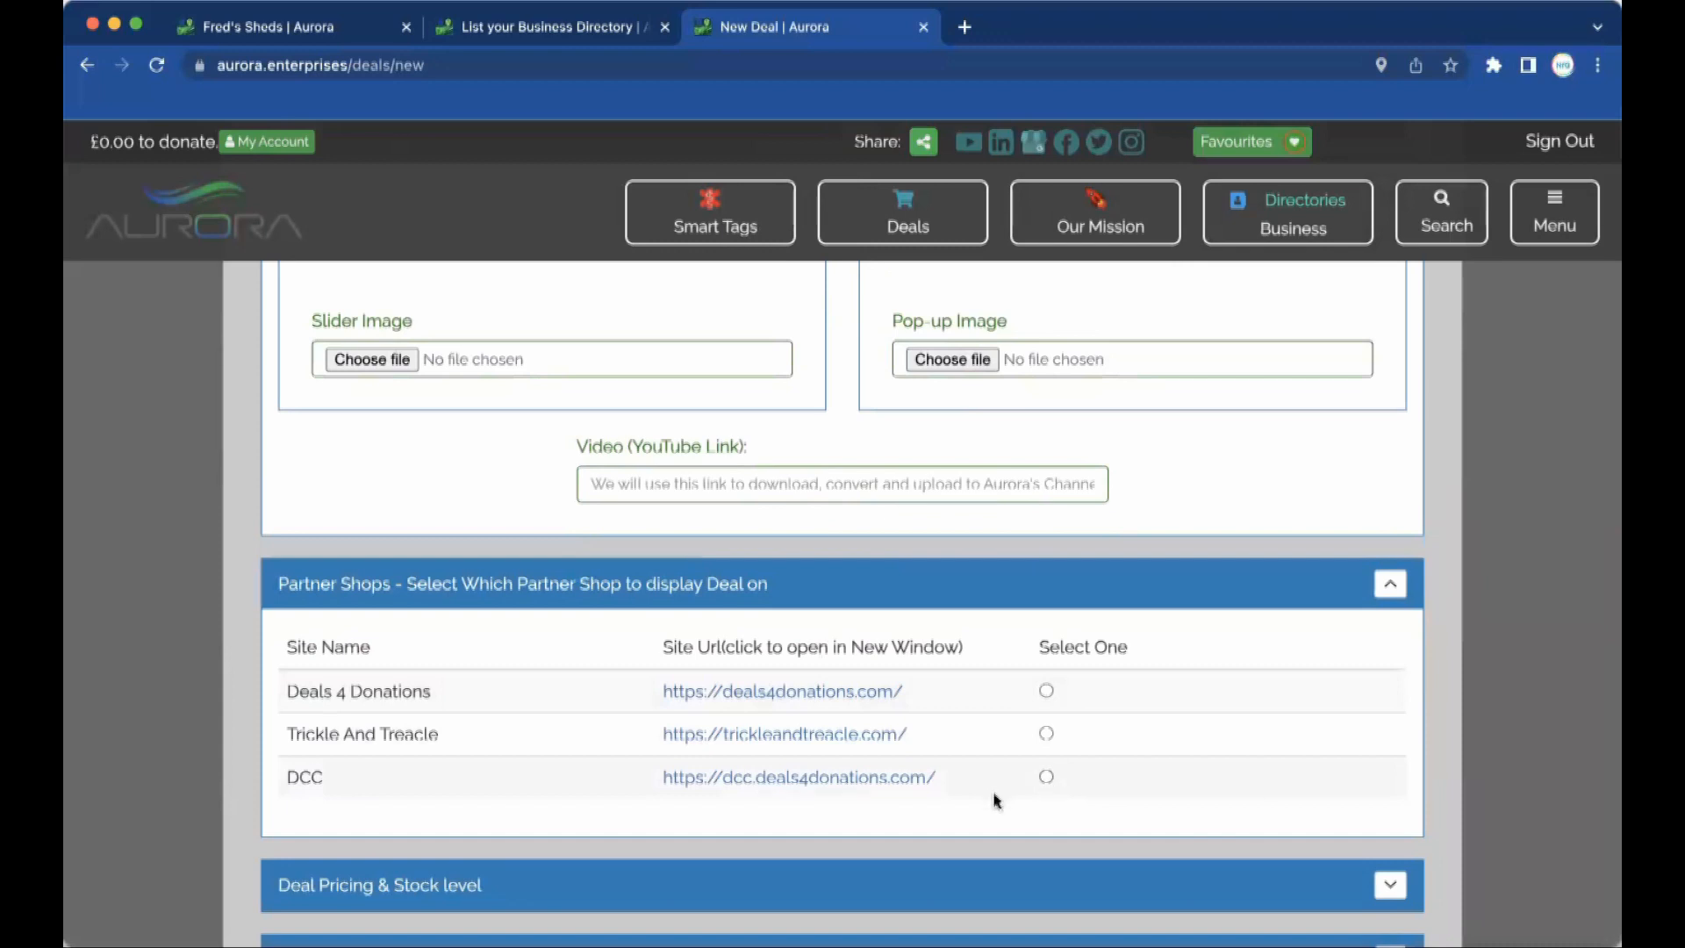
pyautogui.scroll(-5, 942, 812)
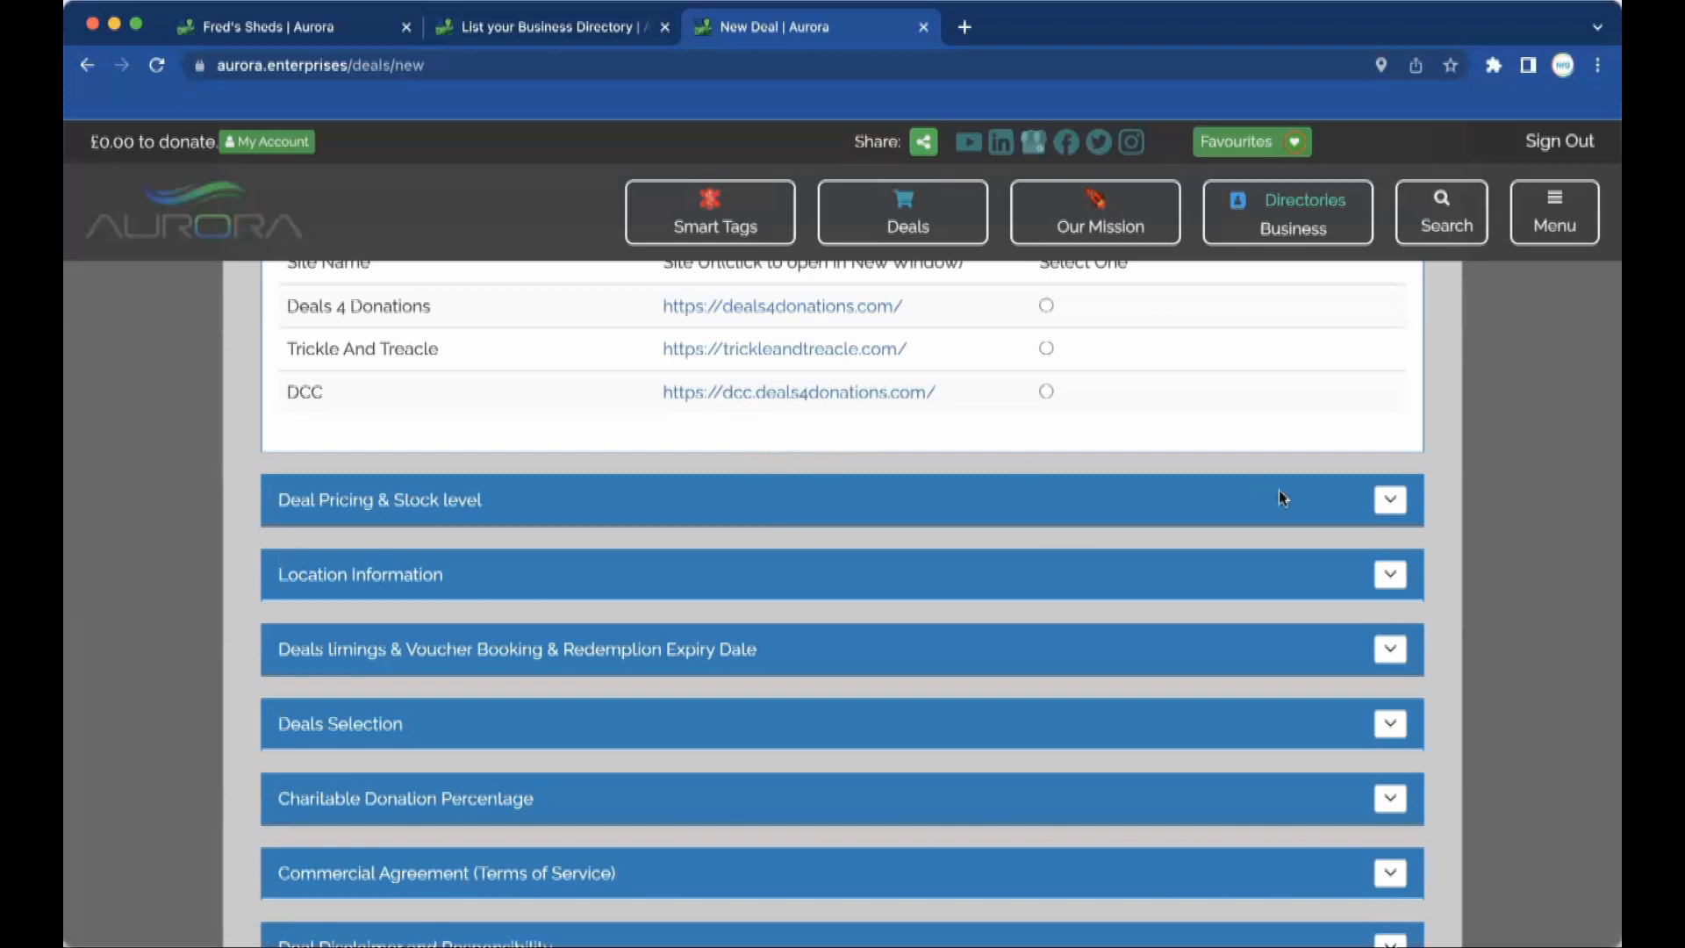
# Enter original price 10000 and discounted sale price 8000, leaving Max People/Deal at 1.
pyautogui.scroll(-2, 1393, 499)
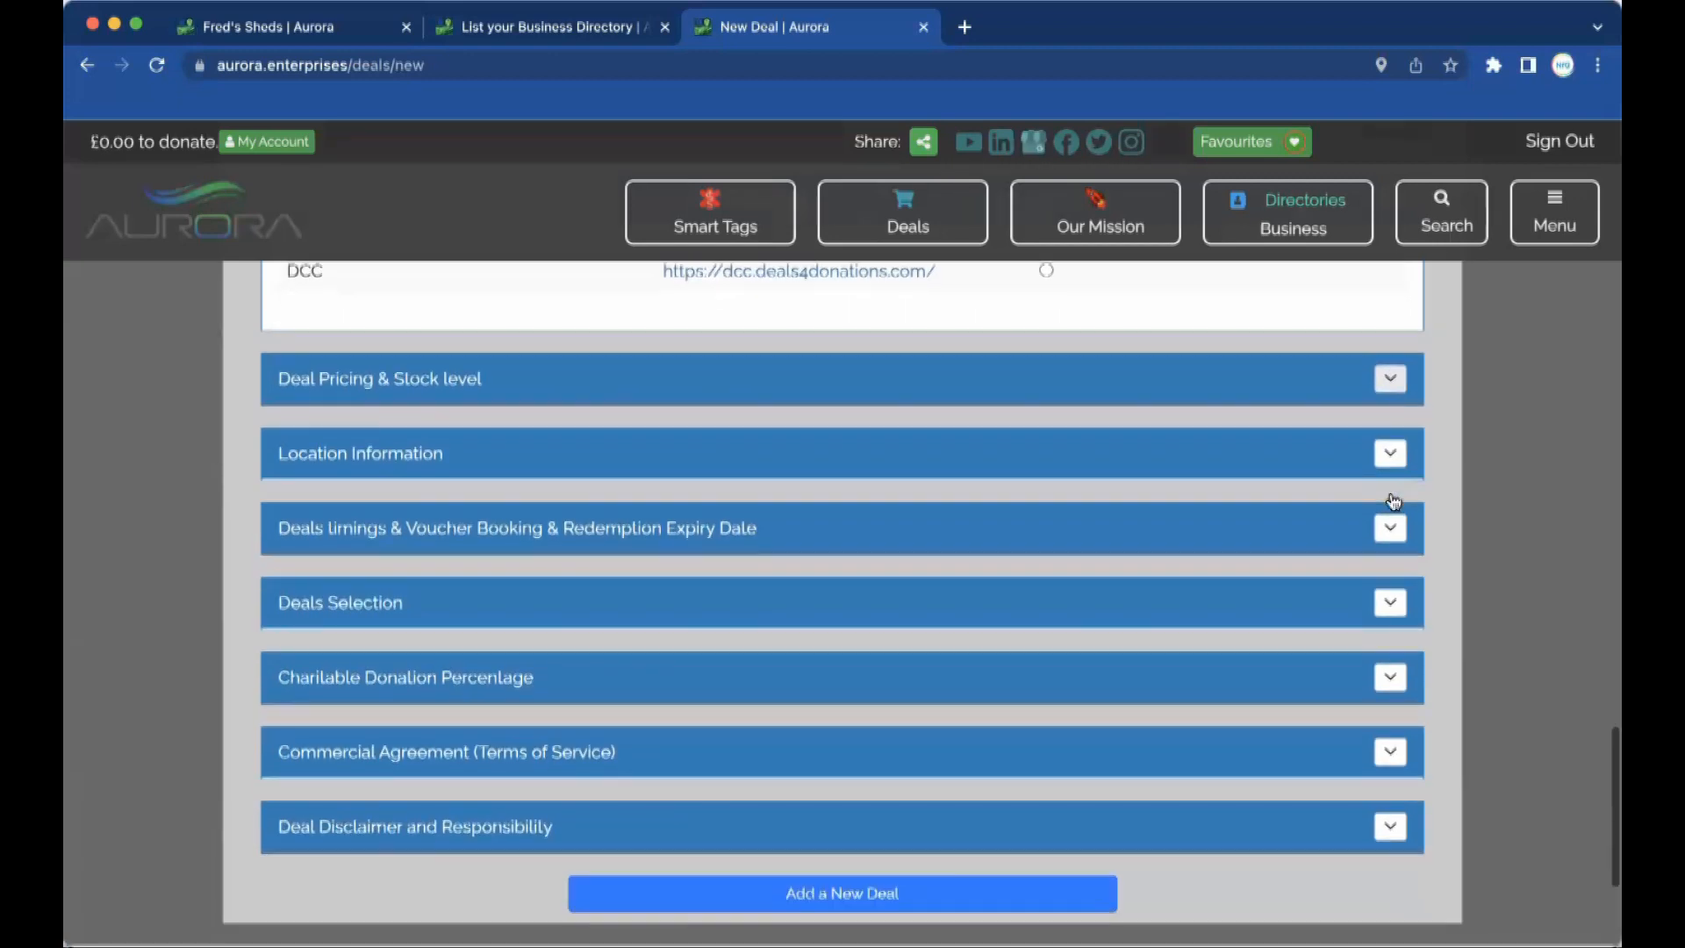
pyautogui.click(1389, 378)
pyautogui.click(443, 467)
pyautogui.write('10')
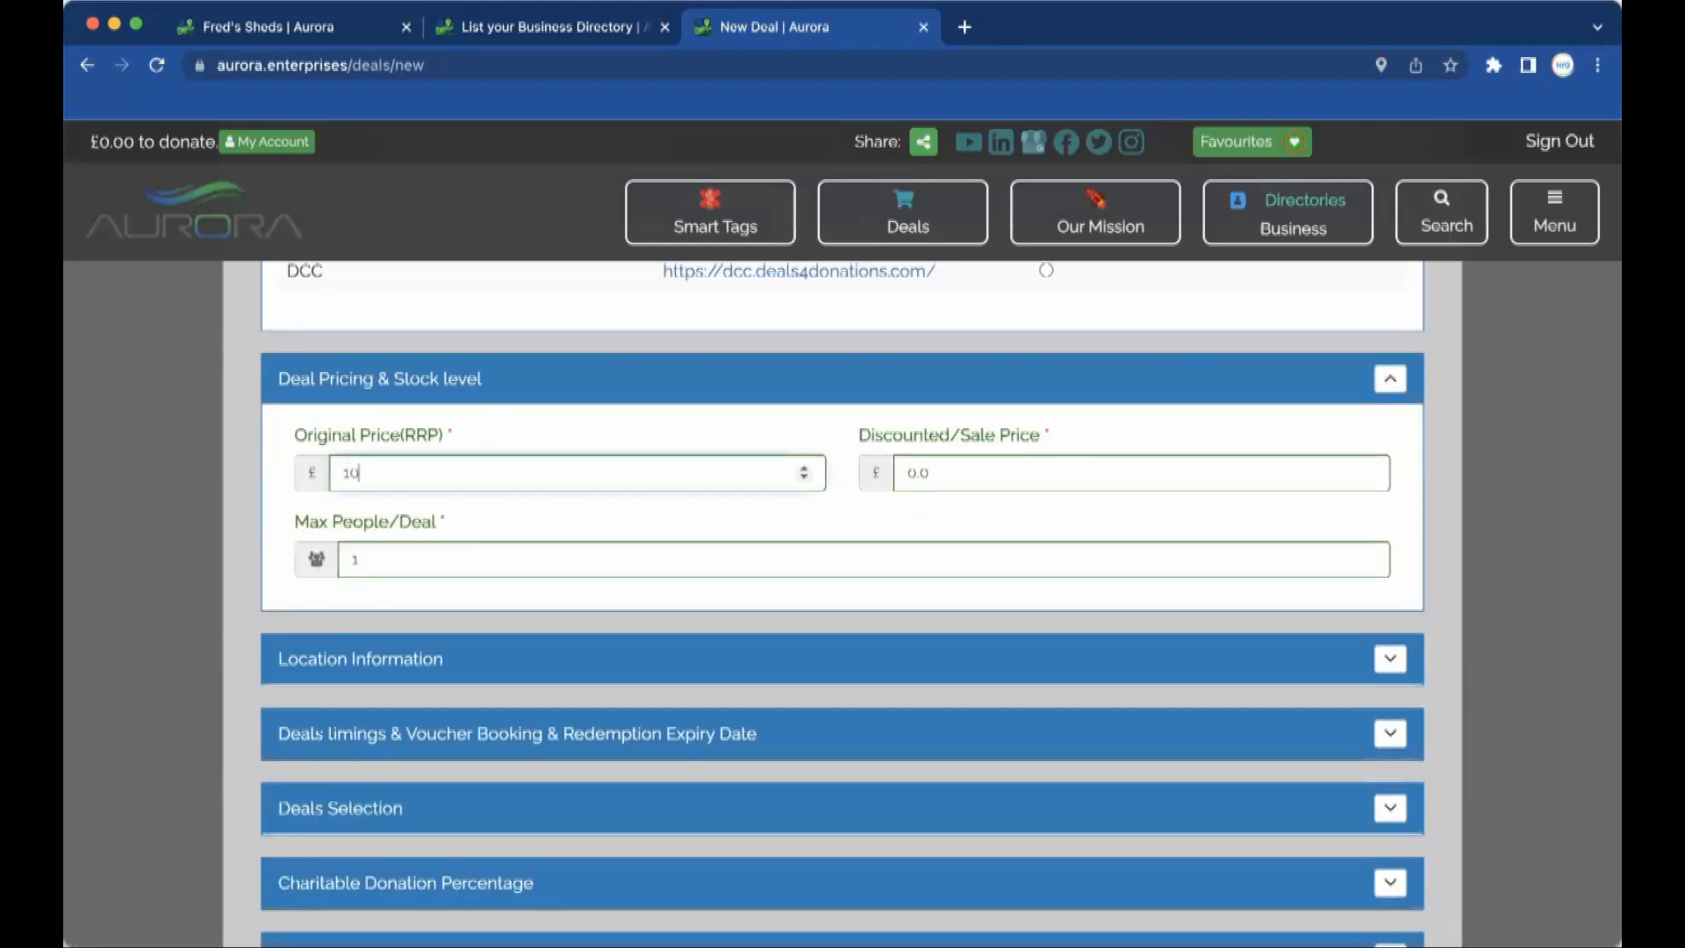
pyautogui.write('000')
pyautogui.press('Tab')
pyautogui.write('8000')
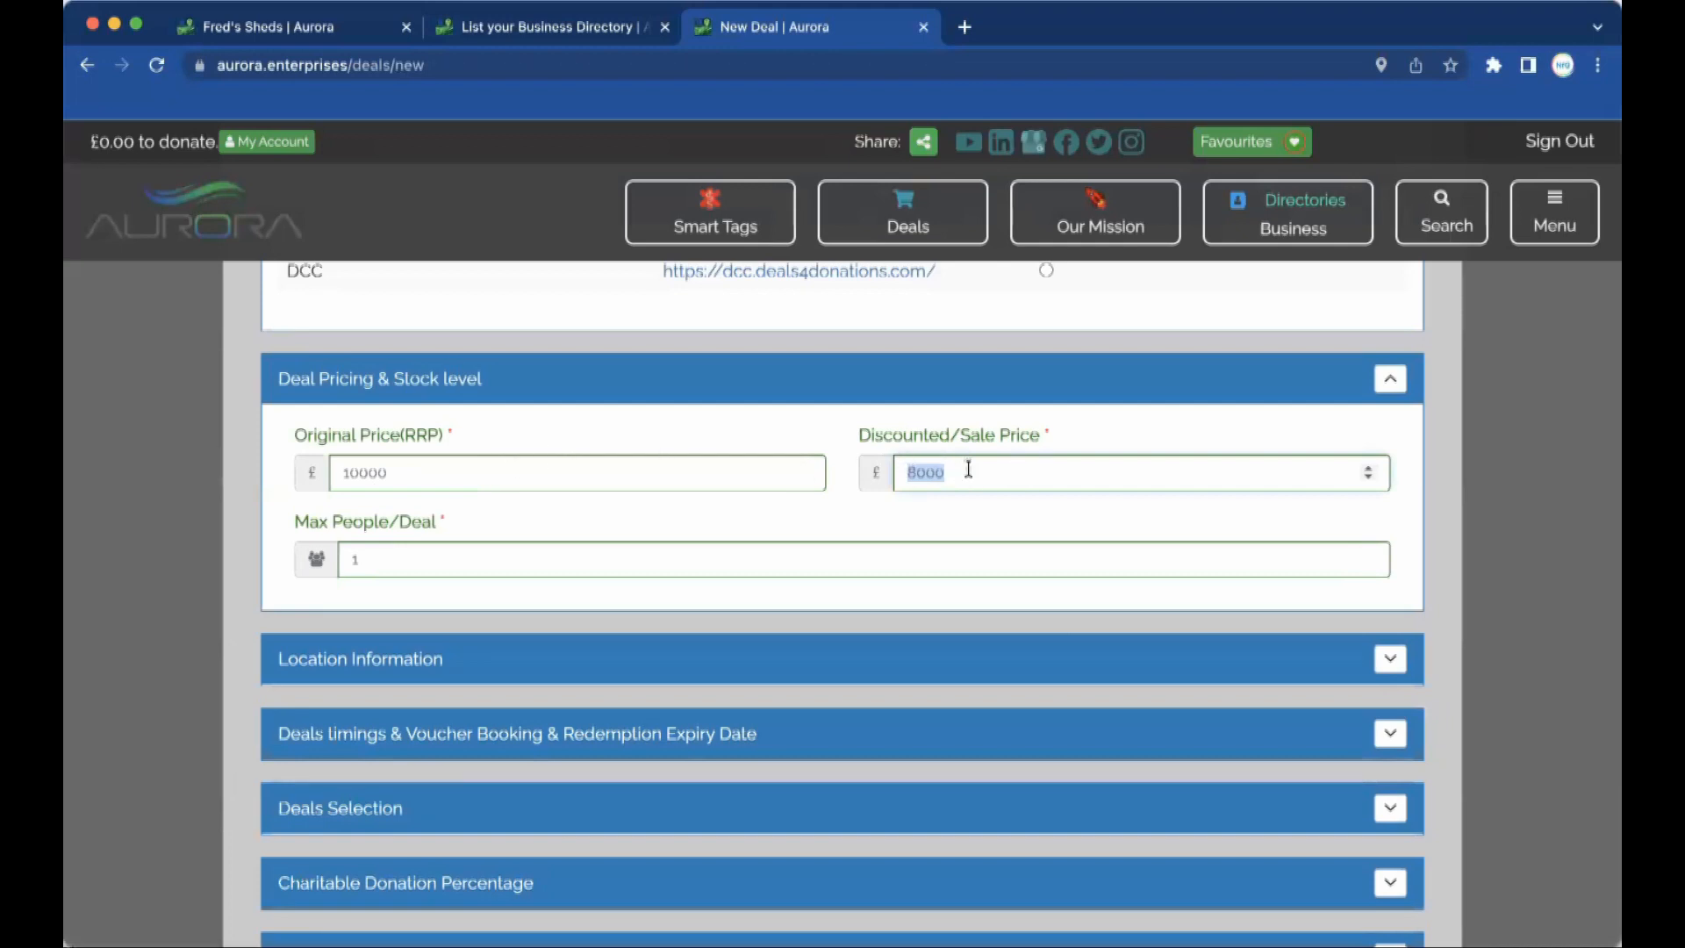
pyautogui.moveTo(1029, 443)
pyautogui.click(633, 557)
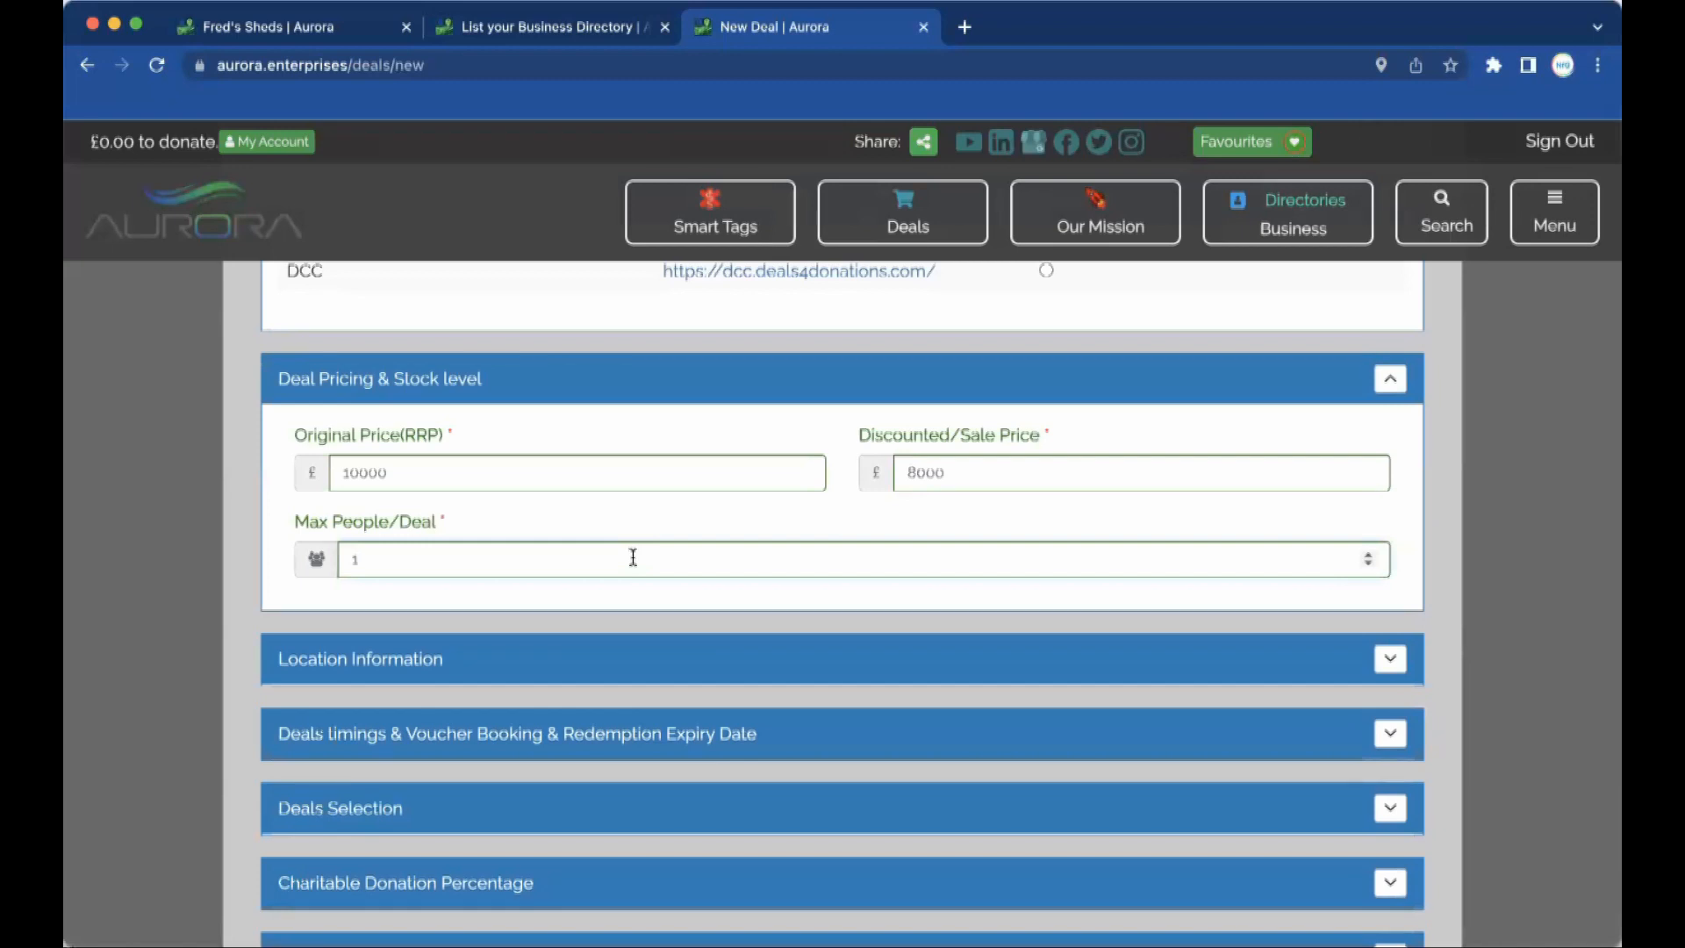
pyautogui.press('BackSpace')
pyautogui.write('5')
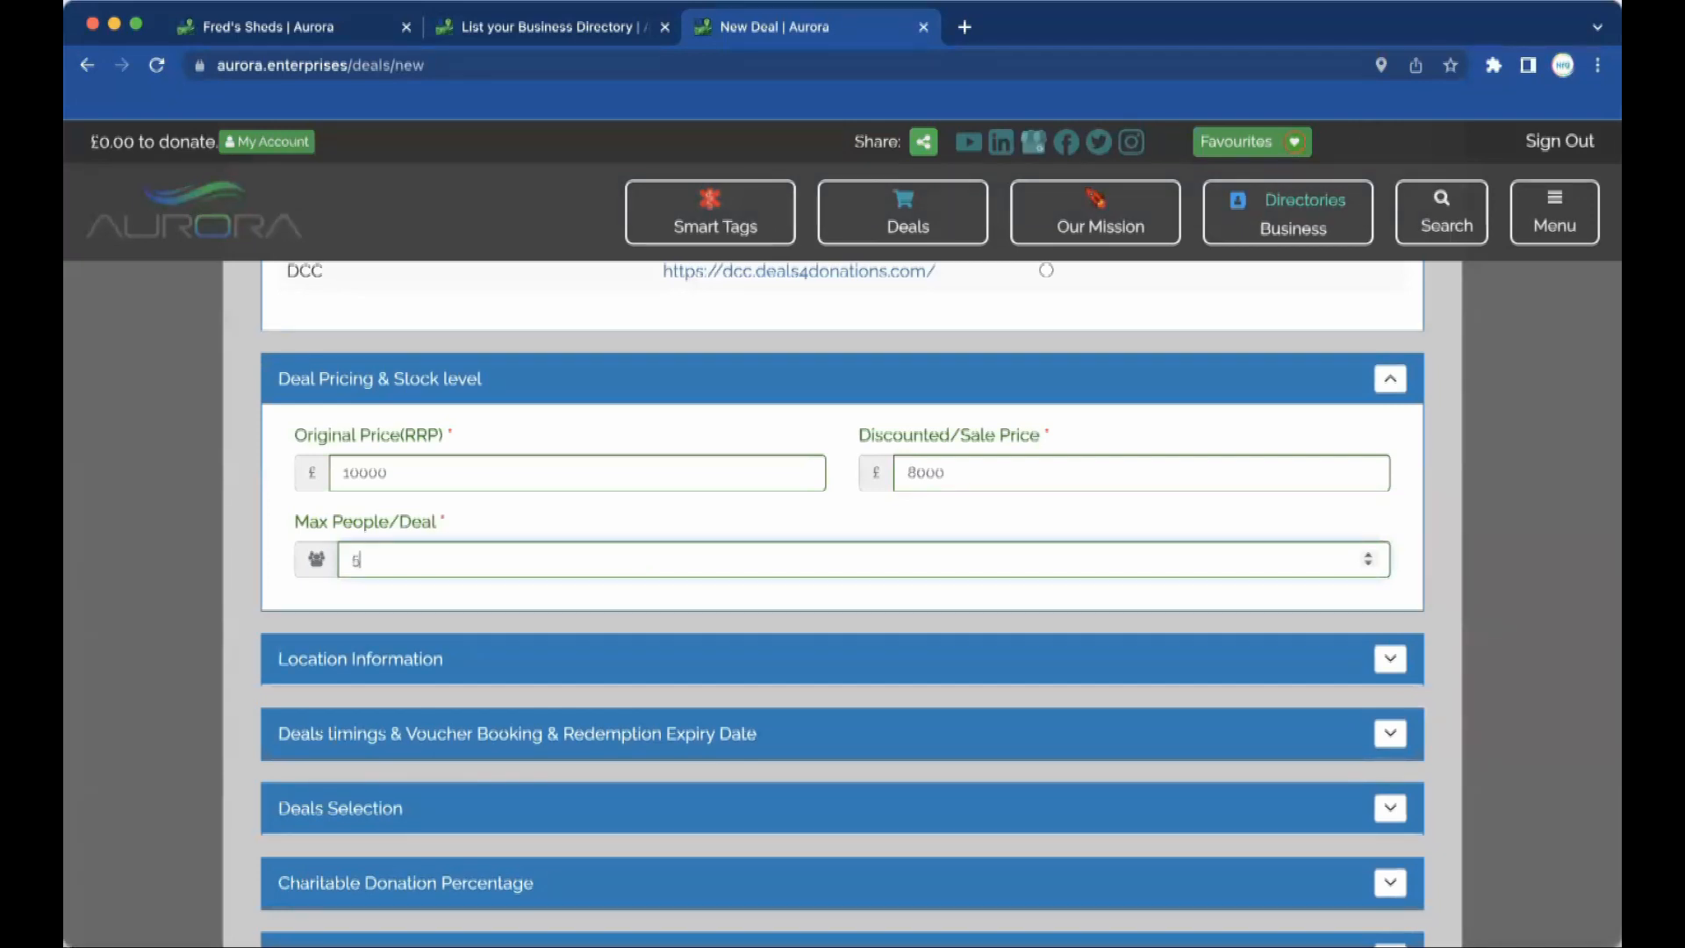
pyautogui.press('BackSpace')
pyautogui.click(609, 653)
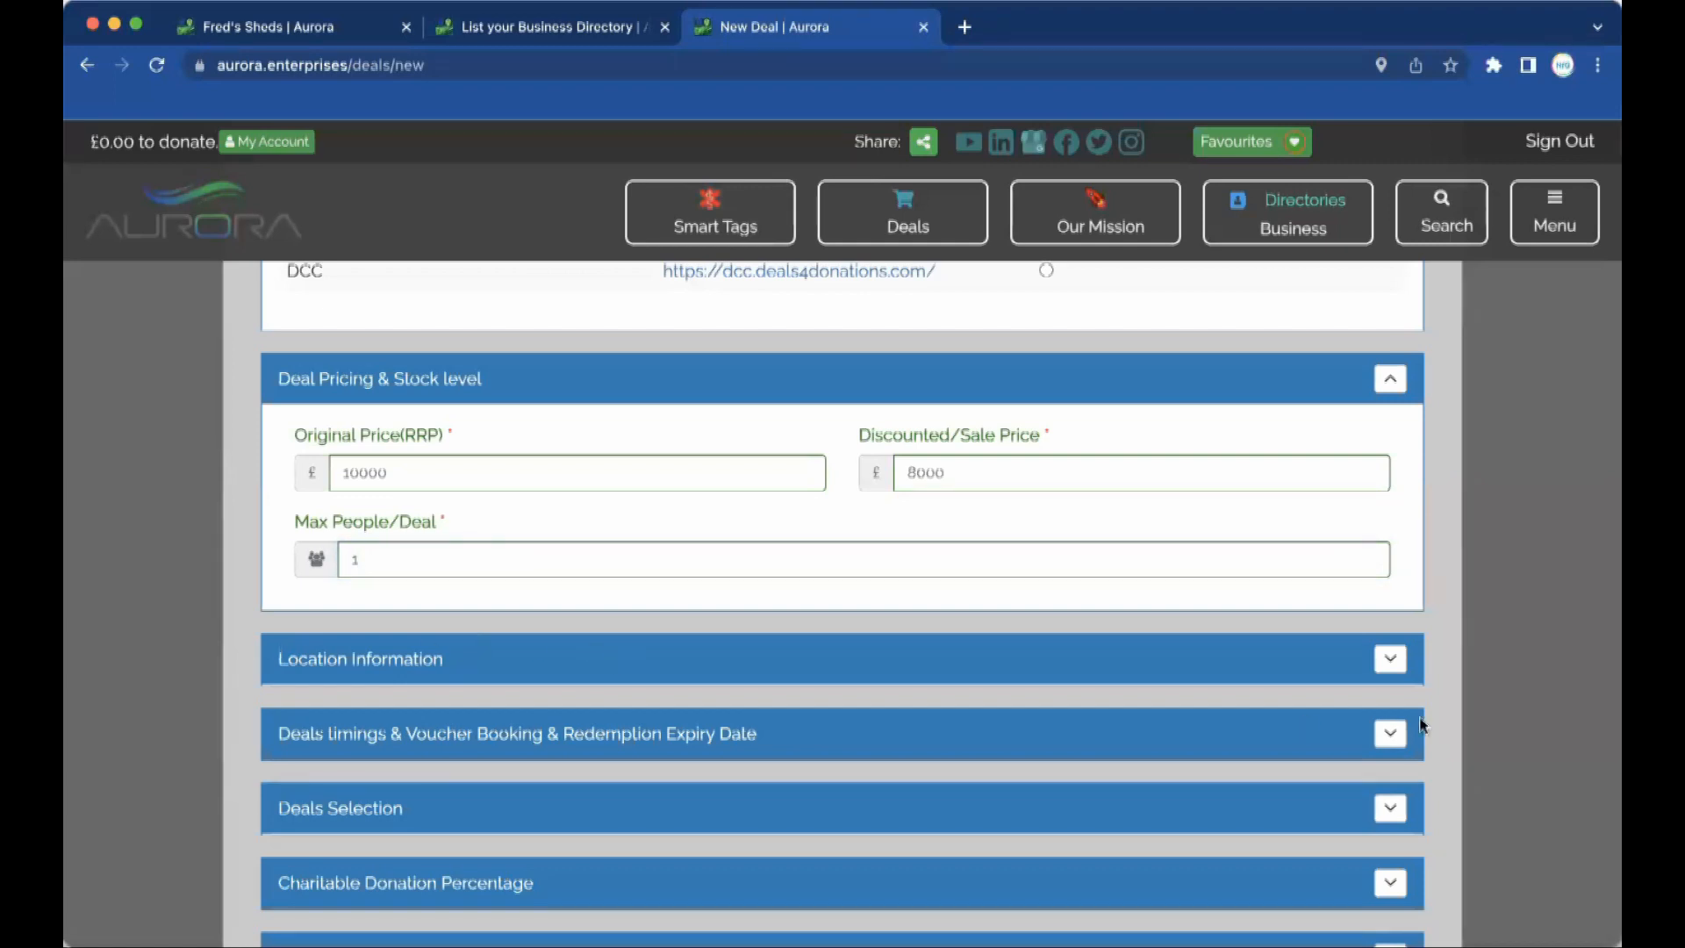
# Expand Location Information and look over the address, longitude and latitude fields and map, leaving them blank.
pyautogui.click(1393, 670)
pyautogui.scroll(-3, 823, 656)
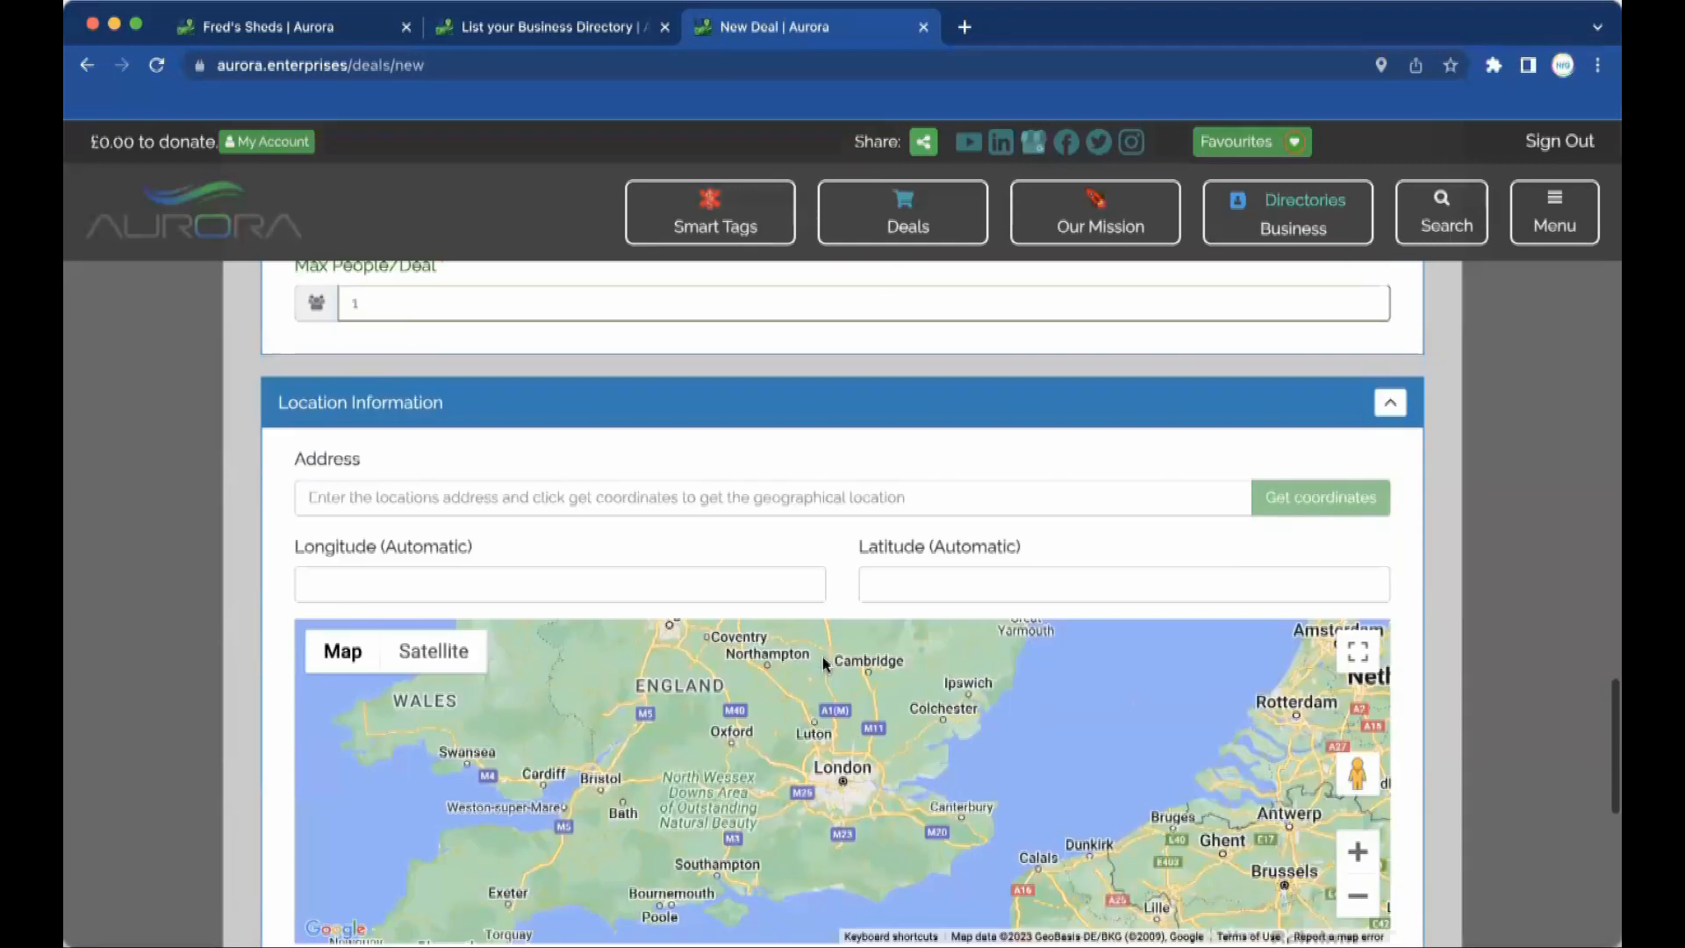
pyautogui.click(824, 498)
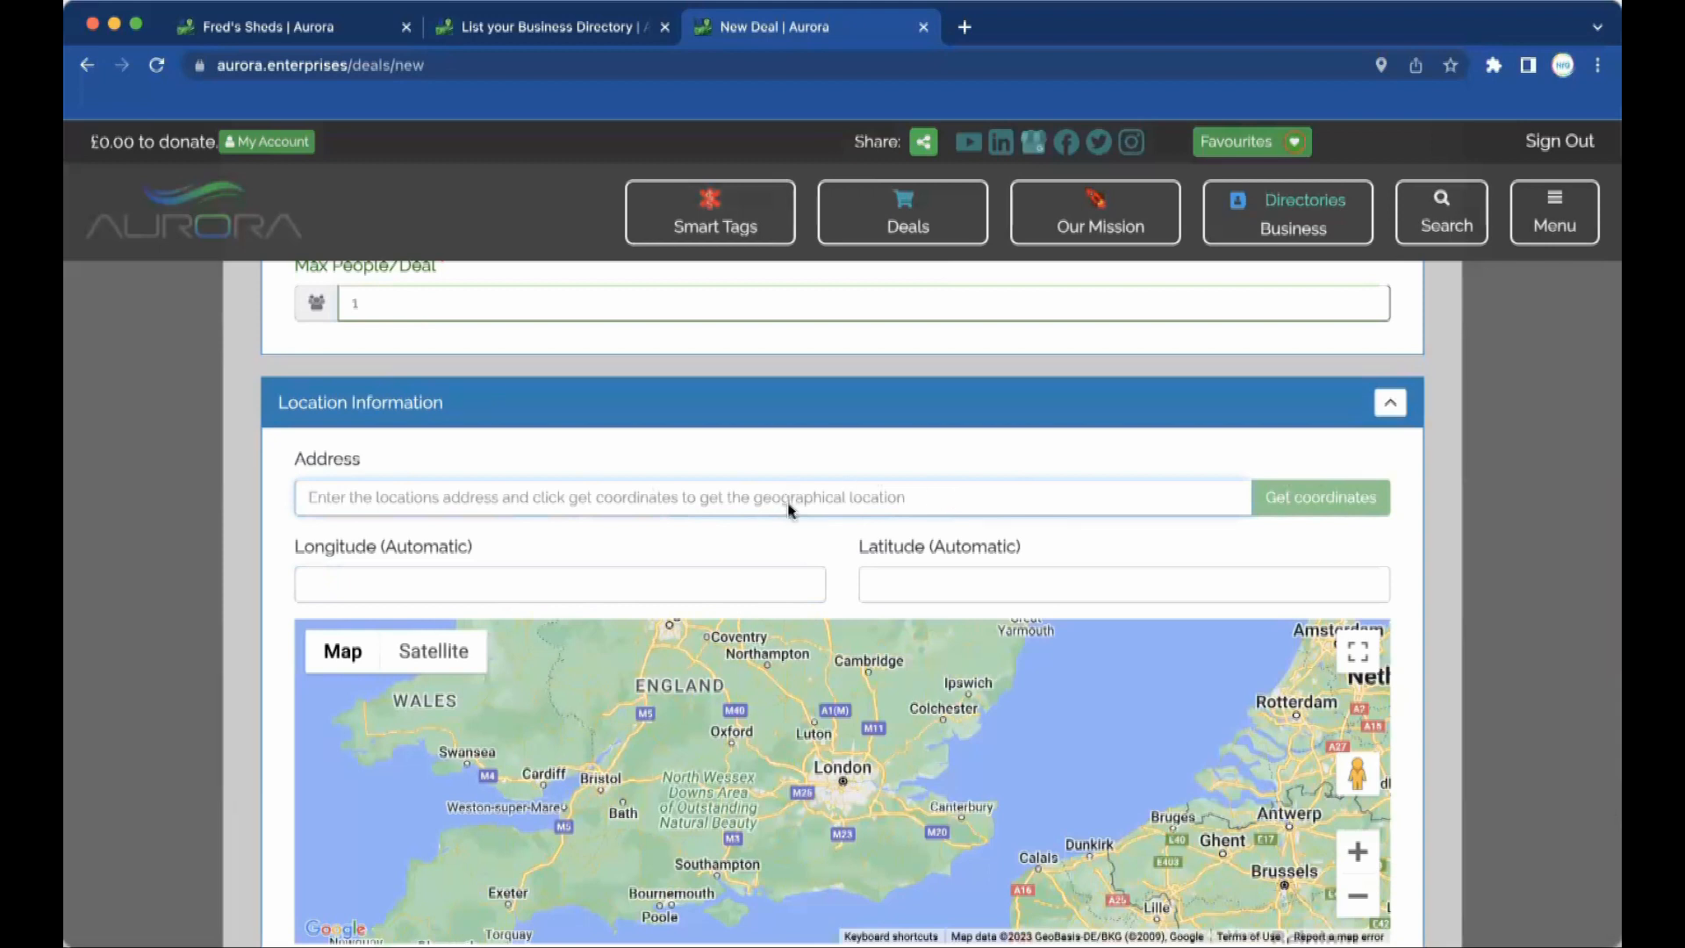
pyautogui.click(826, 478)
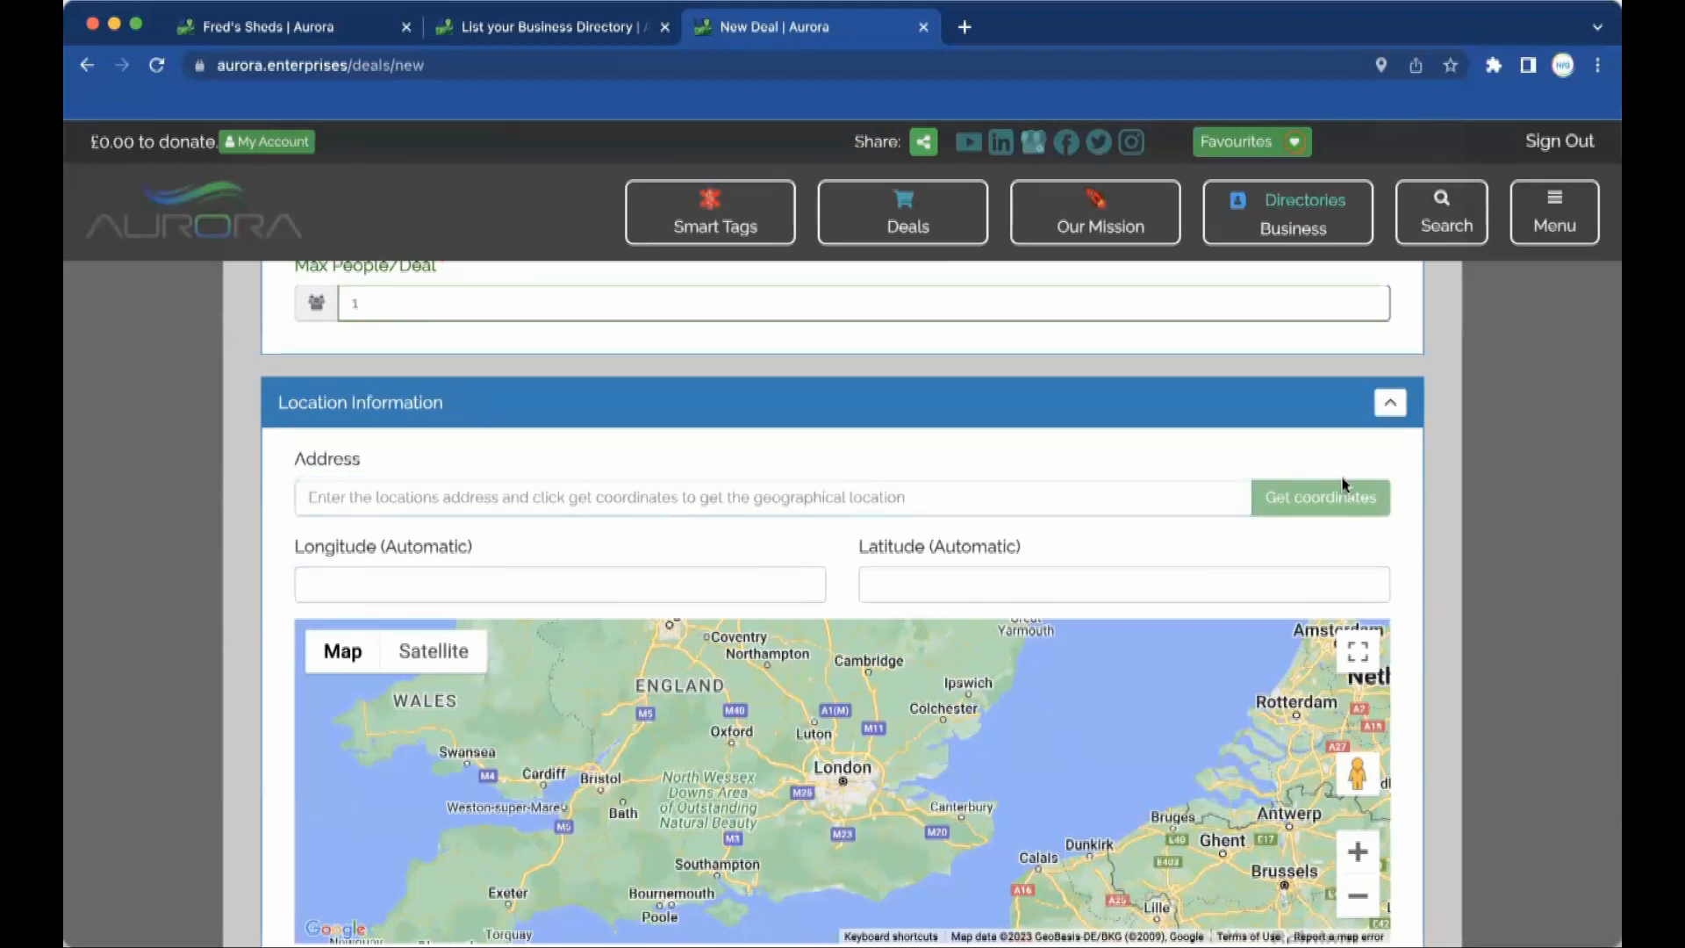
pyautogui.click(541, 584)
pyautogui.scroll(-3, 541, 586)
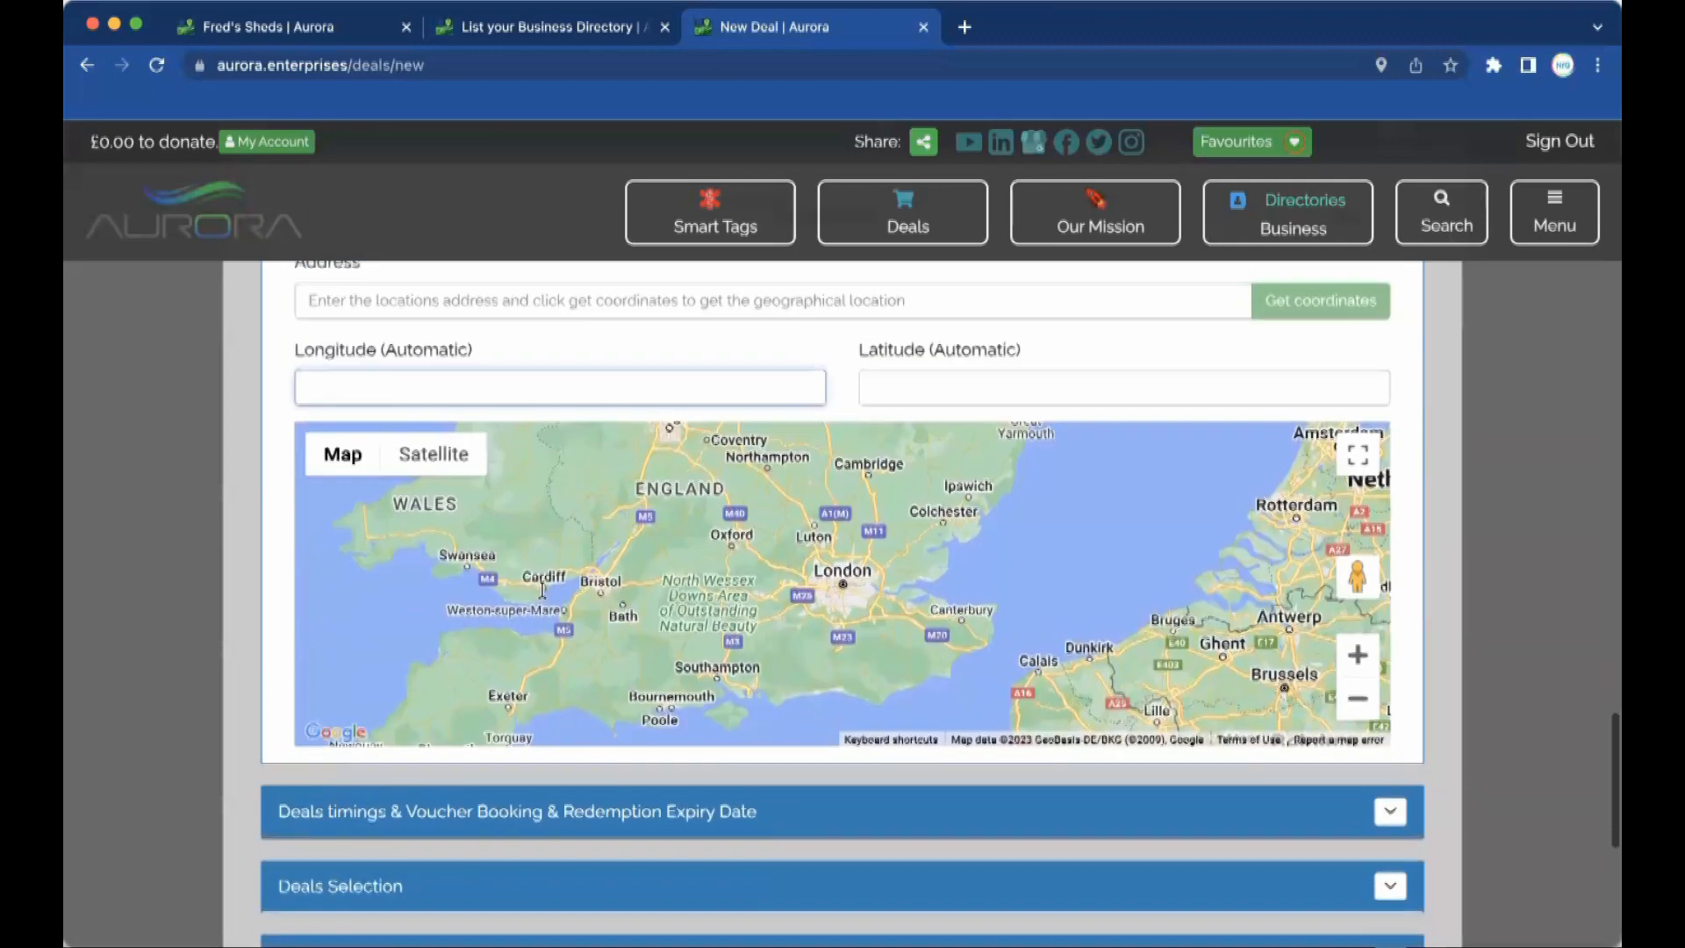
pyautogui.scroll(3, 541, 592)
pyautogui.scroll(12, 541, 594)
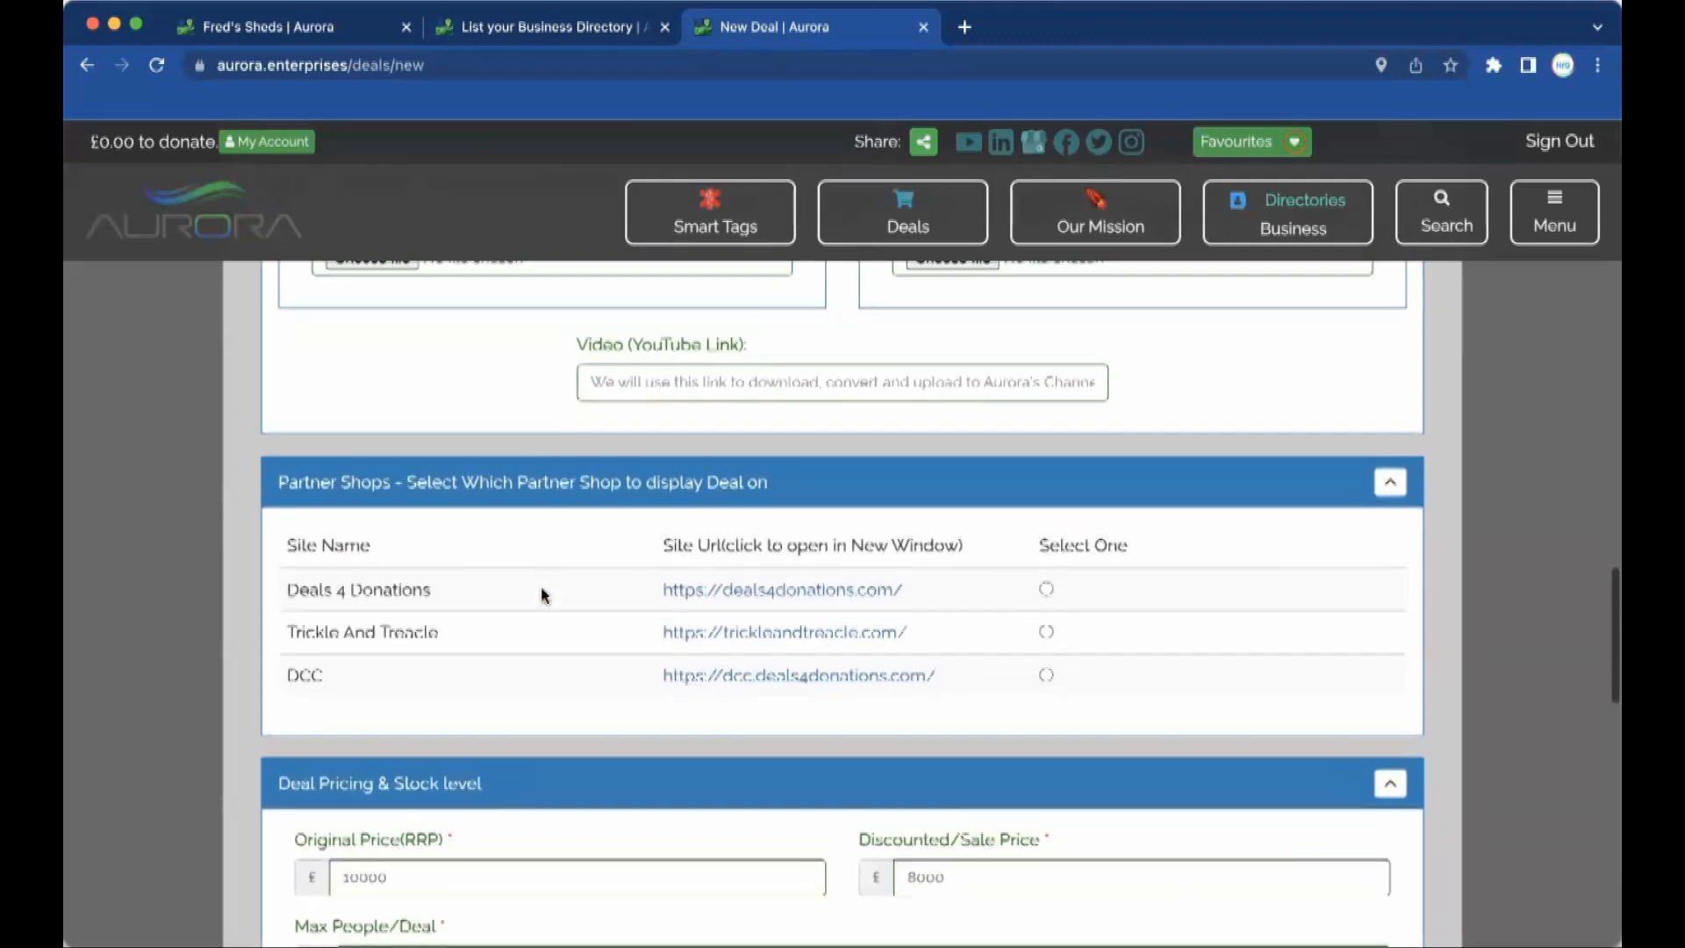
pyautogui.scroll(15, 541, 594)
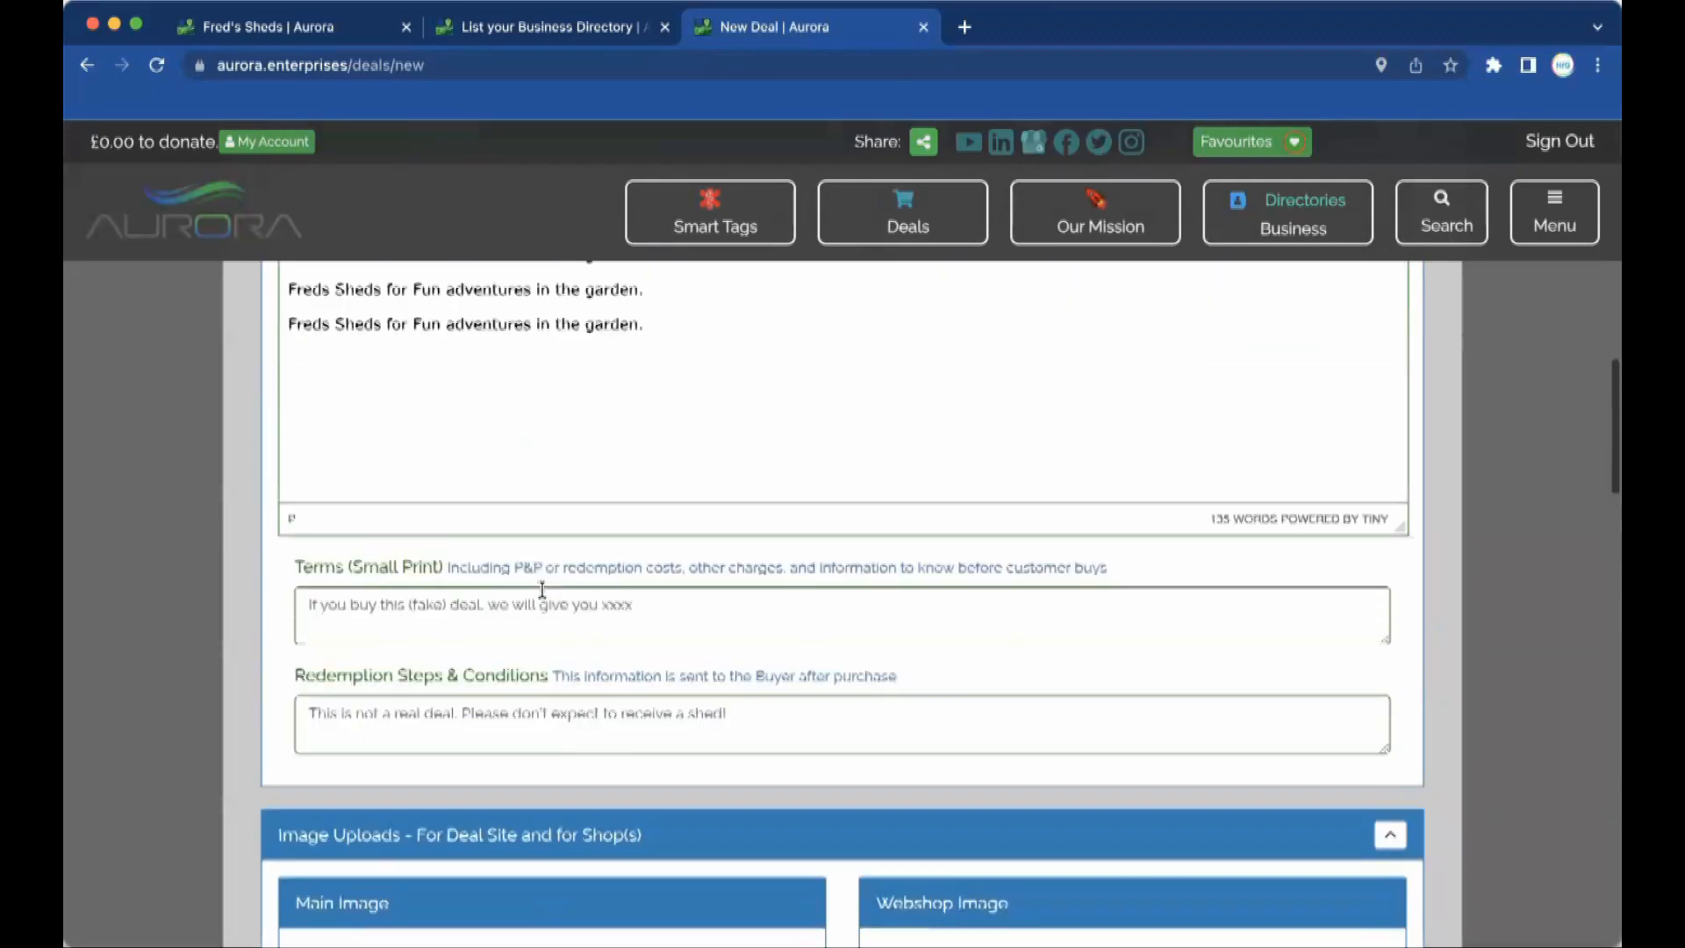
pyautogui.scroll(-15, 543, 590)
pyautogui.scroll(-10, 542, 590)
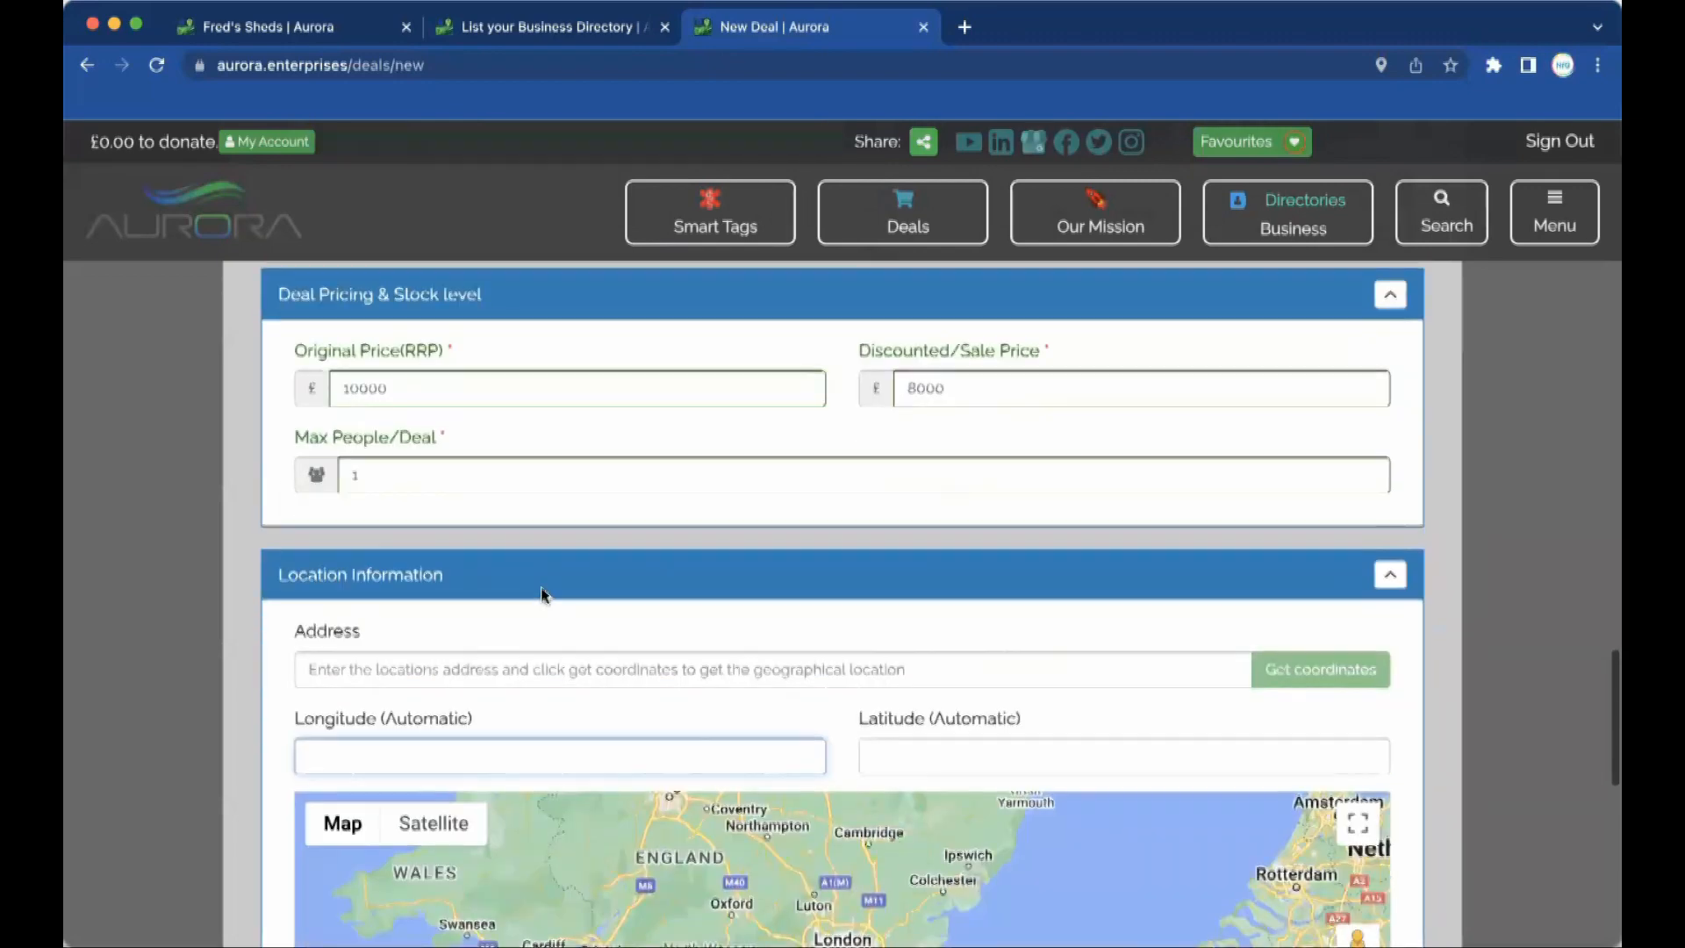
pyautogui.scroll(-5, 541, 594)
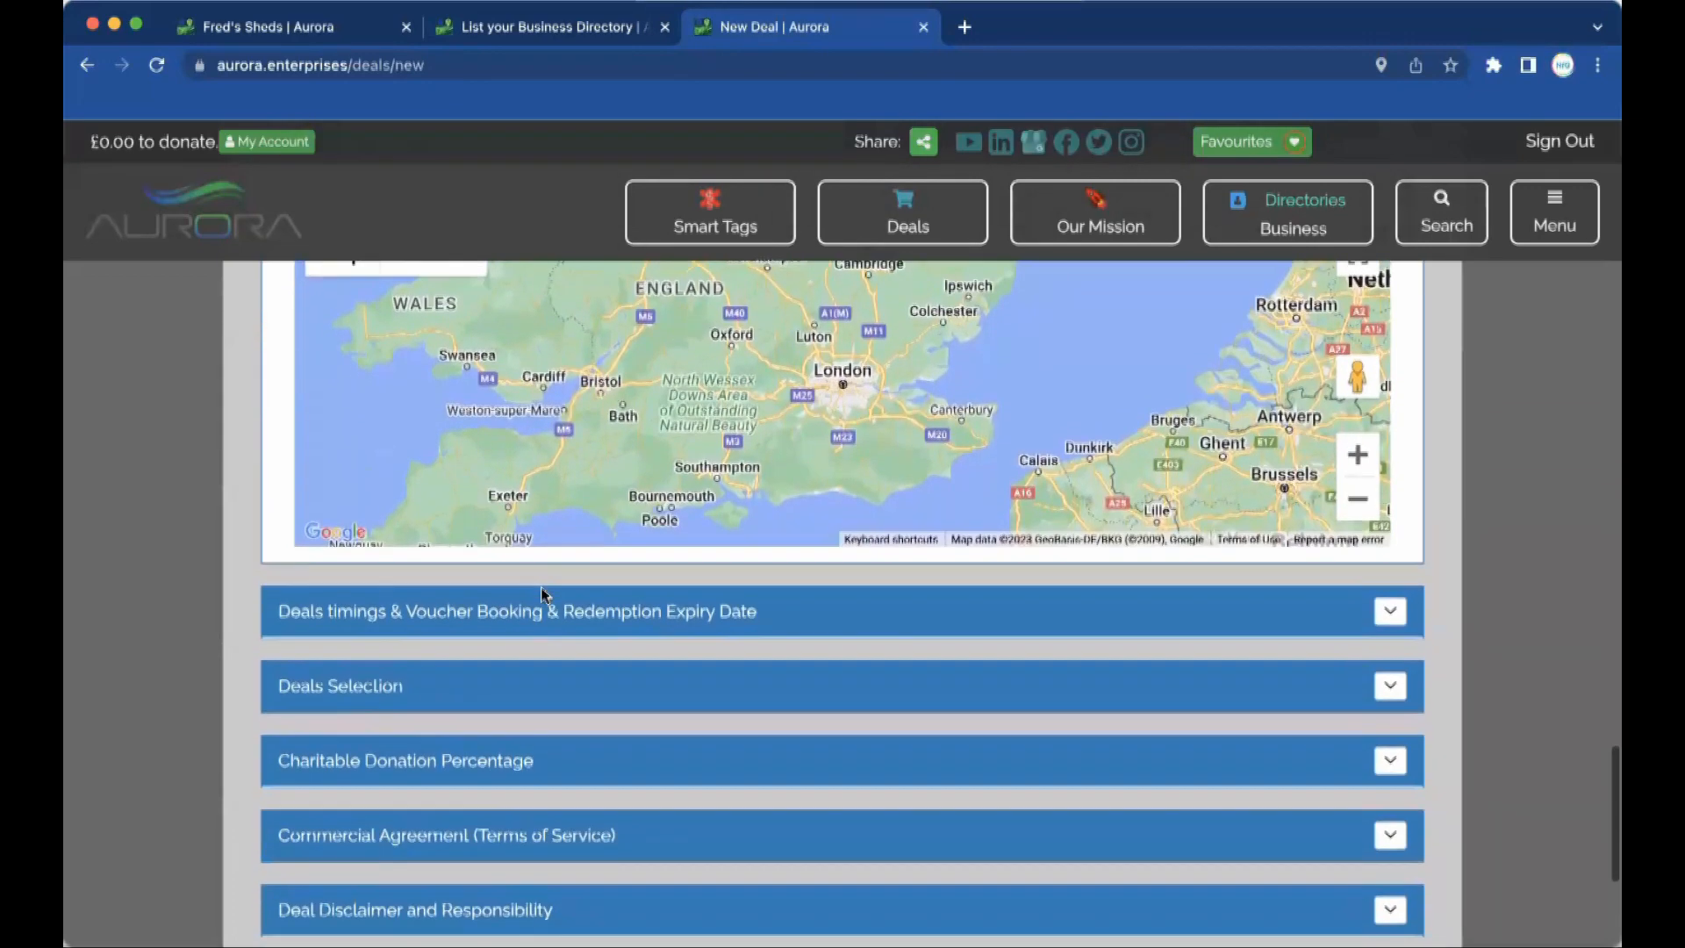
# Set the deal to start 12/07/2023 19:21 and end at 20:21.
pyautogui.click(1388, 609)
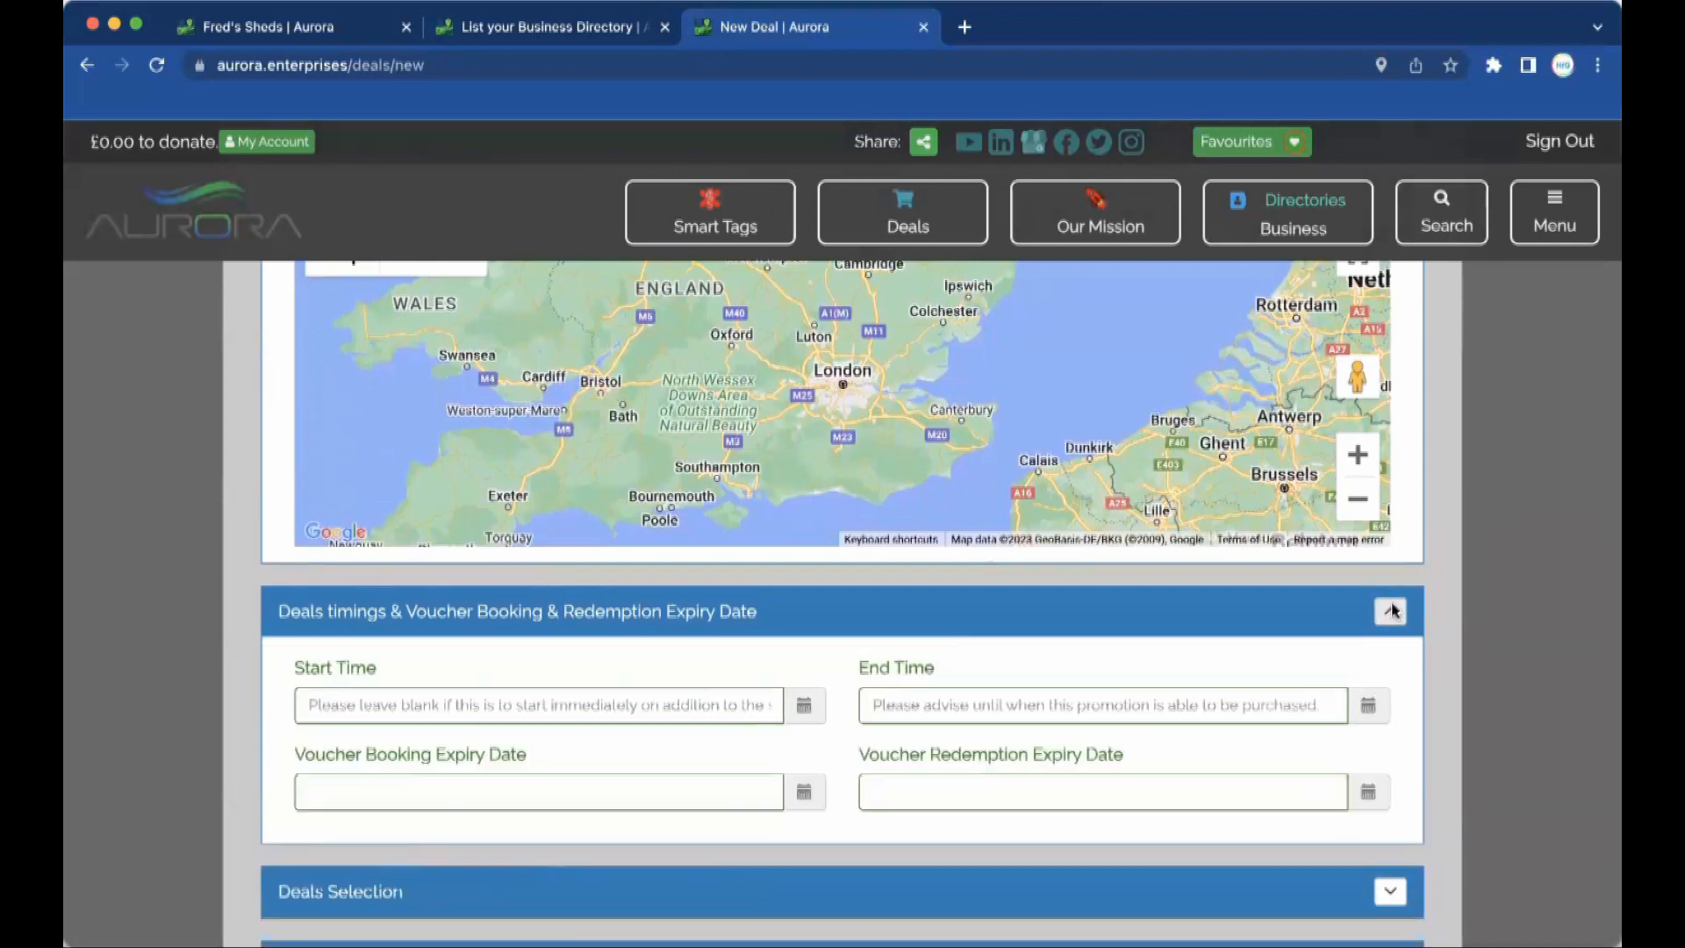
pyautogui.click(383, 711)
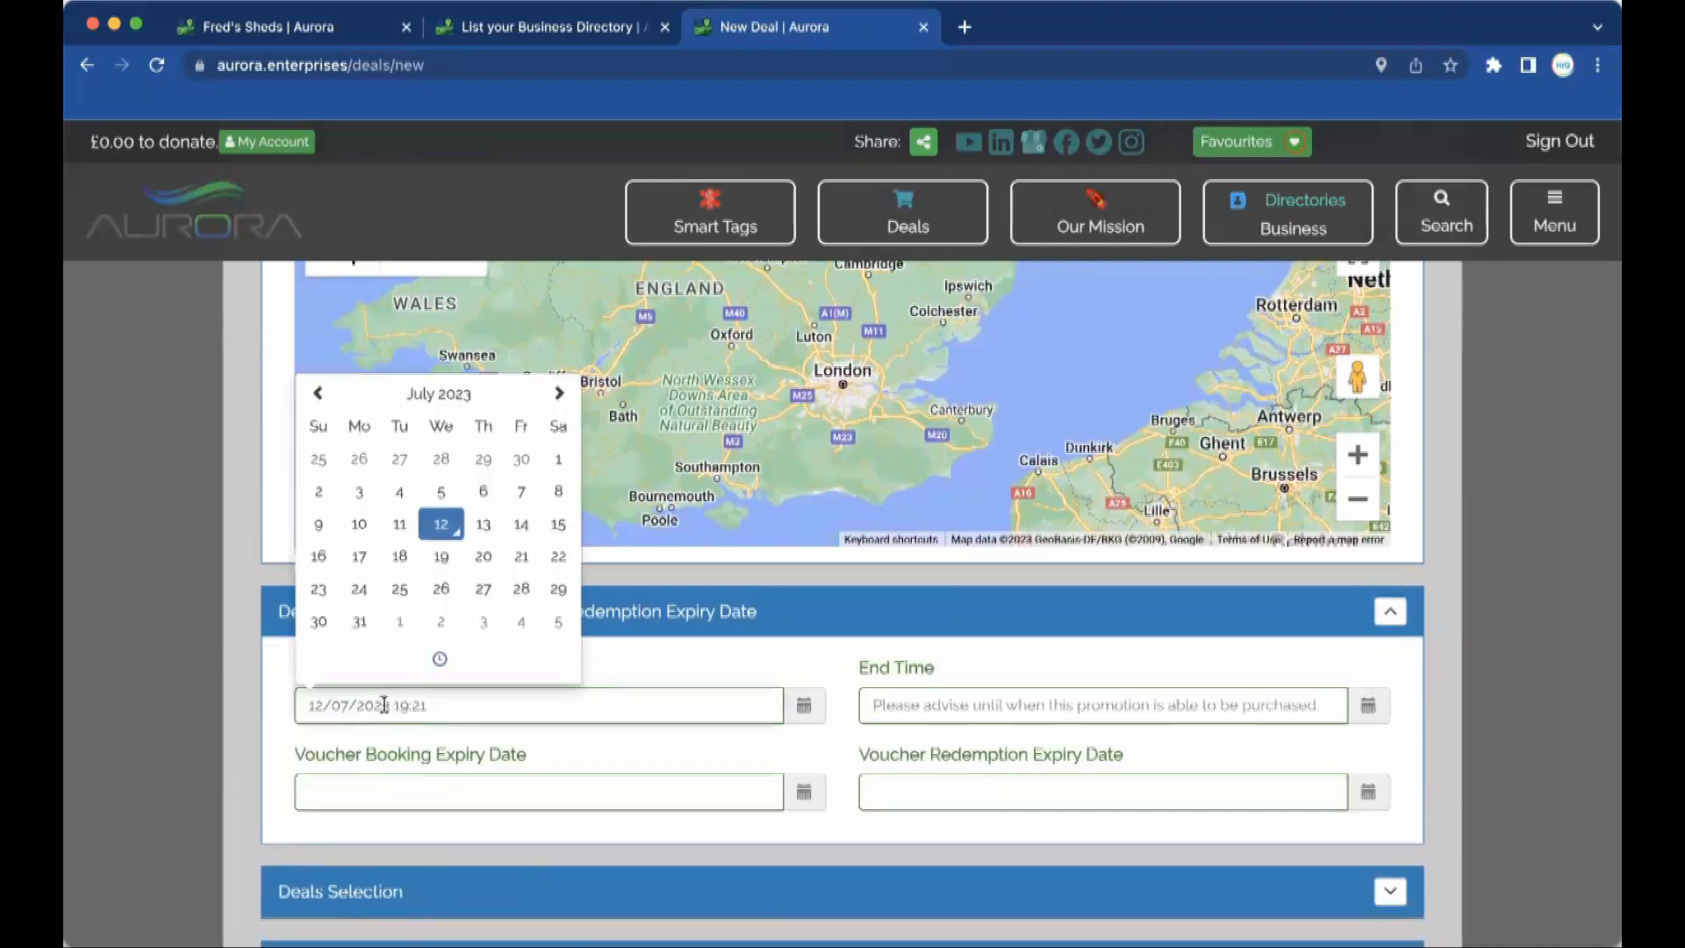
pyautogui.click(947, 695)
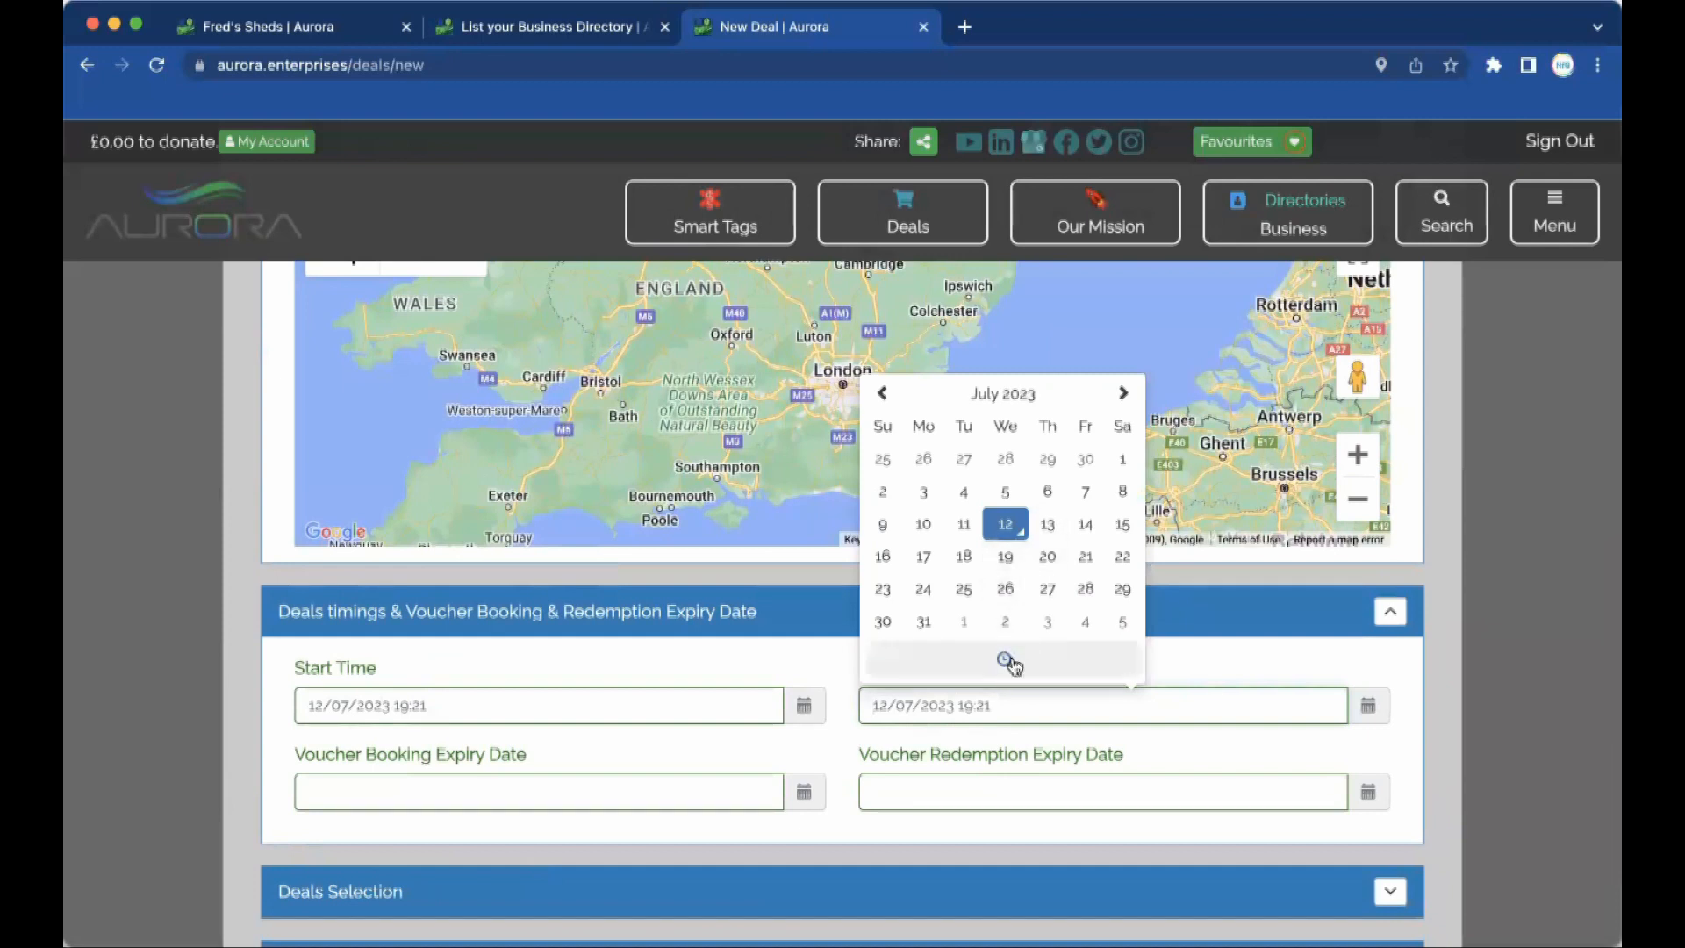
pyautogui.moveTo(972, 704); pyautogui.dragTo(960, 705)
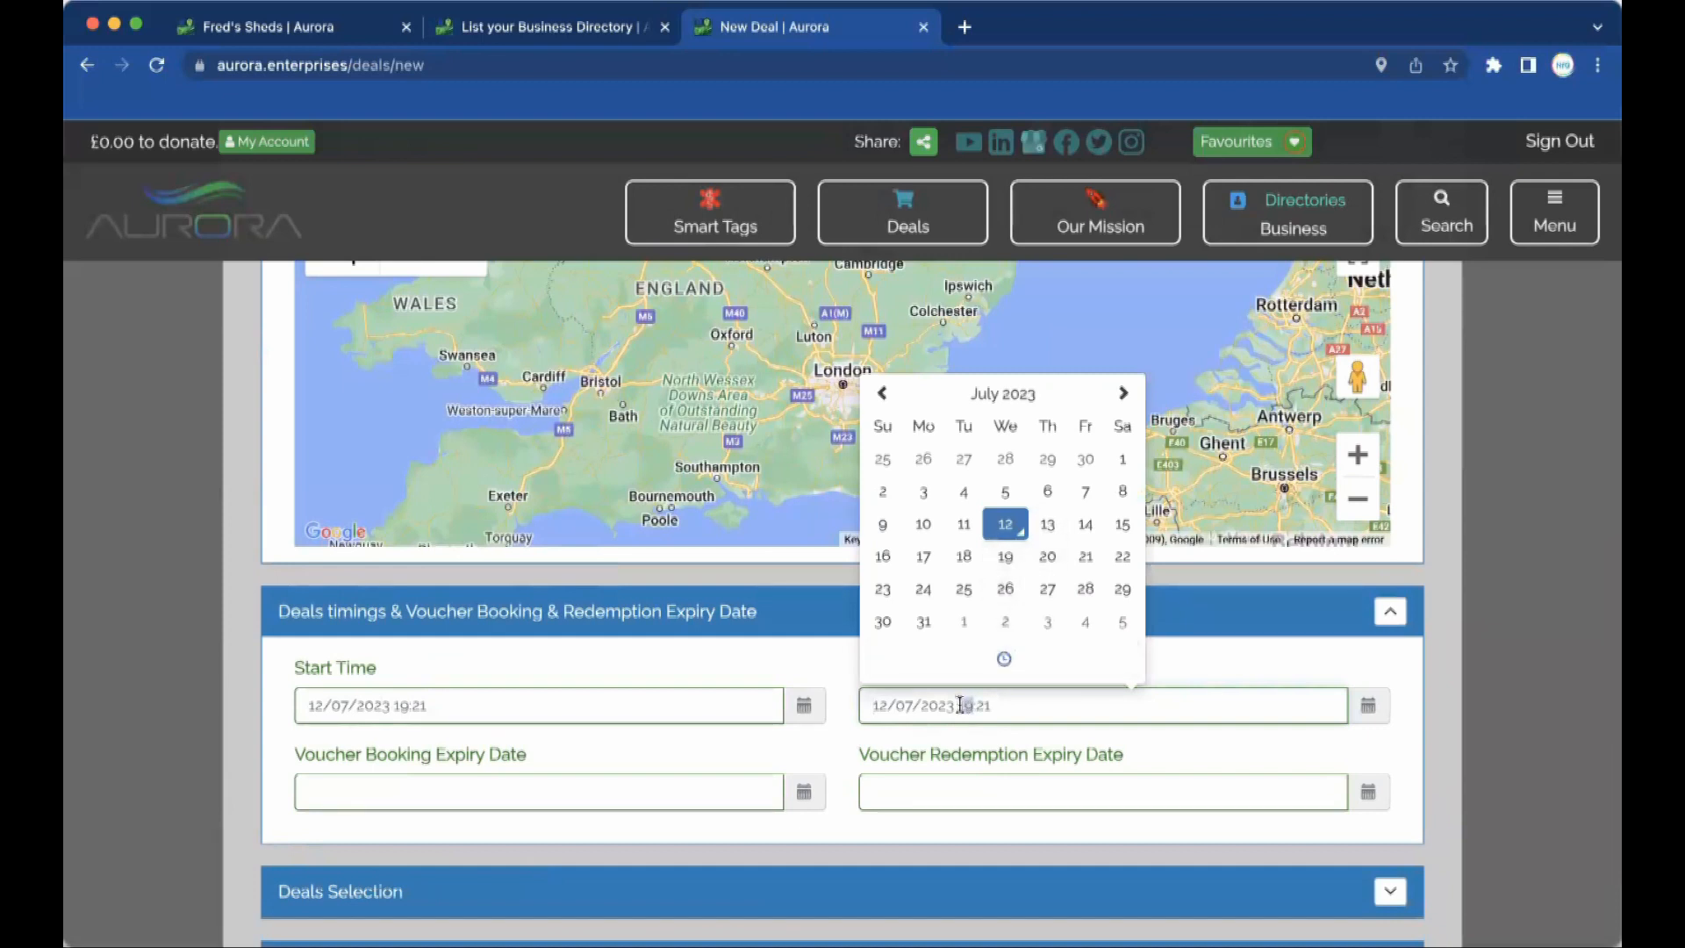
pyautogui.write('20')
pyautogui.click(635, 751)
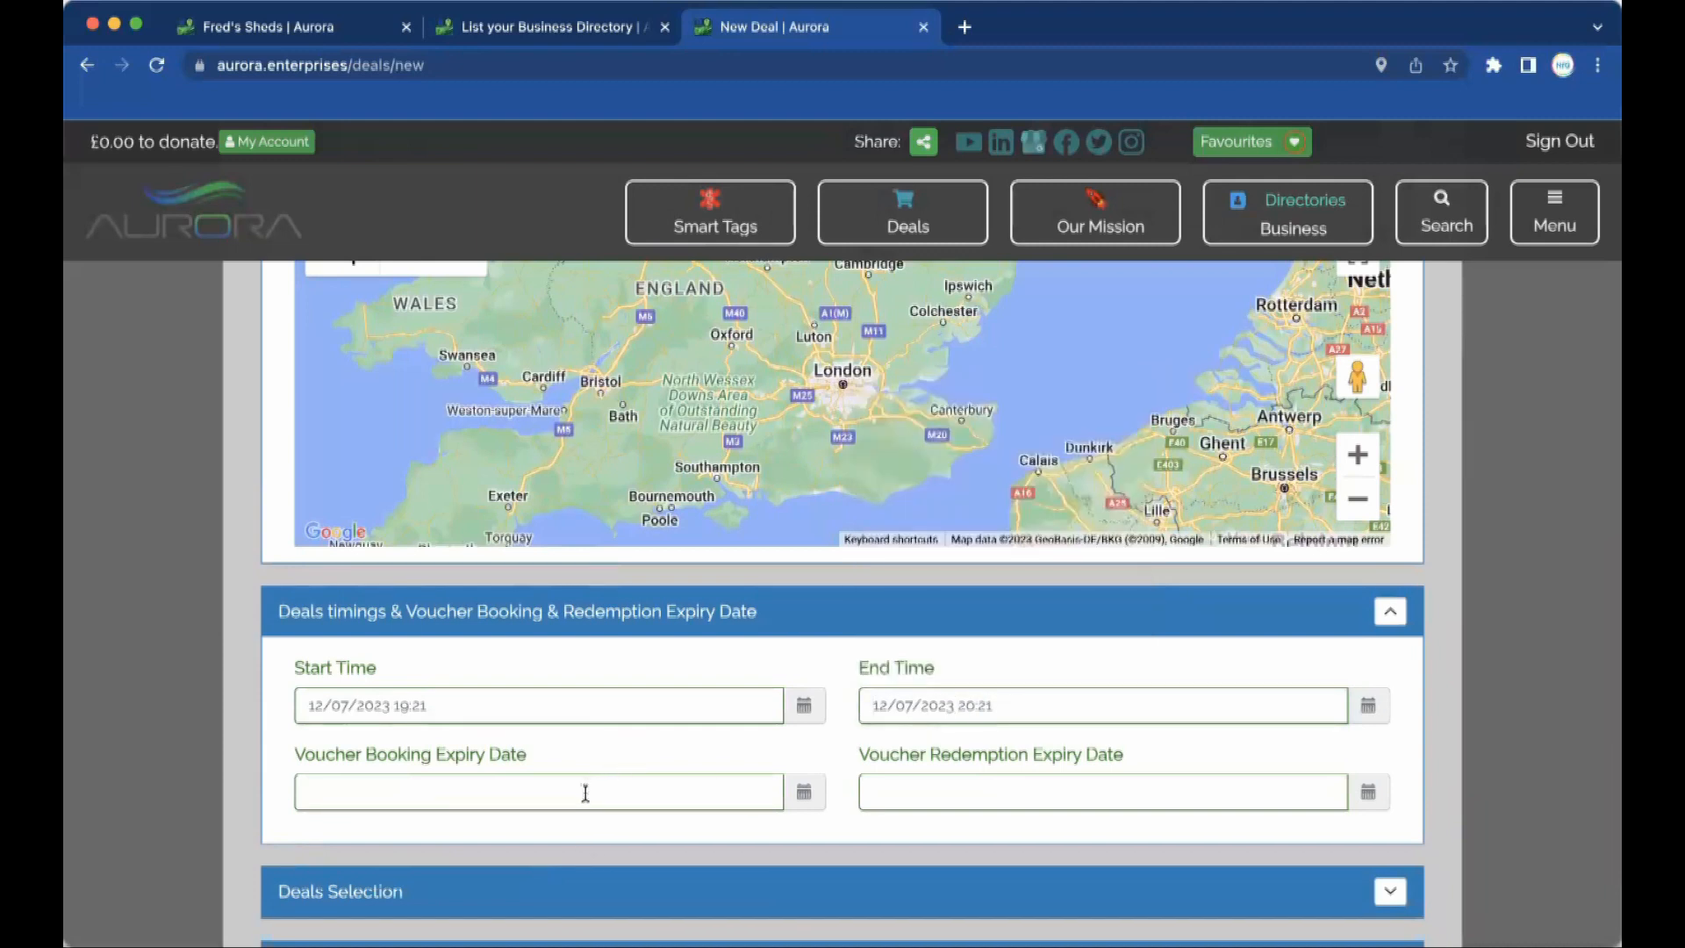
# Set voucher booking expiry to 13/07/2023 and redemption expiry to 15/07/2023.
pyautogui.click(583, 790)
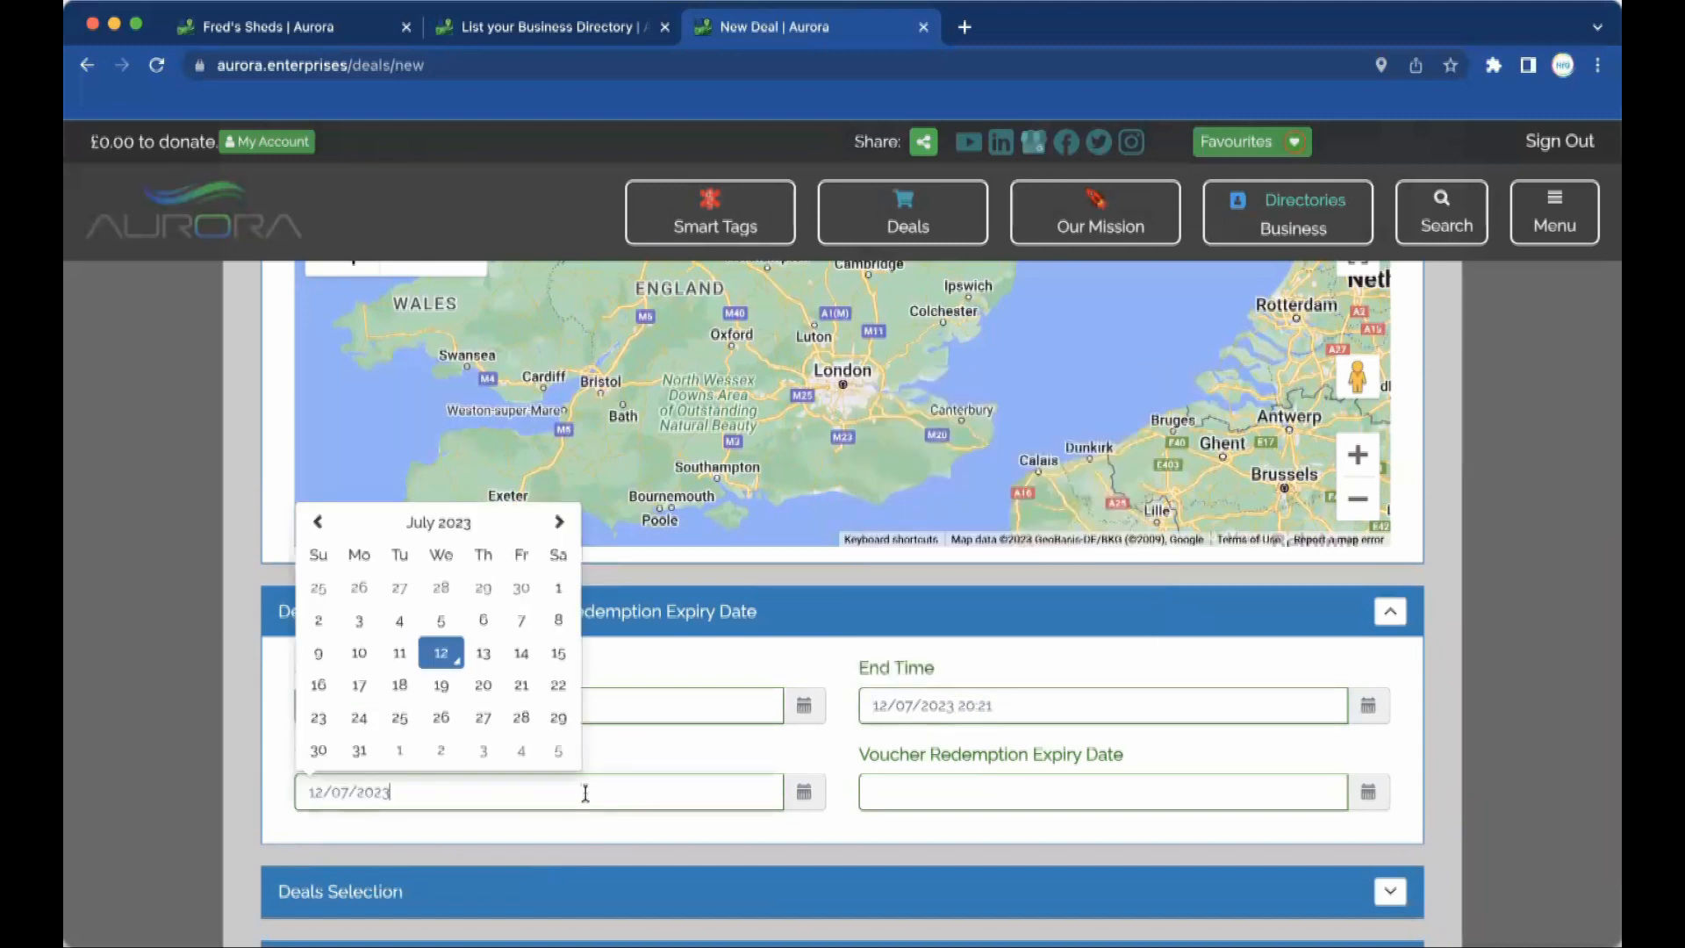
pyautogui.click(483, 654)
pyautogui.click(959, 787)
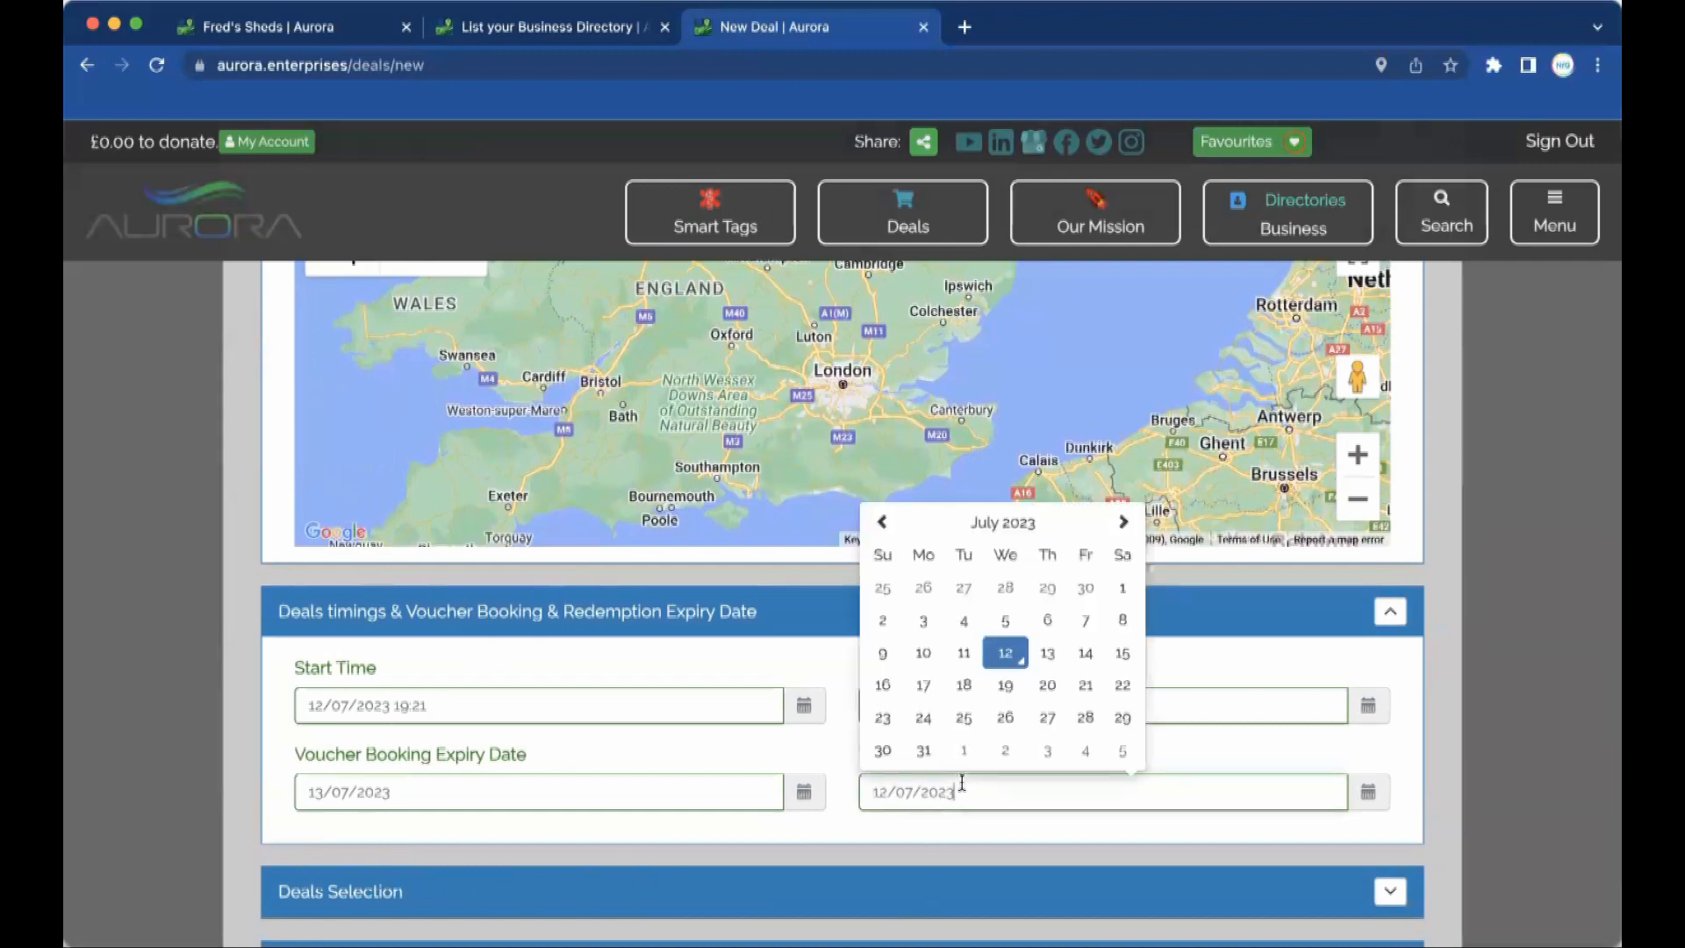
pyautogui.click(1123, 653)
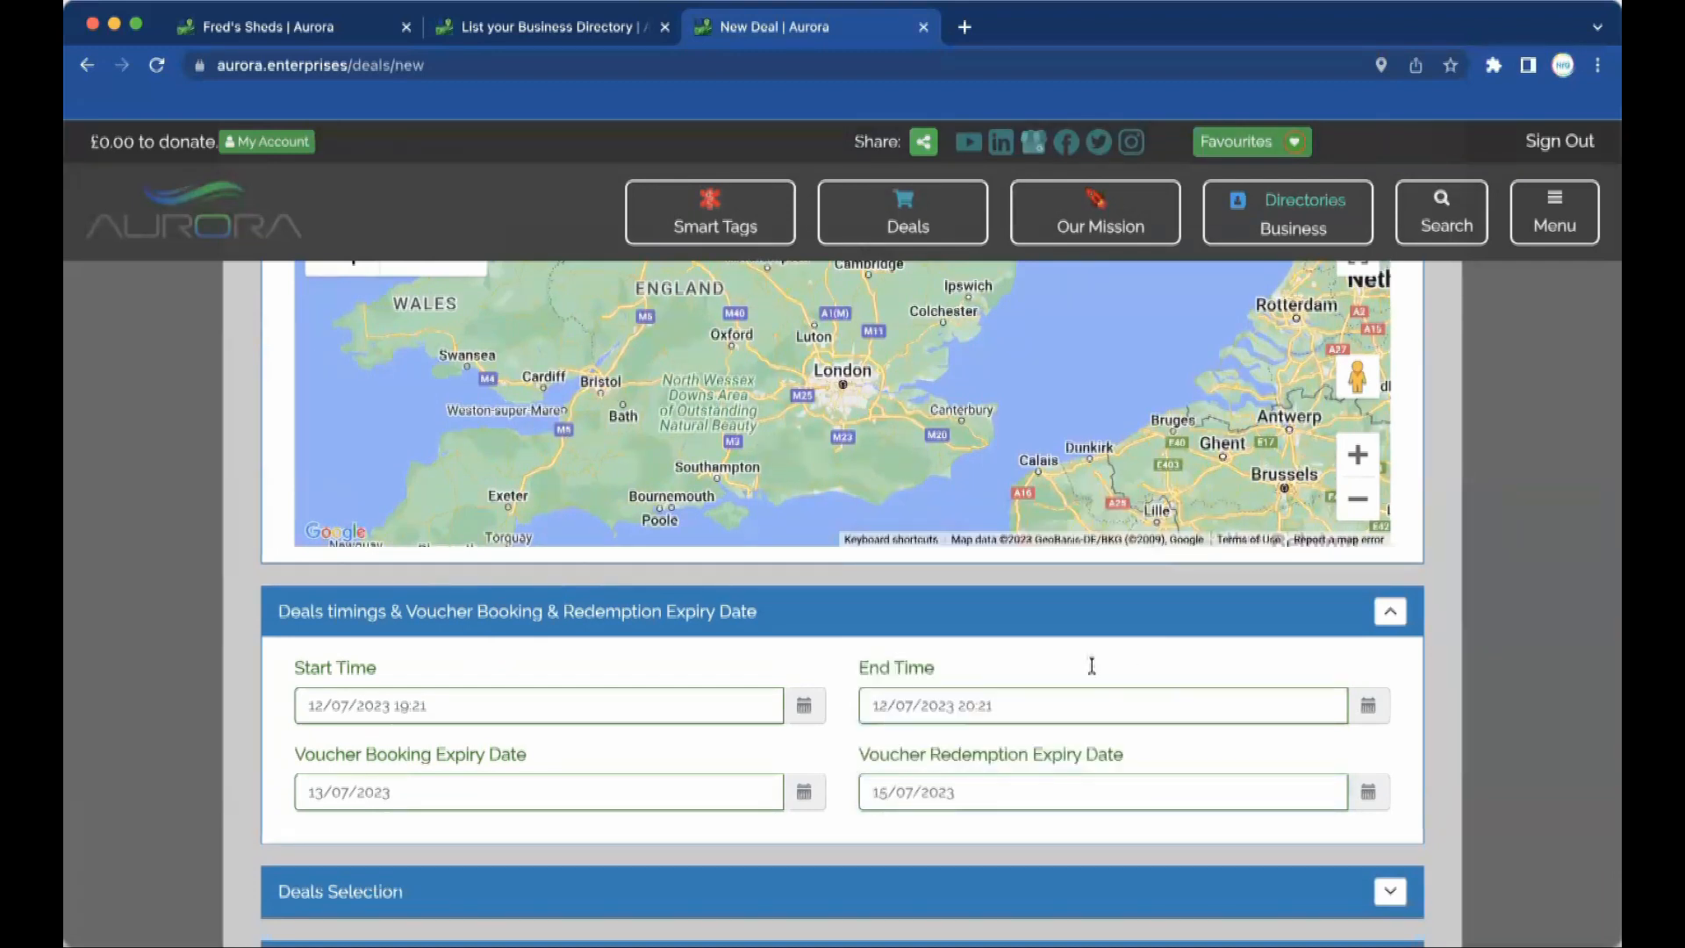
pyautogui.scroll(-1, 969, 774)
pyautogui.scroll(-2, 969, 774)
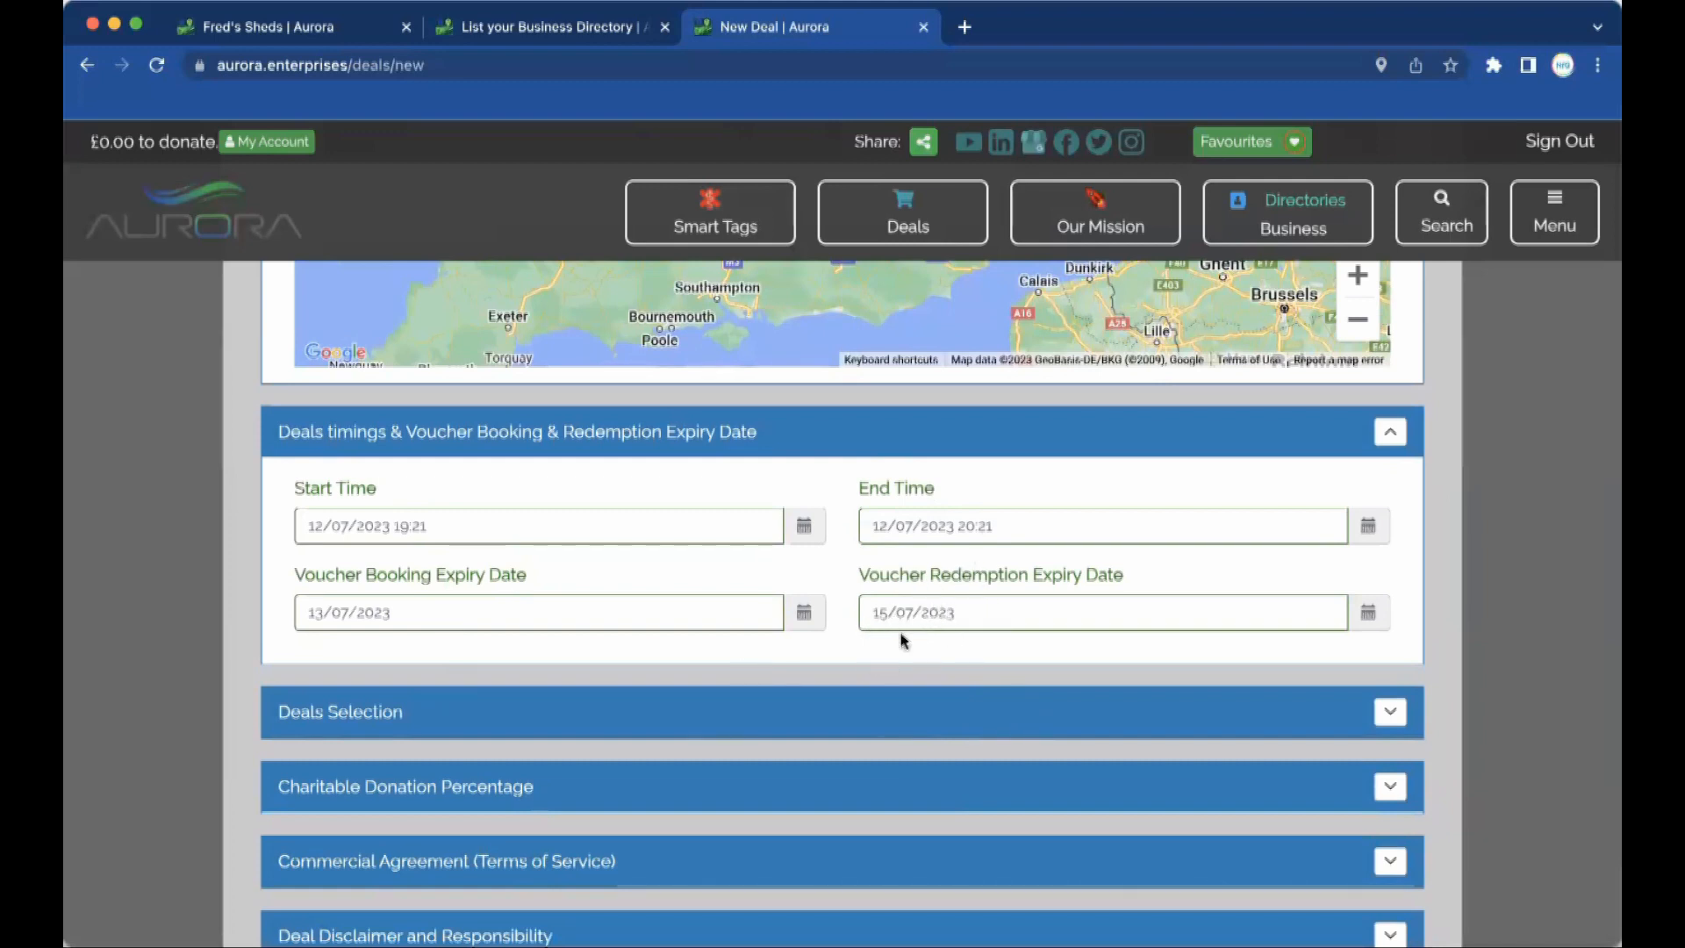
# Mark the deal Exclusive and change the discounted sale price from £8000 to £10000.
pyautogui.click(1395, 714)
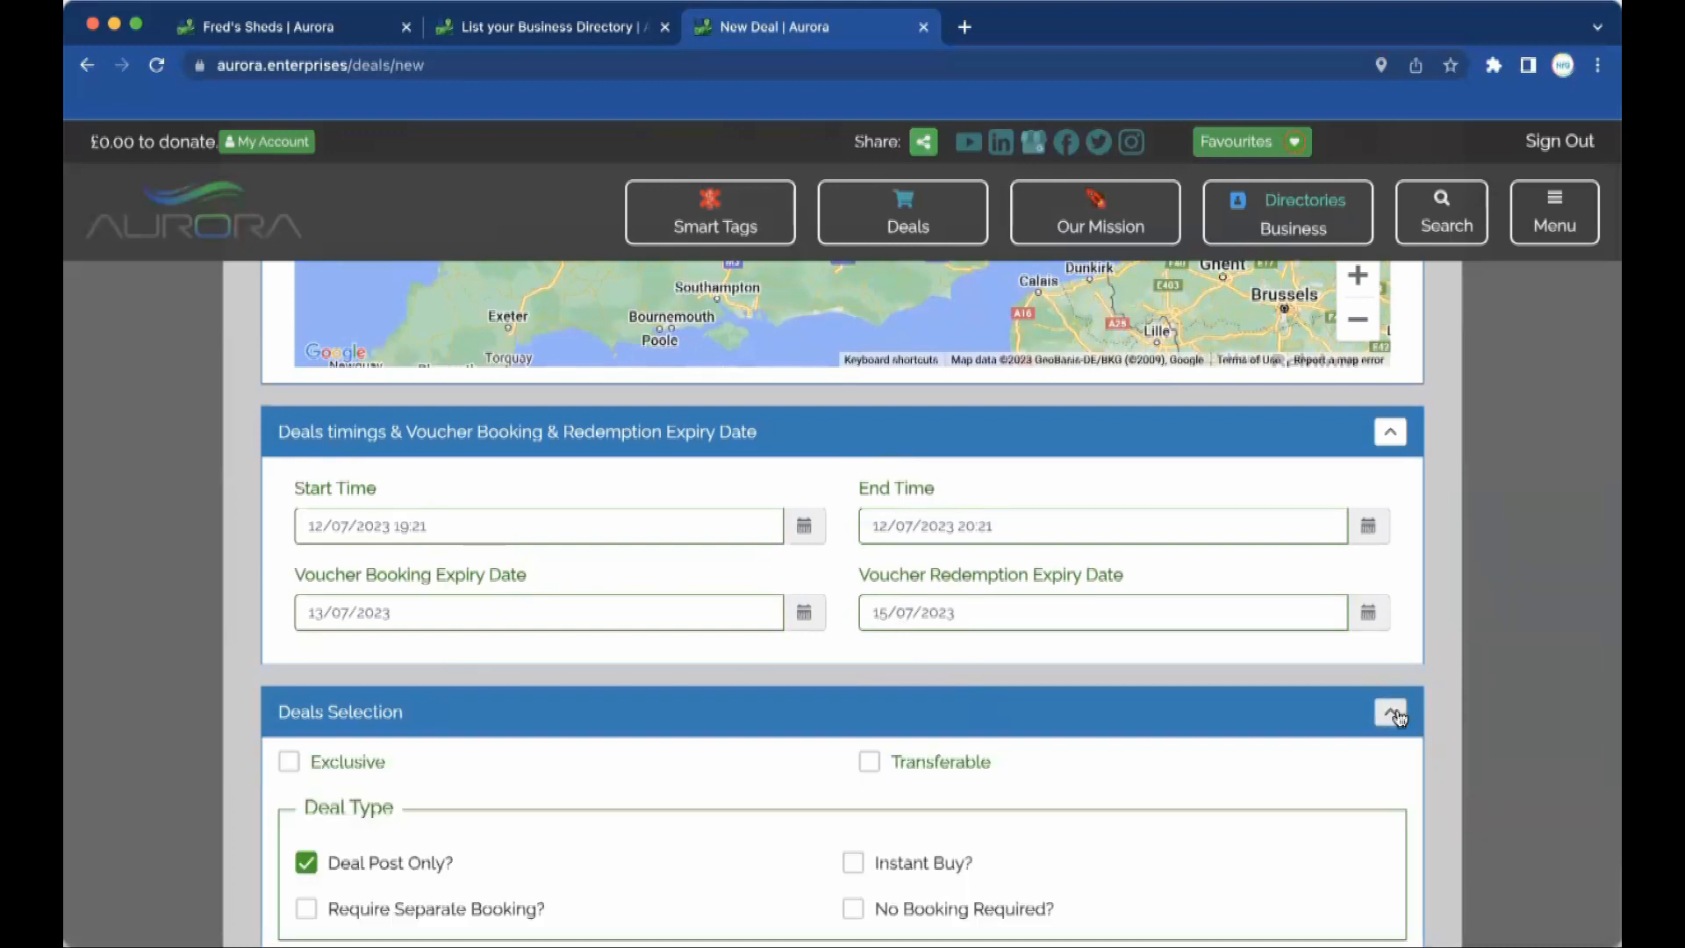
pyautogui.scroll(-3, 1003, 656)
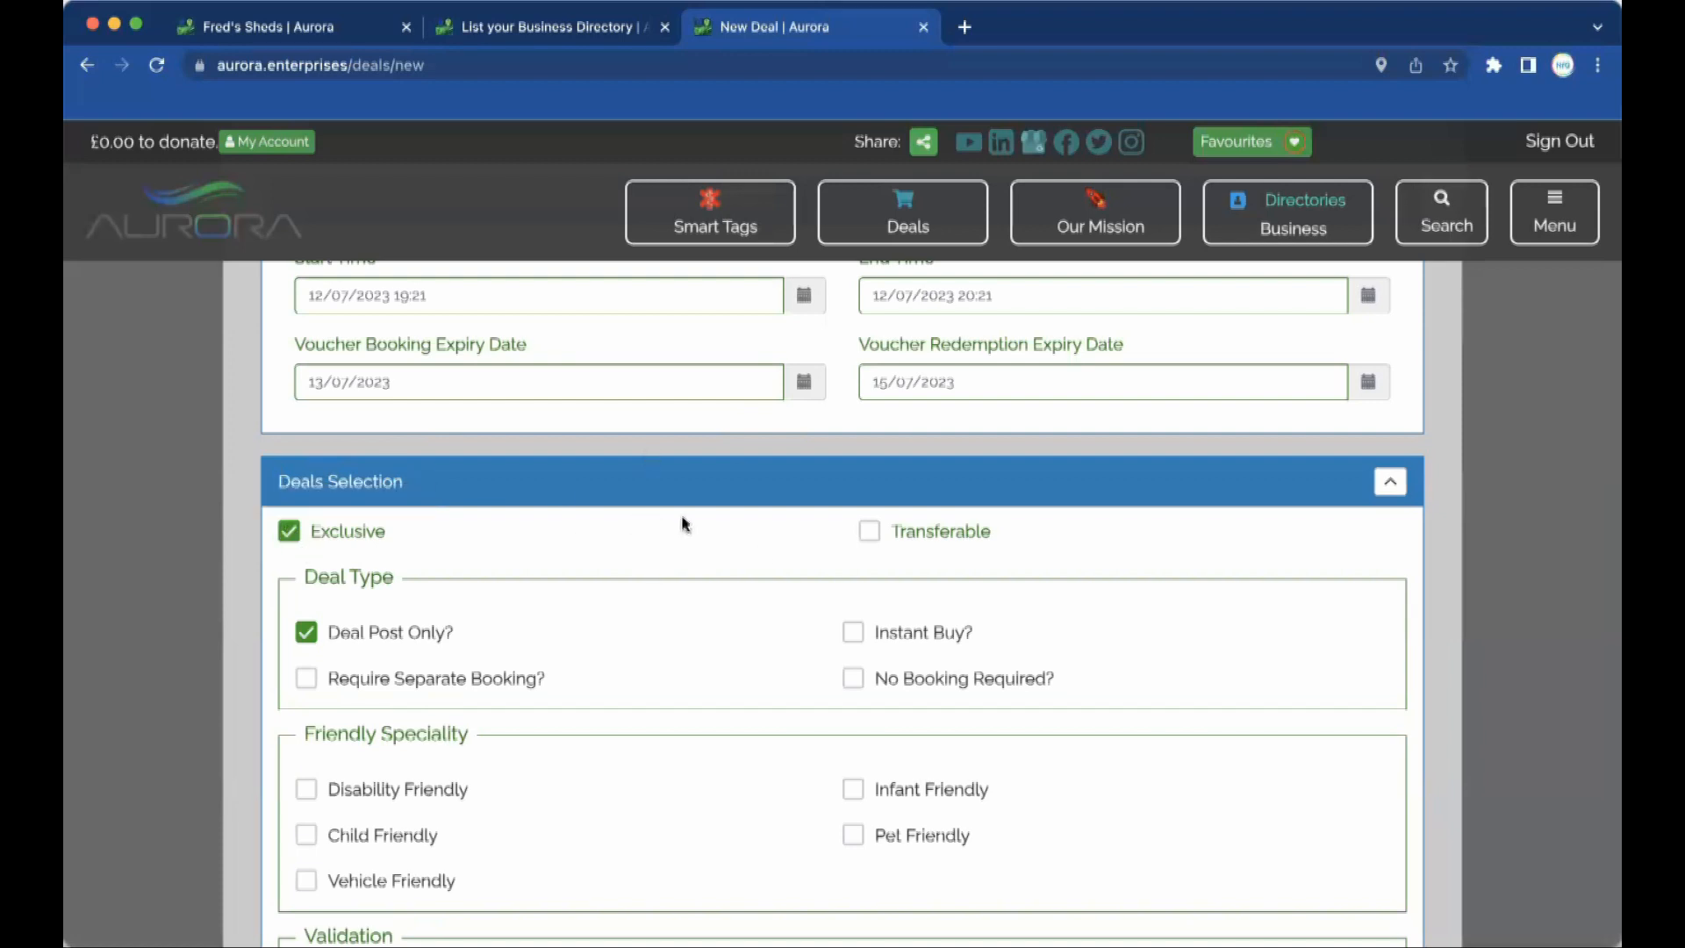
pyautogui.scroll(10, 755, 487)
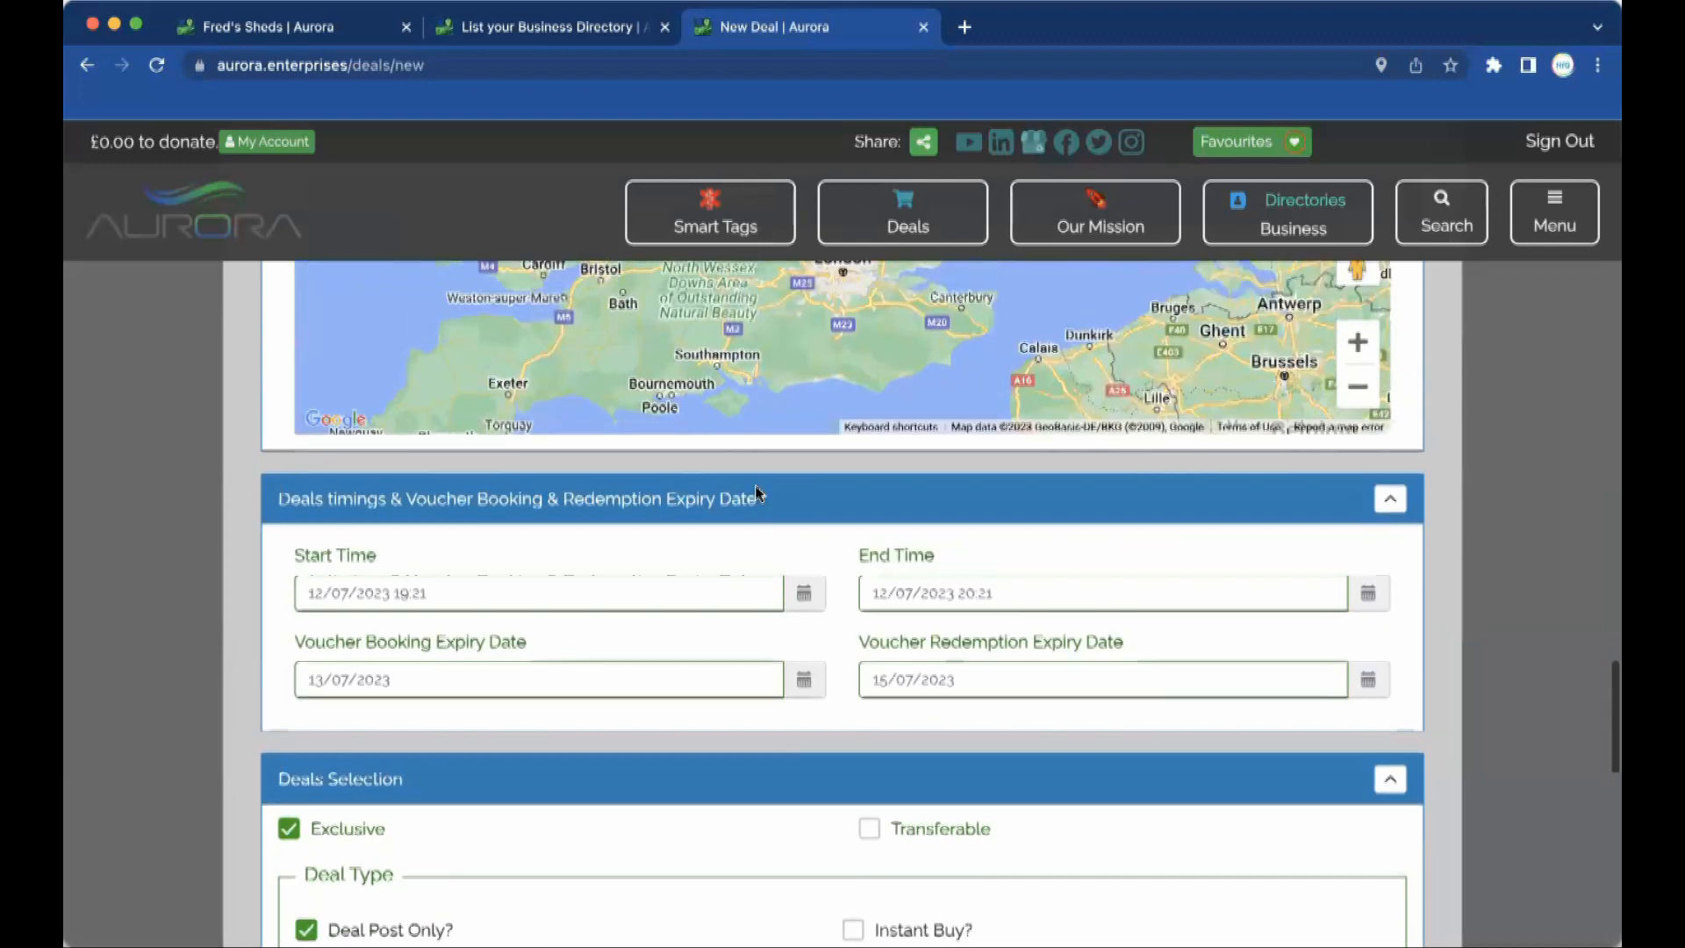
pyautogui.scroll(4, 755, 488)
pyautogui.moveTo(962, 602); pyautogui.dragTo(845, 607)
pyautogui.write('10000')
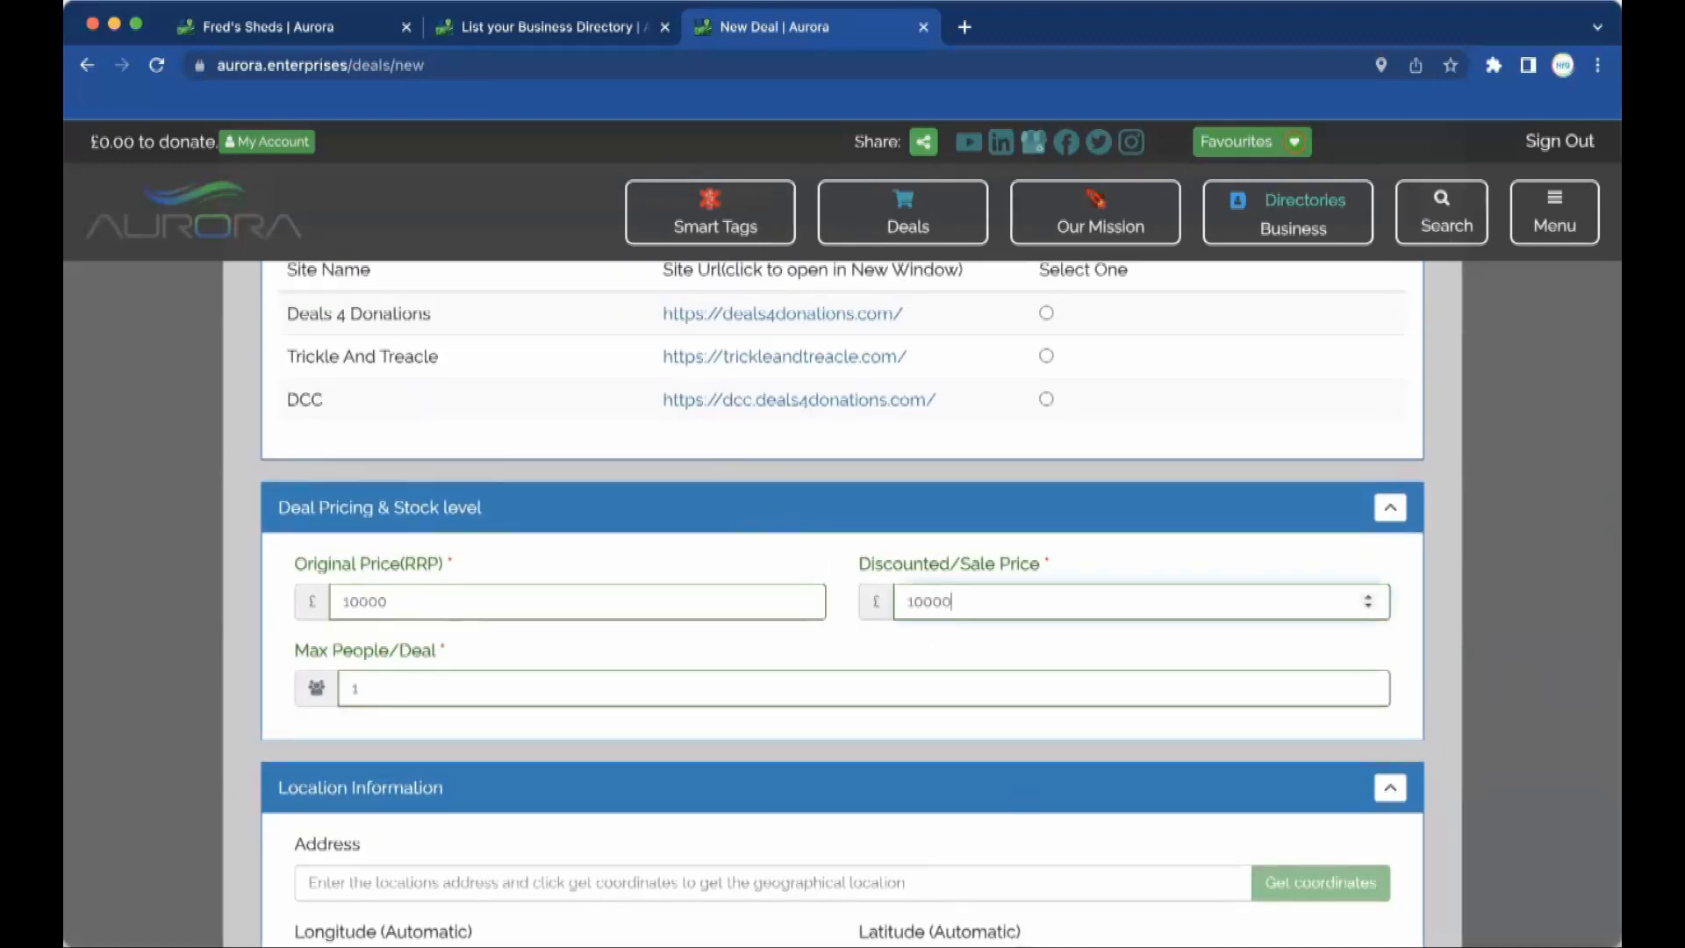
pyautogui.press('Tab')
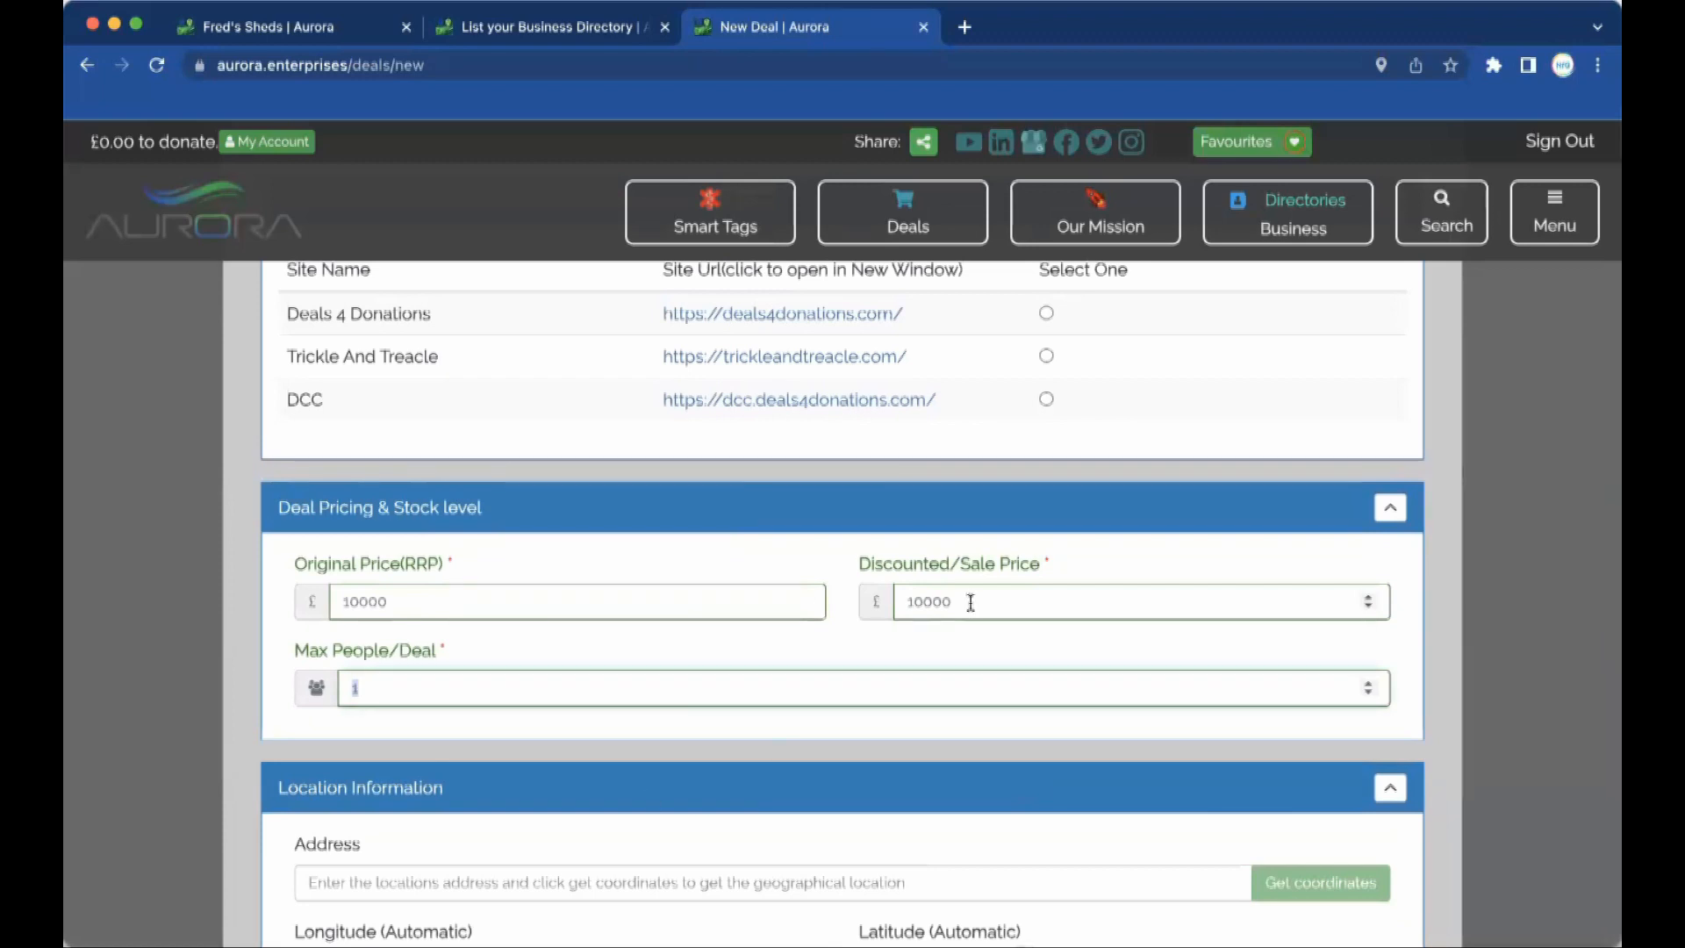
pyautogui.scroll(-10, 757, 672)
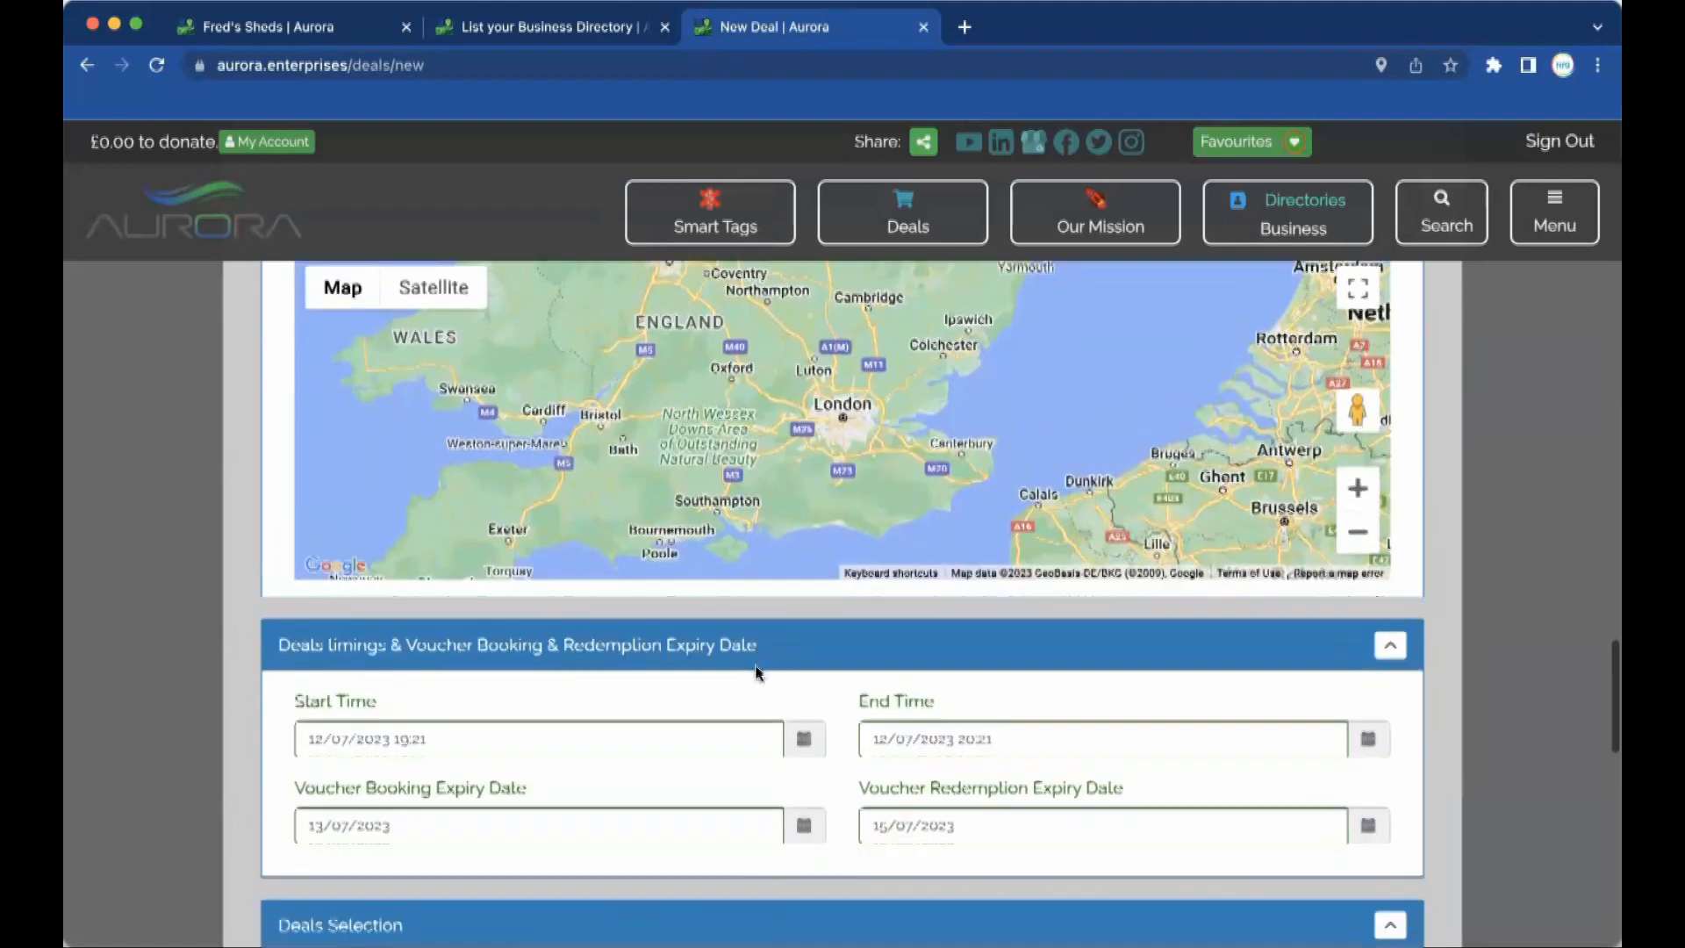
# Mark the deal as Disability Friendly, Infant Friendly and Pet Friendly.
pyautogui.scroll(-3, 756, 672)
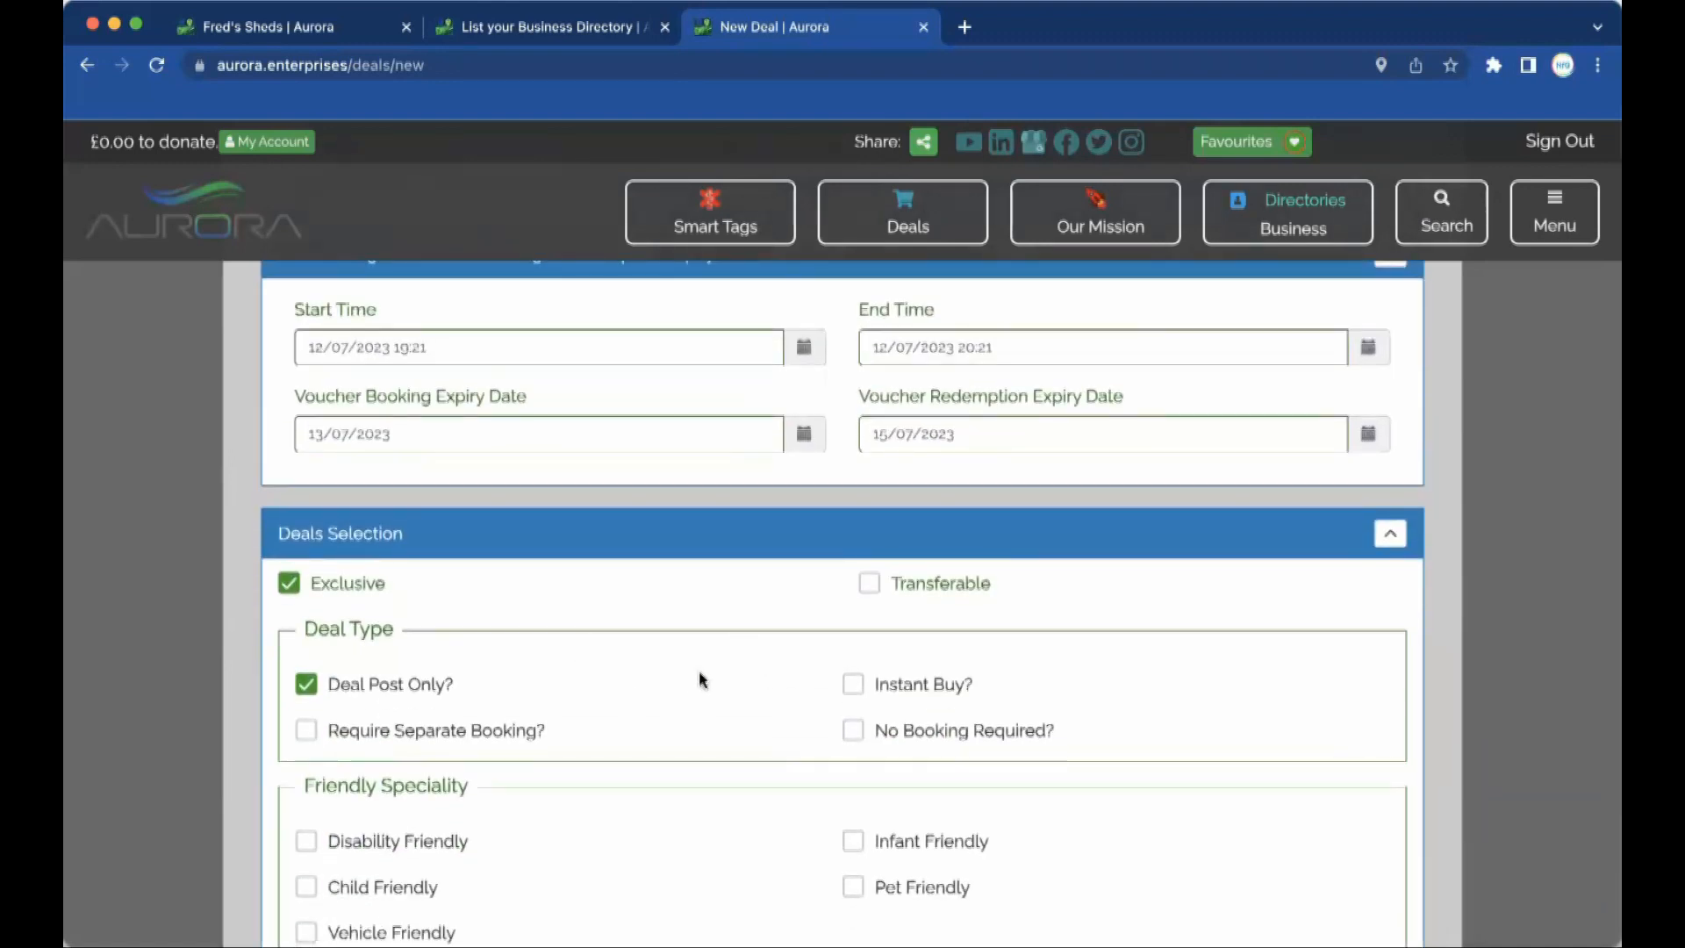
pyautogui.scroll(-3, 631, 856)
pyautogui.click(306, 589)
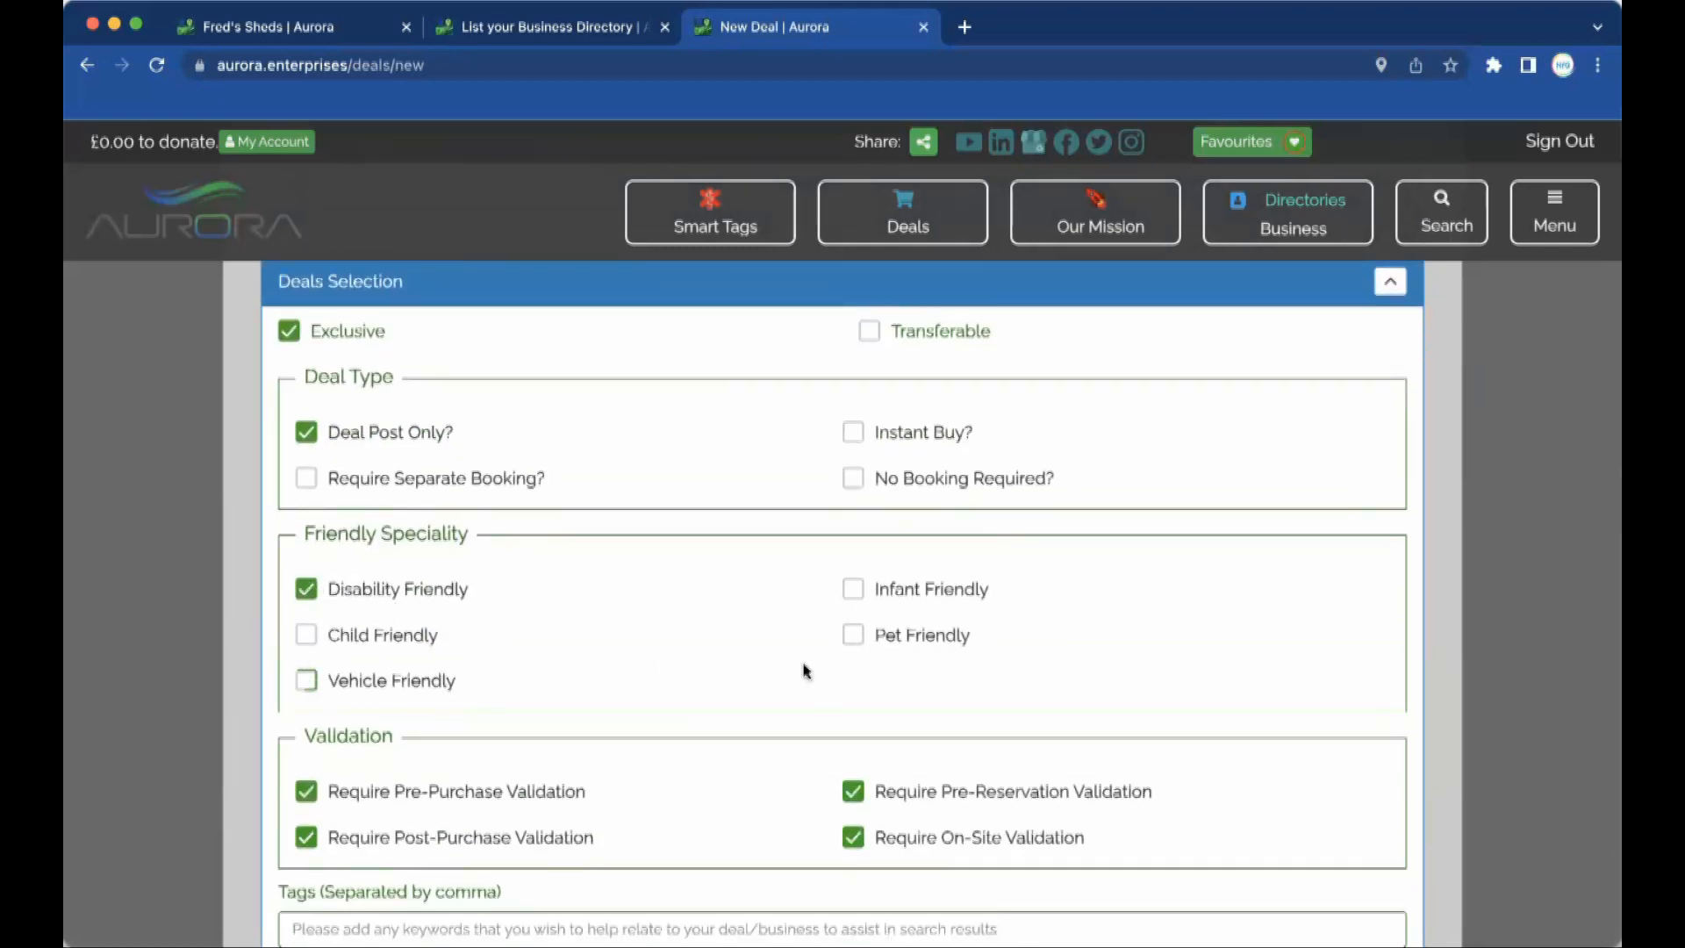
pyautogui.click(853, 589)
pyautogui.click(858, 637)
# Untick the pre-purchase, post-purchase, on-site and pre-reservation validation requirements.
pyautogui.moveTo(440, 790)
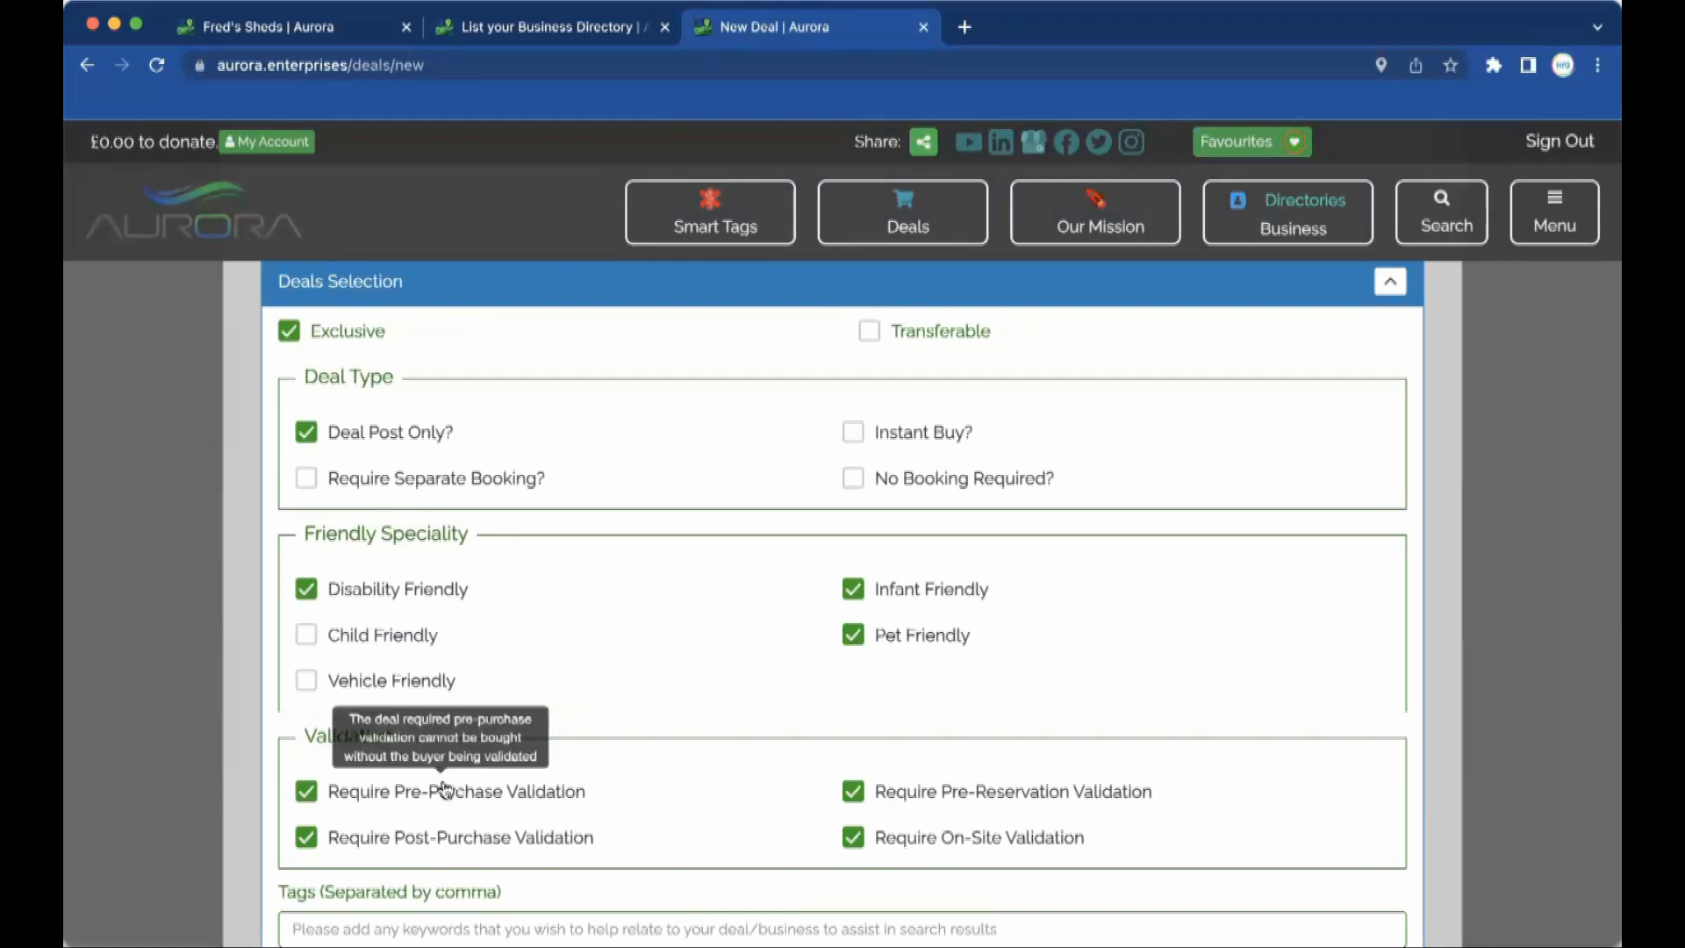
pyautogui.scroll(-4, 444, 785)
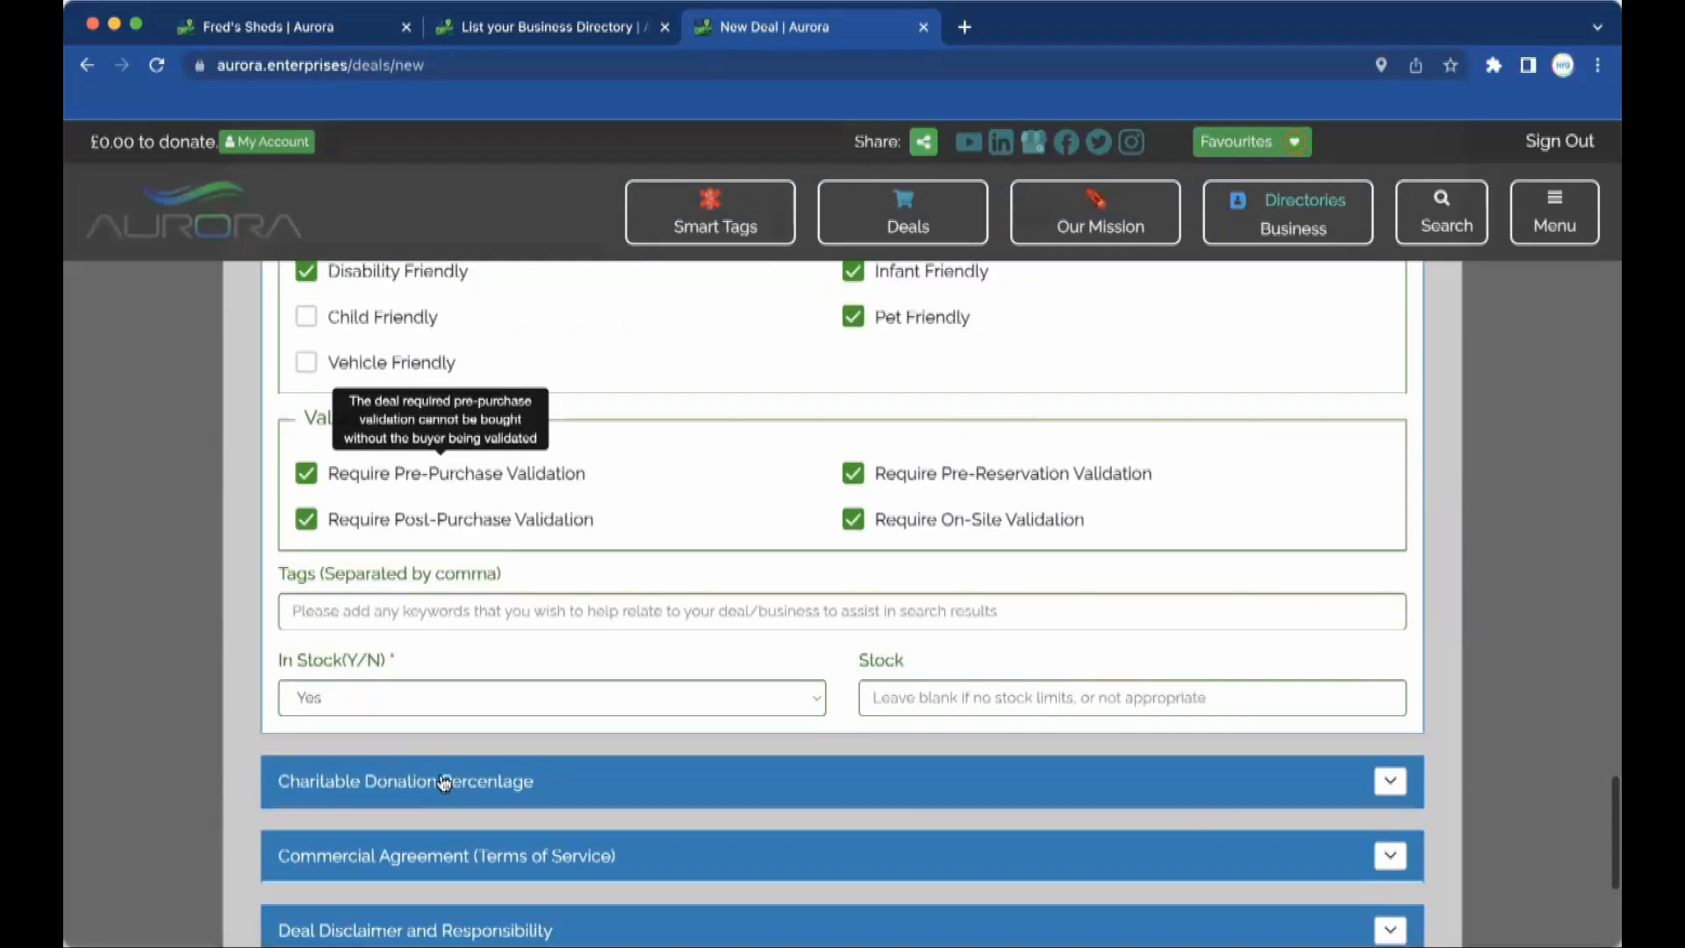
pyautogui.click(306, 474)
pyautogui.click(307, 523)
pyautogui.click(853, 520)
pyautogui.click(854, 477)
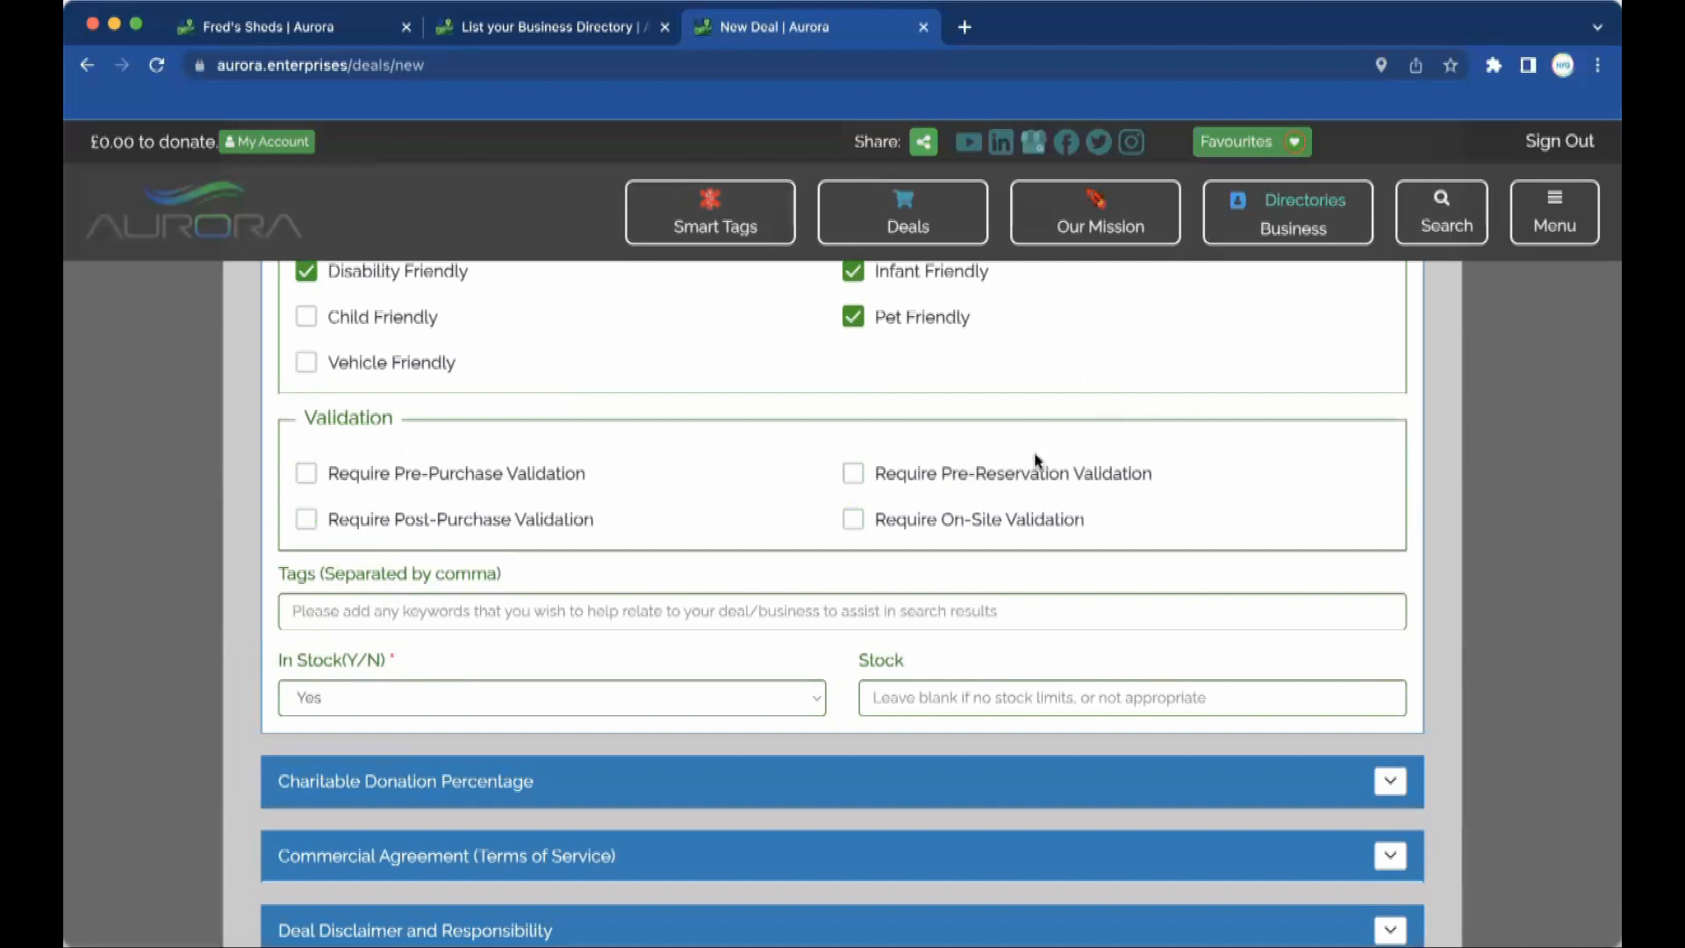
# Enter the tags sheds,garden,furniture,storage, correcting the misspelt furniture tag.
pyautogui.click(698, 610)
pyautogui.write('sheds,garden,')
pyautogui.press('BackSpace')
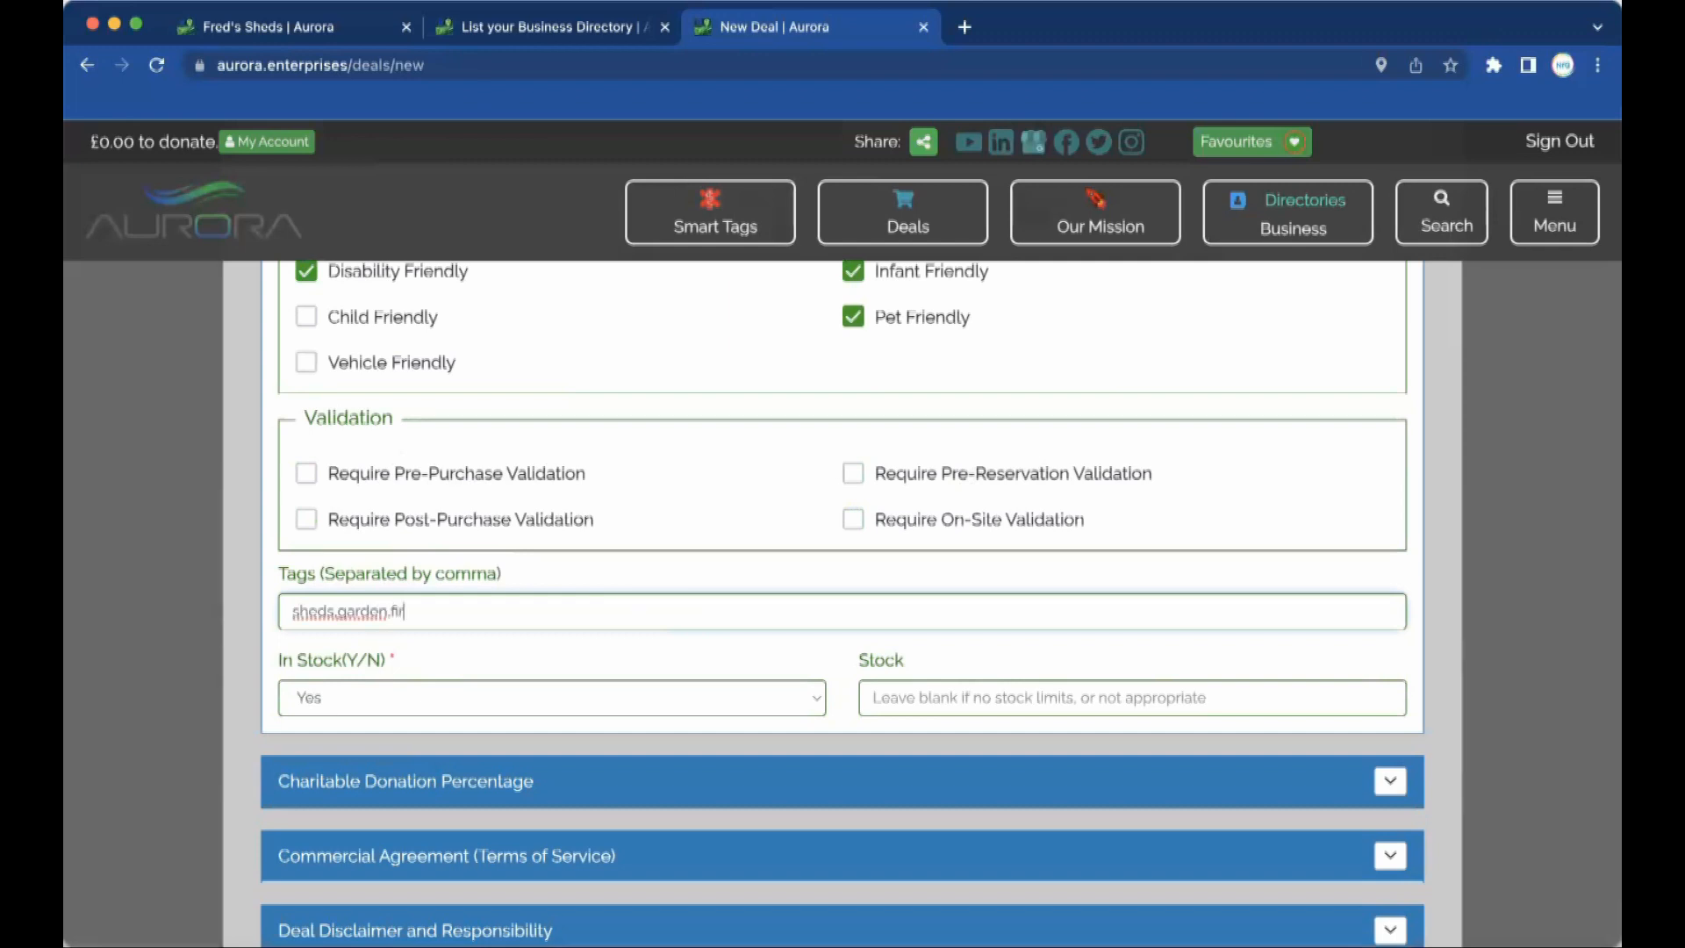
pyautogui.write(',firniture,')
pyautogui.press('BackSpace')
pyautogui.press('BackSpace')
pyautogui.press('BackSpace')
pyautogui.write(',storage')
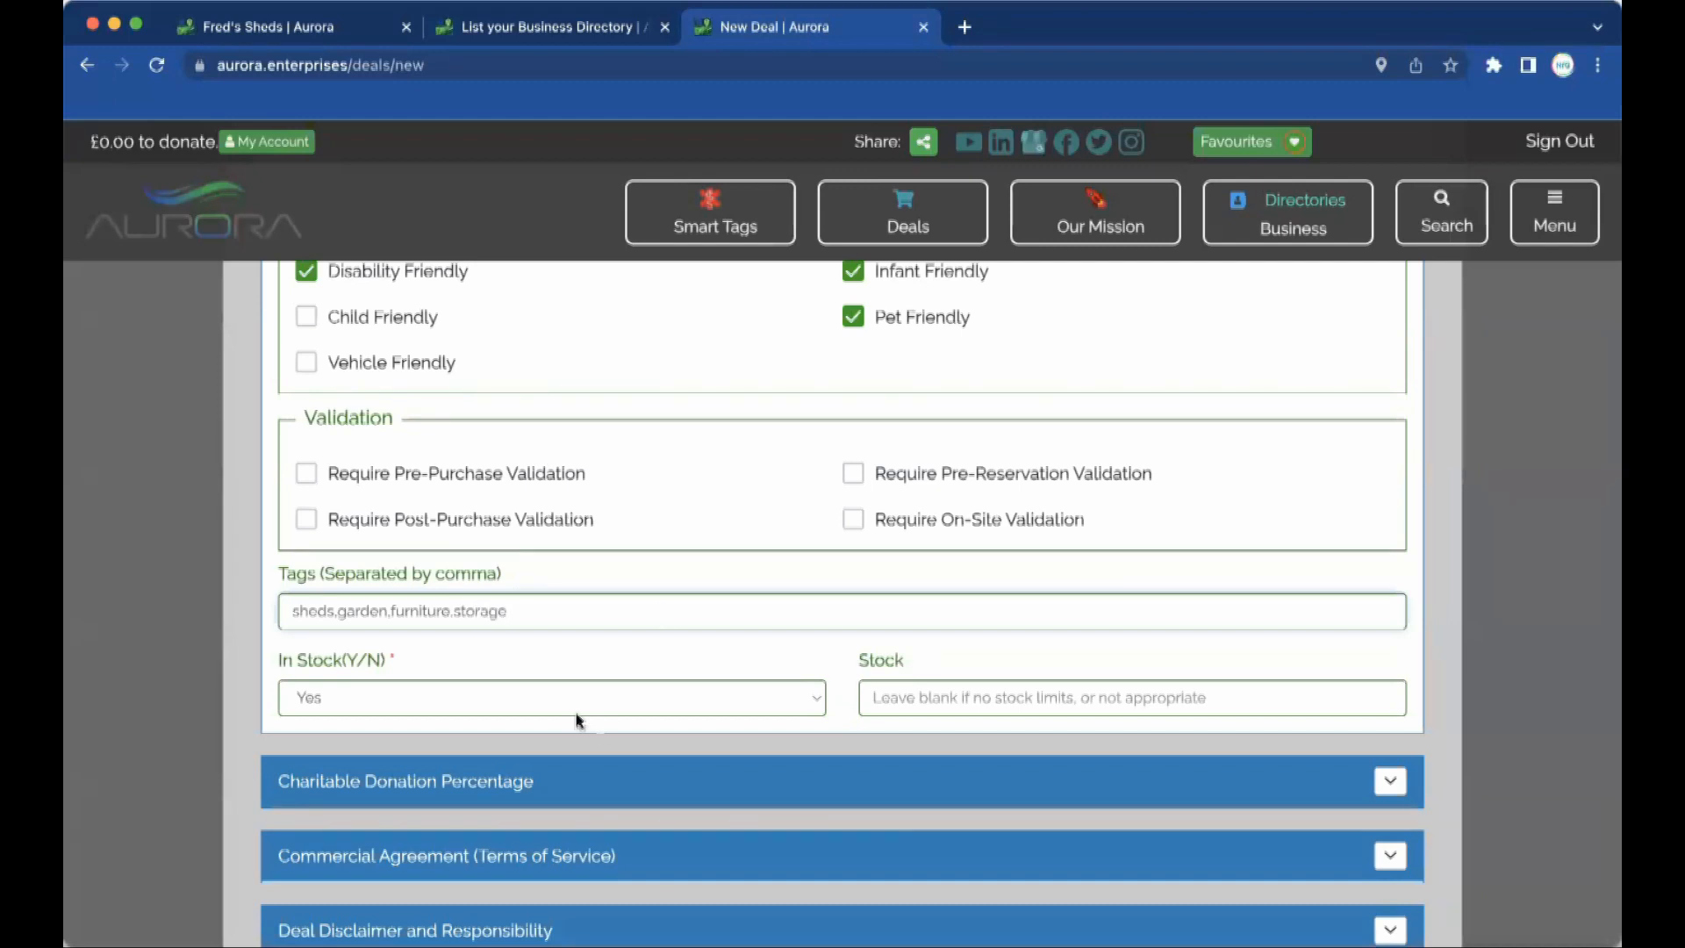
# Set the deal's stock level to 1.
pyautogui.click(1043, 697)
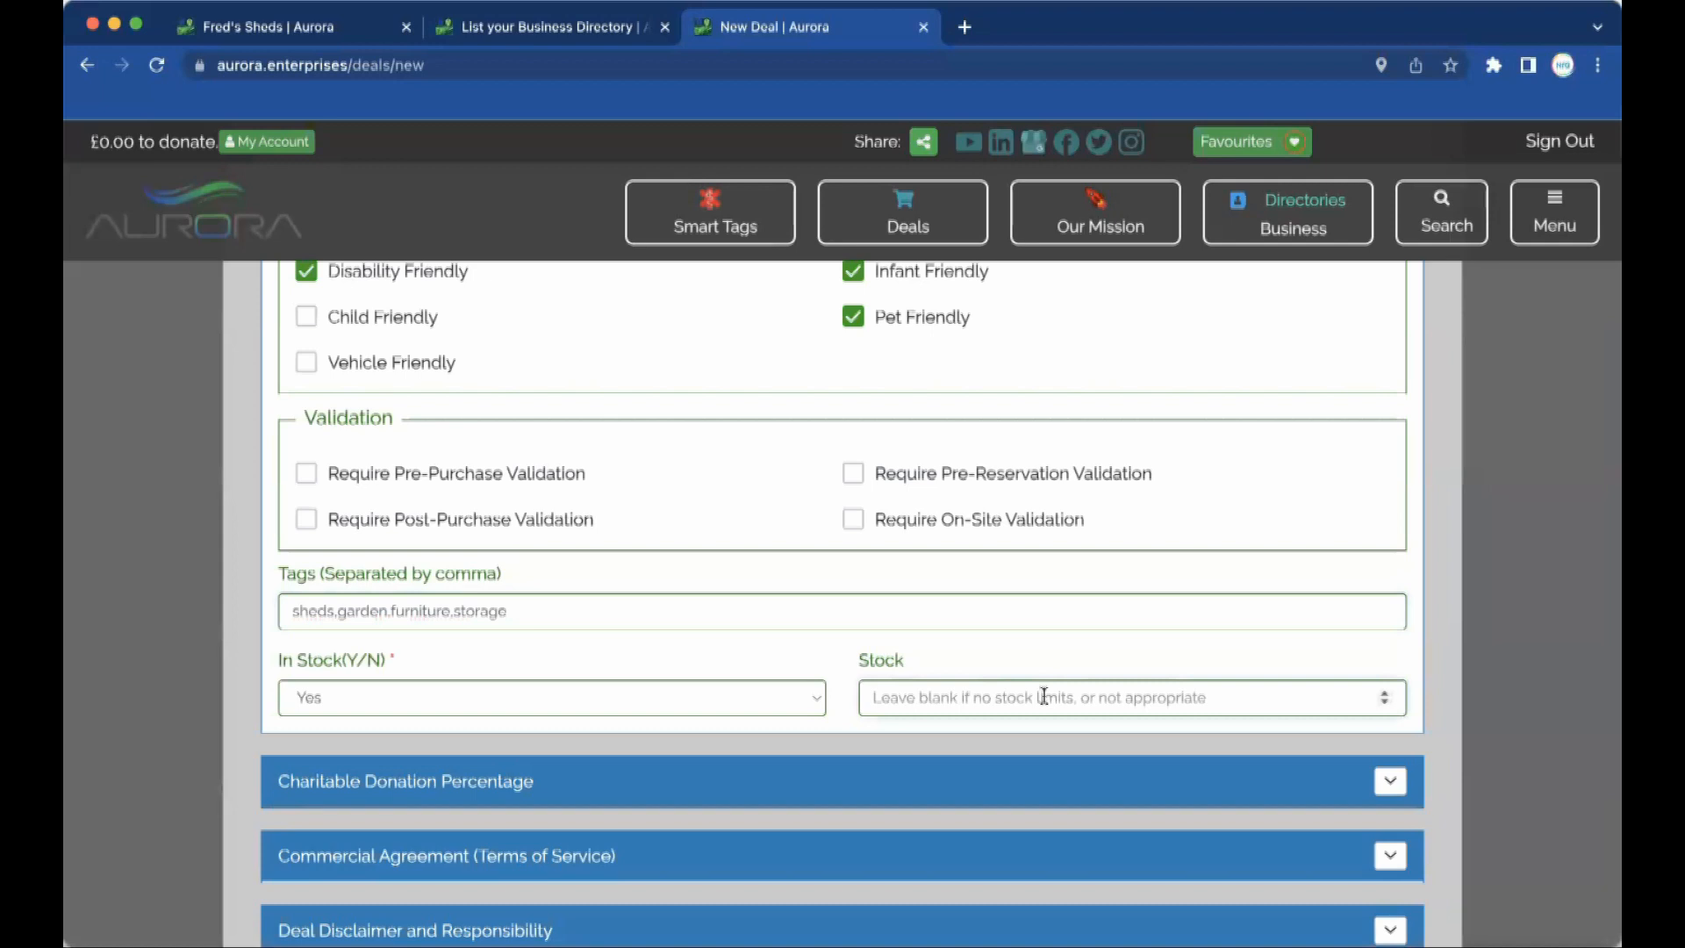
pyautogui.write('1')
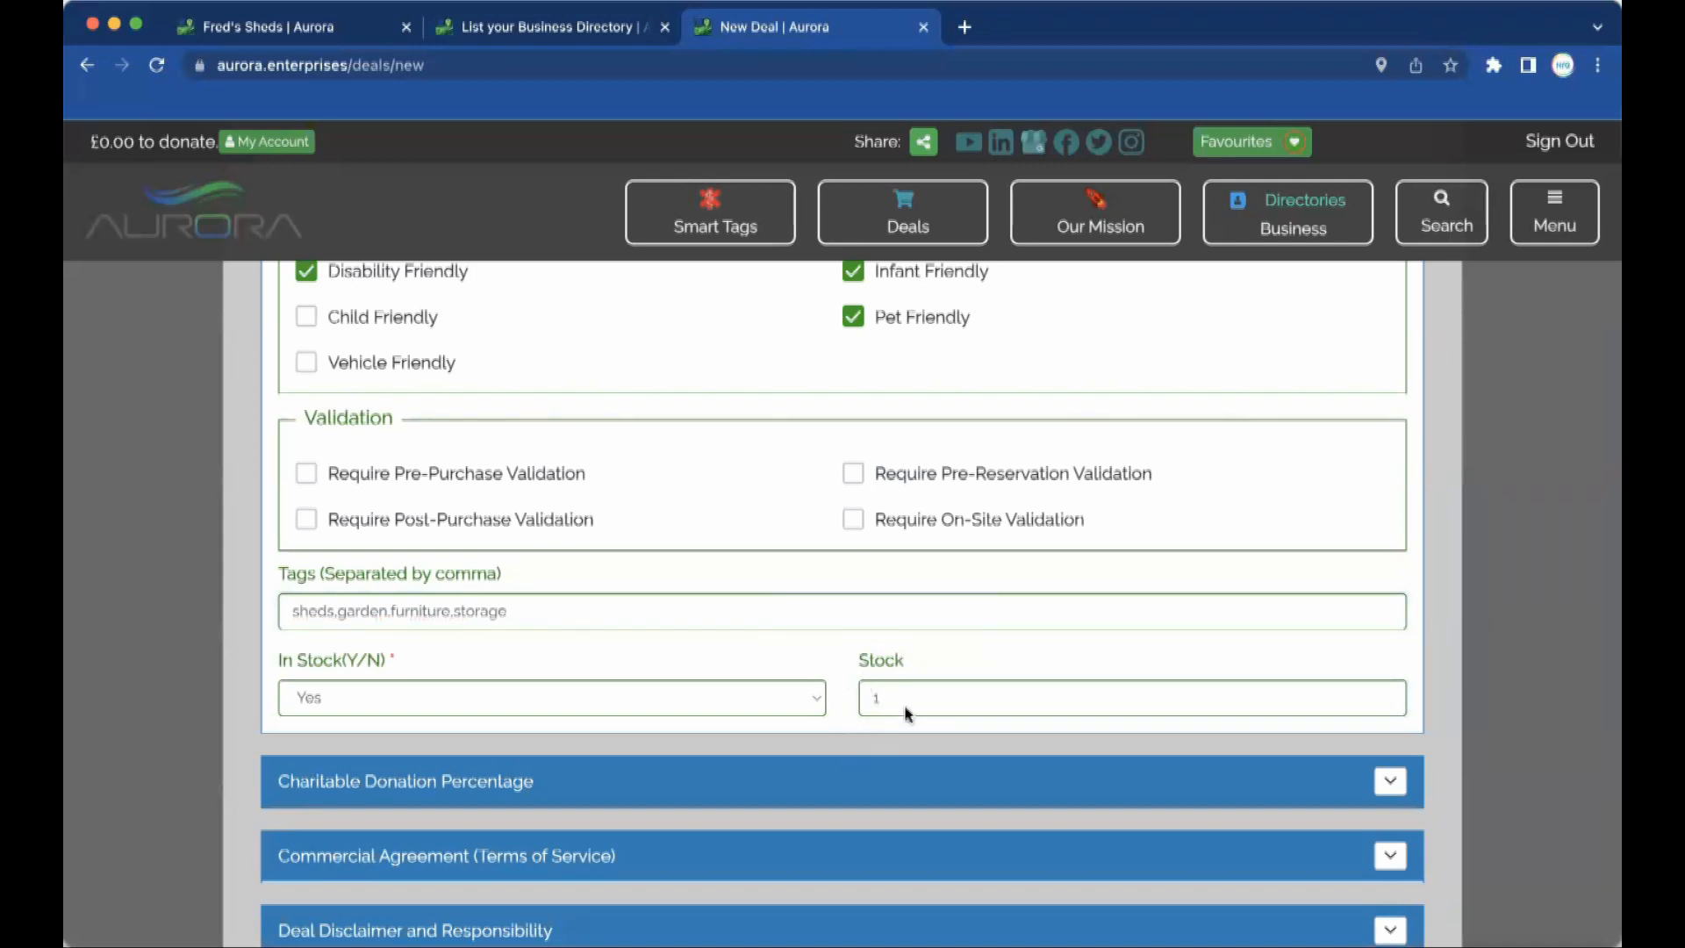
pyautogui.moveTo(898, 644)
# Try a 10% donation, restore it to 5% (£500), then show the Commercial Agreement terms.
pyautogui.click(1390, 783)
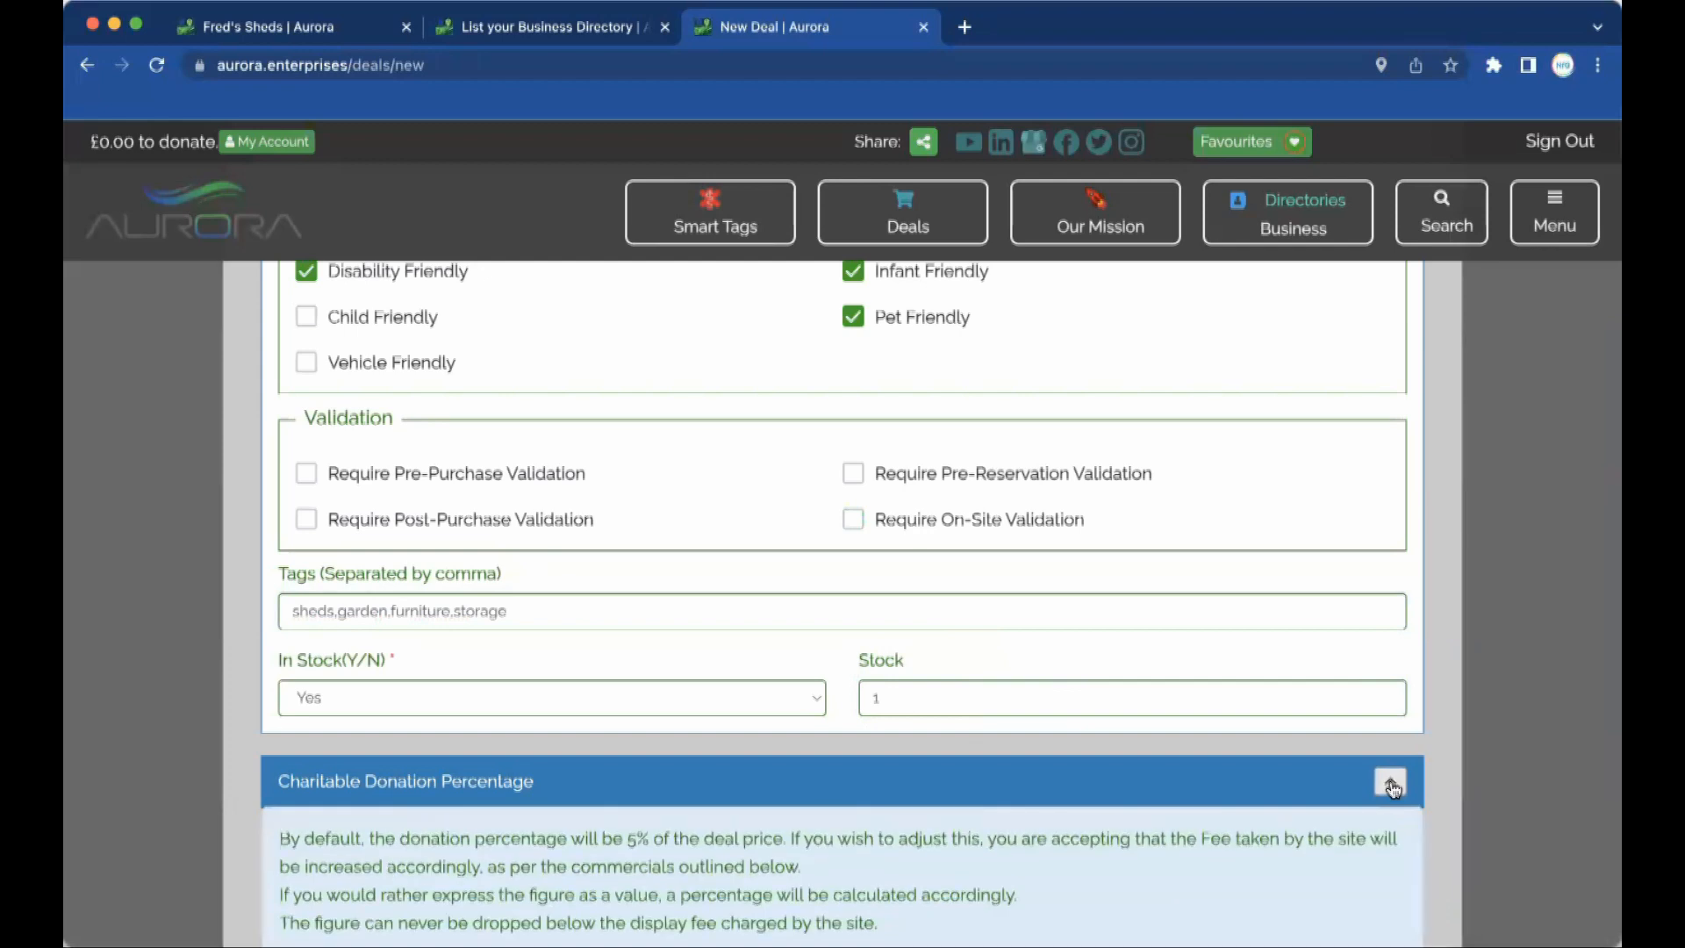
pyautogui.scroll(-4, 1392, 787)
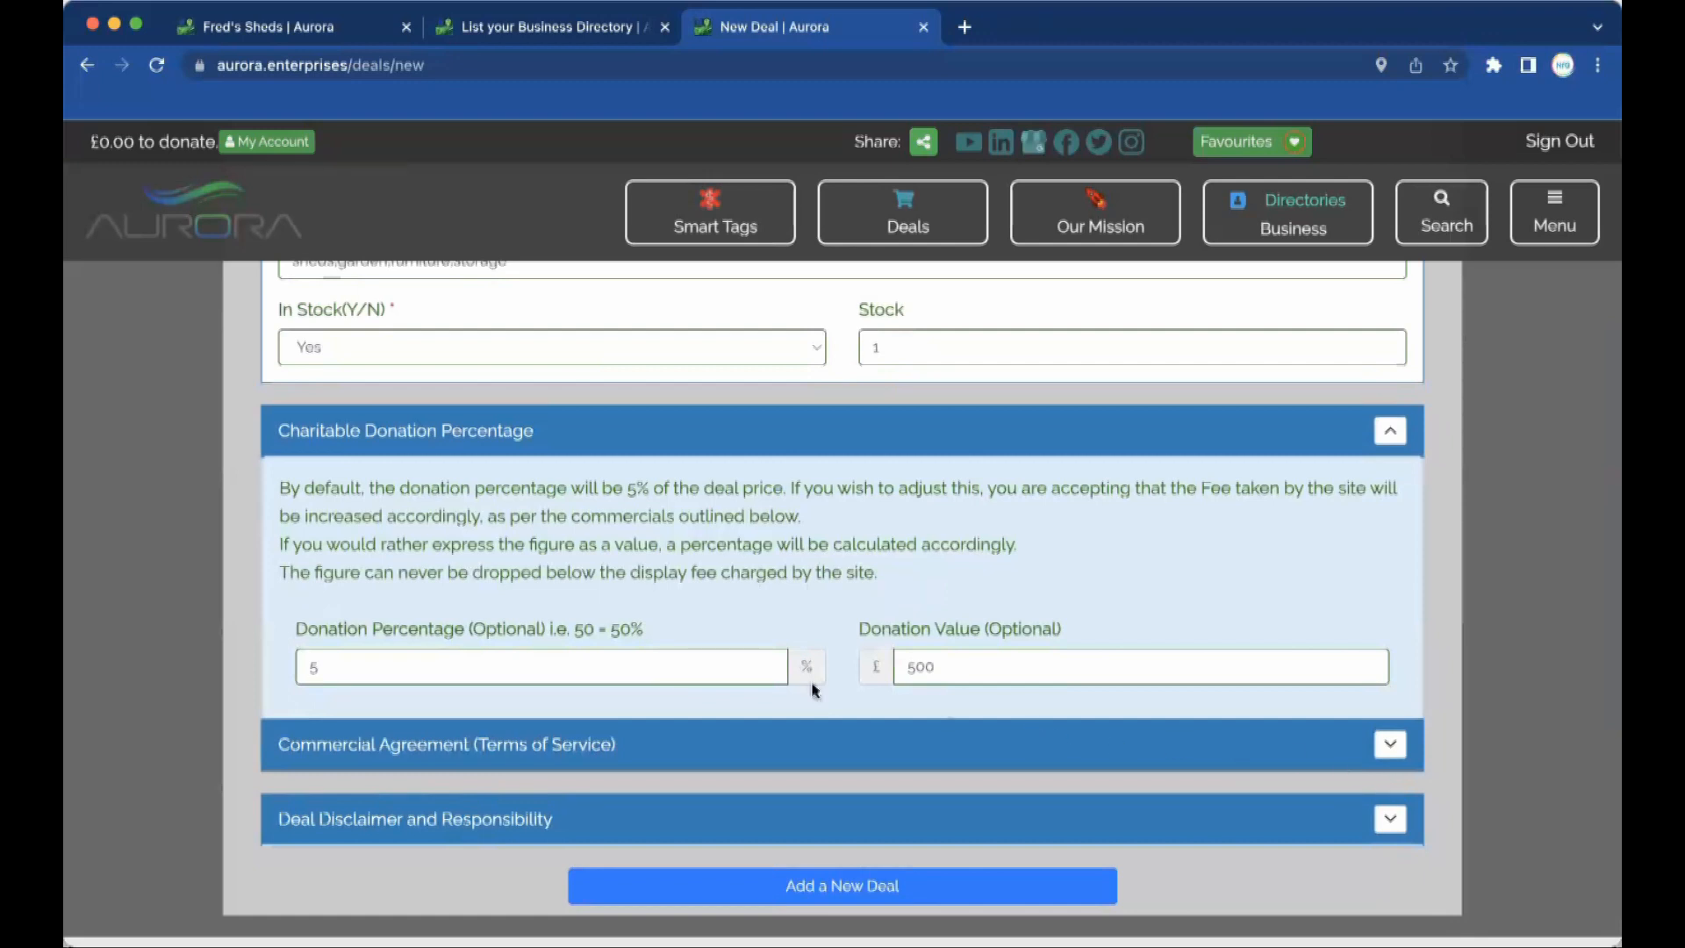
pyautogui.click(338, 667)
pyautogui.press('BackSpace')
pyautogui.write('10')
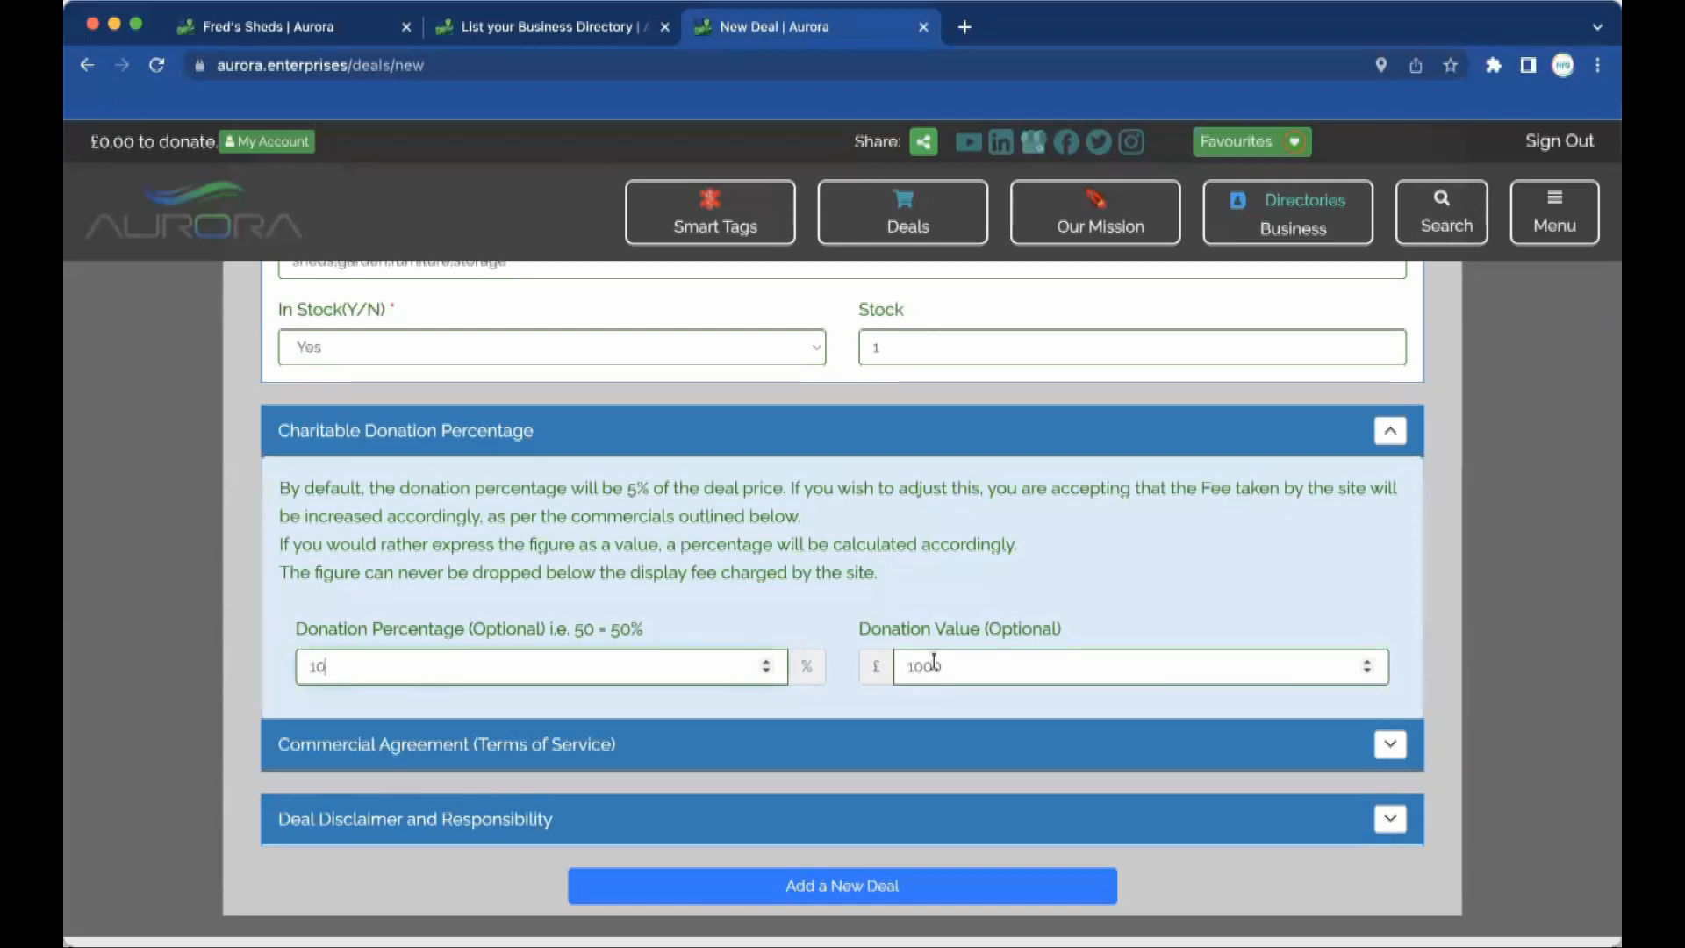
pyautogui.doubleClick(345, 666)
pyautogui.write('5')
pyautogui.press('Tab')
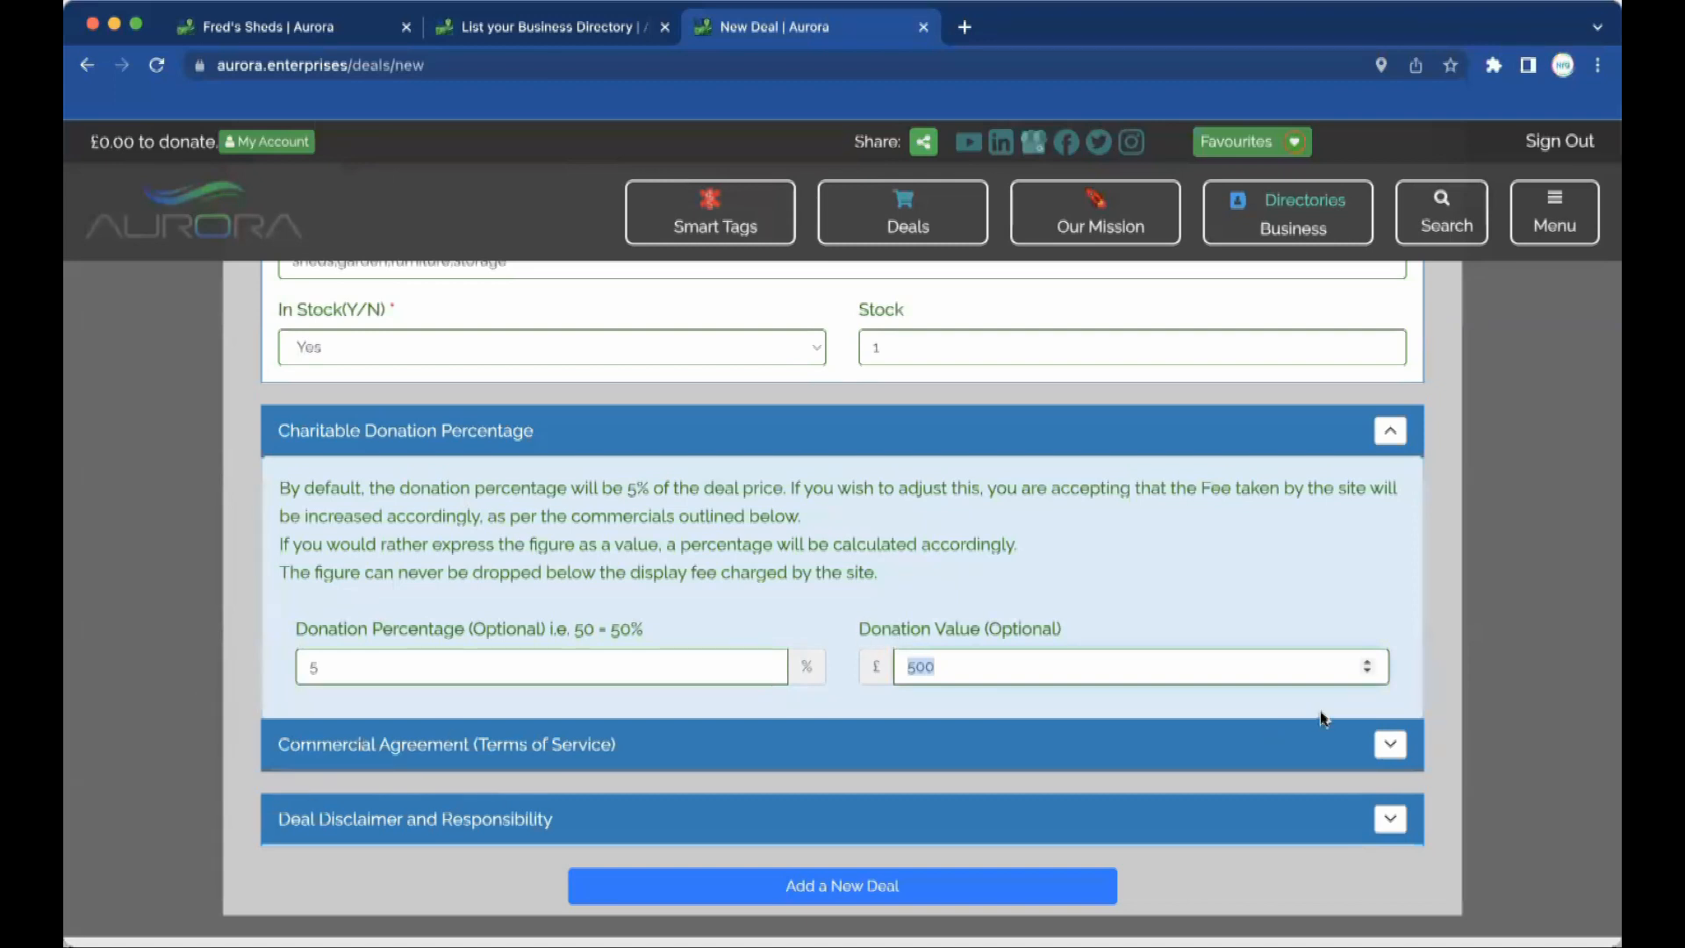
pyautogui.click(1390, 432)
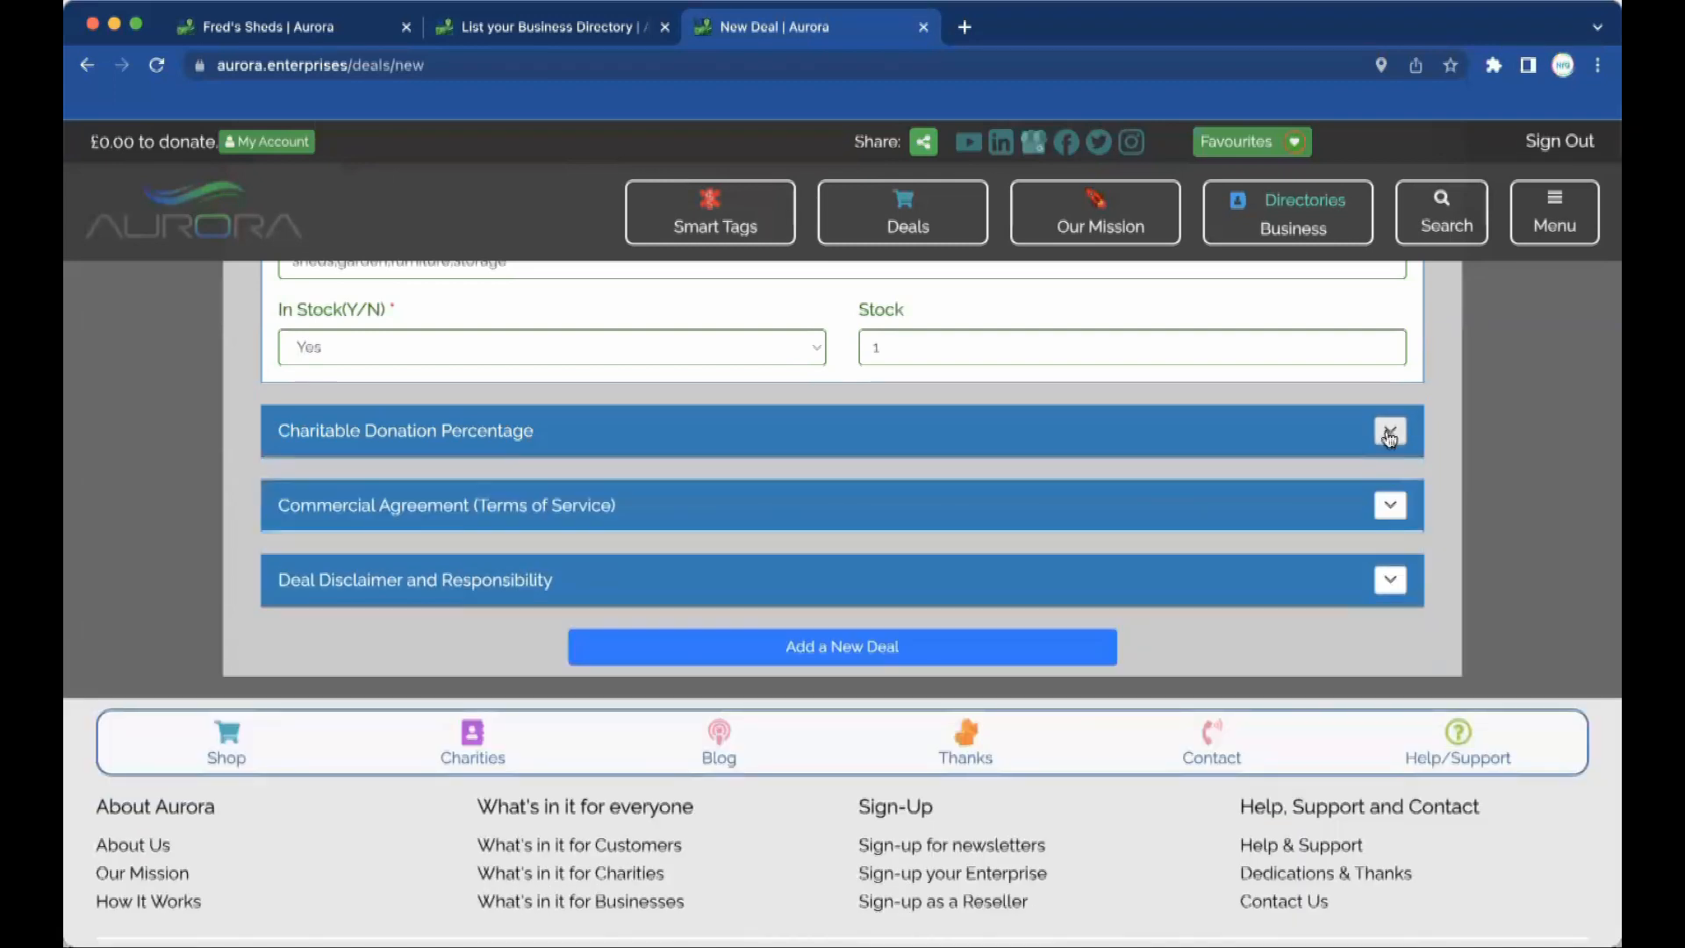
pyautogui.click(1390, 506)
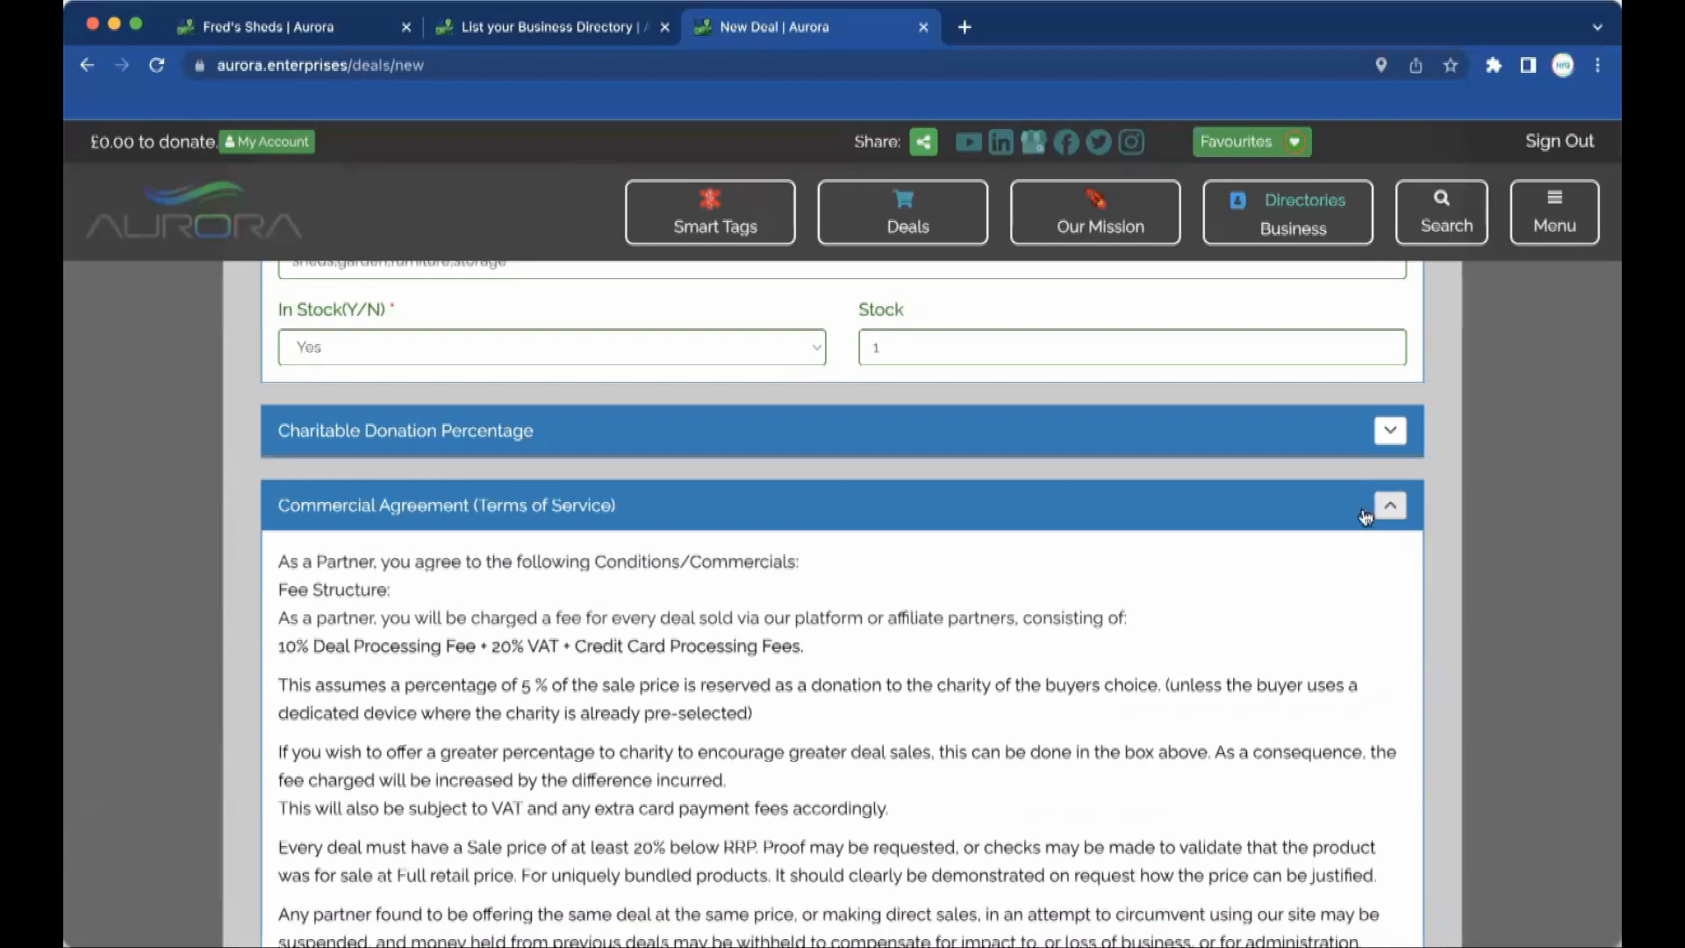
pyautogui.scroll(-3, 1018, 730)
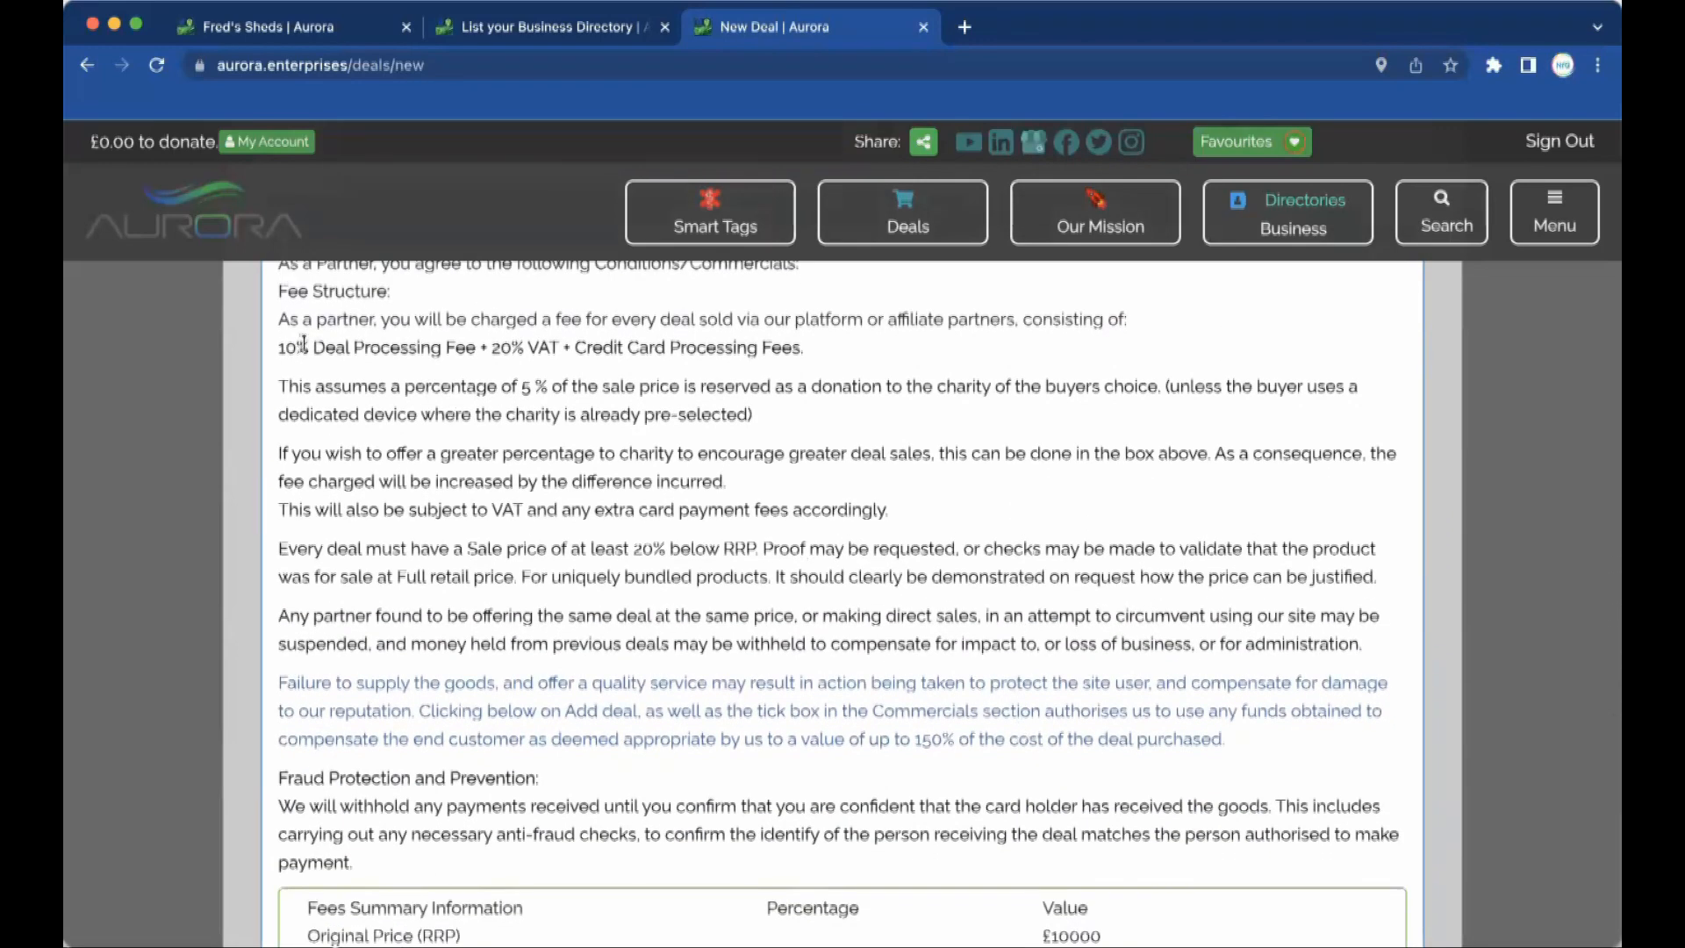
pyautogui.moveTo(559, 344); pyautogui.dragTo(277, 356)
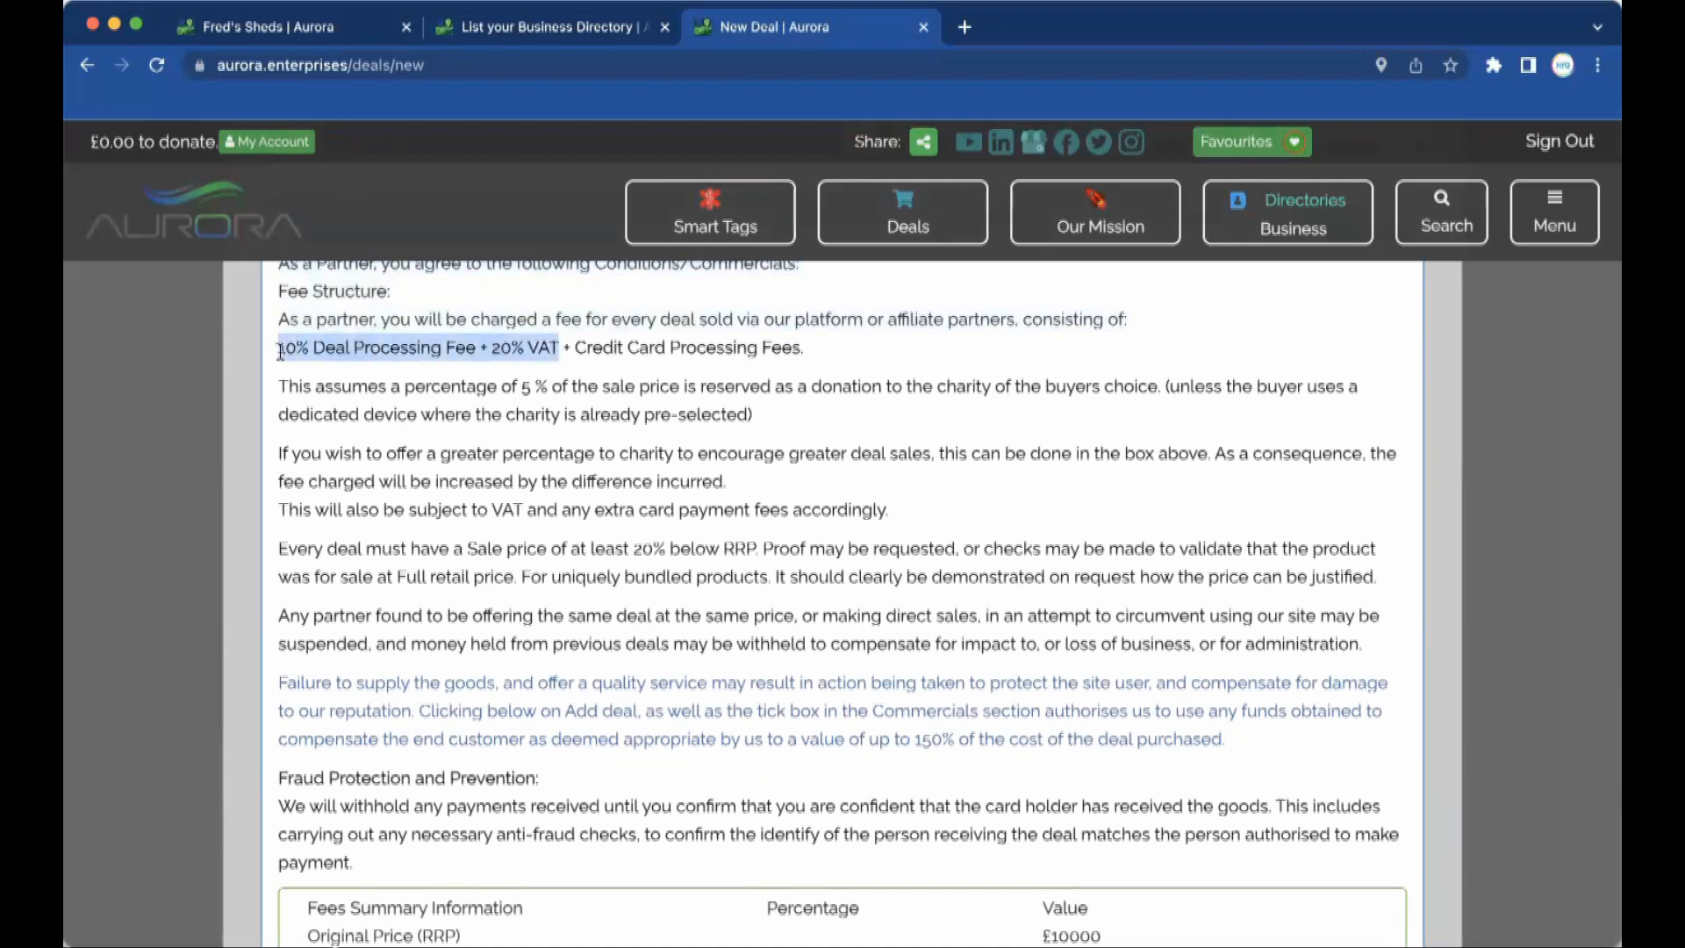
pyautogui.click(289, 353)
pyautogui.moveTo(276, 345); pyautogui.dragTo(553, 347)
pyautogui.moveTo(808, 351); pyautogui.dragTo(577, 353)
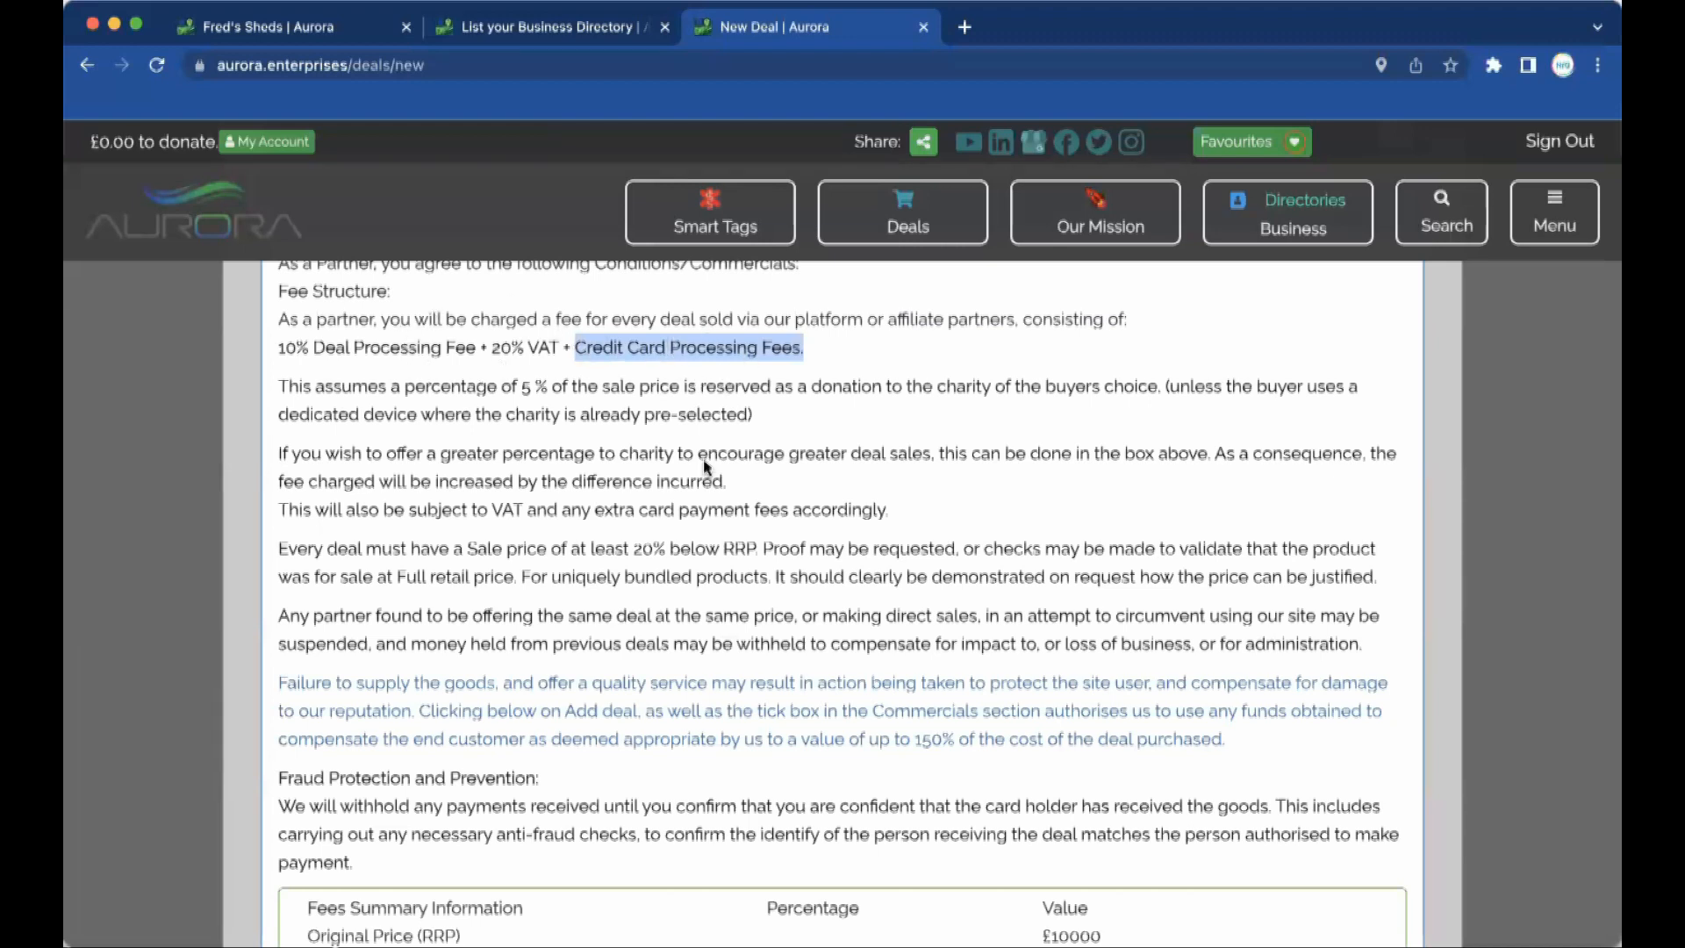
pyautogui.scroll(-1, 703, 458)
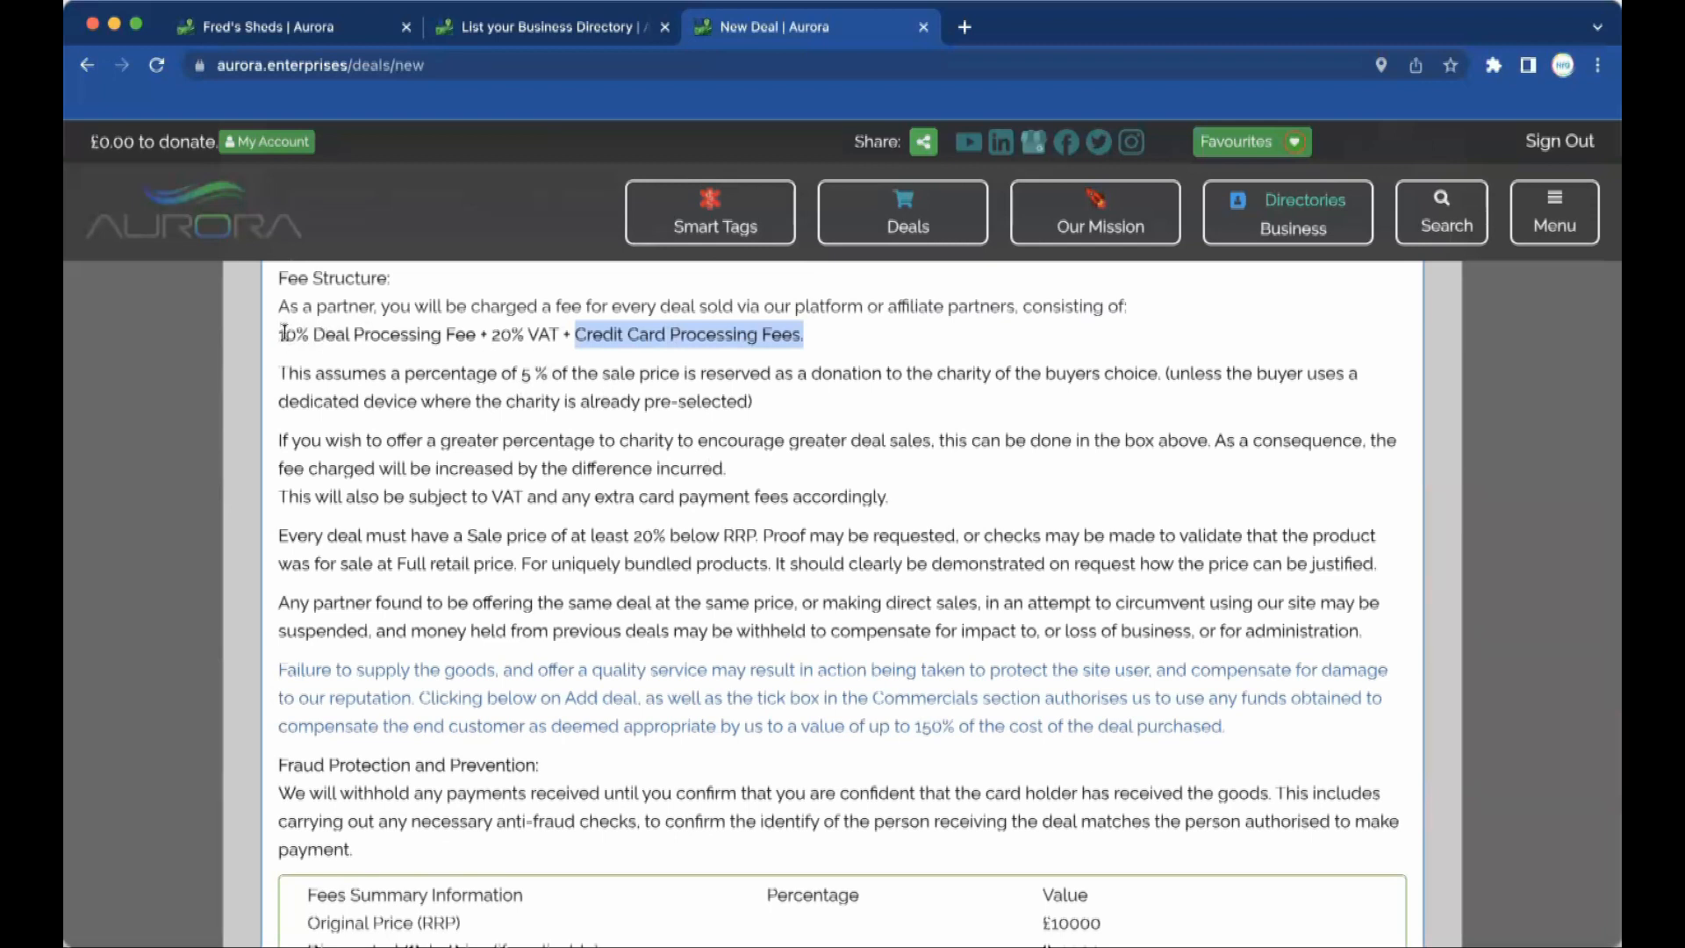
pyautogui.moveTo(532, 373); pyautogui.dragTo(518, 373)
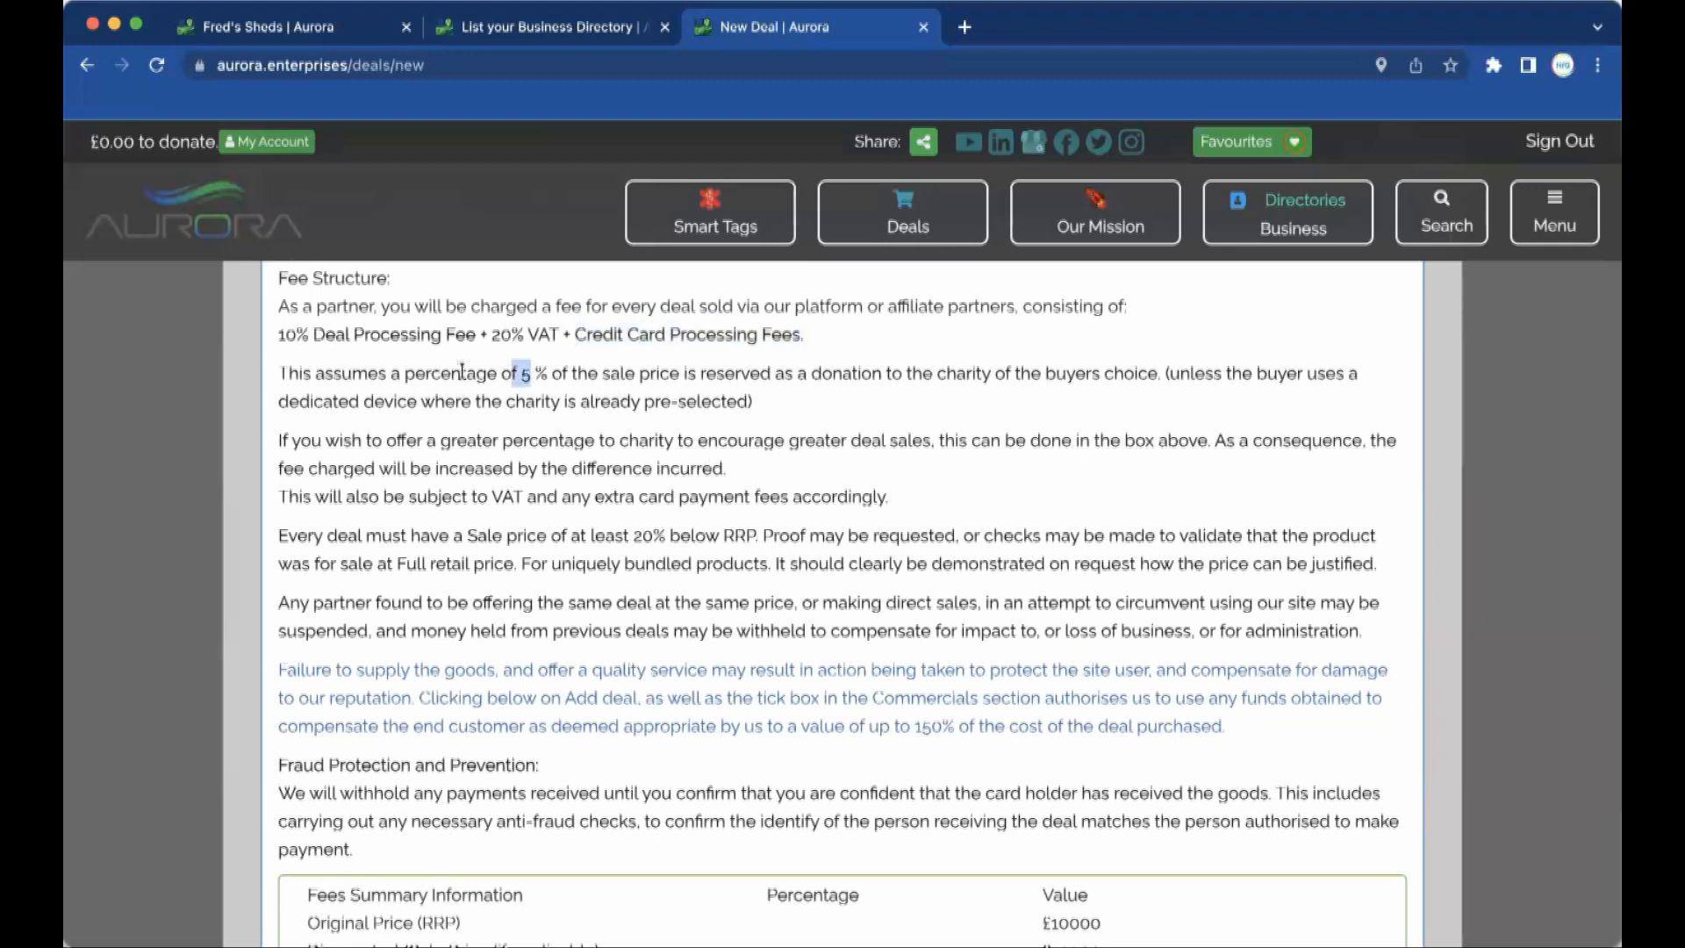
pyautogui.moveTo(1017, 376); pyautogui.dragTo(905, 372)
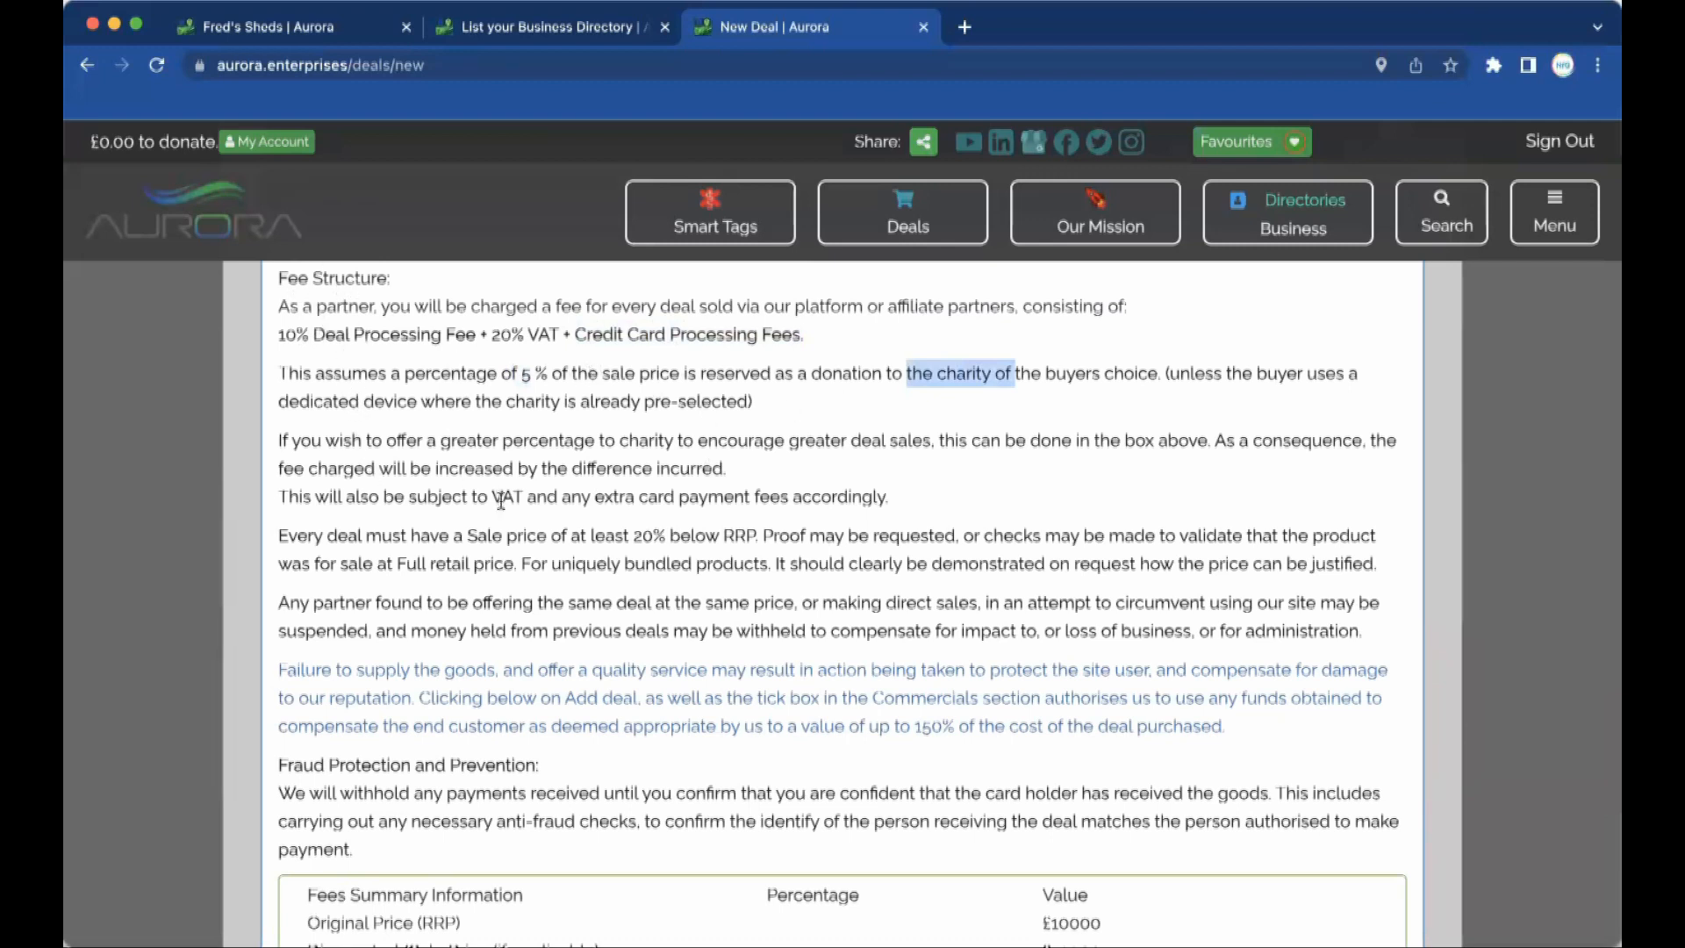
pyautogui.moveTo(383, 441); pyautogui.dragTo(717, 498)
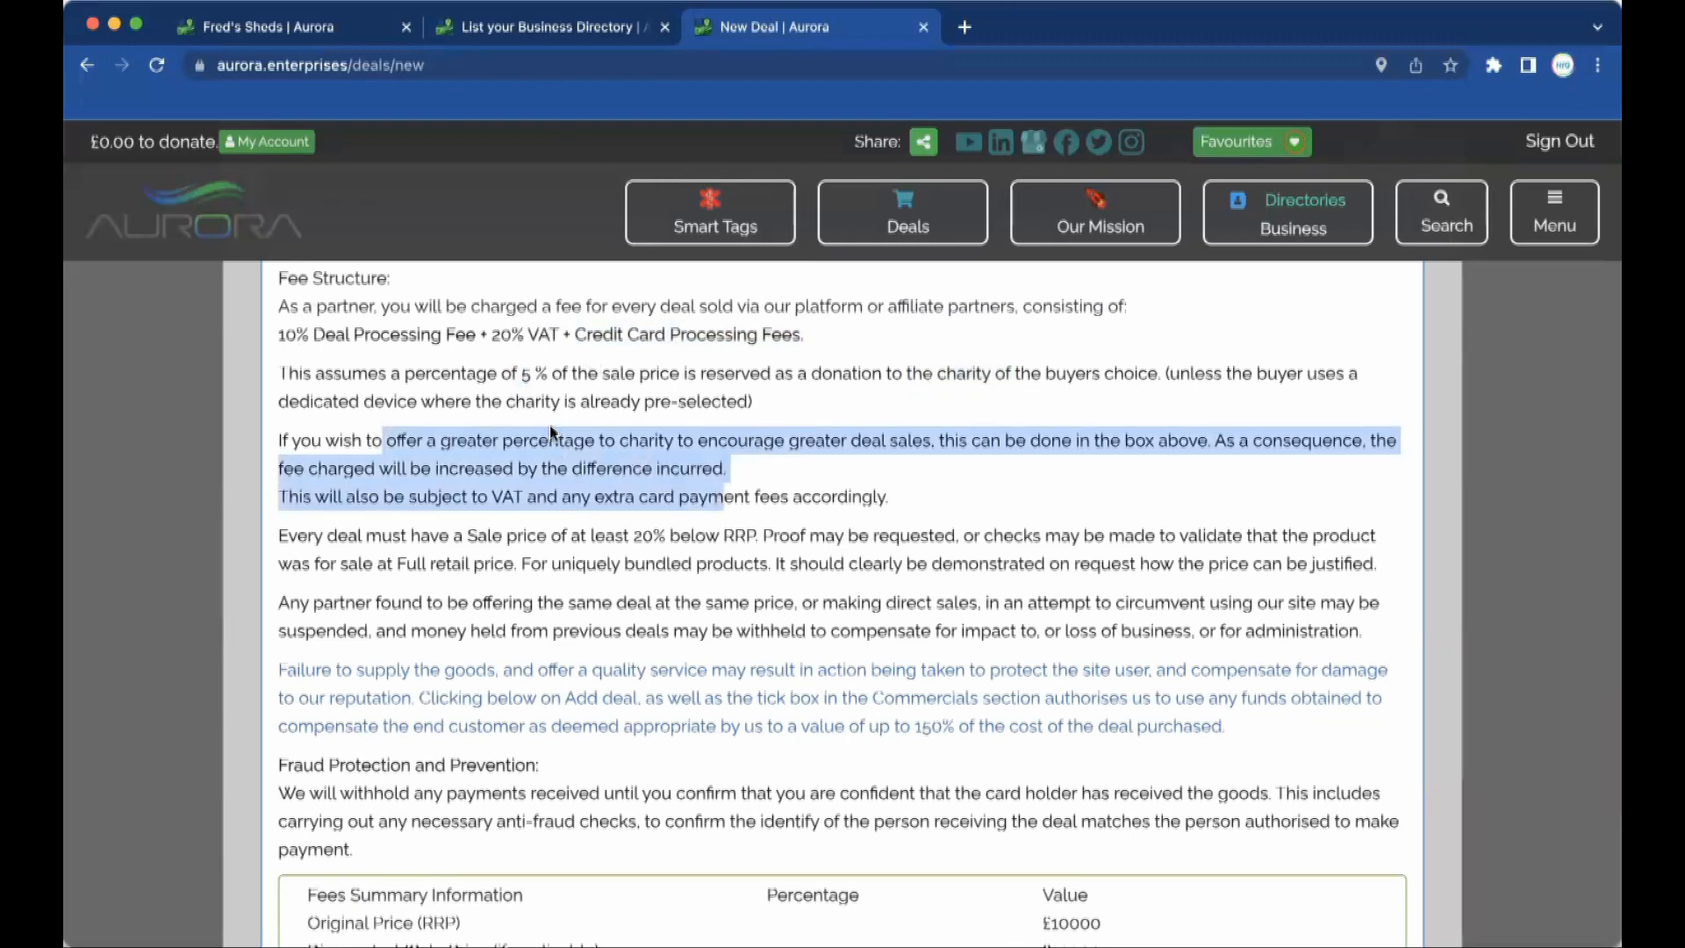
pyautogui.scroll(-5, 550, 430)
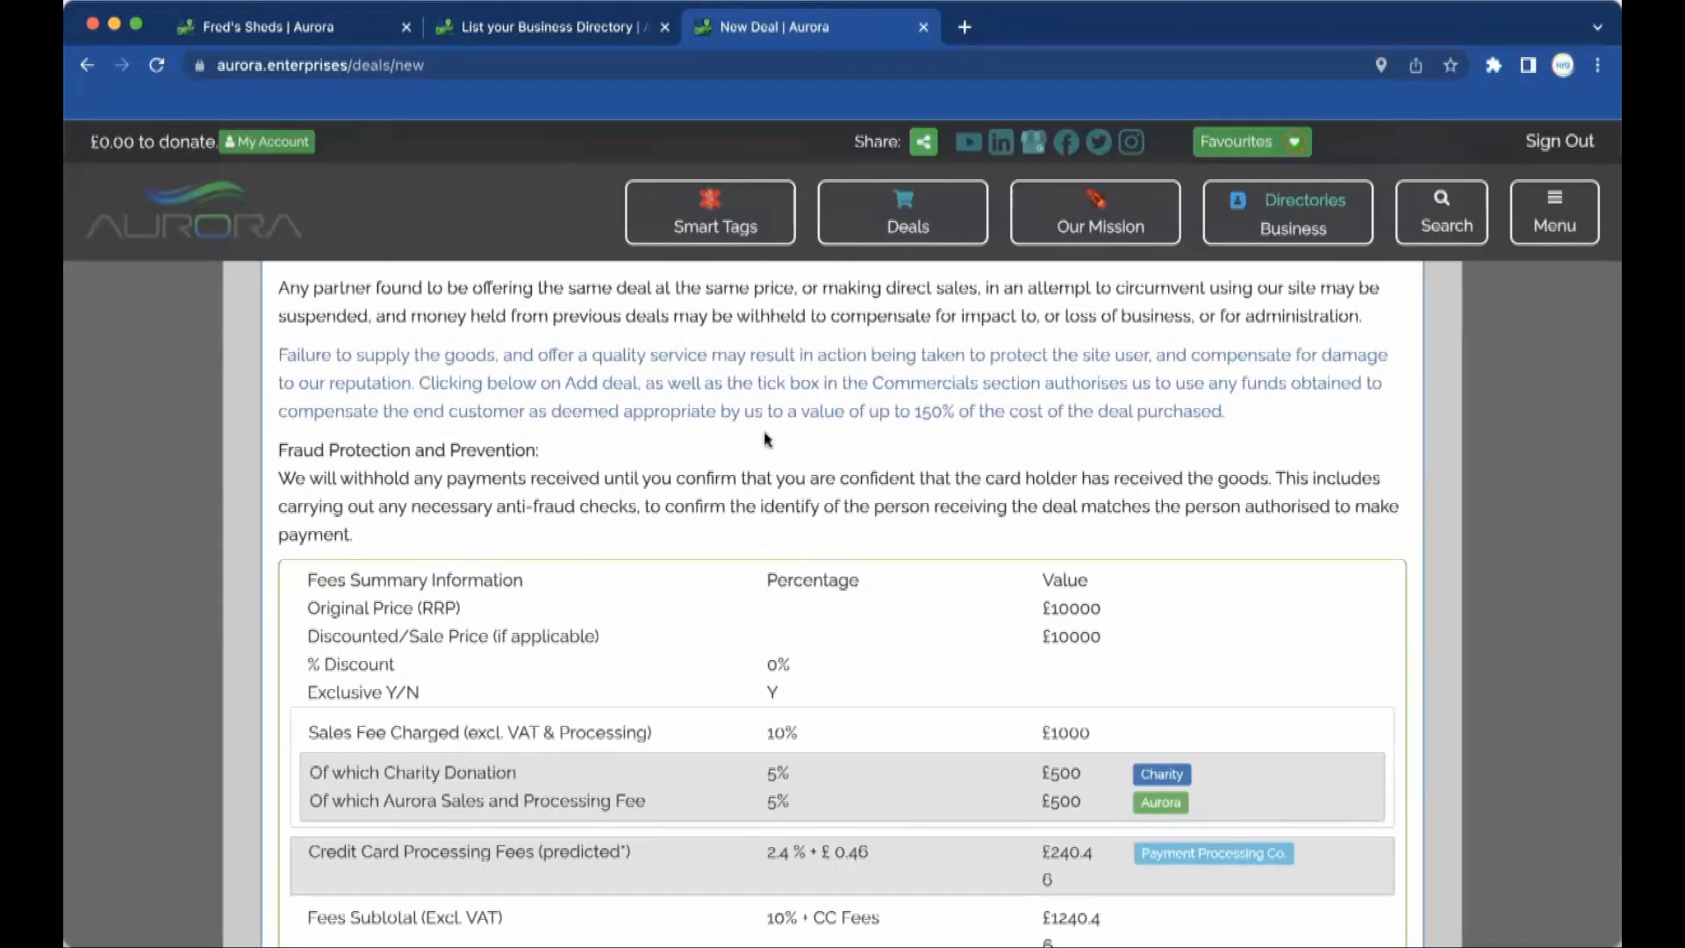
pyautogui.scroll(-2, 589, 585)
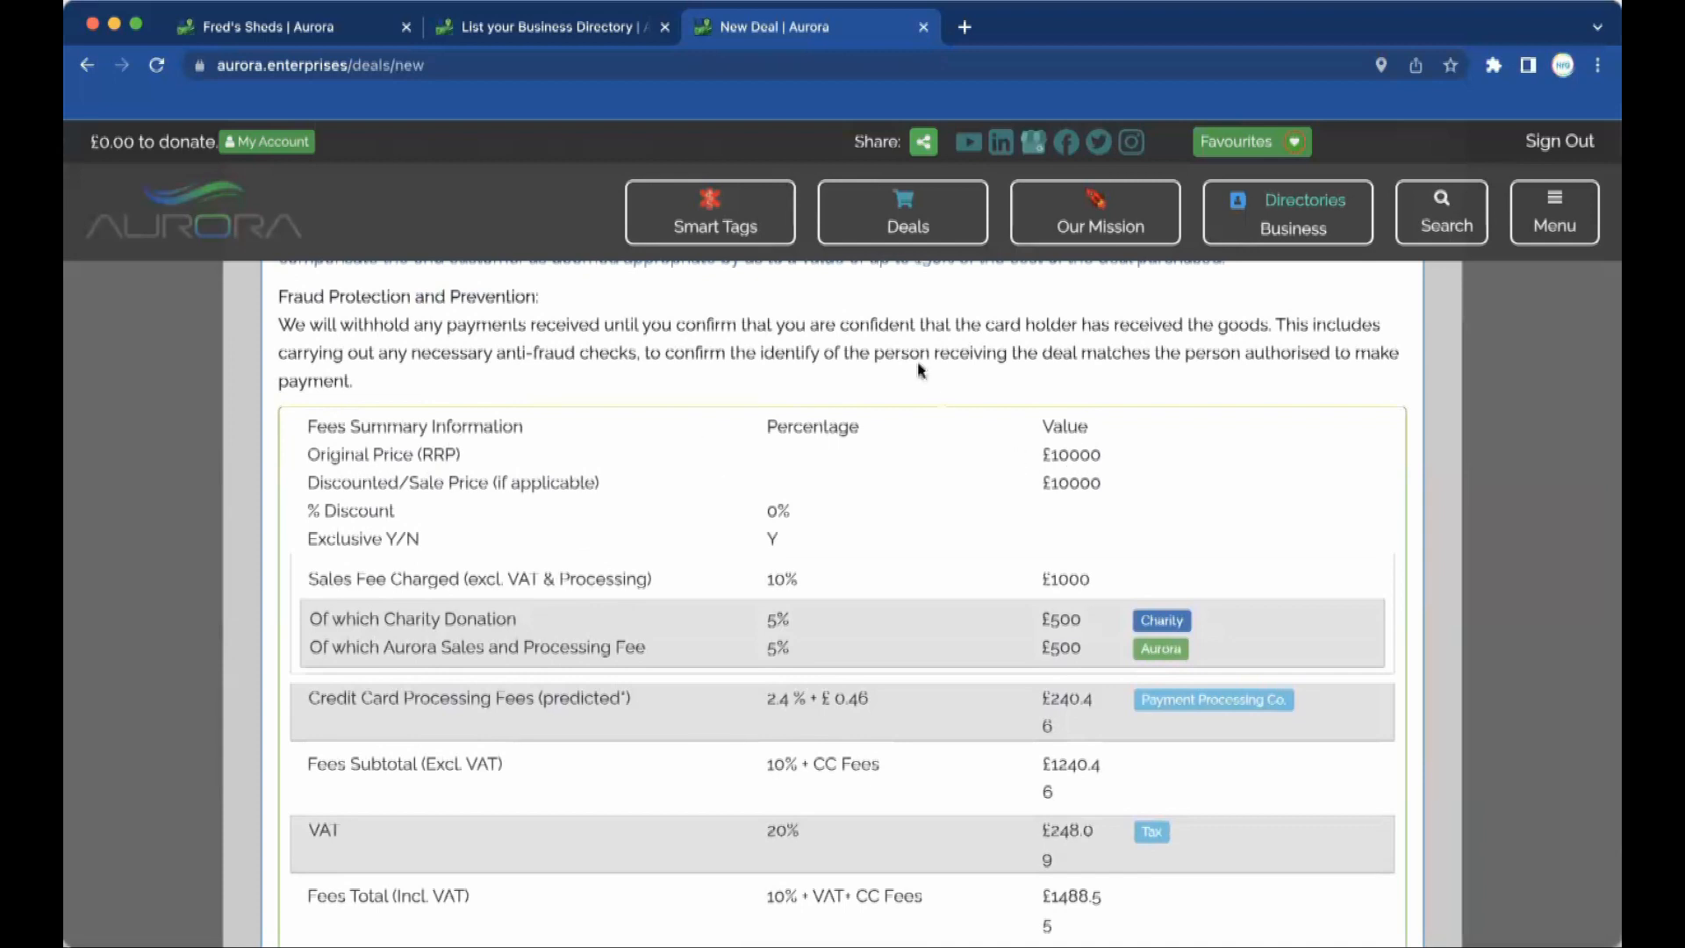
pyautogui.scroll(10, 918, 361)
# Change the Discounted/Sale Price from 10000 to 8000, giving £1190.95 fees and £6809.05 to the merchant.
pyautogui.scroll(15, 919, 370)
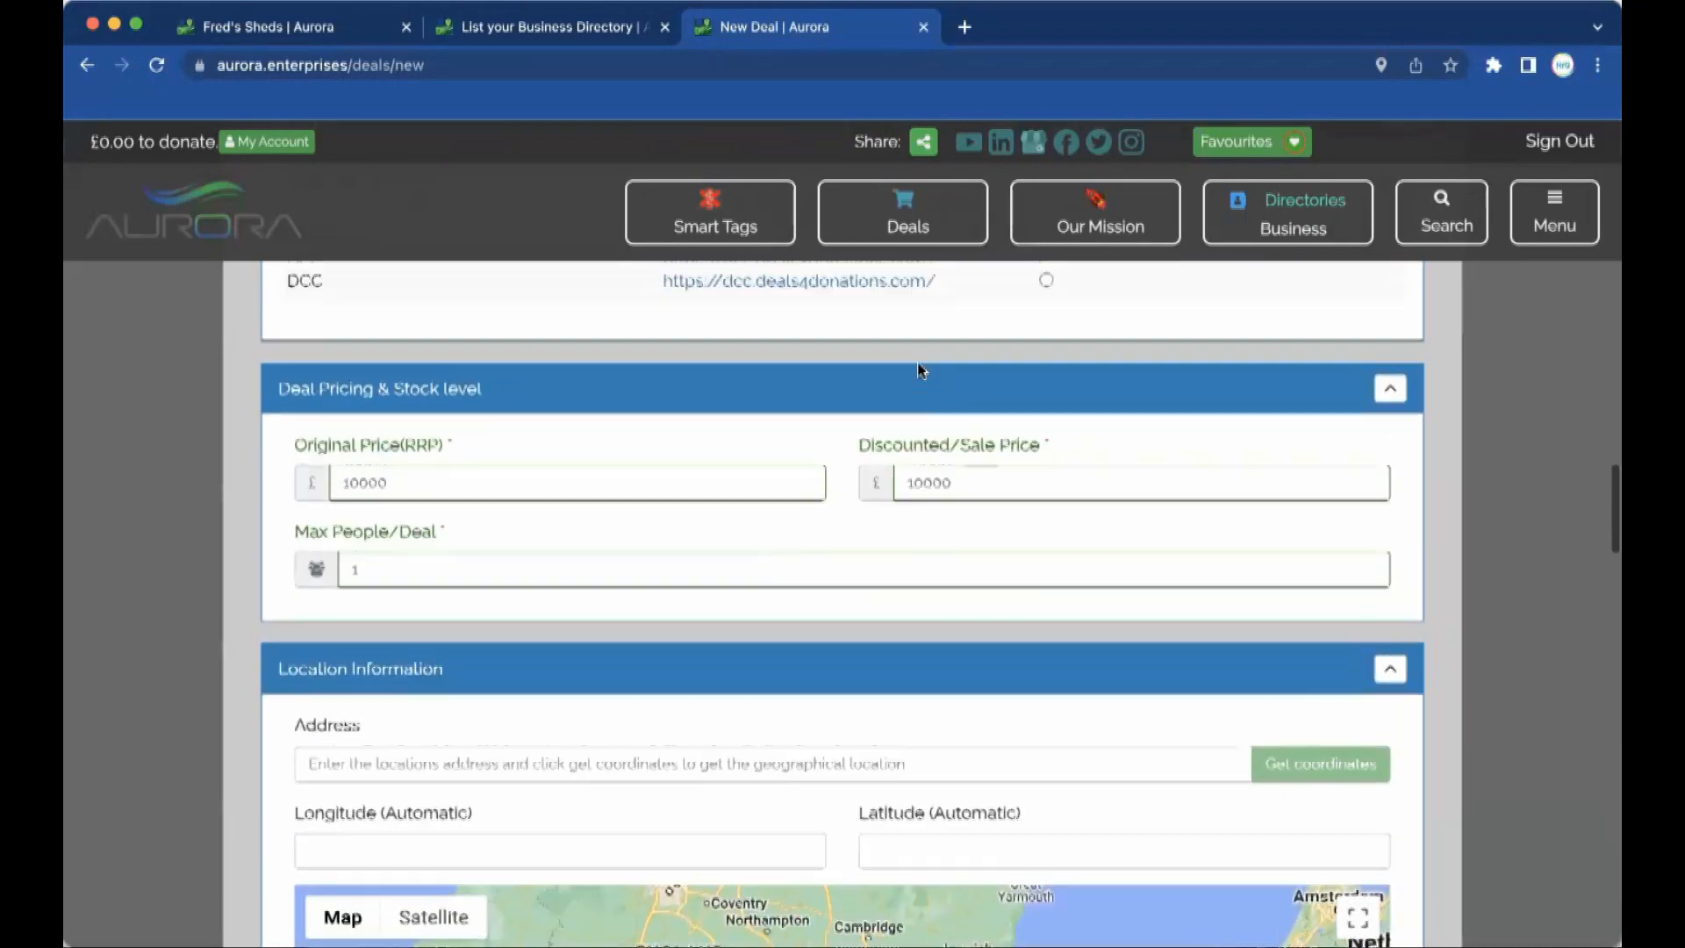
pyautogui.scroll(1, 917, 362)
pyautogui.click(969, 561)
pyautogui.doubleClick(966, 568)
pyautogui.write('8000')
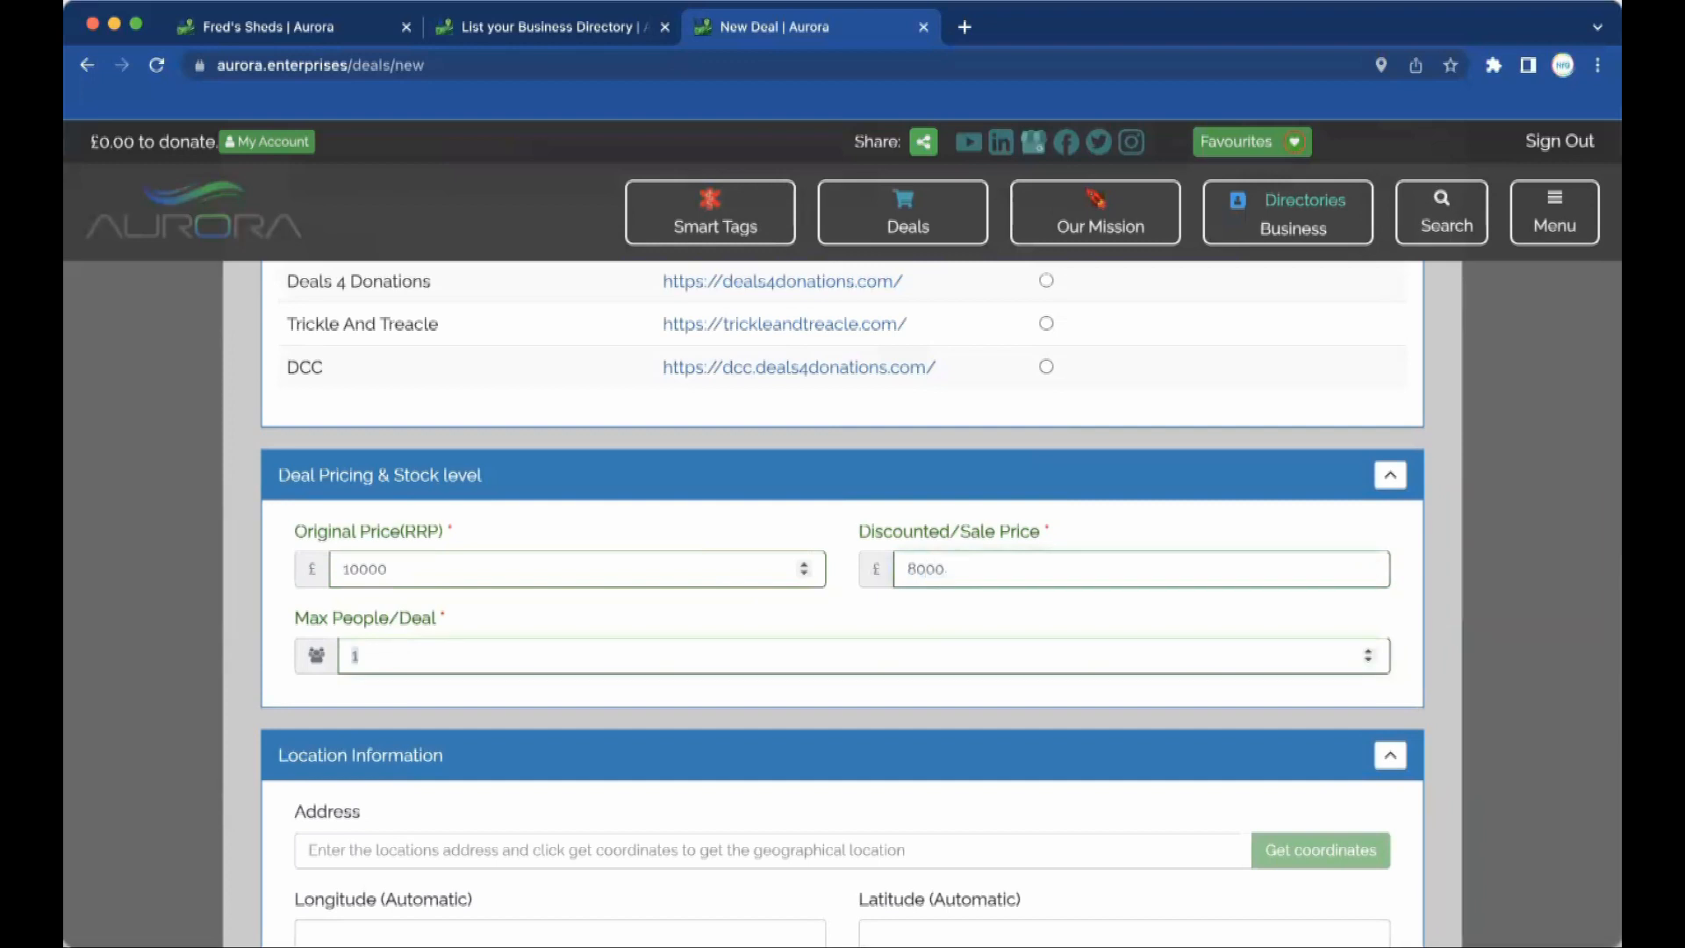
pyautogui.scroll(-20, 842, 605)
pyautogui.scroll(-15, 787, 563)
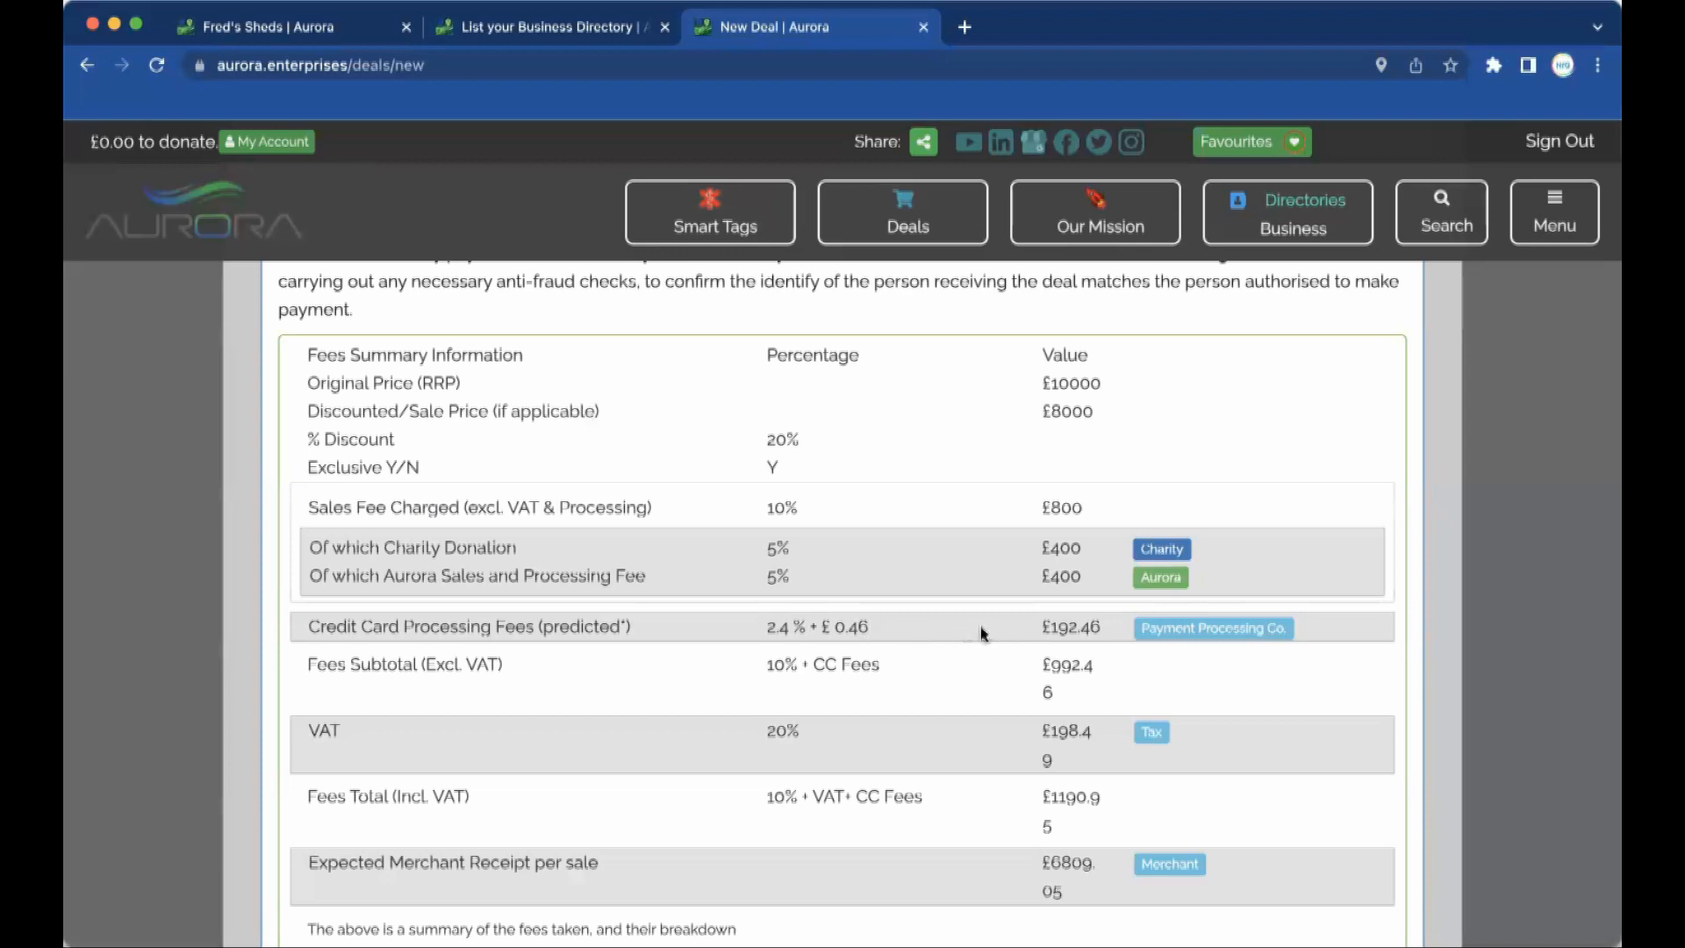
pyautogui.moveTo(1104, 627); pyautogui.dragTo(1042, 626)
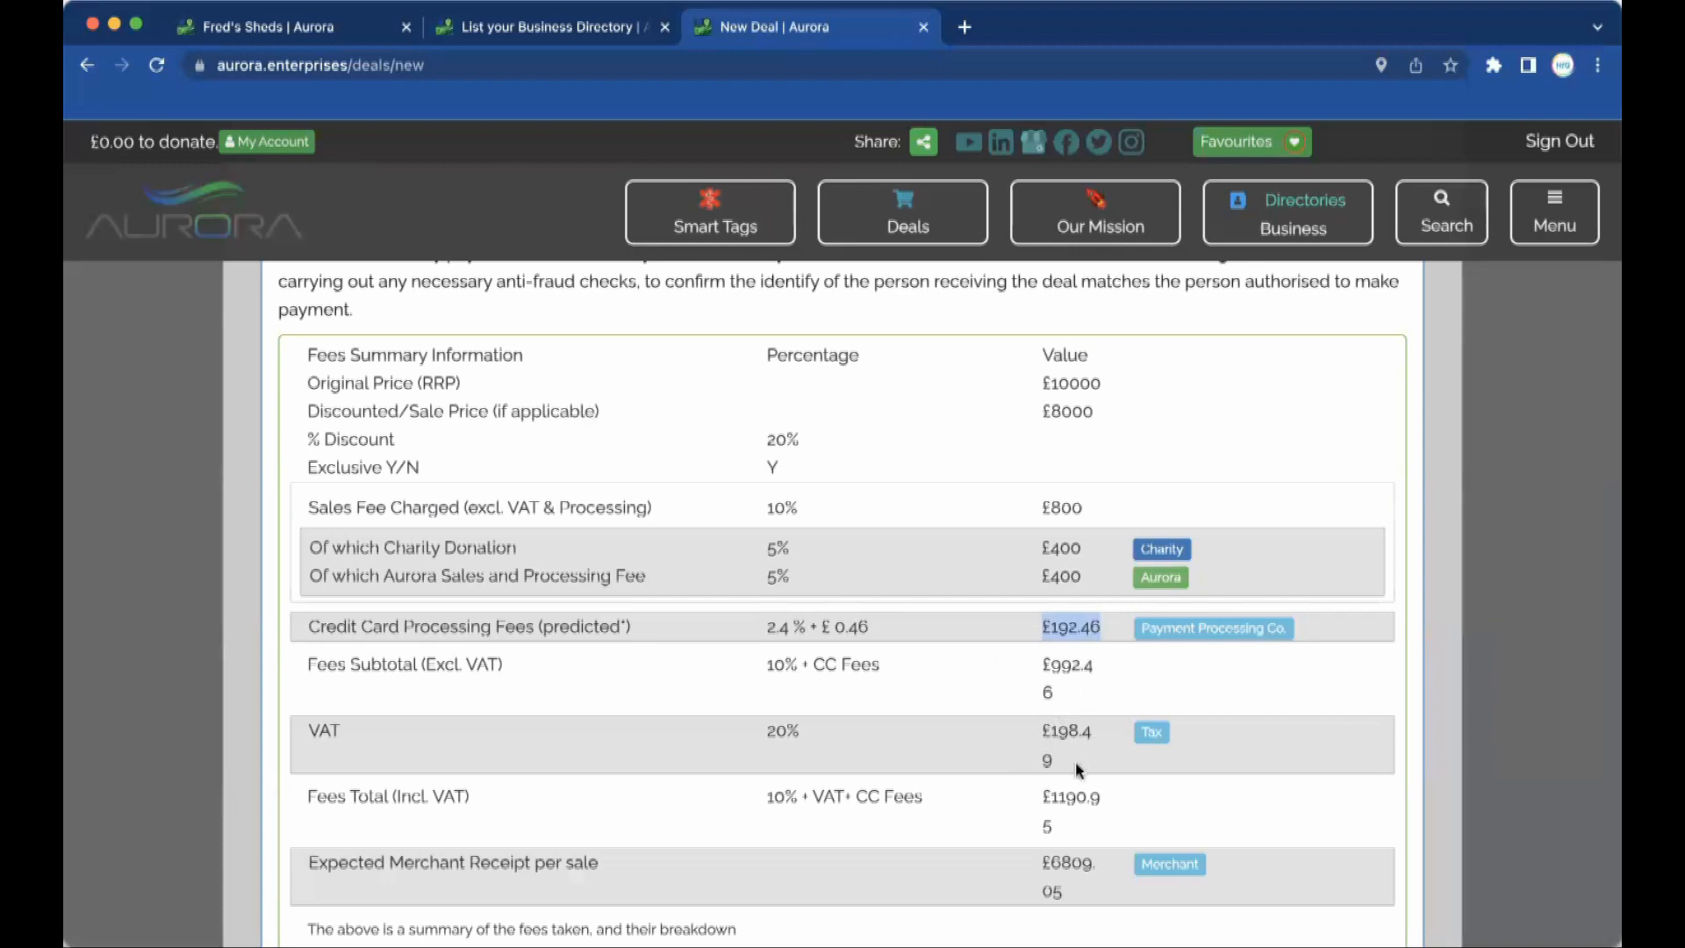
pyautogui.scroll(-2, 1076, 762)
pyautogui.moveTo(1074, 793); pyautogui.dragTo(1044, 760)
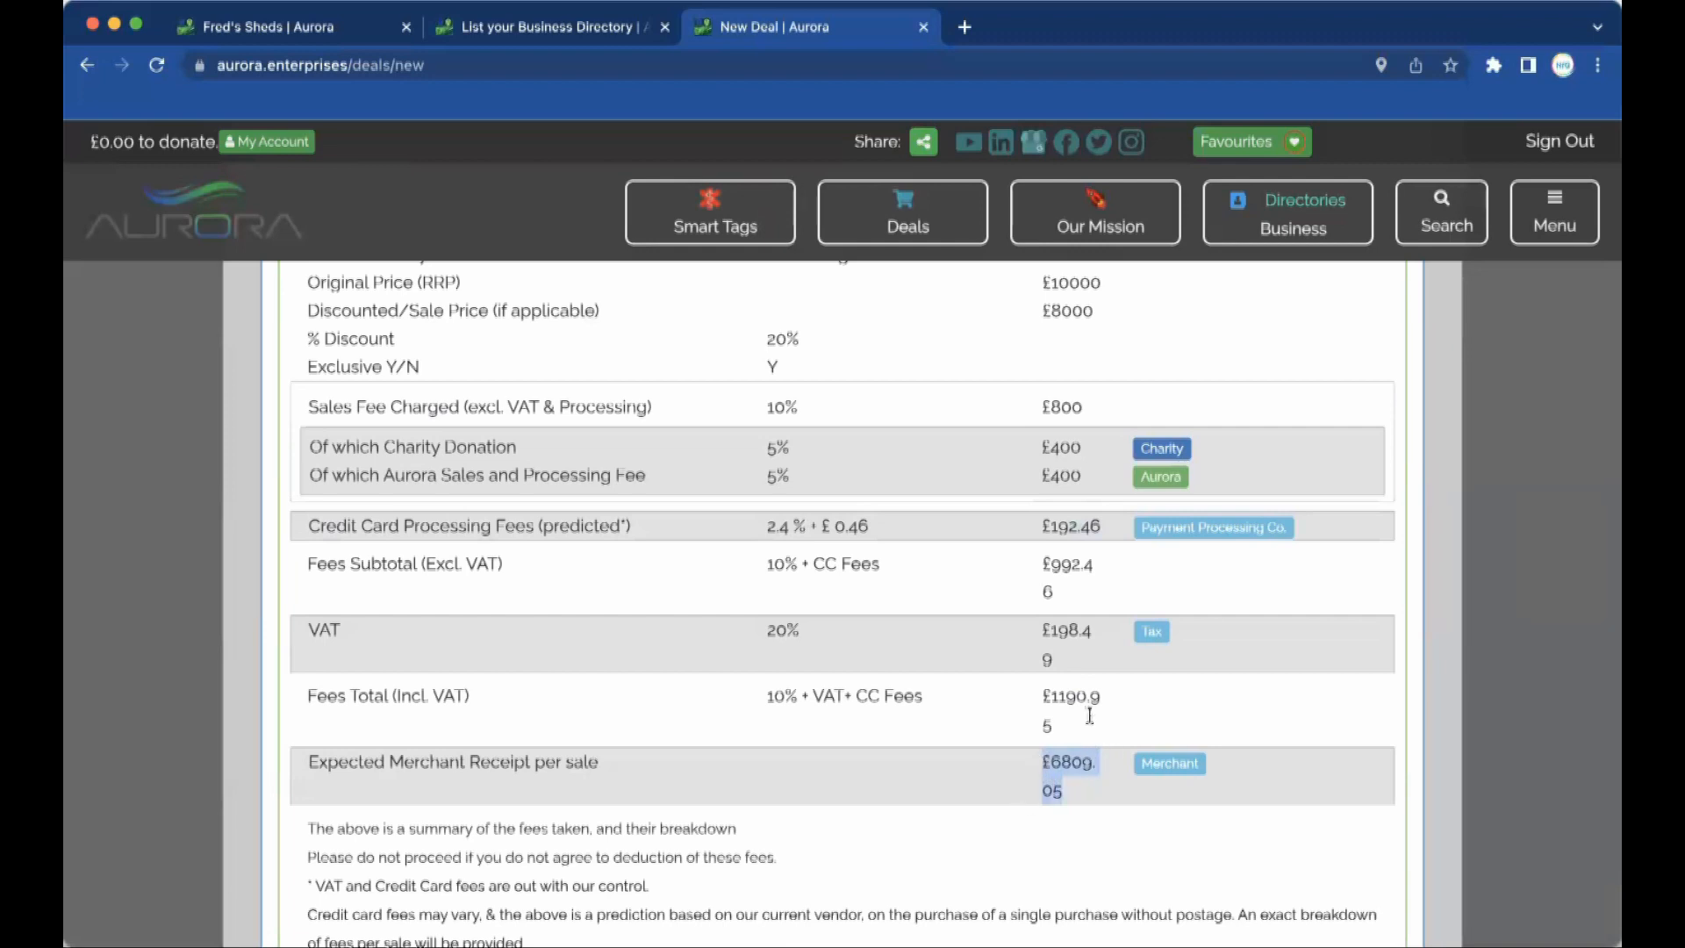
pyautogui.moveTo(1070, 732); pyautogui.dragTo(1042, 699)
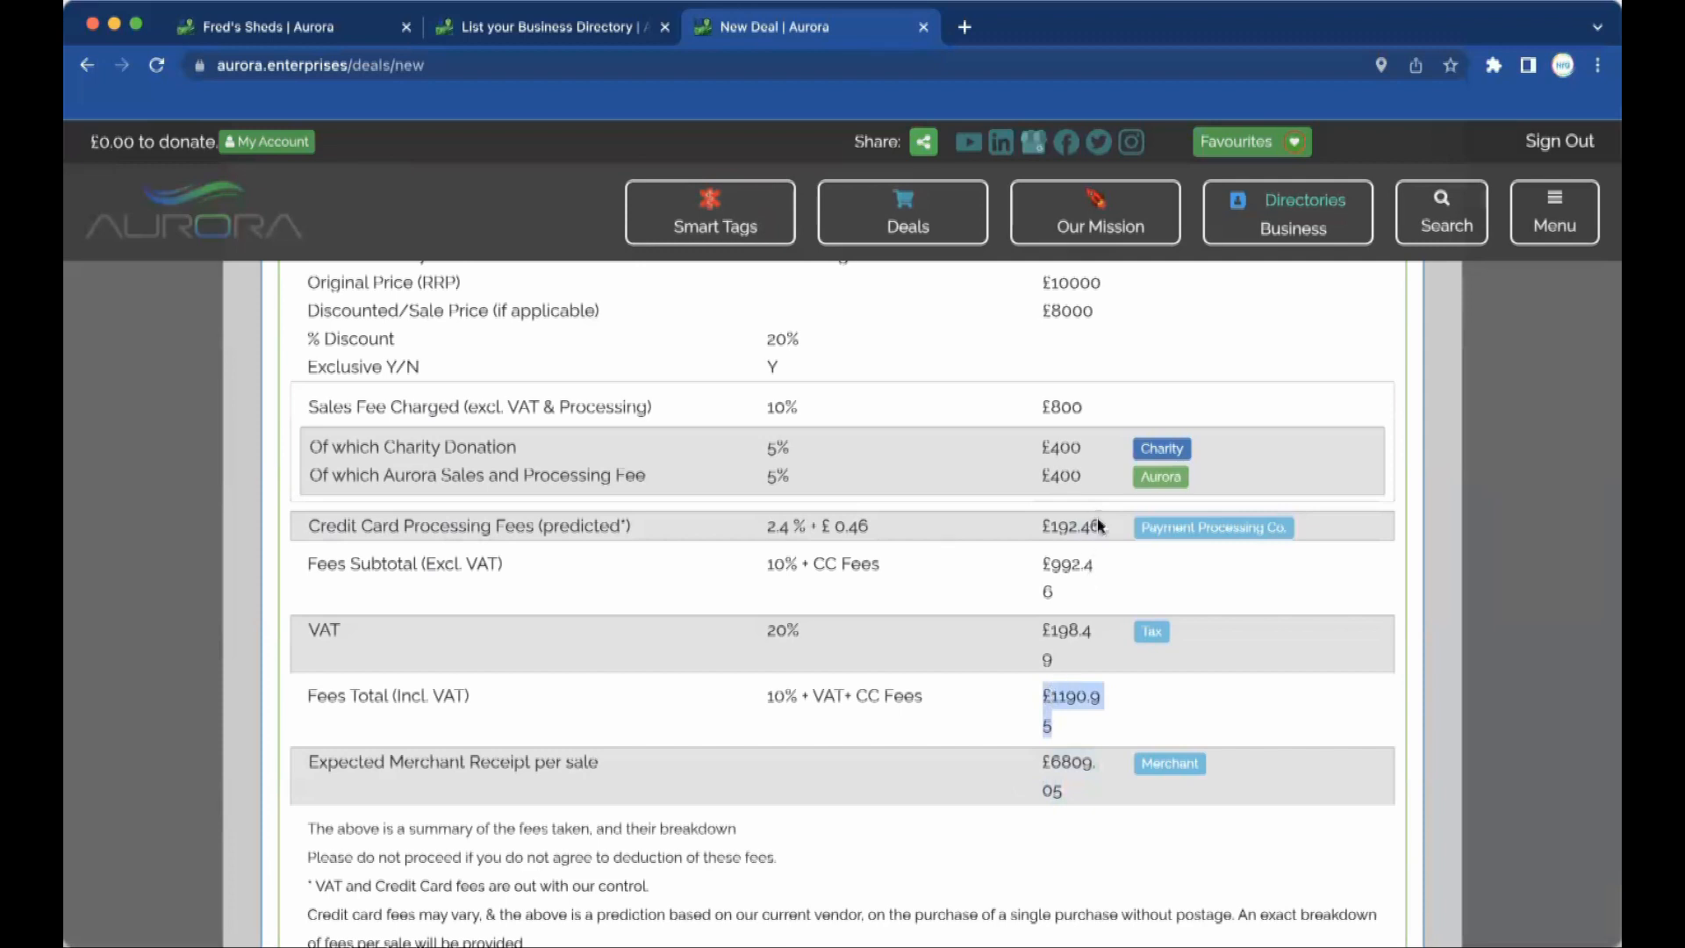
pyautogui.moveTo(1102, 524); pyautogui.dragTo(1043, 521)
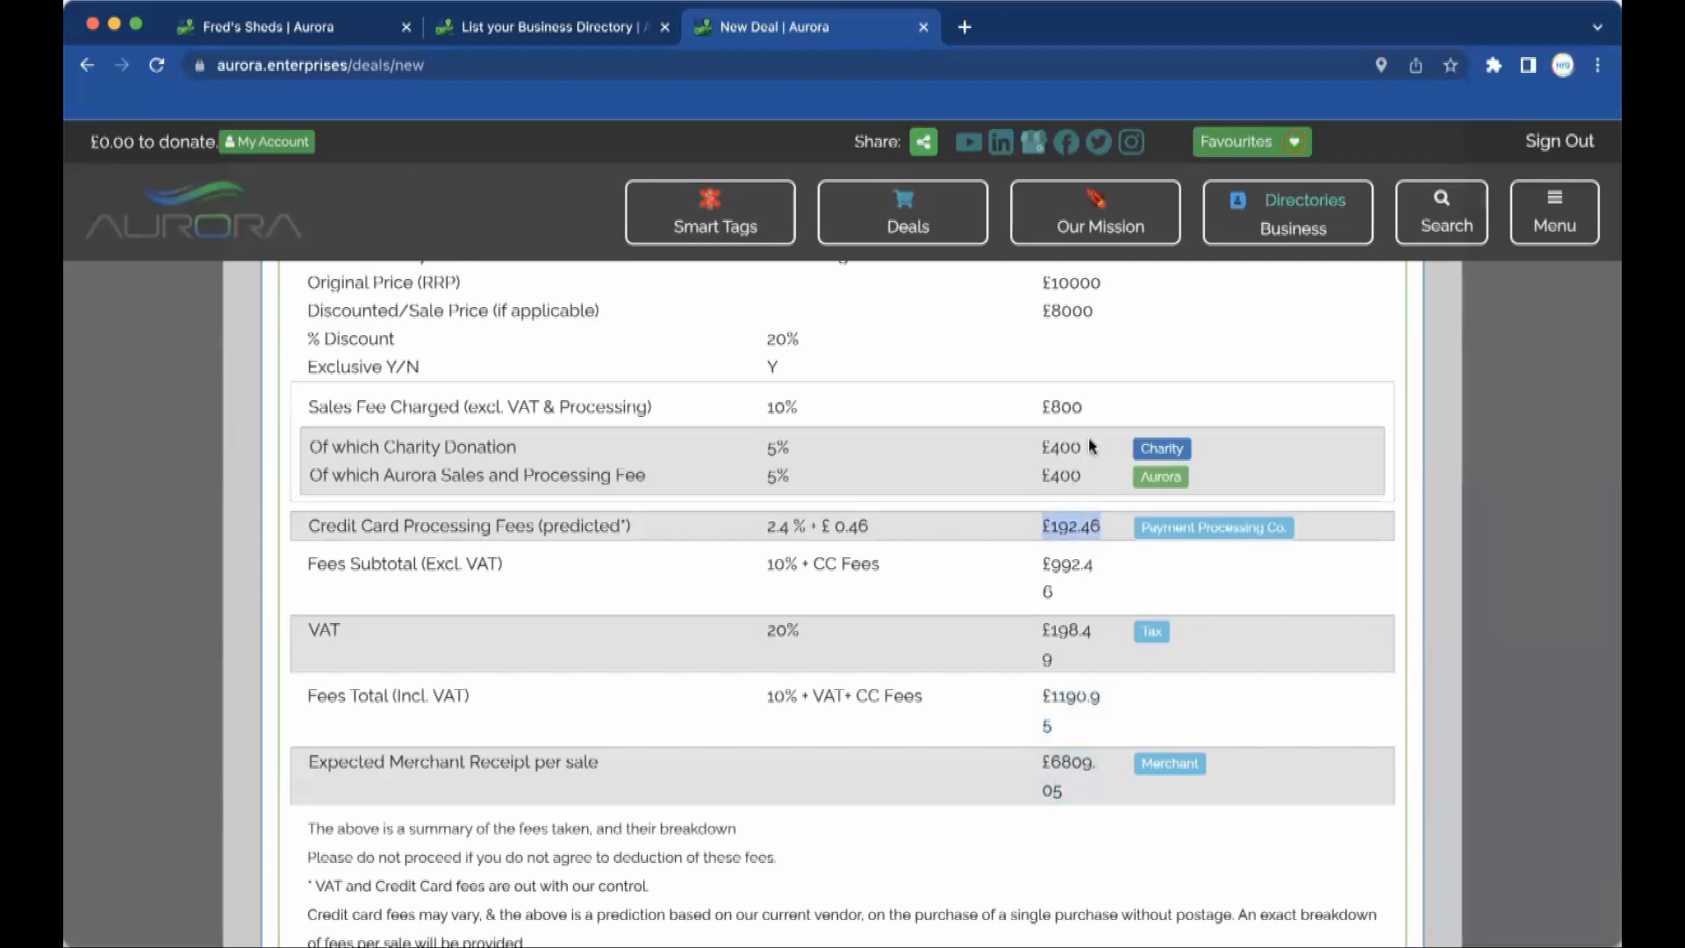
pyautogui.moveTo(1086, 445); pyautogui.dragTo(1037, 446)
pyautogui.click(1069, 662)
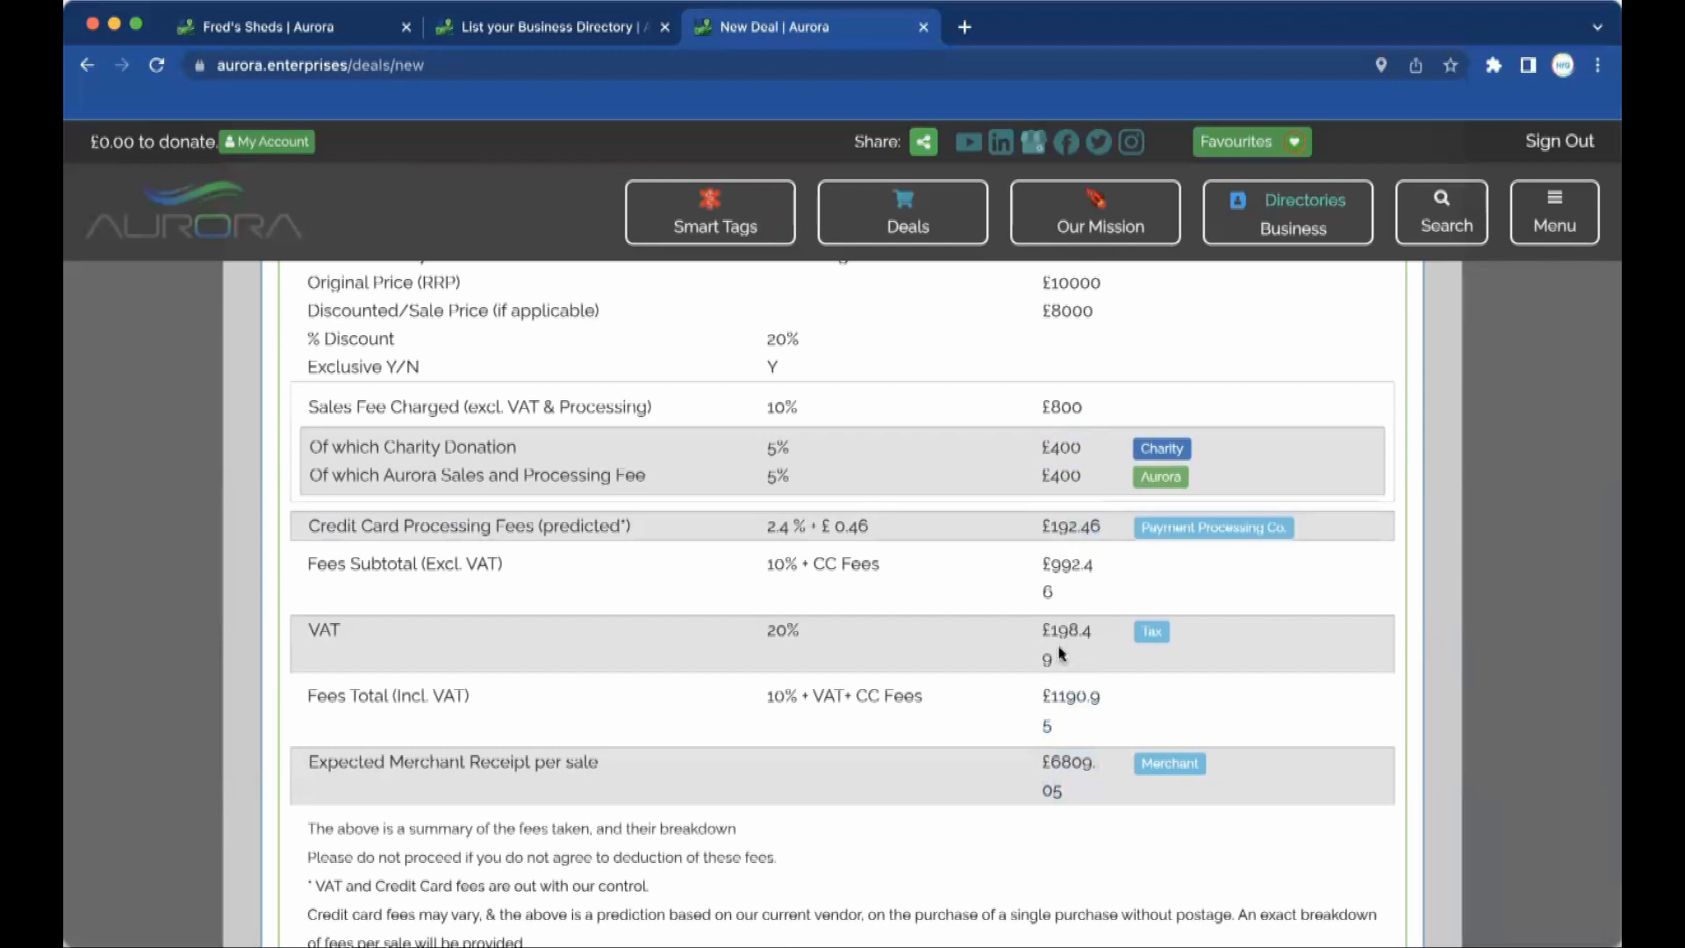
pyautogui.moveTo(1062, 665); pyautogui.dragTo(1043, 633)
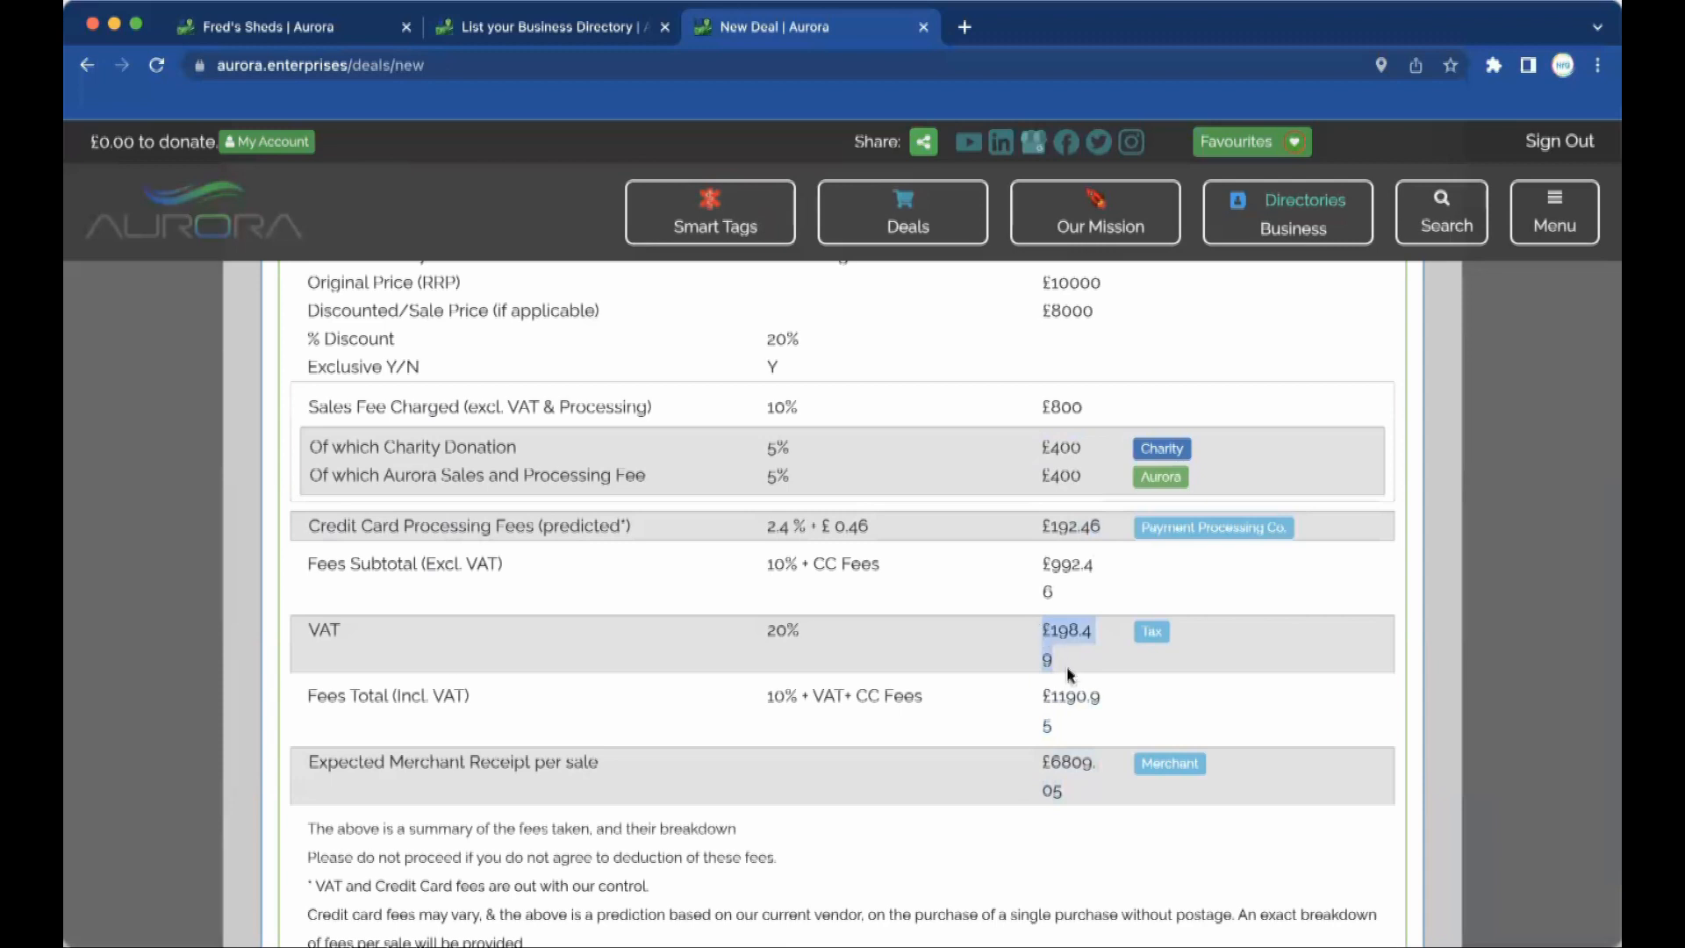
pyautogui.moveTo(1088, 475); pyautogui.dragTo(1040, 476)
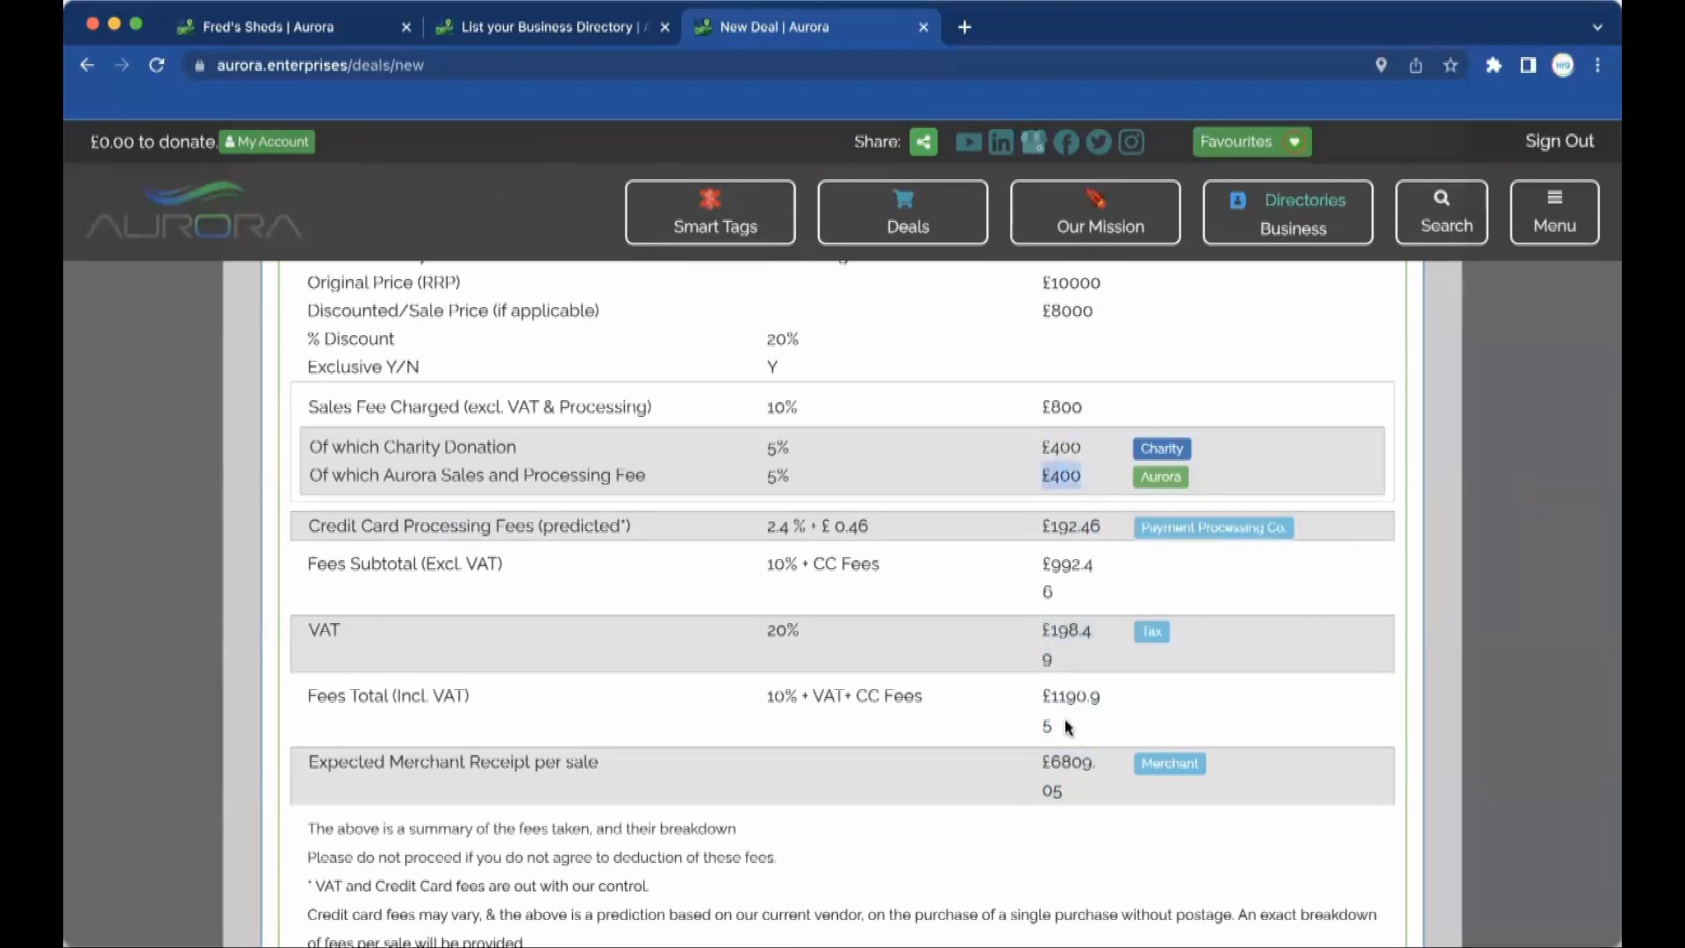
pyautogui.moveTo(1066, 728); pyautogui.dragTo(1041, 689)
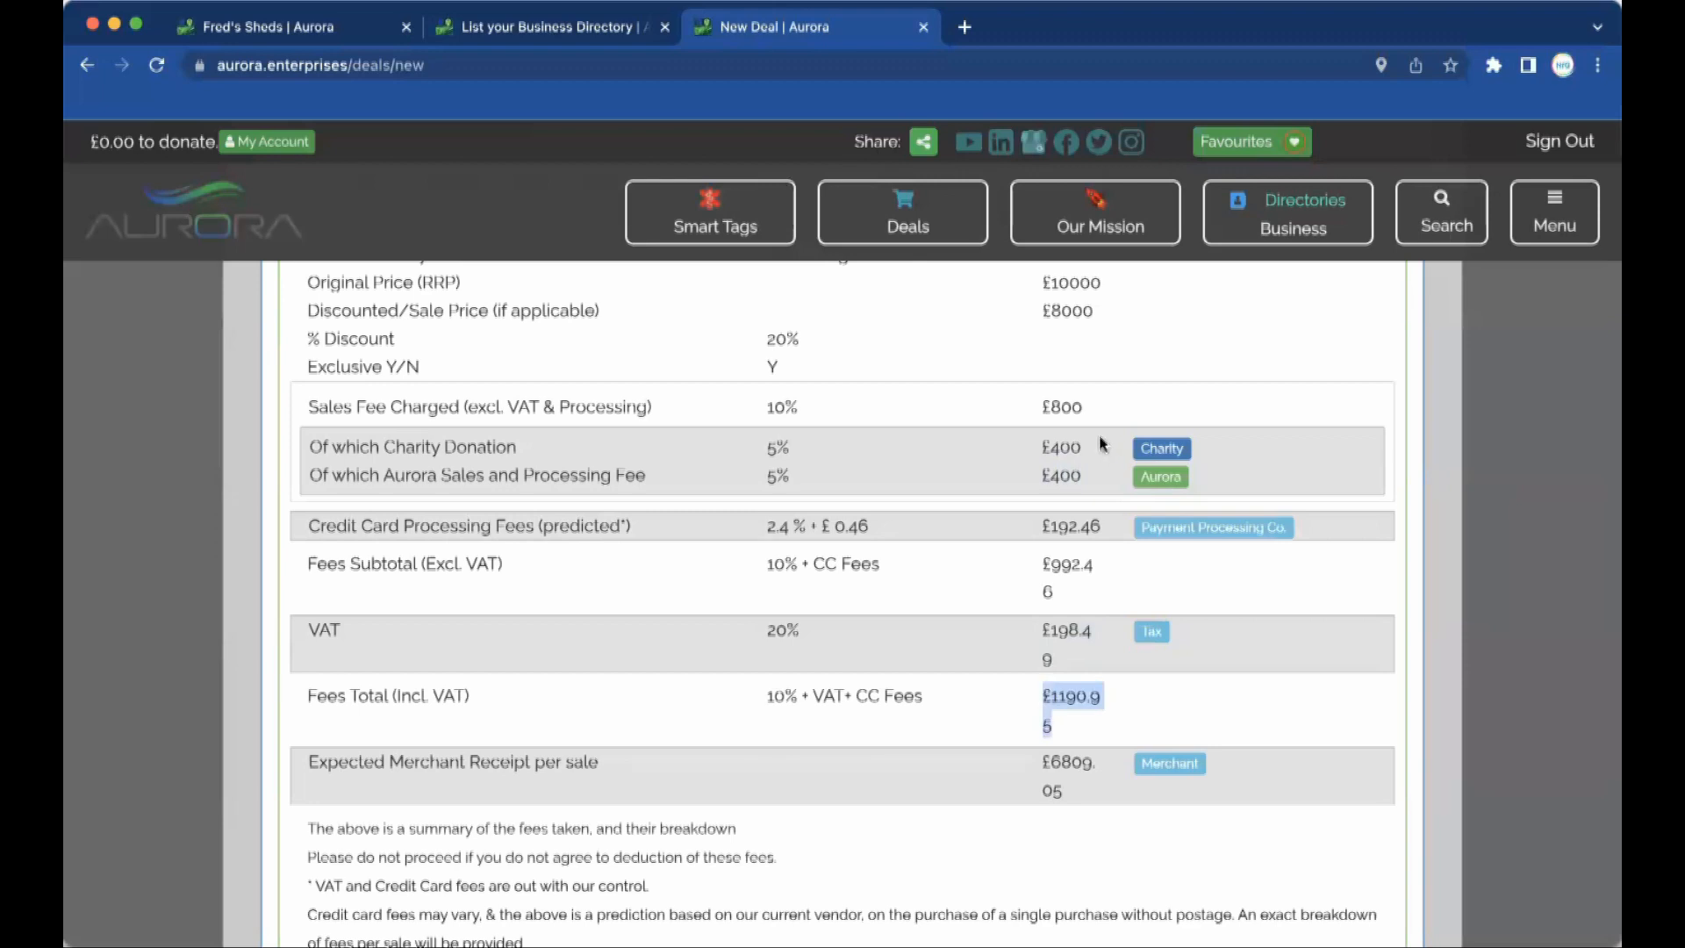
pyautogui.moveTo(1097, 446); pyautogui.dragTo(1046, 437)
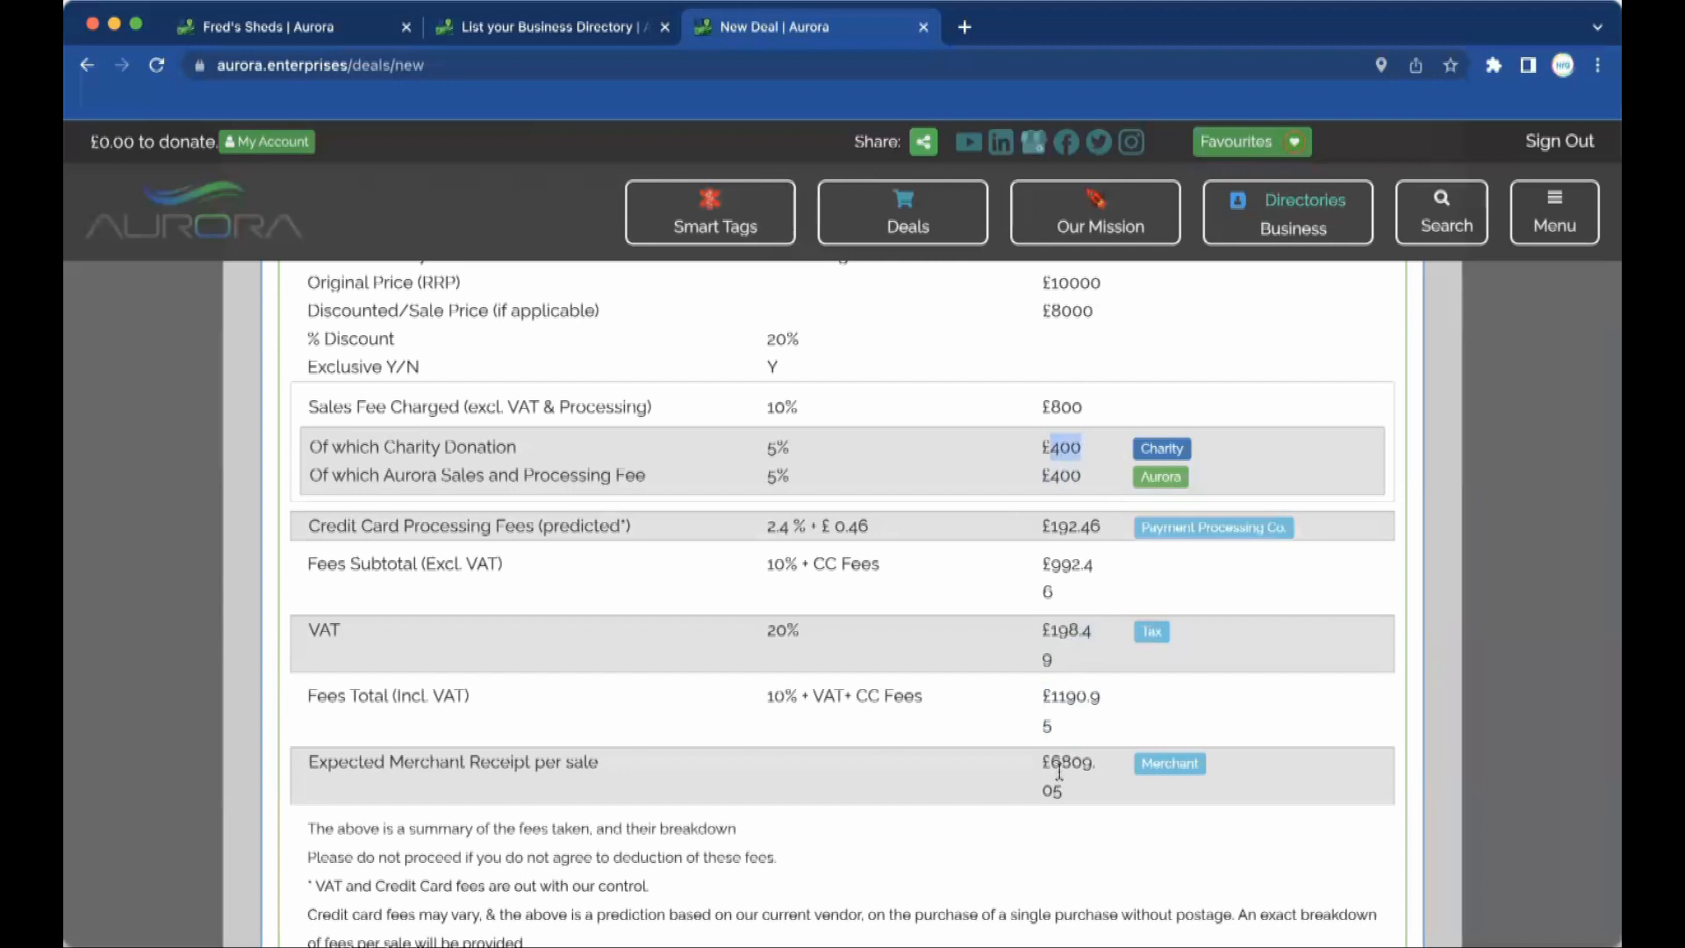
pyautogui.scroll(-5, 1059, 780)
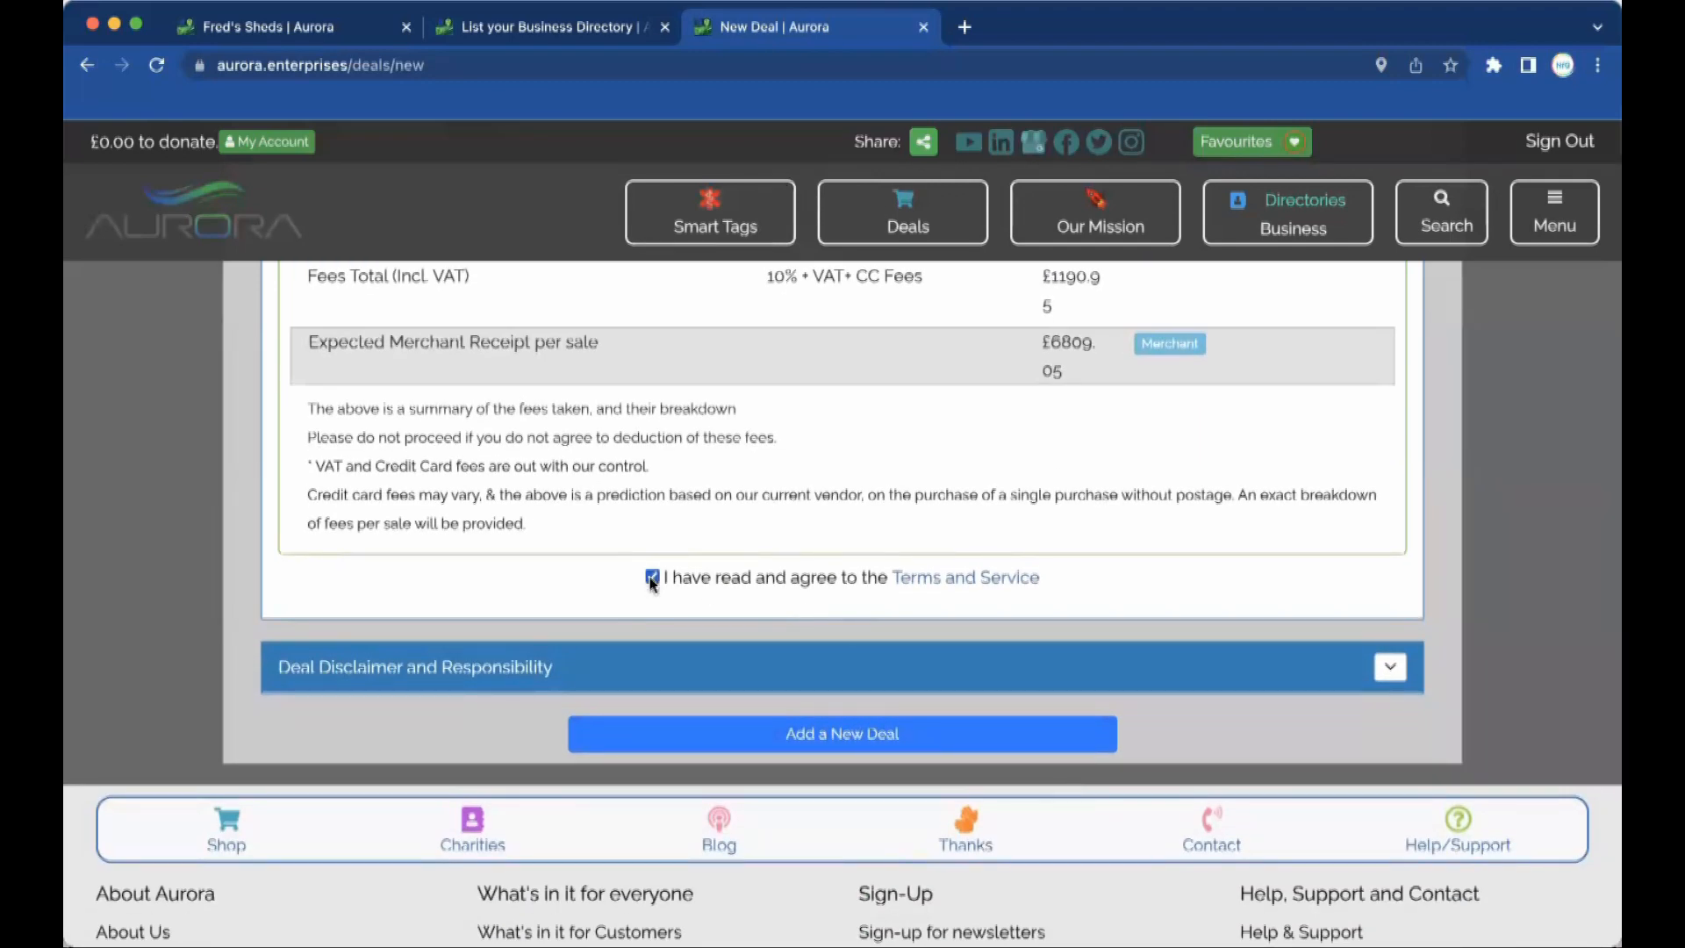
pyautogui.scroll(15, 741, 509)
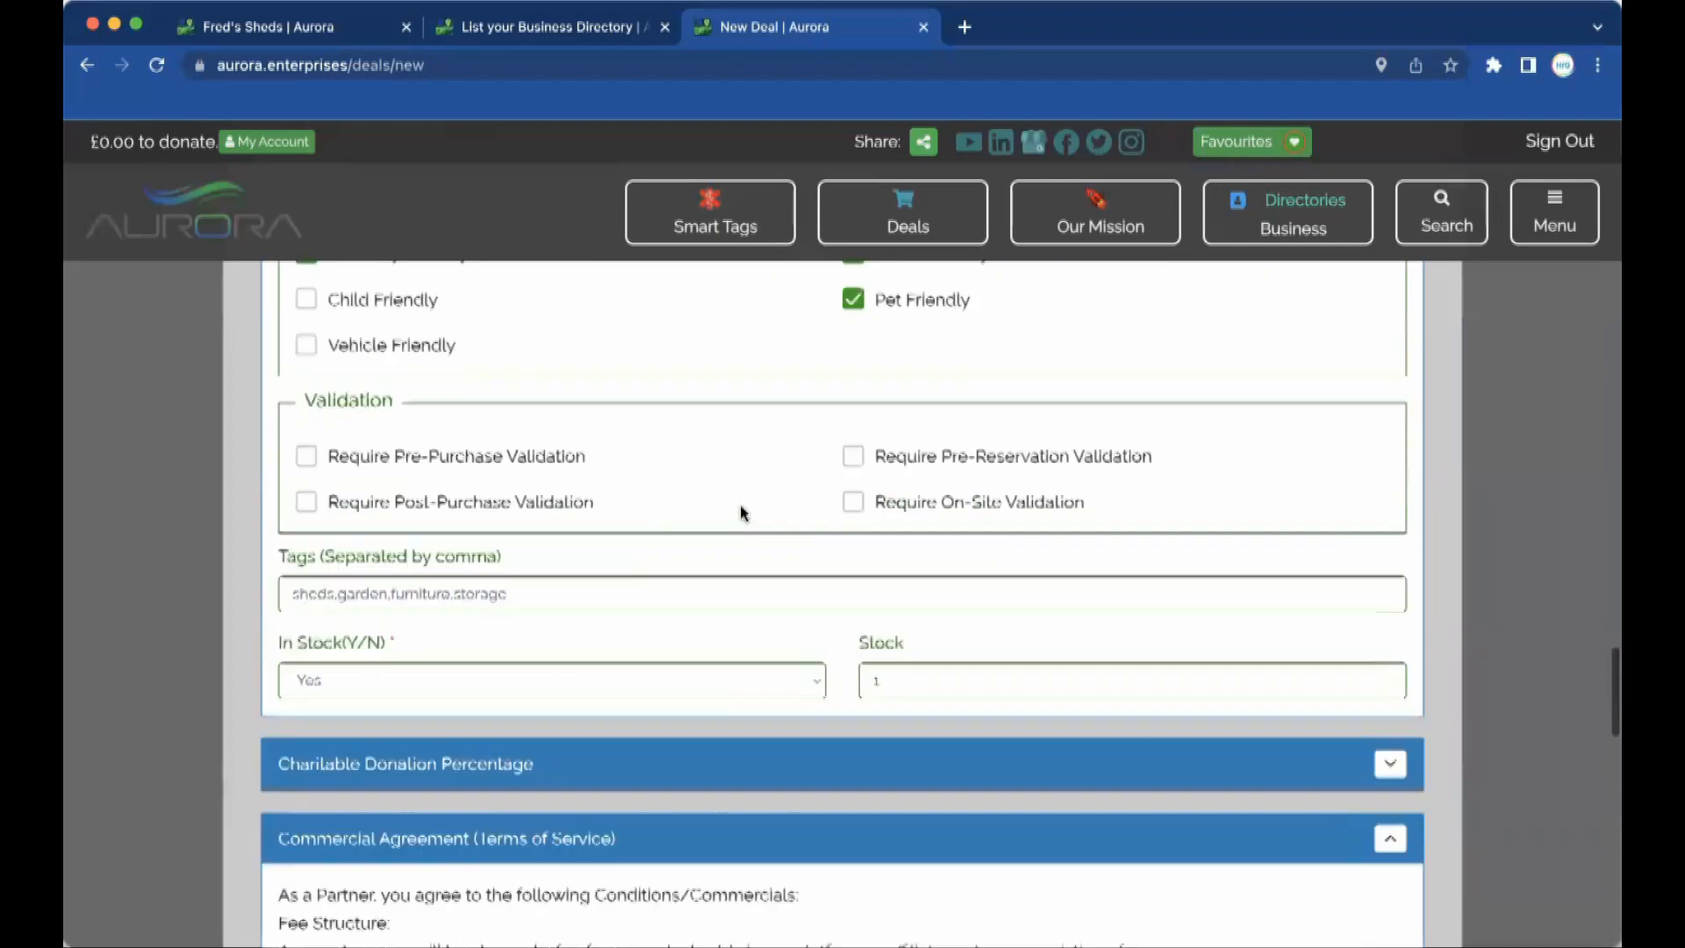
# Choose Deals 4 Donations as partner shop and submit 'Freds Sheds Deal of the Century' for admin approval.
pyautogui.scroll(20, 741, 507)
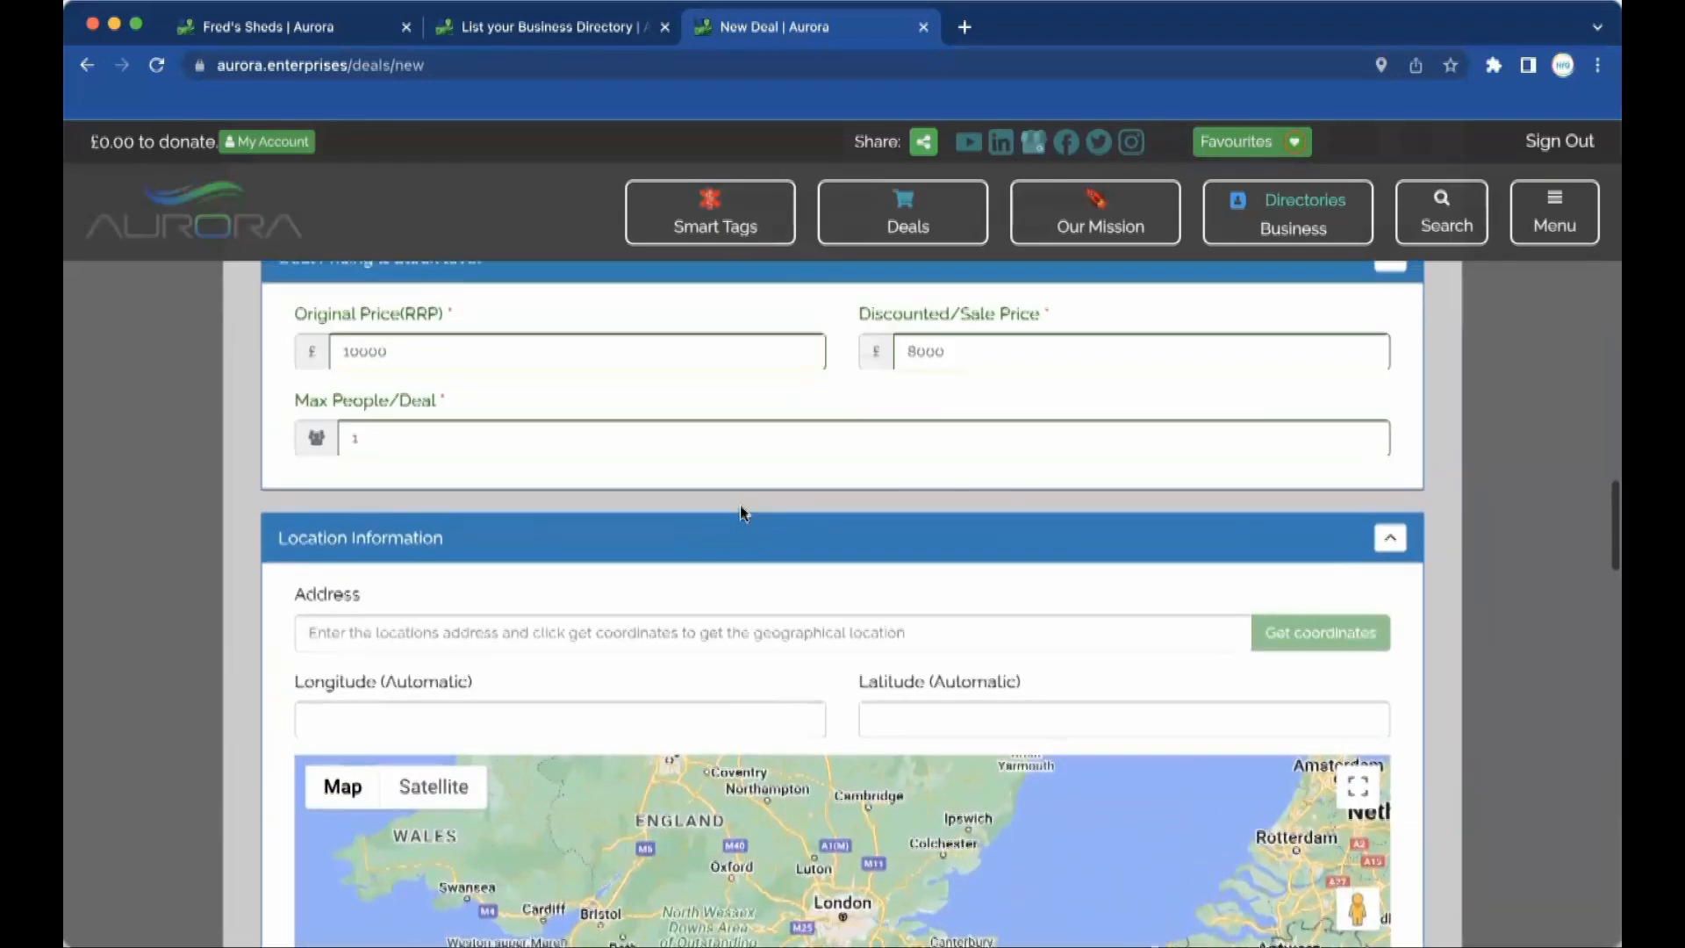
pyautogui.scroll(-2, 739, 507)
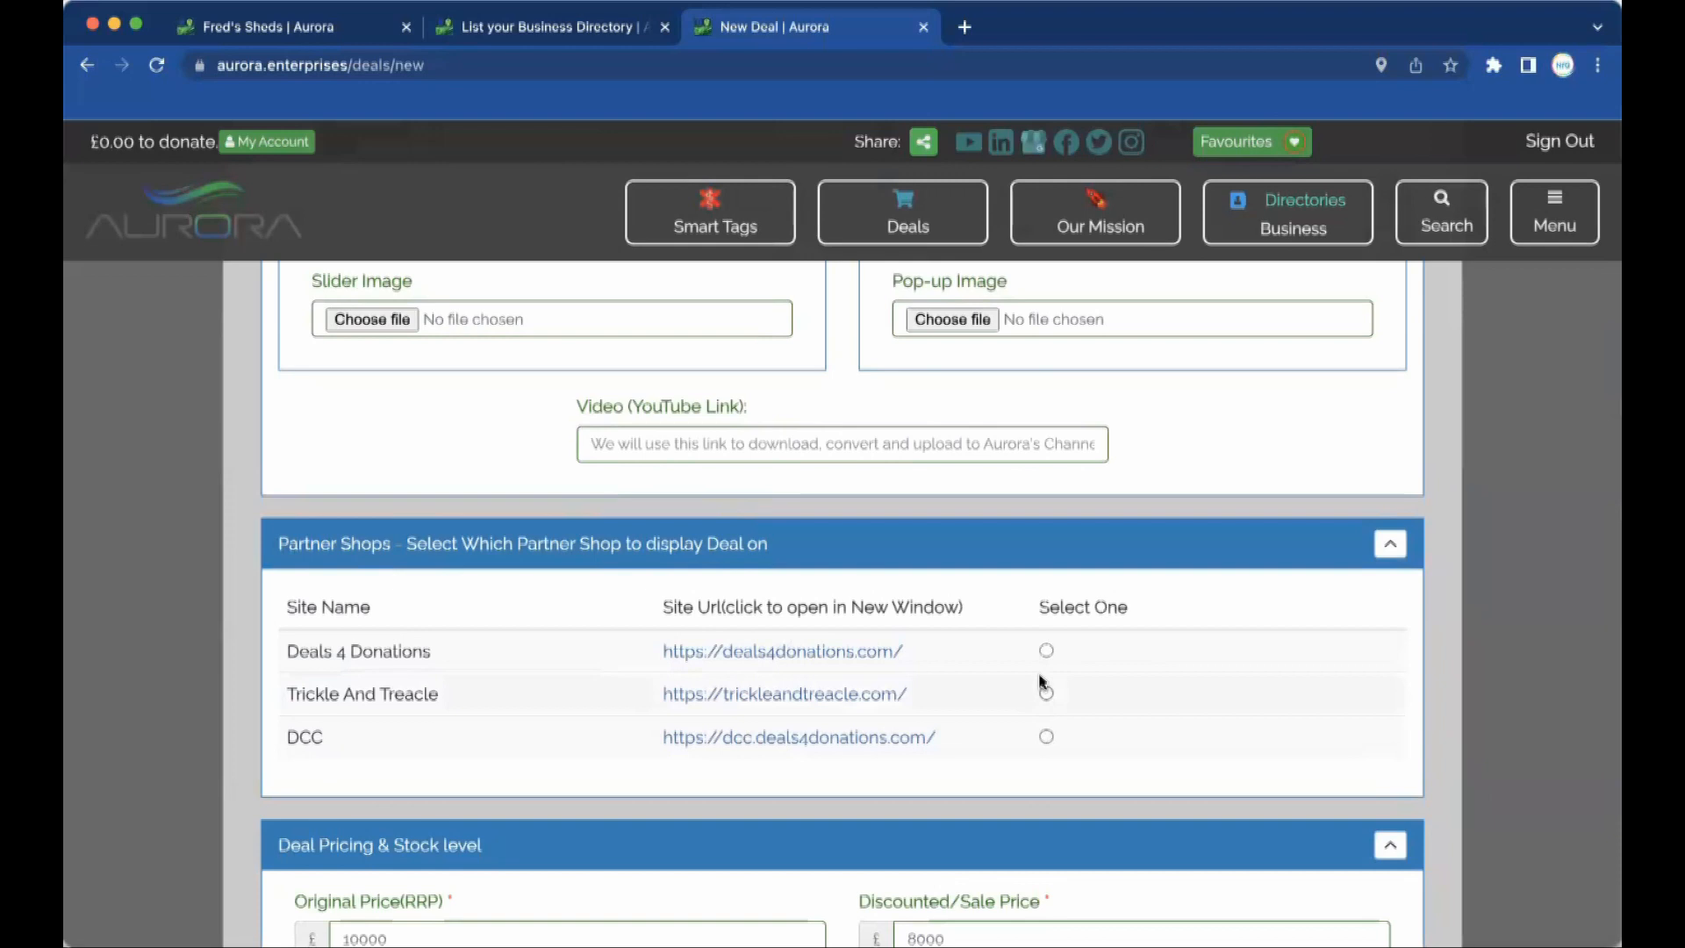
pyautogui.click(1047, 651)
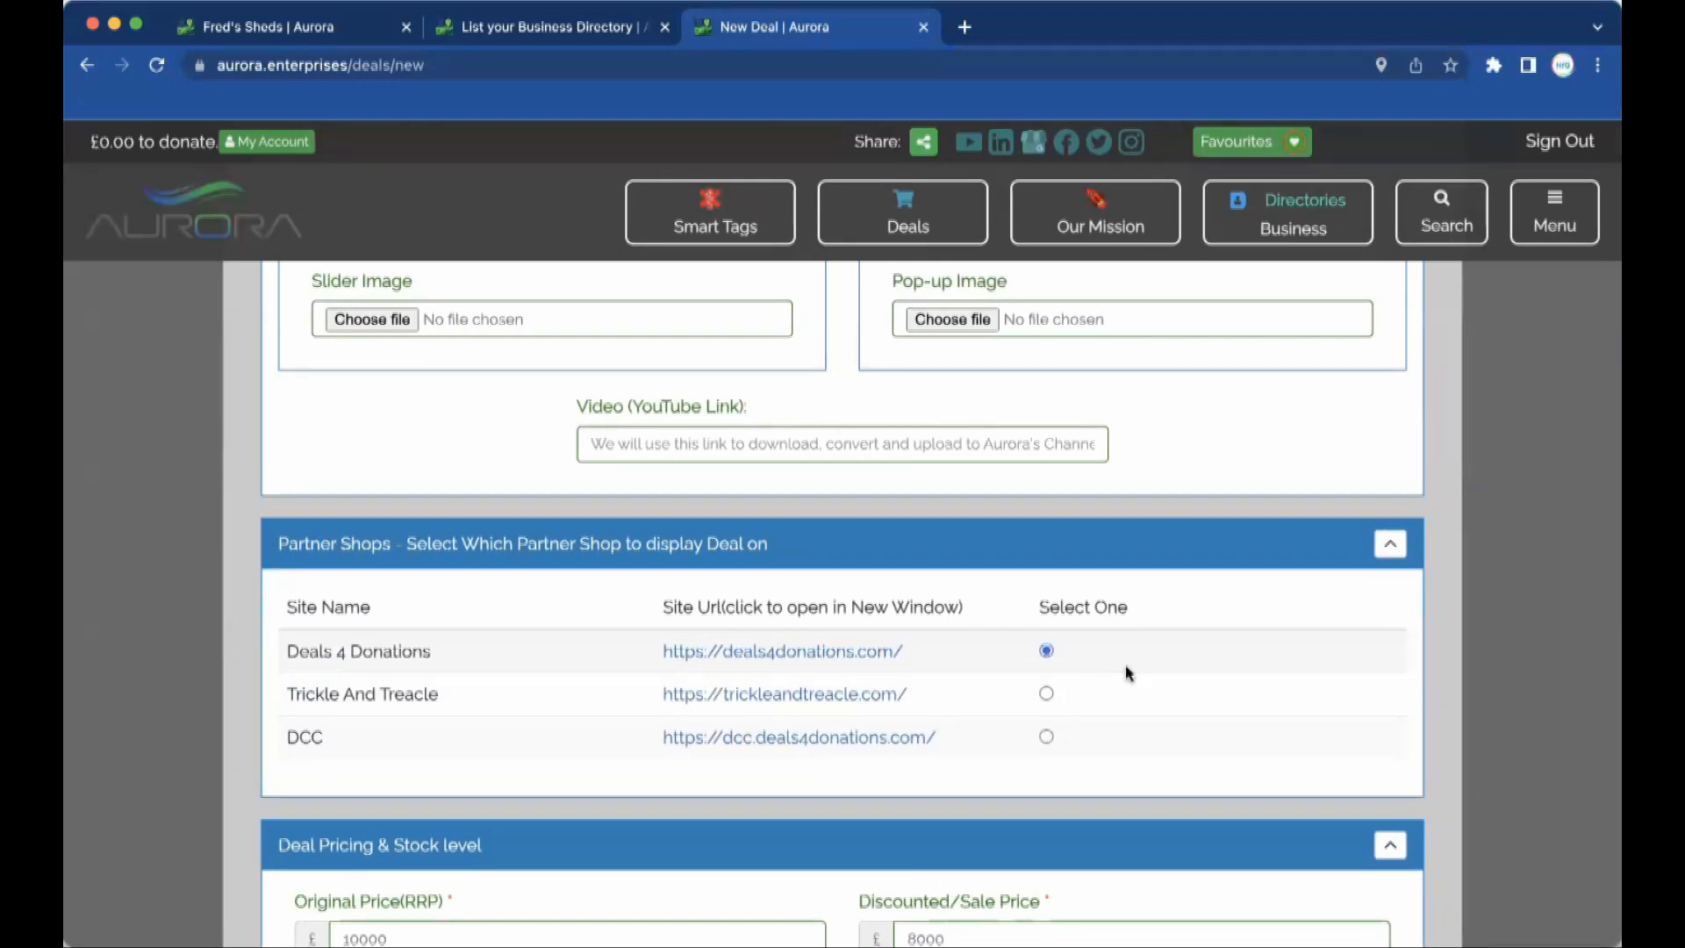
pyautogui.scroll(-20, 1129, 674)
pyautogui.scroll(-20, 1129, 674)
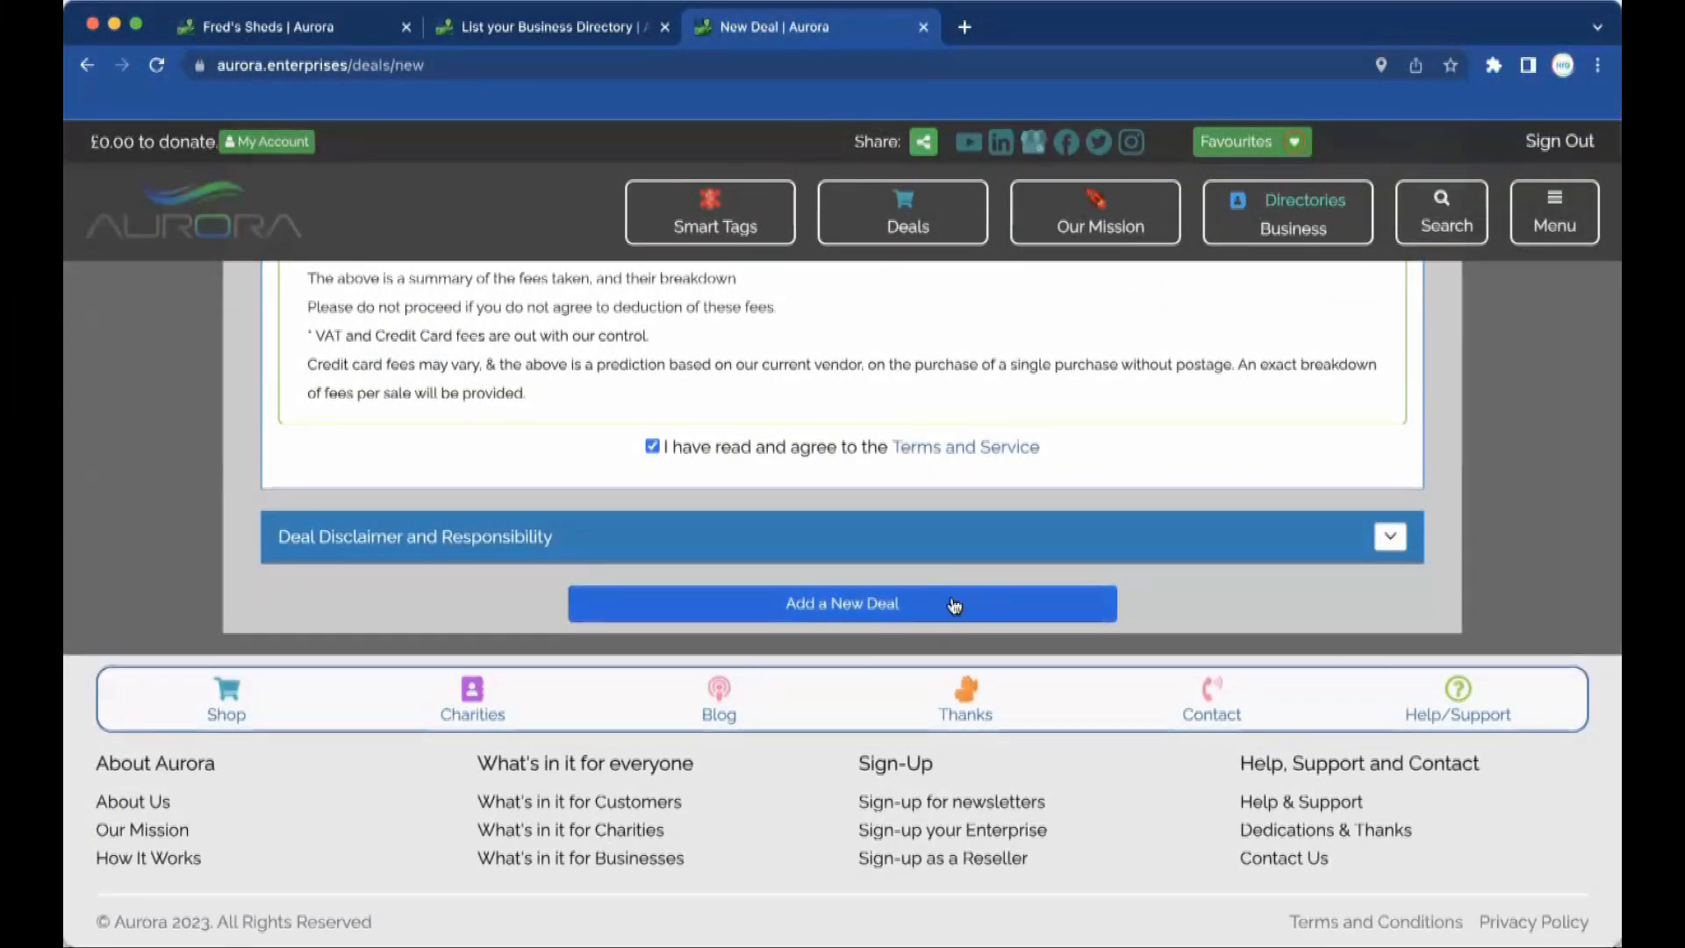
pyautogui.click(1392, 539)
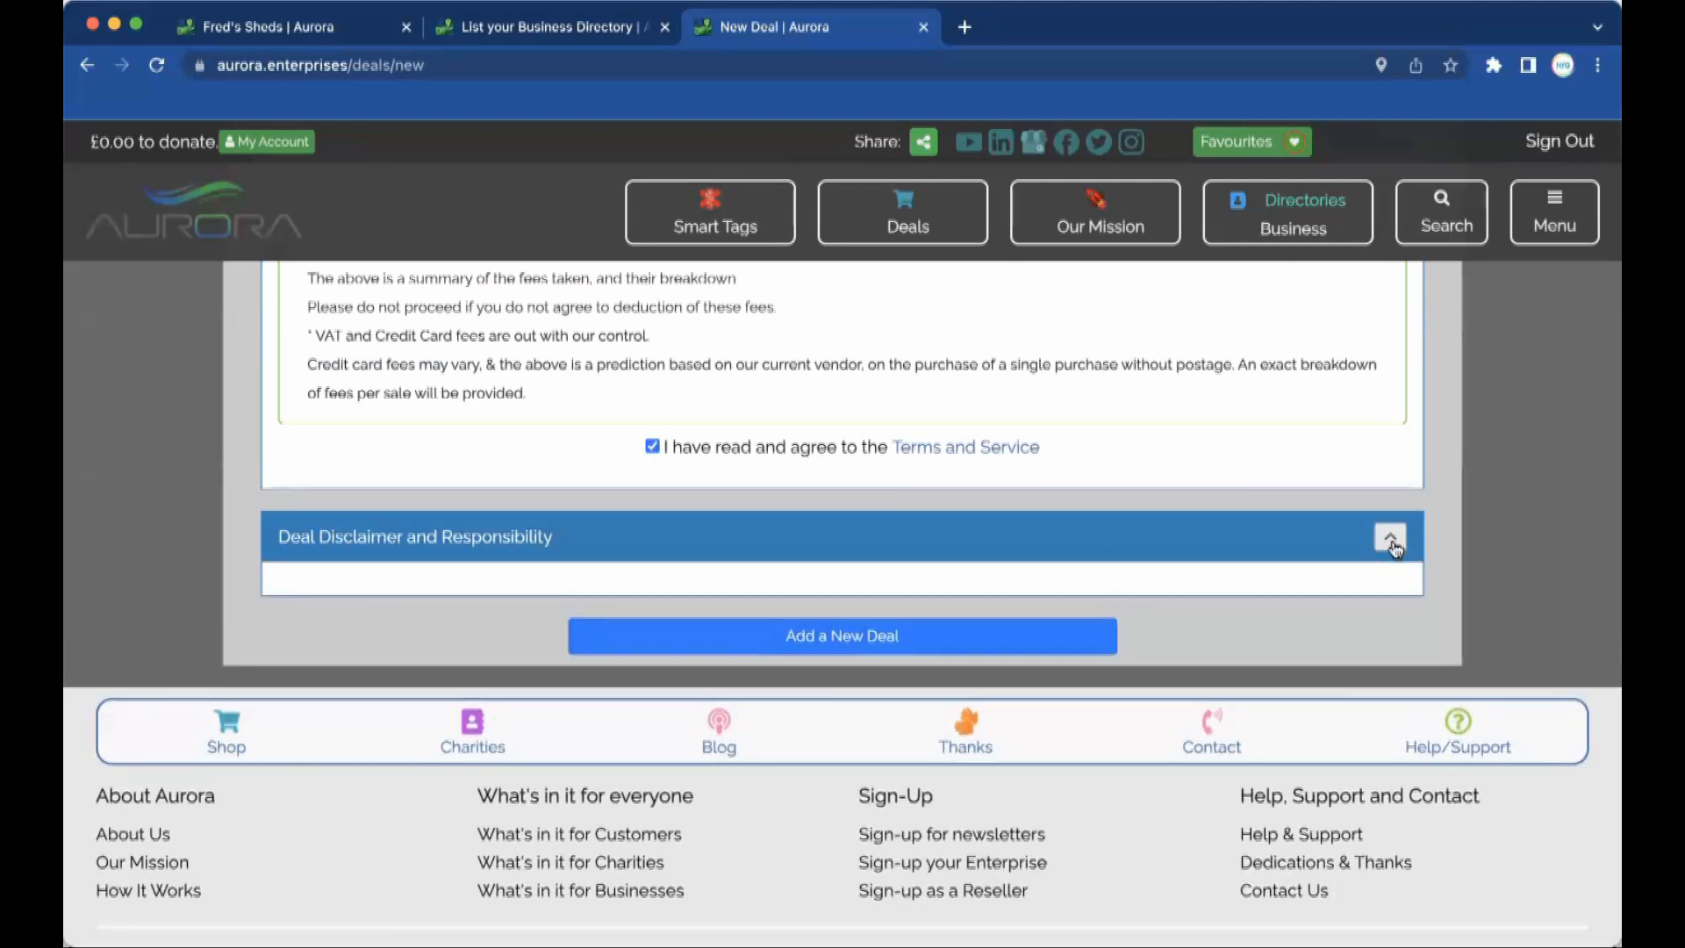
pyautogui.click(1389, 538)
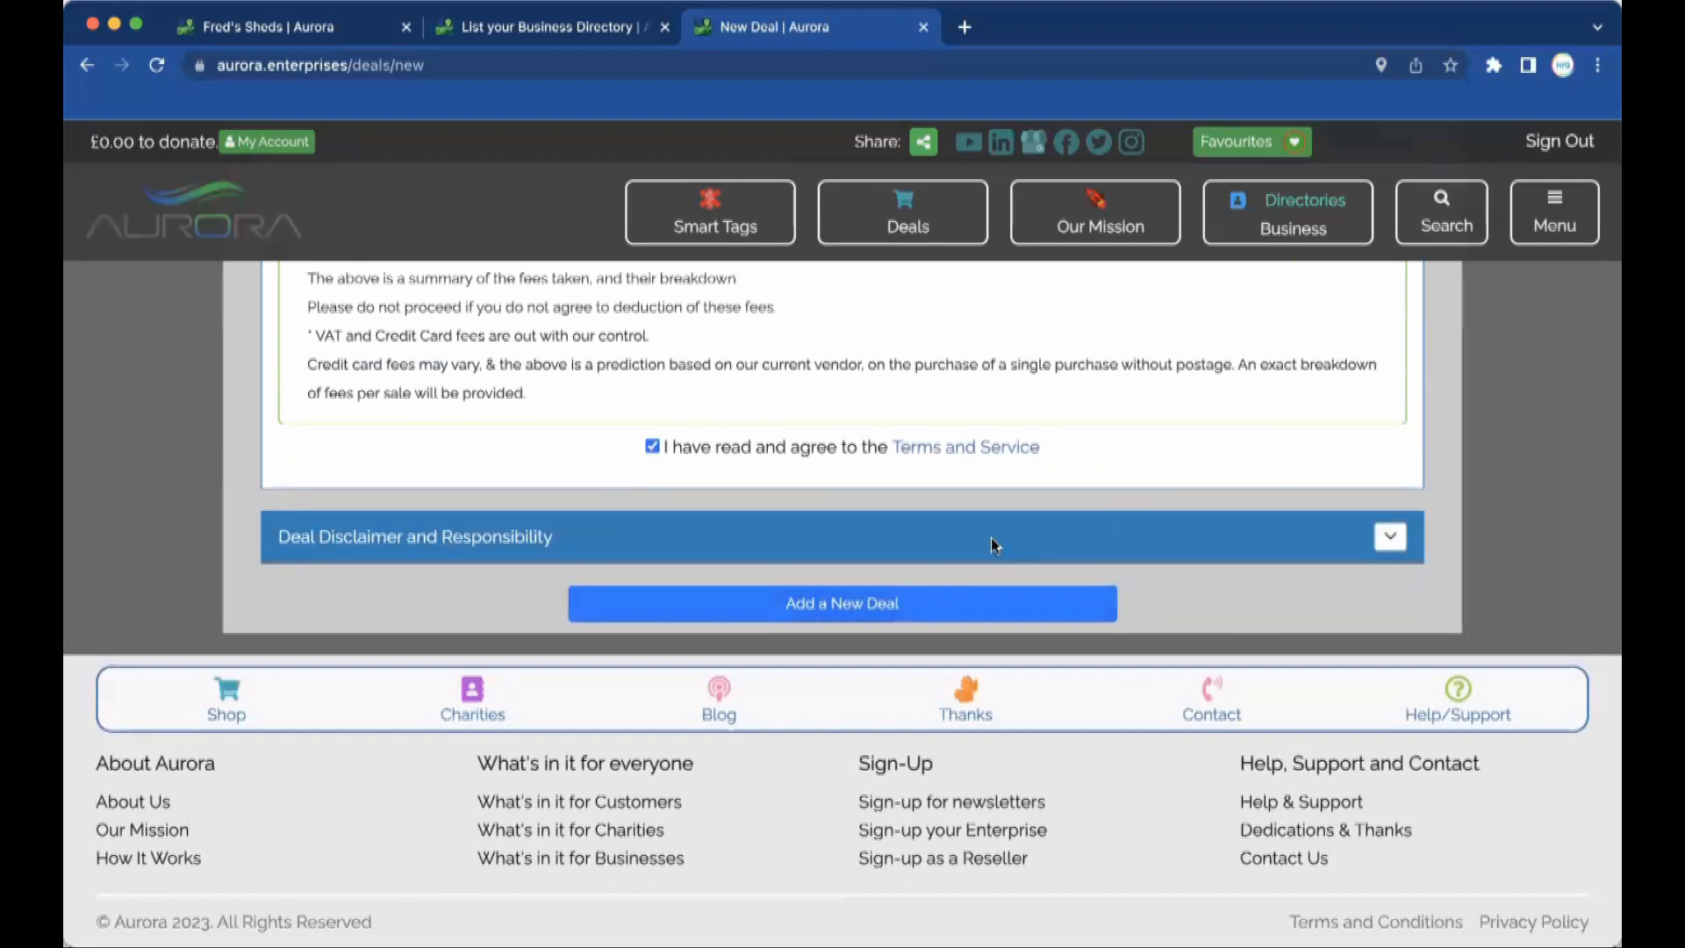
pyautogui.click(963, 603)
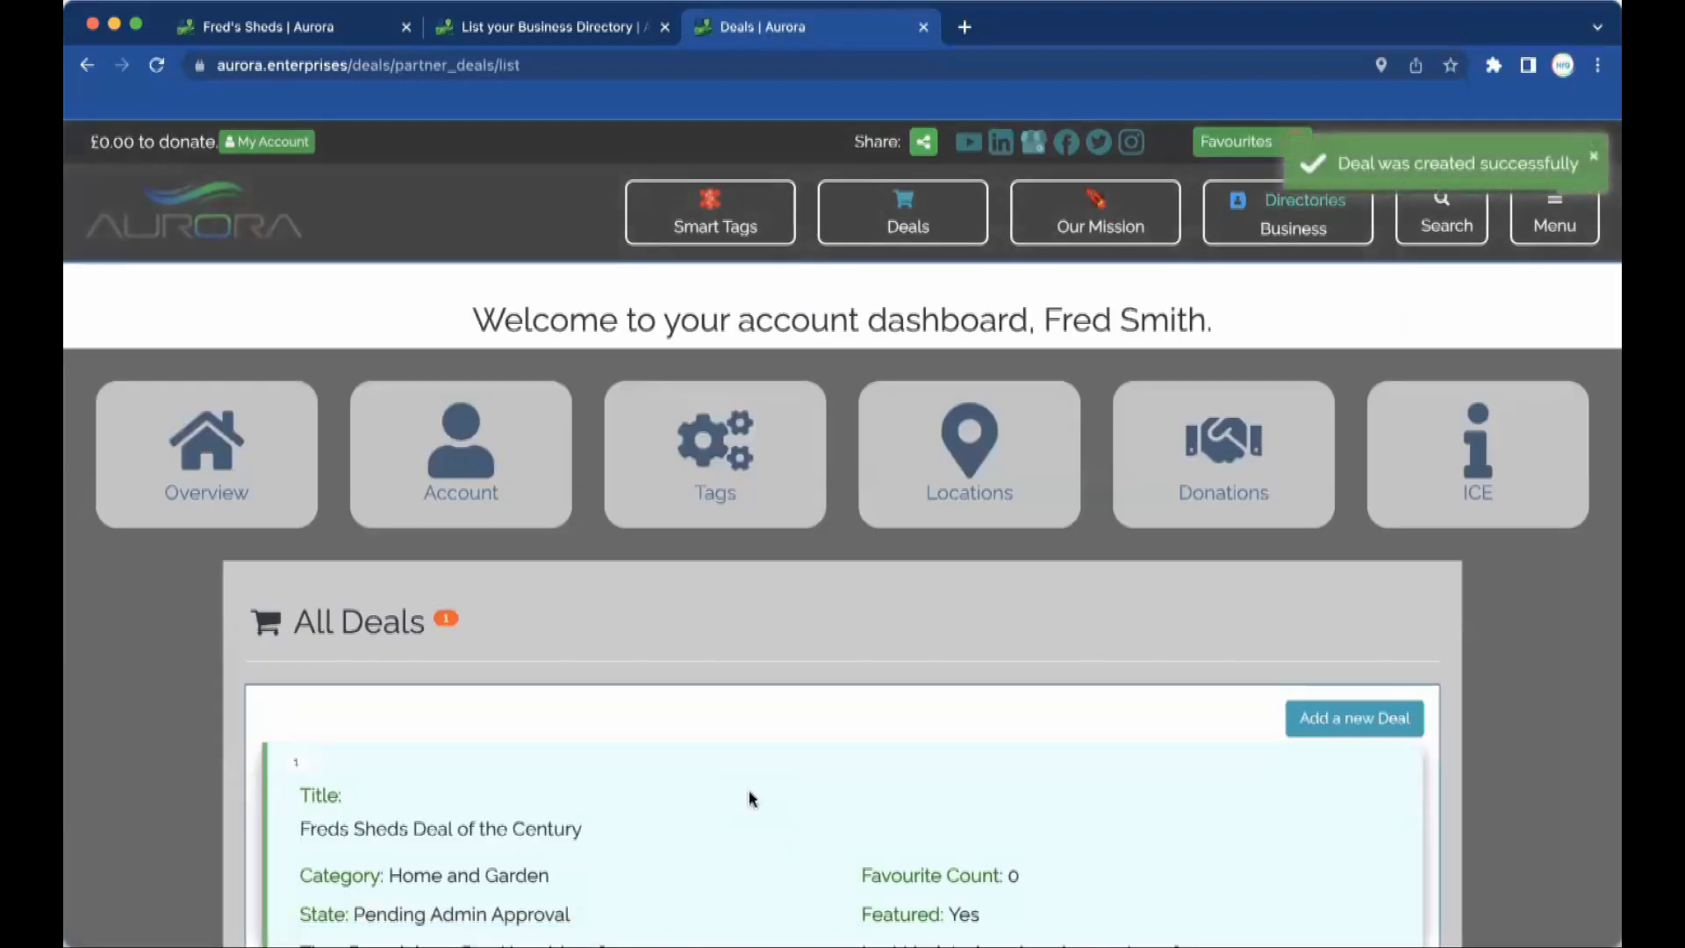
# Check the deal's Pending Admin Approval state and remaining time in the deal list.
pyautogui.scroll(-4, 751, 798)
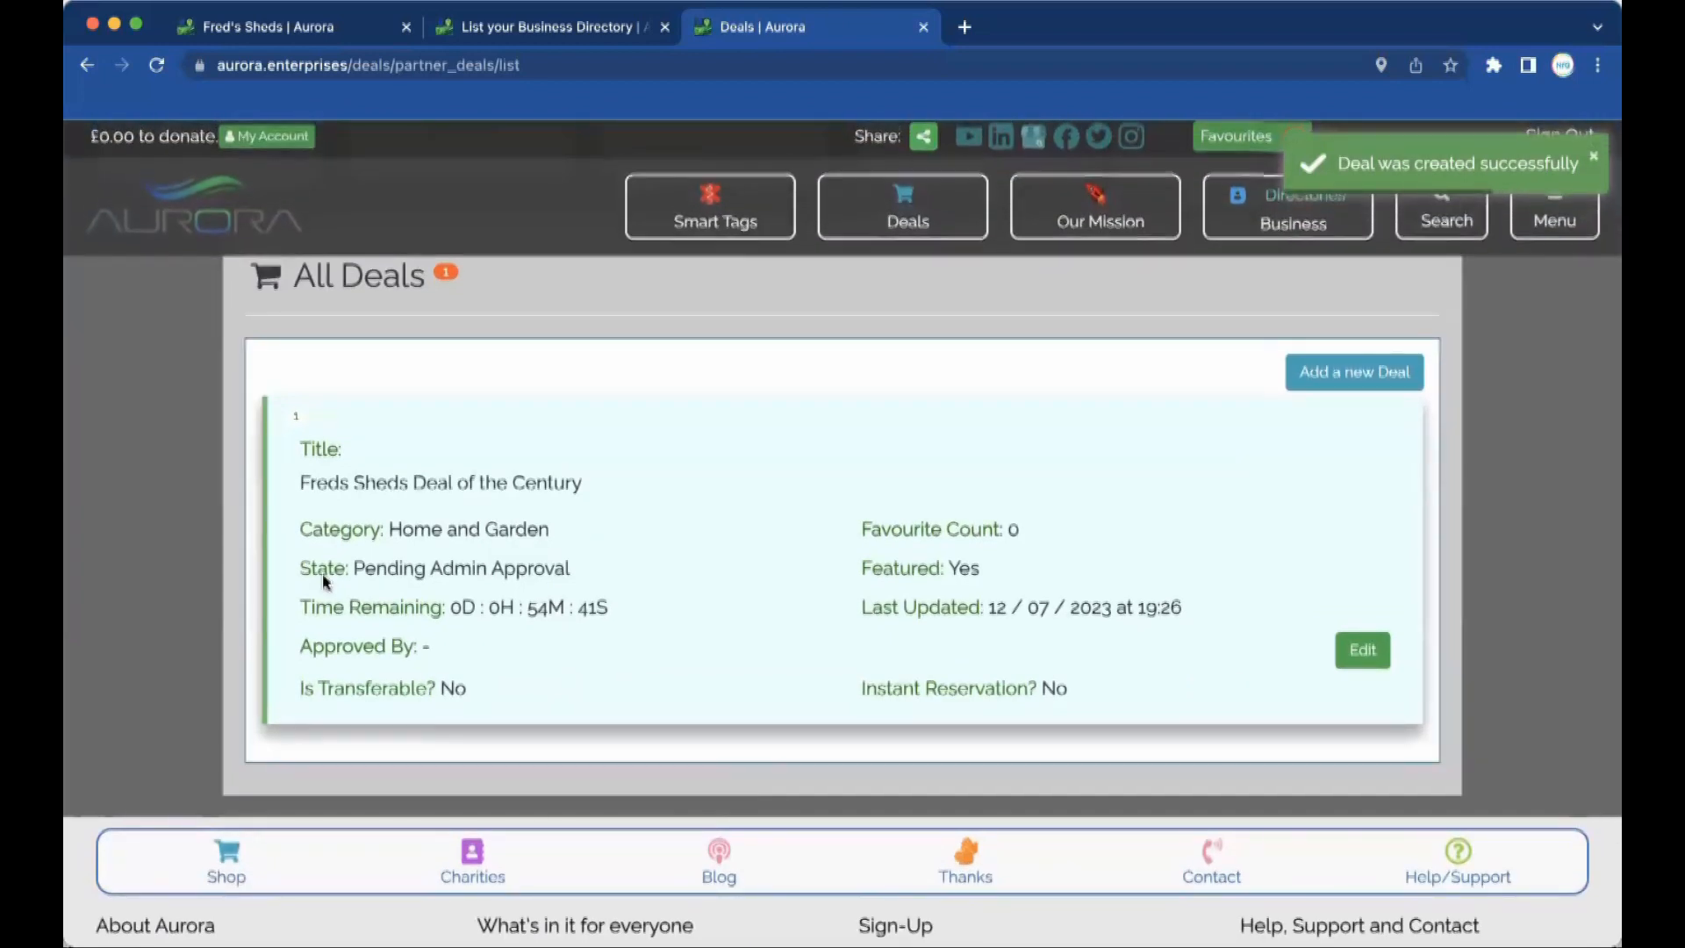
pyautogui.moveTo(581, 572); pyautogui.dragTo(358, 578)
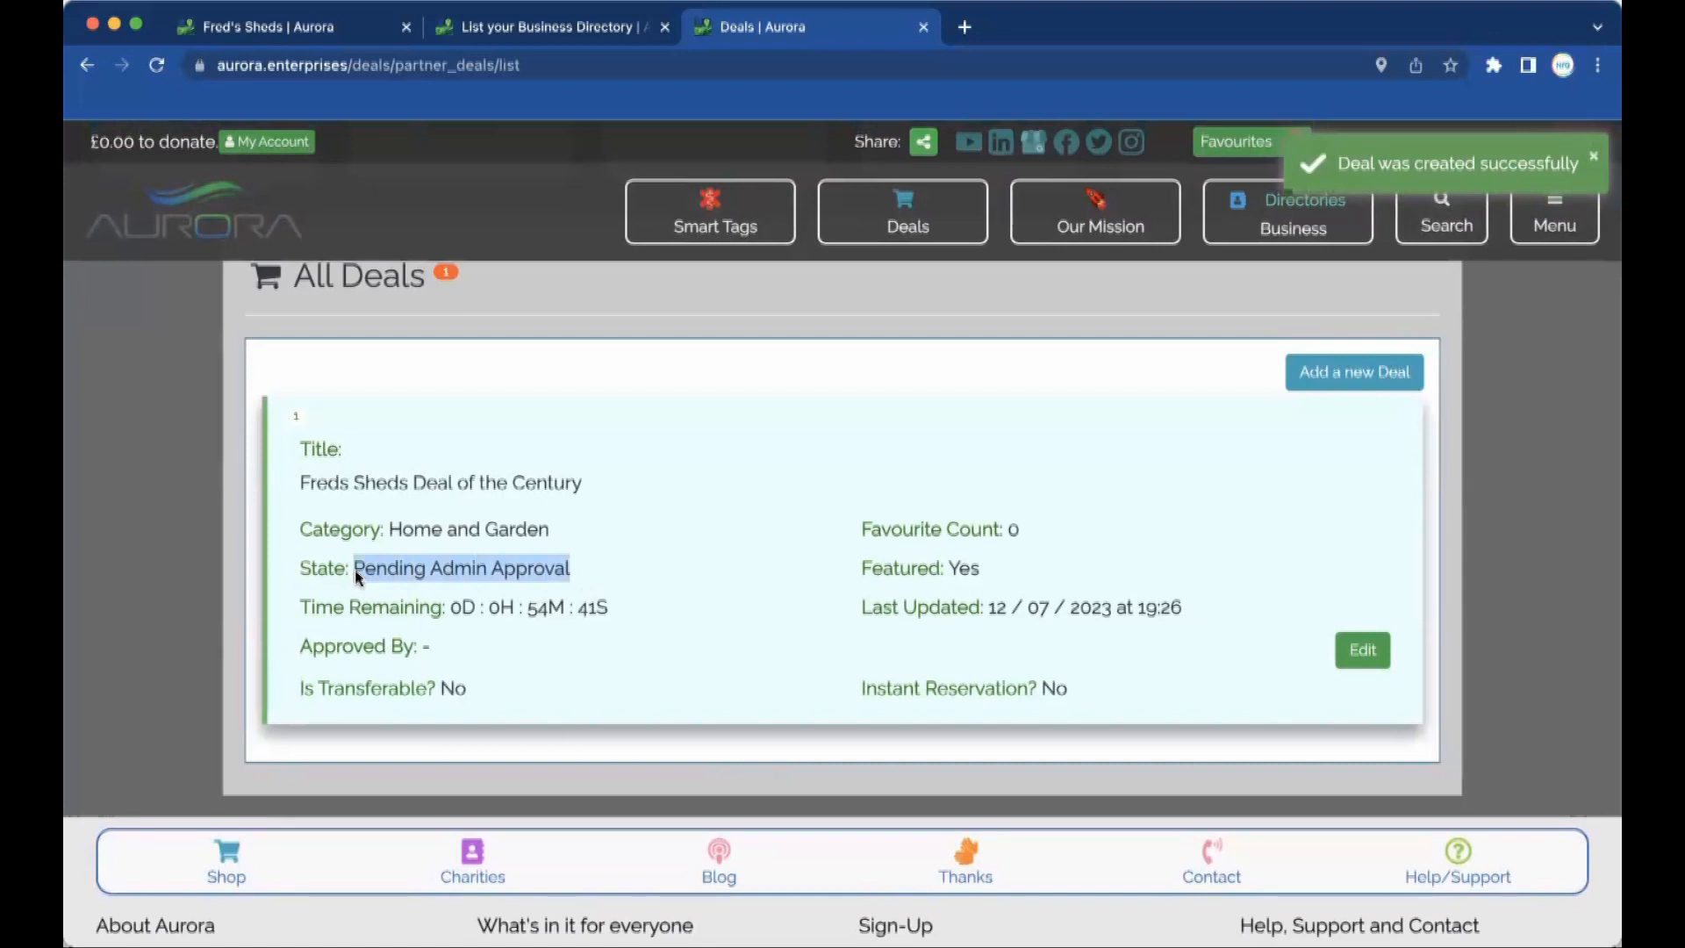
pyautogui.moveTo(614, 609); pyautogui.dragTo(469, 611)
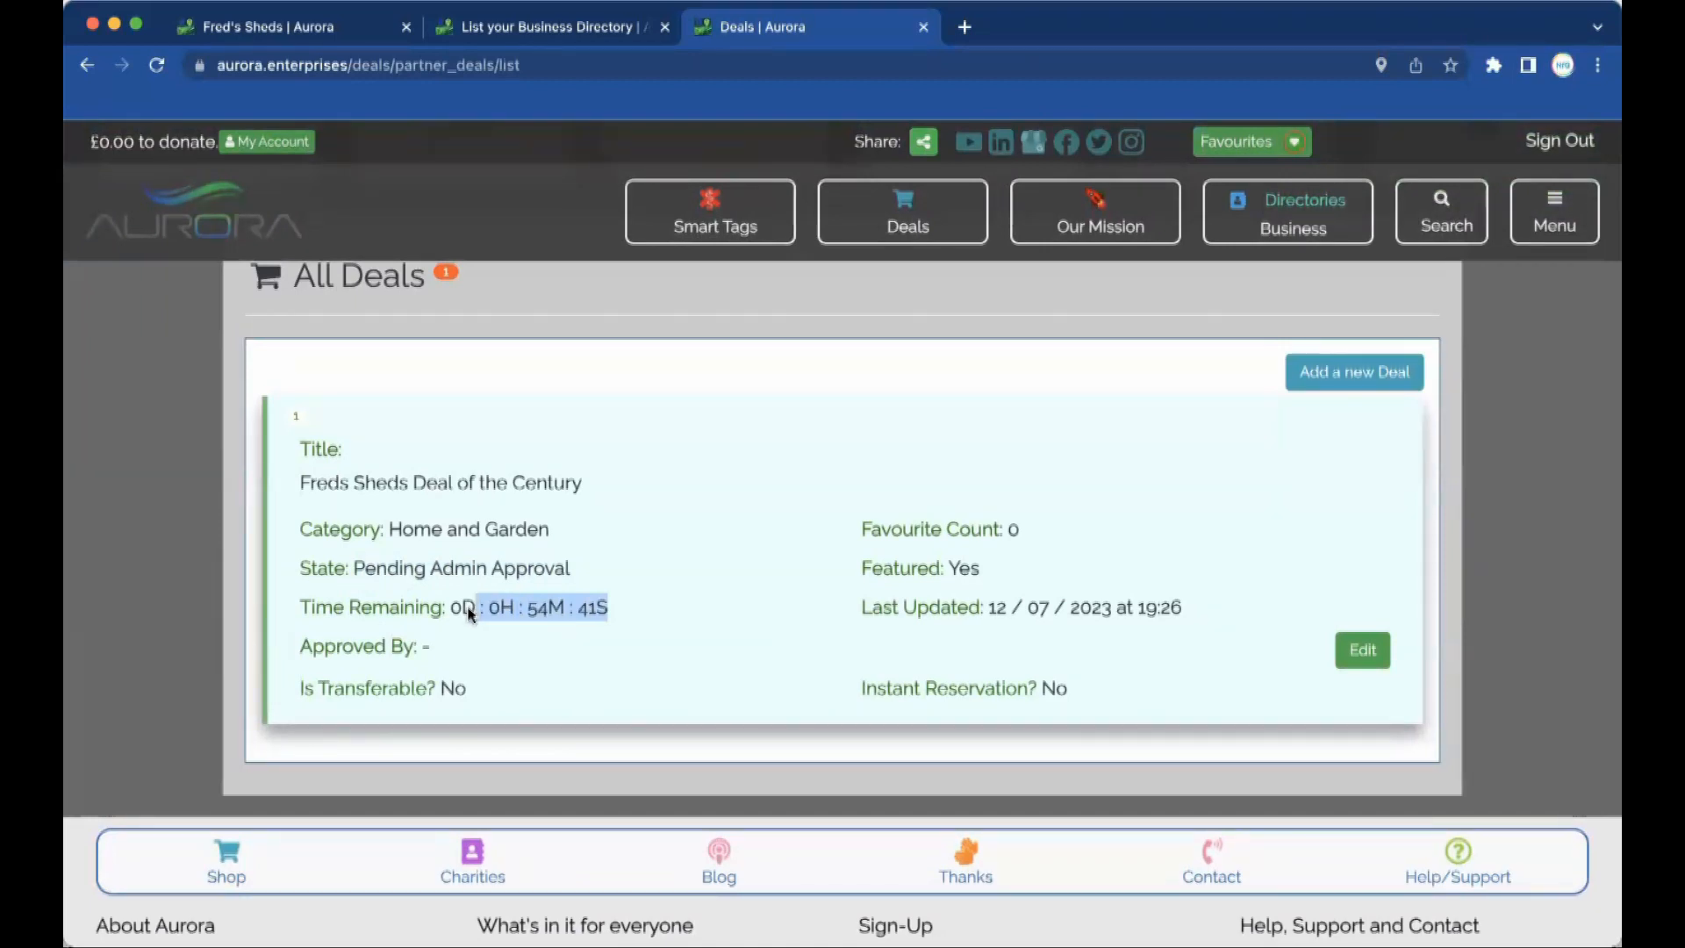
# Reload the deal list until Freds Sheds Deal of the Century reads Active, then open a blank tab.
pyautogui.press('super+Tab')
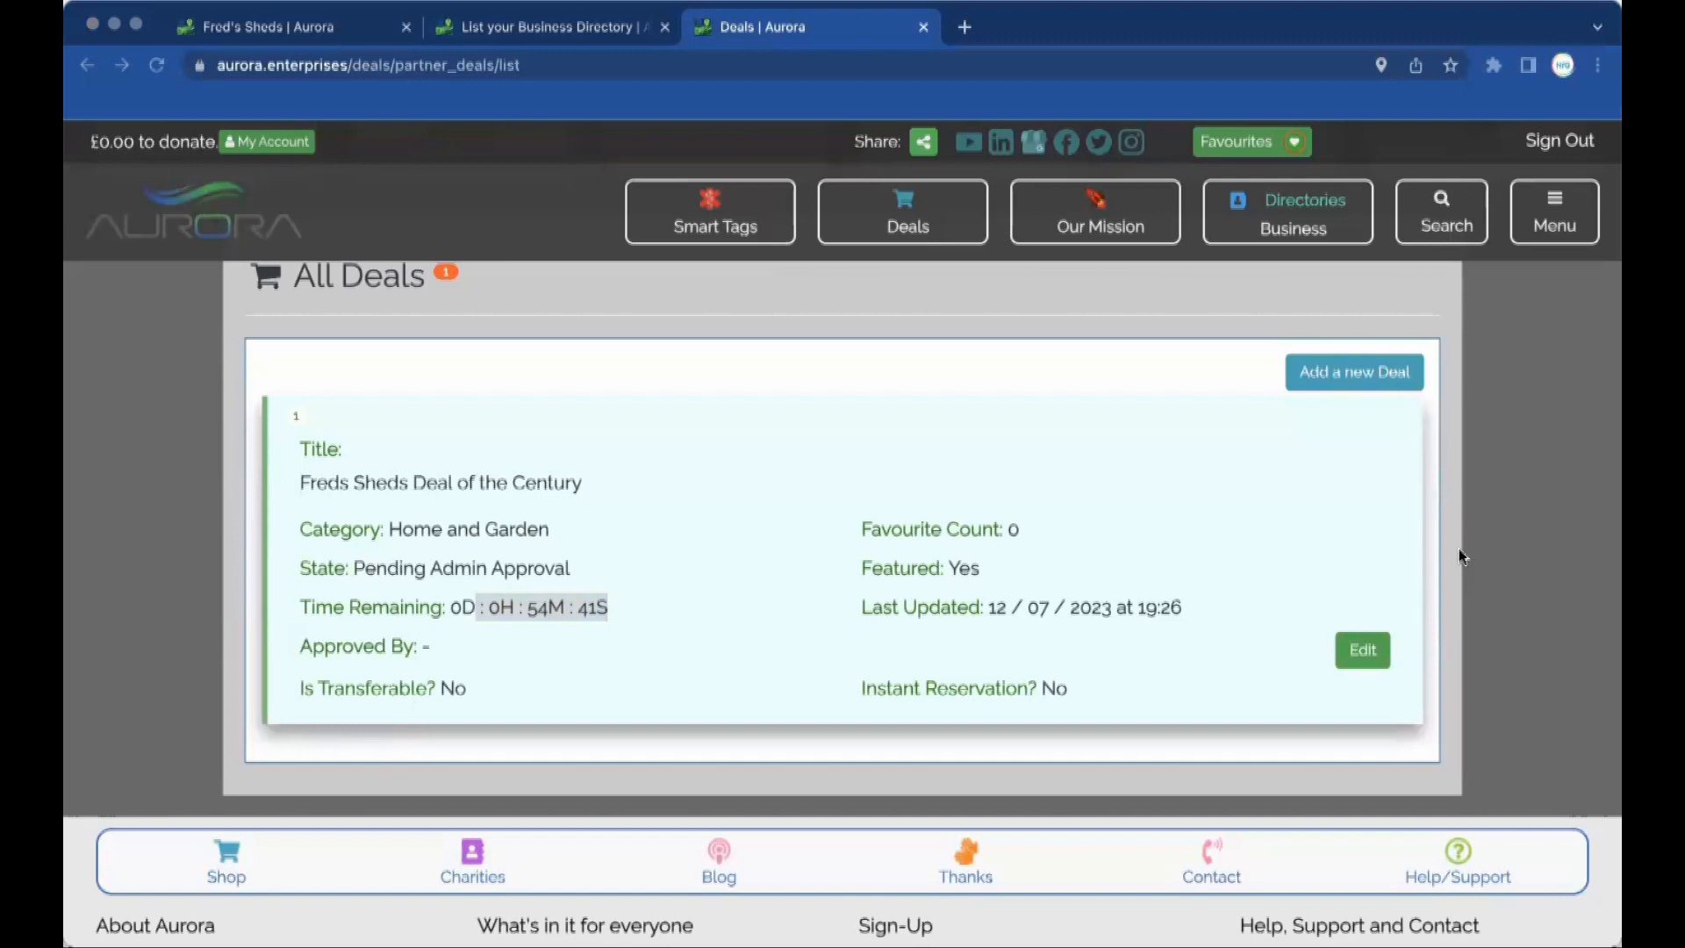
pyautogui.click(611, 165)
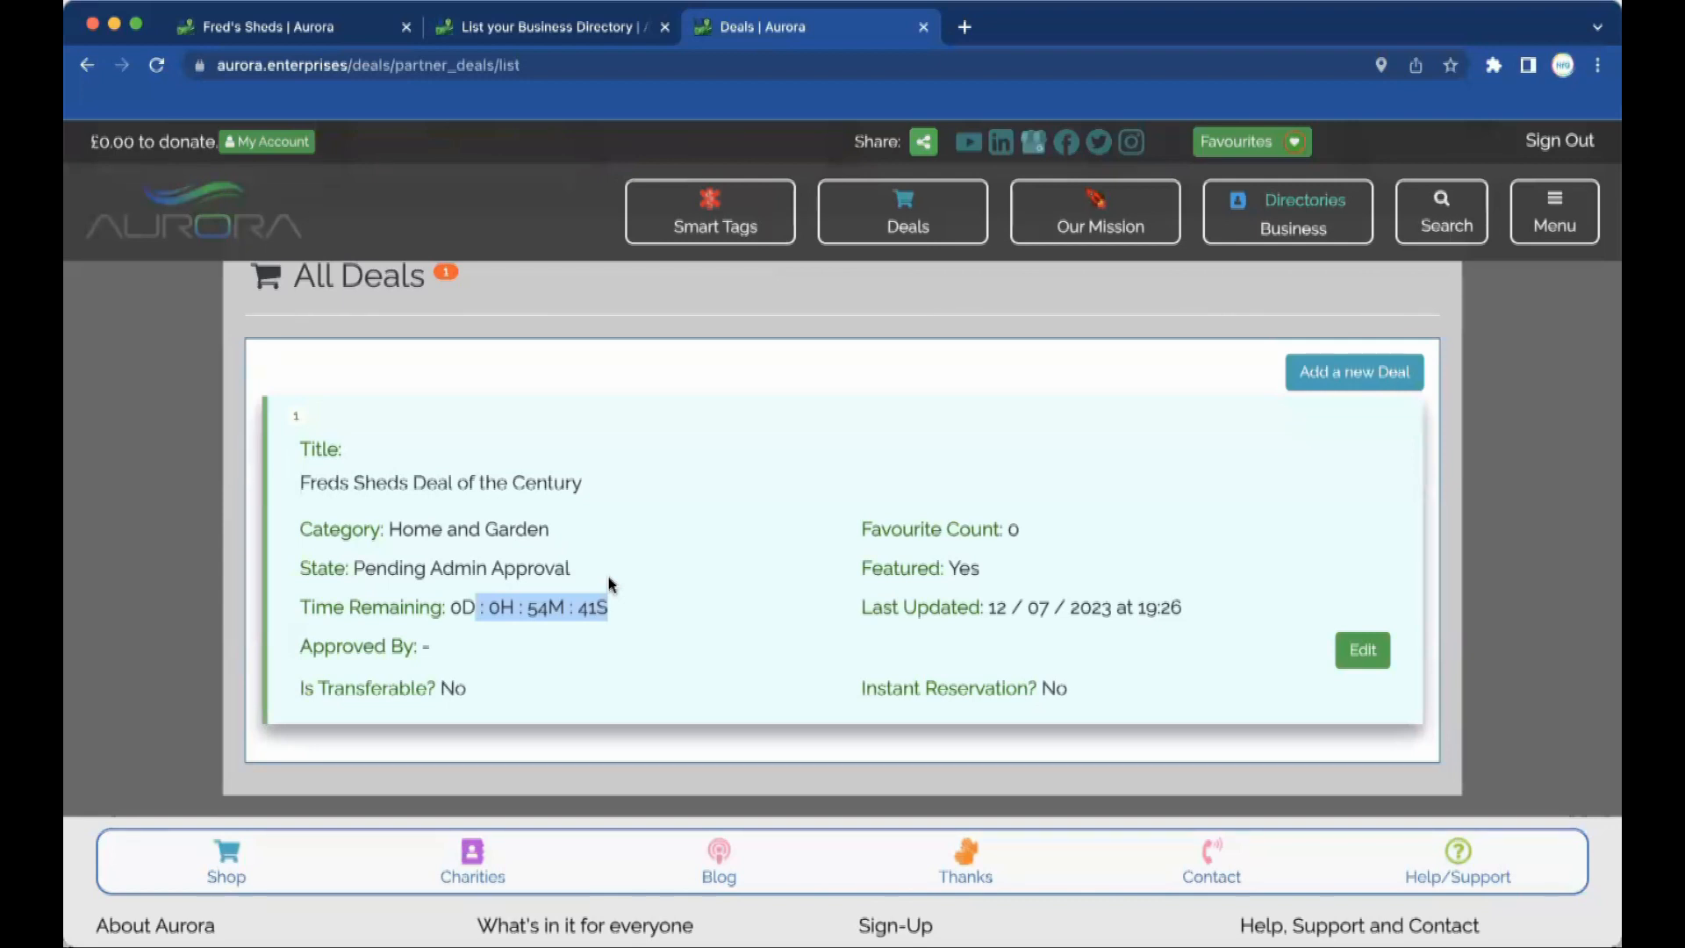
pyautogui.press('super+r')
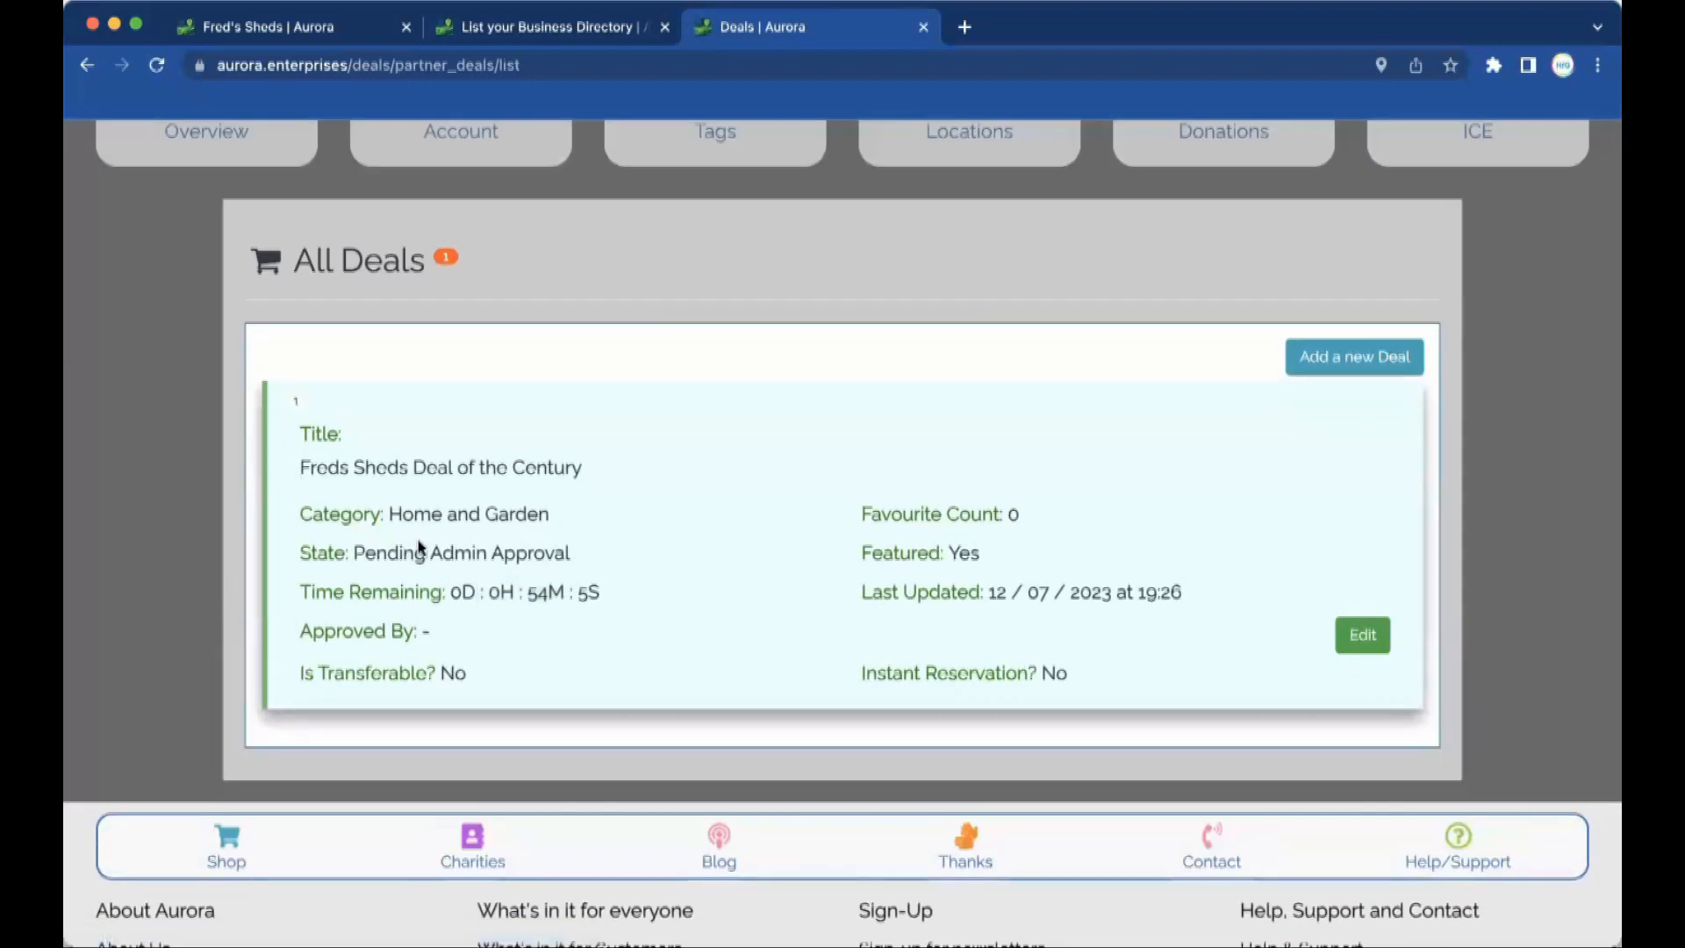
pyautogui.click(566, 64)
pyautogui.press('Return')
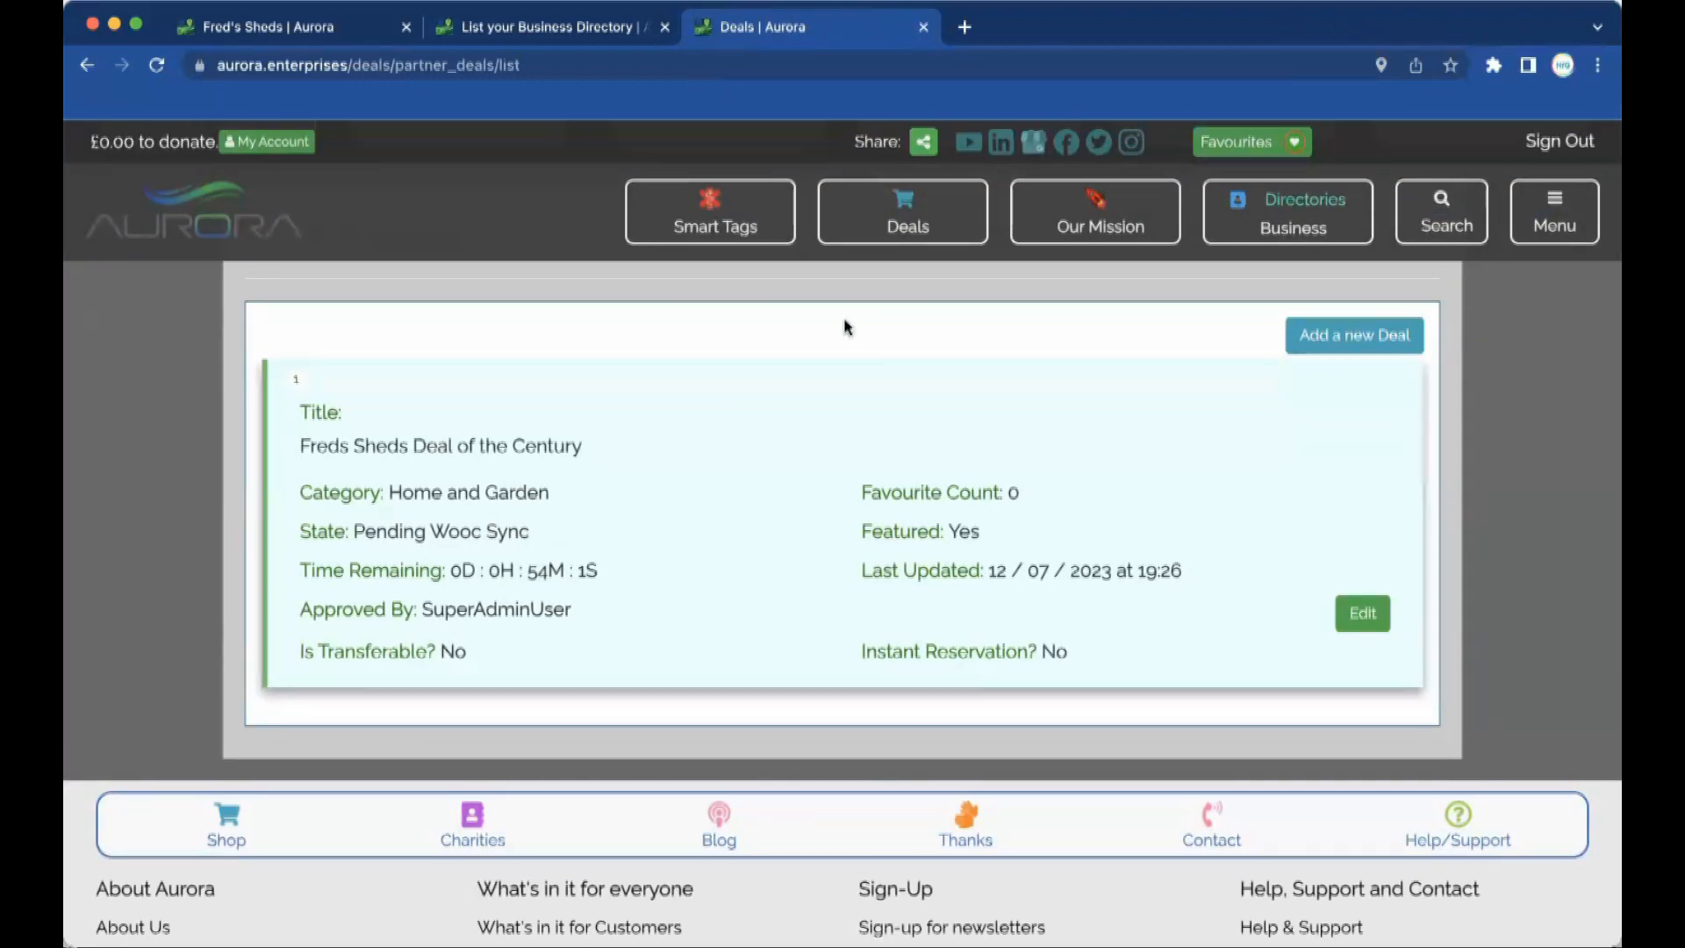
pyautogui.press('super+r')
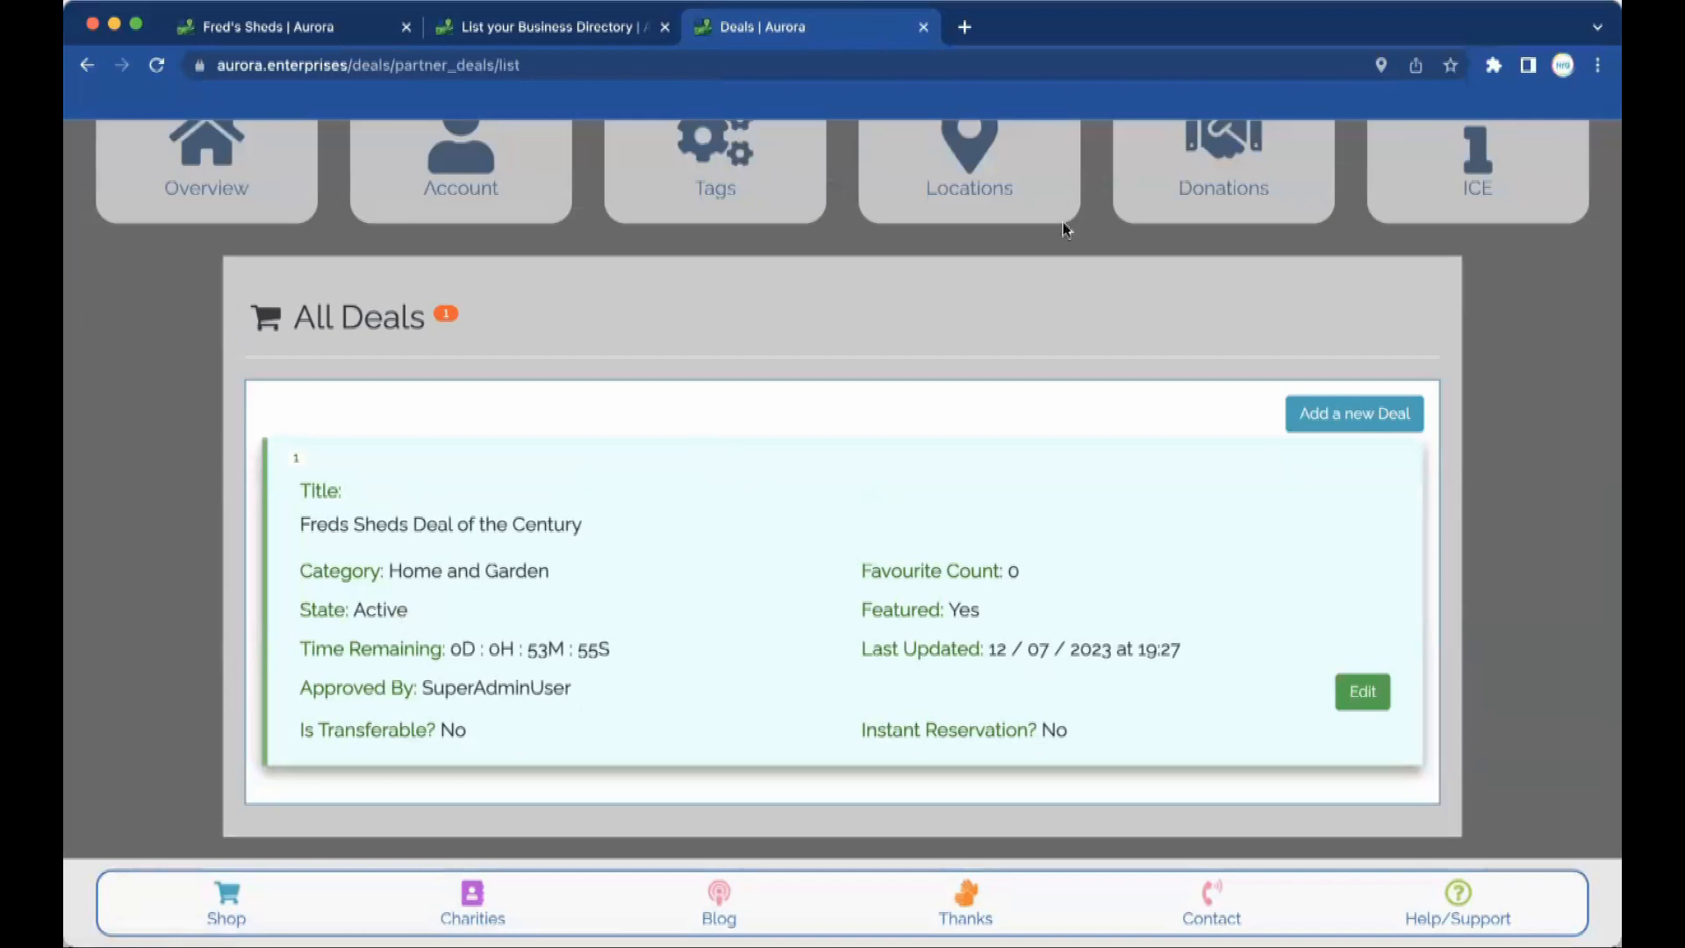
pyautogui.click(965, 27)
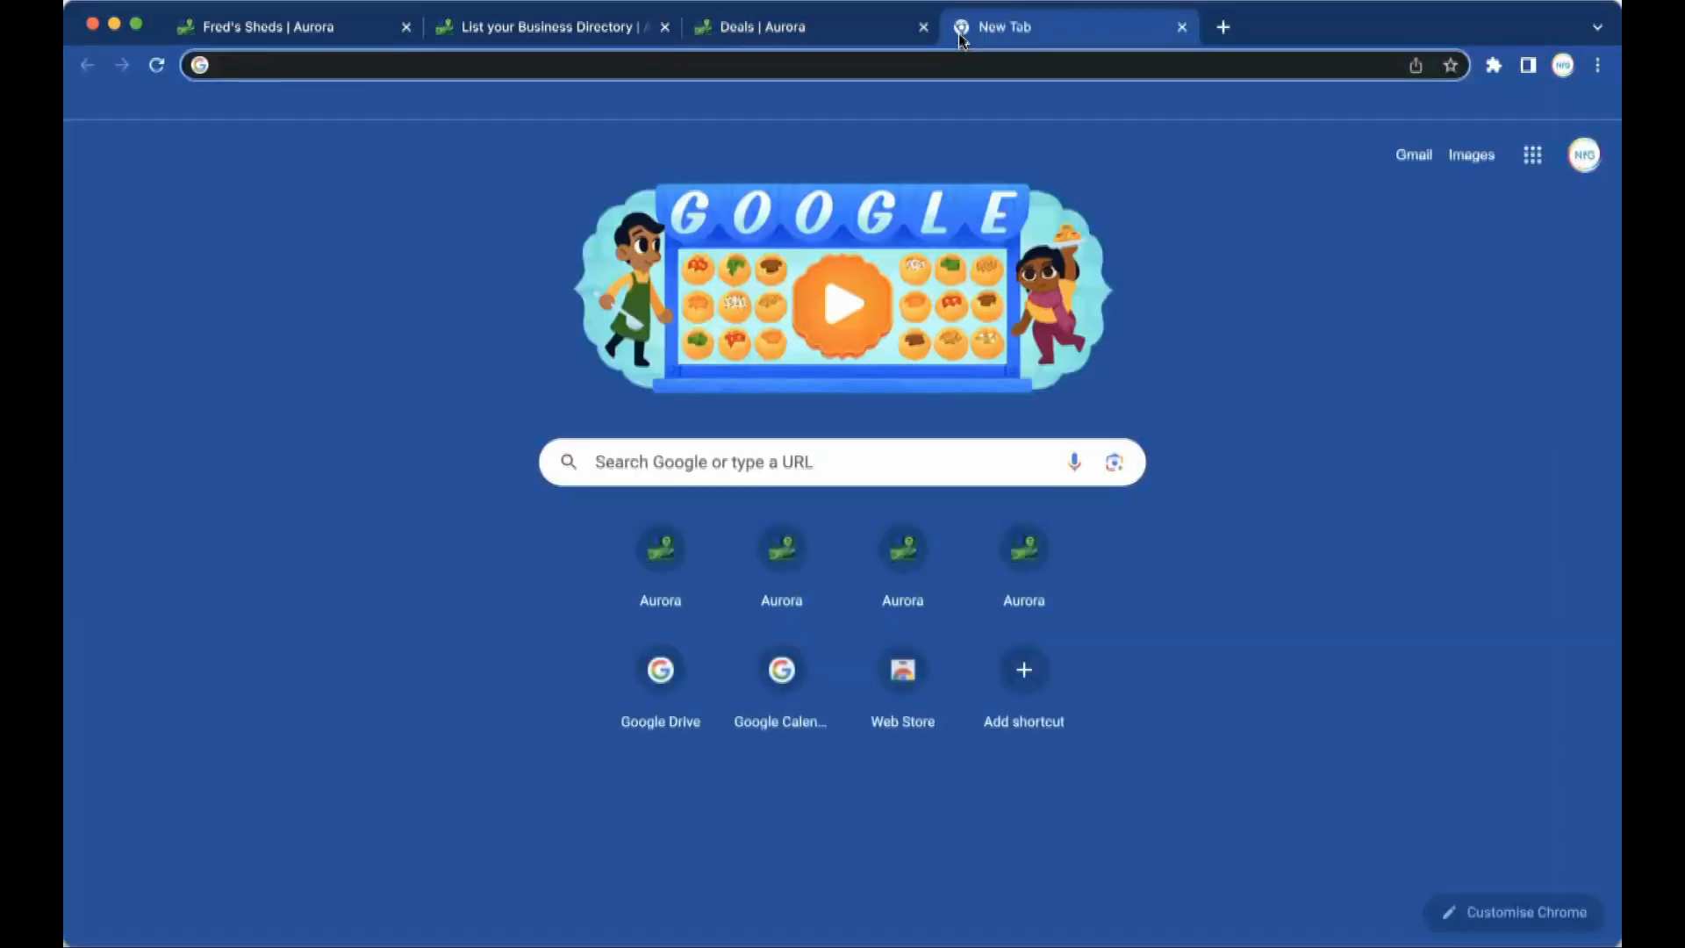
# Go to deals4donations.com in the new tab.
pyautogui.write('deals4donations')
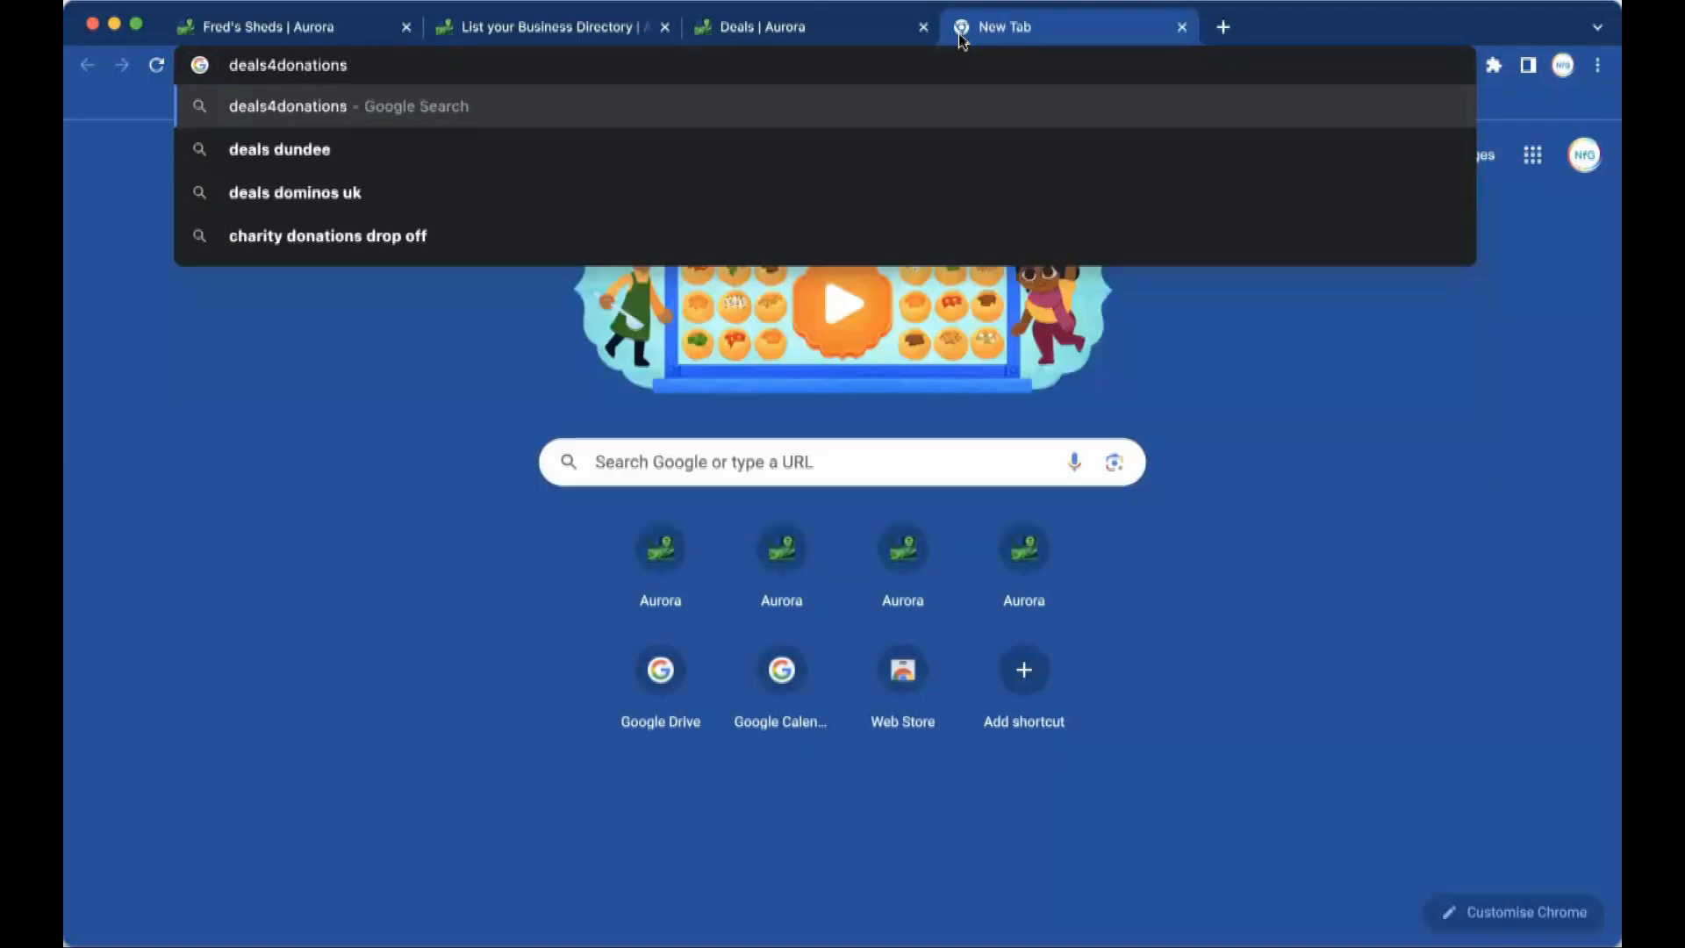
pyautogui.write('.co')
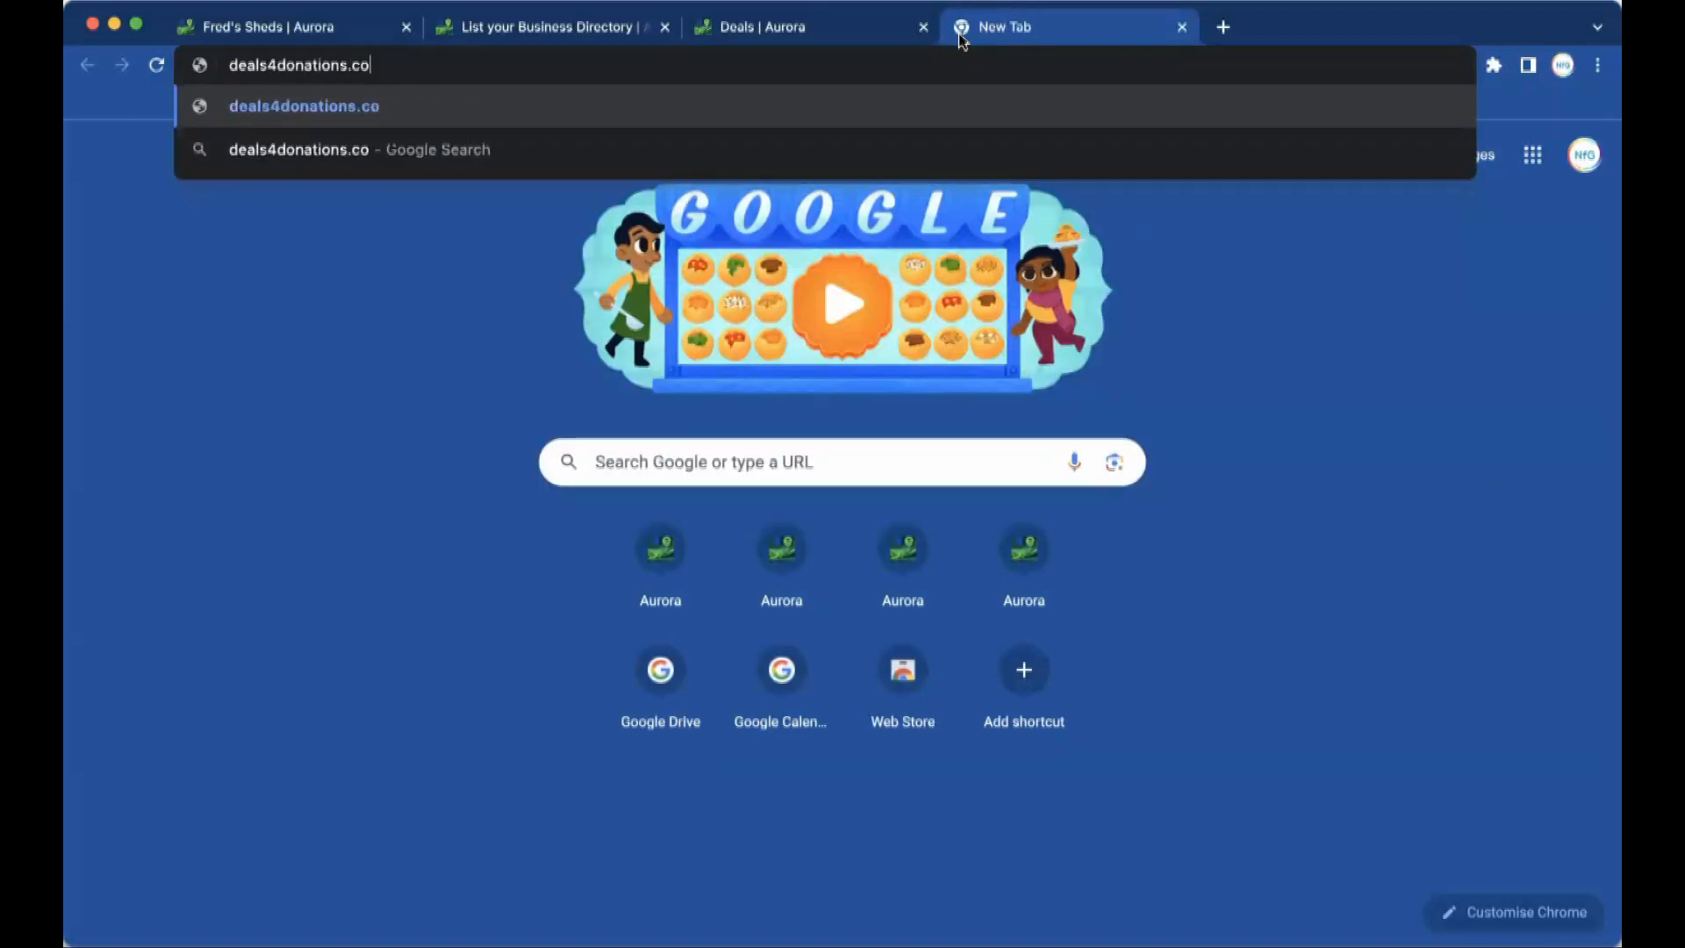
pyautogui.write('m')
pyautogui.press('Return')
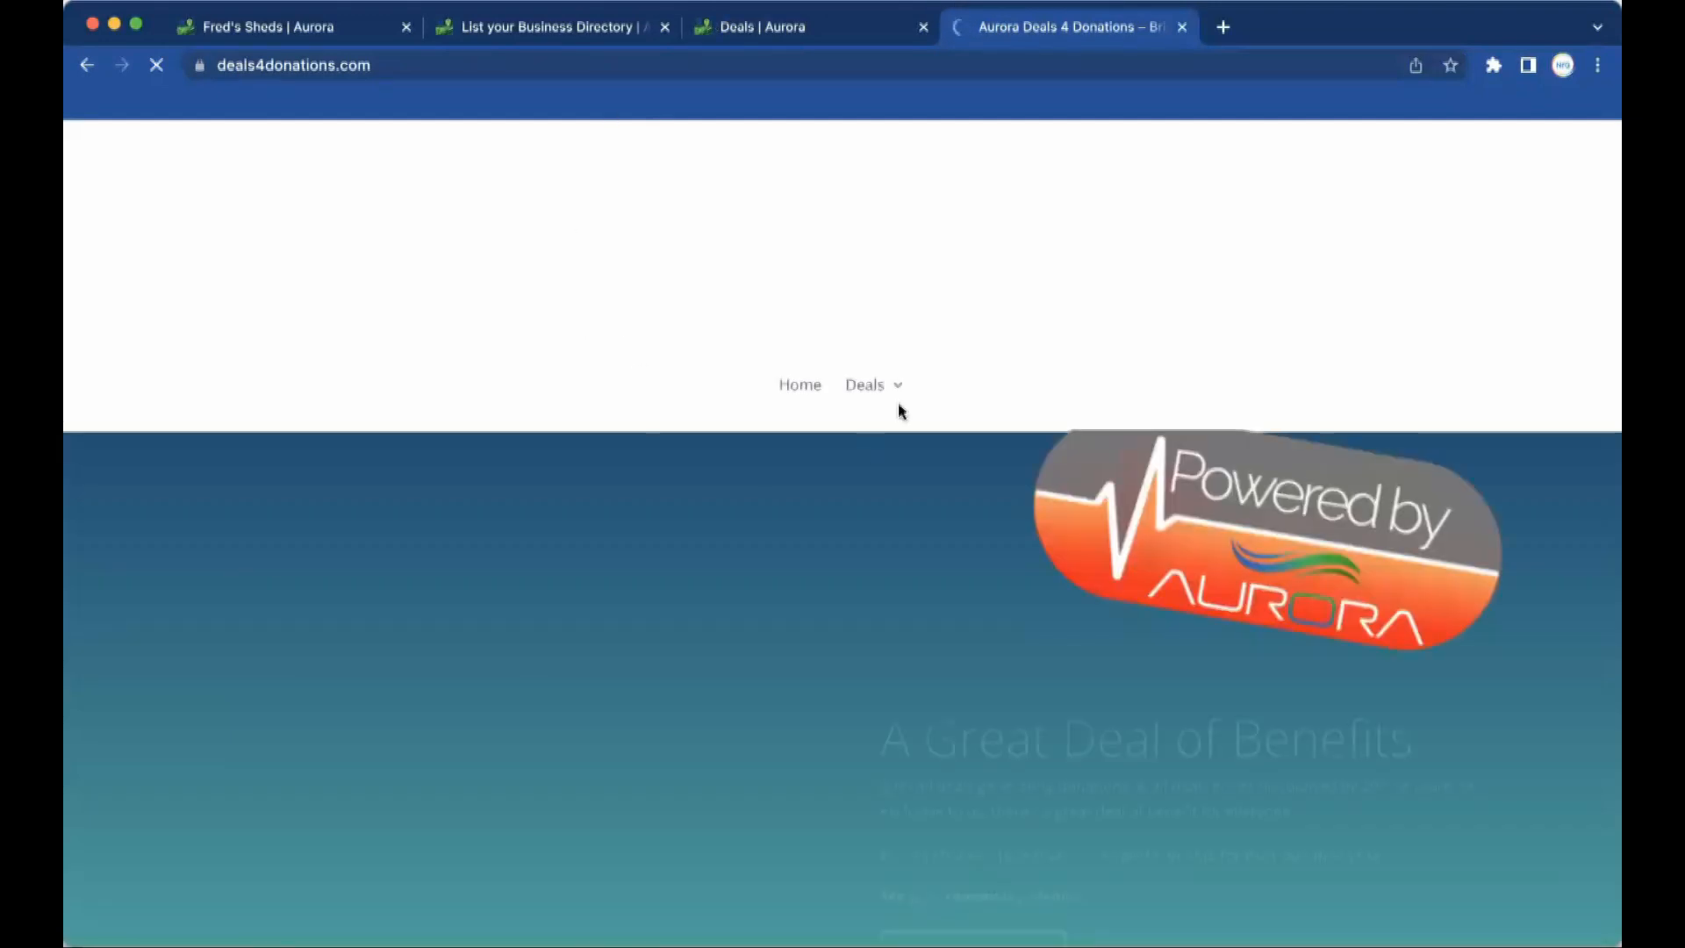
pyautogui.moveTo(885, 389)
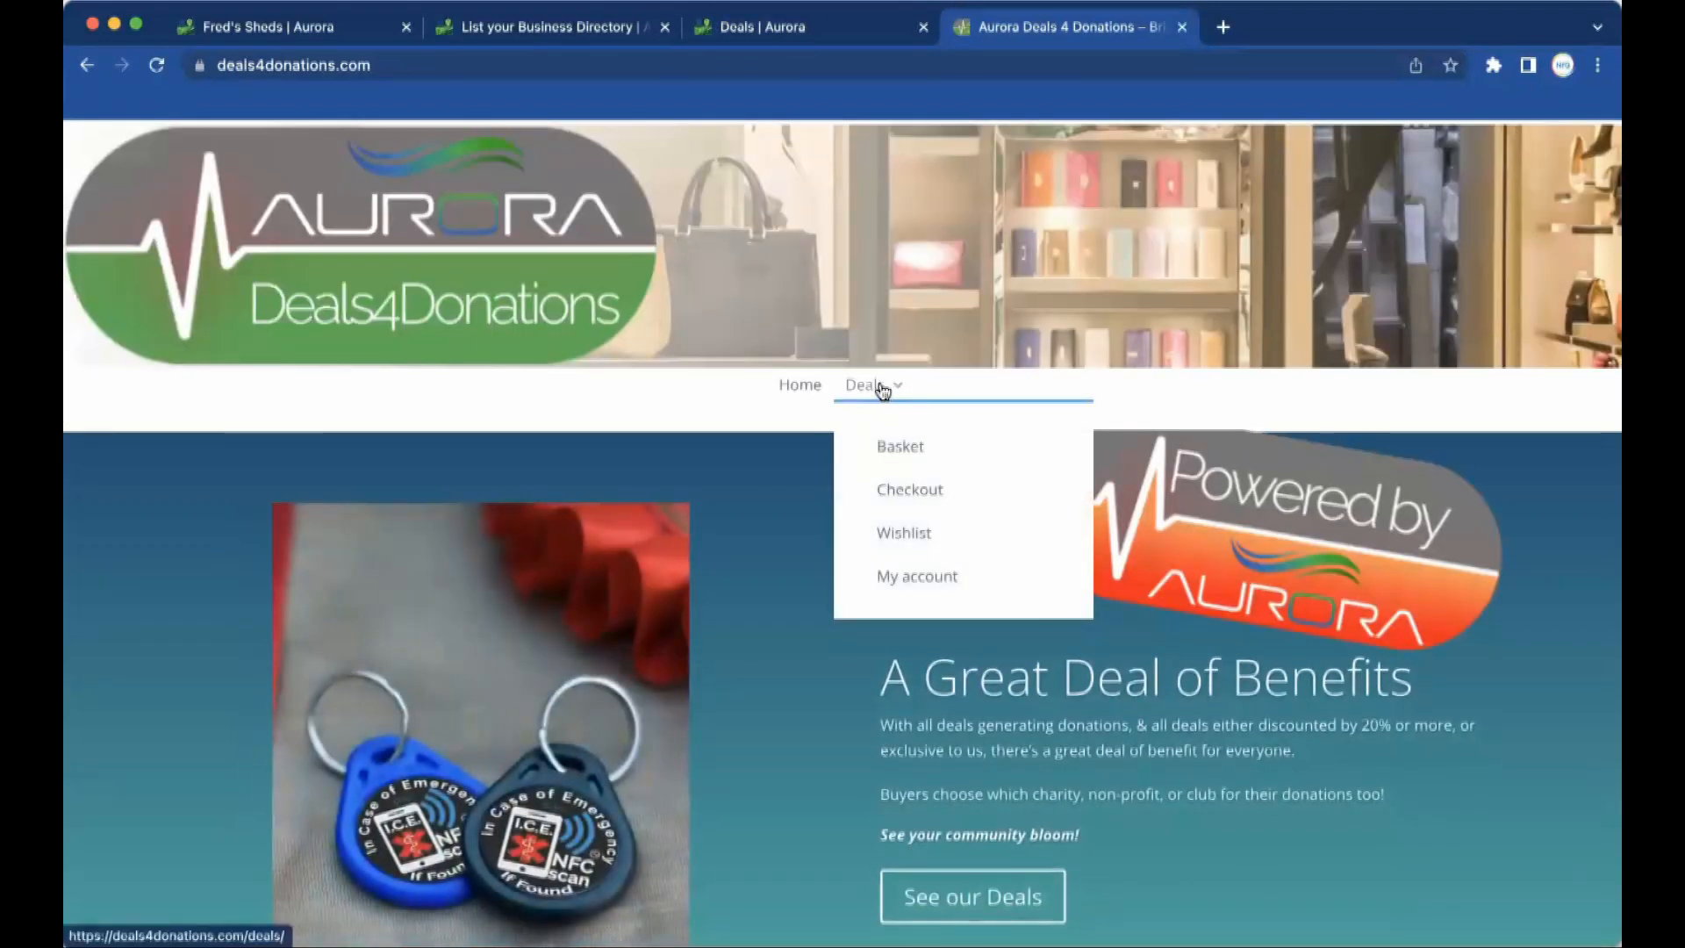
# Look over the Deals4Donations homepage and open the full deals listing via See our Deals.
pyautogui.scroll(-15, 757, 666)
pyautogui.scroll(6, 757, 667)
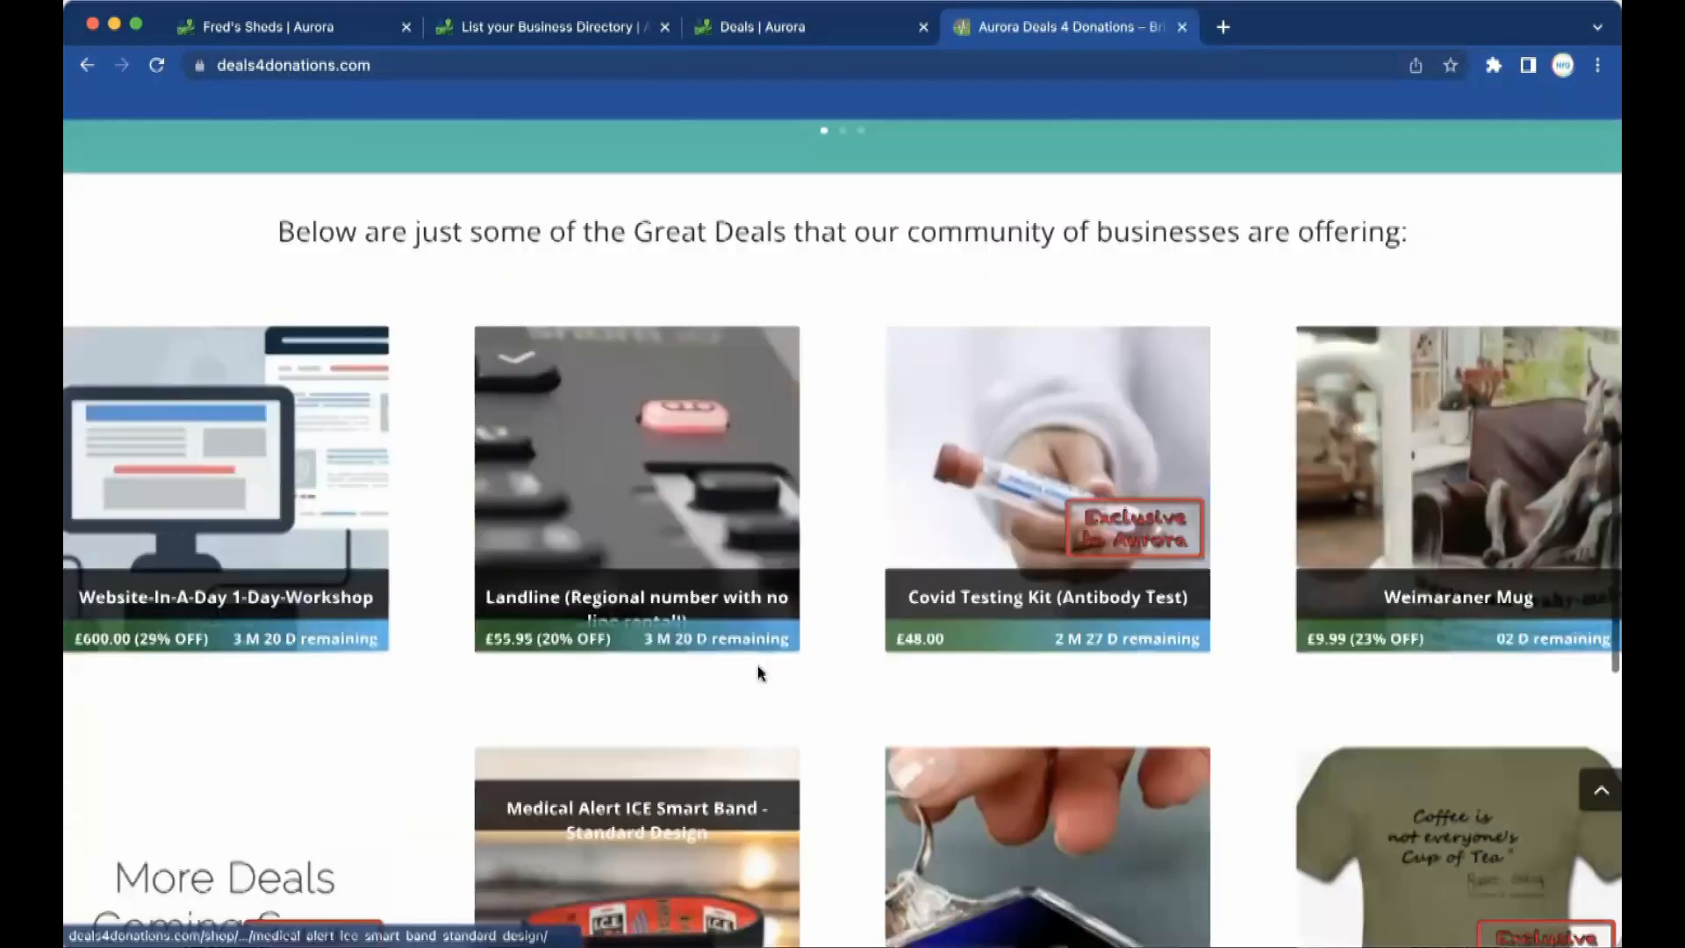
pyautogui.scroll(3, 760, 673)
pyautogui.scroll(-8, 759, 673)
pyautogui.scroll(8, 760, 673)
pyautogui.scroll(-1, 760, 673)
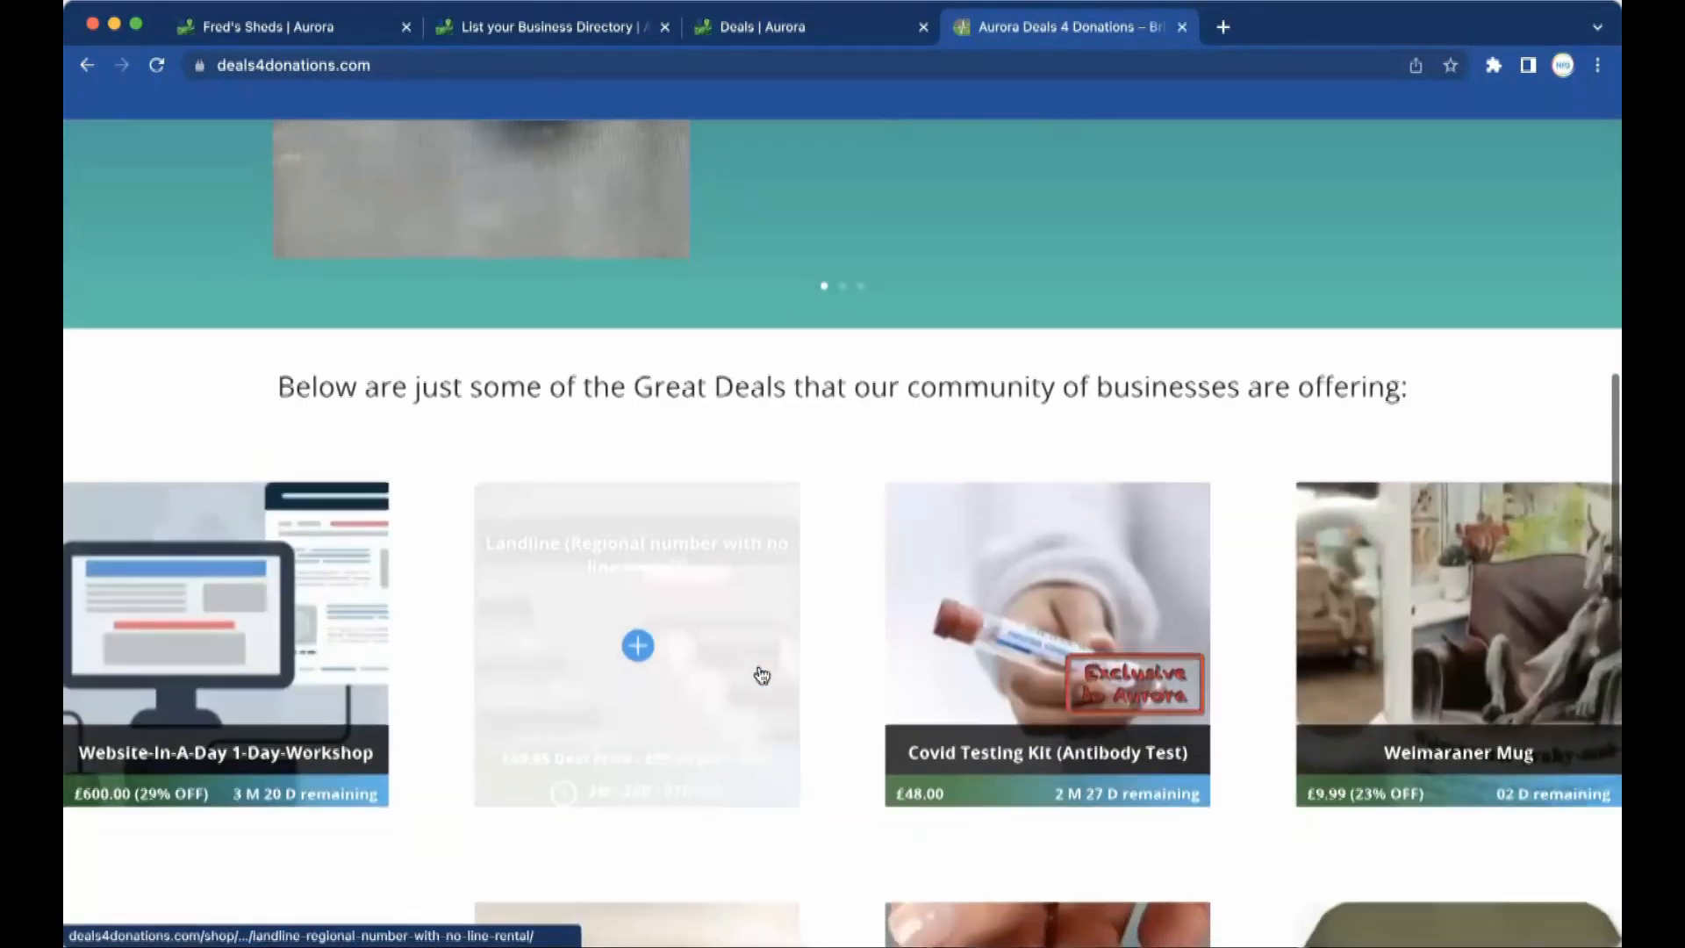
pyautogui.scroll(-3, 762, 674)
pyautogui.scroll(8, 759, 673)
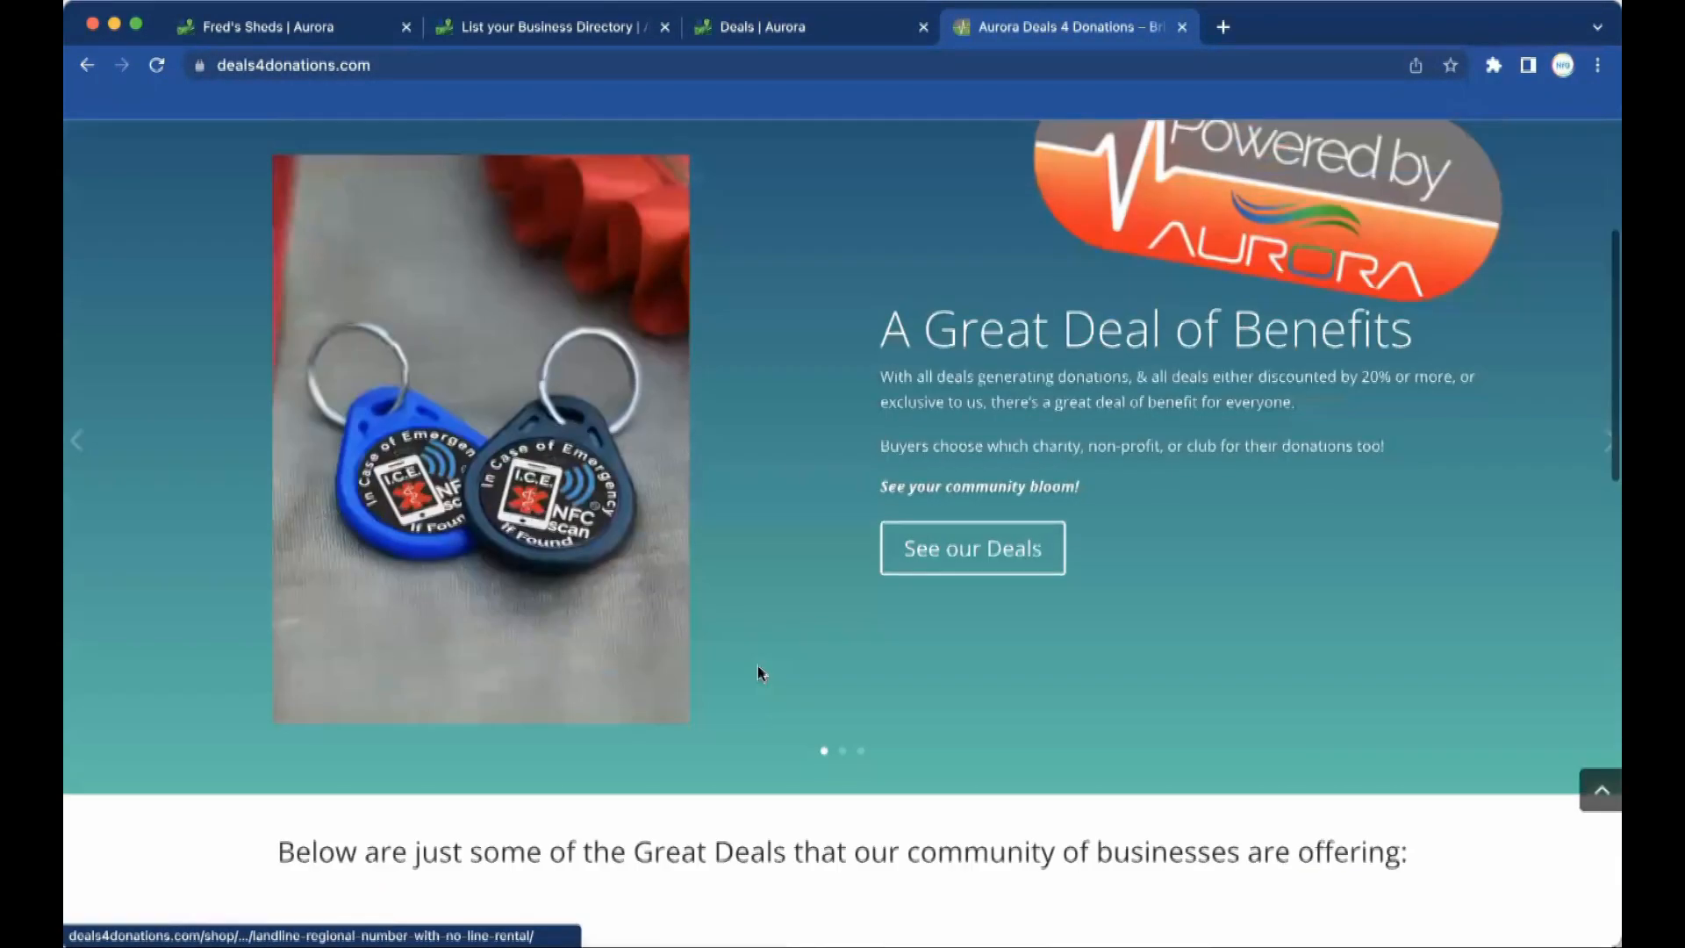
pyautogui.scroll(3, 760, 673)
pyautogui.click(1000, 745)
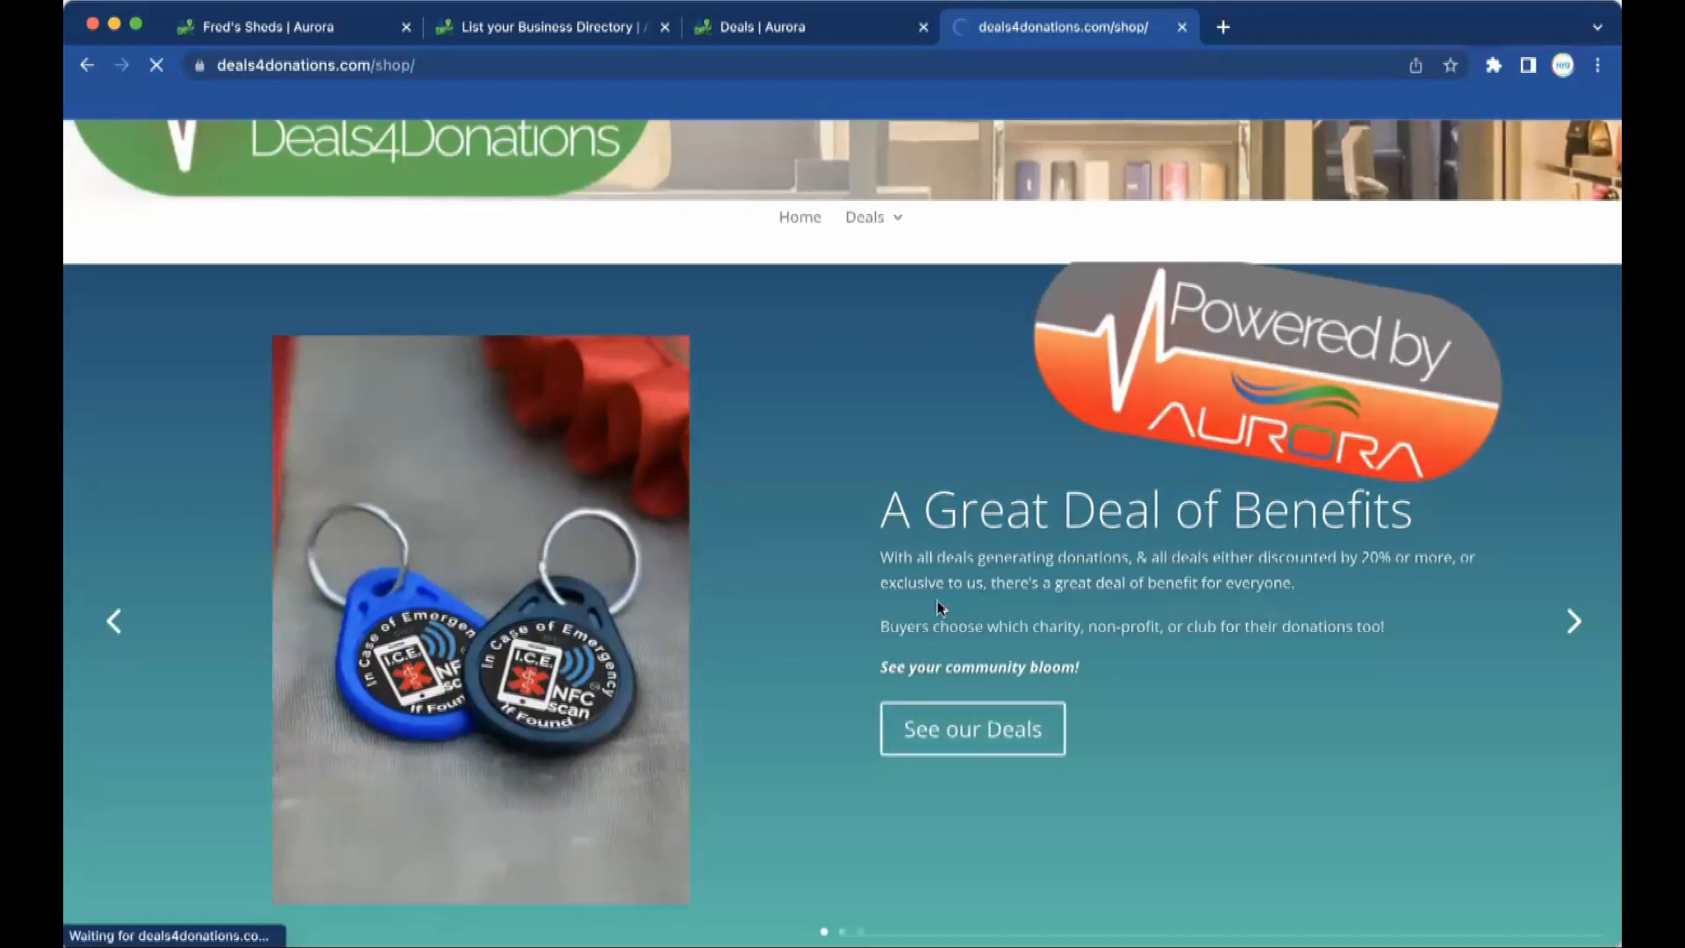
# Find the £8,000 Freds Sheds Deal of the Century card in the shop listing and open it.
pyautogui.scroll(-15, 911, 674)
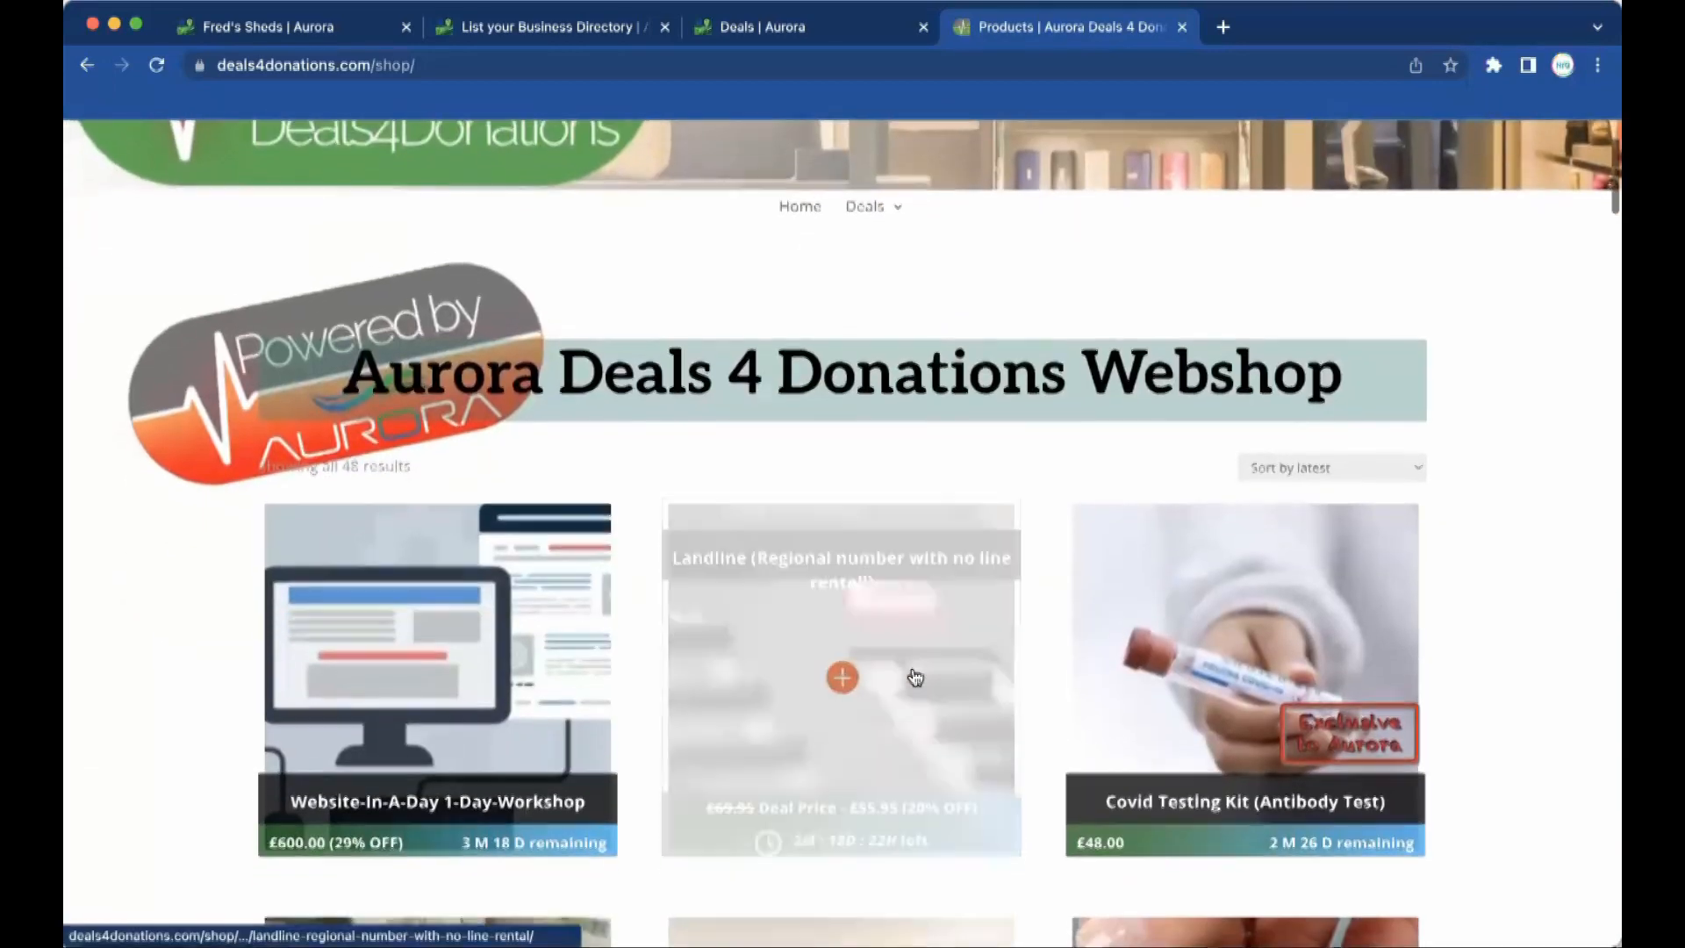
pyautogui.scroll(-10, 911, 674)
pyautogui.scroll(5, 910, 674)
pyautogui.scroll(-6, 911, 674)
pyautogui.scroll(2, 910, 674)
pyautogui.scroll(10, 910, 675)
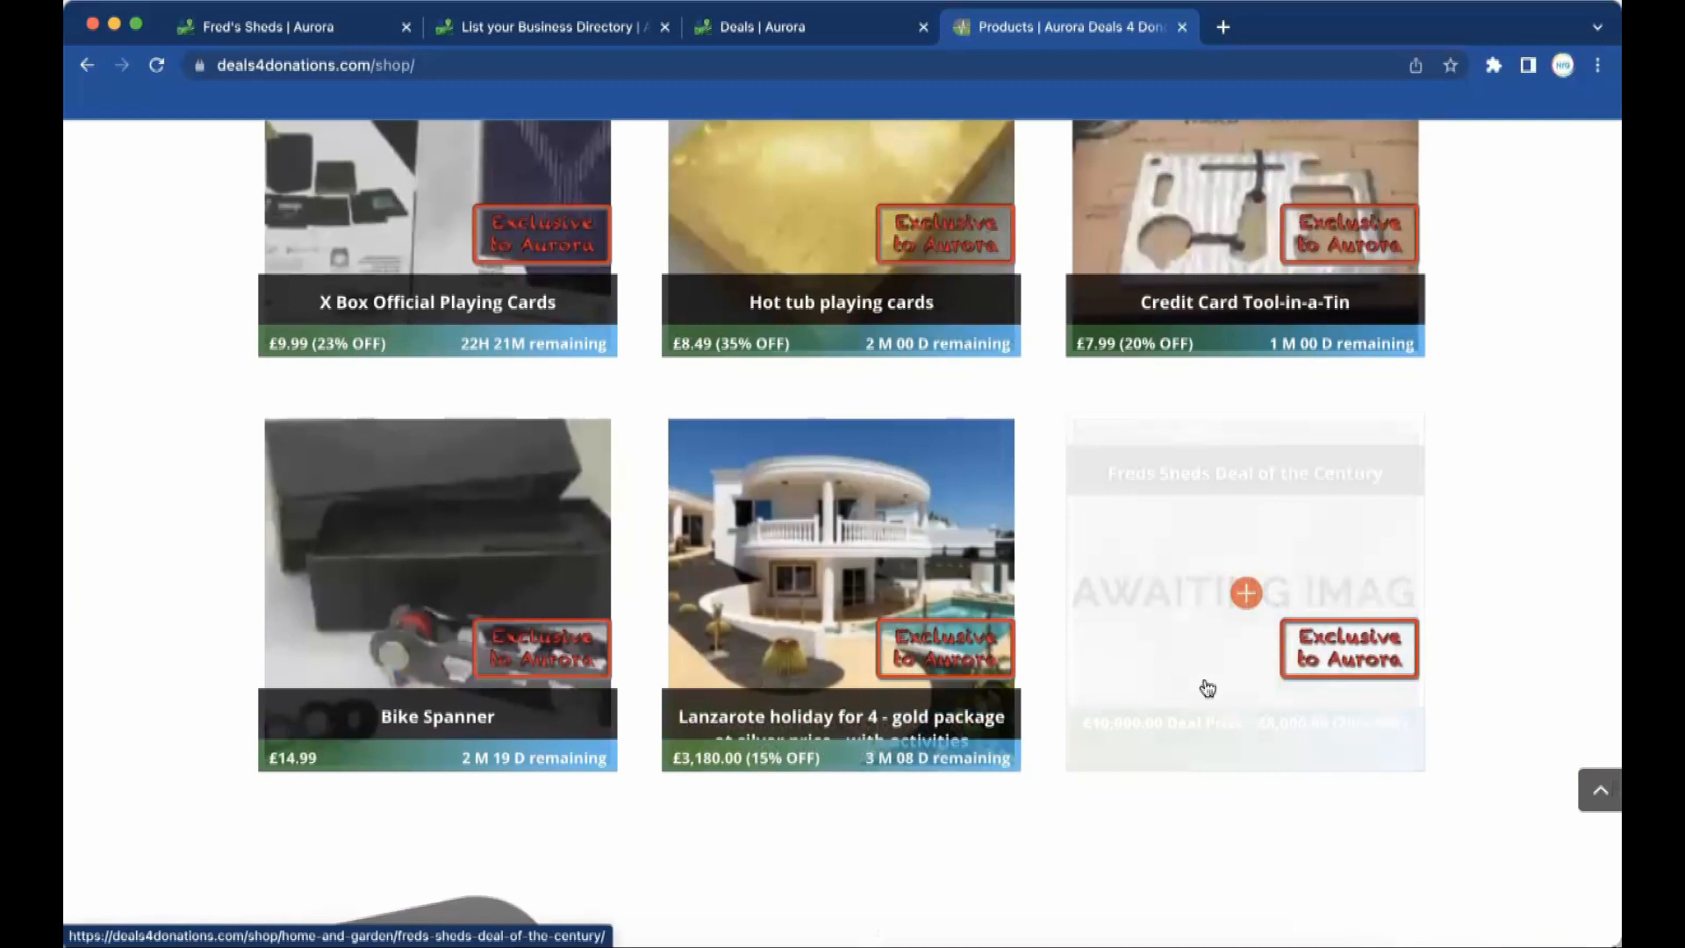
pyautogui.click(1207, 689)
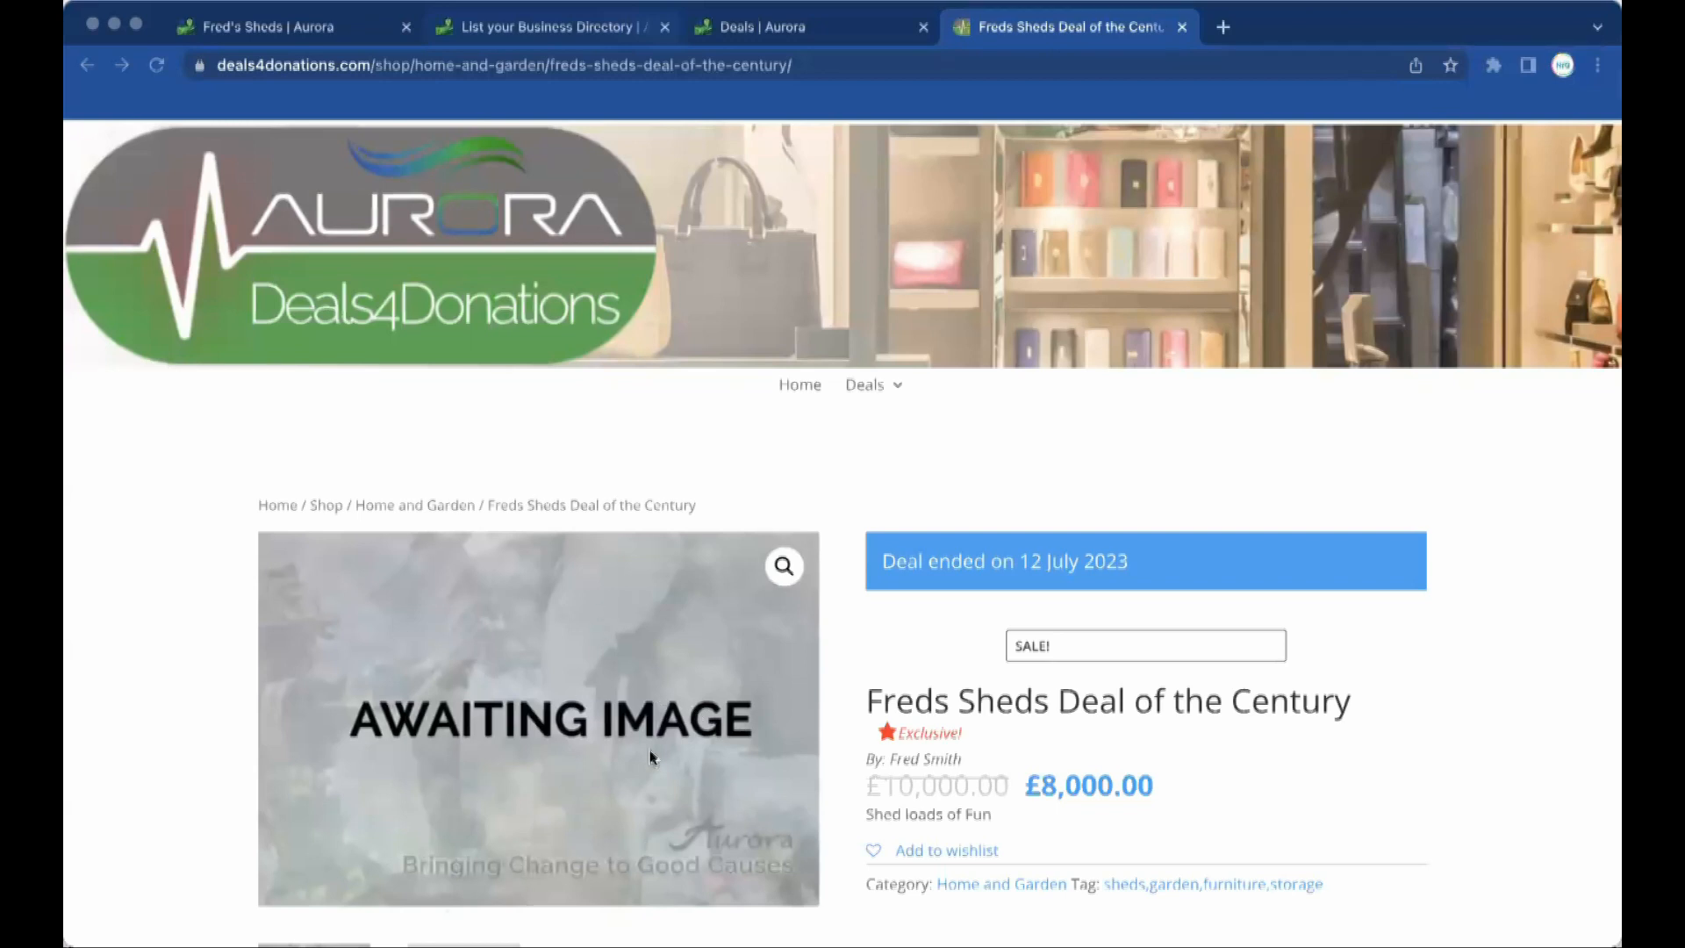
# Switch the Freds Sheds product page from Description to Terms and return to the top.
pyautogui.scroll(-8, 699, 728)
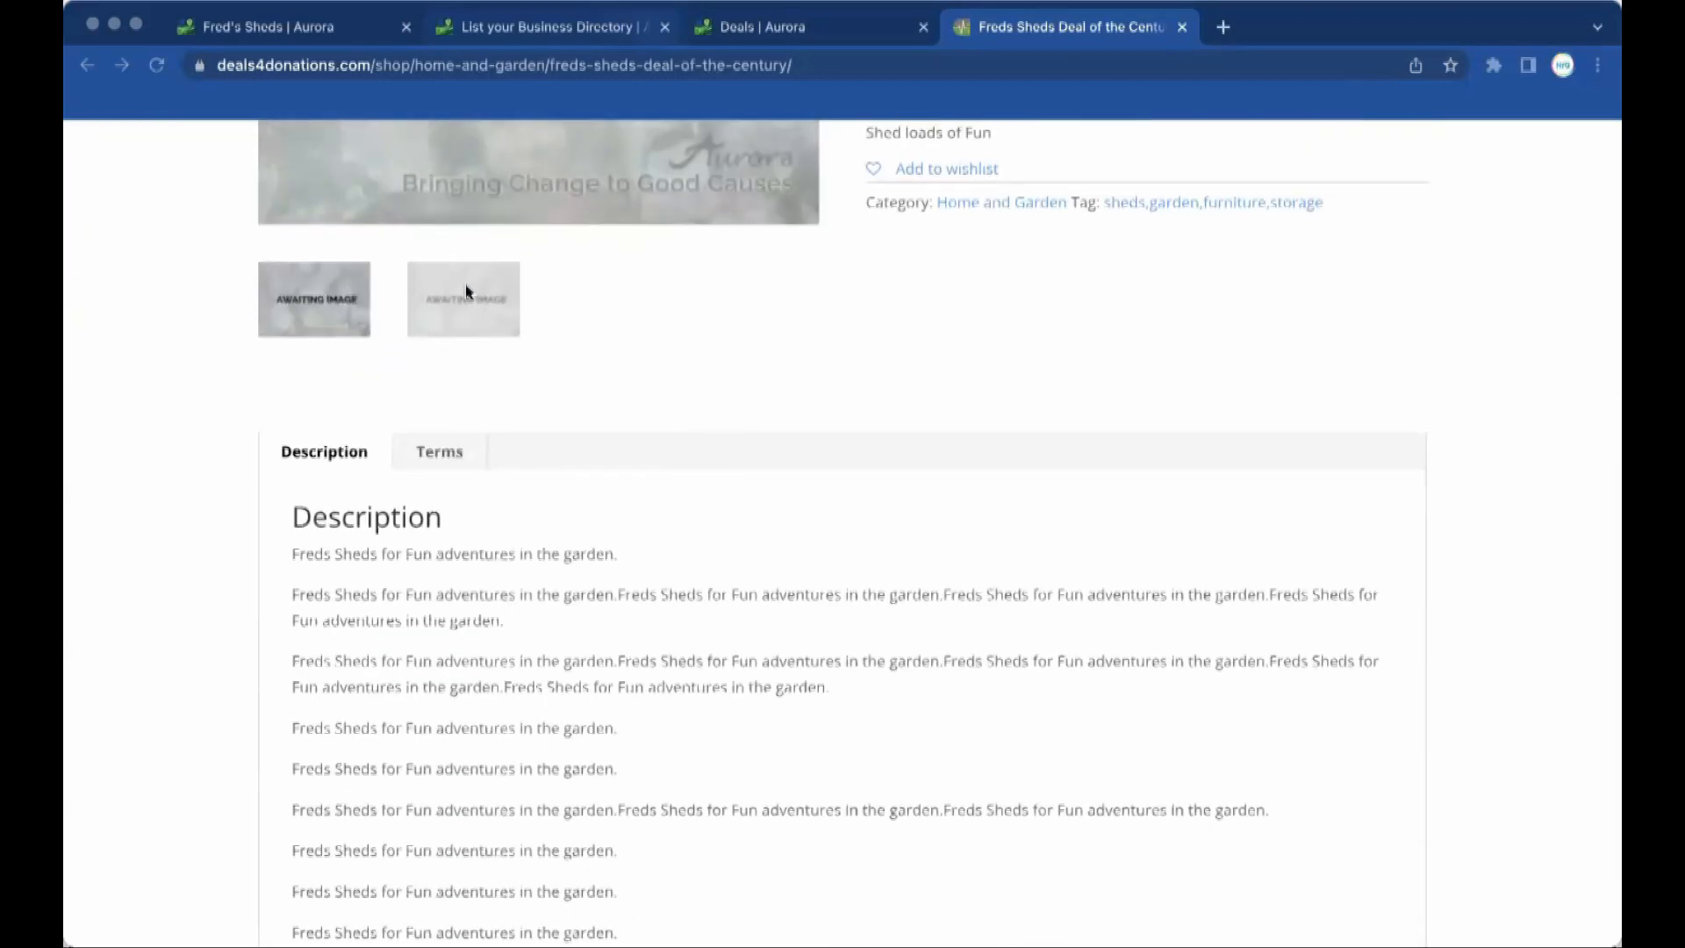
pyautogui.scroll(5, 685, 336)
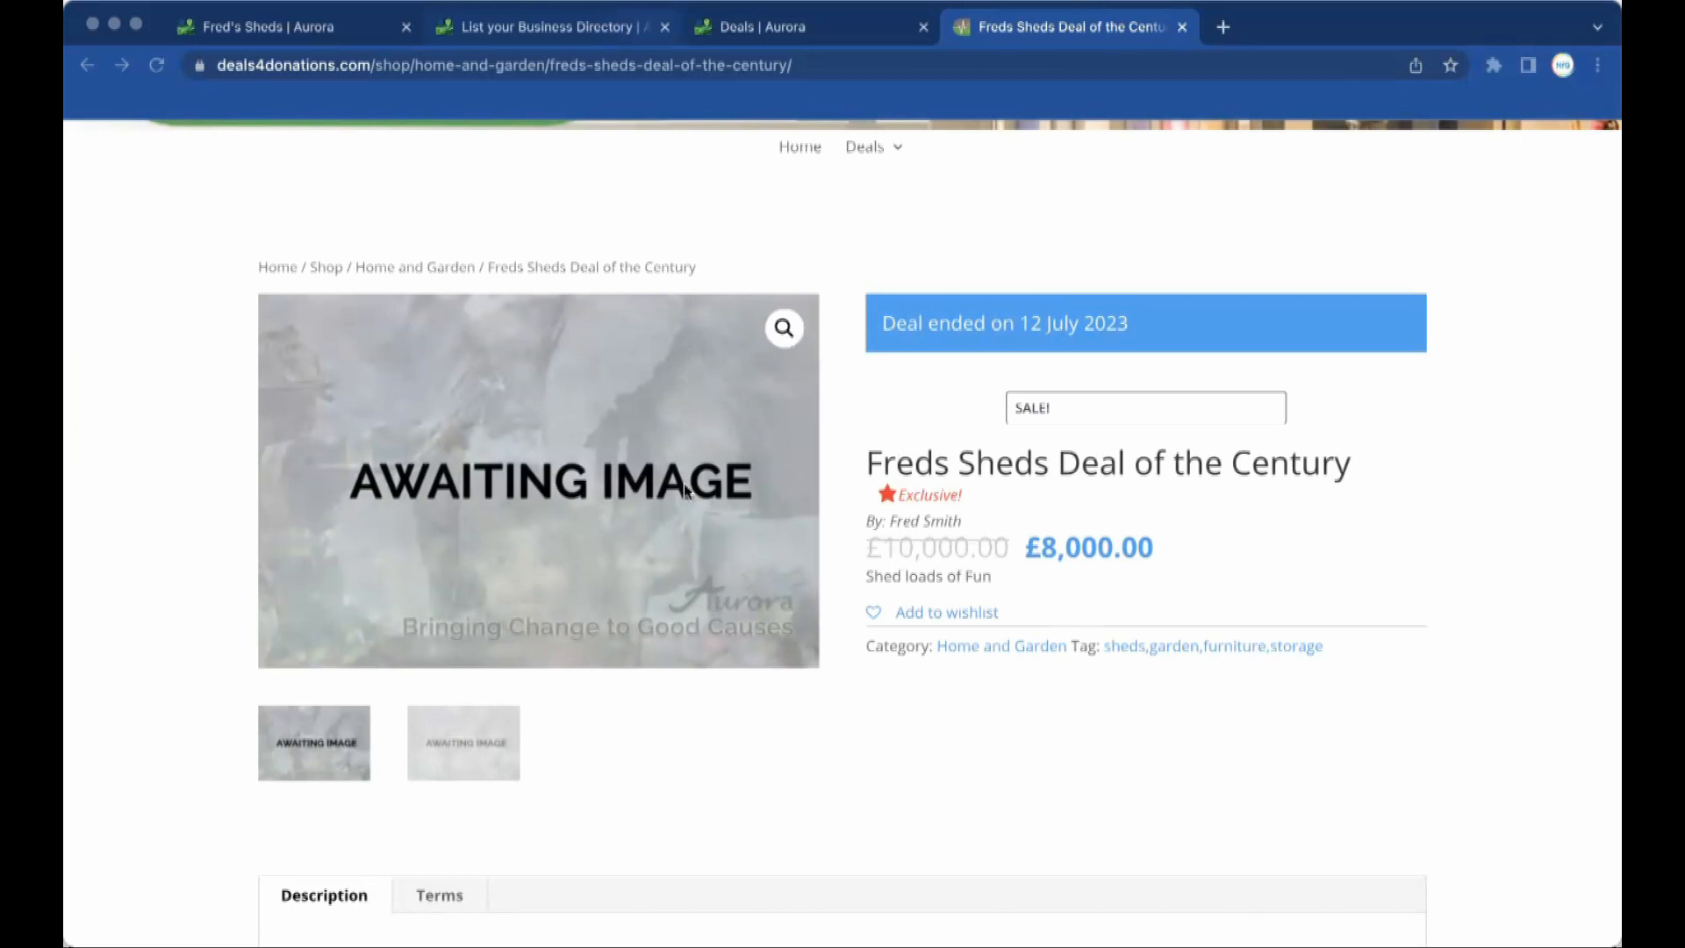
pyautogui.scroll(-7, 990, 611)
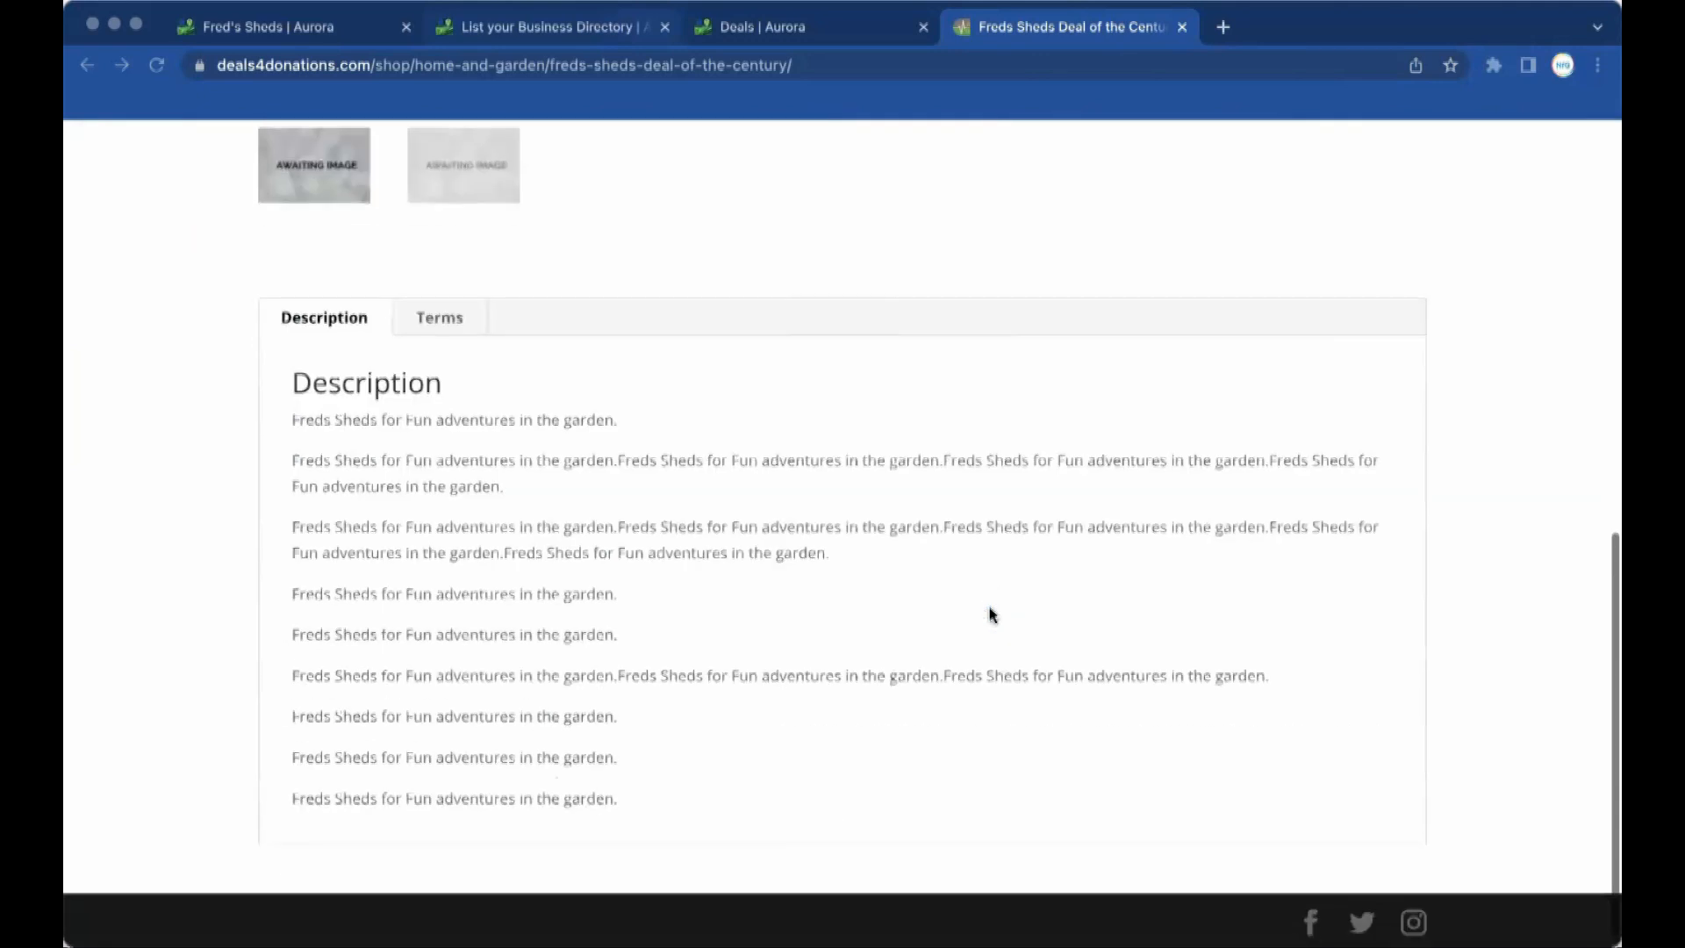
pyautogui.click(430, 330)
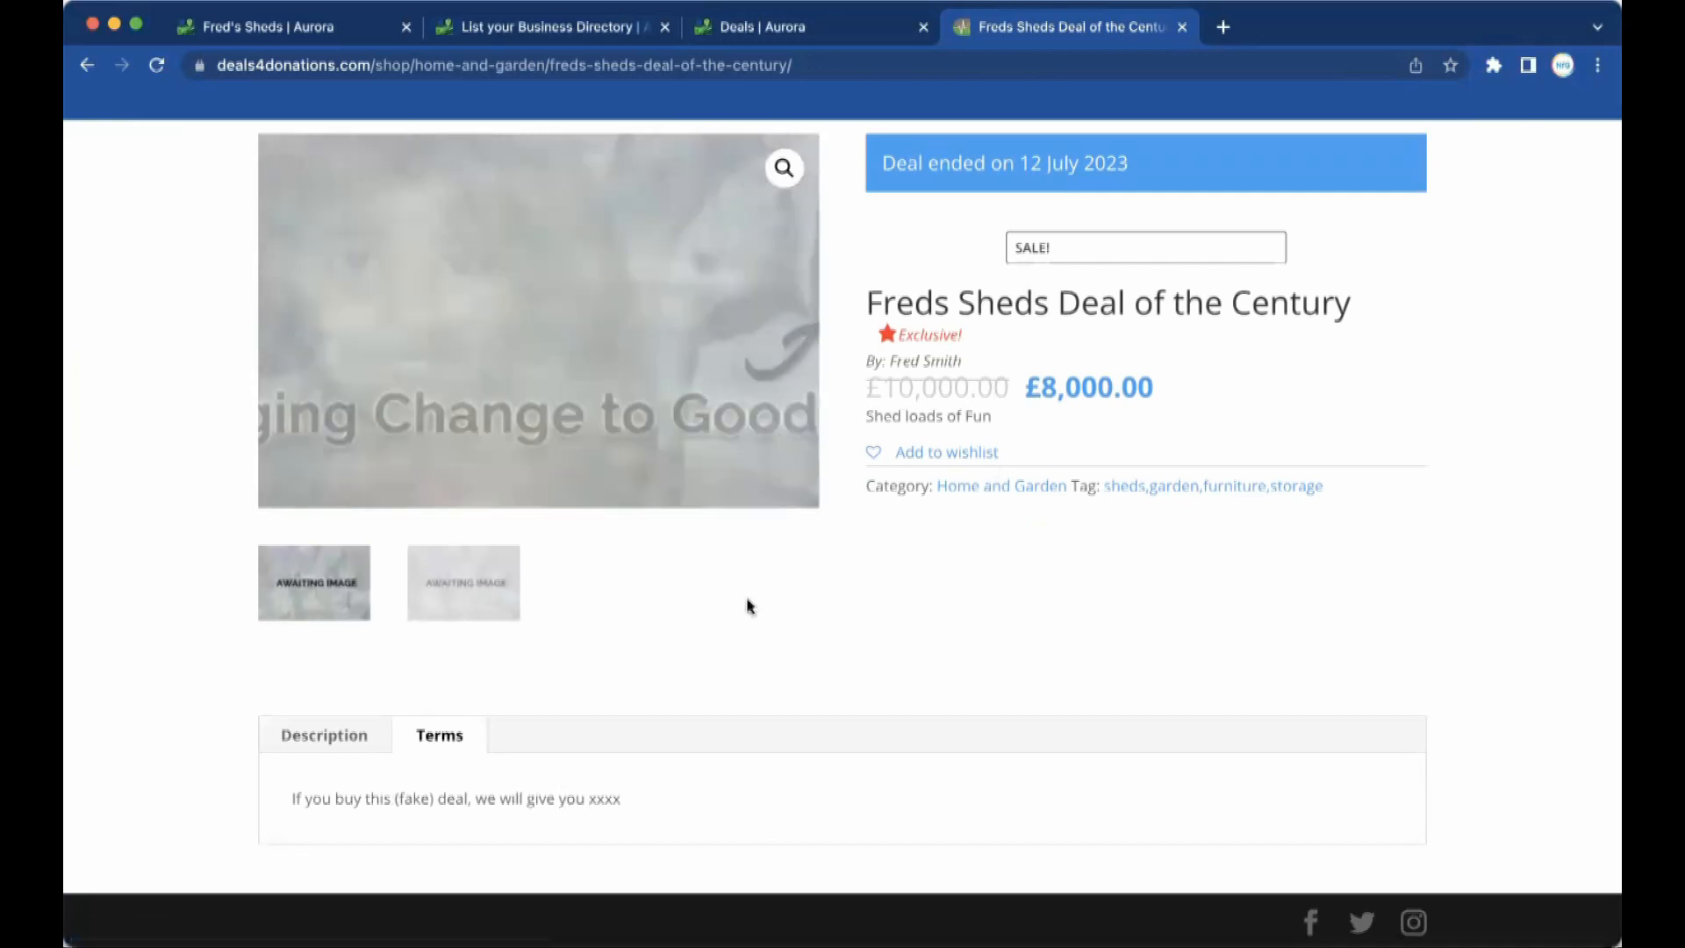
pyautogui.scroll(5, 792, 605)
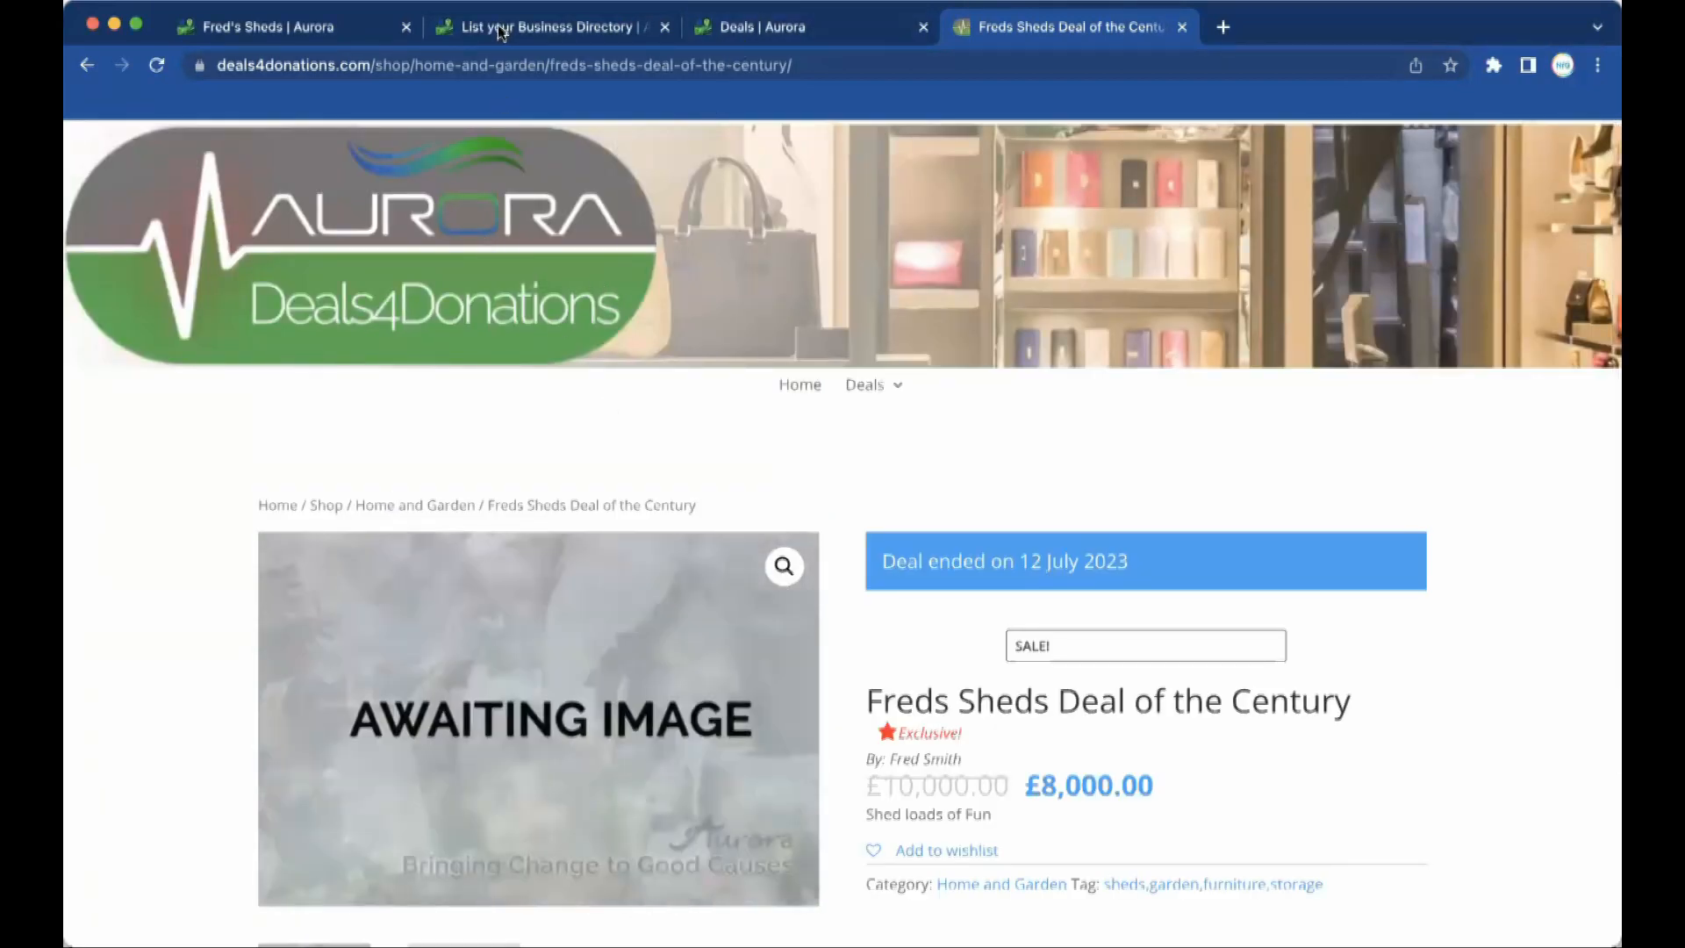
pyautogui.moveTo(368, 66); pyautogui.dragTo(201, 69)
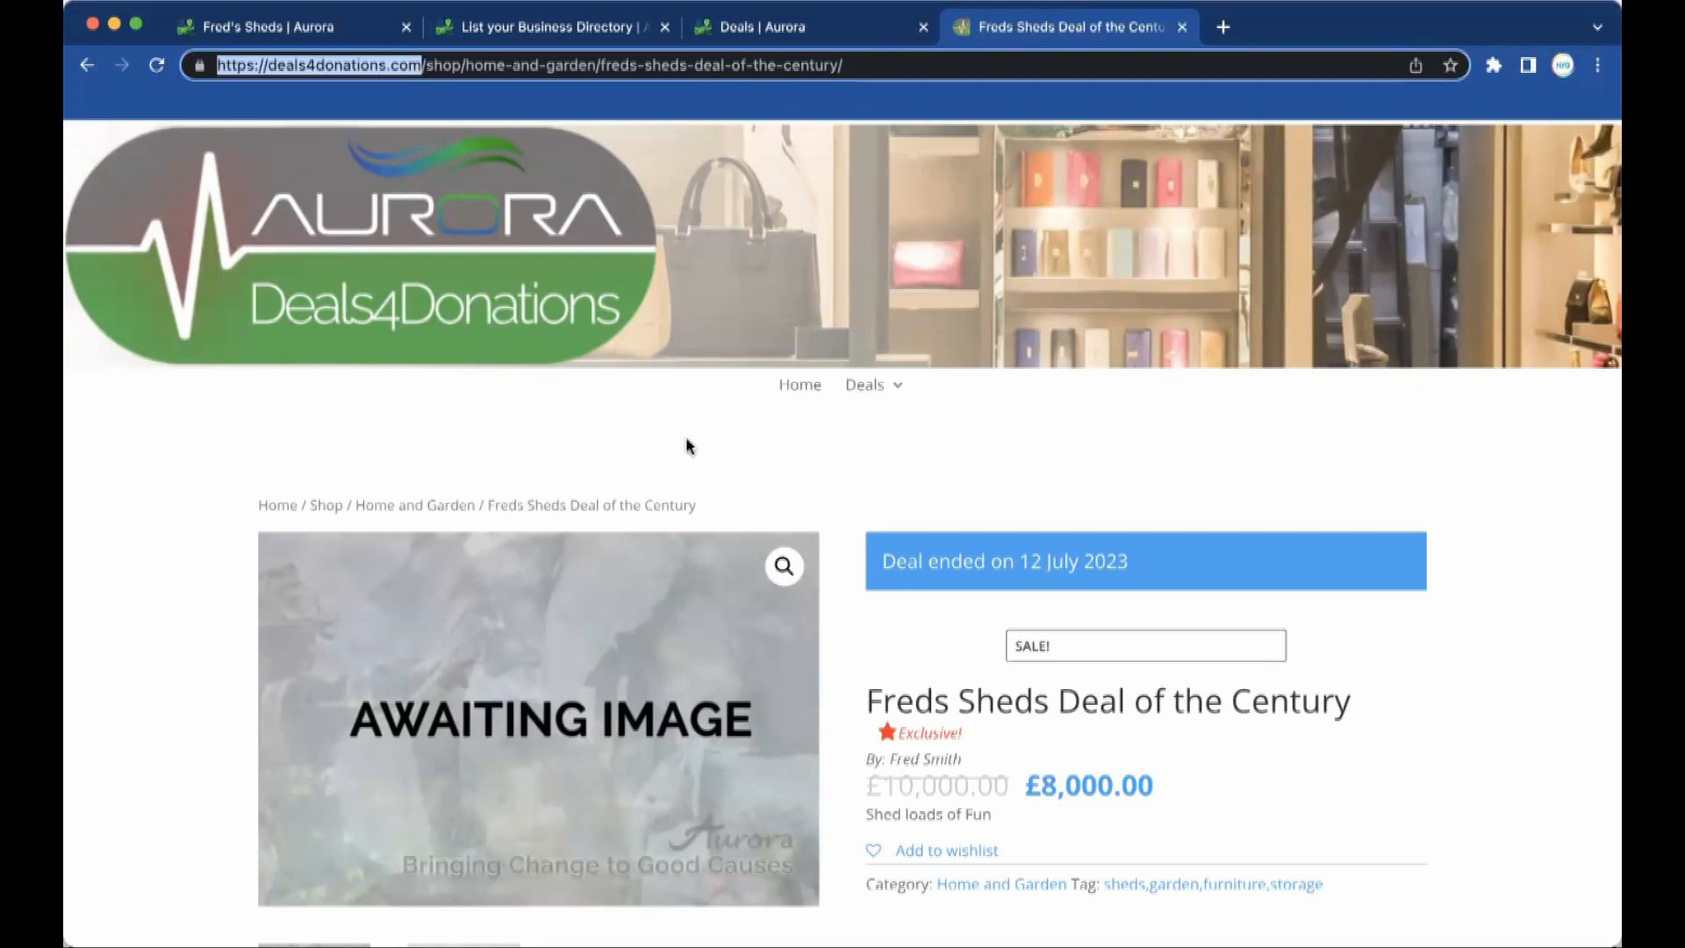
pyautogui.click(711, 176)
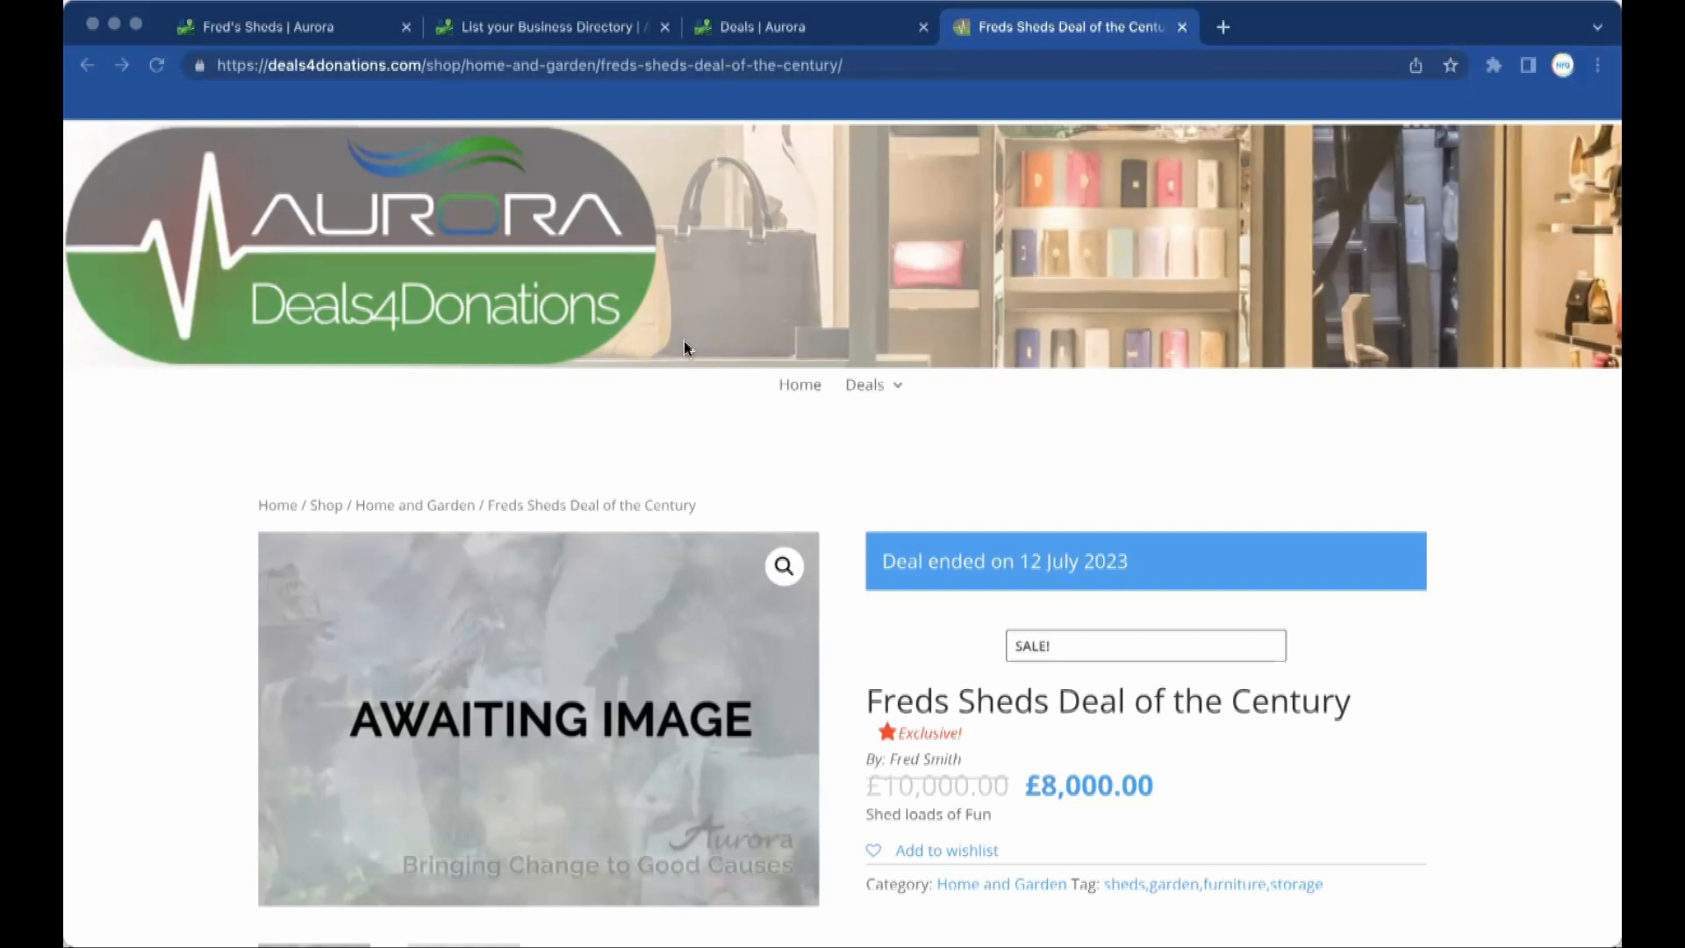
# Switch to the Fred's Sheds | Aurora tab and glance over its Home & Garden business listing.
pyautogui.click(263, 26)
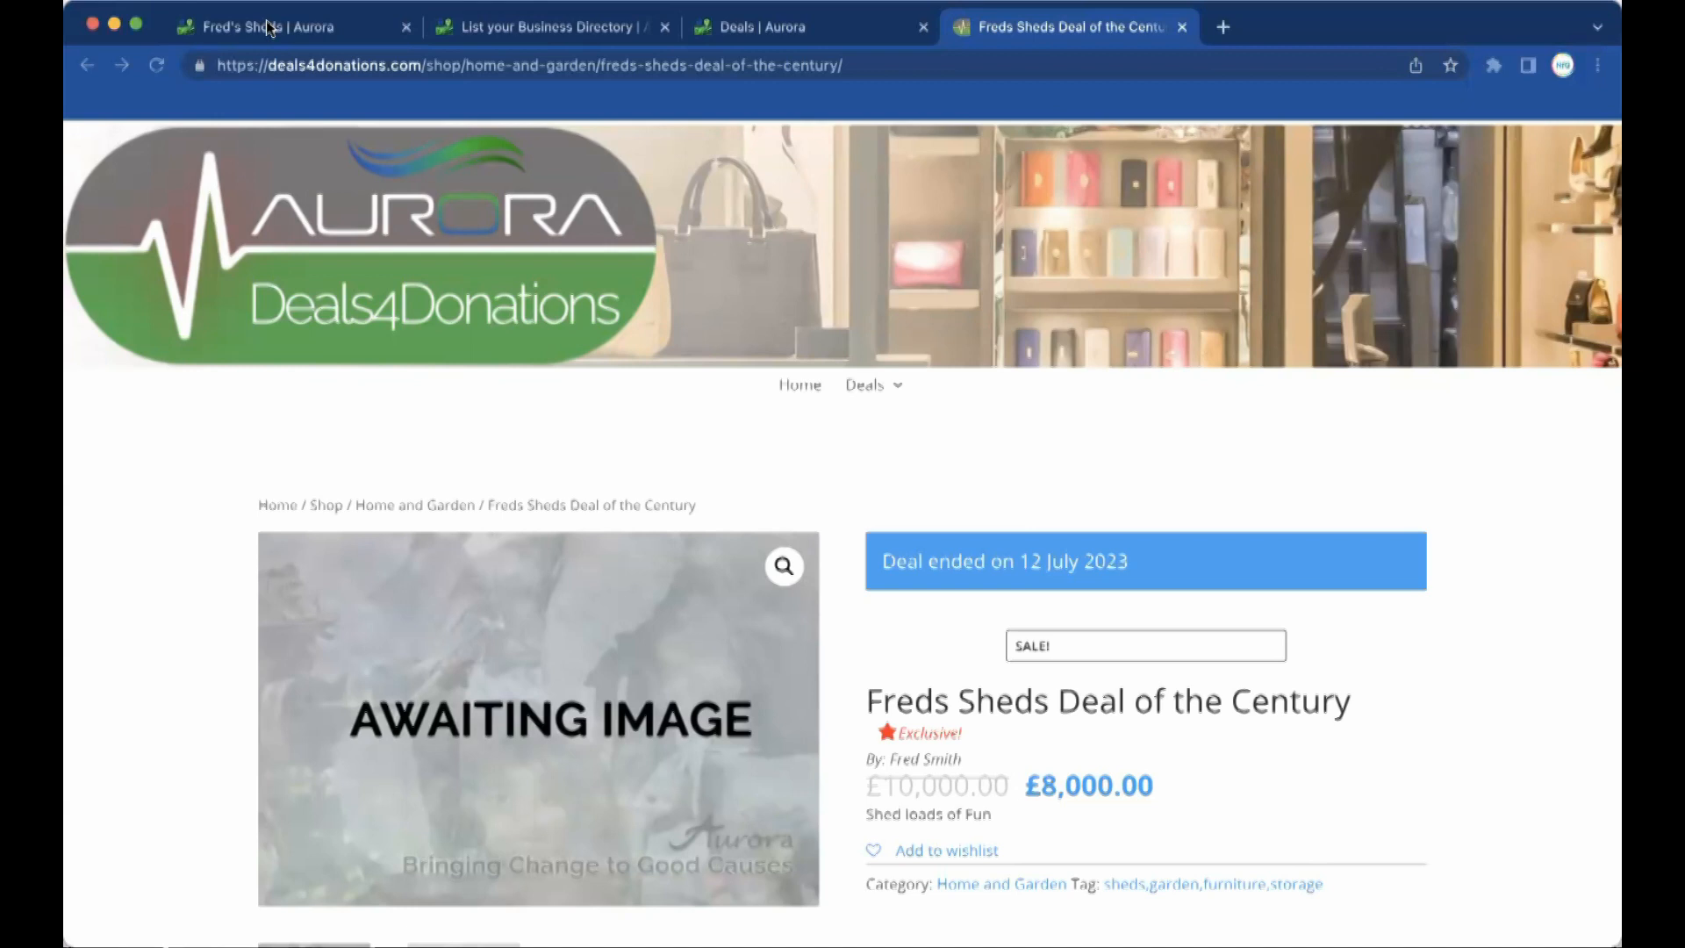
pyautogui.scroll(-3, 646, 602)
pyautogui.scroll(3, 646, 602)
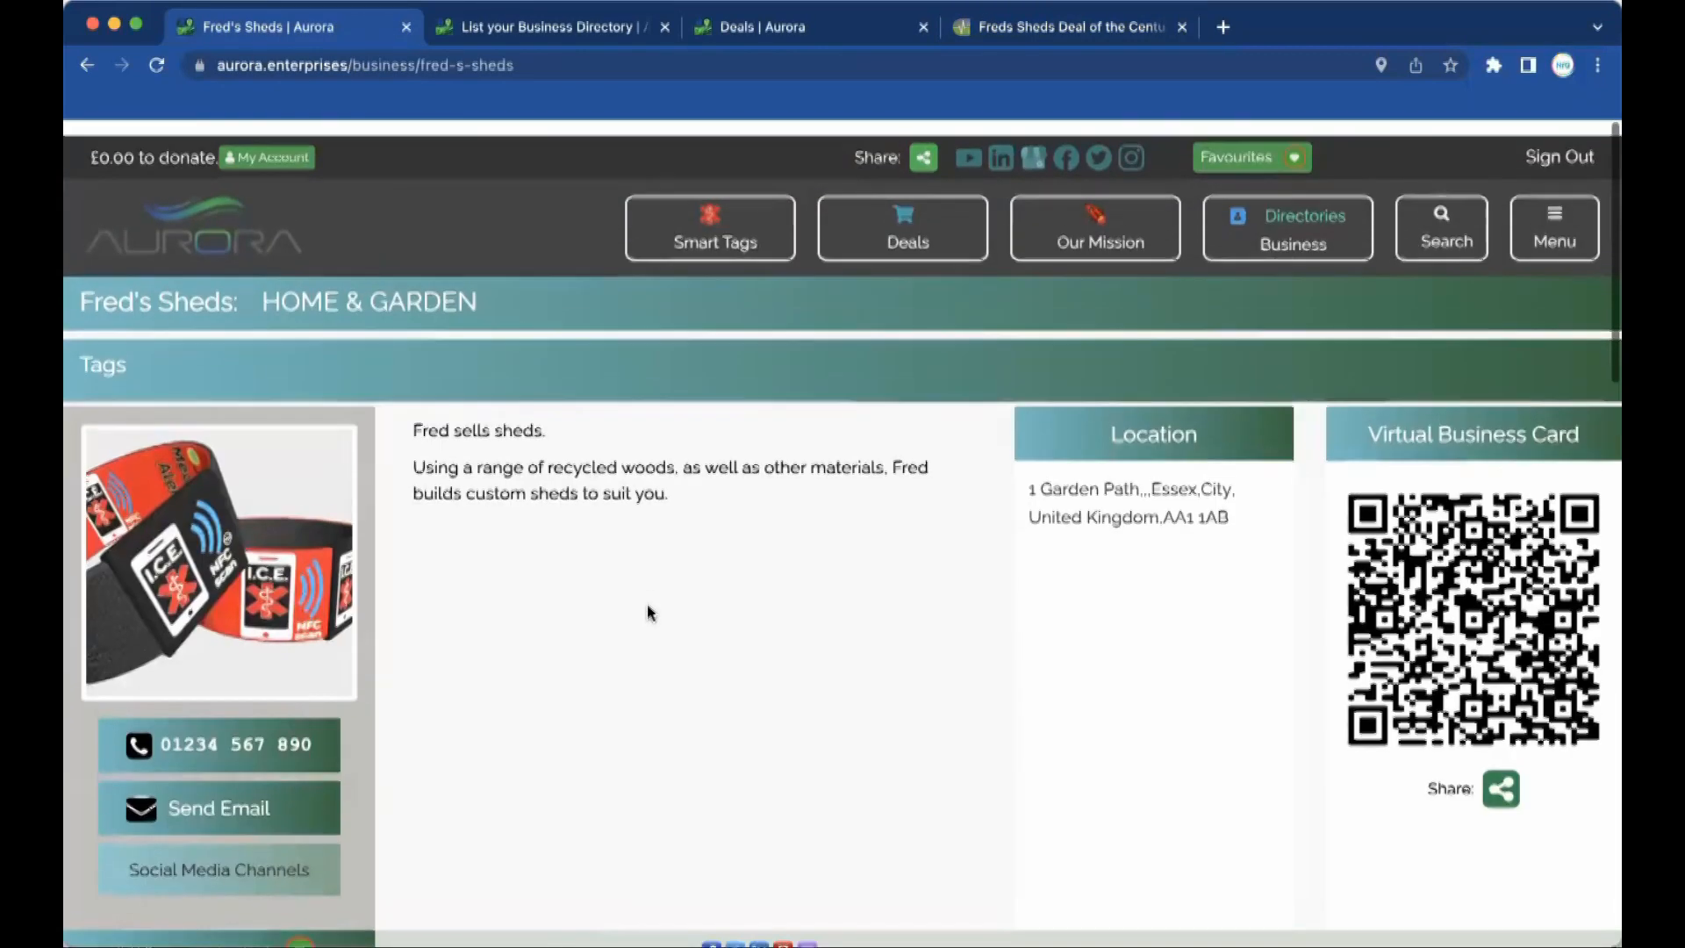
# Open the Deals listing and browse offers like the £9.99 ICE Smart Watch and Collar strap.
pyautogui.click(904, 223)
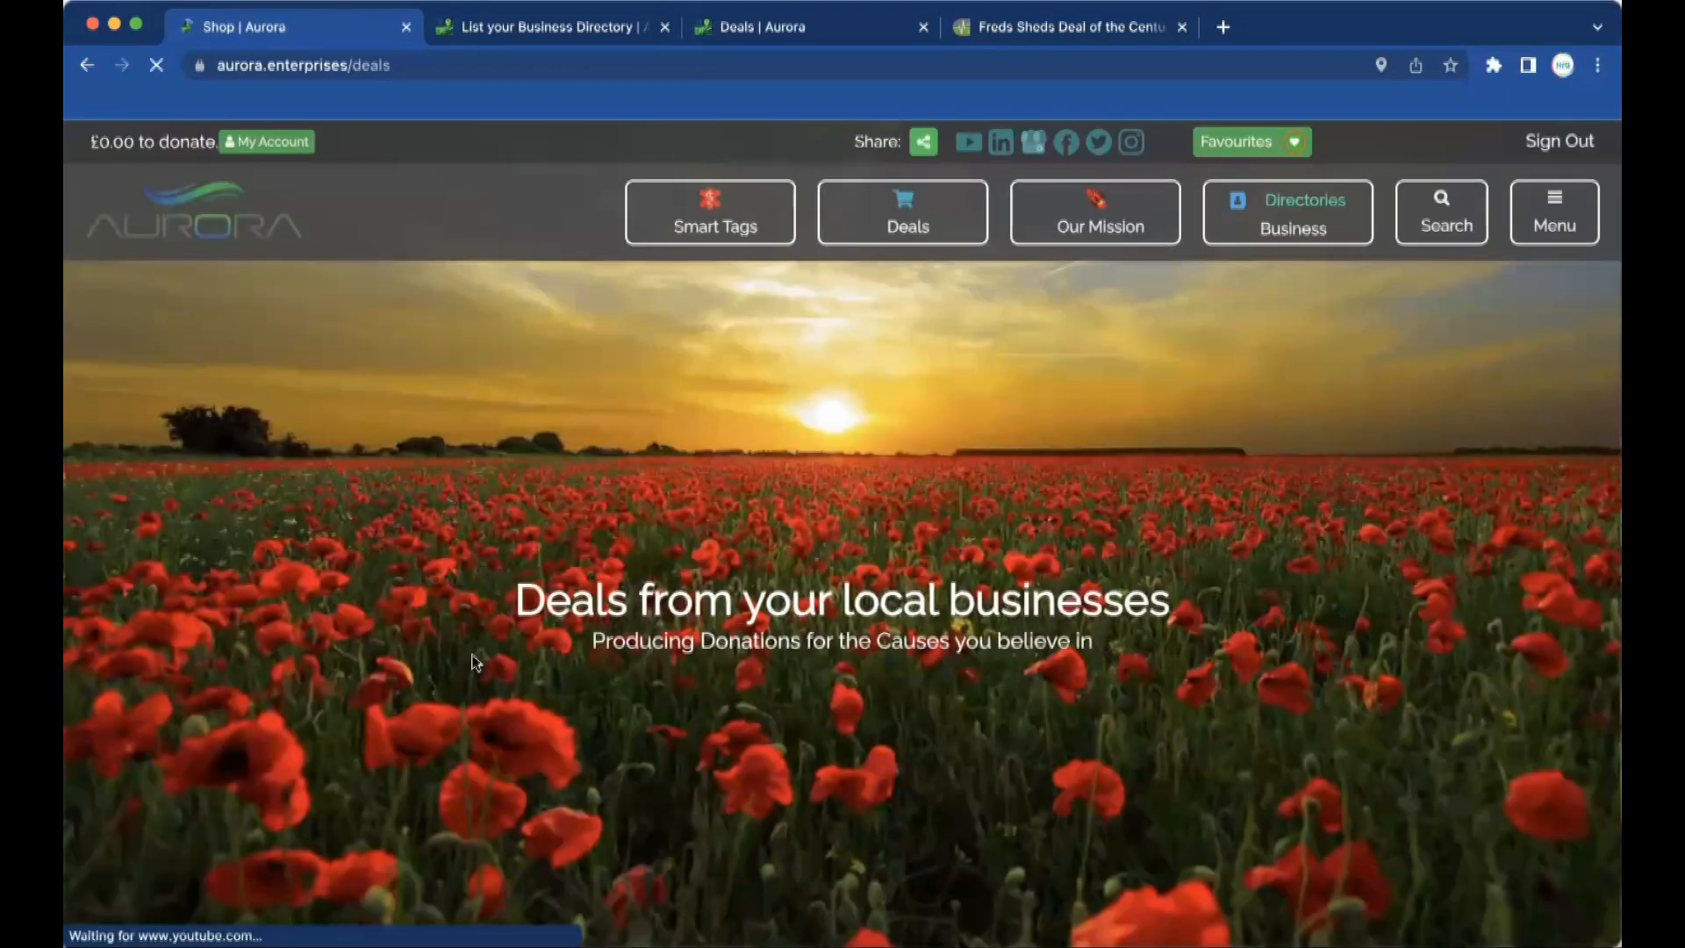
pyautogui.scroll(-6, 472, 657)
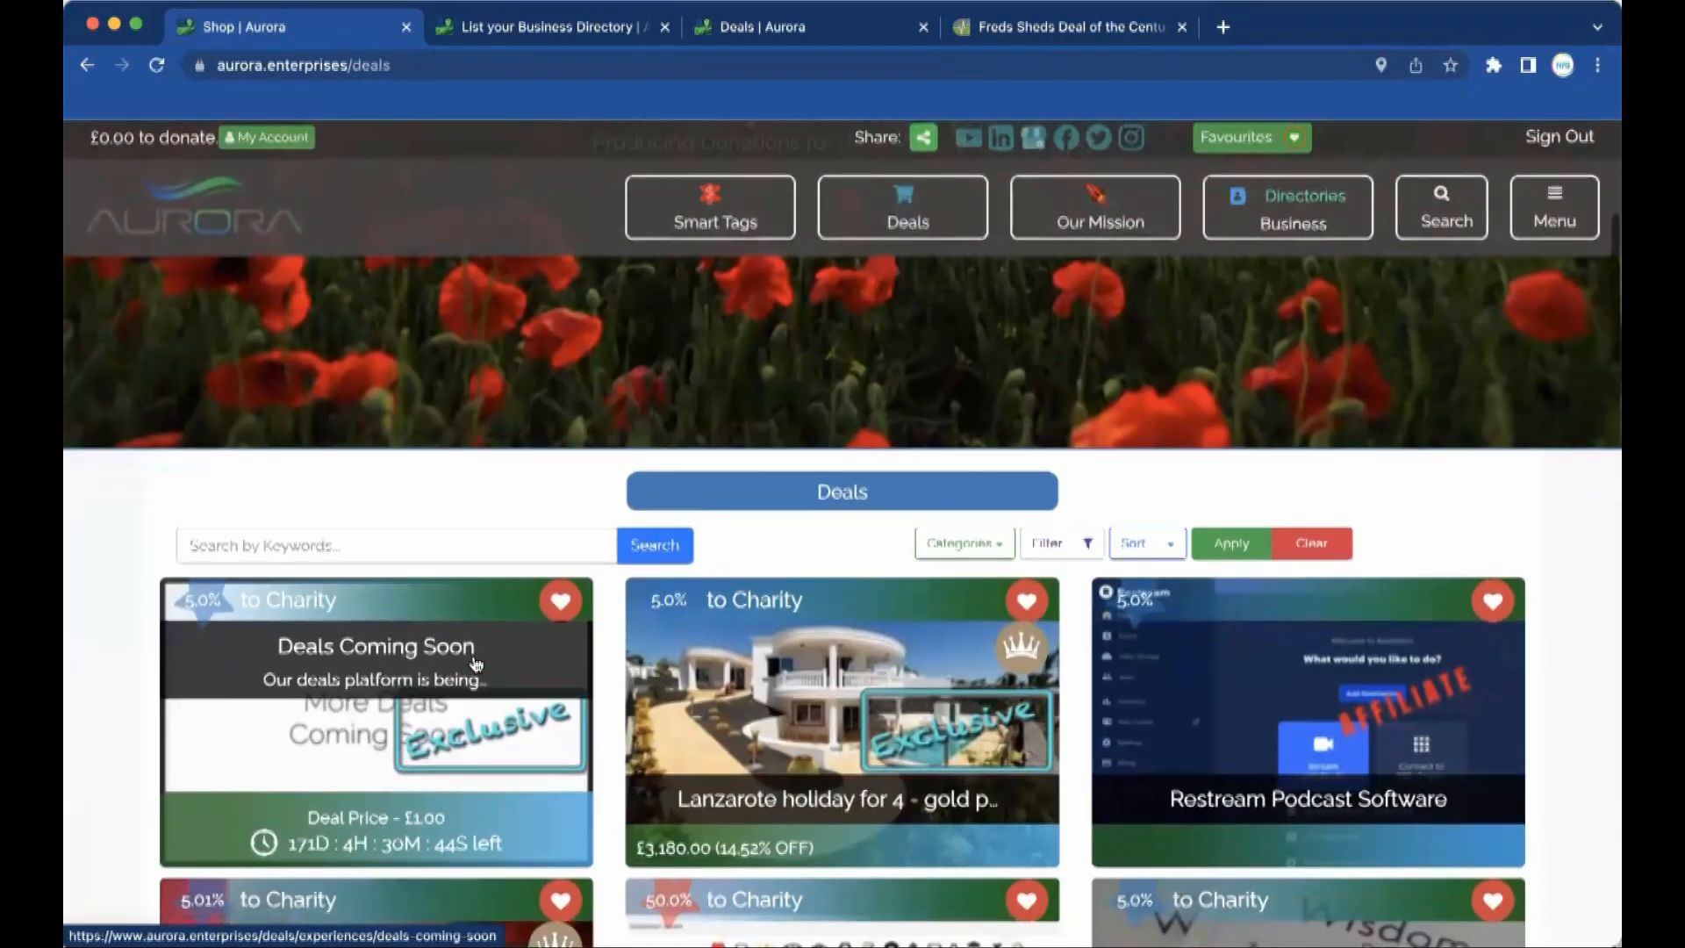
pyautogui.scroll(-15, 472, 660)
pyautogui.scroll(12, 474, 664)
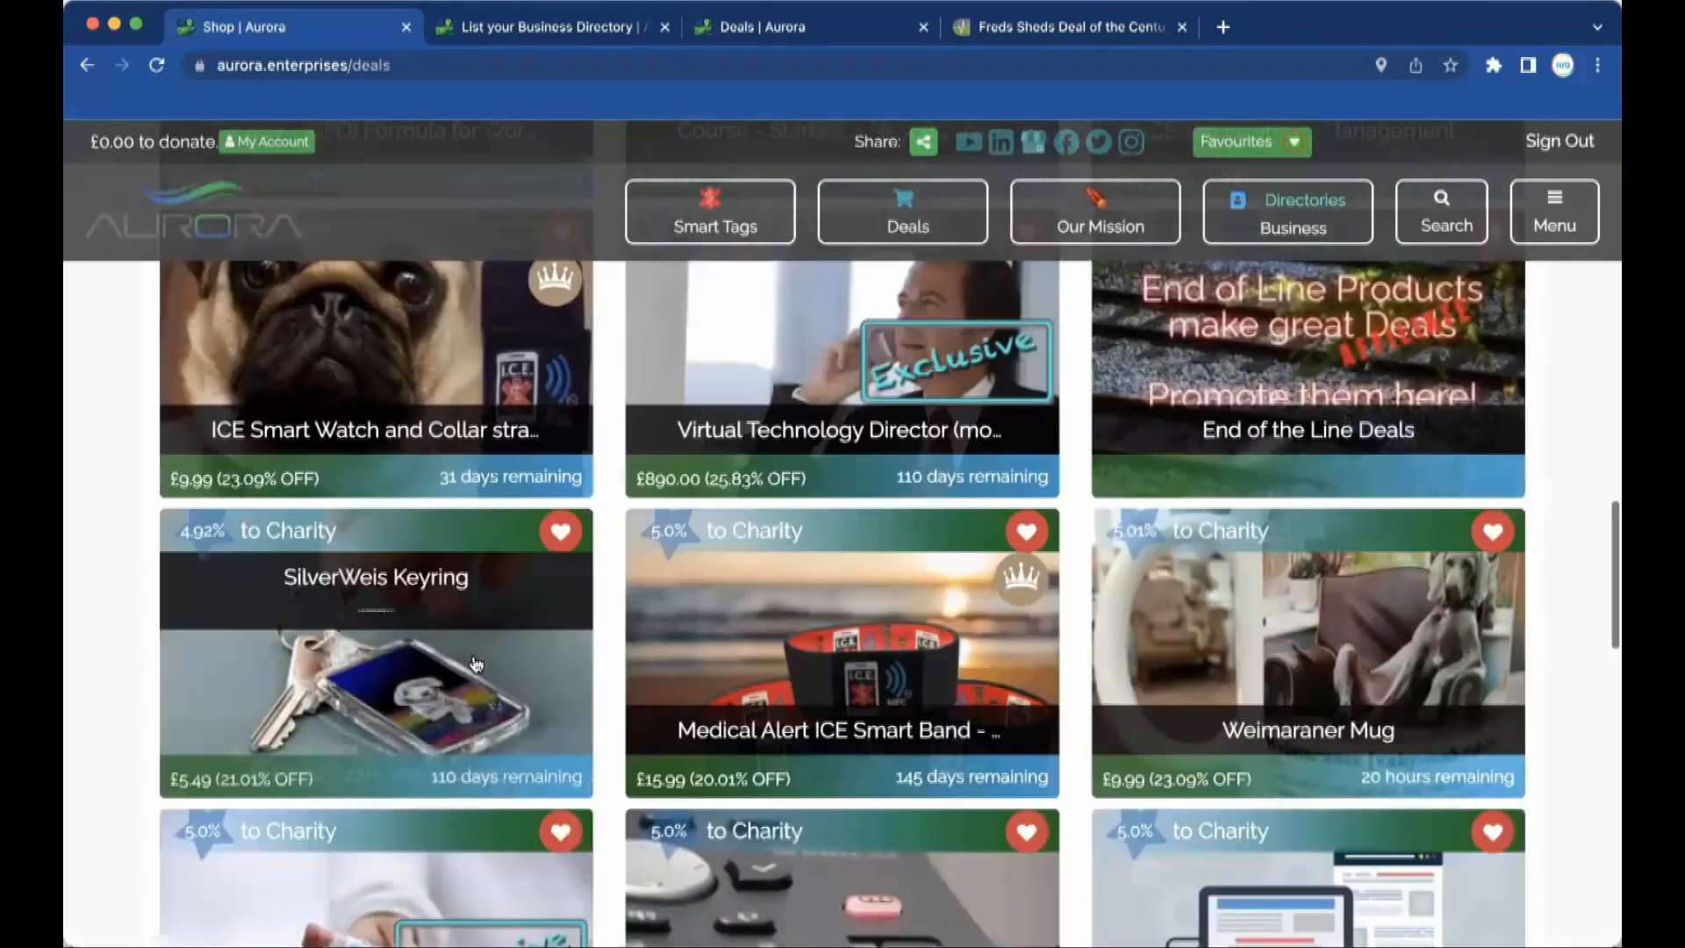
pyautogui.scroll(4, 474, 664)
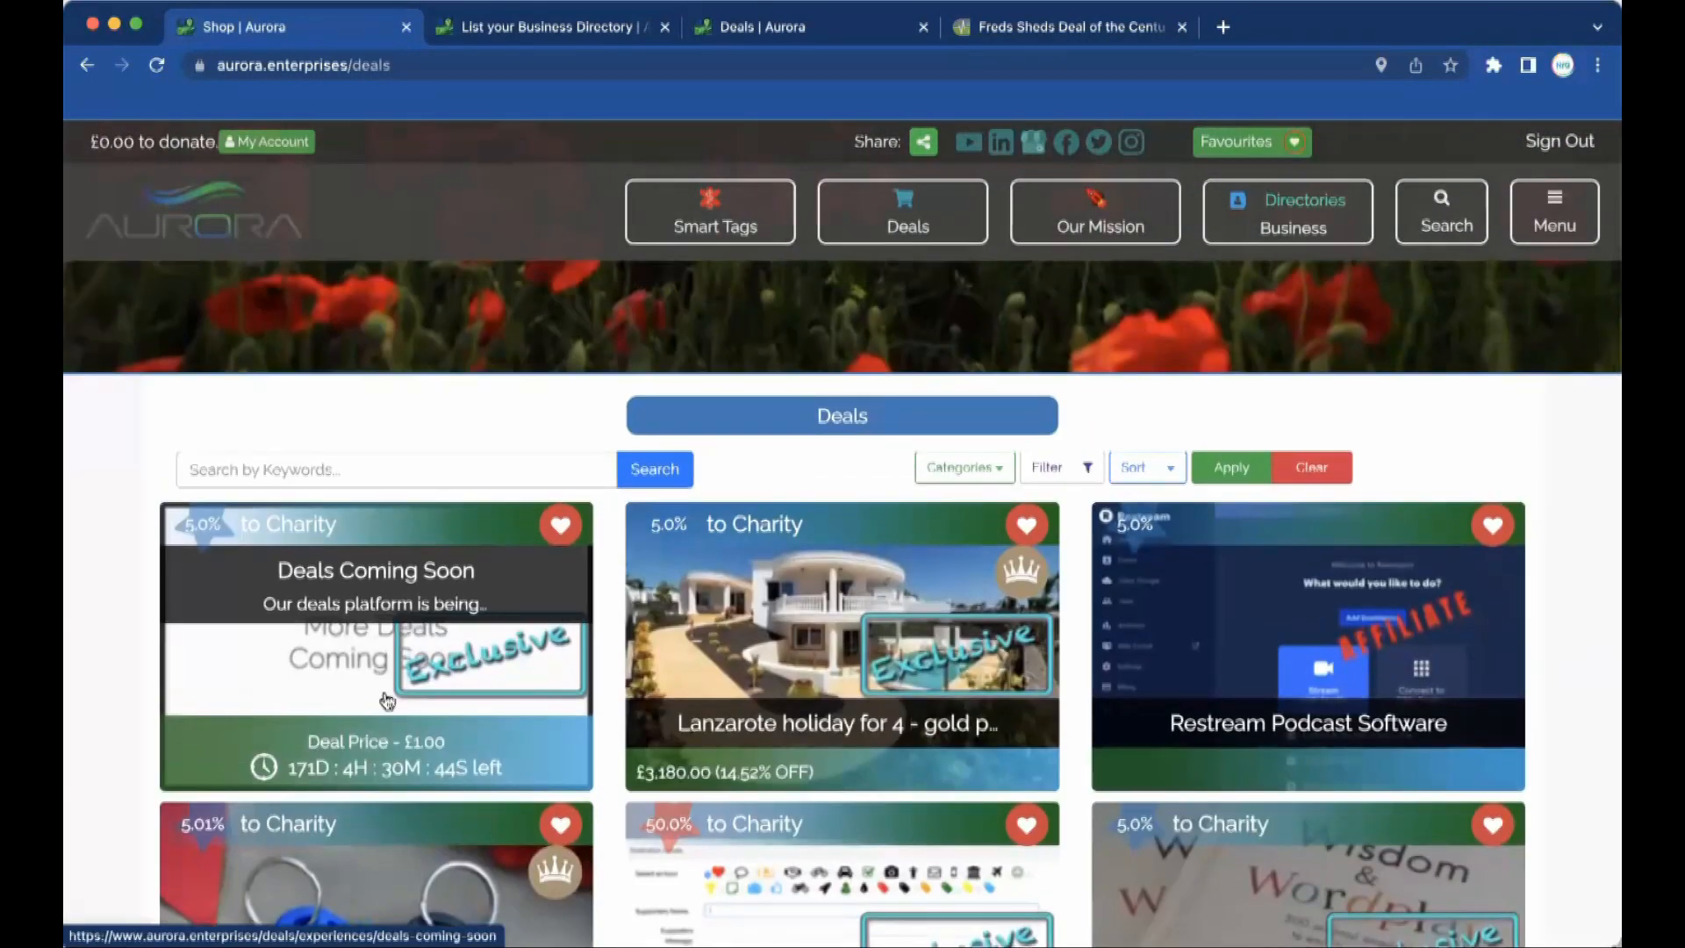
pyautogui.scroll(-5, 613, 689)
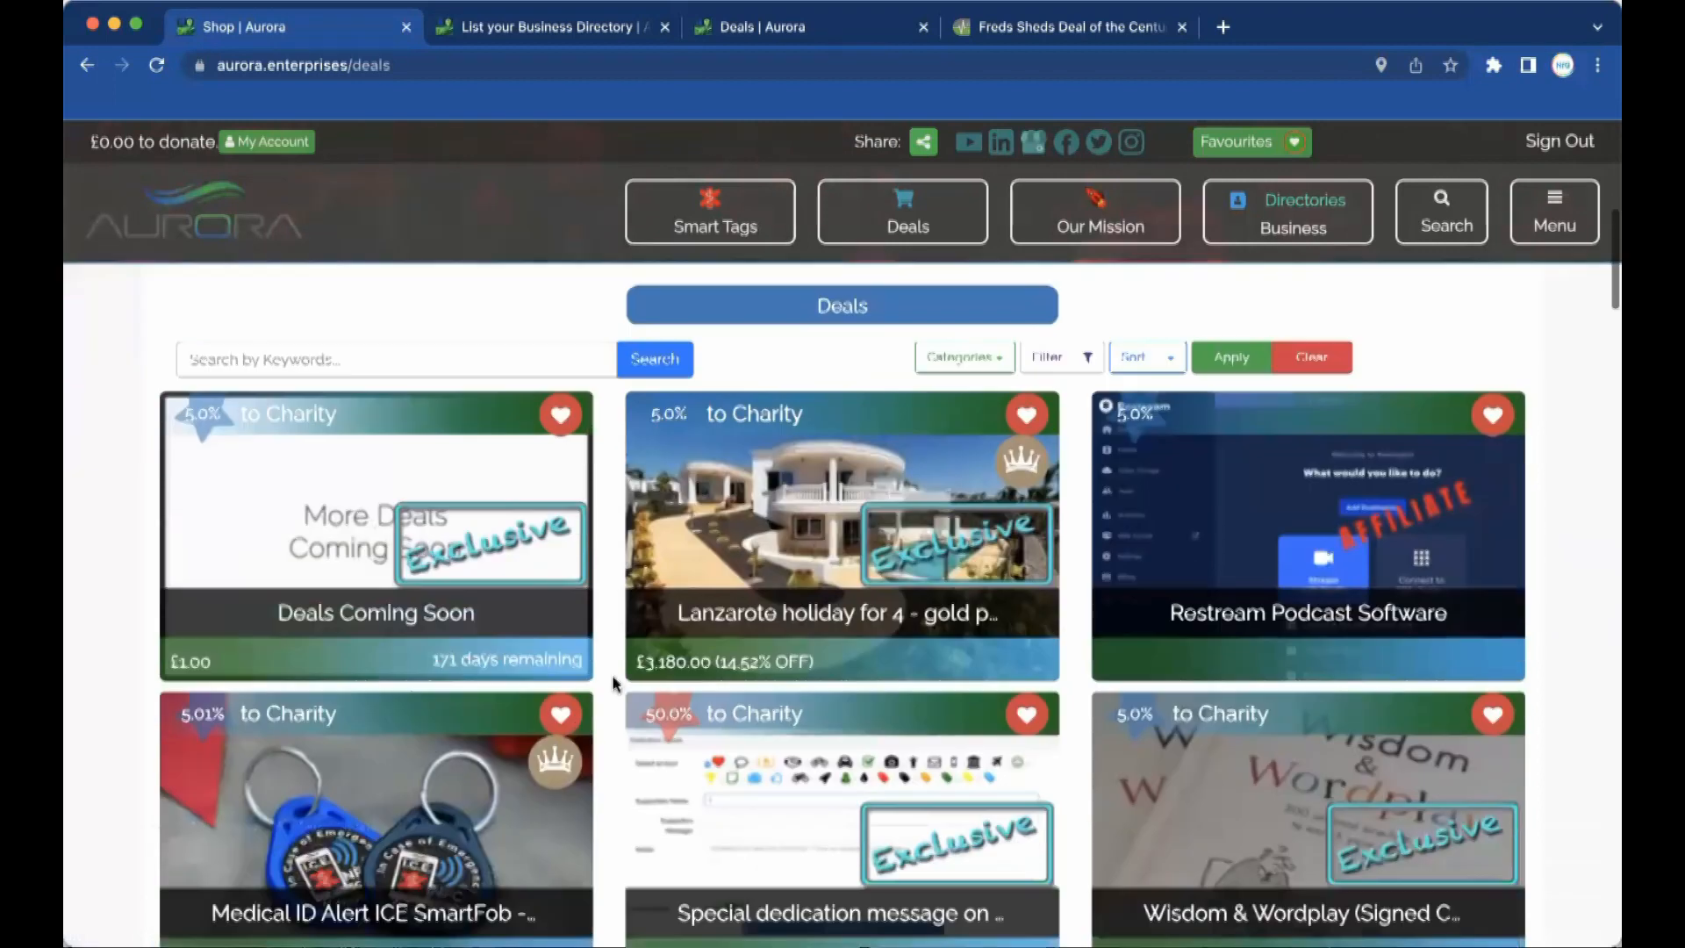
pyautogui.scroll(-5, 612, 682)
pyautogui.scroll(-4, 613, 683)
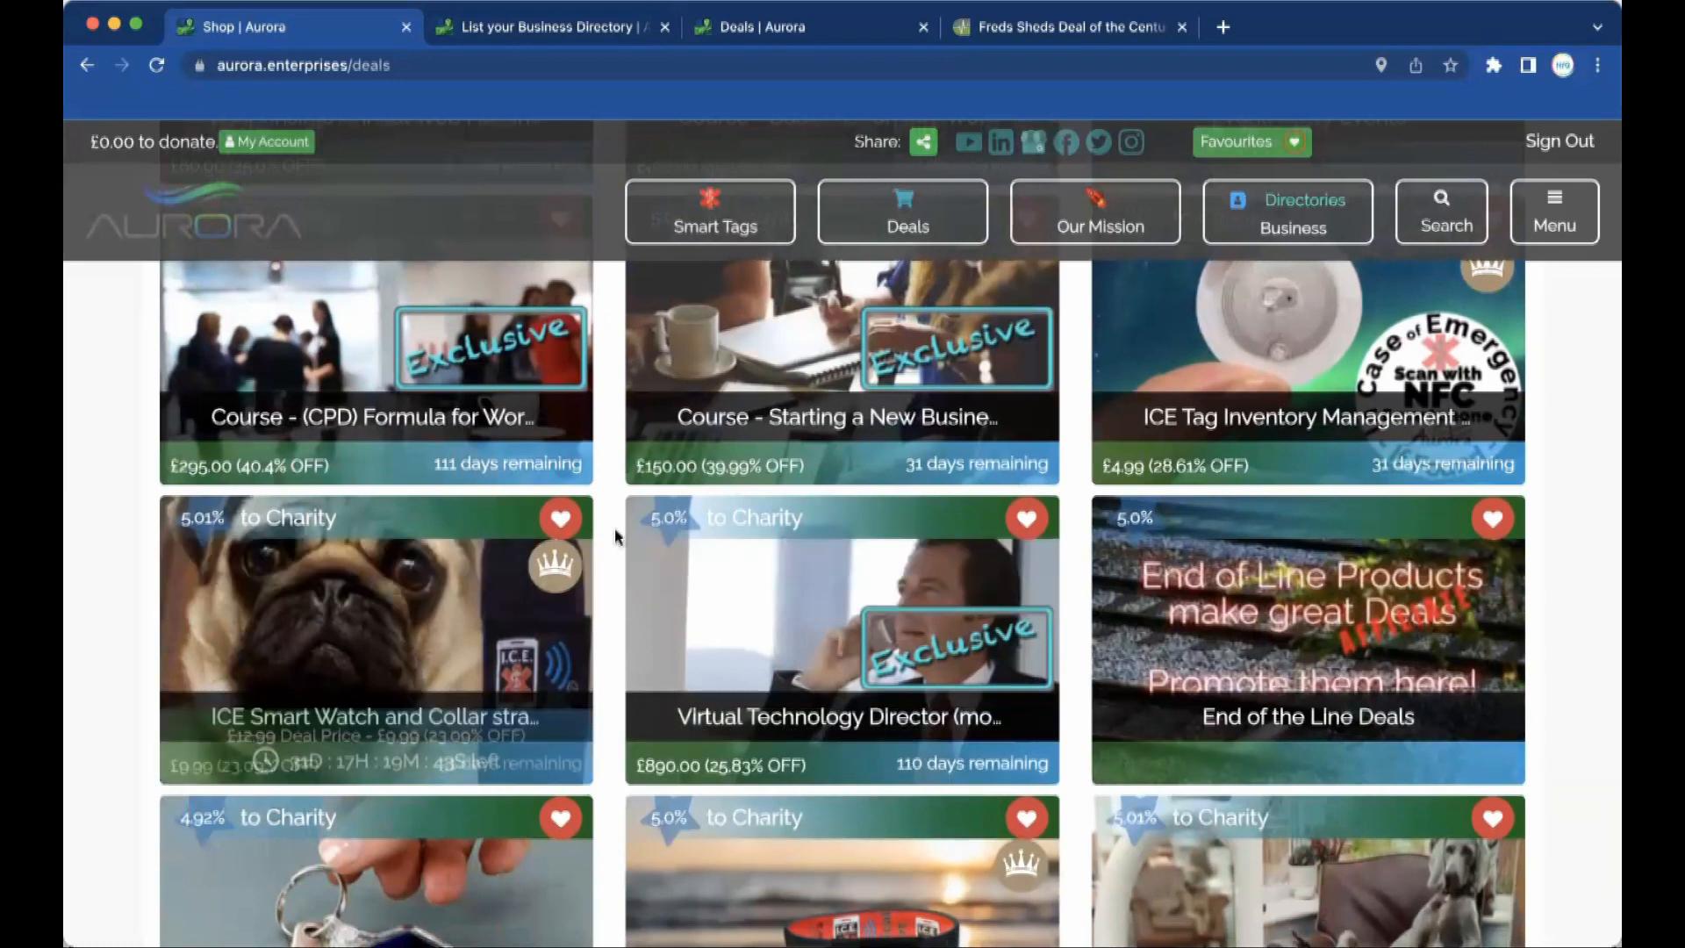
pyautogui.scroll(1, 487, 731)
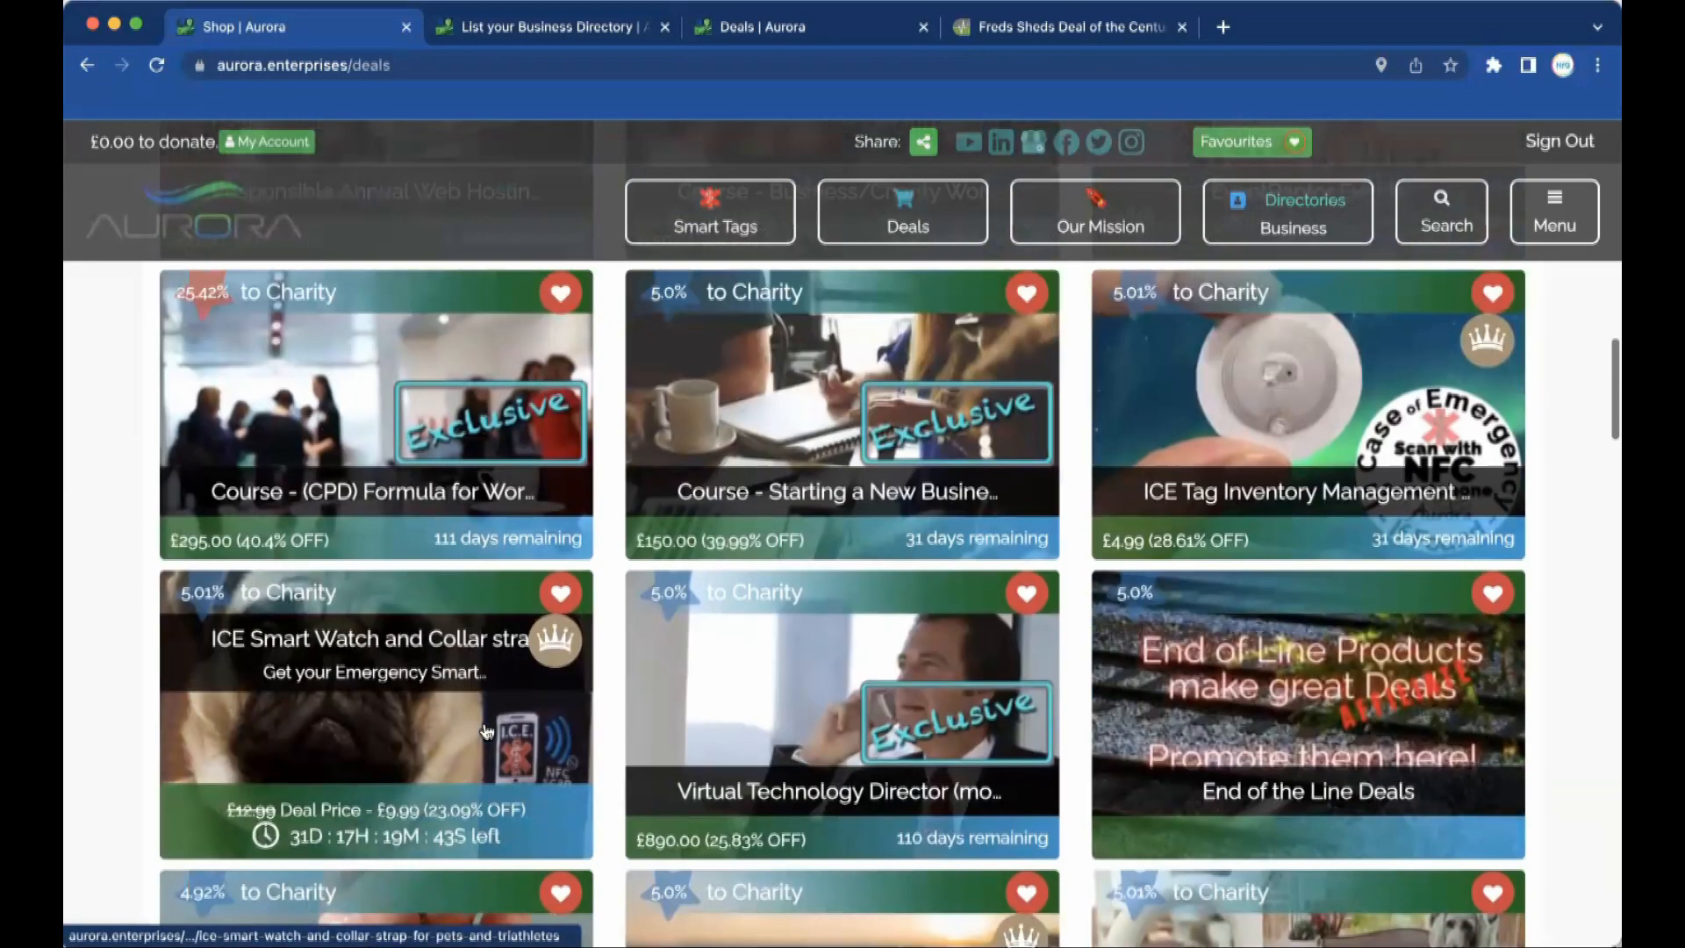
pyautogui.scroll(10, 487, 731)
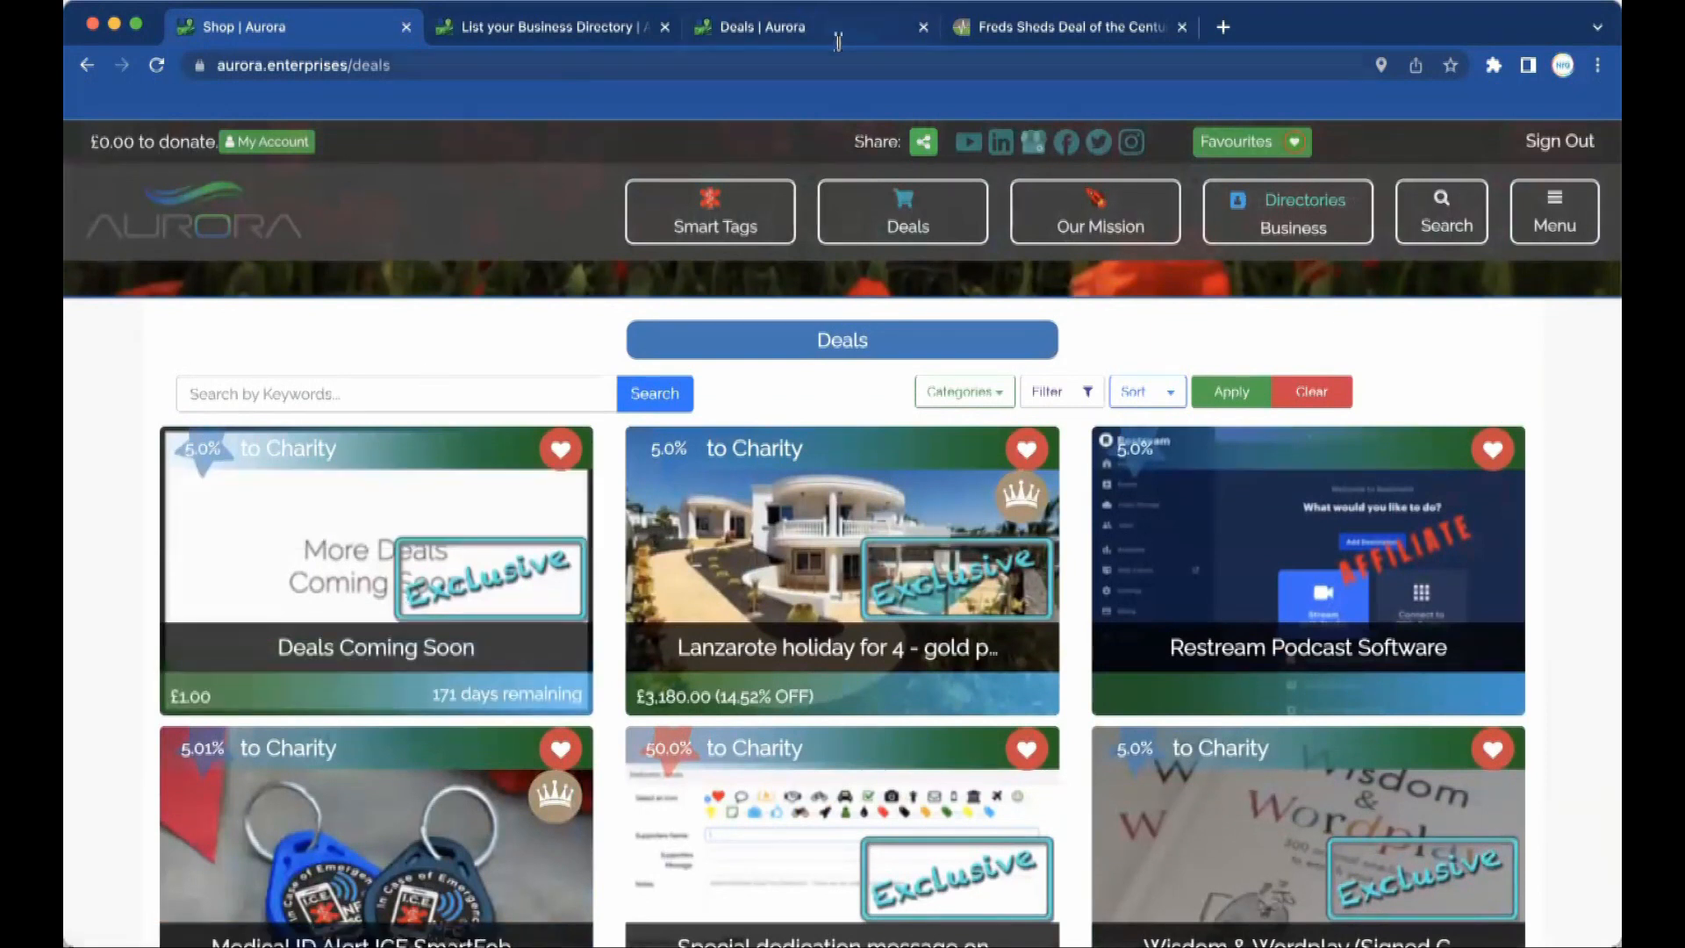
pyautogui.click(1055, 29)
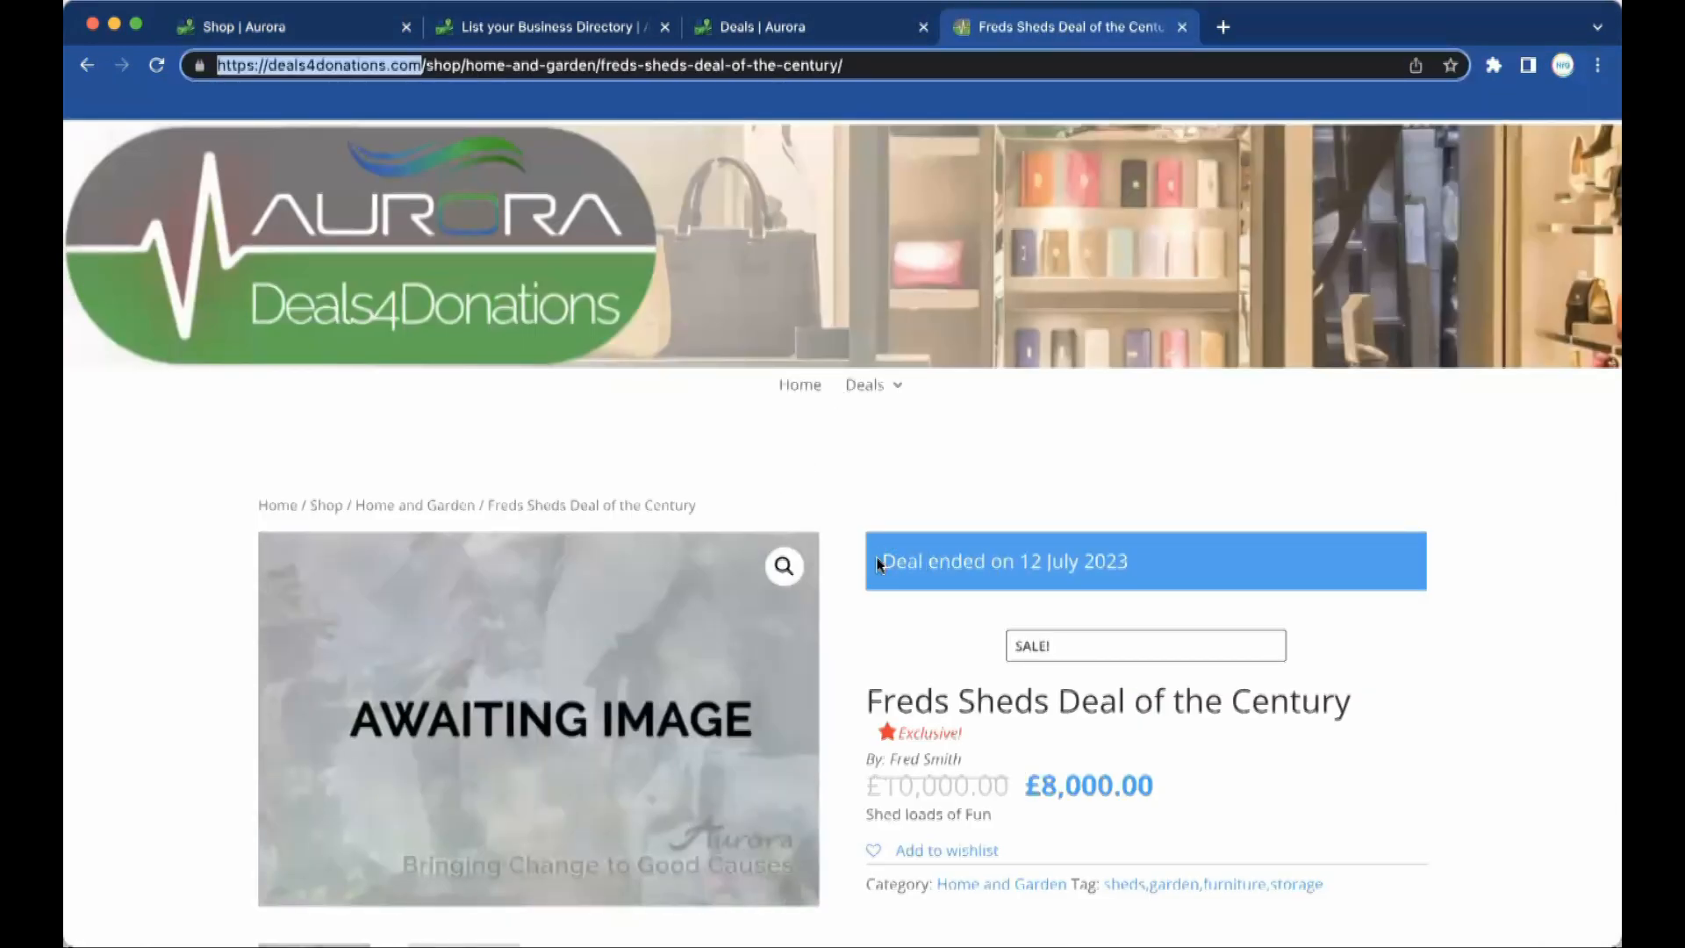
pyautogui.moveTo(877, 562); pyautogui.dragTo(1144, 568)
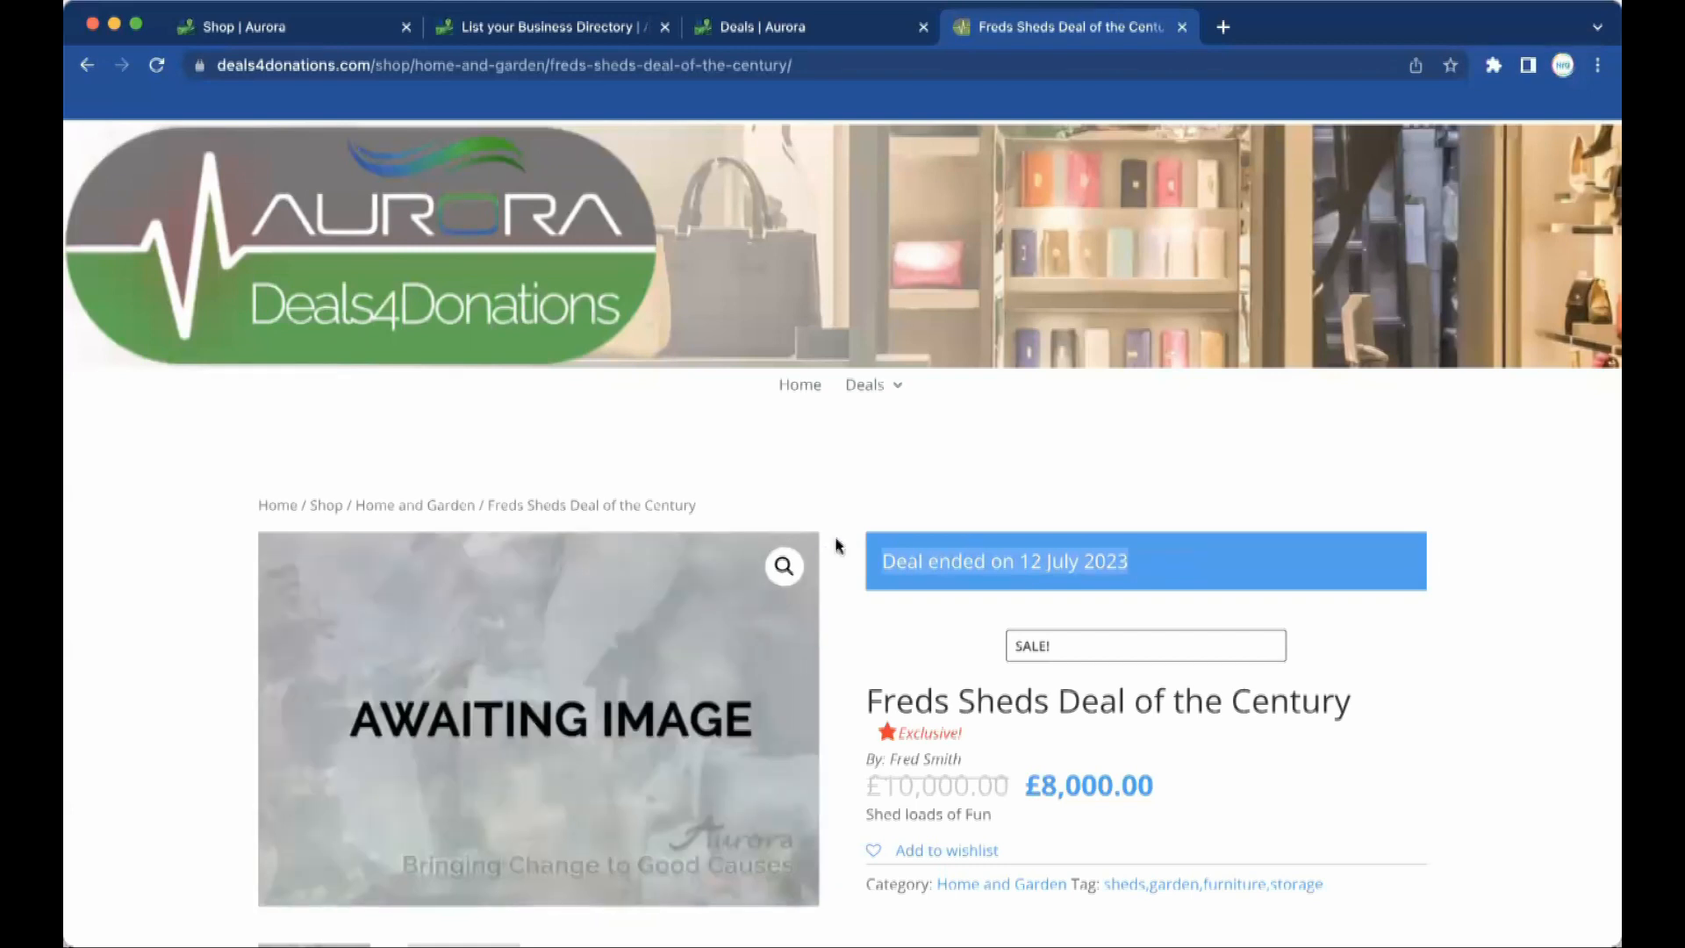
pyautogui.click(293, 30)
pyautogui.scroll(8, 521, 456)
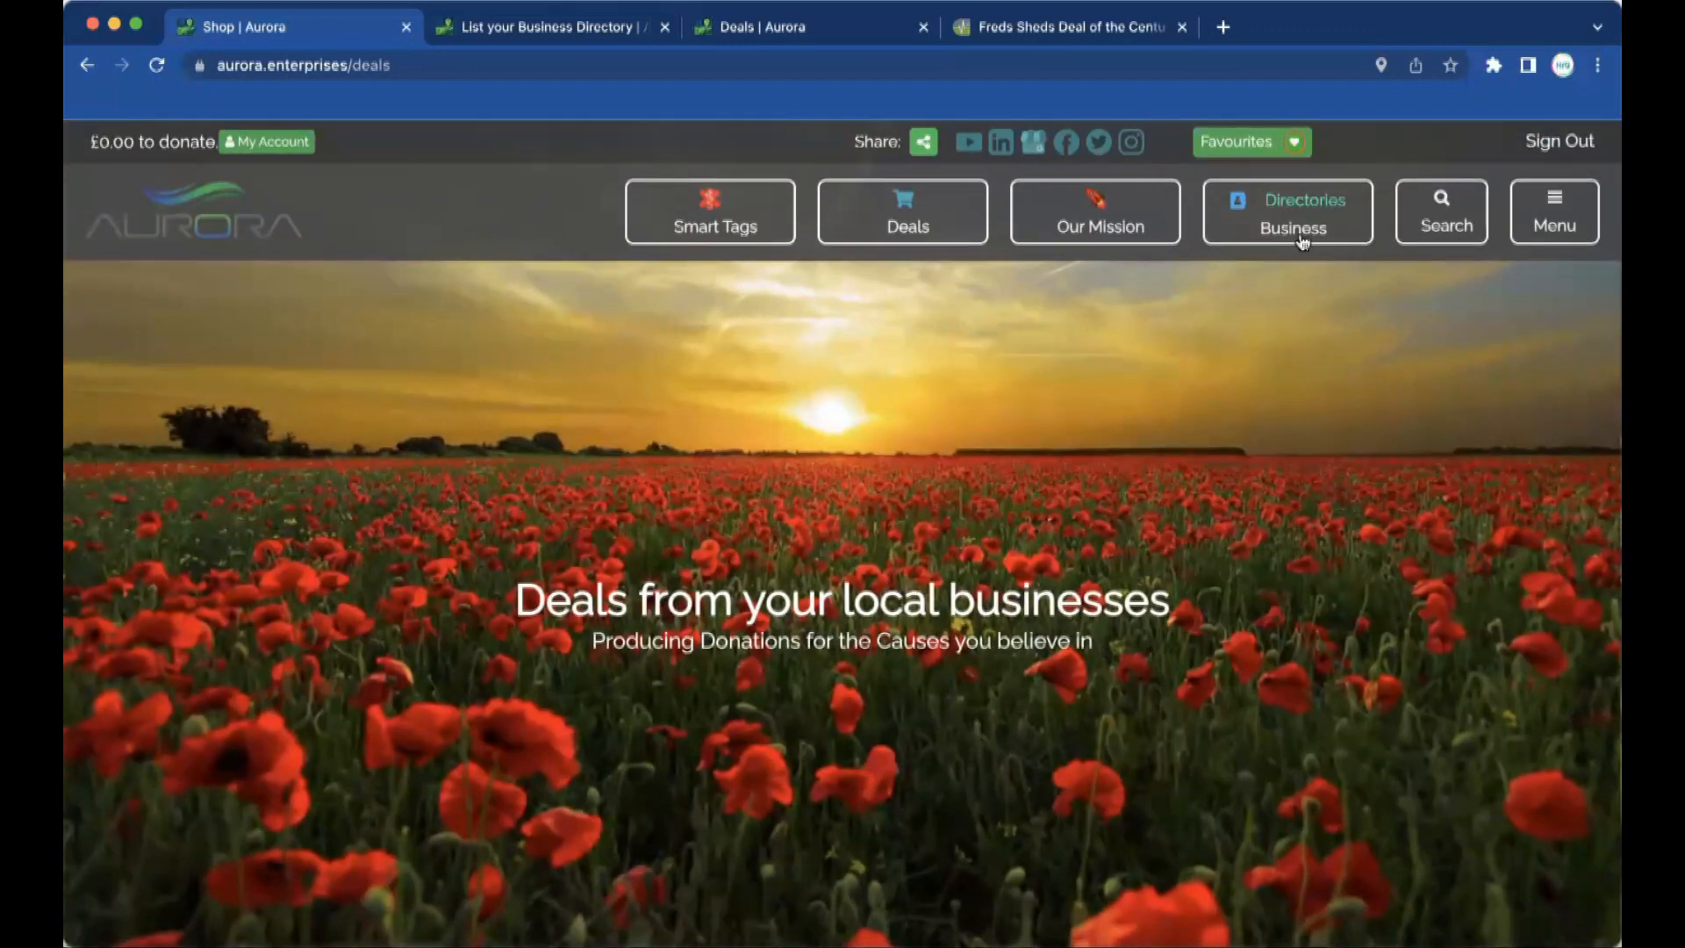
# Open the Business Directory and select the Adventure Holidays Lanzarote listing.
pyautogui.click(1296, 233)
pyautogui.scroll(-5, 1007, 703)
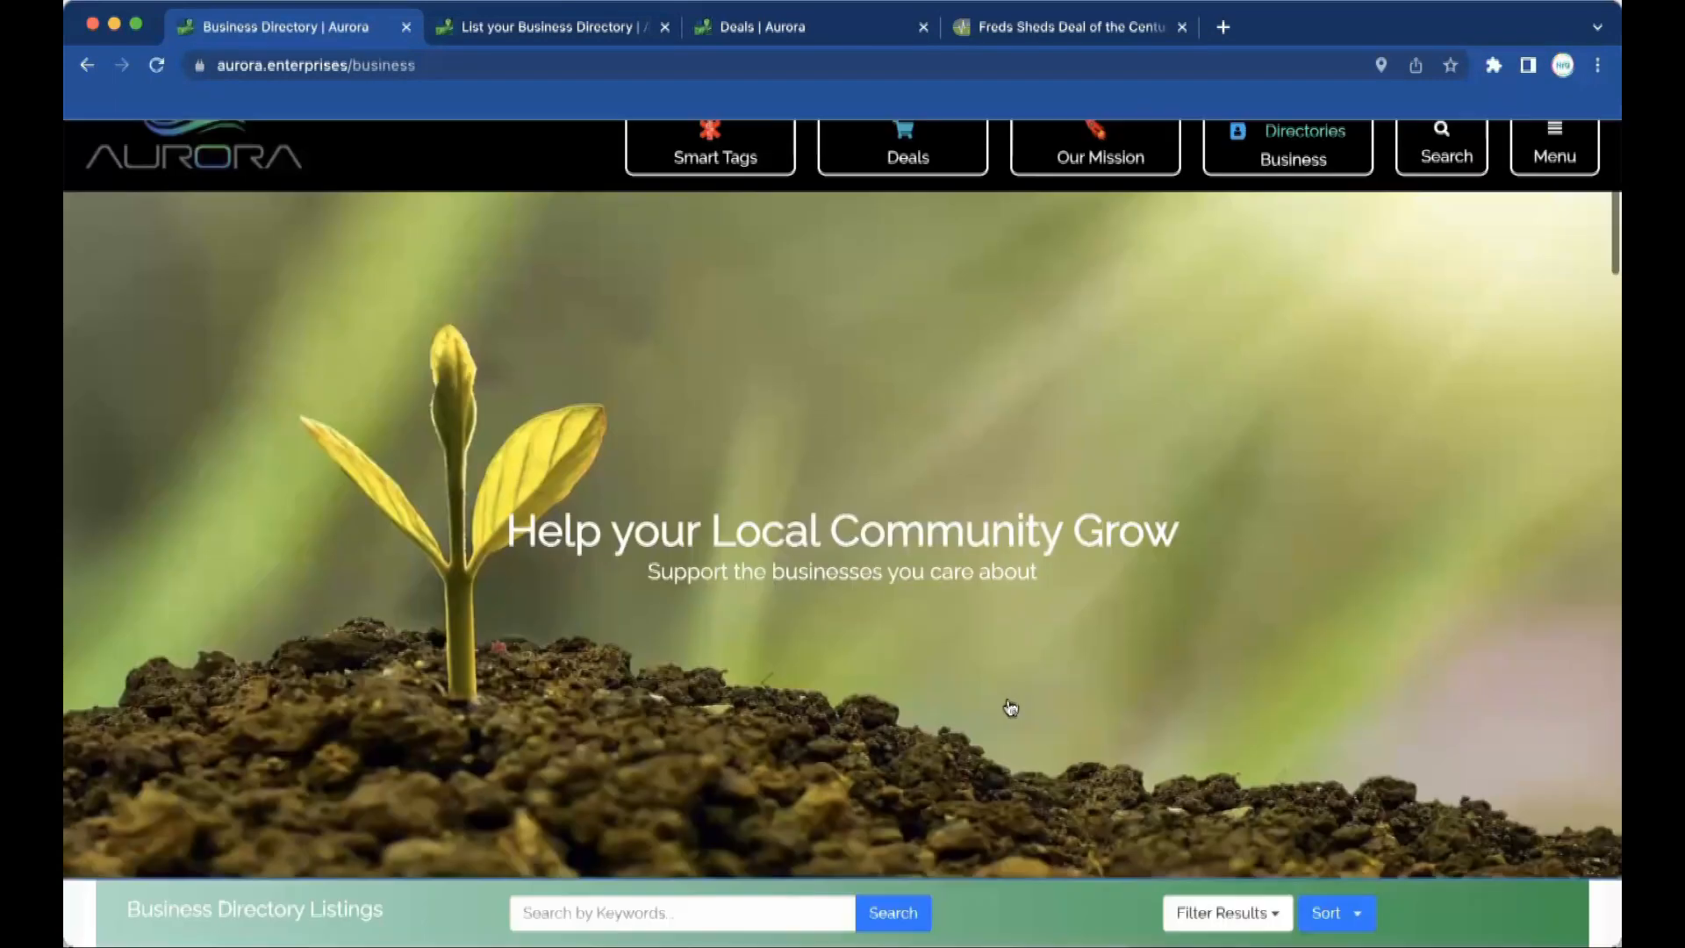
pyautogui.scroll(-6, 1009, 702)
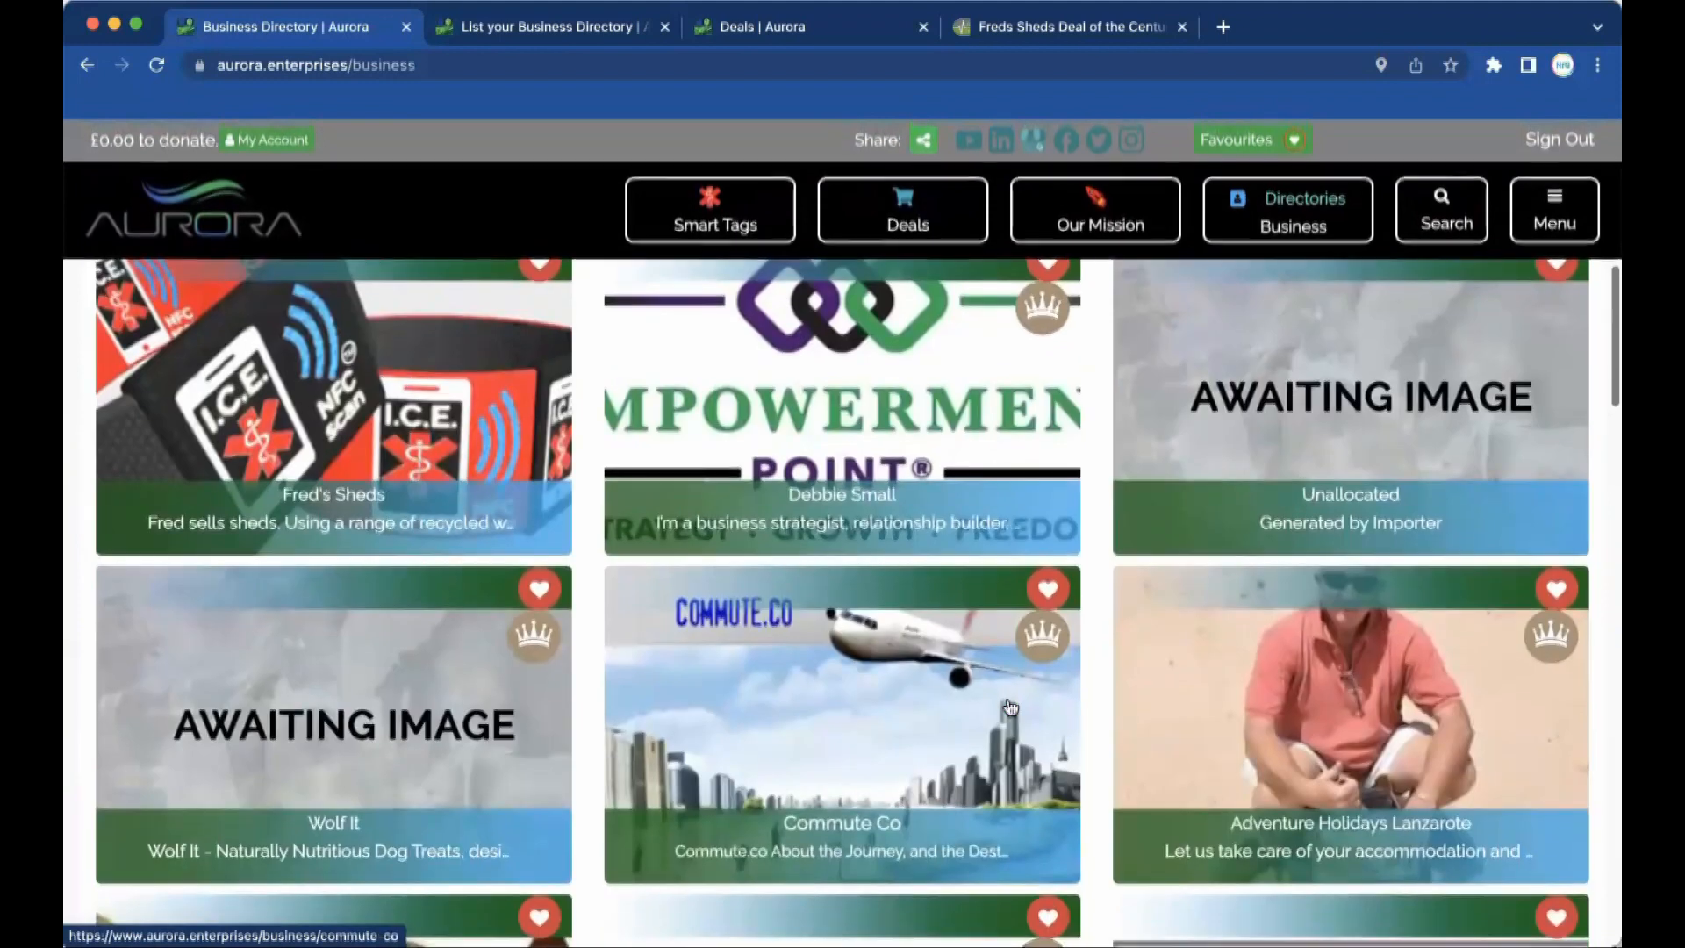
pyautogui.click(1285, 542)
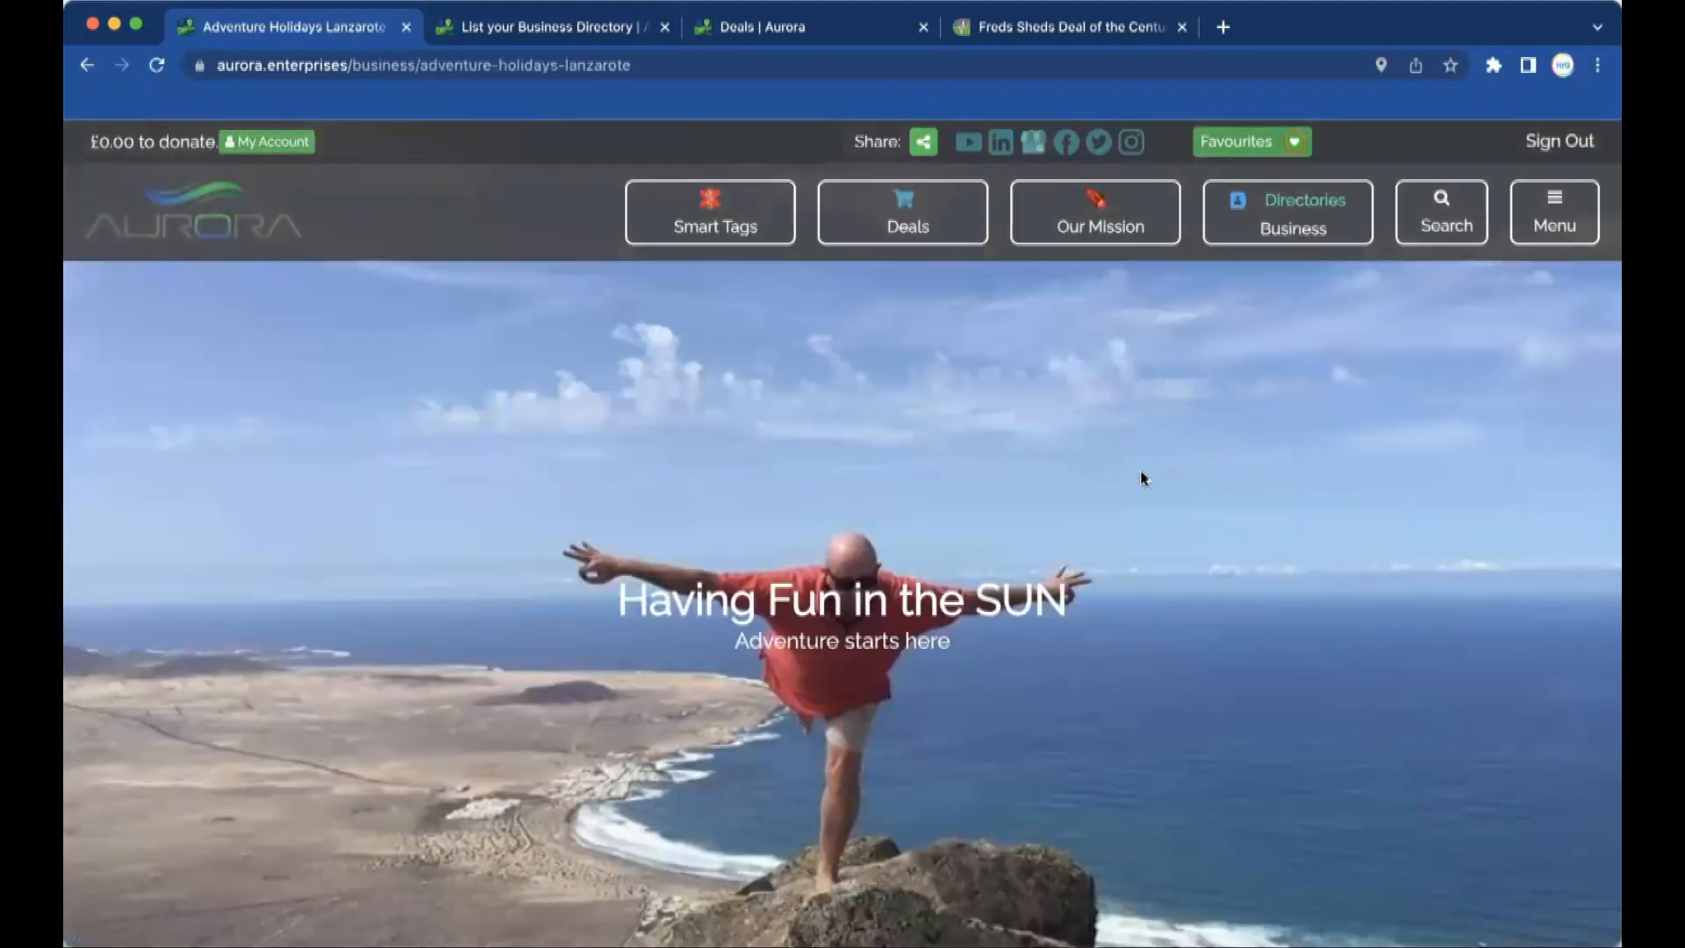
# Review the Lanzarote page's £3,180.00 holiday deal, then go back to the directory.
pyautogui.scroll(-6, 907, 550)
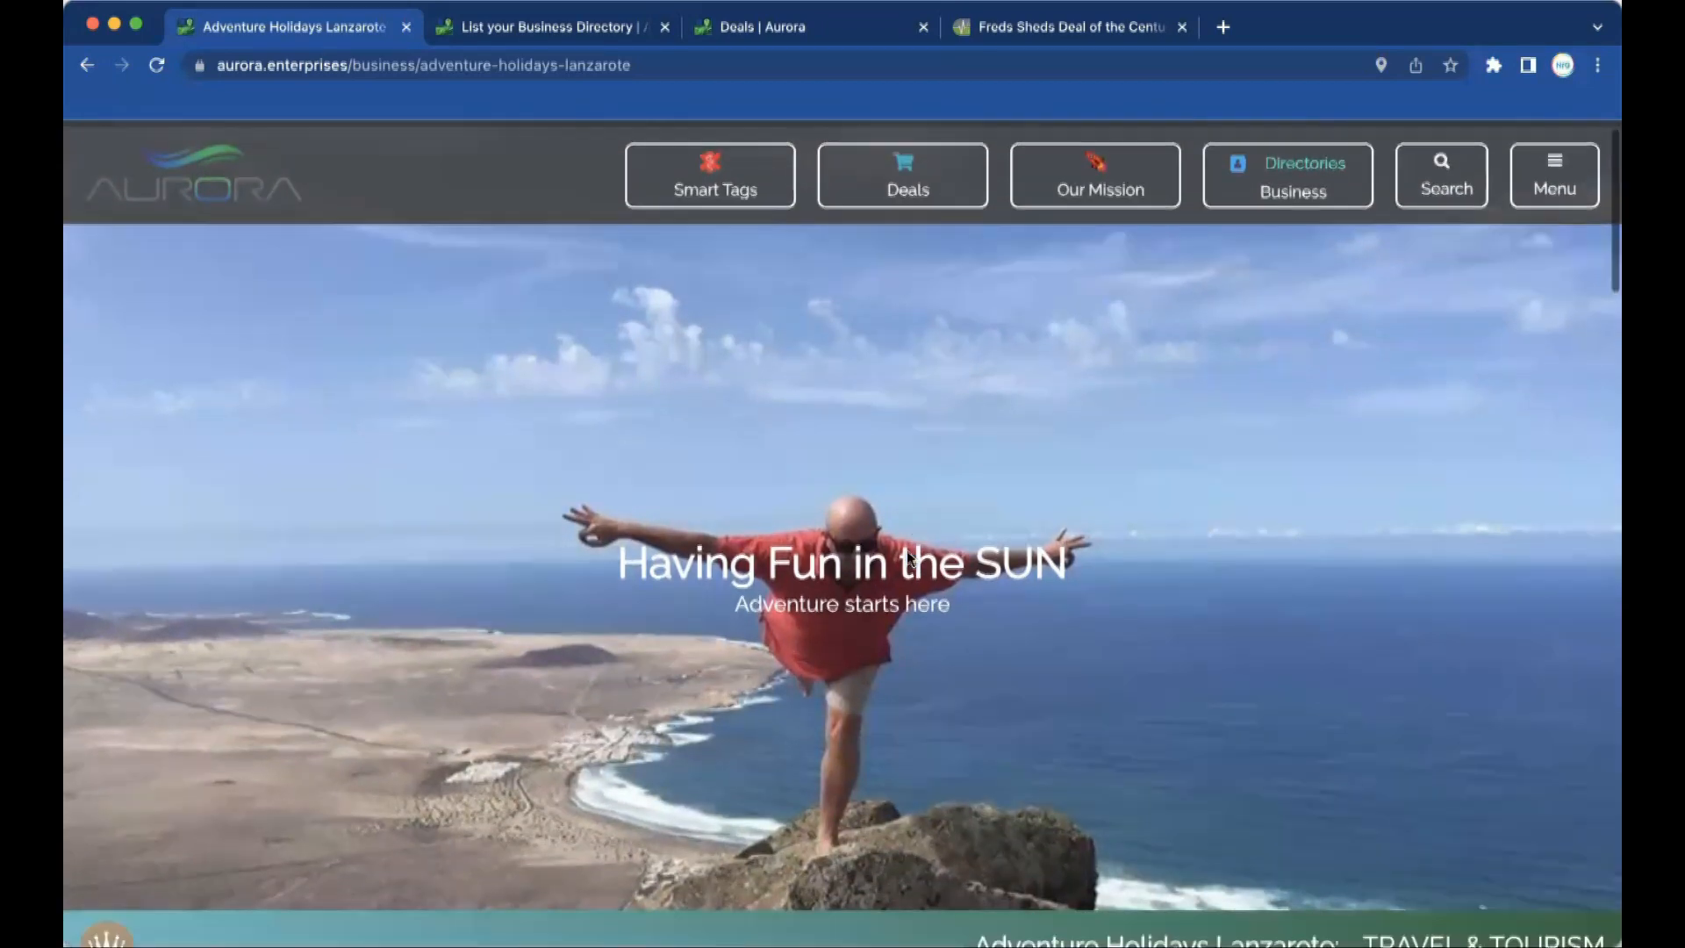
pyautogui.scroll(-5, 908, 549)
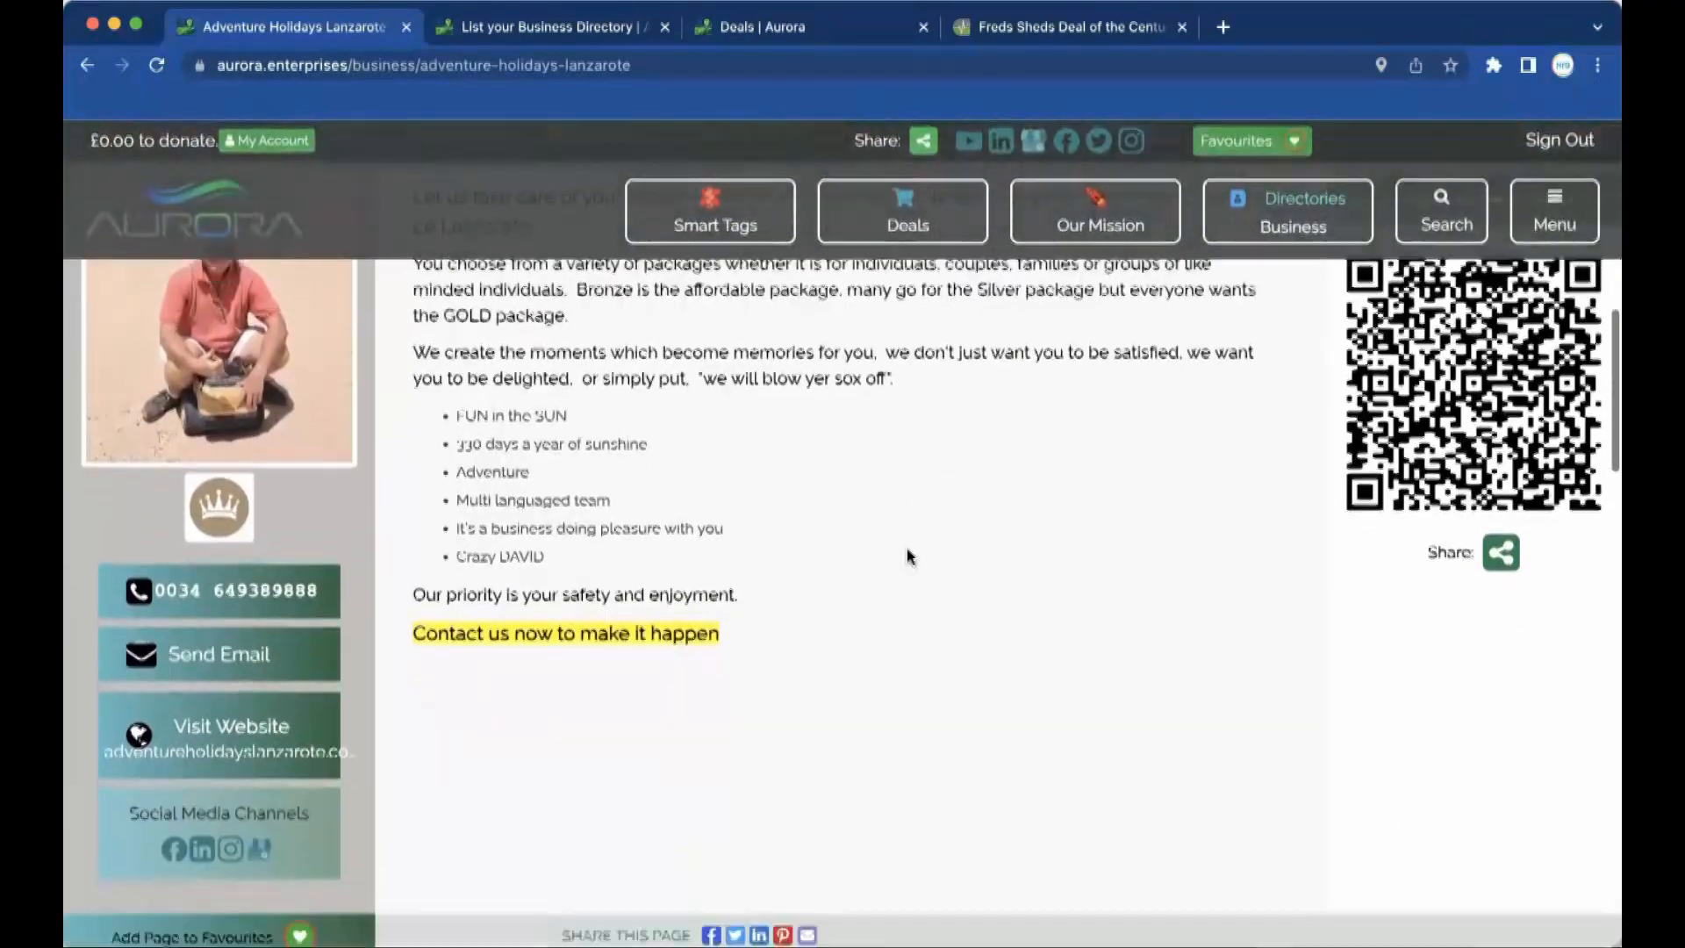
pyautogui.scroll(11, 907, 549)
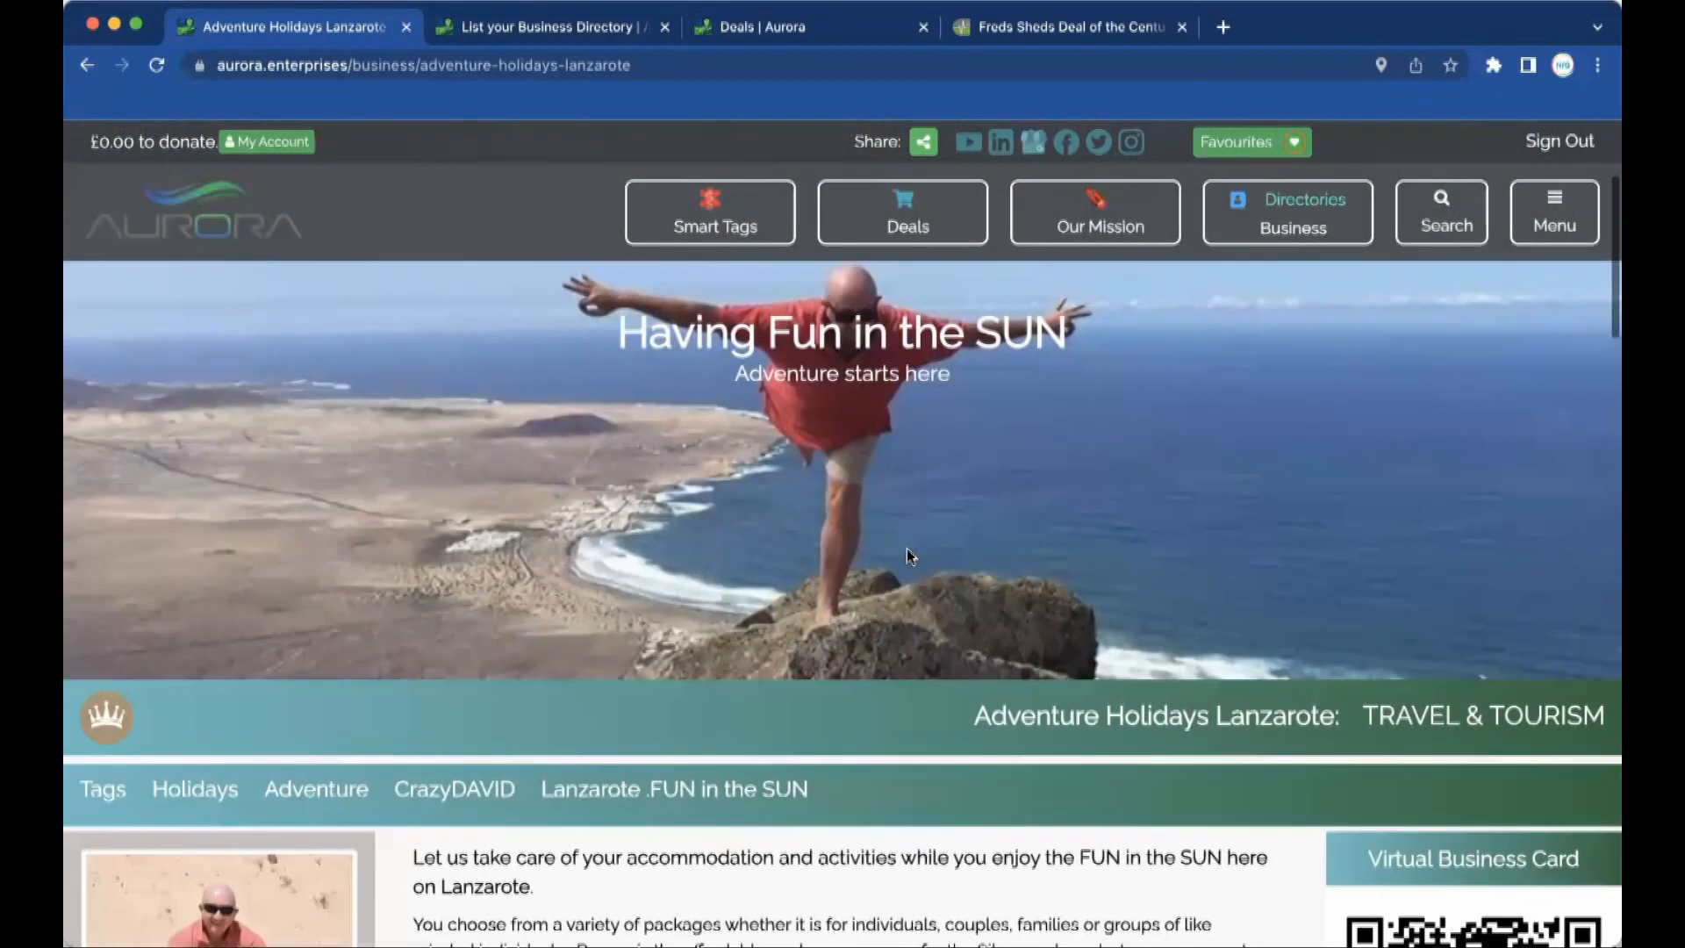
pyautogui.scroll(3, 908, 549)
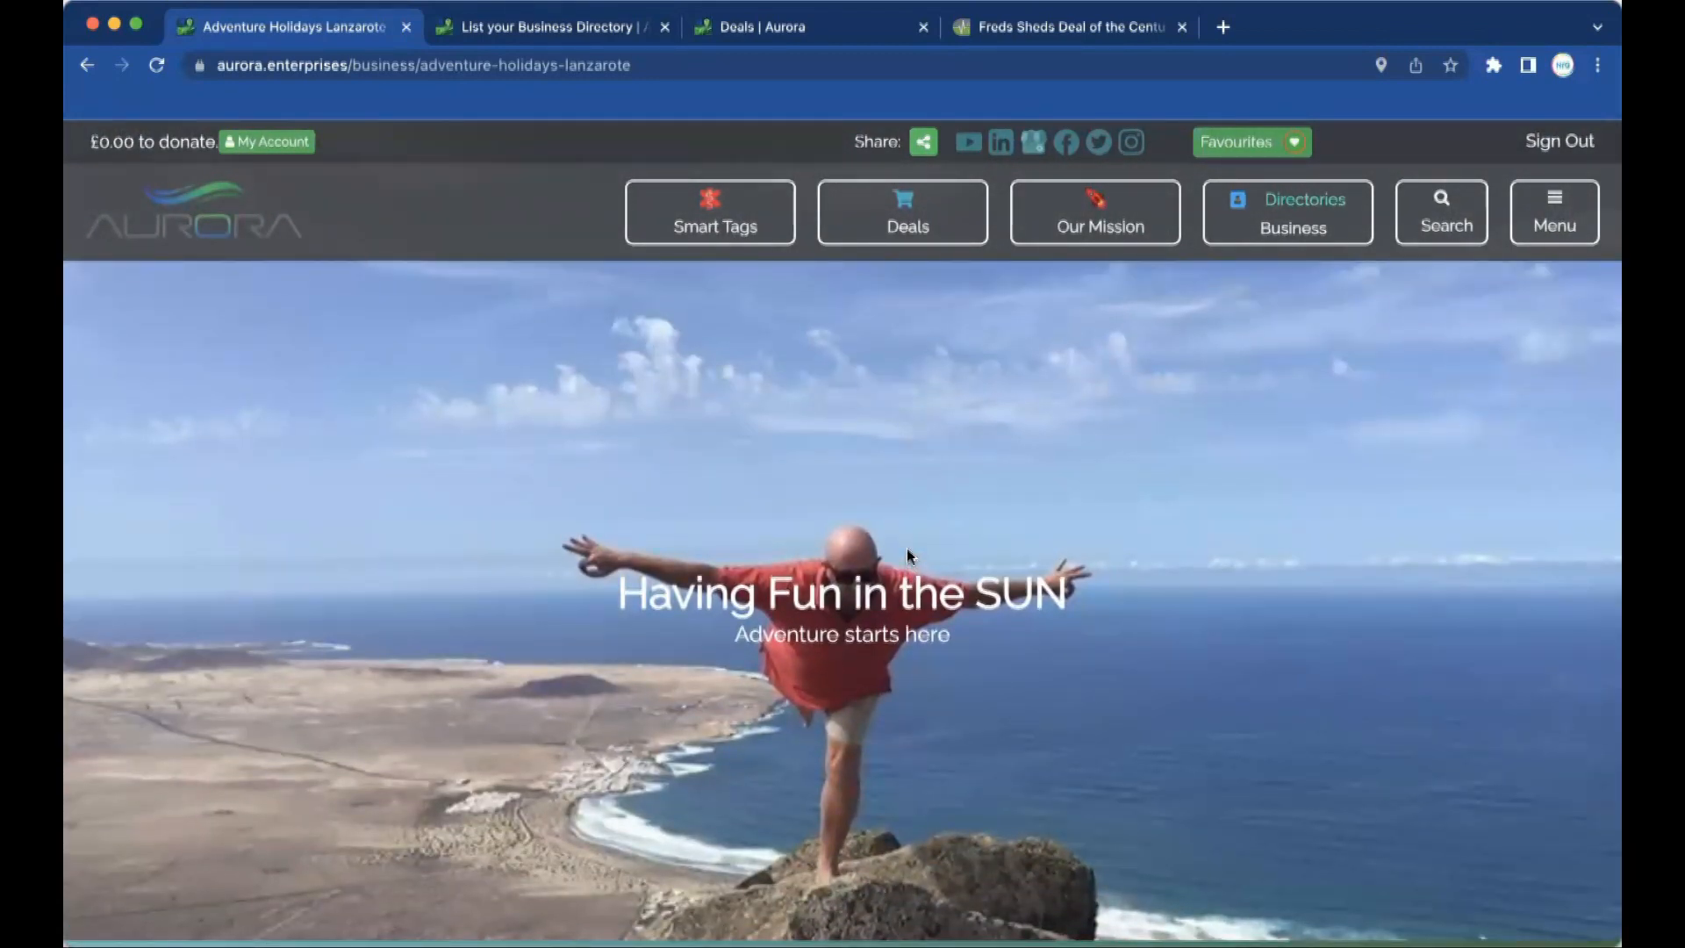
pyautogui.scroll(-5, 909, 637)
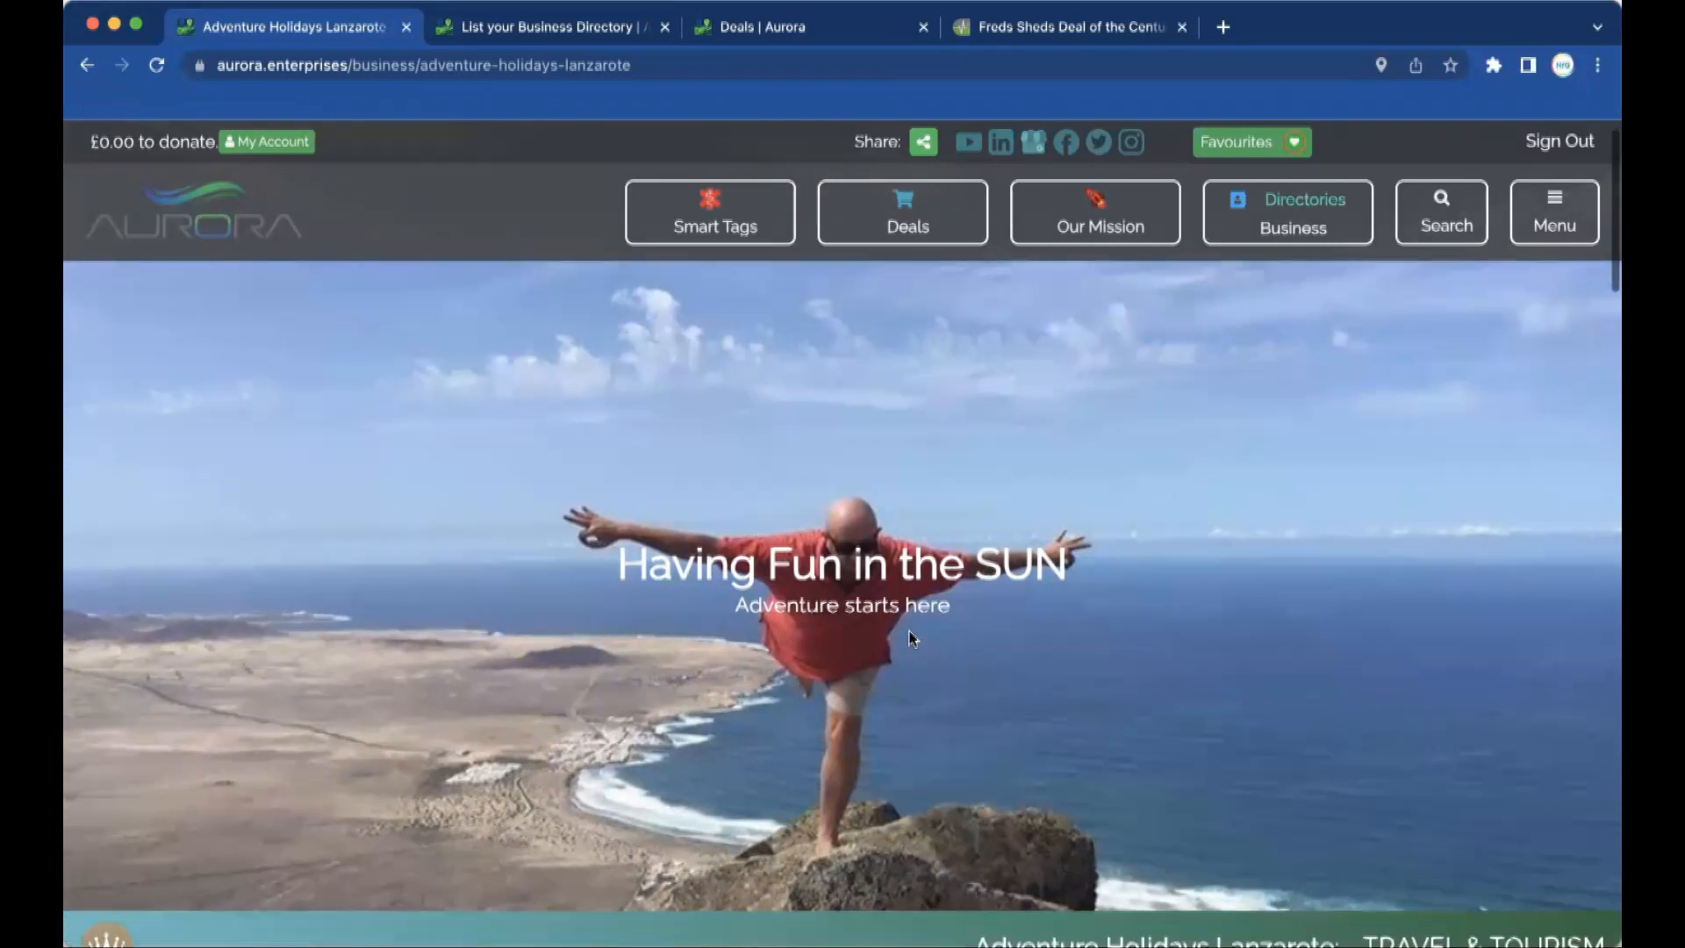
pyautogui.scroll(-20, 909, 638)
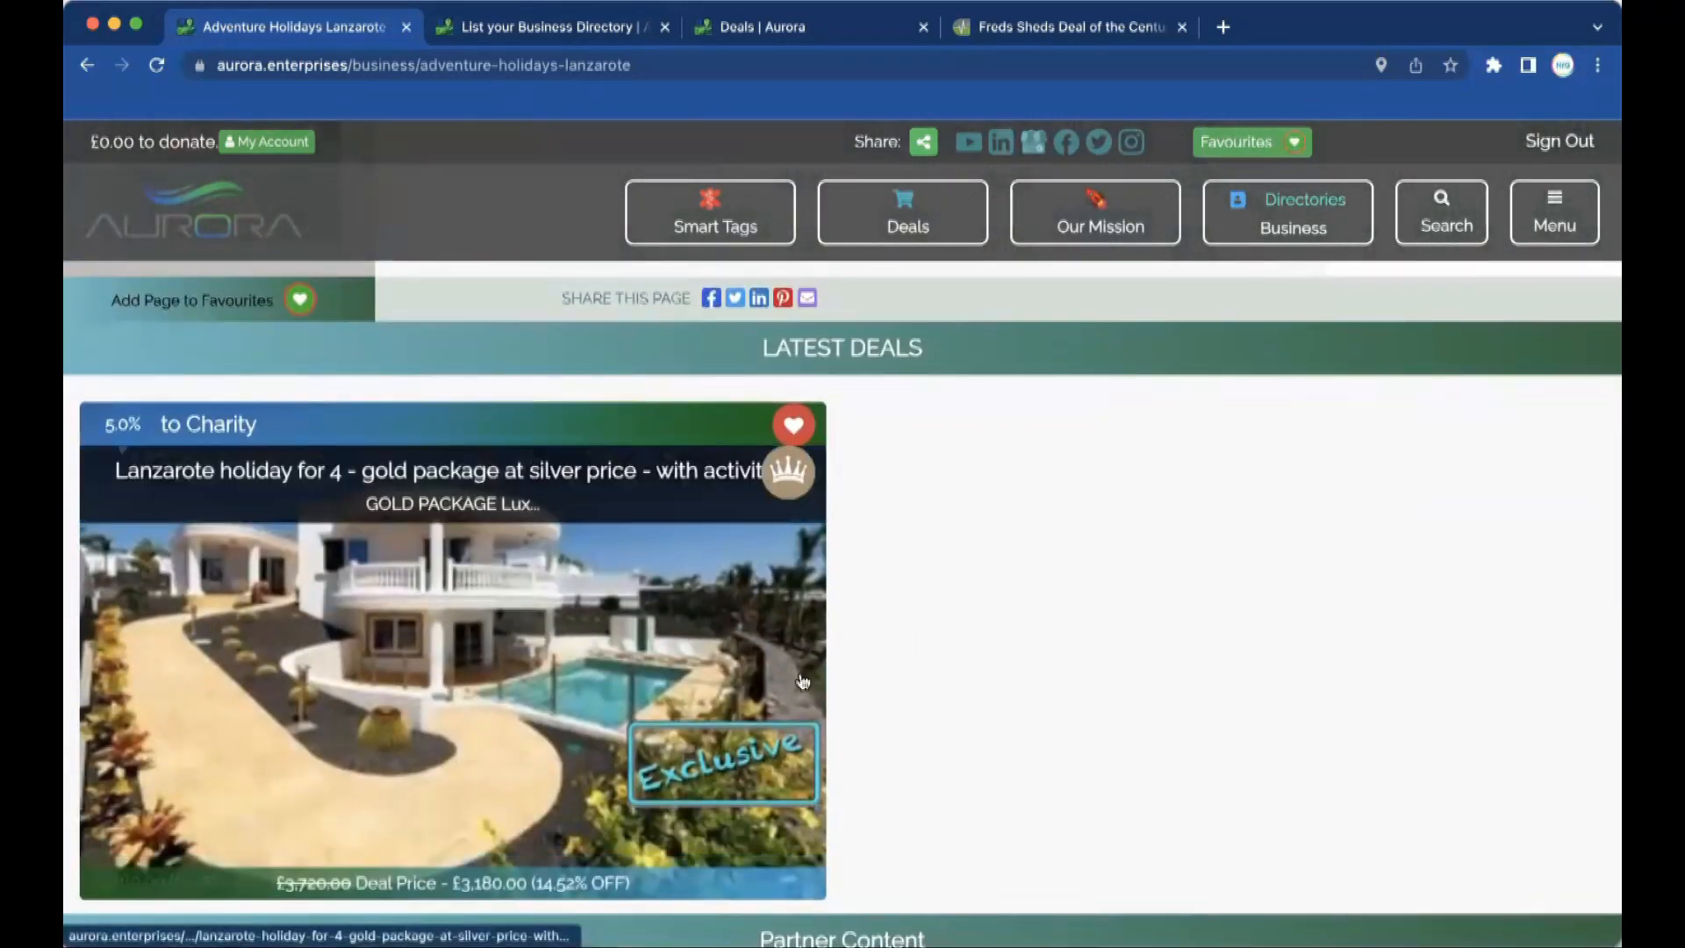
pyautogui.scroll(-3, 1162, 745)
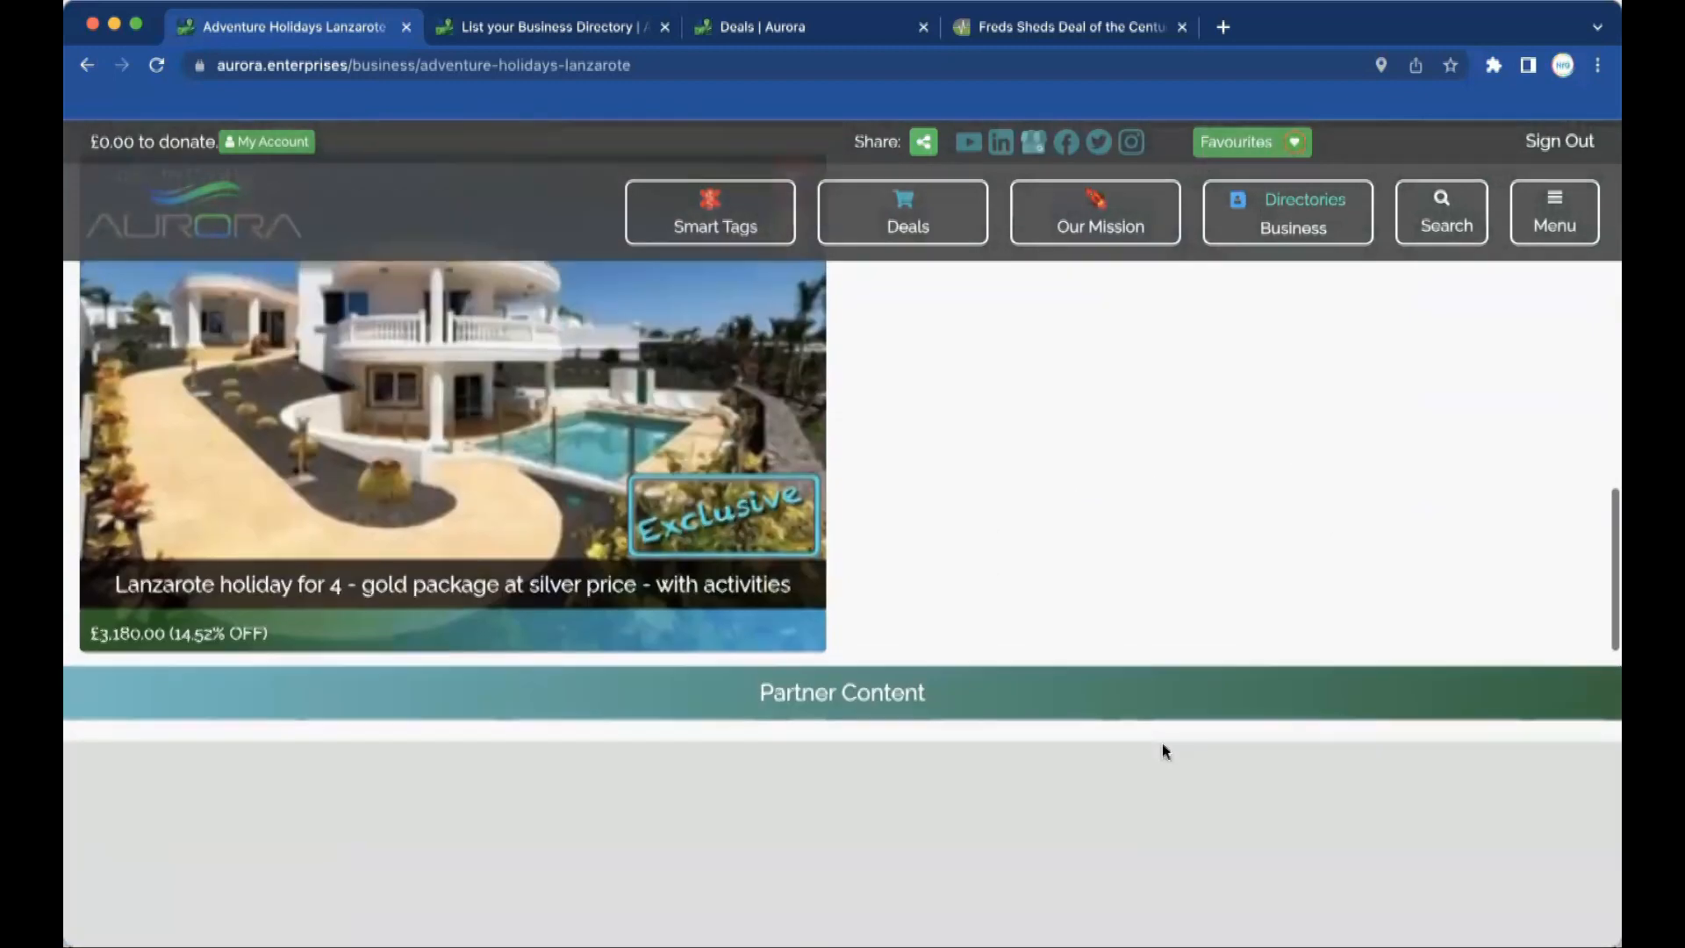
pyautogui.scroll(20, 1161, 746)
pyautogui.scroll(5, 1164, 751)
pyautogui.press('super+bracketleft')
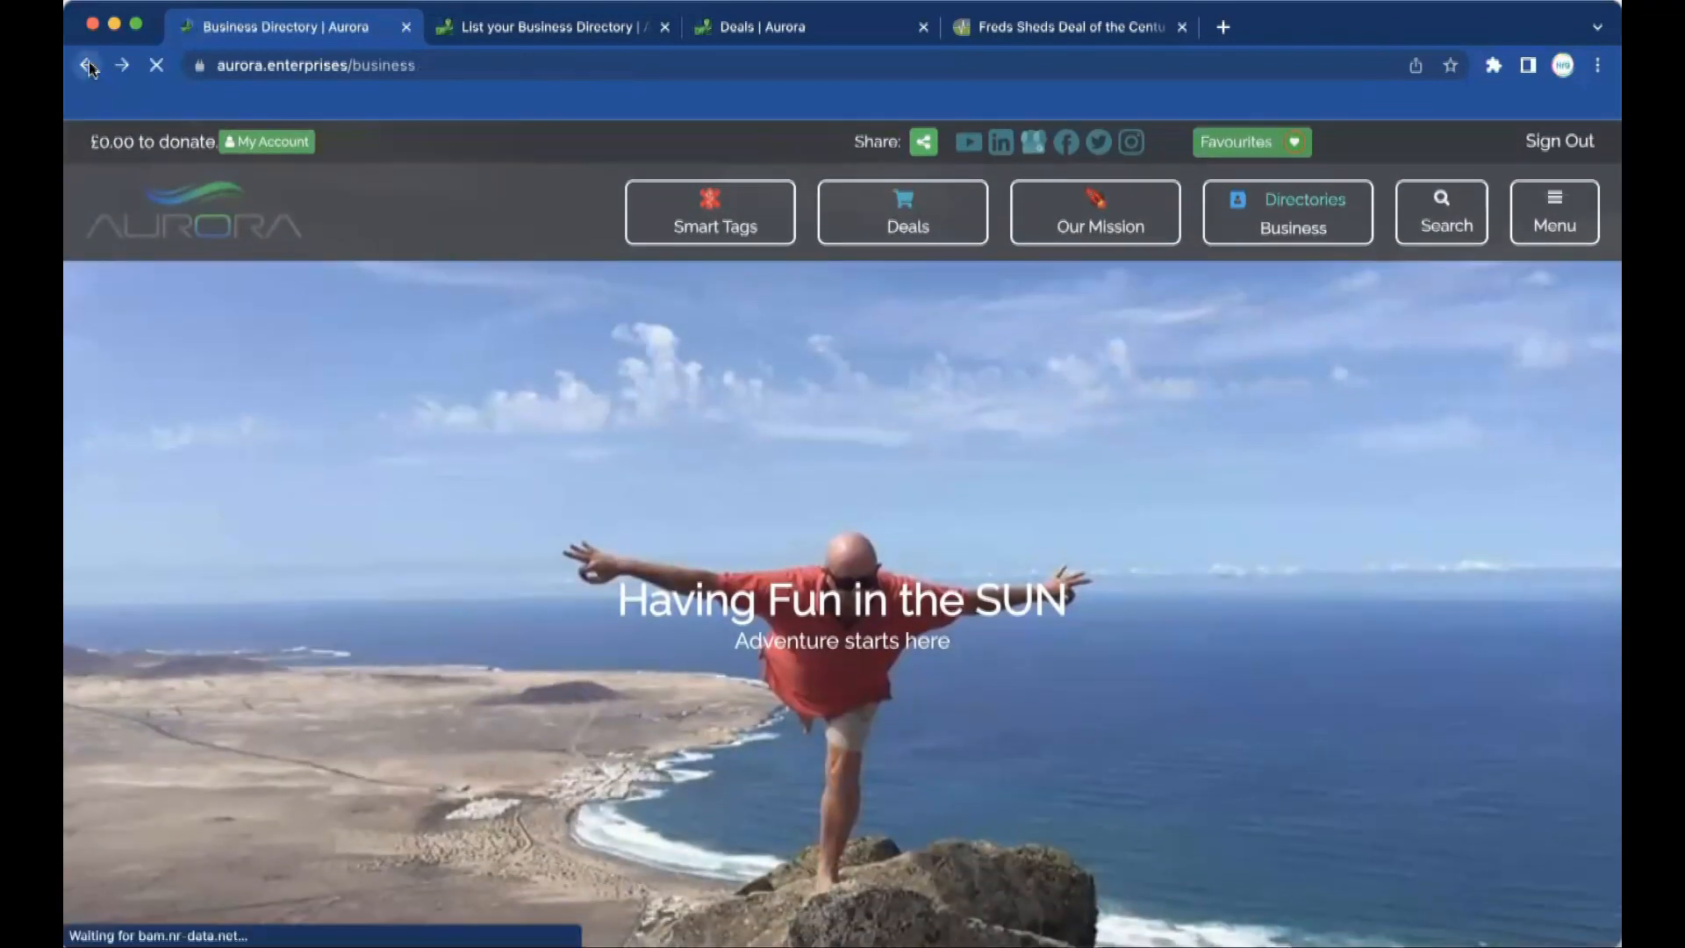
# Open the Commute Co 'Enjoy the journey' listing and browse its Latest Deals products.
pyautogui.click(816, 489)
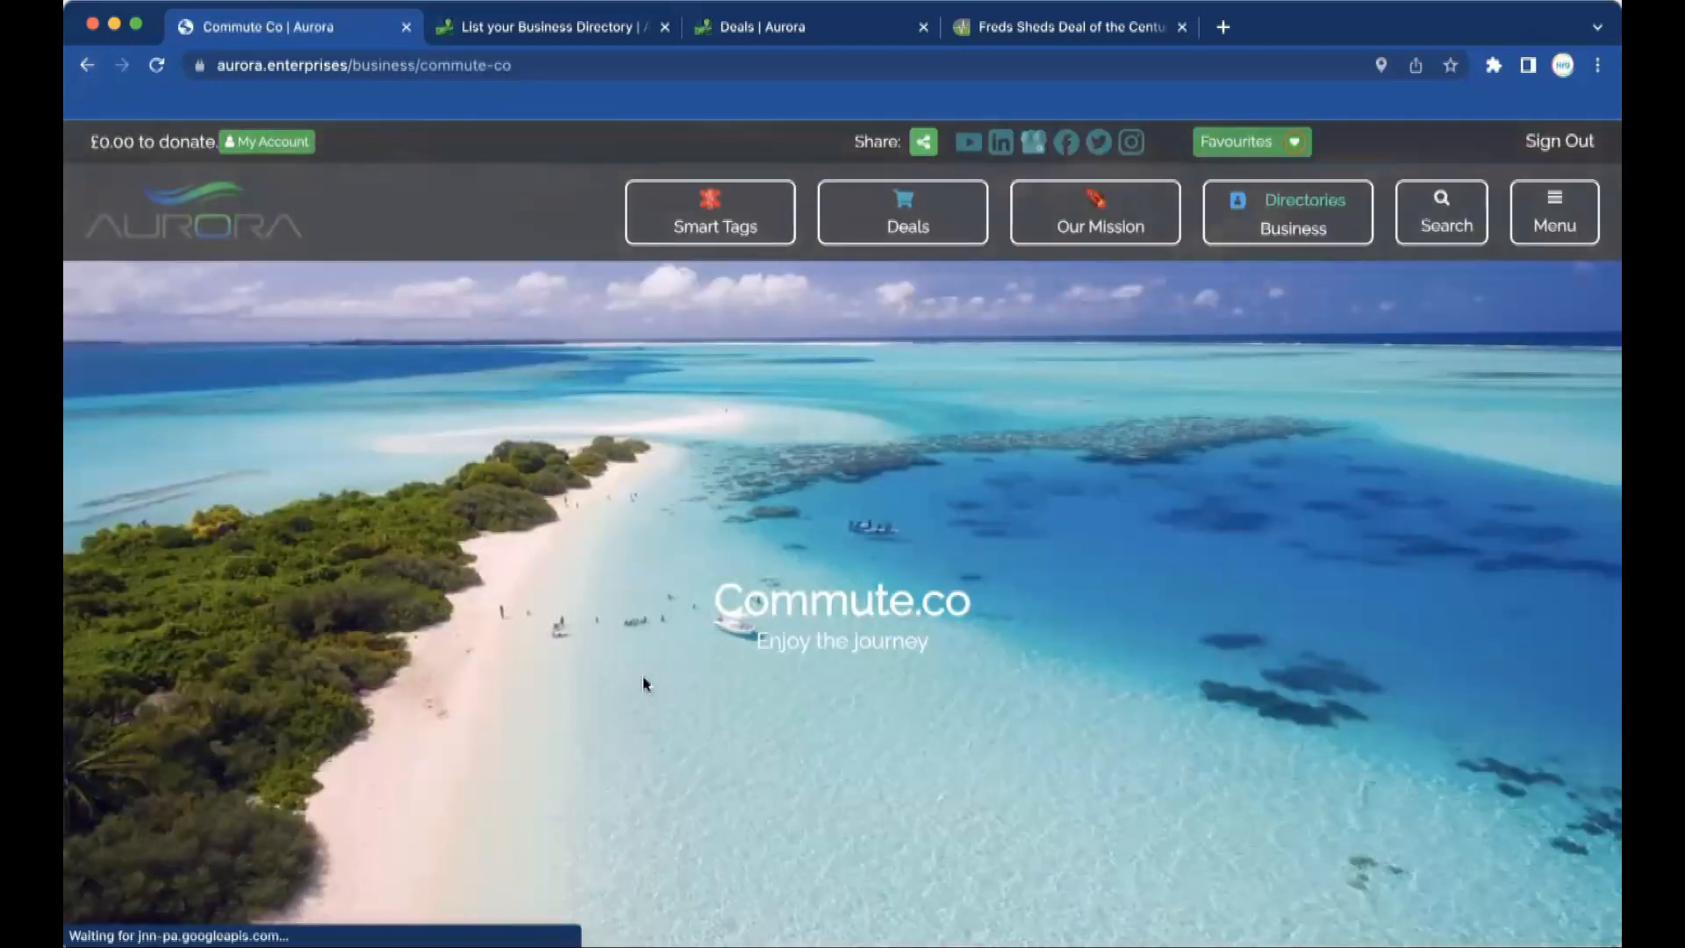
pyautogui.scroll(-2, 802, 636)
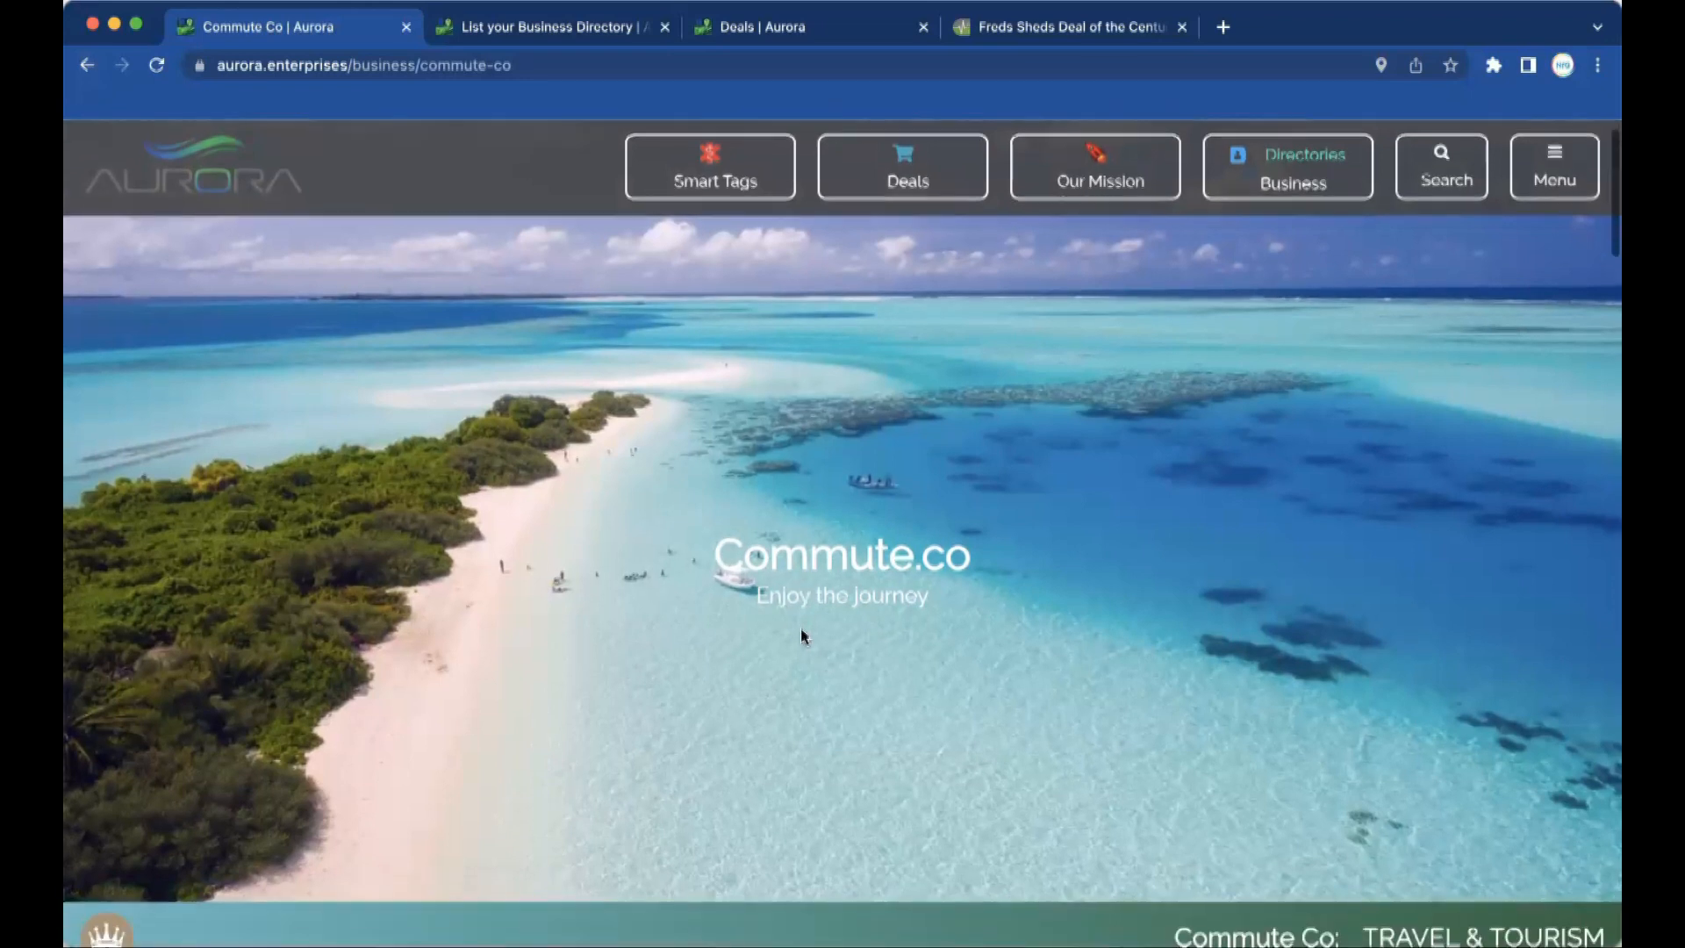
pyautogui.scroll(-1, 800, 635)
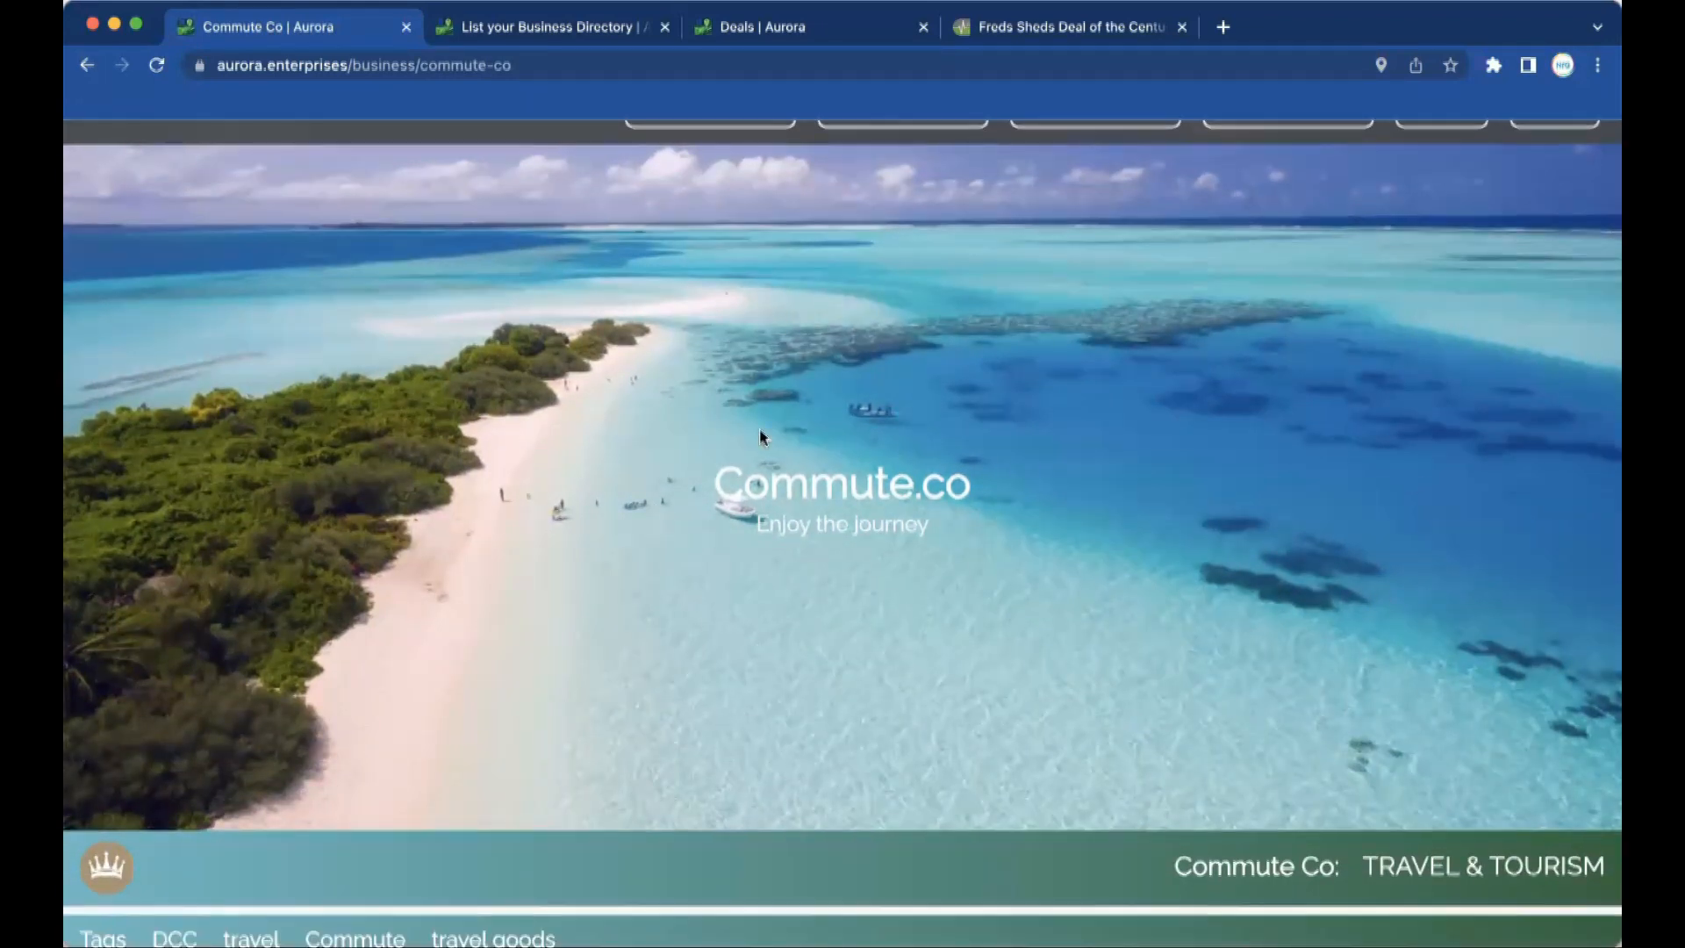
pyautogui.scroll(-3, 760, 429)
pyautogui.scroll(-6, 760, 437)
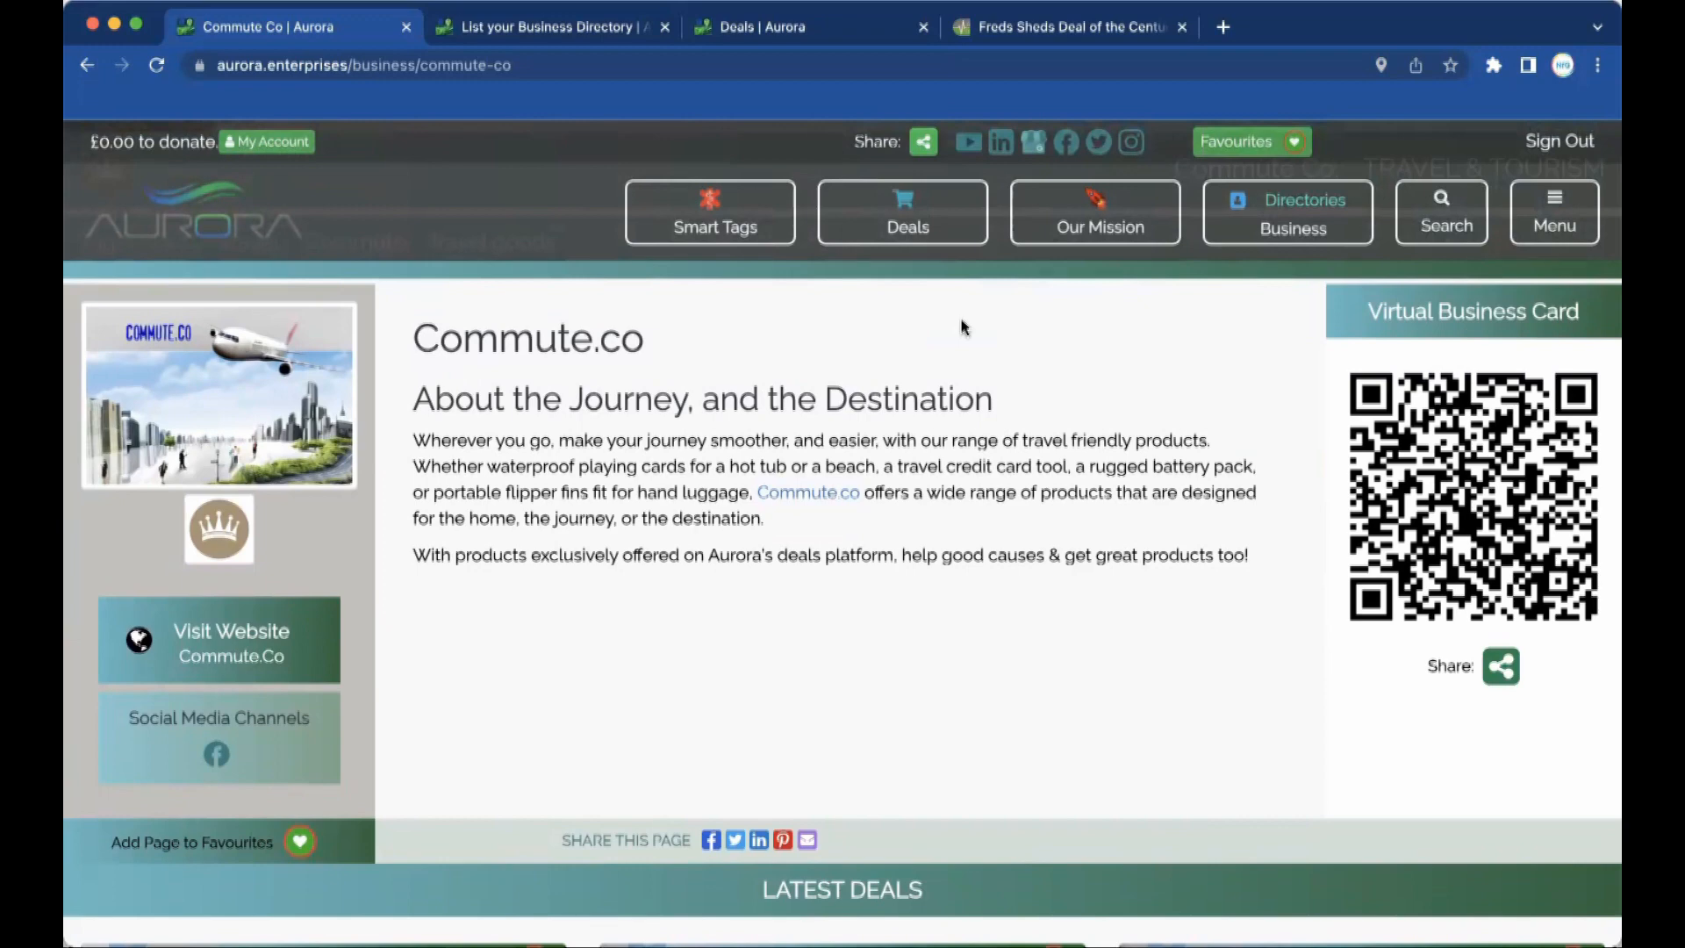
pyautogui.scroll(-7, 962, 328)
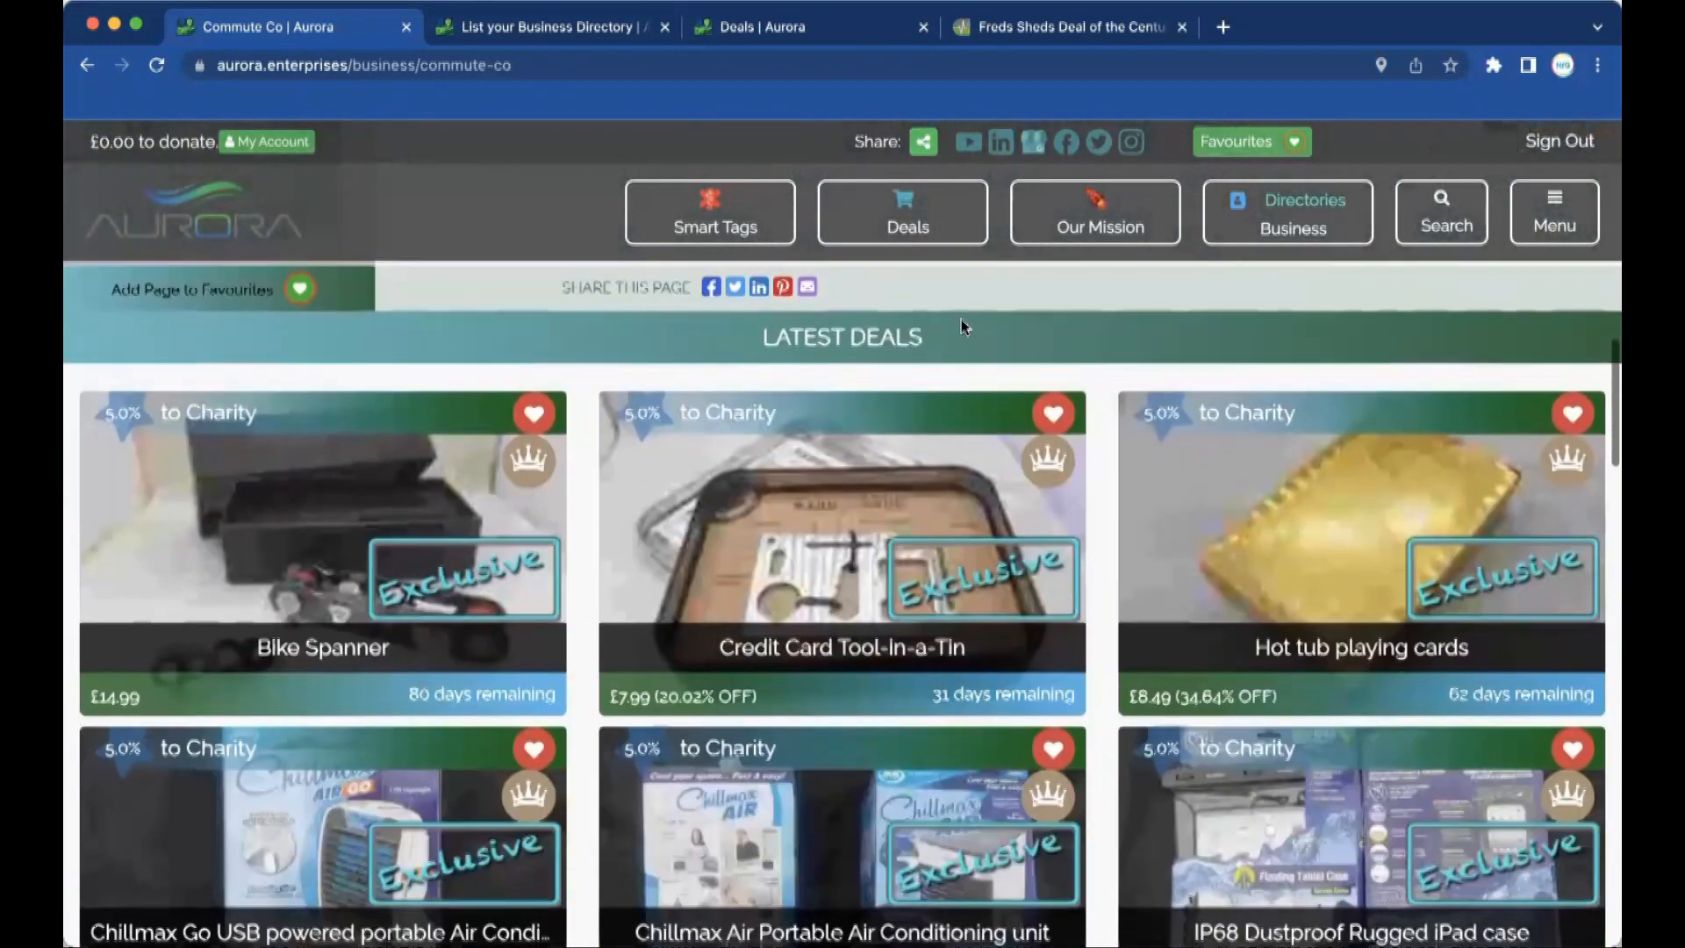
pyautogui.scroll(-8, 964, 327)
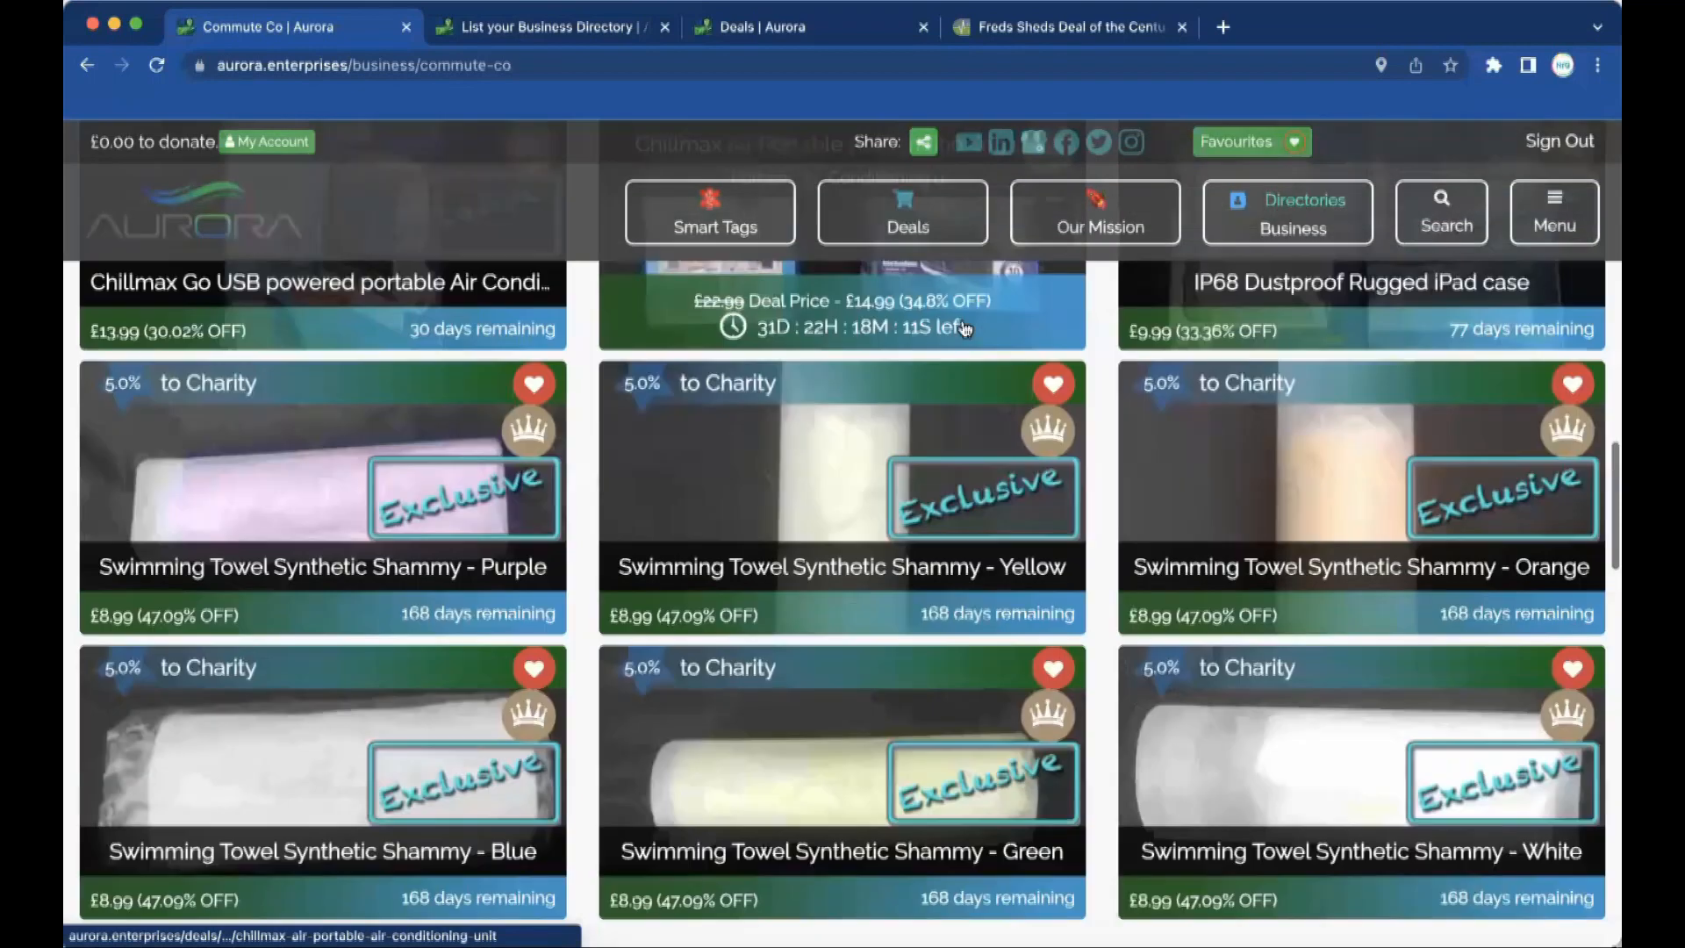
pyautogui.scroll(-4, 964, 327)
pyautogui.scroll(15, 962, 327)
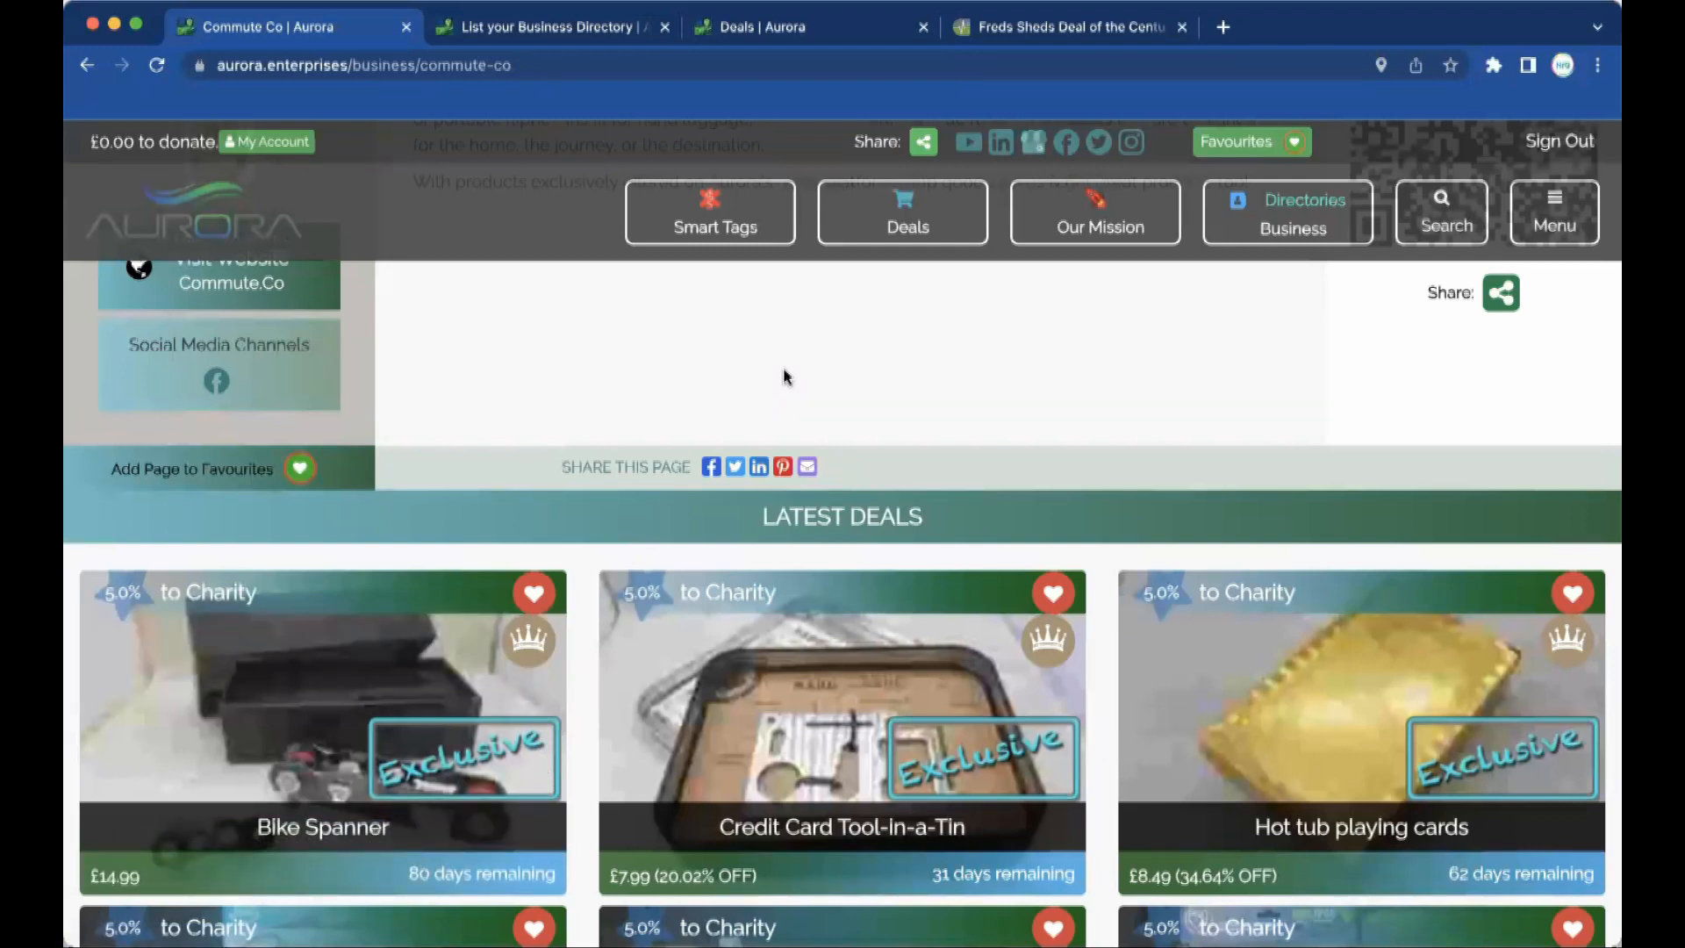
pyautogui.scroll(10, 783, 376)
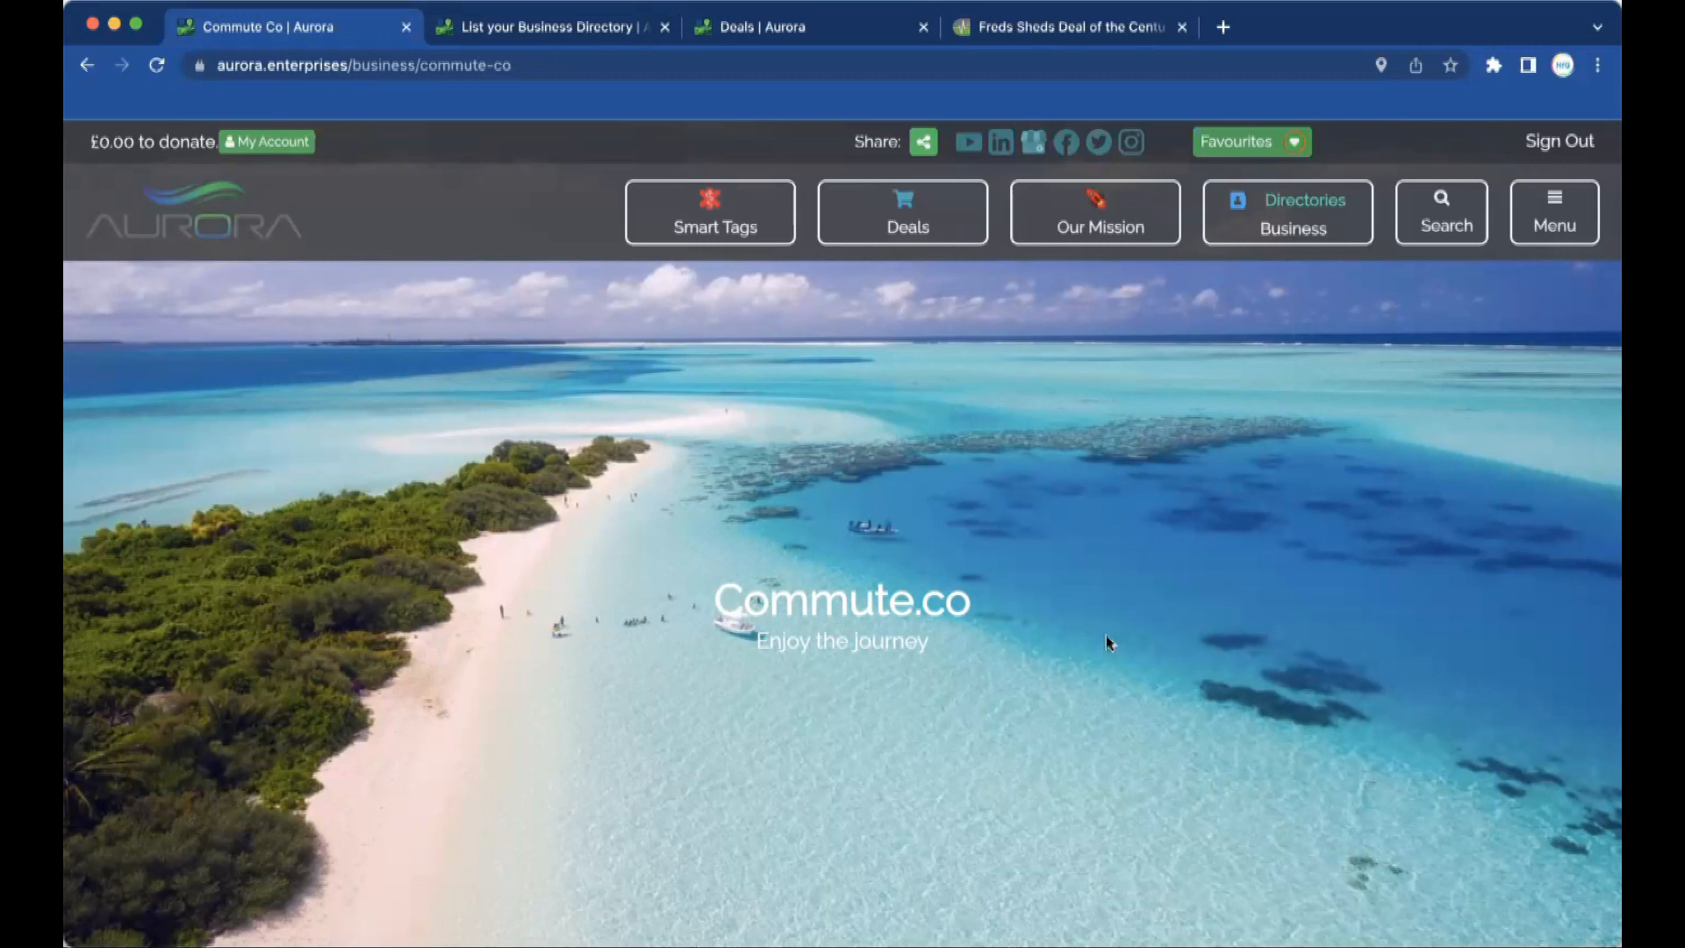
# Return to the Freds Sheds Deal of the Century page, which shows the deal ended 12 July 2023.
pyautogui.click(1120, 29)
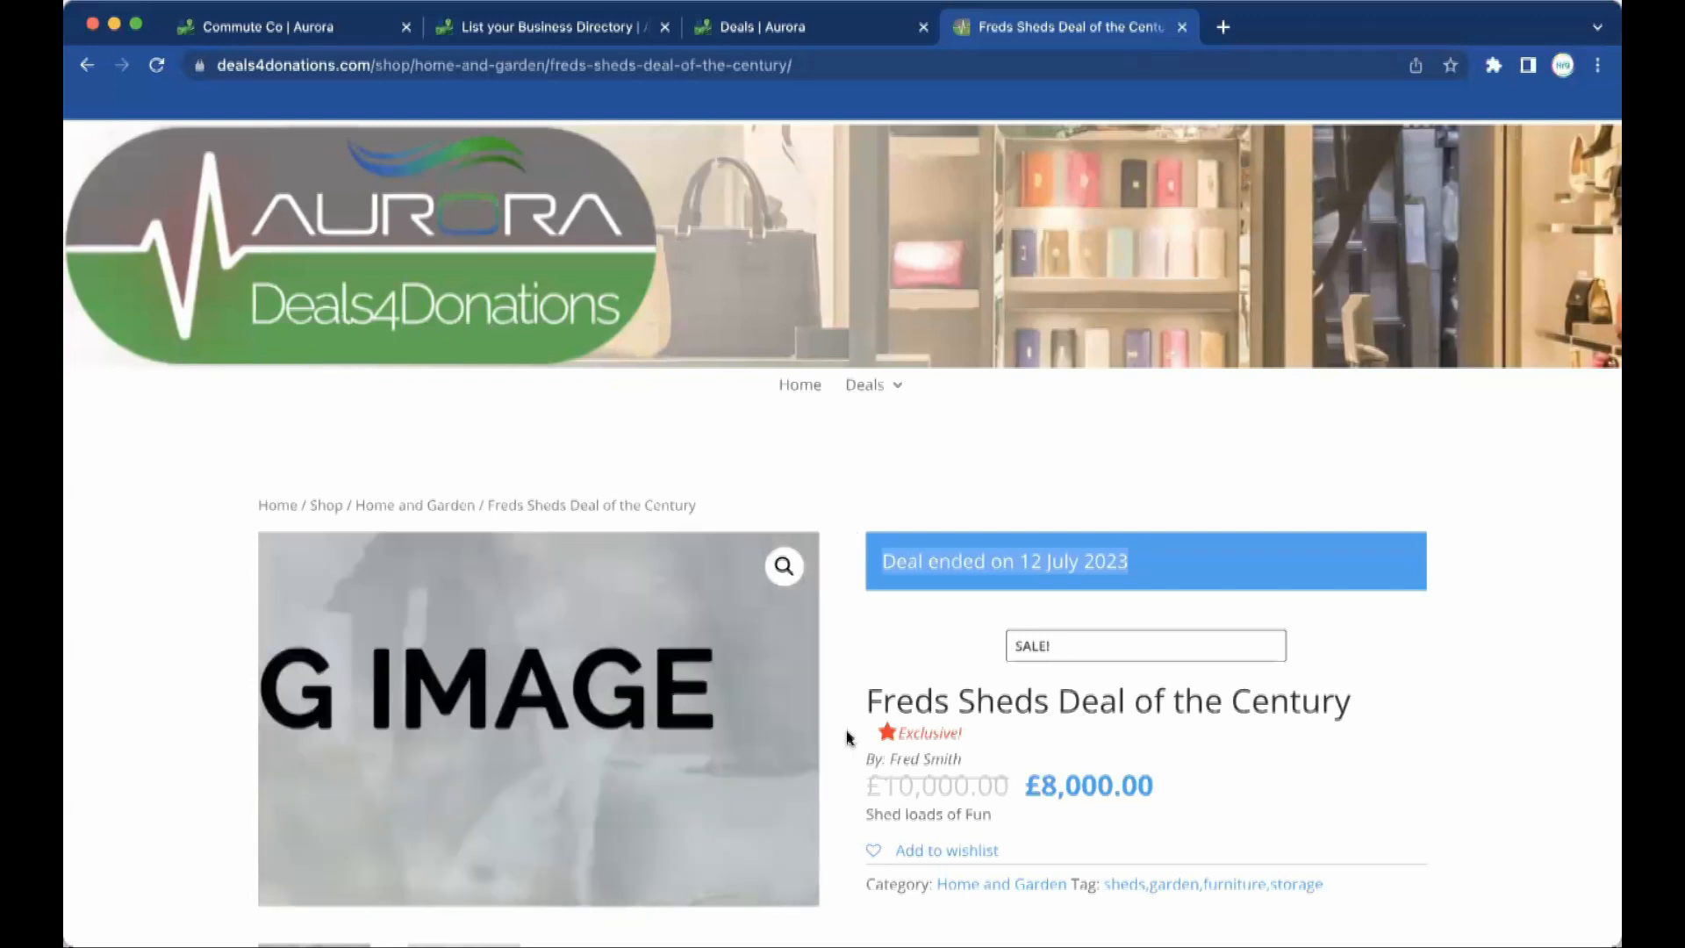
pyautogui.scroll(-5, 940, 713)
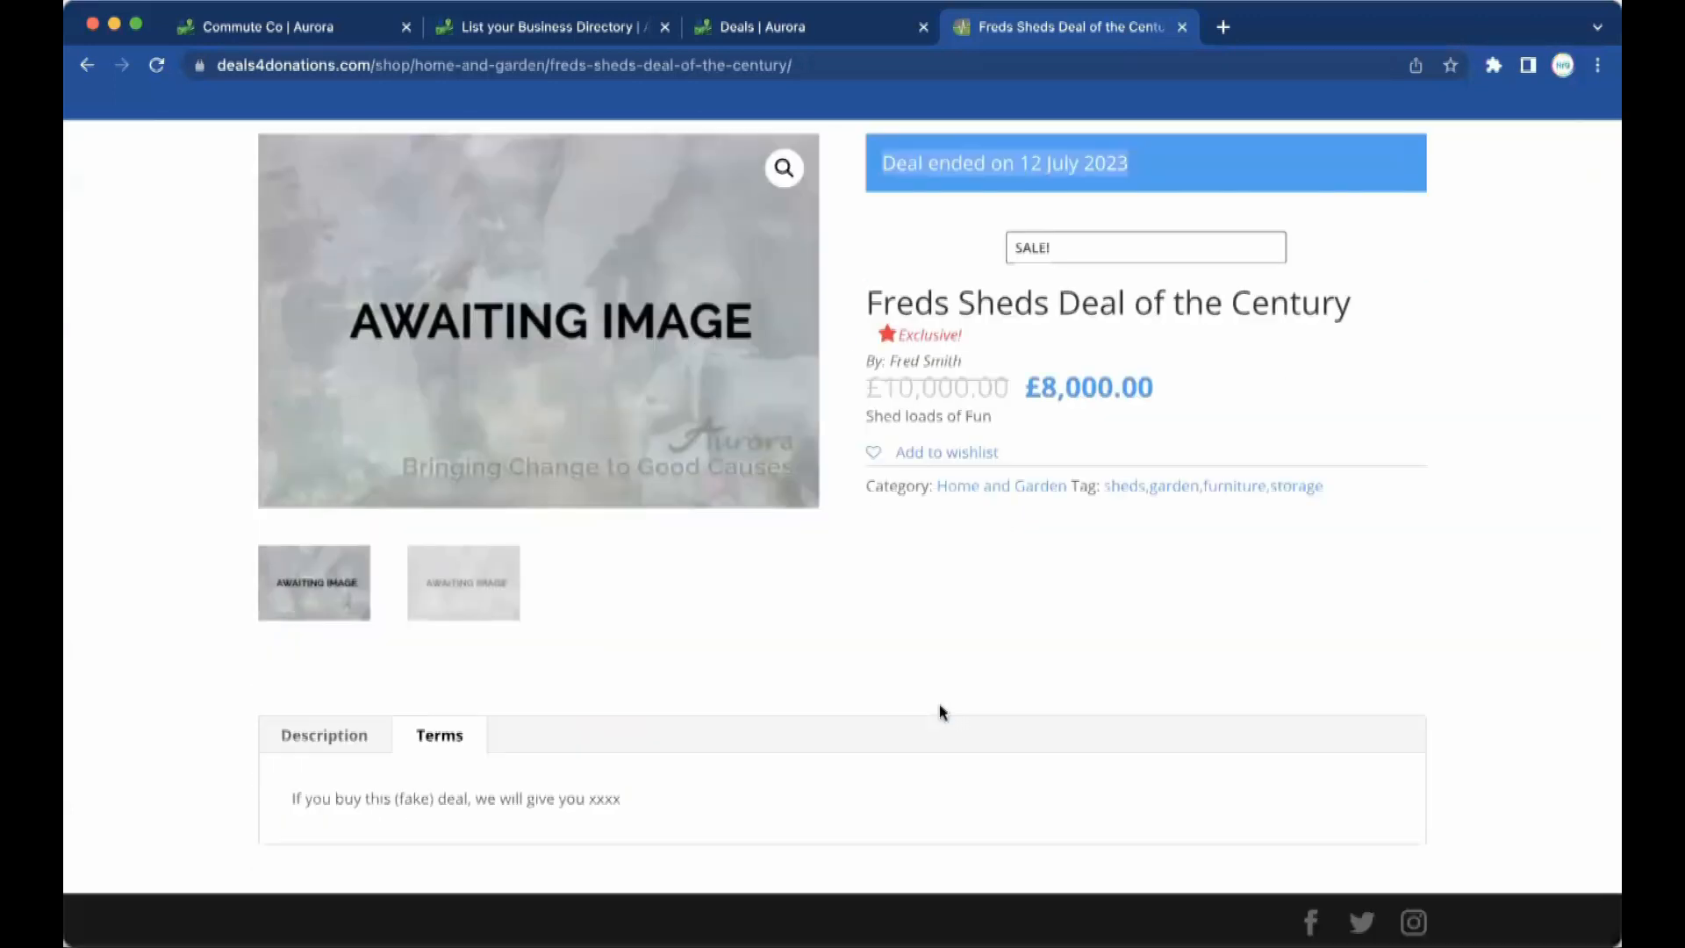
pyautogui.scroll(5, 940, 713)
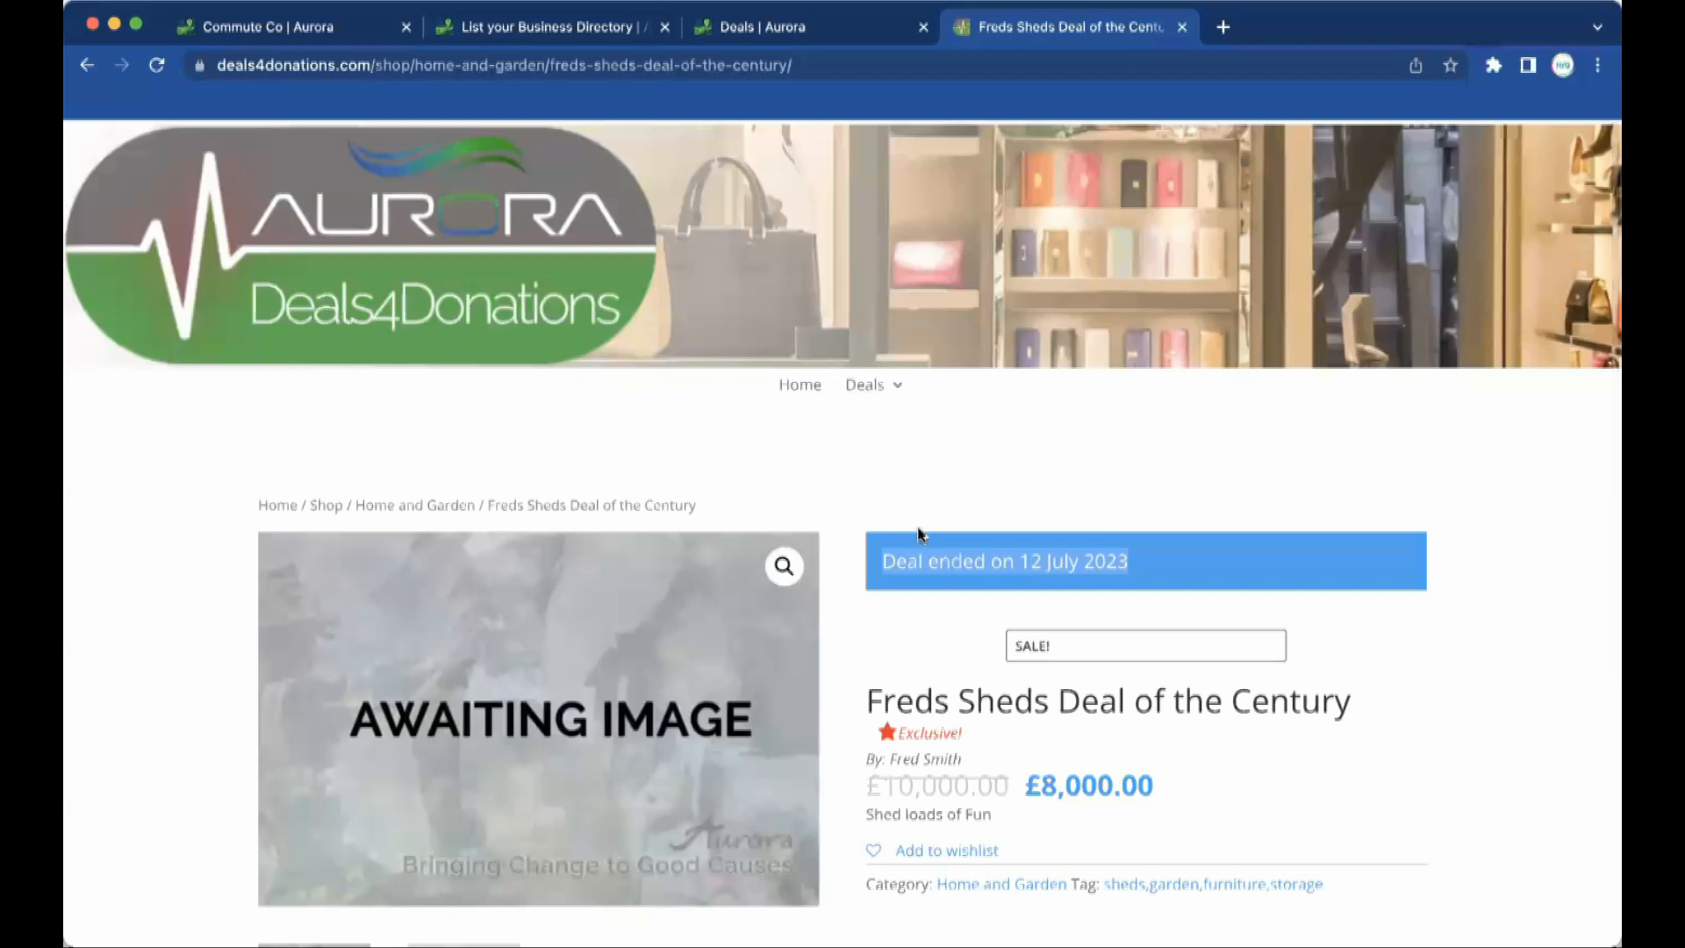